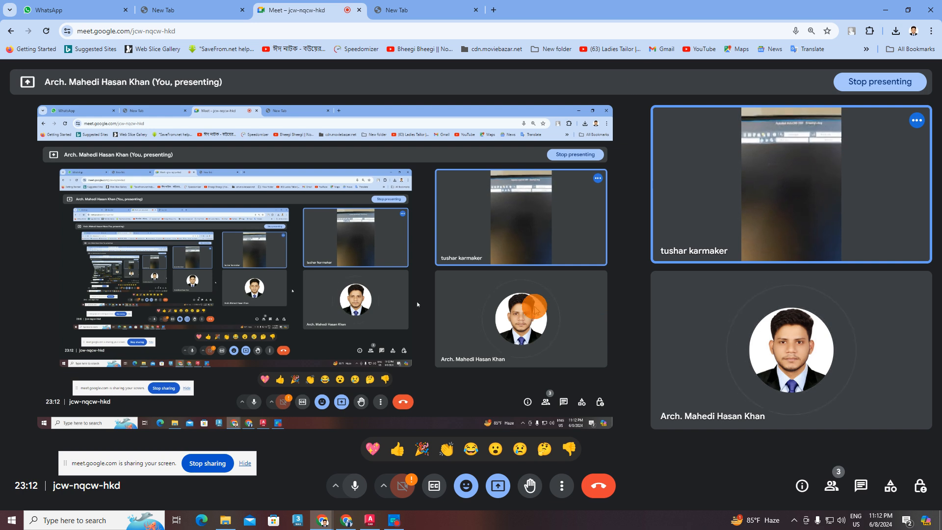
drag(662, 7, 463, 57)
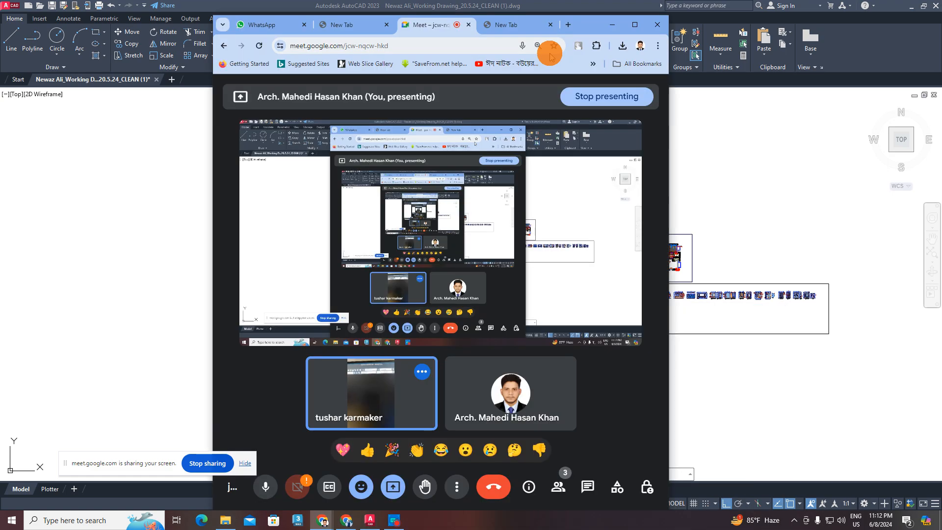
click(633, 25)
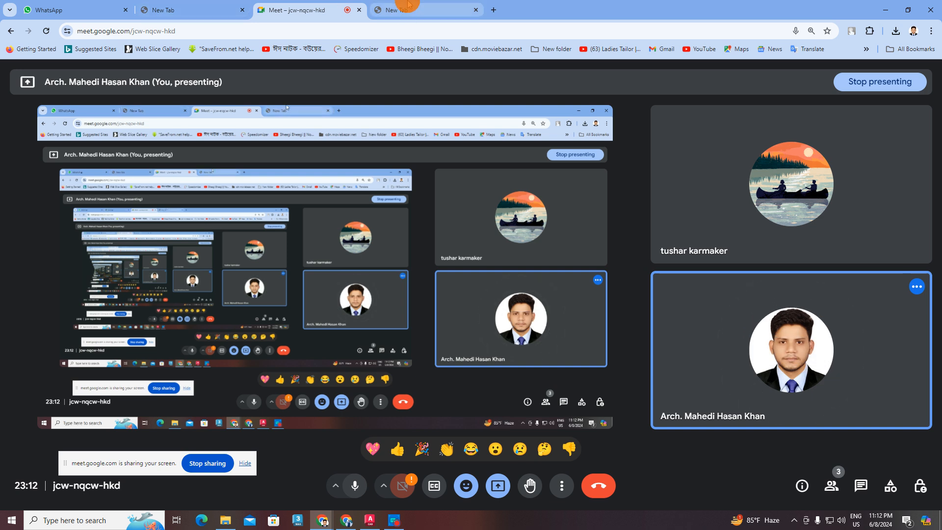
mouse_move(407, 11)
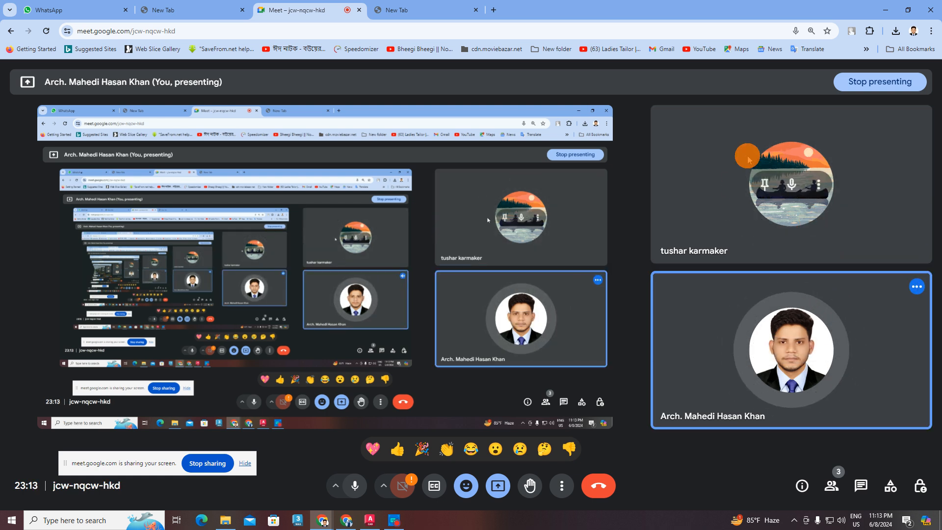
- Switch from the video meeting to the open working drawing in AutoCAD and bring the empty area beside the sheets into view
click(888, 10)
scroll(507, 281, down, 2)
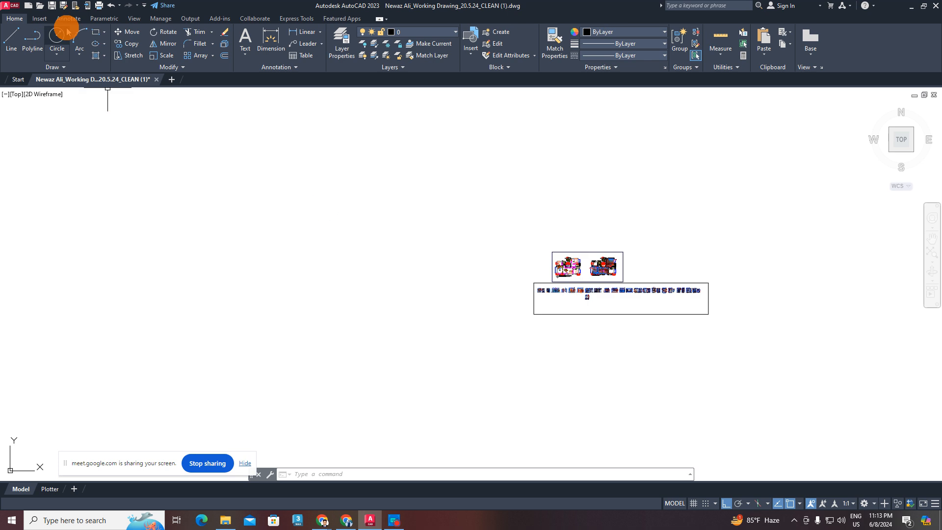
scroll(577, 264, up, 3)
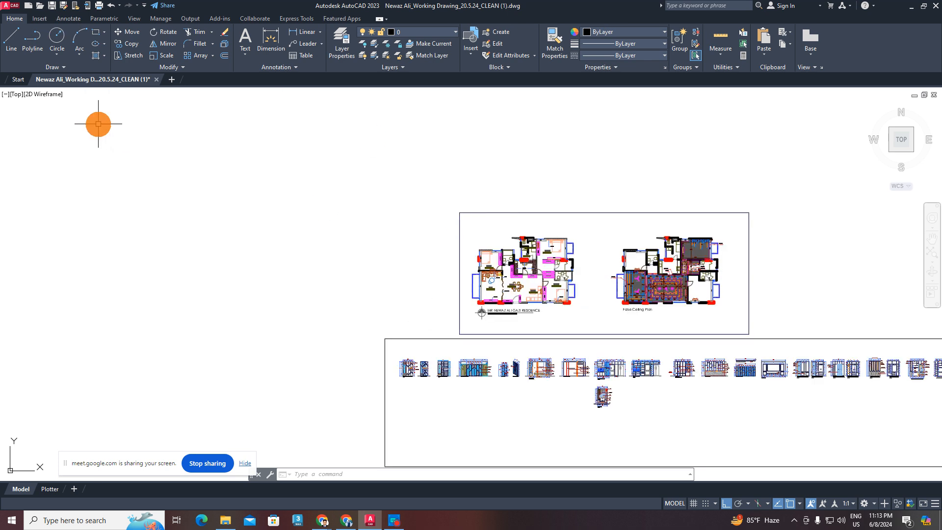
scroll(611, 343, down, 1)
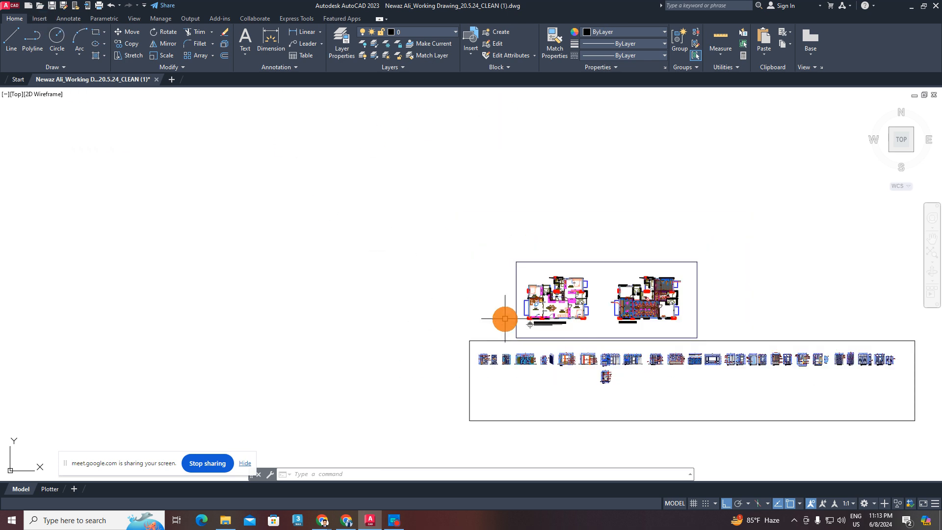
middle_drag(503, 319, 699, 279)
scroll(587, 264, up, 1)
middle_drag(587, 265, 503, 332)
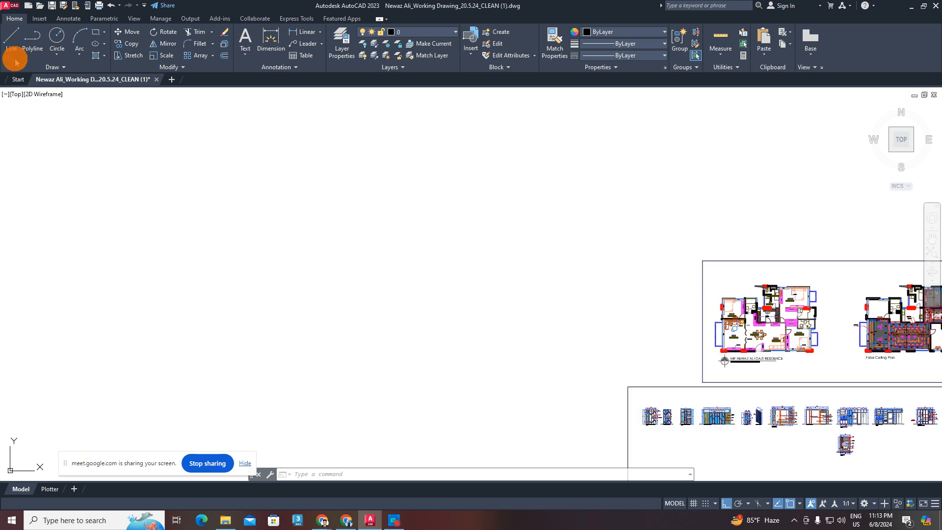
- Draw an open three-sided outline with connected orthogonal lines in the empty area beside the floor plan sheet
click(174, 265)
click(366, 265)
click(367, 172)
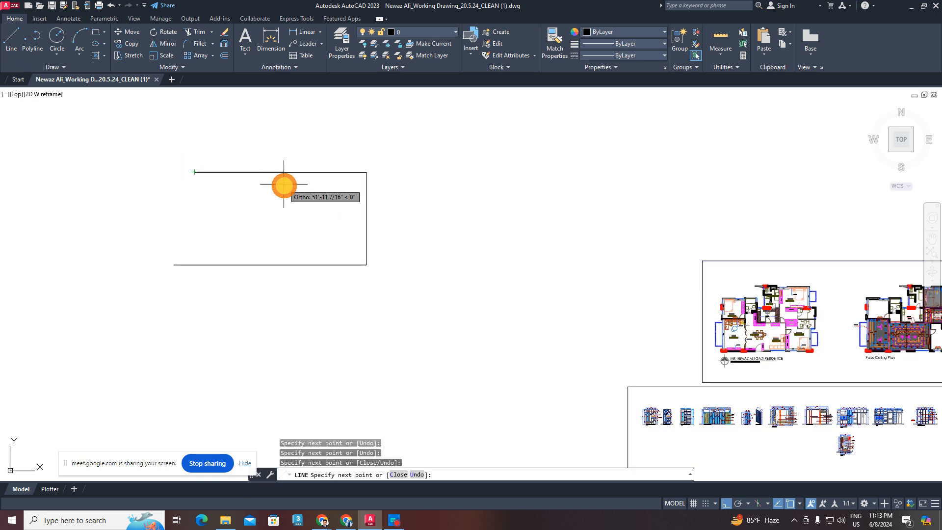
click(168, 171)
middle_drag(244, 186, 257, 244)
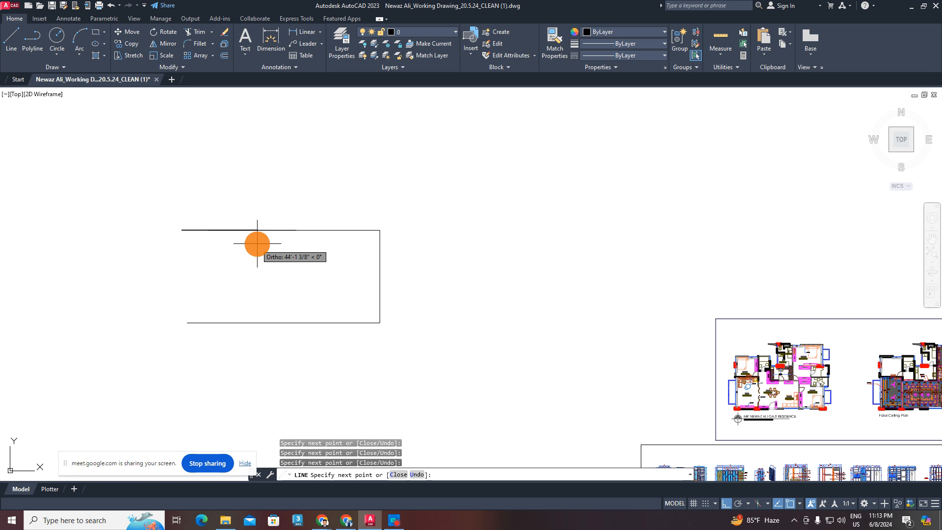
key(Escape)
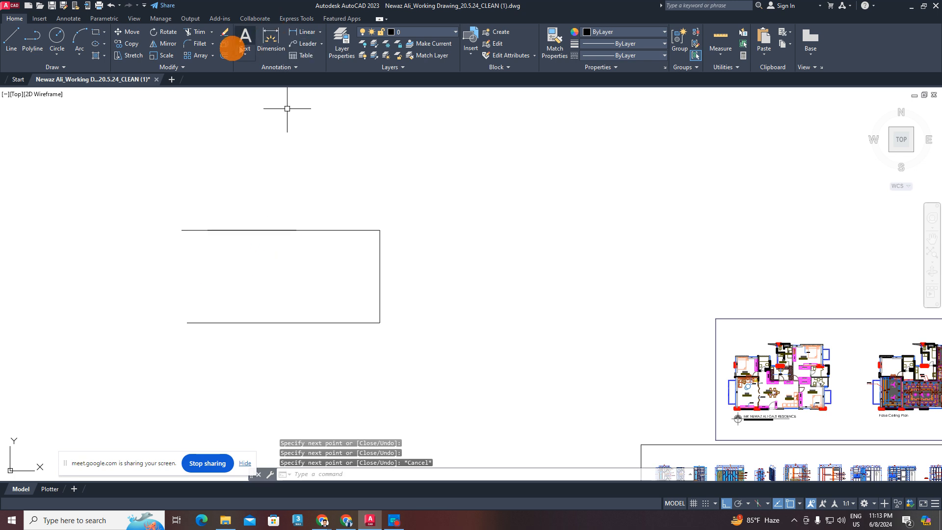
- Draw a small rectangle in the empty space between the line outline and the floor plan sheet
click(98, 34)
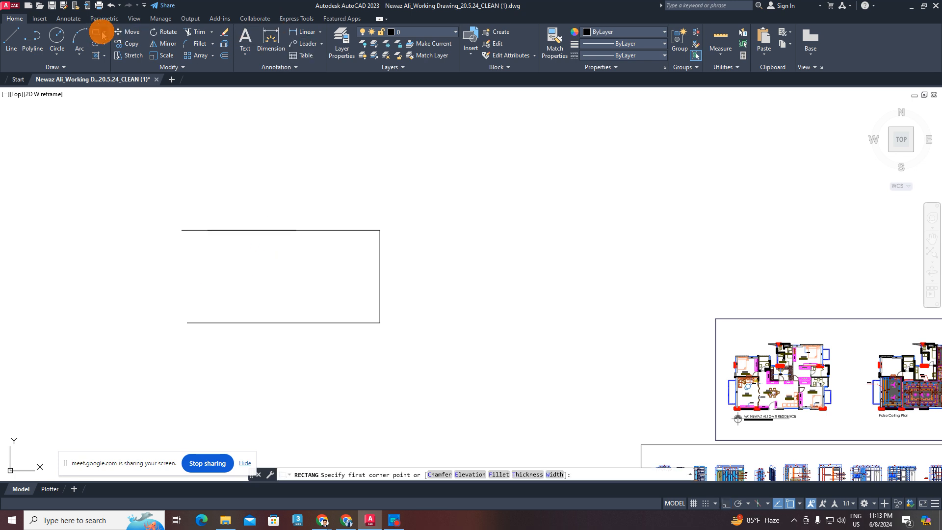
click(493, 239)
click(618, 191)
middle_drag(534, 225, 472, 286)
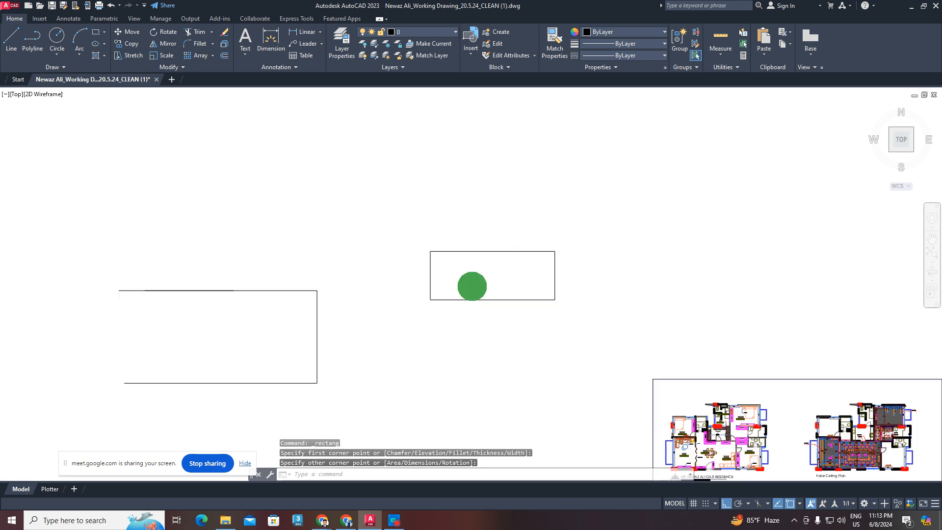
- Delete the sample line outline and the rectangle together
scroll(472, 286, down, 2)
click(521, 185)
click(214, 313)
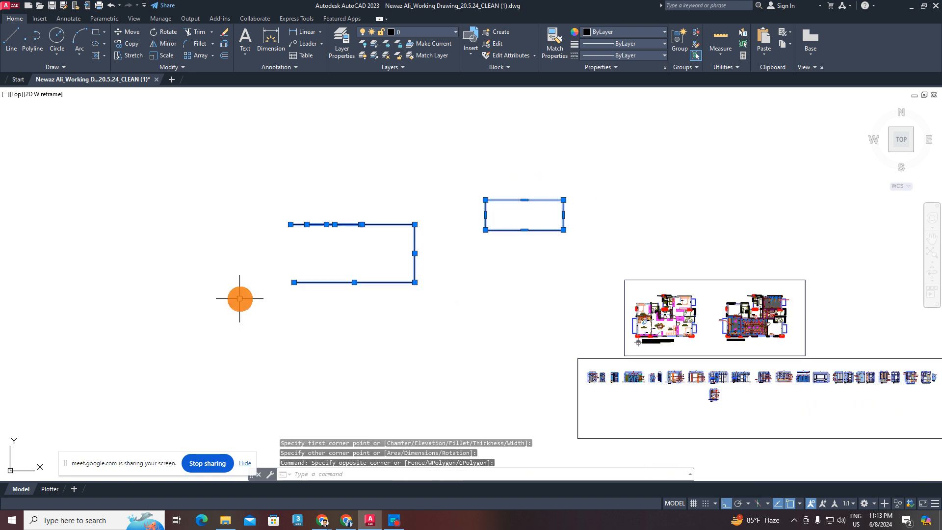
key(Delete)
- Examine the furniture floor plan's rooms and cabinets together with the neighbouring False Ceiling Plan
scroll(240, 298, down, 4)
middle_drag(267, 298, 406, 295)
scroll(406, 294, up, 2)
scroll(404, 292, up, 2)
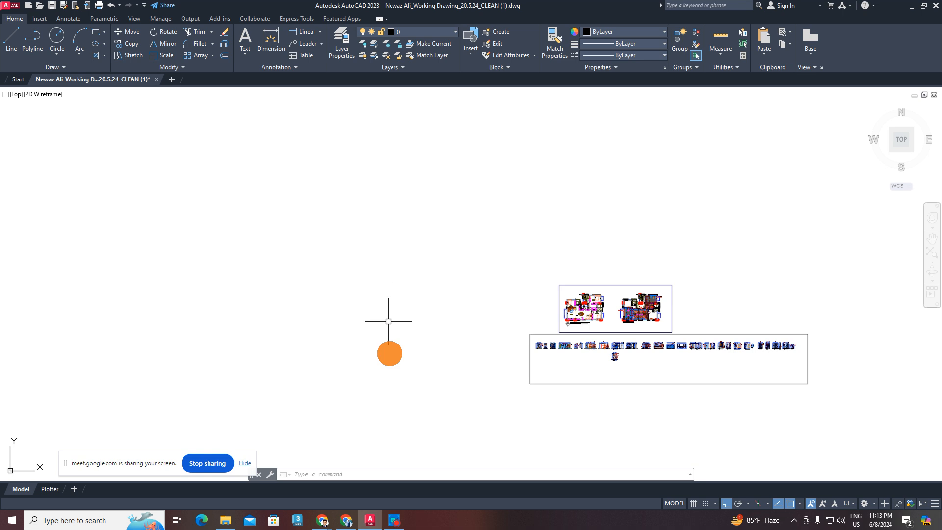
scroll(584, 325, up, 8)
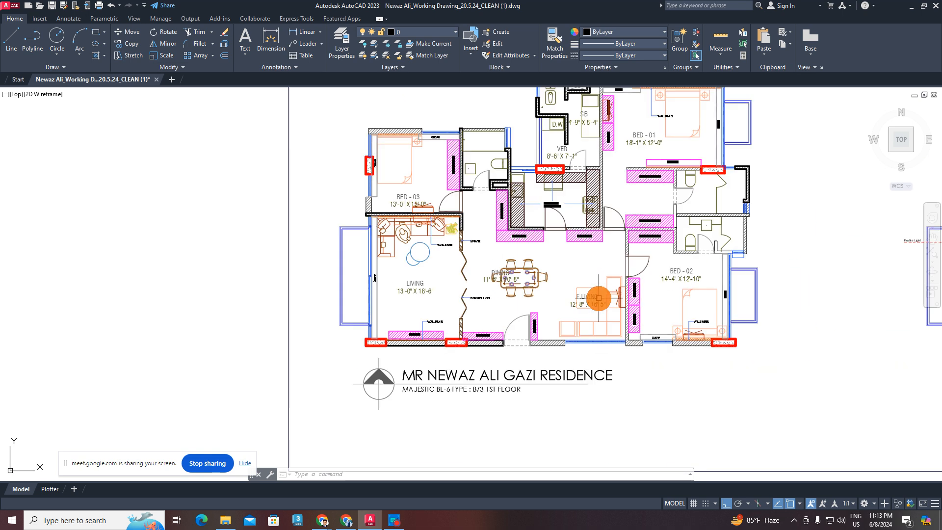
scroll(501, 264, down, 6)
scroll(502, 264, up, 6)
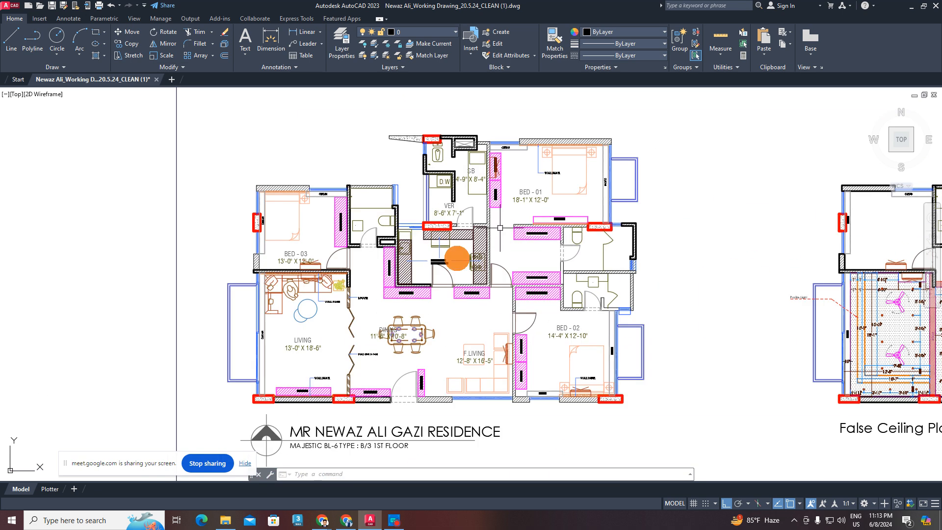
scroll(316, 400, up, 2)
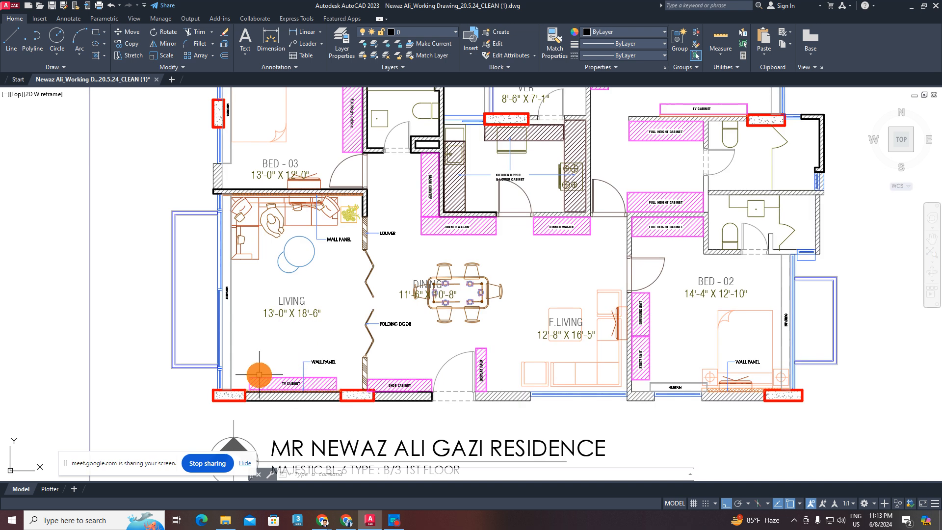
middle_drag(652, 333, 652, 370)
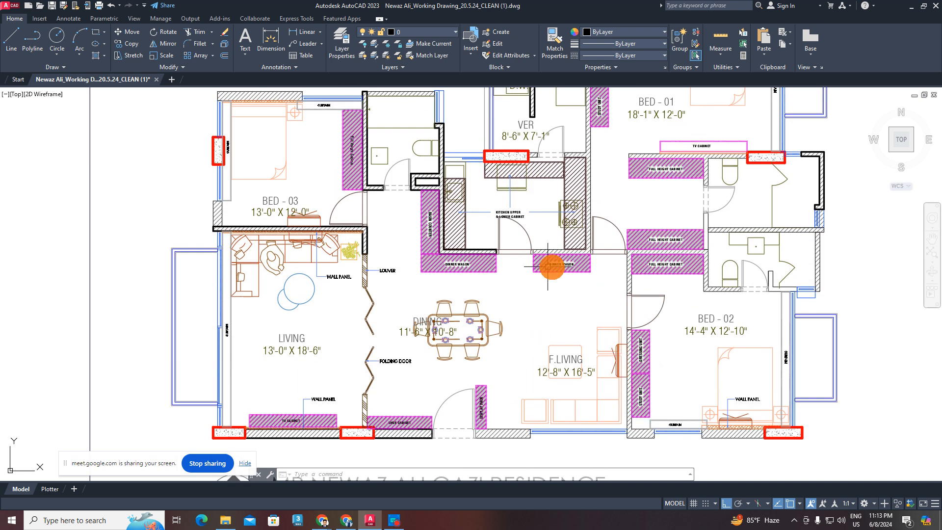
middle_drag(547, 286, 534, 330)
scroll(425, 288, down, 2)
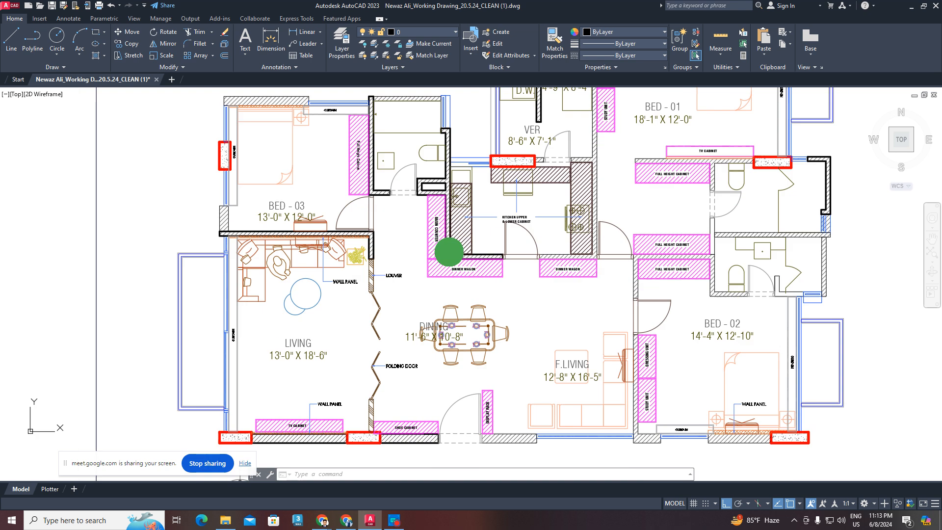
scroll(484, 321, down, 1)
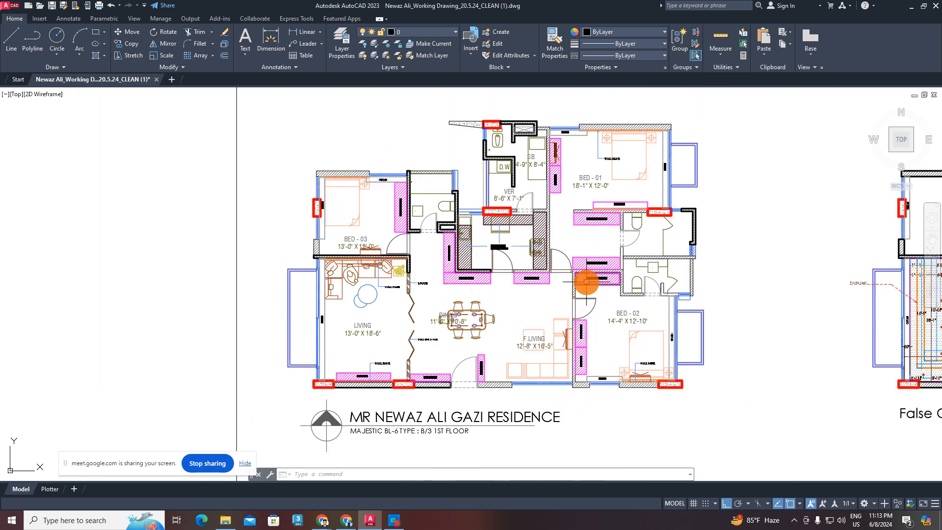
middle_drag(601, 301, 332, 292)
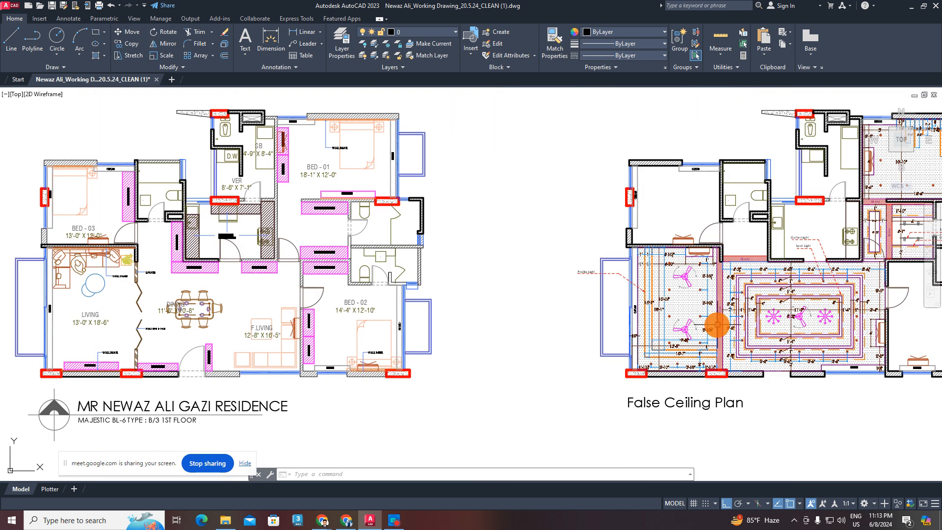
middle_drag(717, 325, 551, 338)
middle_drag(133, 352, 577, 353)
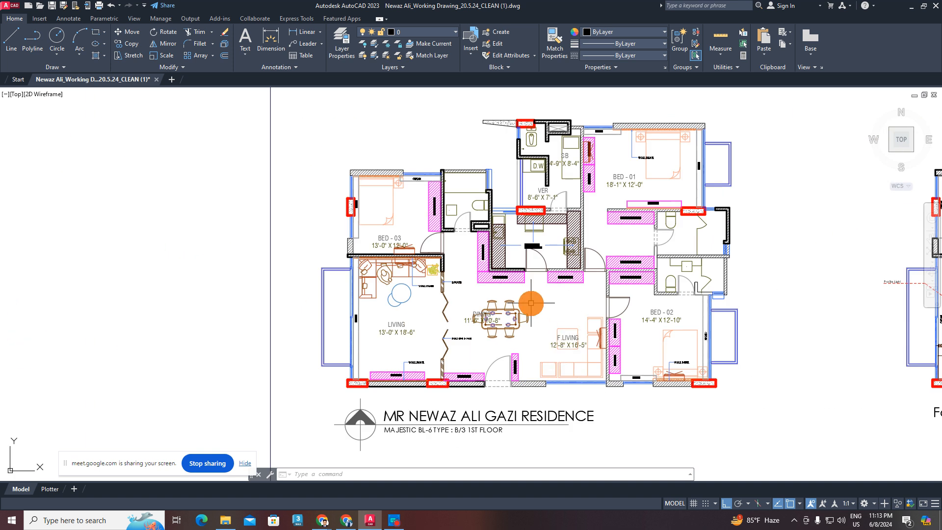
scroll(441, 286, down, 3)
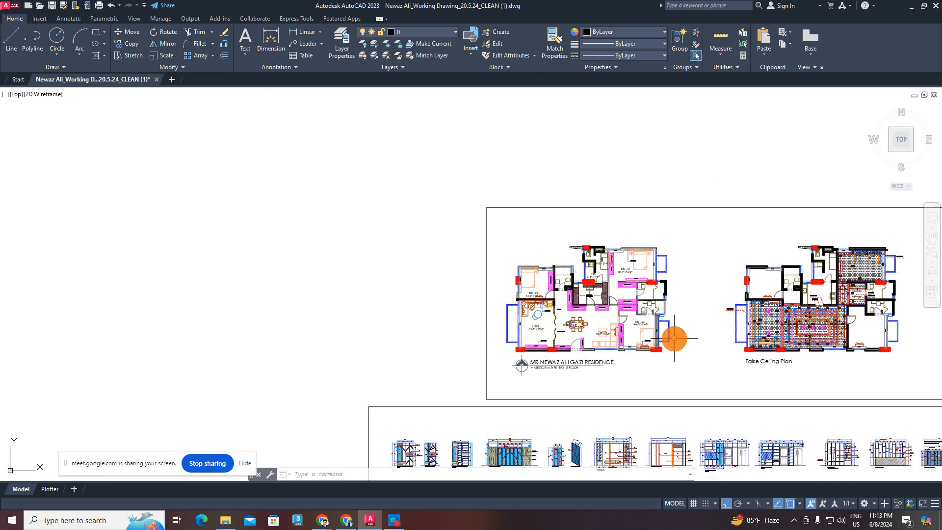
- Examine the Shoe Cabinet With Seater elevations and shutter design, including their dimensions and material notes
middle_drag(676, 337, 435, 315)
scroll(122, 334, up, 6)
middle_drag(123, 332, 433, 300)
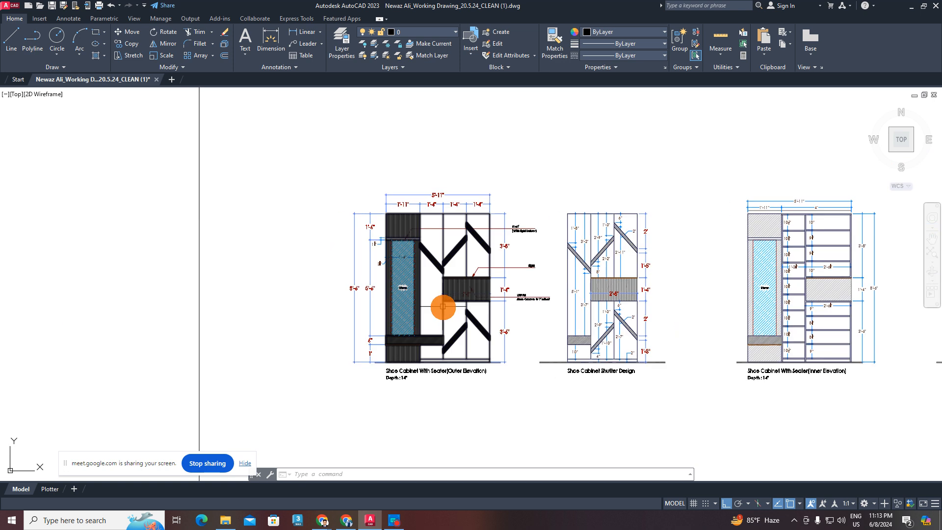
scroll(480, 279, up, 5)
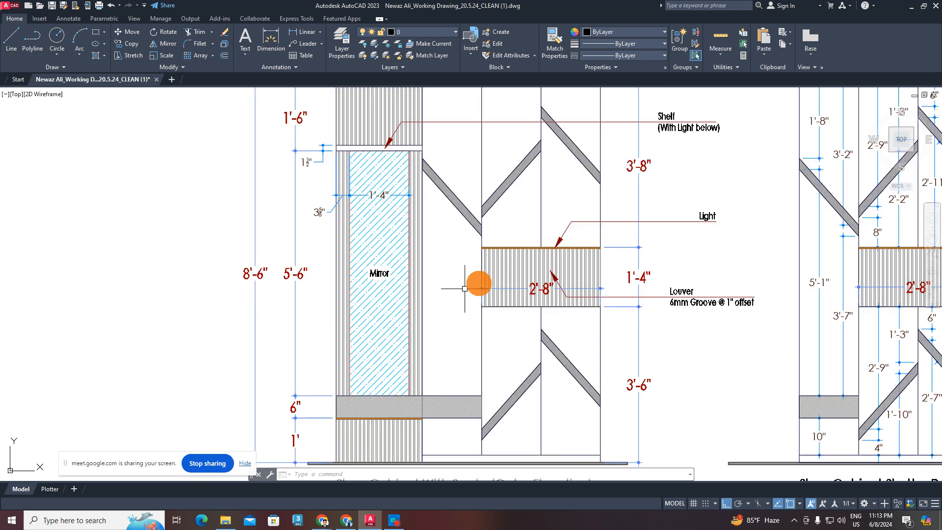
scroll(337, 269, down, 5)
scroll(435, 334, up, 4)
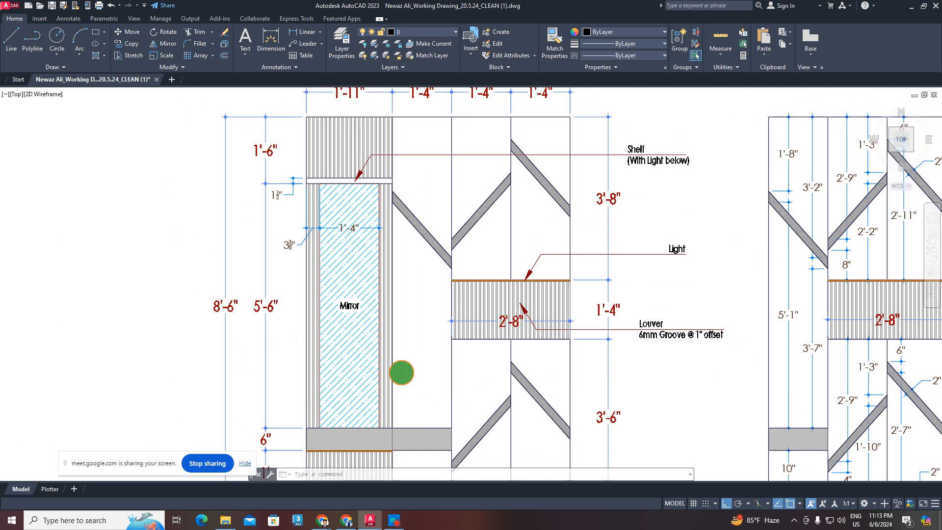
scroll(516, 206, up, 1)
scroll(520, 220, down, 2)
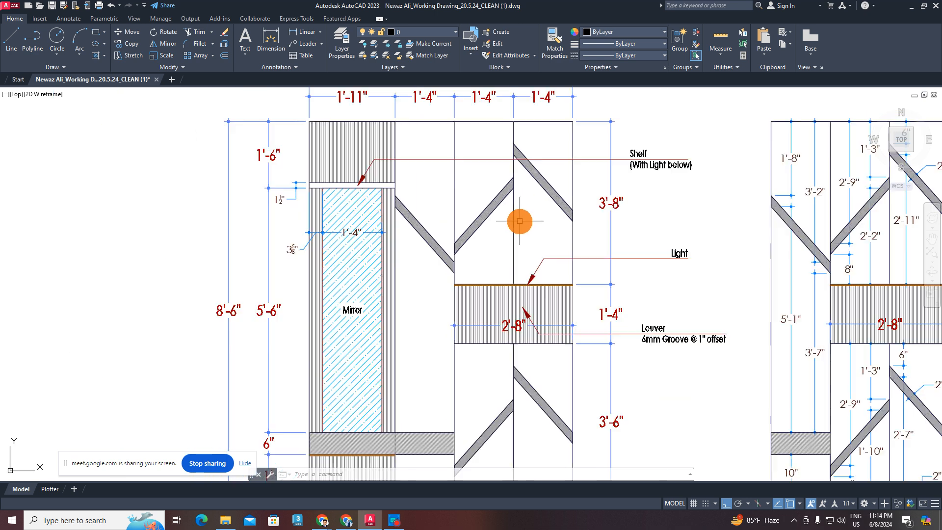
middle_drag(792, 252, 466, 283)
middle_drag(863, 319, 377, 285)
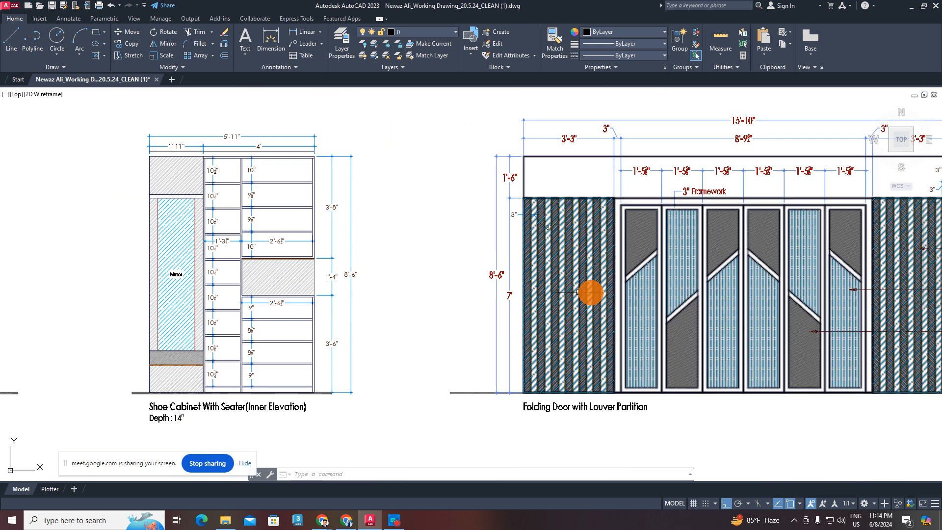
- Look through the folding door partition, formal living and dinner wagon elevations in the detail sheet
middle_drag(587, 293, 86, 291)
scroll(618, 299, down, 4)
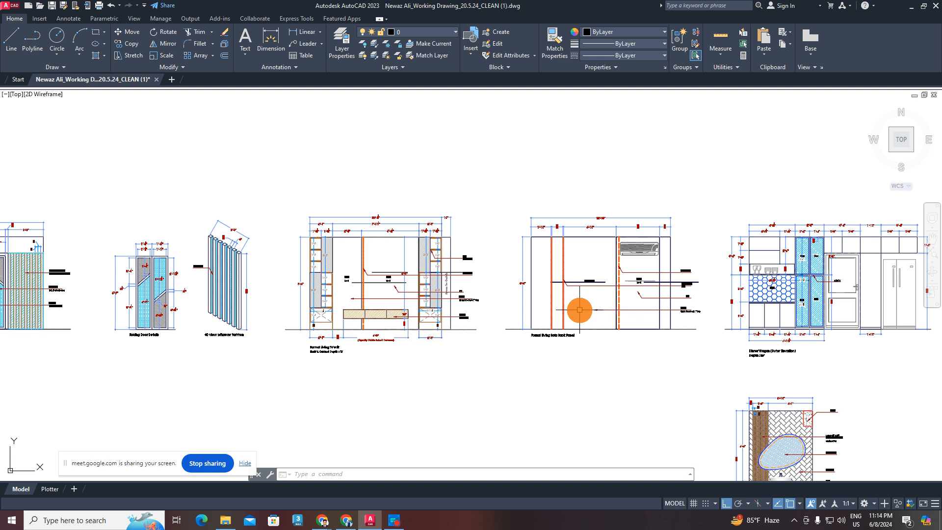
scroll(578, 311, up, 2)
middle_drag(547, 319, 201, 336)
scroll(632, 282, up, 1)
middle_drag(633, 281, 518, 324)
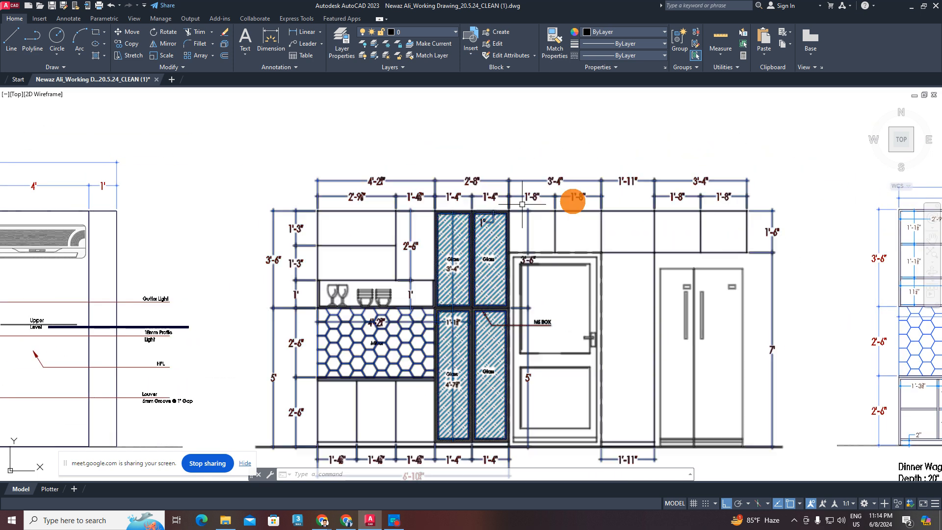
middle_drag(280, 285, 826, 246)
scroll(617, 270, up, 2)
scroll(520, 236, down, 8)
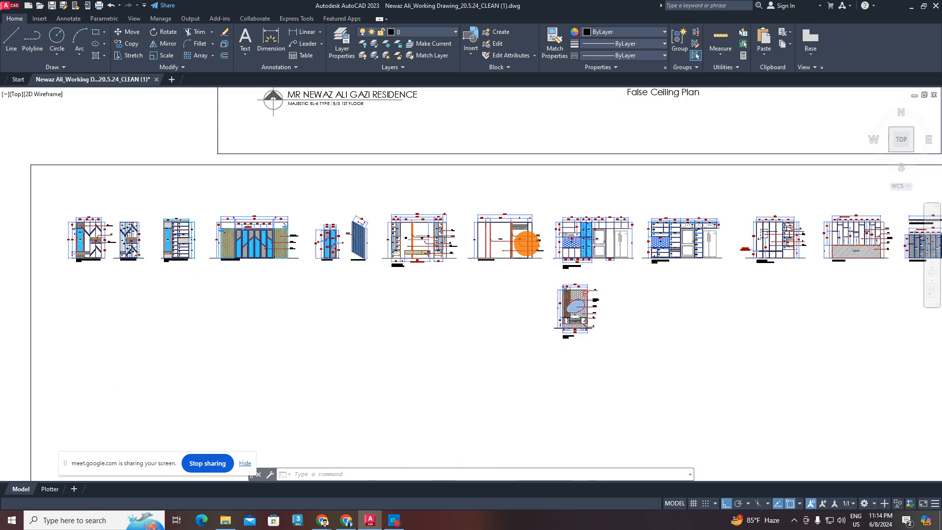
- Copy the whole furniture floor plan with its title horizontally into the empty space to the left of the sheet frame
middle_drag(477, 149, 491, 217)
scroll(503, 296, up, 2)
scroll(499, 277, down, 3)
scroll(529, 259, up, 3)
scroll(529, 257, up, 1)
scroll(491, 216, down, 1)
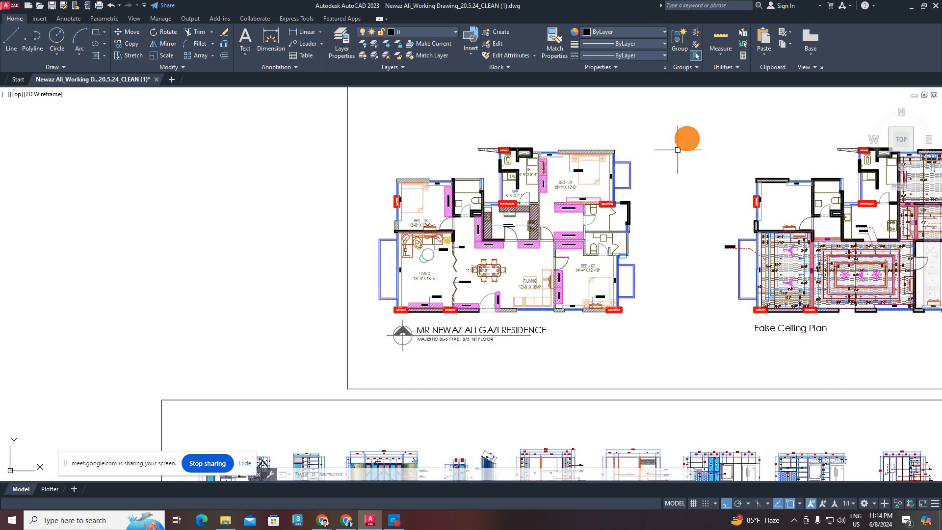
click(676, 135)
click(361, 380)
middle_drag(430, 332, 630, 398)
text(co)
key(space)
click(673, 340)
scroll(382, 338, down, 2)
middle_drag(392, 338, 807, 284)
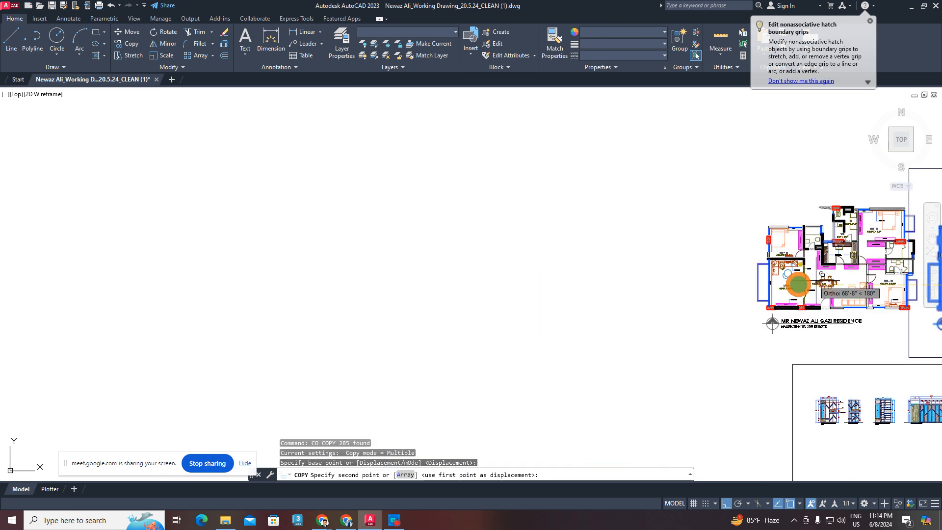
click(455, 273)
key(Escape)
scroll(488, 253, up, 2)
click(401, 521)
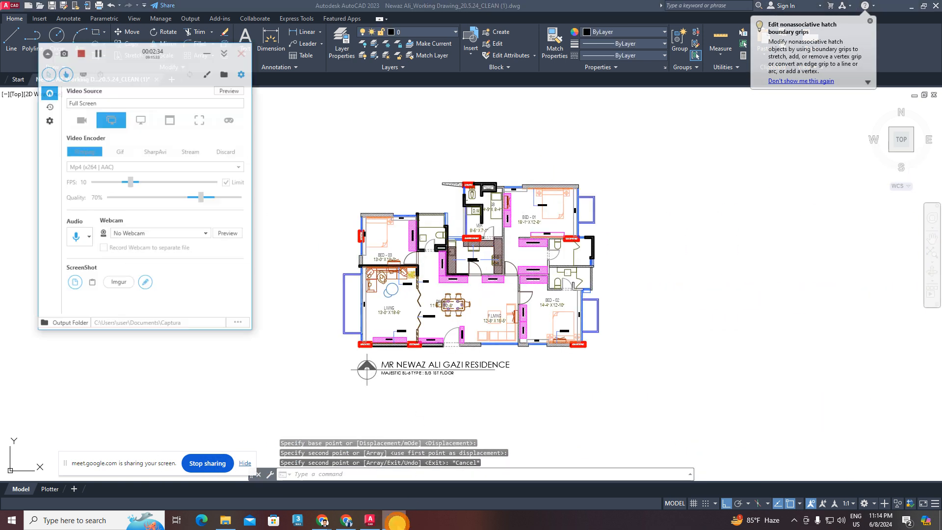
click(196, 36)
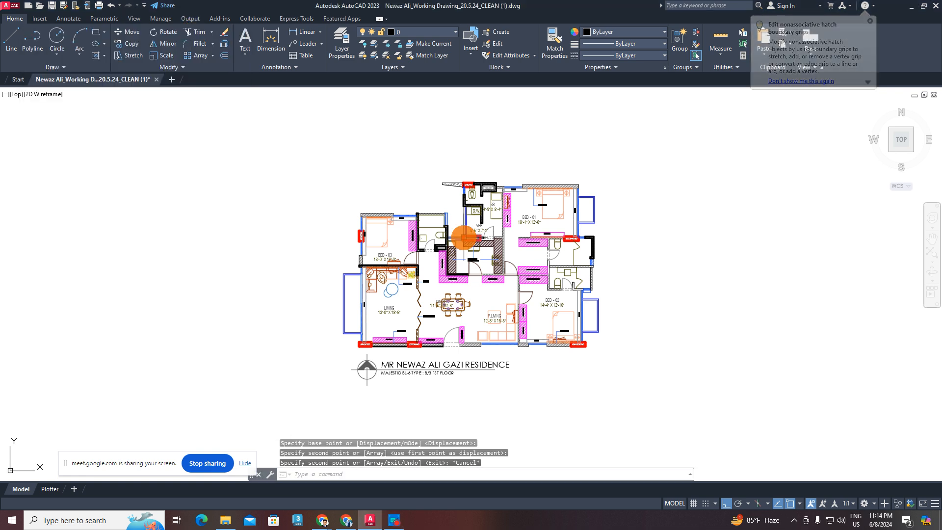
- Erase Bed-01's bed, room label, TV and dressing unit outlines, together with the cabinet hatch, in the copied plan
scroll(466, 237, up, 1)
middle_drag(459, 241, 452, 257)
scroll(452, 257, down, 2)
drag(545, 193, 564, 270)
scroll(564, 269, up, 1)
scroll(463, 219, up, 5)
key(Escape)
drag(485, 210, 378, 277)
middle_drag(422, 282, 526, 230)
scroll(553, 226, down, 1)
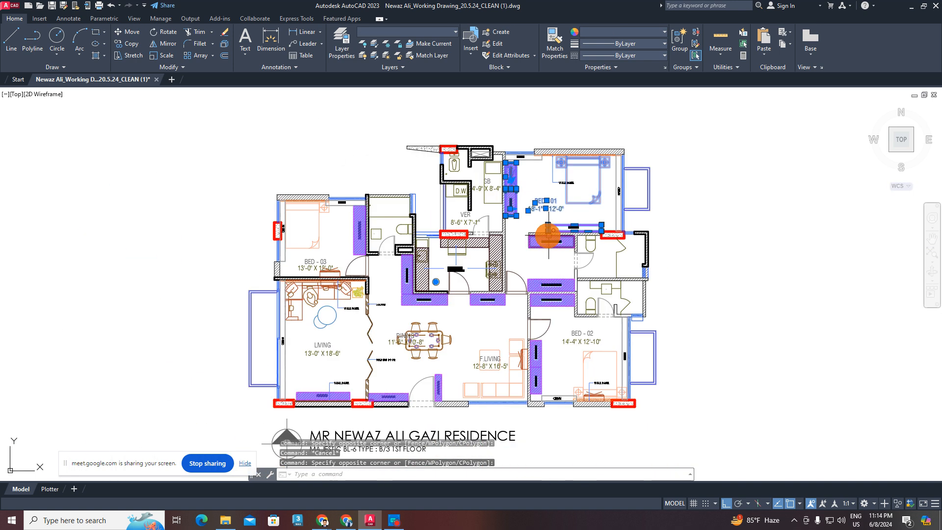
key(Delete)
- Erase the dining set with its label and folding partition, plus the family living sofas, TV and label
click(463, 324)
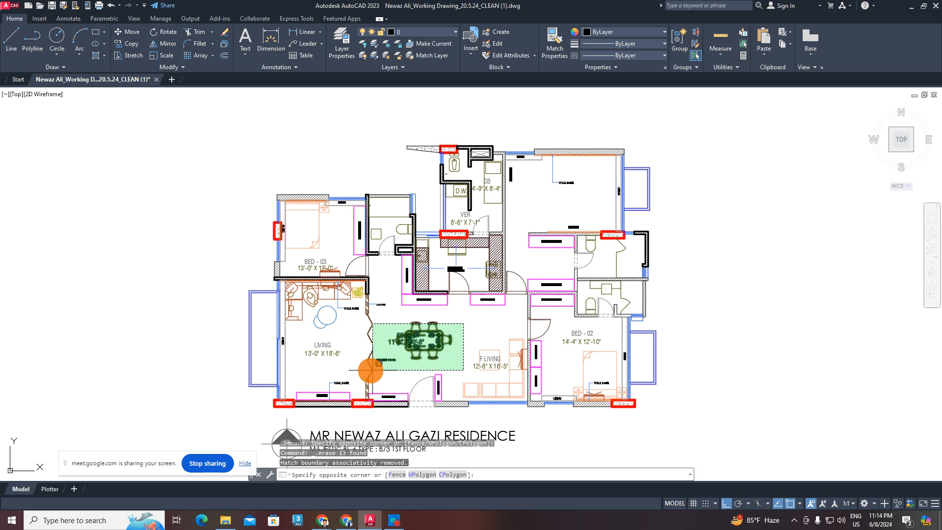
click(357, 371)
click(530, 328)
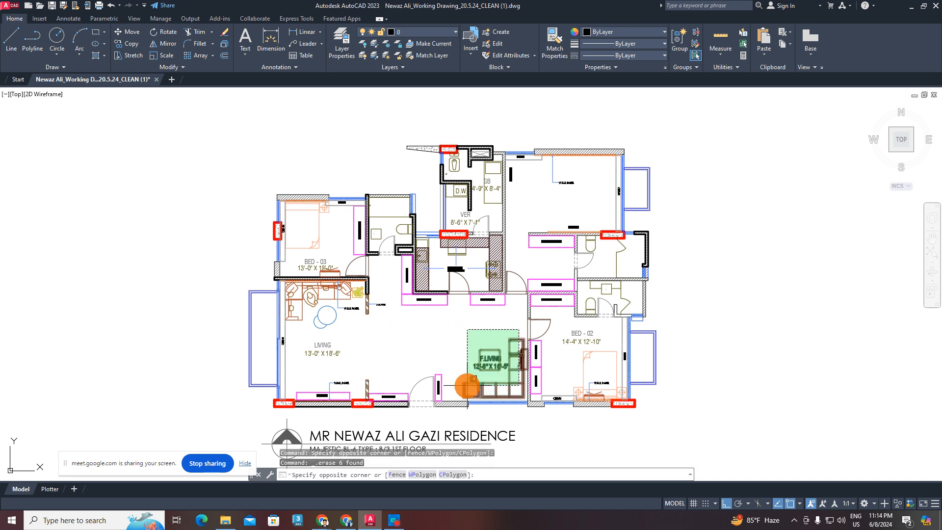
click(443, 399)
key(Delete)
- Erase the dining area cabinets, the leftover partition pieces, and the living room's round tables, size text and lower-wall cabinet outlines
click(516, 302)
click(354, 350)
key(Delete)
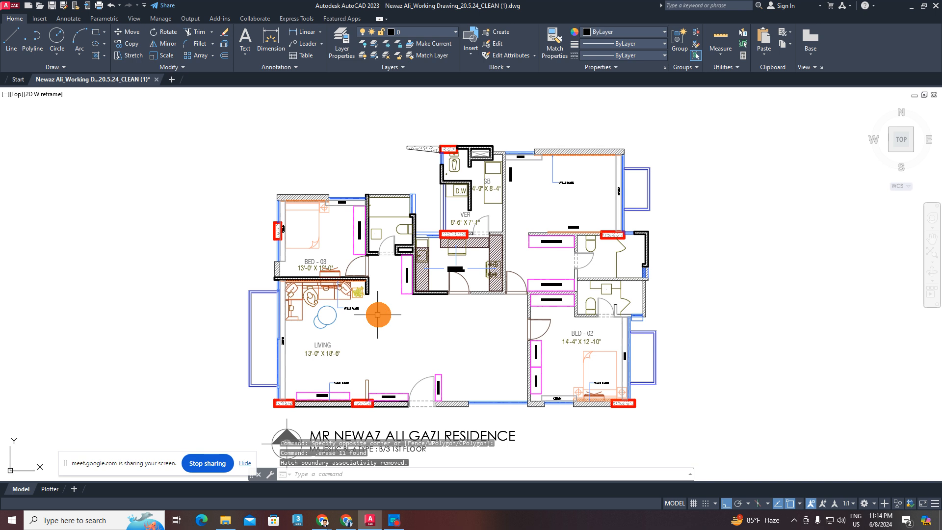
click(383, 318)
click(336, 389)
key(Delete)
- Erase the living room's sofa group, wall panel note, plant and TV
scroll(343, 325, up, 3)
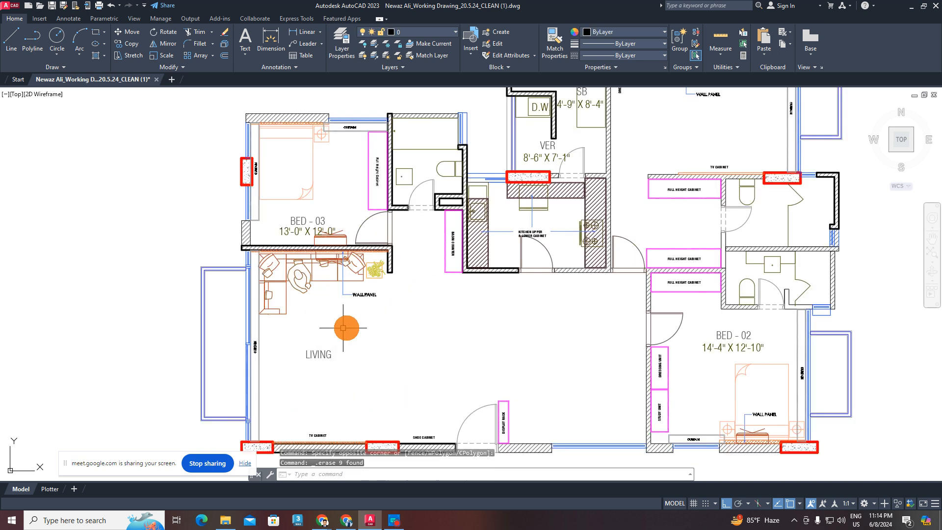
click(361, 323)
click(296, 281)
key(Delete)
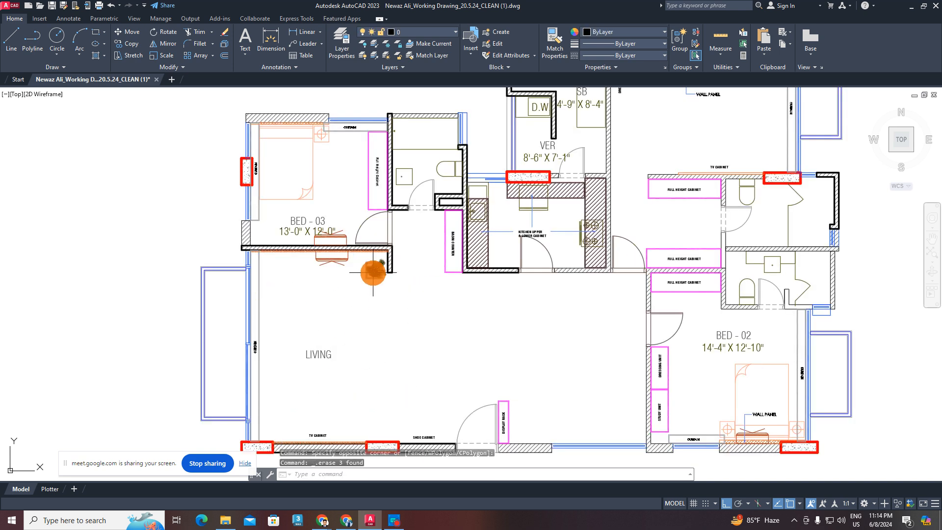
scroll(373, 260, up, 2)
click(376, 255)
click(217, 341)
key(Delete)
- Erase the hatched wall panel strip along the living room's upper wall
scroll(328, 255, up, 2)
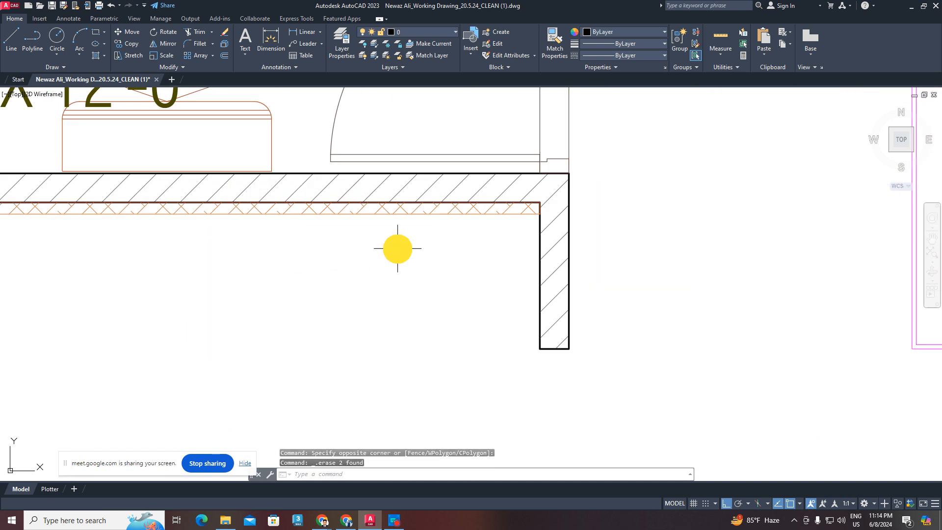
click(397, 248)
click(354, 208)
key(Delete)
- Erase the LIVING and TV CABINET labels and the hatched panel strip along the living room's lower wall
scroll(368, 263, down, 5)
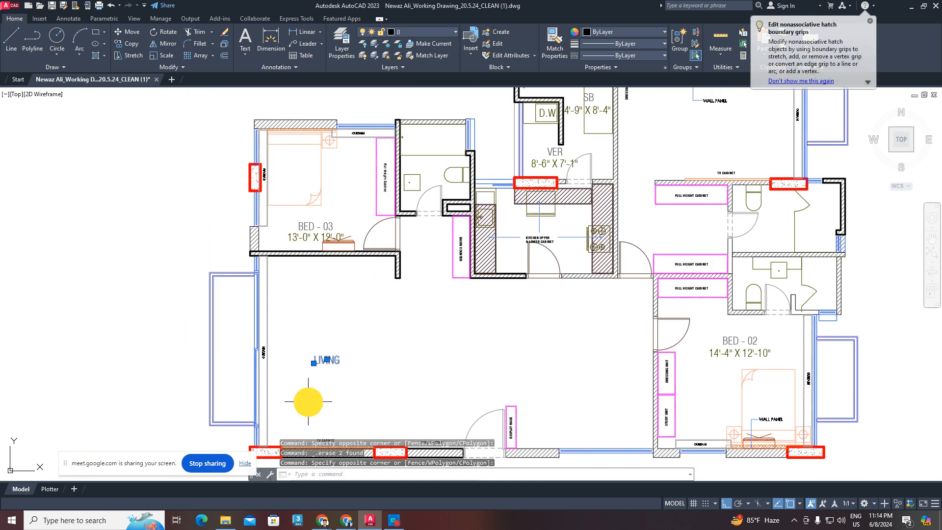
click(343, 409)
click(305, 436)
middle_drag(415, 444, 446, 362)
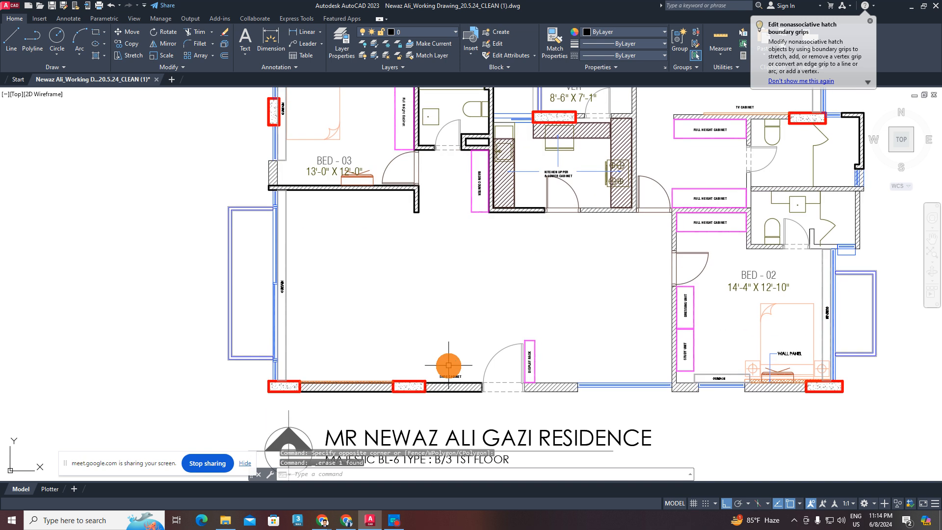
scroll(414, 406, up, 5)
middle_drag(288, 399, 417, 331)
scroll(417, 331, up, 5)
click(418, 323)
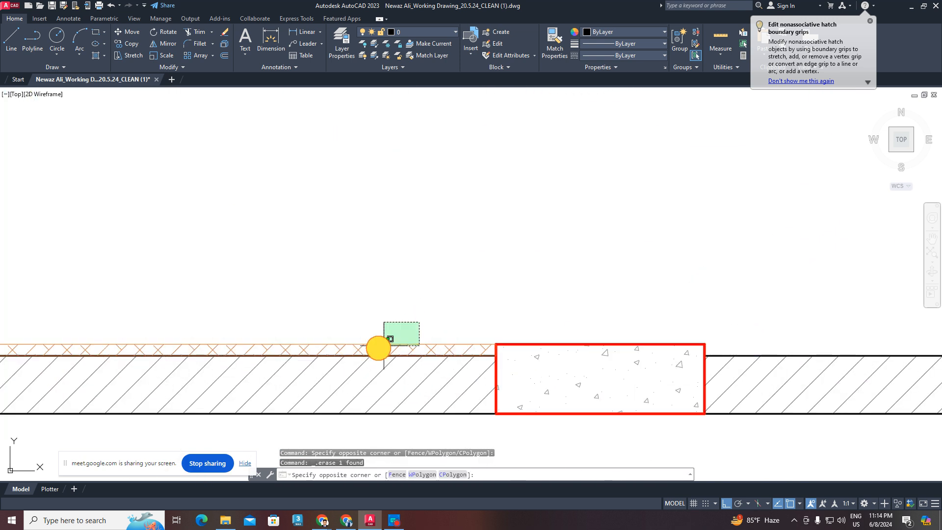
click(376, 347)
key(Delete)
scroll(374, 348, down, 10)
middle_drag(334, 314, 362, 358)
scroll(327, 290, up, 5)
click(327, 255)
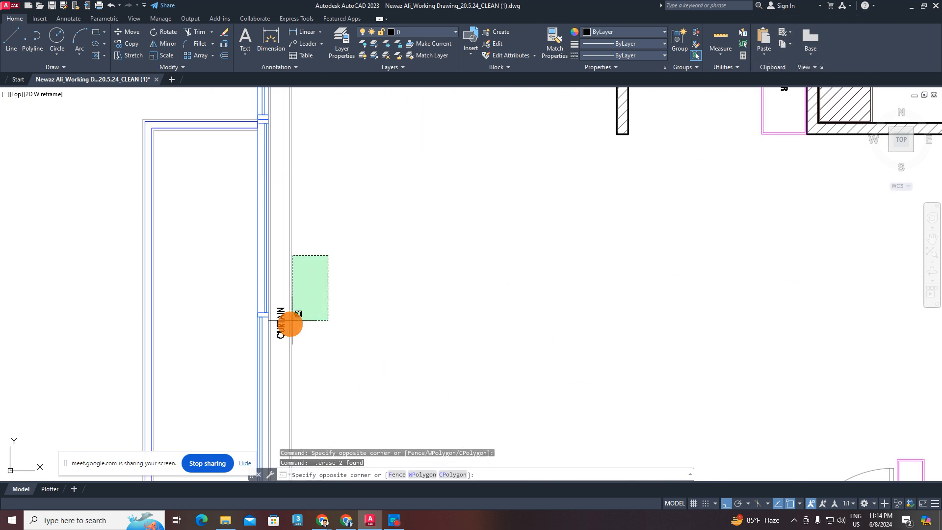
click(338, 306)
click(334, 280)
scroll(337, 301, down, 3)
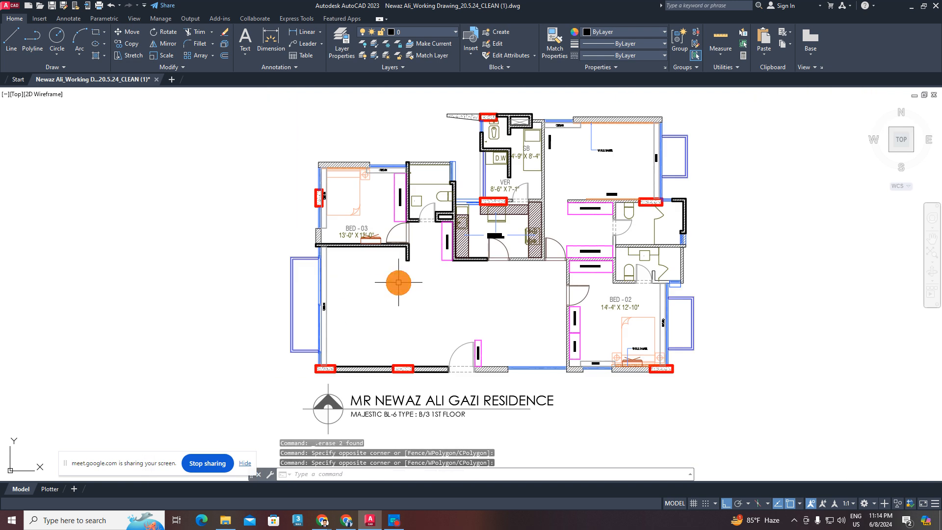
- Erase the CURTAIN text at Bed-03's upper window, then the room's name, size label and TV
middle_drag(407, 271, 425, 357)
scroll(387, 283, up, 4)
click(407, 252)
click(391, 285)
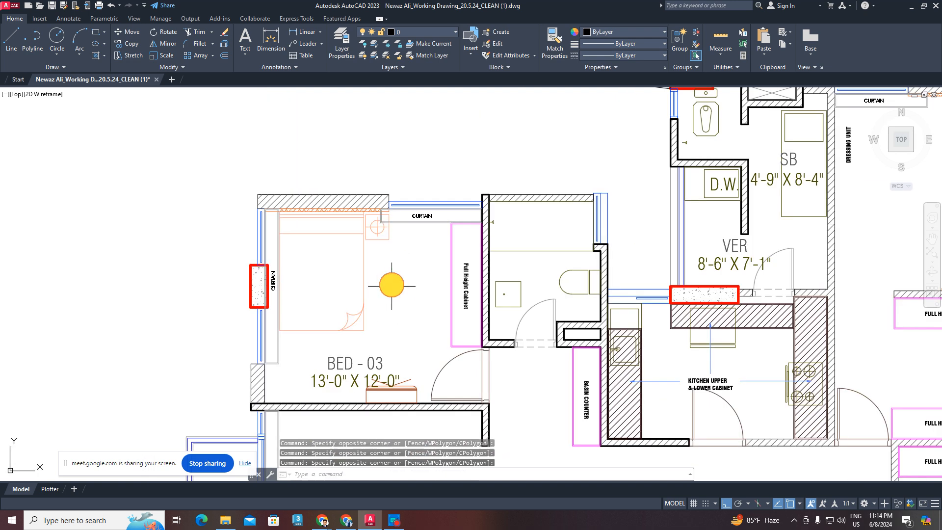
scroll(422, 215, up, 4)
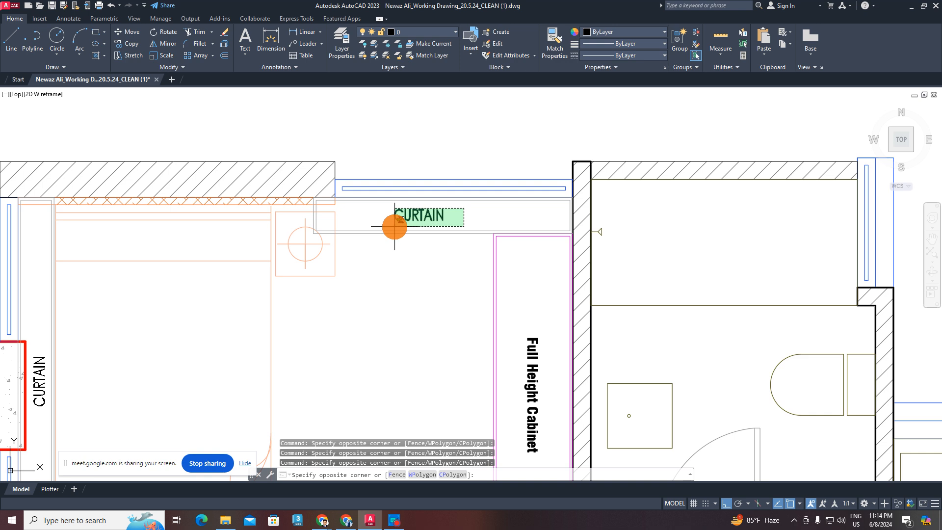
click(394, 227)
key(Delete)
scroll(404, 237, down, 3)
click(416, 270)
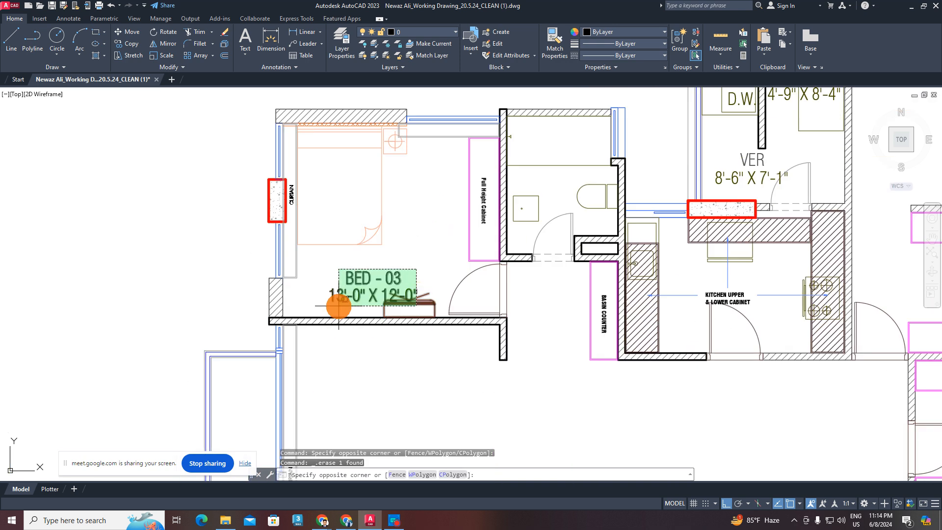
click(339, 307)
key(Delete)
- Erase Bed-03's full height cabinet, upper-window curtain outline and bed with side table
scroll(392, 294, down, 4)
scroll(437, 242, up, 4)
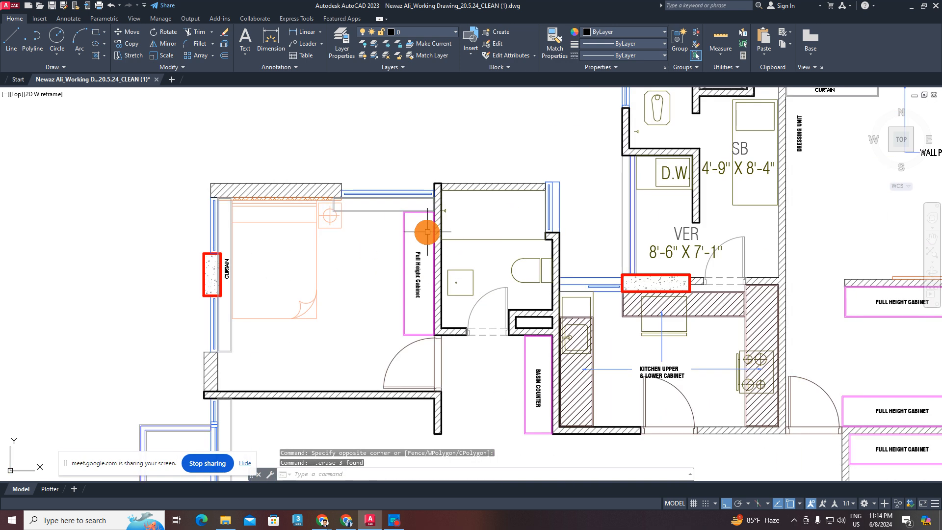
click(428, 232)
click(367, 301)
key(Delete)
click(360, 210)
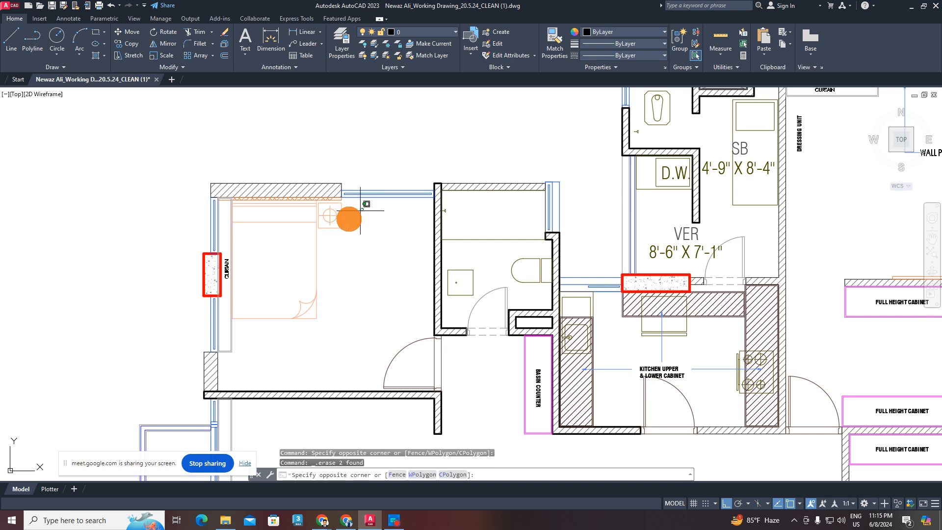
click(267, 267)
key(Delete)
- Erase the tapered concrete-hatched strip projecting from the column beside the small toilet
scroll(285, 270, down, 5)
scroll(460, 153, up, 4)
click(459, 151)
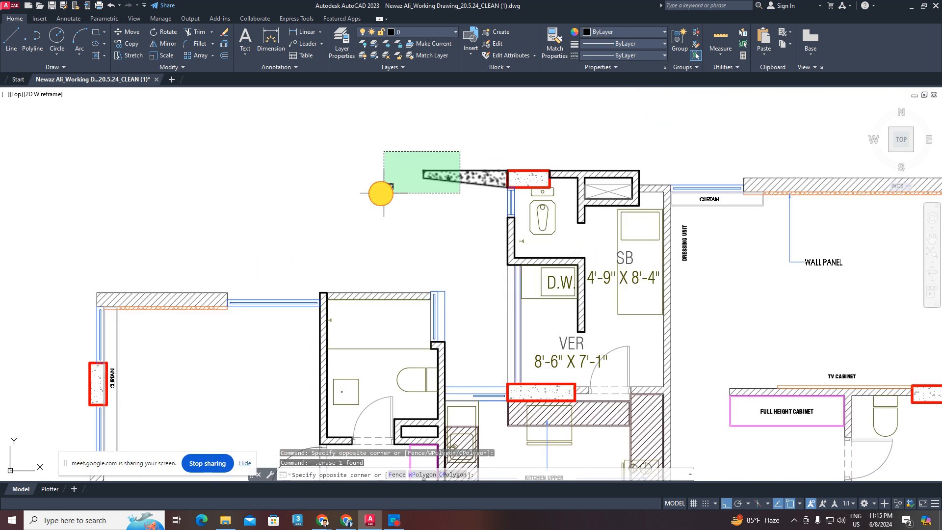
click(372, 196)
key(Delete)
- Erase Bed-01's wall panel note, the curtain at its upper window and the DRESSING UNIT label
scroll(456, 254, down, 4)
scroll(614, 253, up, 4)
click(626, 308)
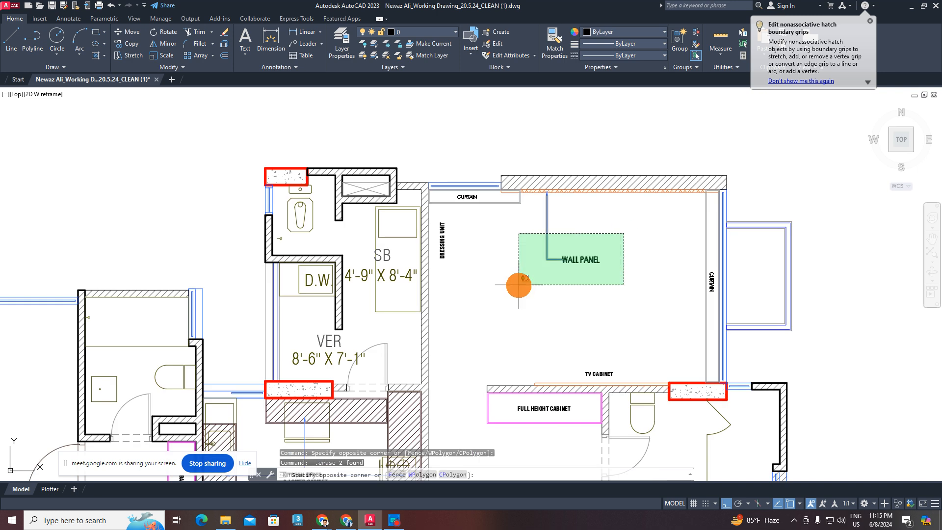
click(496, 195)
key(Delete)
click(528, 196)
scroll(528, 196, up, 4)
click(298, 355)
key(Delete)
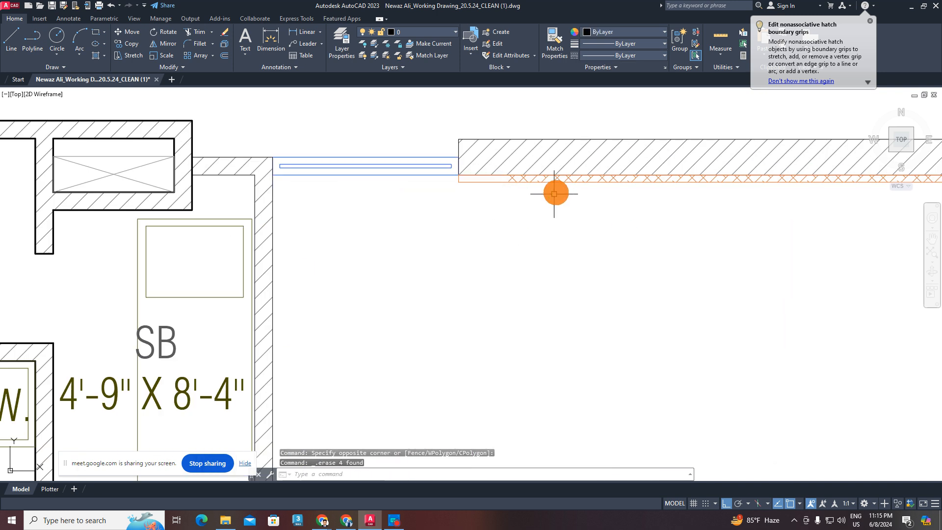
- Erase the hatched panel strip on Bed-01's upper wall and the curtain at its balcony window
scroll(555, 191, up, 1)
click(555, 190)
click(521, 172)
key(Delete)
scroll(518, 174, down, 3)
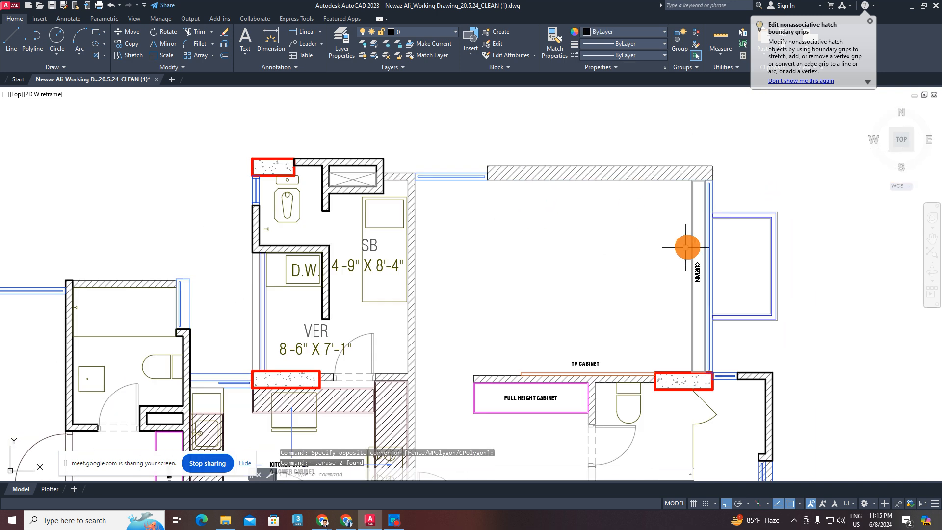
scroll(685, 247, up, 2)
click(626, 329)
key(Delete)
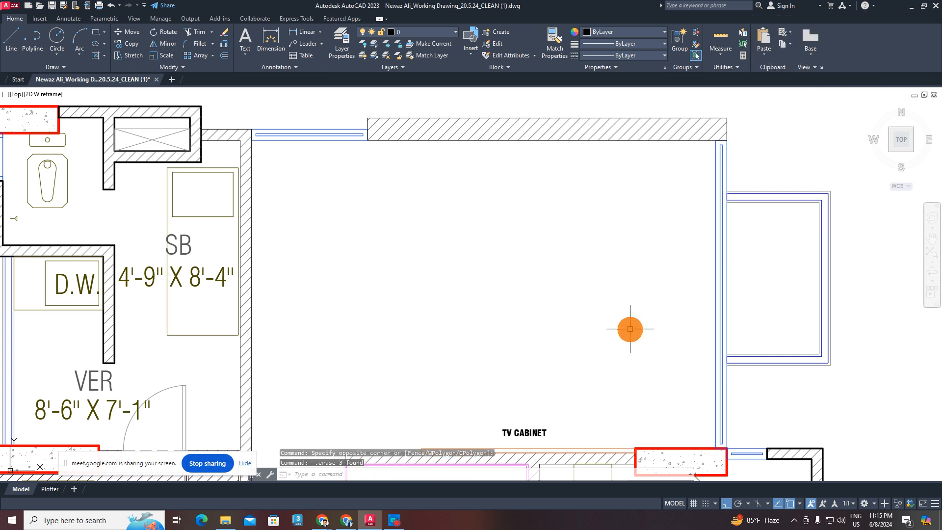
- Erase the TV cabinet strip and its label on Bed-01's lower wall
scroll(626, 296, down, 4)
scroll(610, 257, up, 5)
click(721, 209)
click(555, 294)
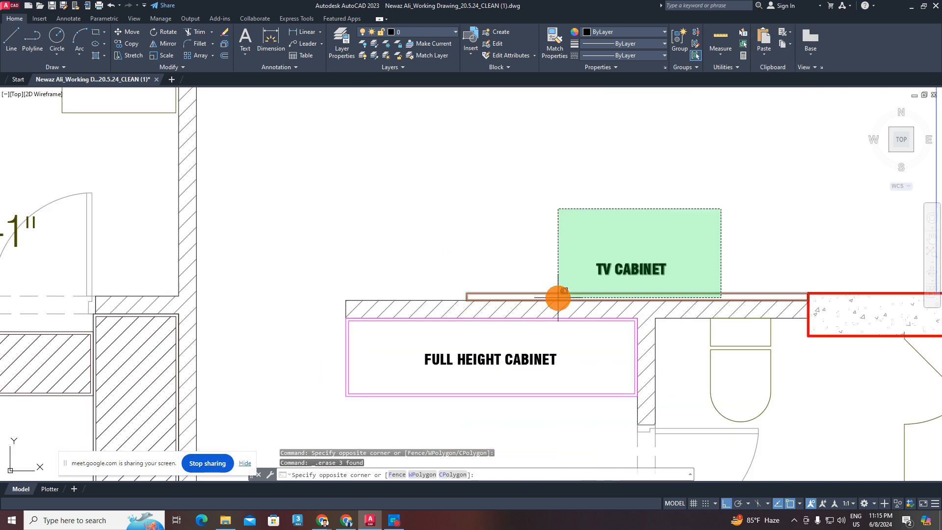
key(Delete)
- Erase the full height cabinet outline along Bed-02's upper wall
scroll(559, 294, down, 4)
scroll(552, 321, up, 1)
click(565, 325)
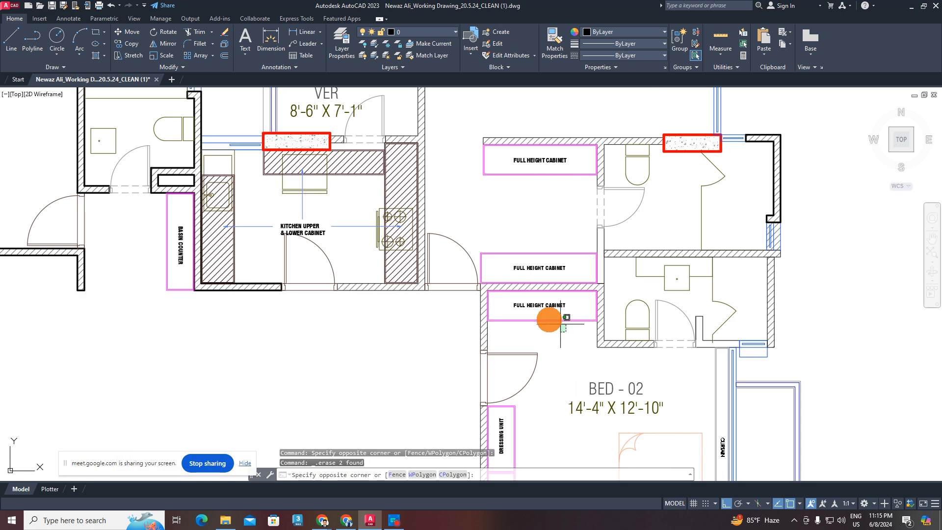
click(556, 309)
key(Delete)
- Erase both labelled full height cabinets in the area between Bed-01 and Bed-02
scroll(564, 238, up, 1)
middle_drag(565, 238, 566, 332)
click(589, 274)
click(517, 197)
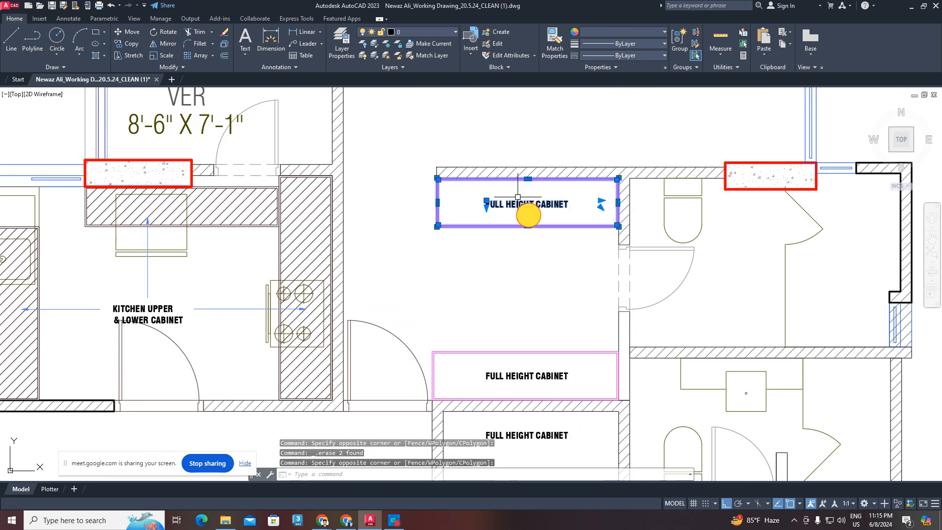
key(Delete)
click(595, 244)
click(511, 379)
key(Delete)
- Erase the display rack and its label beside the main entrance door
scroll(521, 286, down, 3)
mouse_move(522, 286)
middle_down()
mouse_move(540, 280)
mouse_move(570, 166)
middle_up()
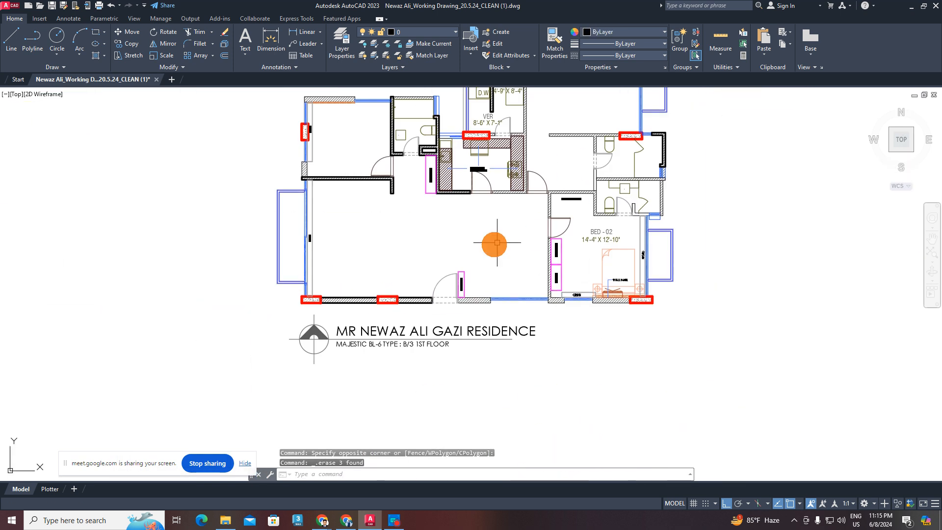
scroll(486, 247, up, 5)
click(485, 248)
click(431, 339)
key(Delete)
- Erase Bed-02's dressing and study units and the curtain with its label at the lower window
middle_drag(768, 265, 542, 273)
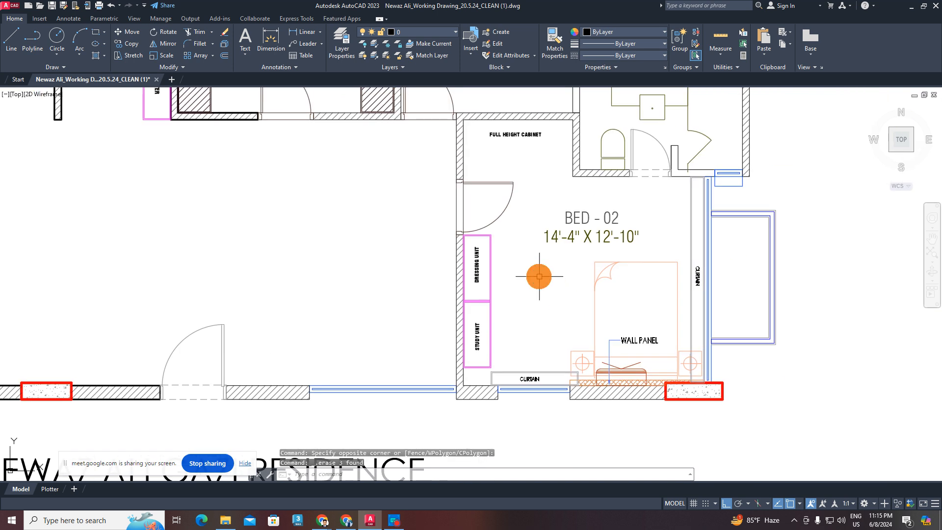
click(543, 273)
click(475, 342)
key(Delete)
scroll(556, 362, up, 2)
click(553, 354)
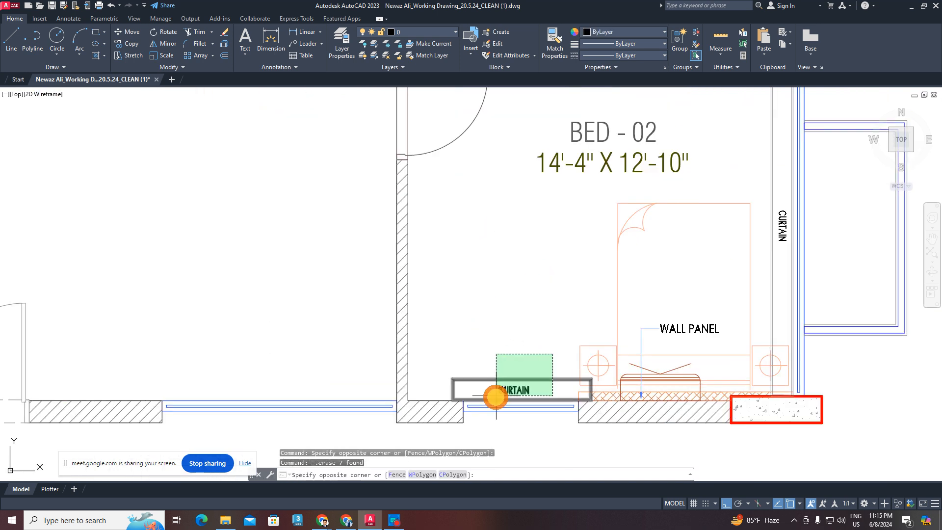
click(498, 392)
key(Delete)
- Erase the basin counter beside the kitchen and the curtain with its label at the living room window
scroll(477, 332, down, 3)
scroll(505, 256, up, 4)
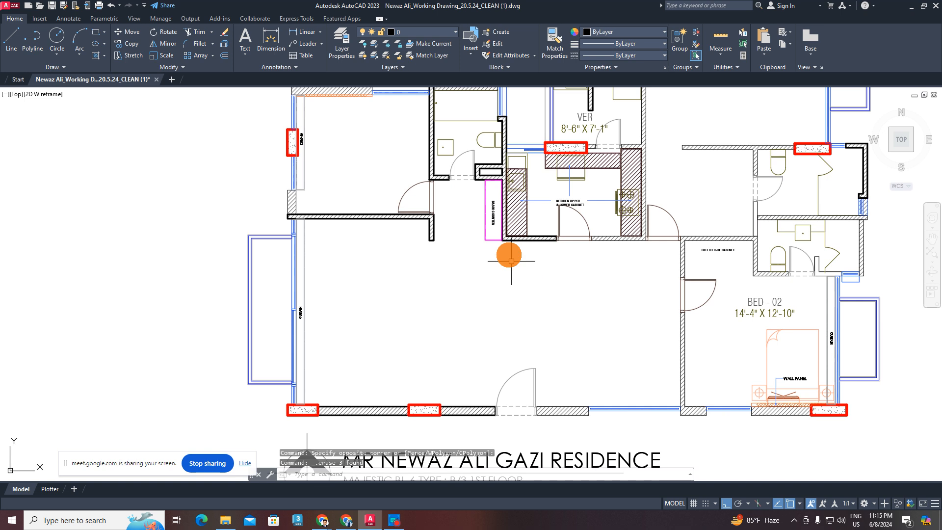
scroll(414, 273, down, 5)
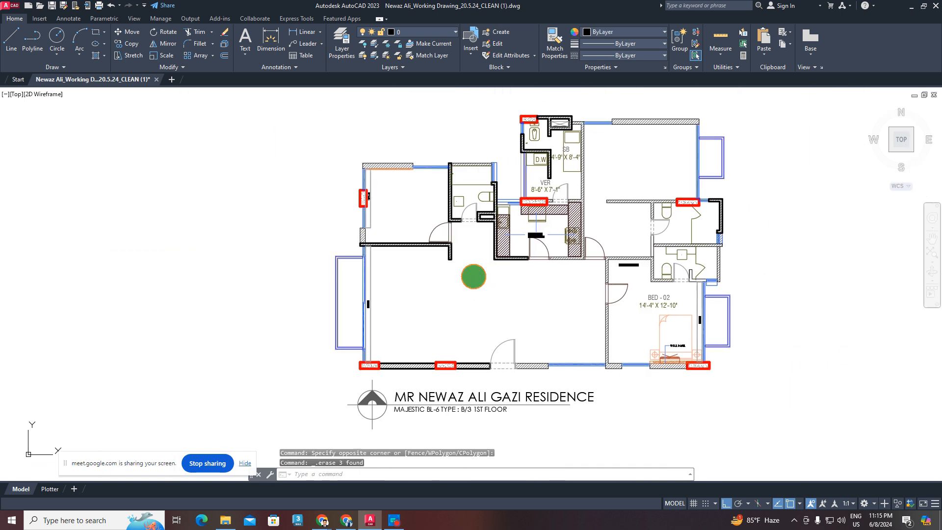
scroll(385, 294, up, 3)
click(373, 280)
click(351, 333)
key(Delete)
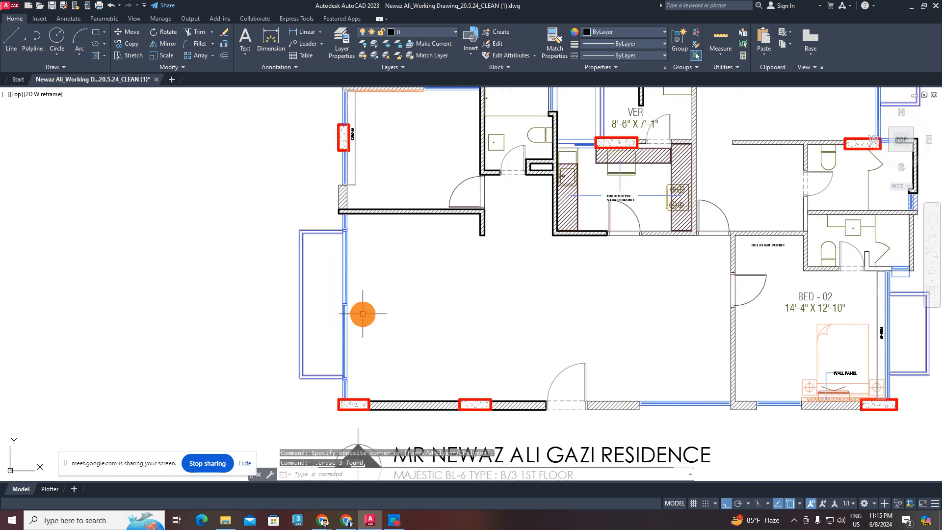
- Erase Bed-02's bed with its side tables, the balcony-window curtain and the wall panel note
scroll(404, 373, down, 2)
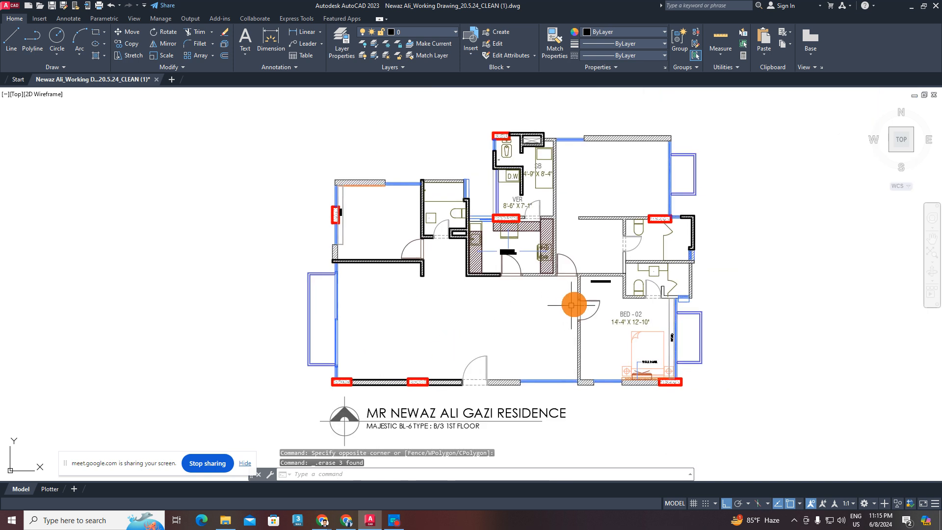
scroll(652, 325, up, 5)
click(678, 322)
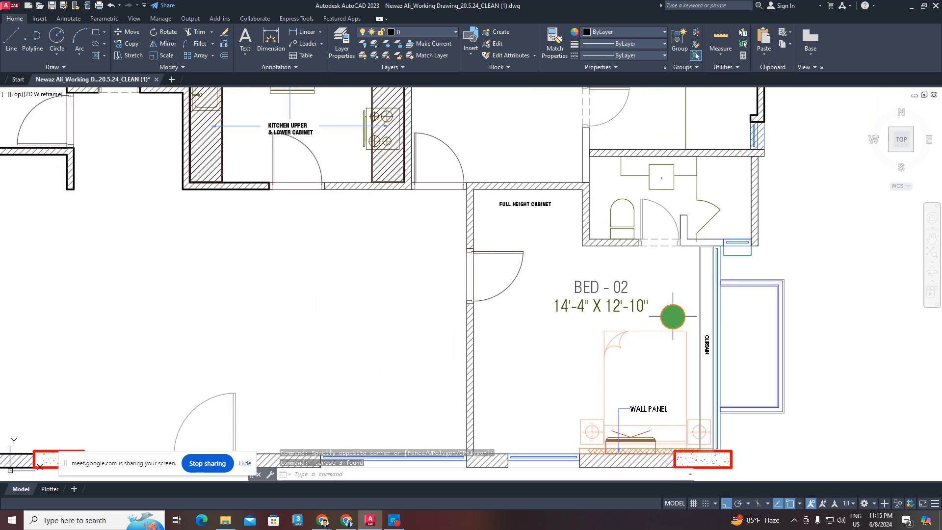
click(616, 400)
key(Delete)
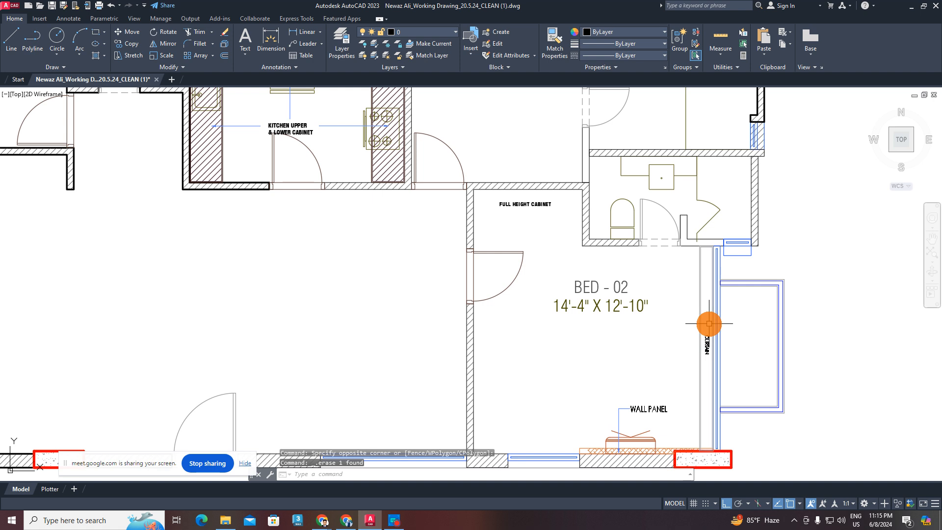
click(709, 323)
click(610, 425)
key(Delete)
- Erase the TV unit at Bed-02's lower wall along with the full-height cabinet label near its upper wall
click(673, 409)
click(623, 440)
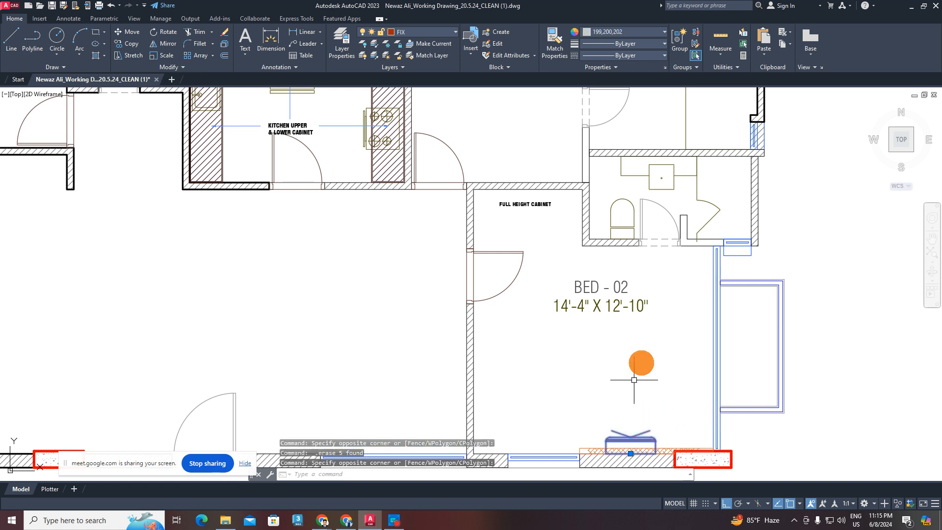
key(Delete)
middle_drag(599, 284, 660, 379)
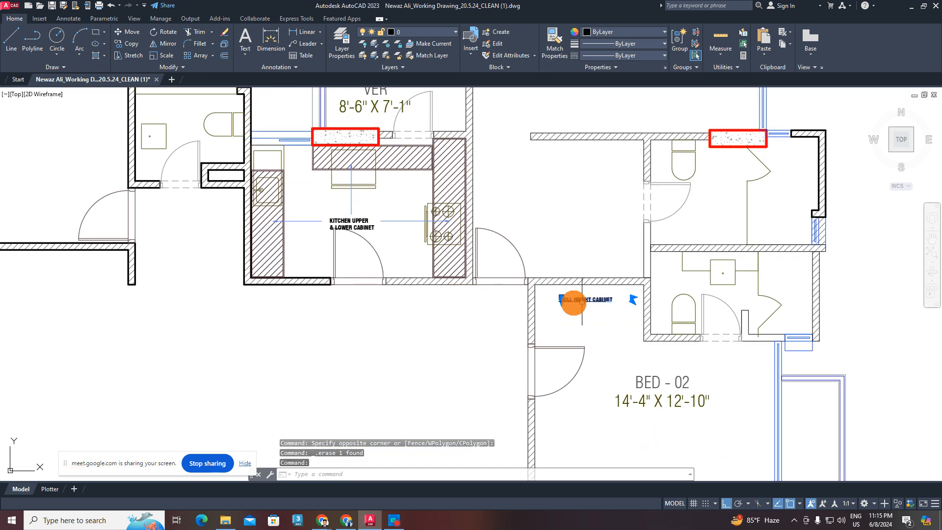
- Erase the kitchen's hatched cabinets, the appliance by the upper wall and the sink with its counter
middle_drag(568, 294, 589, 361)
scroll(539, 290, up, 4)
click(546, 254)
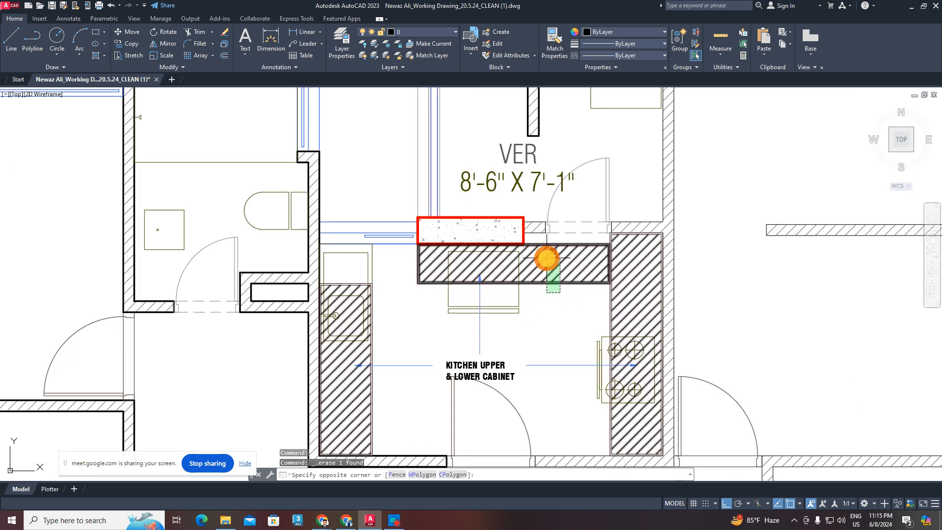
key(Delete)
click(637, 258)
click(452, 313)
key(Delete)
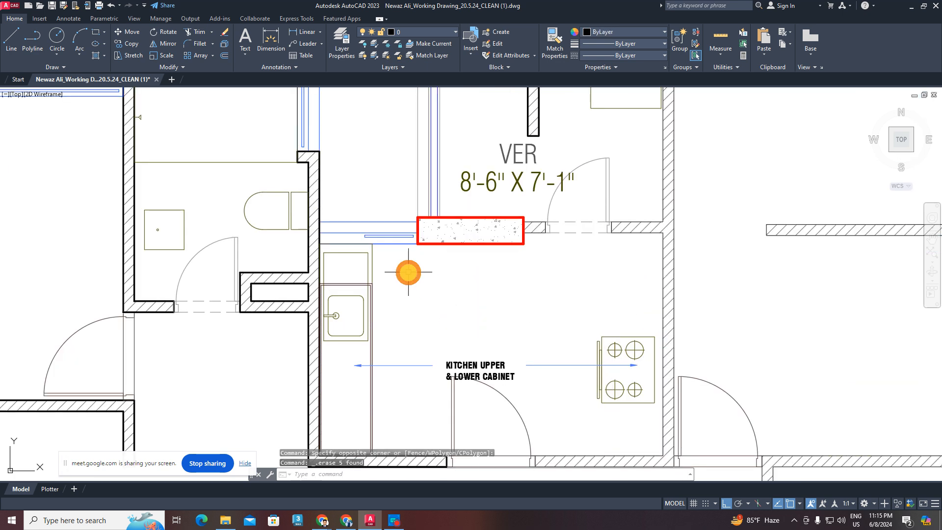
click(408, 271)
click(347, 322)
key(Delete)
- Erase the kitchen upper and lower cabinet label with its arrows, and the stove
middle_drag(461, 330, 478, 263)
click(540, 266)
click(463, 329)
key(Delete)
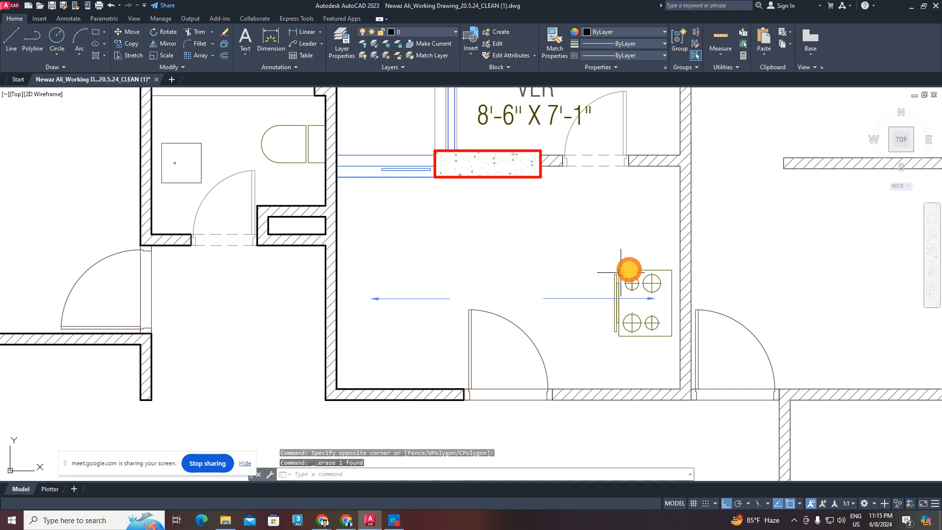
click(647, 257)
click(582, 337)
key(Delete)
- Erase the VER room name and its 8'-6" X 7'-1" size text above the kitchen
middle_drag(511, 176, 521, 330)
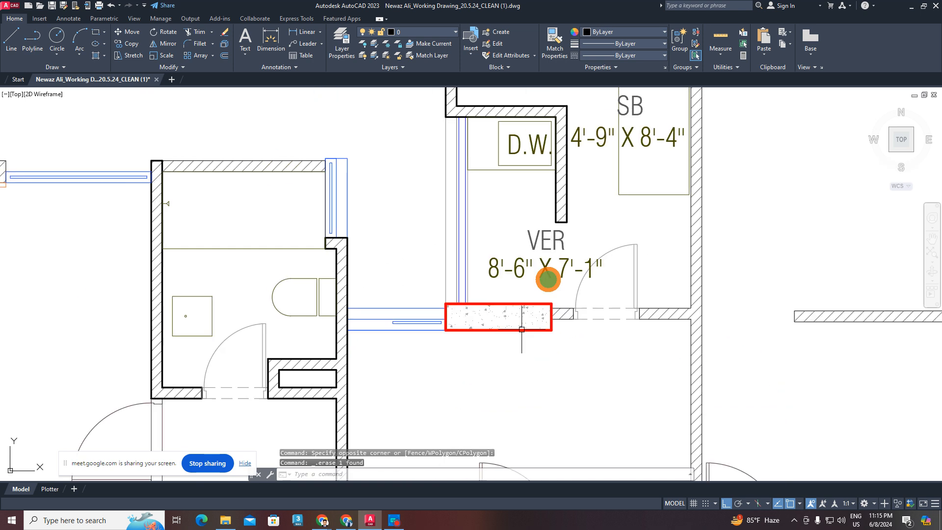
middle_drag(575, 212, 561, 258)
click(538, 280)
key(Delete)
click(527, 291)
click(515, 302)
key(Delete)
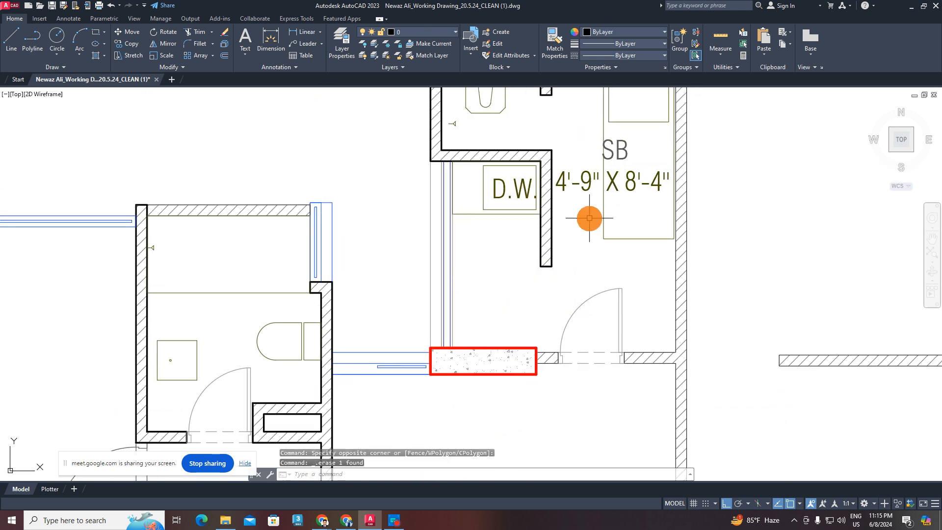
- Erase the SB room's bed together with its room name and size text
middle_drag(641, 152, 609, 235)
click(616, 227)
click(551, 326)
key(Delete)
scroll(490, 235, down, 5)
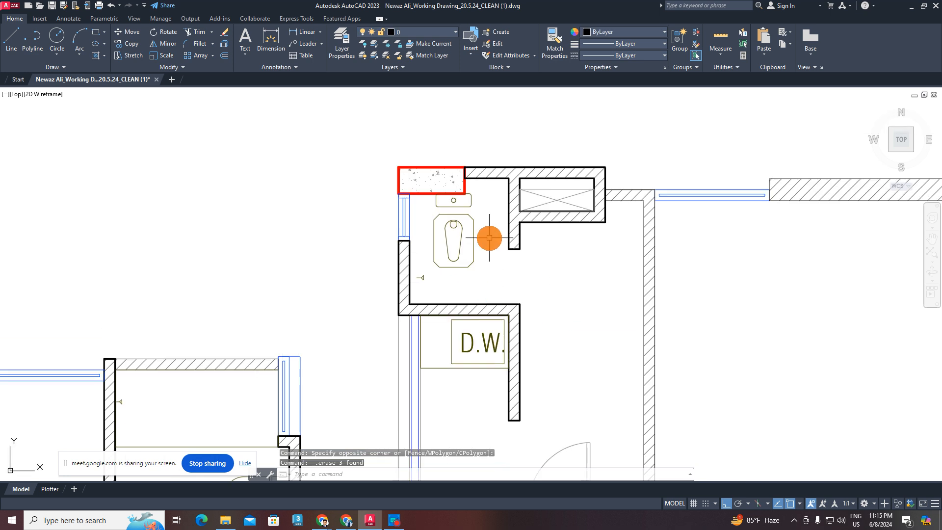
- Erase the BED - 02 room name and its 14'-4" X 12'-10" size text
scroll(664, 292, up, 5)
middle_drag(645, 281, 663, 188)
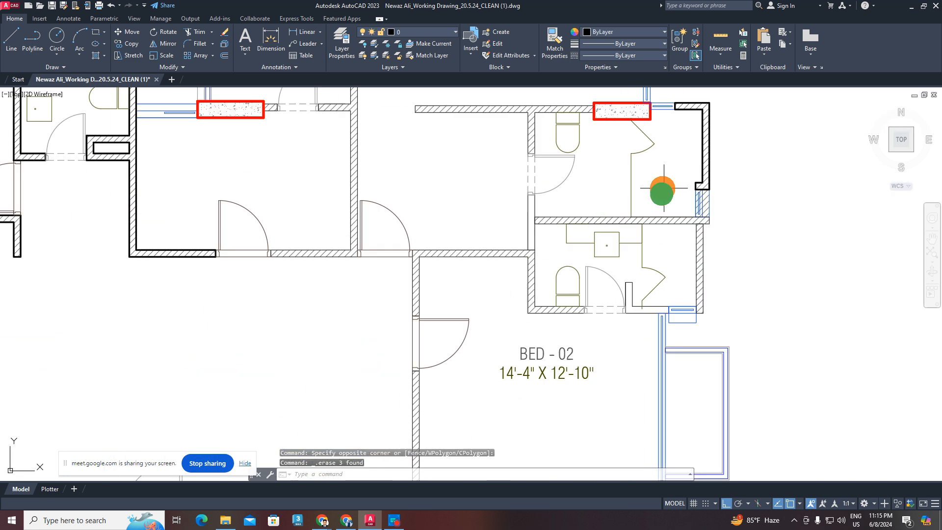
scroll(647, 245, down, 6)
scroll(633, 267, up, 4)
click(641, 274)
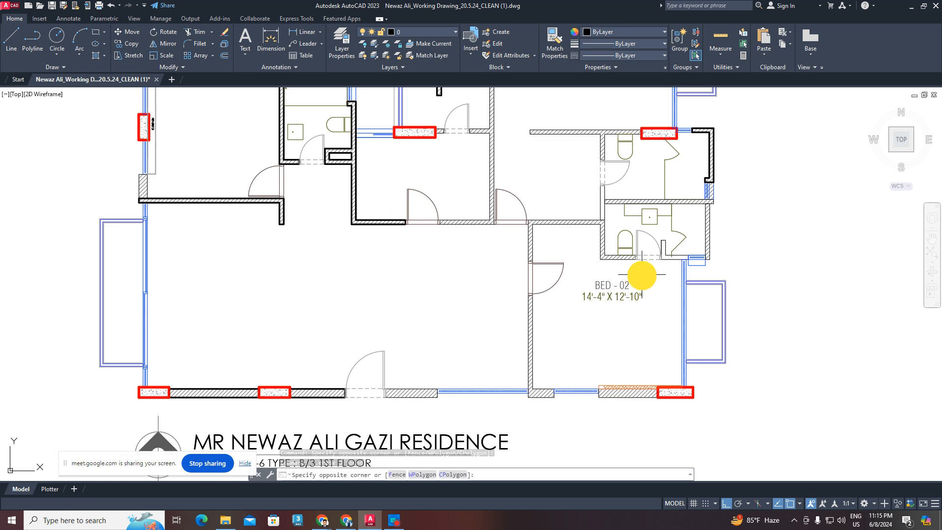
click(582, 314)
key(Delete)
- Erase the curtain and its label along the outer window wall of the upper-left bedroom
scroll(571, 279, down, 3)
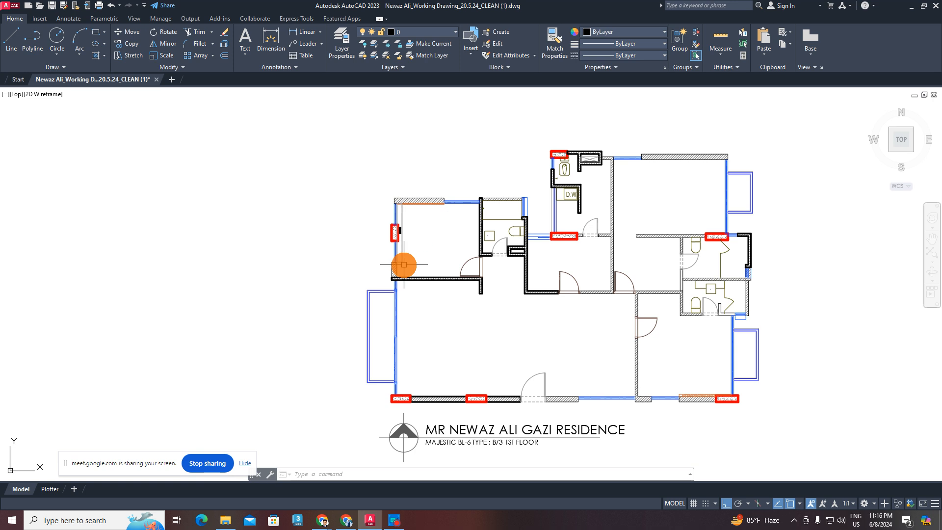
scroll(415, 210, up, 2)
scroll(402, 245, up, 4)
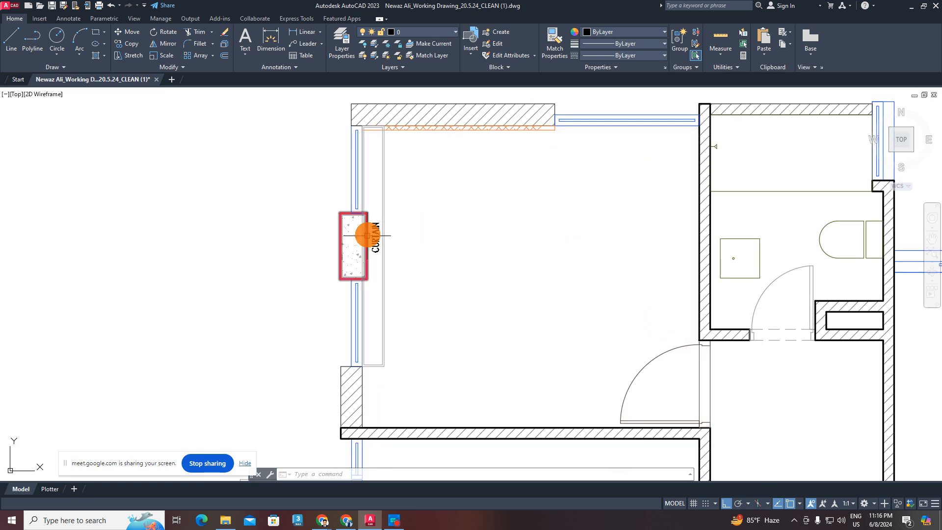
click(392, 225)
click(375, 212)
key(Delete)
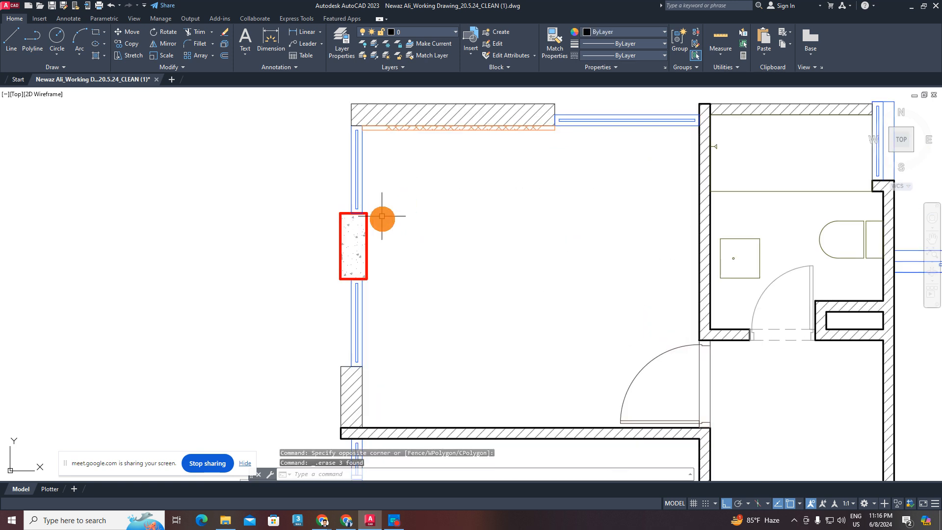
- Erase the hatched wall panel strip along the upper wall of the upper-left bedroom
scroll(387, 225, down, 4)
scroll(447, 200, up, 10)
click(451, 185)
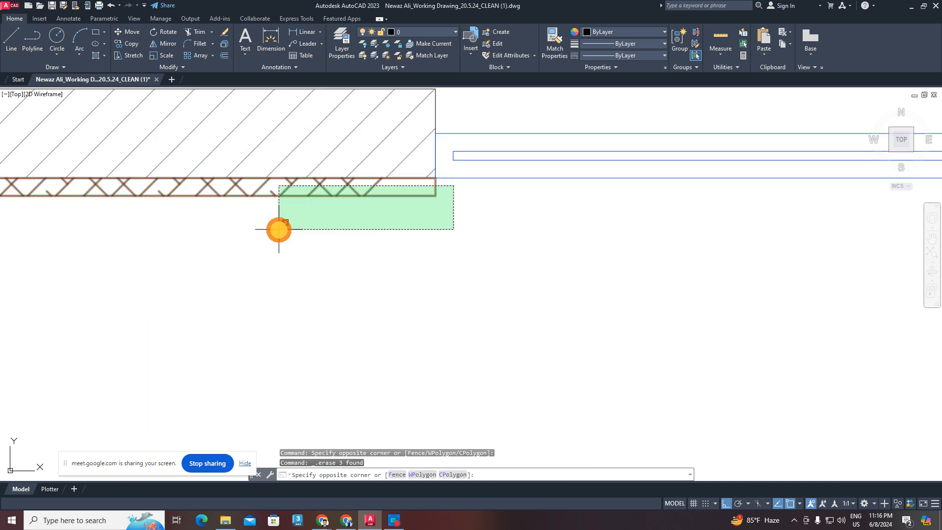
click(277, 227)
key(Delete)
- Erase the shower symbol, shower divider line, toilet and basin in the bathroom beside the upper-left bedroom
scroll(382, 269, down, 8)
scroll(458, 219, up, 7)
click(466, 212)
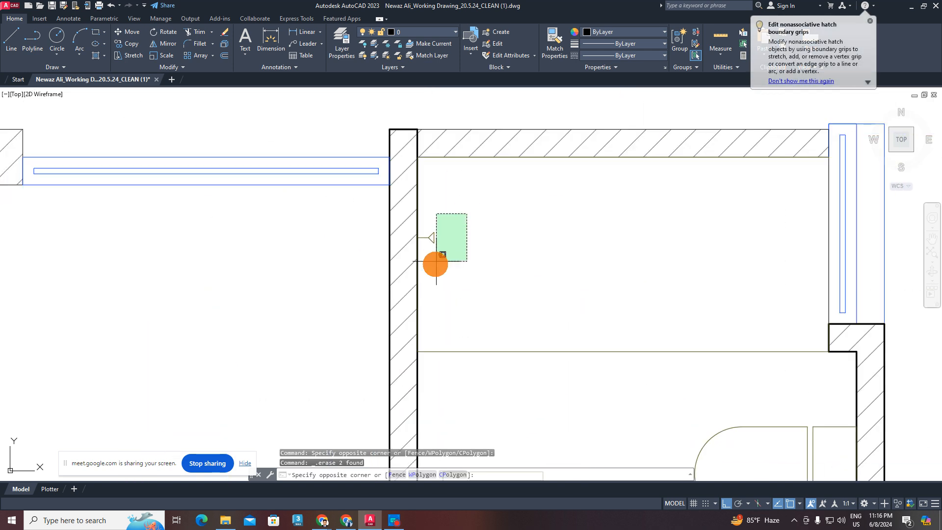
click(433, 262)
key(Delete)
scroll(518, 264, down, 7)
click(531, 220)
mouse_move(518, 263)
middle_down()
mouse_move(495, 232)
mouse_move(521, 208)
middle_up()
click(484, 258)
key(Delete)
click(535, 247)
click(506, 282)
key(Delete)
click(499, 260)
click(478, 287)
key(Delete)
click(490, 225)
click(462, 248)
key(Delete)
- Erase the door and its dashed threshold from the bathroom beside the upper-left bedroom
scroll(526, 214, up, 2)
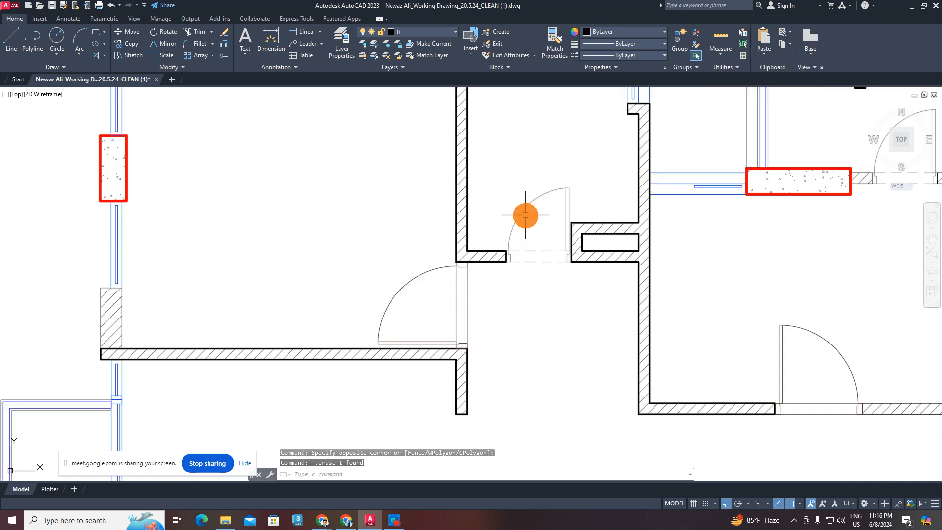
middle_drag(552, 176, 542, 245)
scroll(542, 245, down, 2)
scroll(548, 244, up, 2)
click(598, 243)
click(506, 279)
key(Delete)
scroll(522, 258, down, 3)
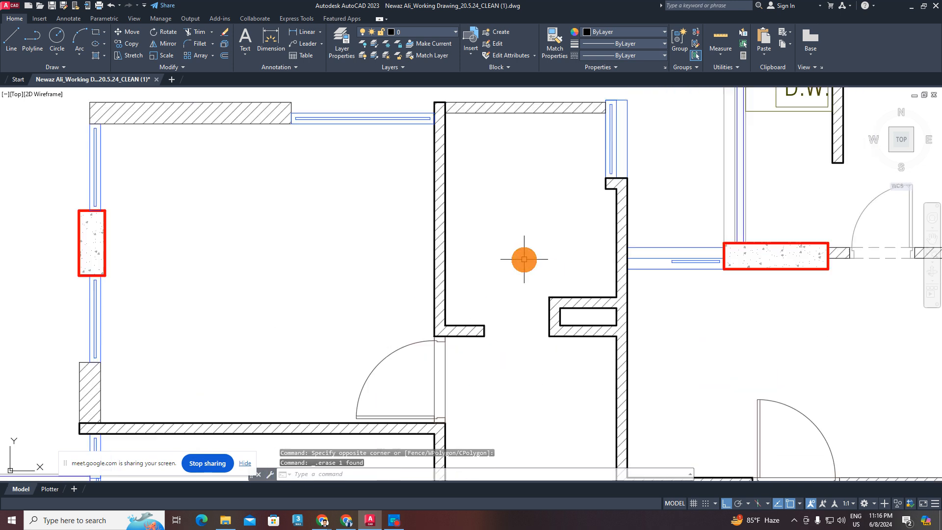
- Examine the stripped floor plan room by room for leftover furniture and unneeded details
mouse_move(525, 283)
middle_down()
mouse_move(536, 228)
mouse_move(553, 214)
middle_up()
scroll(531, 238, up, 2)
scroll(531, 238, down, 2)
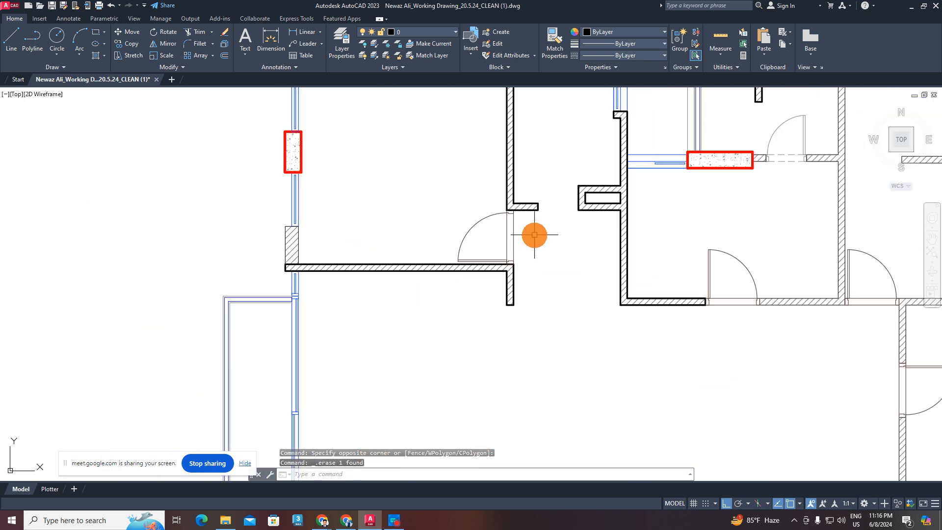
click(526, 244)
scroll(542, 263, down, 2)
middle_drag(556, 276, 537, 239)
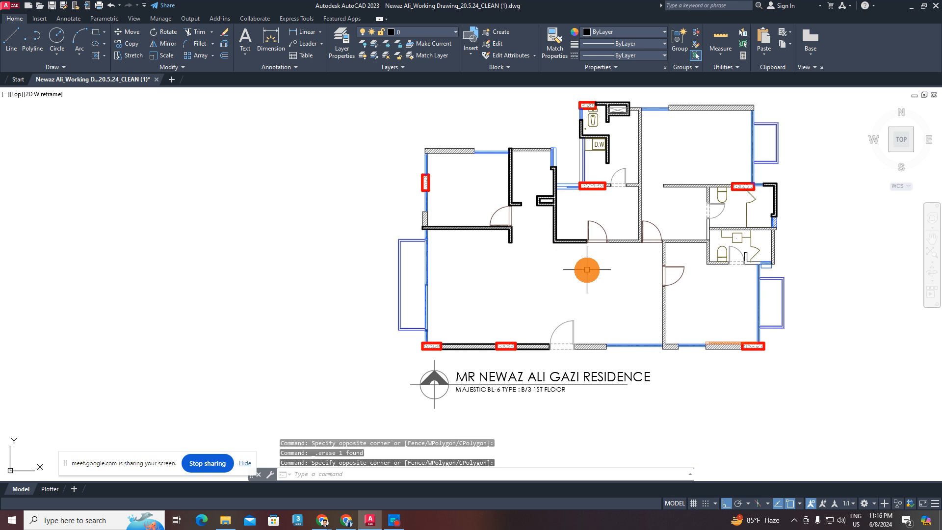
scroll(565, 335, up, 2)
middle_drag(564, 337, 564, 321)
scroll(595, 281, down, 4)
middle_drag(595, 281, 540, 309)
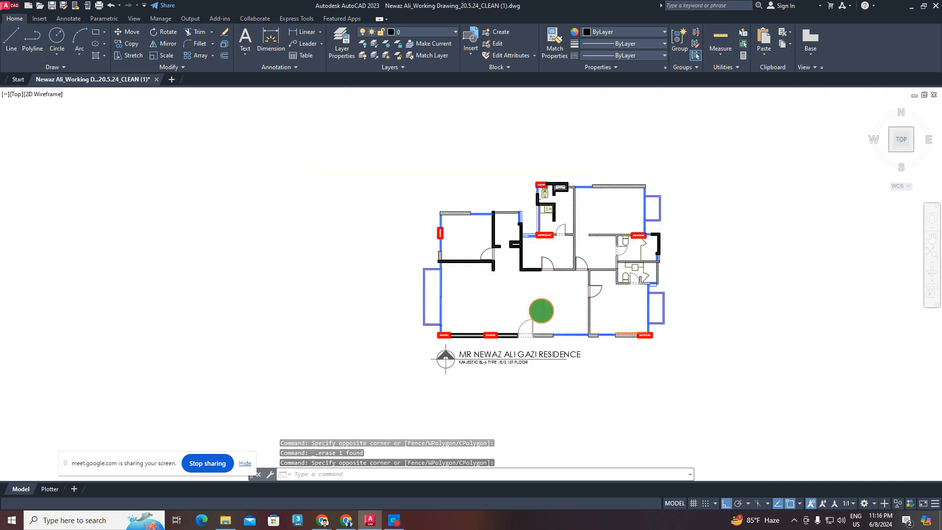
scroll(579, 240, up, 2)
middle_drag(561, 246, 546, 277)
scroll(542, 252, up, 2)
scroll(542, 263, down, 2)
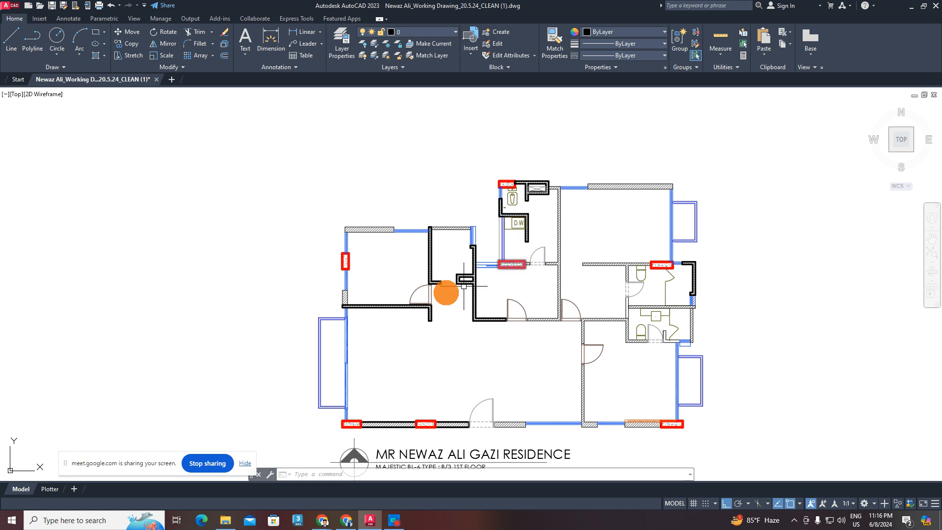
- Erase the outer rectangle around the window of the emptied bathroom beside the upper-left bedroom
scroll(470, 246, up, 6)
click(494, 186)
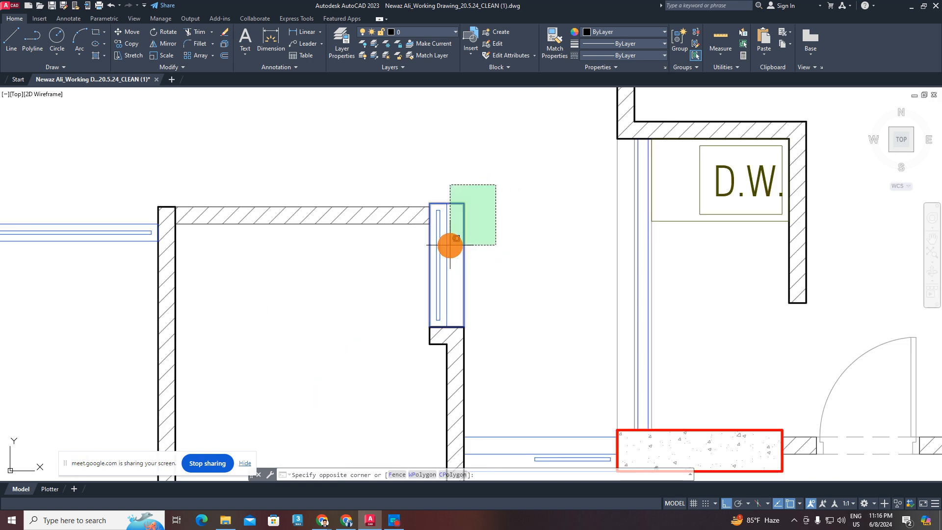
click(448, 243)
key(Delete)
scroll(488, 264, down, 3)
scroll(540, 285, down, 4)
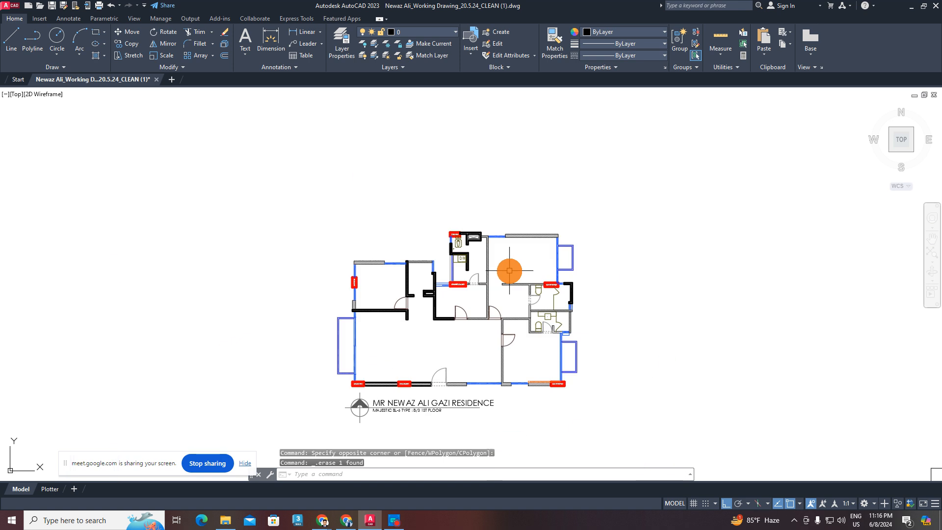
- Erase the hatched wall panel strip along Bed-02's lower wall
scroll(530, 237, up, 3)
scroll(525, 253, down, 3)
scroll(517, 262, up, 2)
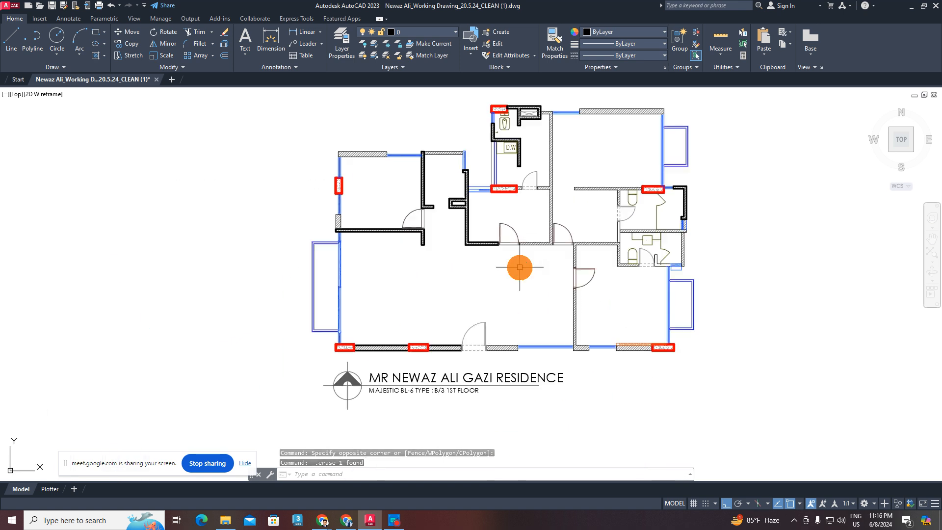
scroll(647, 359, up, 4)
scroll(646, 301, up, 6)
click(564, 341)
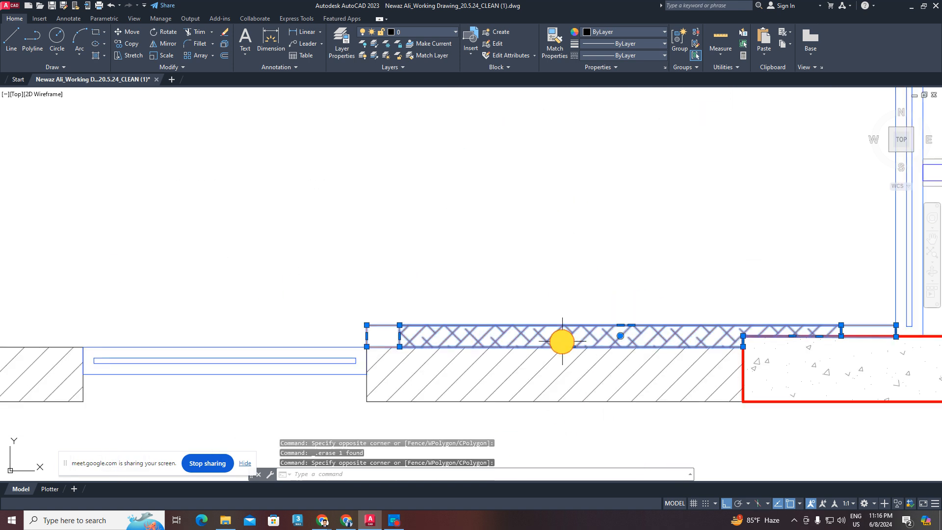
key(Delete)
scroll(552, 336, down, 8)
middle_drag(489, 324, 780, 289)
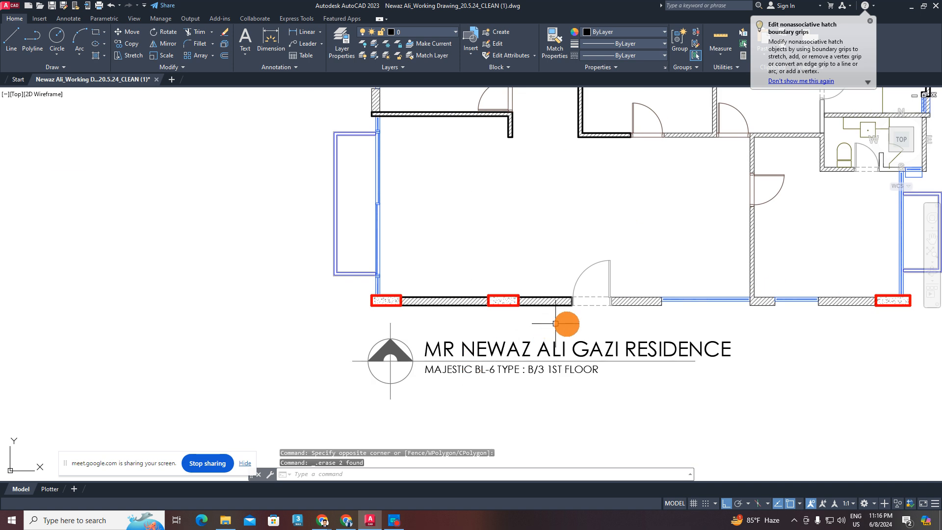
click(733, 327)
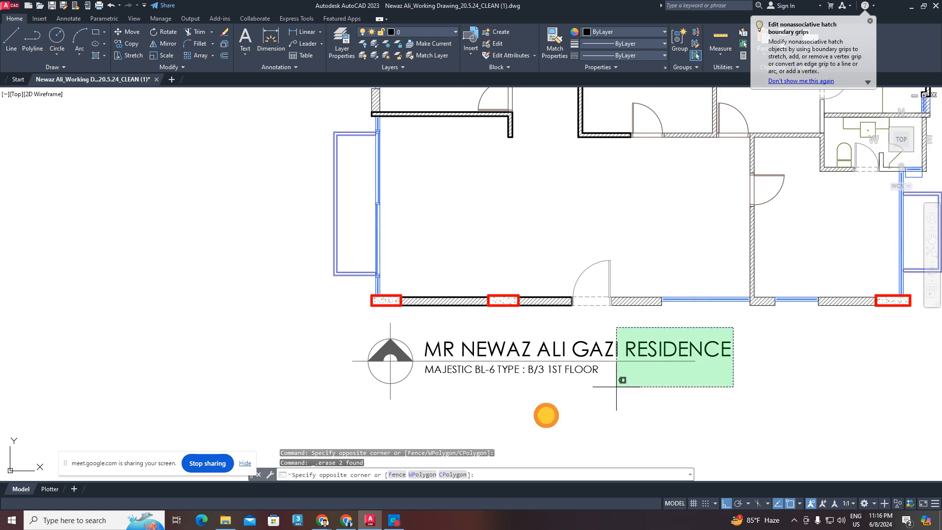
click(862, 334)
key(Escape)
scroll(666, 338, down, 5)
scroll(560, 342, up, 1)
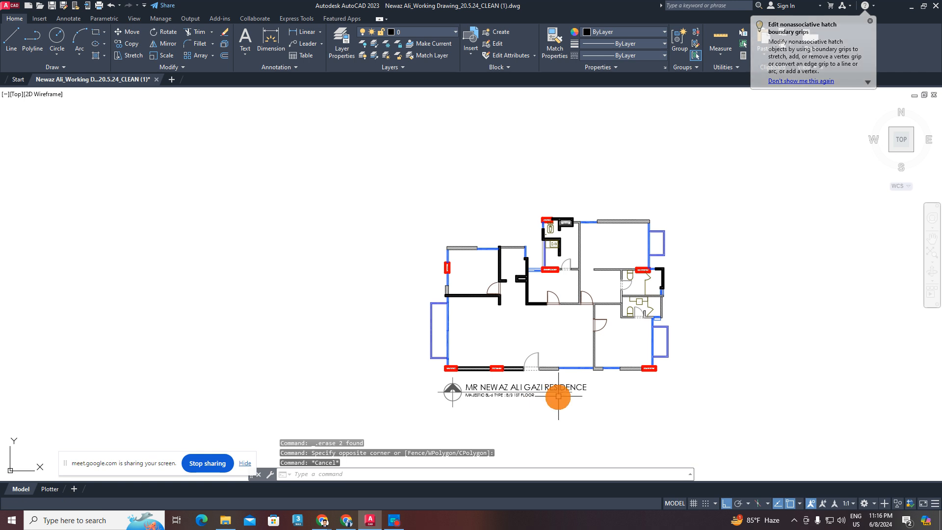
scroll(557, 399, up, 4)
click(644, 371)
key(Escape)
scroll(422, 373, down, 5)
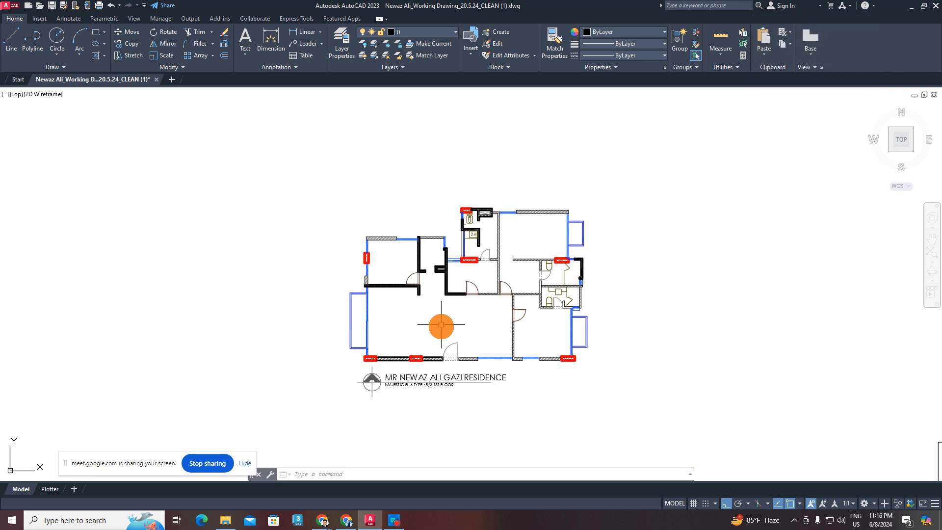
- Examine the overall base plan with its remaining walls, doors, windows and columns
scroll(393, 366, up, 4)
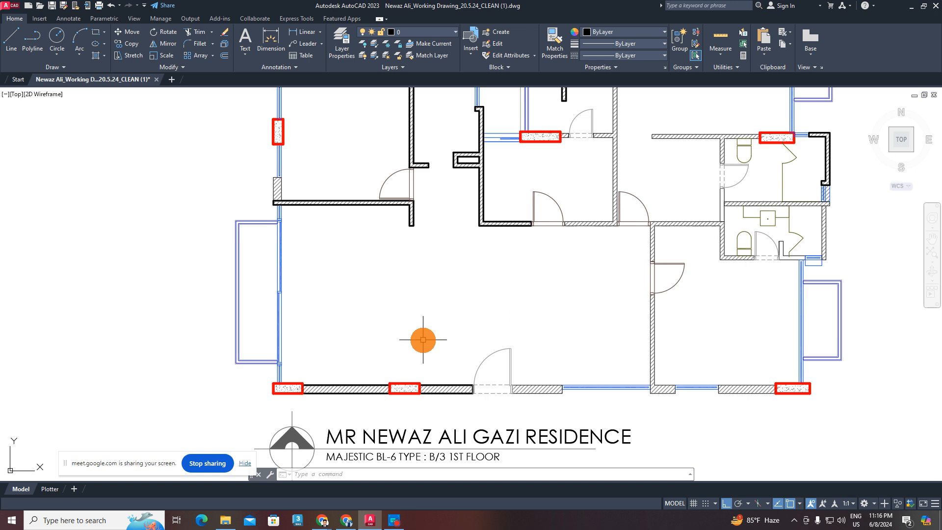
scroll(425, 336, down, 4)
scroll(426, 330, up, 2)
click(565, 305)
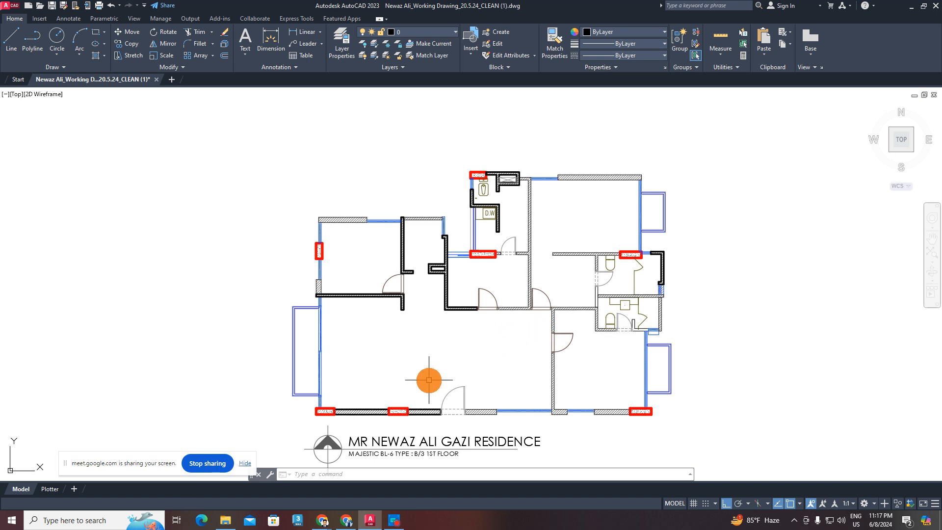
middle_drag(429, 380, 385, 395)
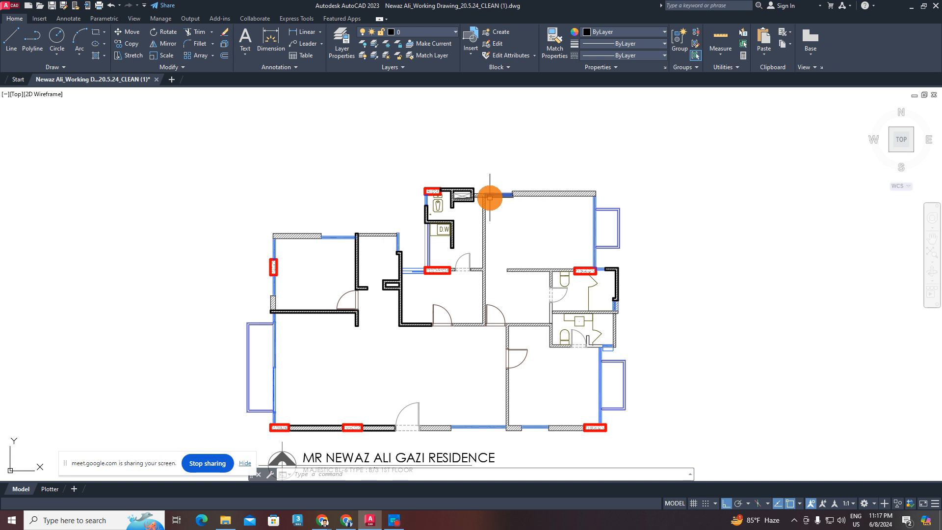
scroll(535, 197, up, 2)
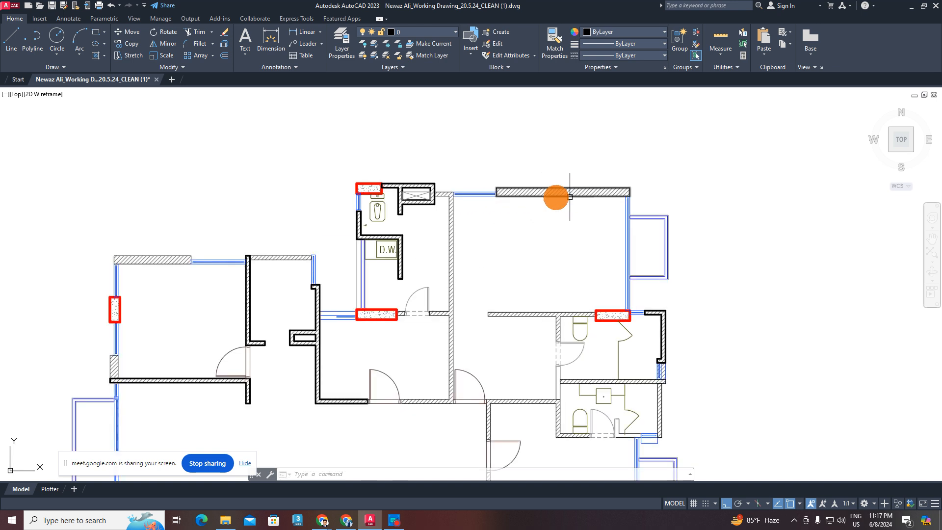
scroll(525, 273, down, 3)
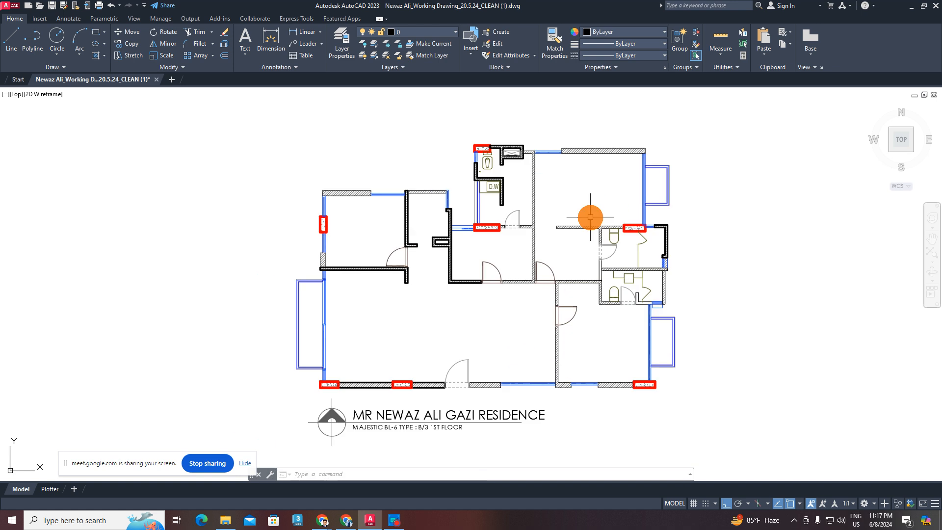
scroll(557, 218, up, 2)
scroll(520, 246, down, 1)
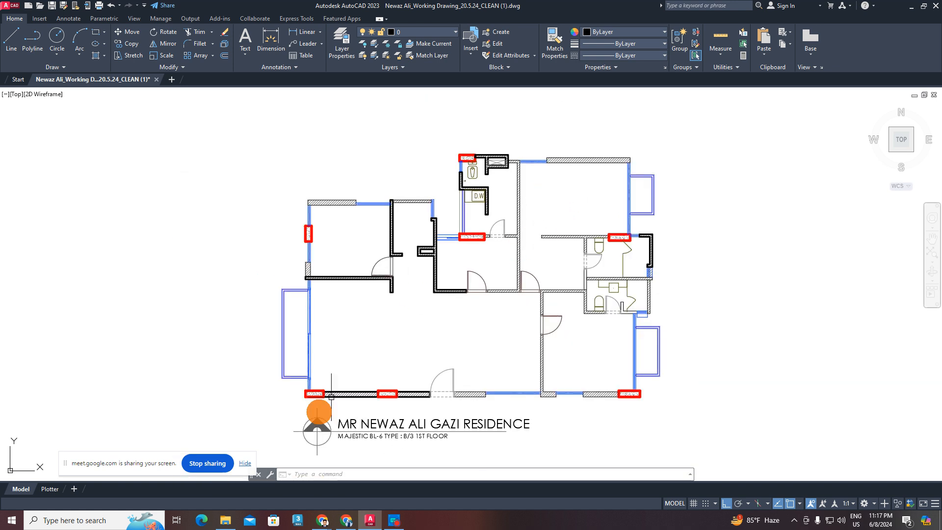
- Examine the stripped base plan's title text, entrance wall, columns and empty rooms
scroll(353, 395, up, 2)
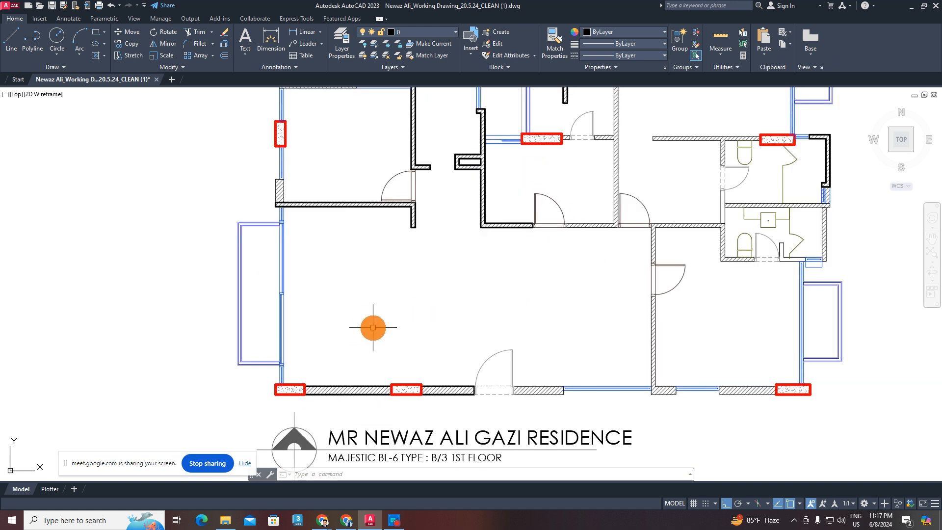
scroll(373, 327, down, 3)
scroll(353, 360, up, 4)
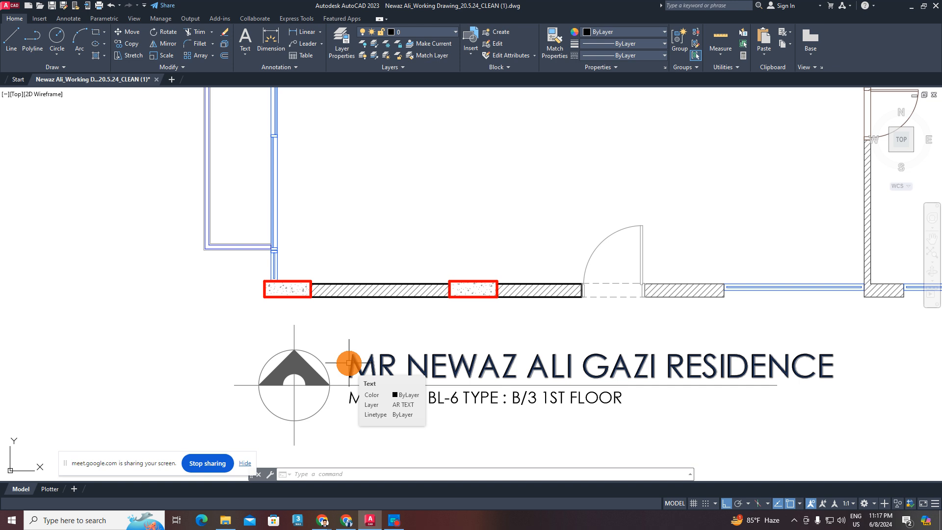
scroll(356, 362, down, 5)
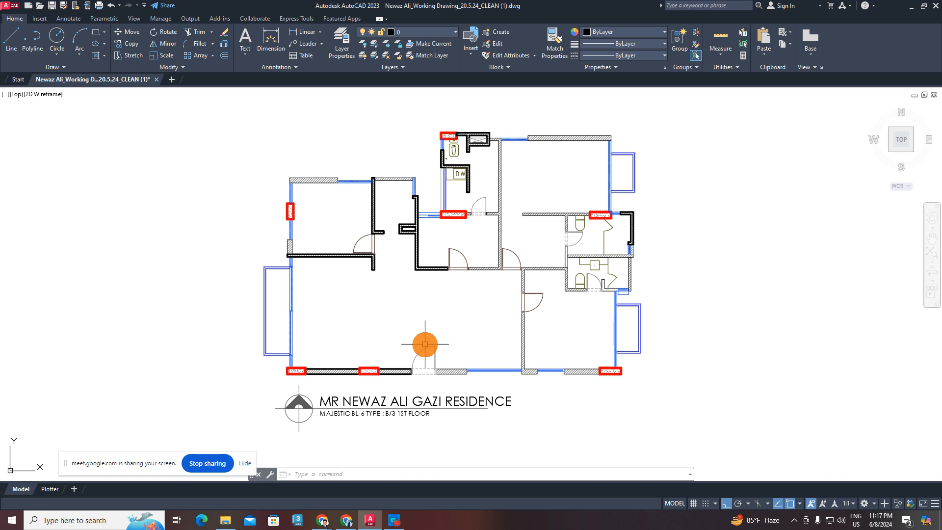
middle_drag(422, 351, 422, 393)
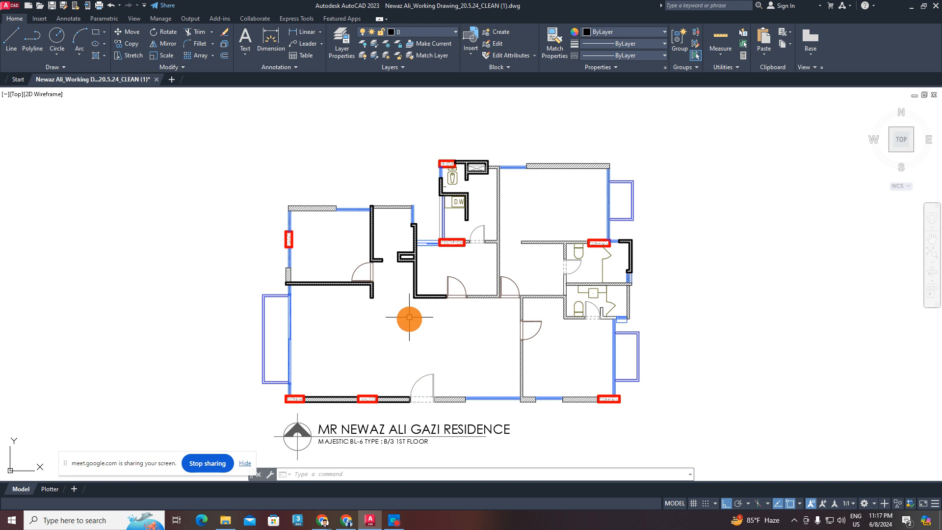
middle_drag(409, 317, 407, 341)
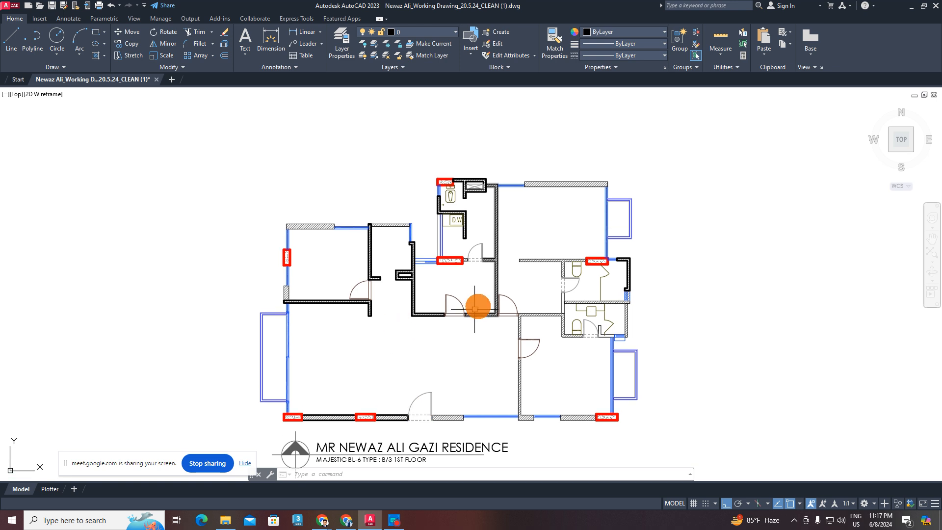
middle_drag(396, 284, 366, 246)
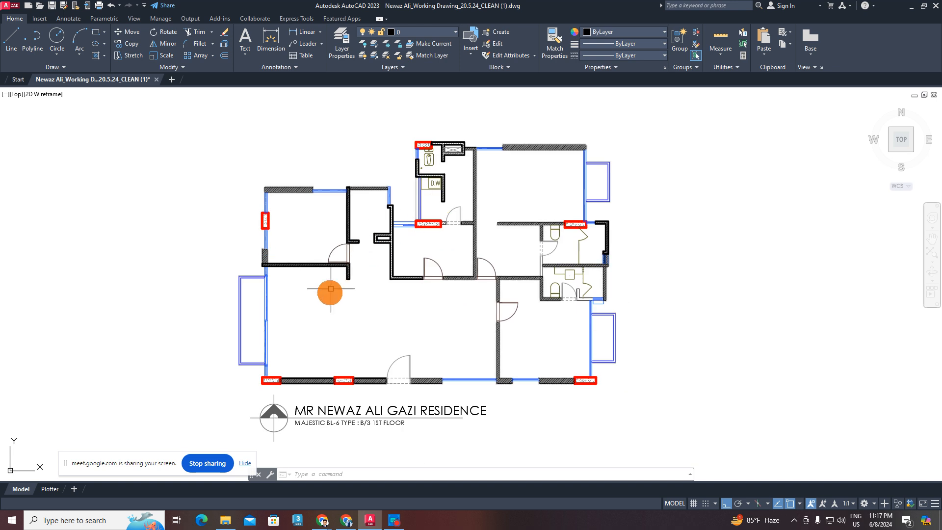
mouse_move(321, 341)
middle_down()
mouse_move(355, 306)
mouse_move(339, 294)
mouse_move(313, 324)
middle_up()
scroll(373, 281, up, 1)
scroll(381, 307, down, 1)
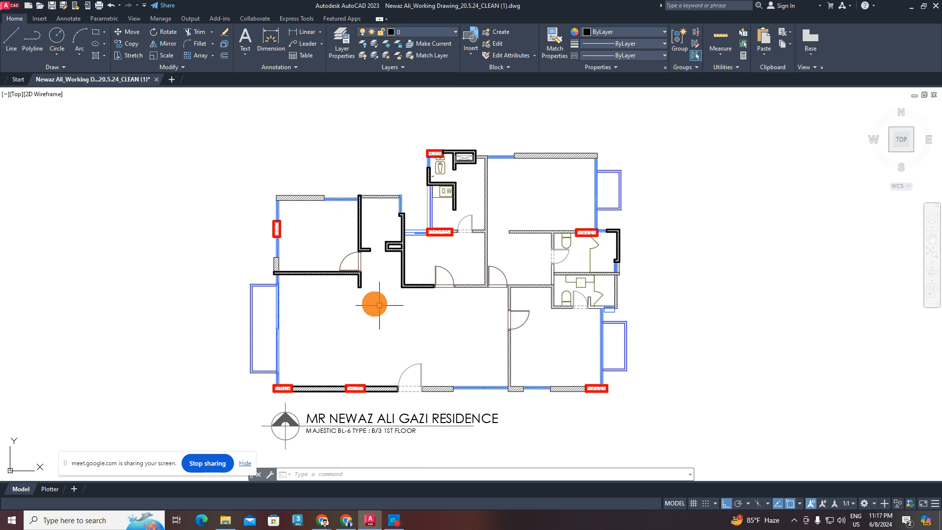
scroll(368, 338, up, 1)
middle_drag(377, 312, 319, 324)
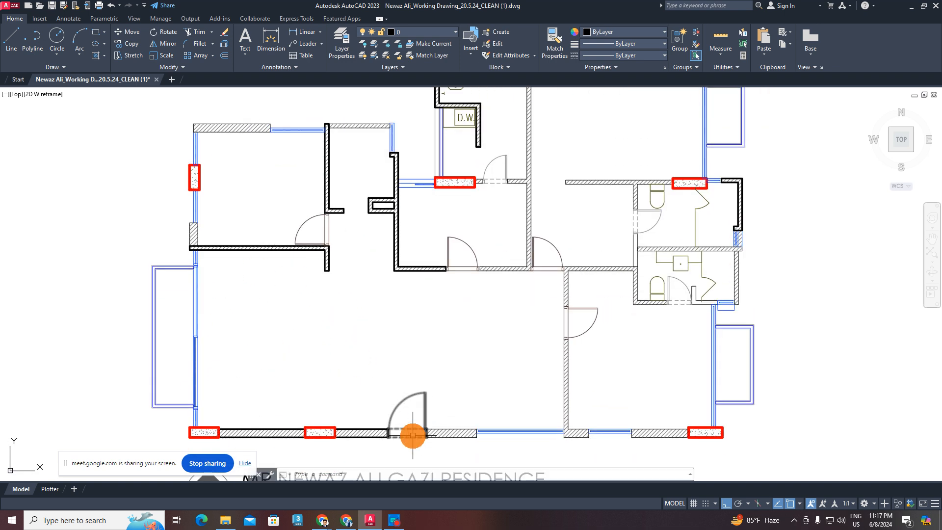
middle_drag(414, 401, 401, 417)
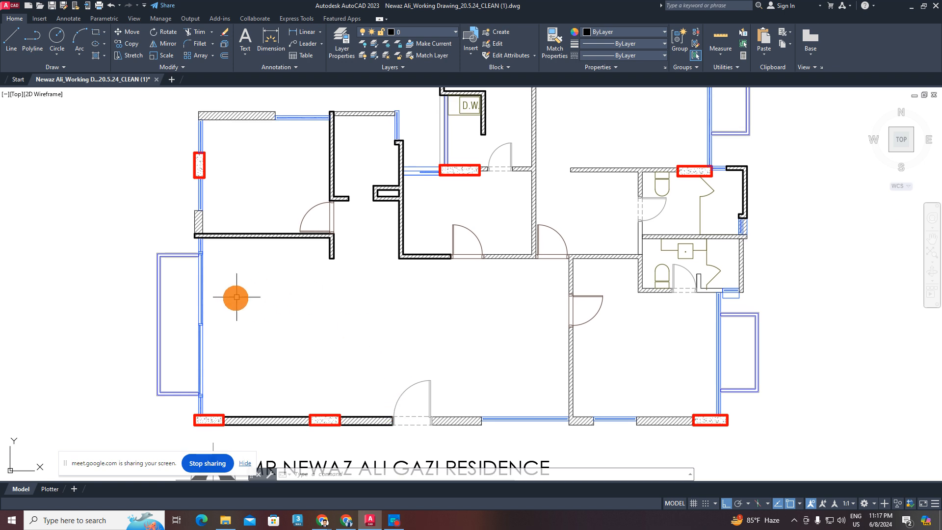
- Select the LIVING, DINING and BED - 03 name labels in the original furnished floor plan
scroll(512, 342, down, 3)
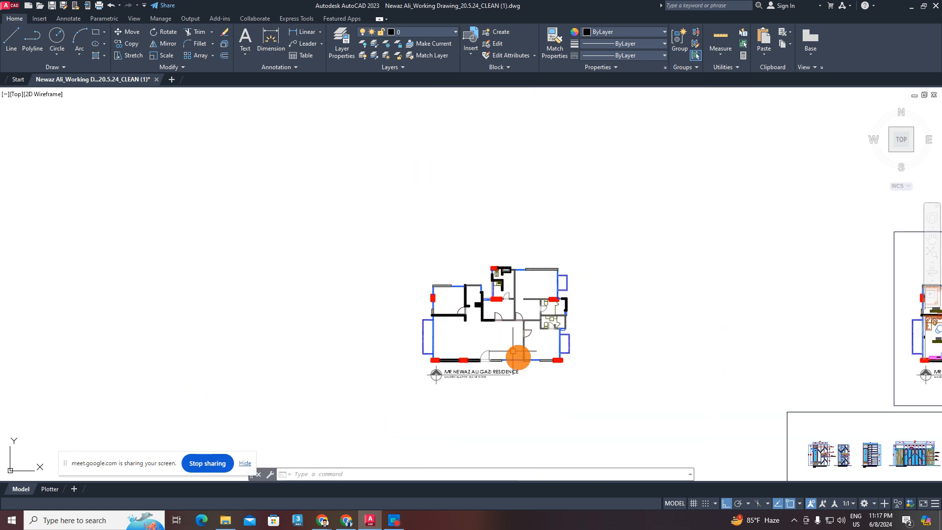
middle_drag(934, 466, 517, 412)
scroll(520, 285, up, 3)
click(515, 267)
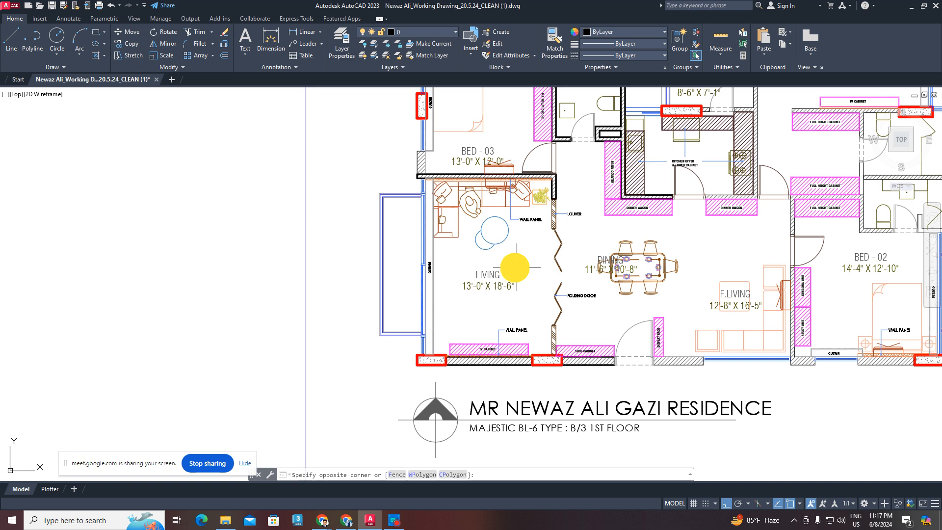
click(485, 274)
scroll(630, 269, up, 3)
click(532, 230)
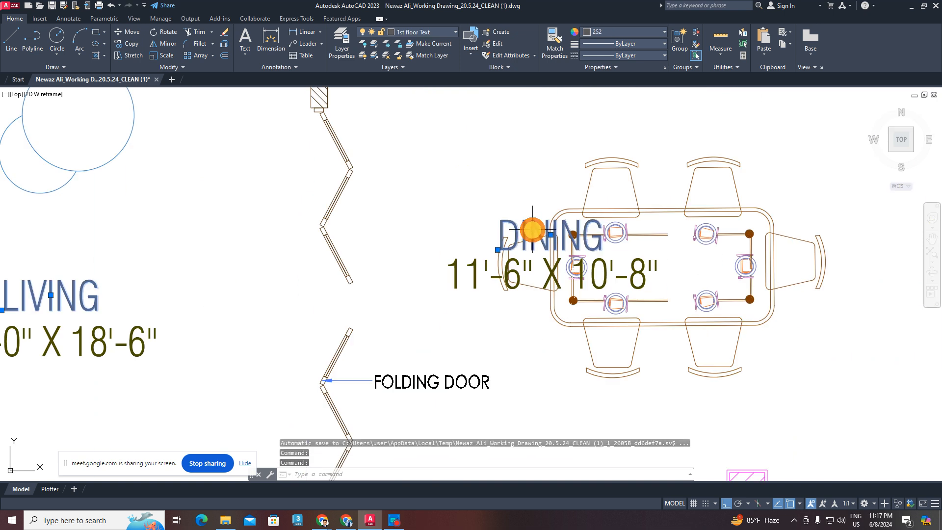
scroll(532, 229, down, 4)
middle_drag(505, 202, 507, 293)
scroll(469, 249, up, 3)
click(453, 244)
click(392, 258)
scroll(505, 276, down, 3)
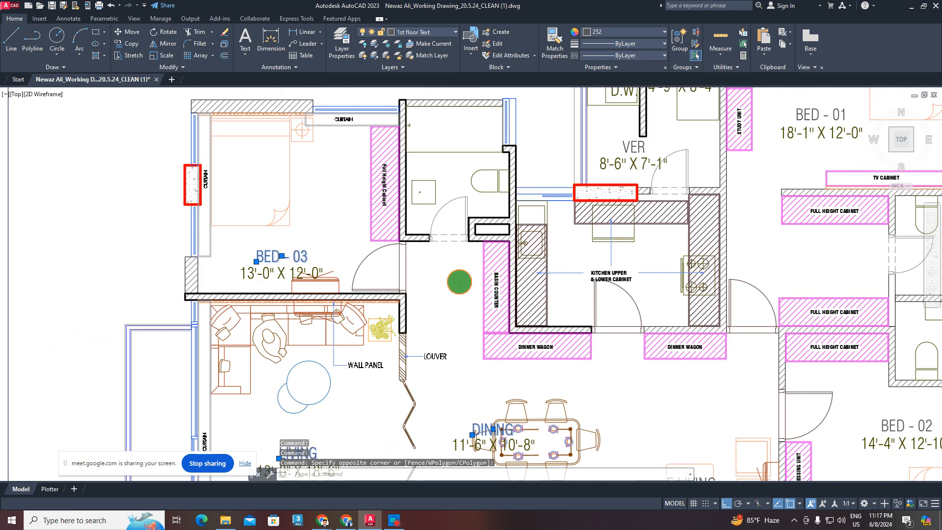
- Add the KITCHEN UPPER & LOWER CABINET, BED - 01, BED - 02 and F.LIVING labels to the selection
scroll(624, 270, up, 4)
scroll(604, 252, down, 2)
click(604, 256)
scroll(604, 256, down, 2)
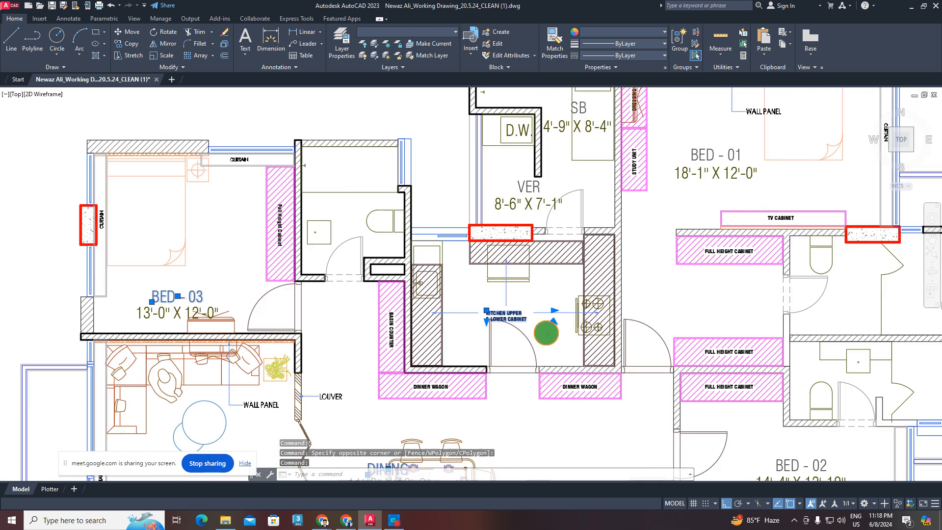
click(728, 157)
middle_drag(708, 267, 616, 116)
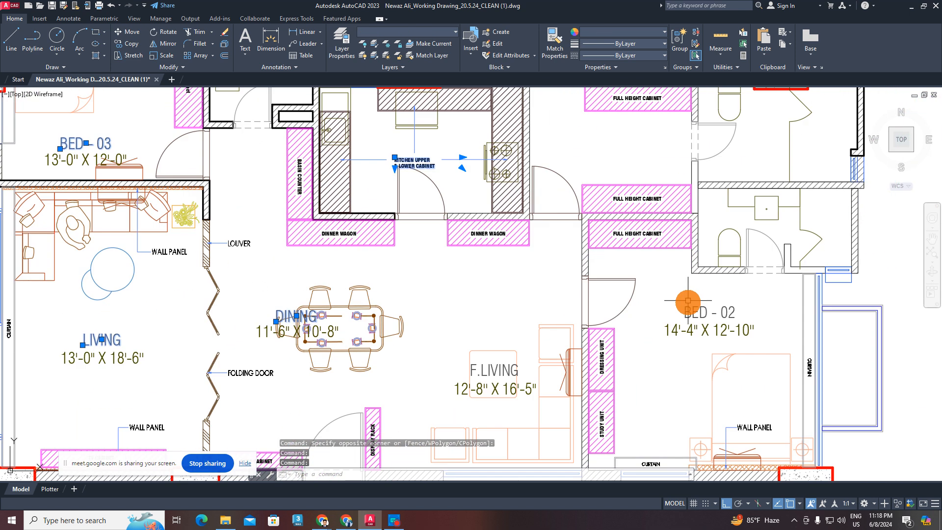
click(687, 304)
scroll(581, 297, down, 2)
scroll(518, 342, up, 3)
click(517, 343)
click(507, 351)
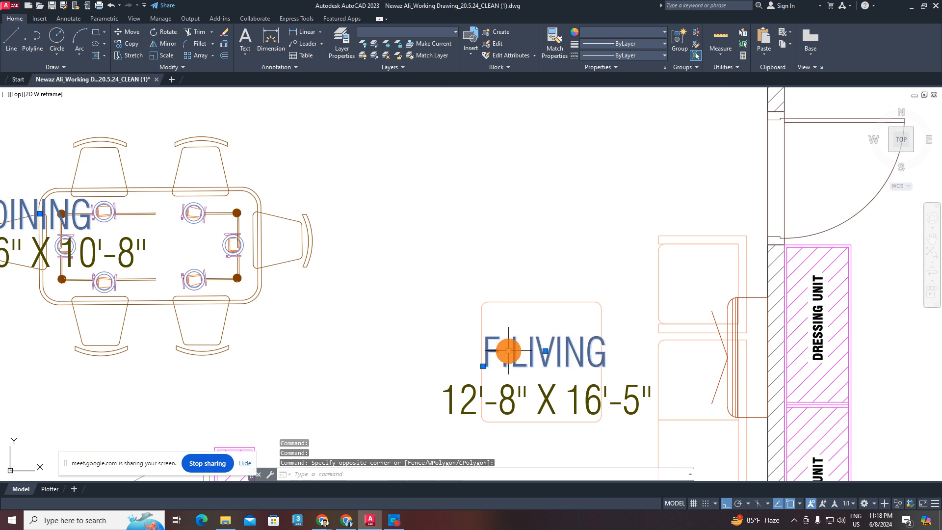
scroll(512, 347, down, 3)
middle_drag(533, 277, 572, 341)
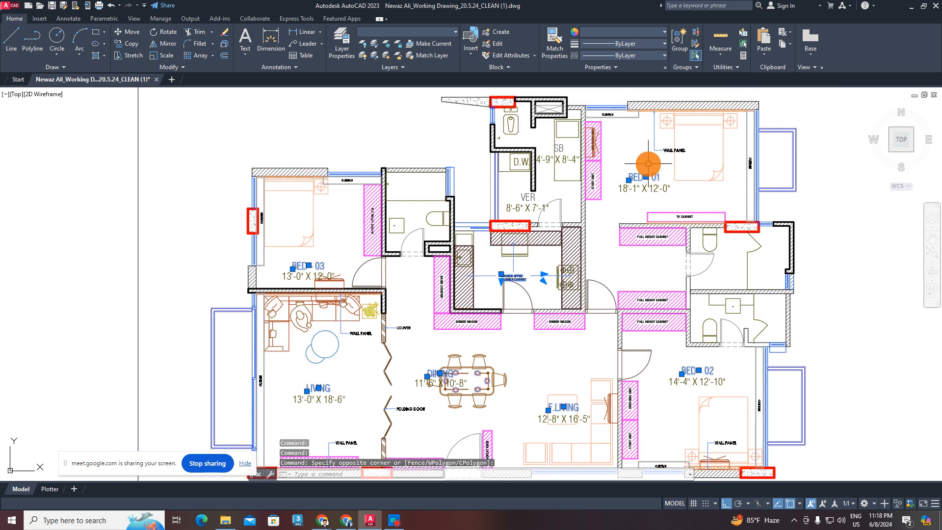
- Copy the selected room labels and paste them into the matching rooms of the stripped base plan
key(ctrl+c)
key(ctrl+v)
scroll(479, 246, down, 5)
middle_drag(377, 307, 787, 338)
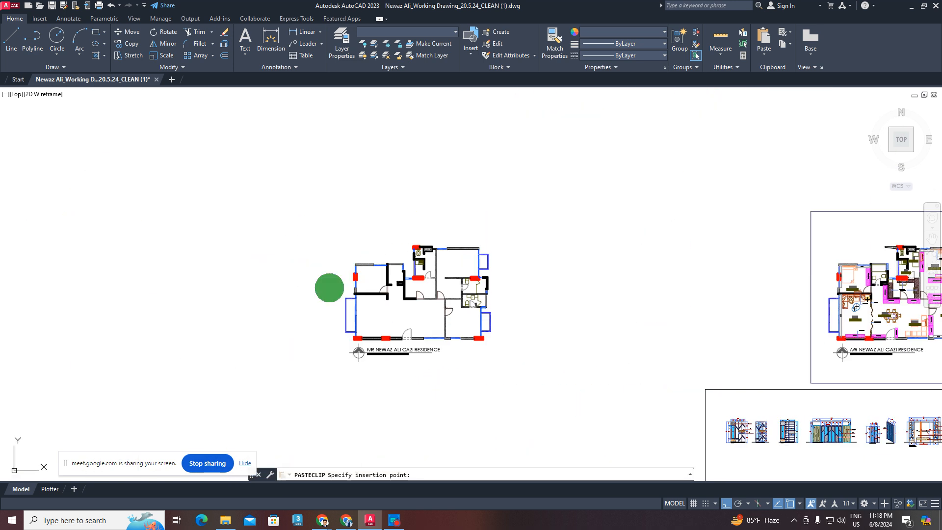
scroll(407, 323, up, 3)
scroll(384, 316, up, 2)
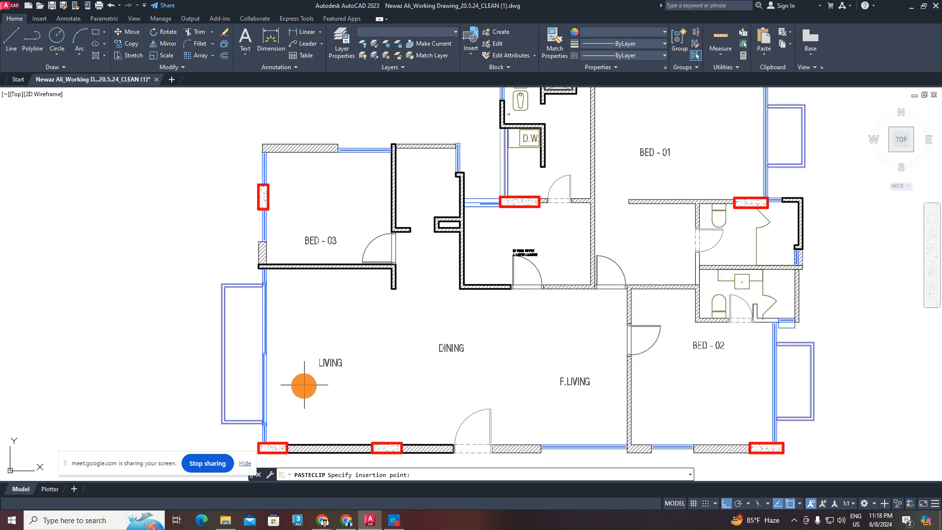
key(Escape)
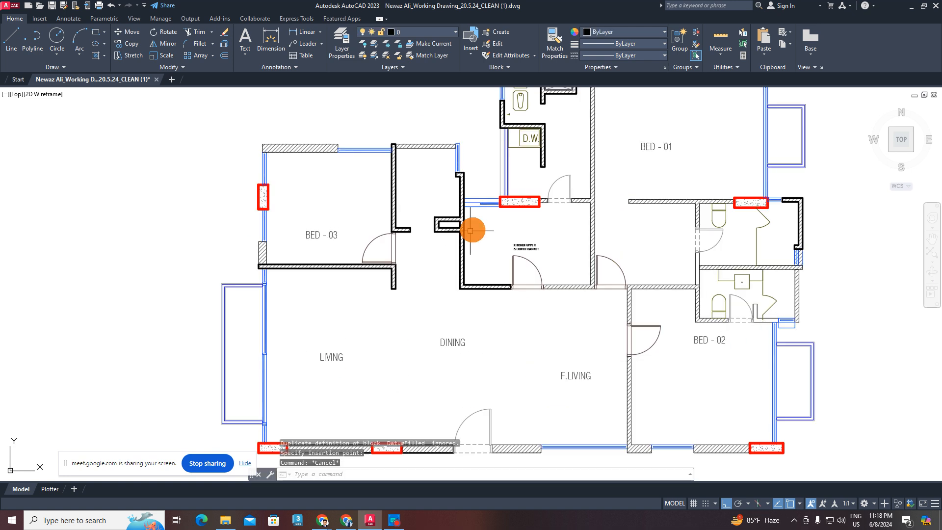
mouse_move(661, 260)
middle_down()
mouse_move(616, 307)
mouse_move(616, 227)
middle_up()
click(706, 304)
click(635, 336)
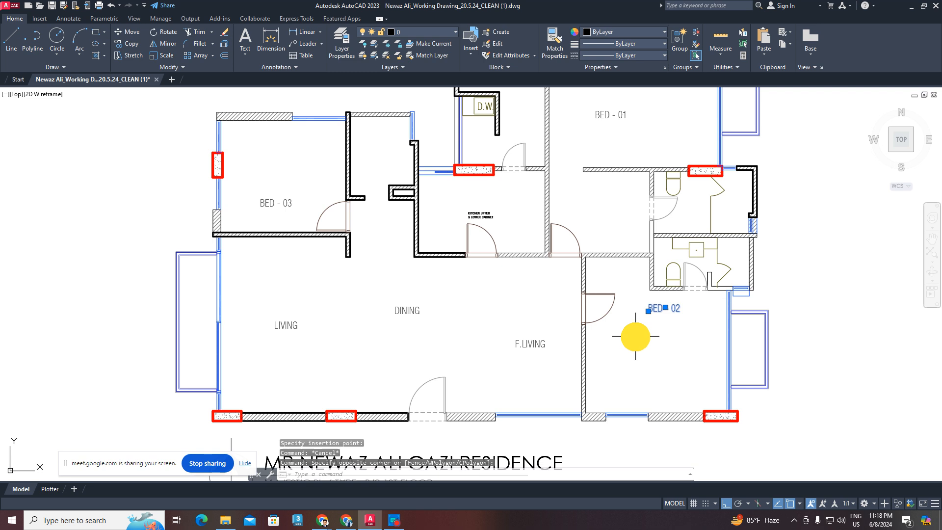
middle_drag(709, 330, 573, 310)
key(Escape)
key(Escape)
key(Escape)
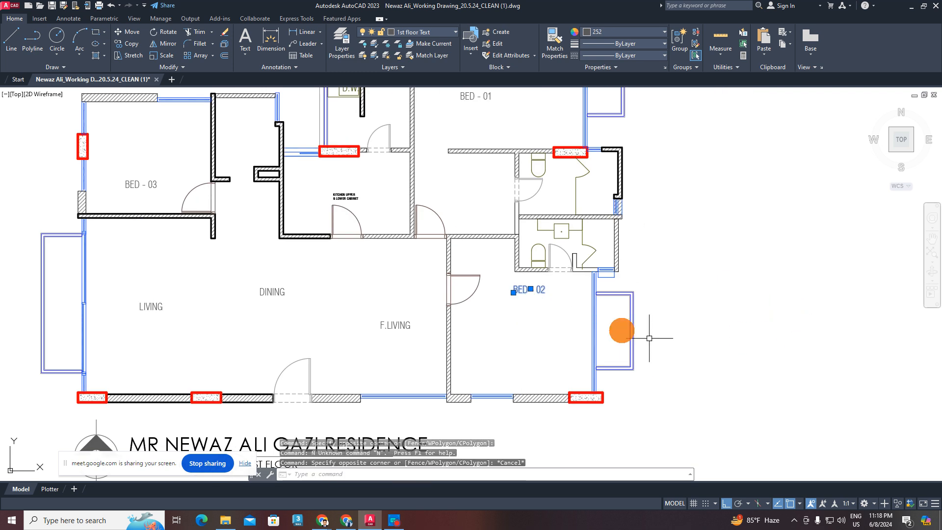
- Move the BED - 02 label straight down toward the middle of its bedroom in the base plan
scroll(549, 287, up, 4)
click(548, 286)
click(464, 322)
scroll(484, 321, down, 2)
middle_drag(517, 325, 514, 287)
text(m)
key(space)
click(786, 276)
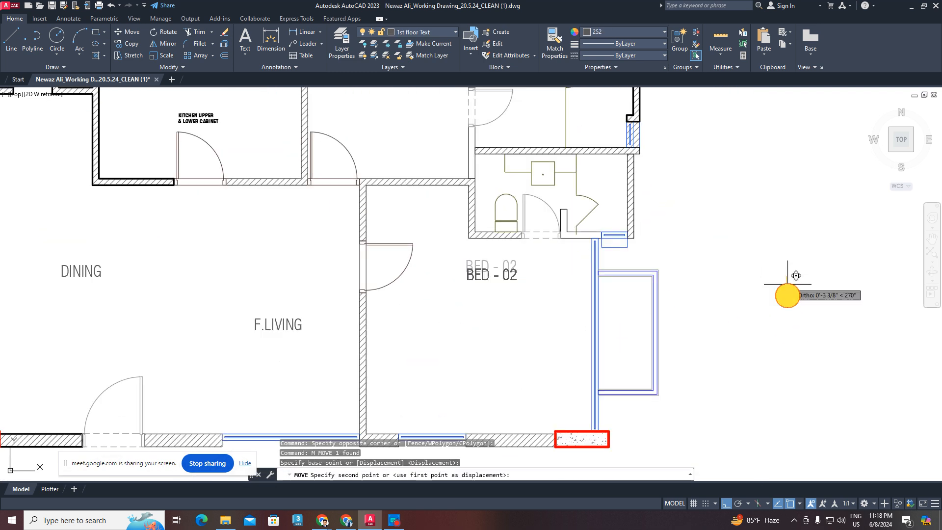
click(785, 321)
key(Escape)
- Move the DINING label straight down until it is level with the LIVING label
middle_drag(426, 325, 781, 370)
click(488, 286)
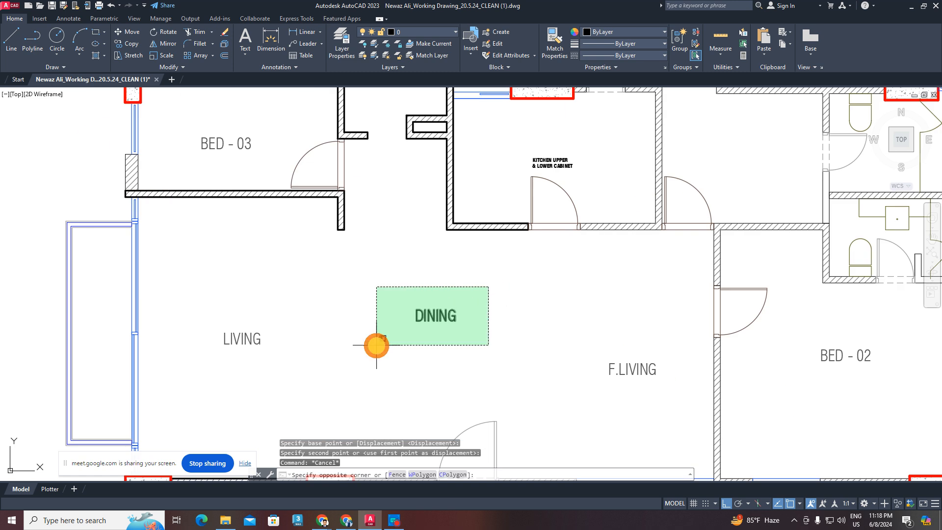
click(376, 345)
middle_drag(498, 321, 529, 278)
text(m)
key(space)
click(564, 240)
click(552, 266)
key(Escape)
middle_drag(349, 312, 554, 310)
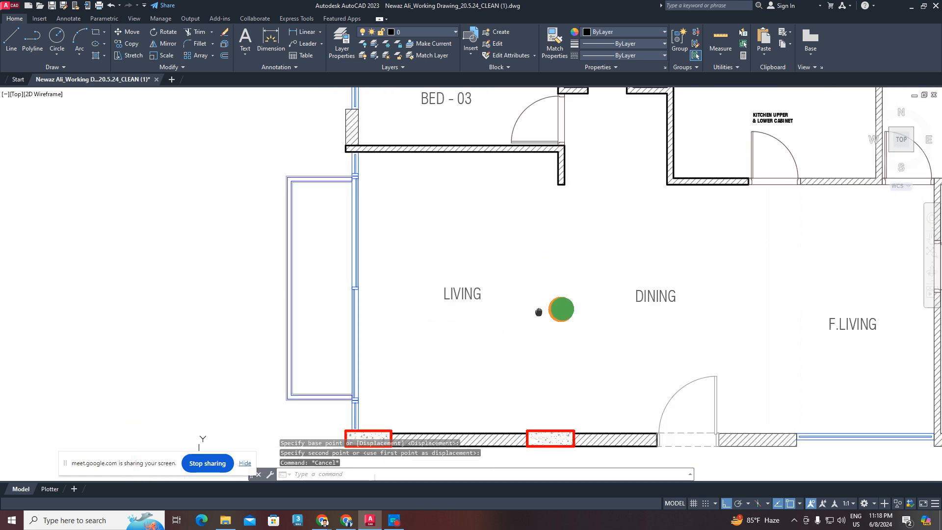
click(518, 274)
click(419, 330)
key(Escape)
- Move the BED - 01 label horizontally to the right, toward the middle of its bedroom
scroll(469, 311, down, 2)
middle_drag(639, 239, 571, 300)
scroll(617, 230, up, 2)
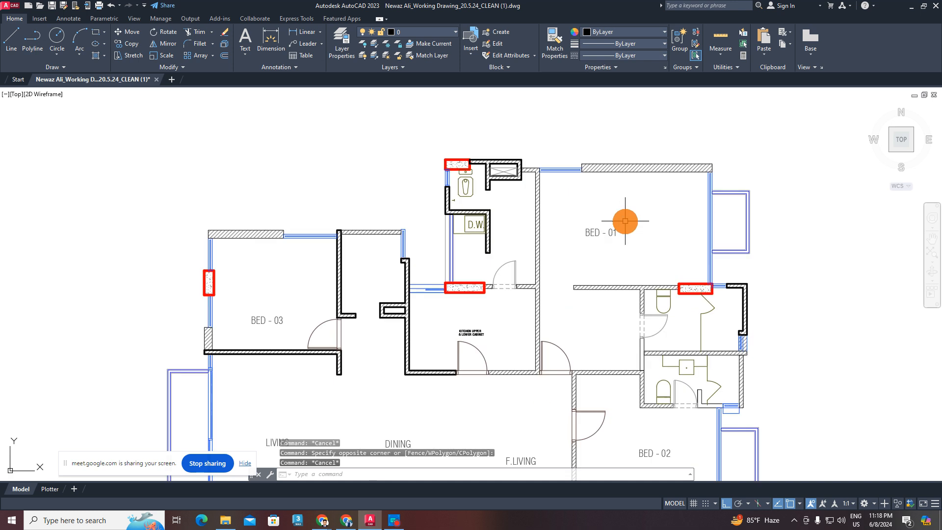
click(625, 221)
click(586, 247)
middle_drag(654, 248, 501, 324)
text(m)
key(space)
click(742, 276)
click(765, 273)
key(Escape)
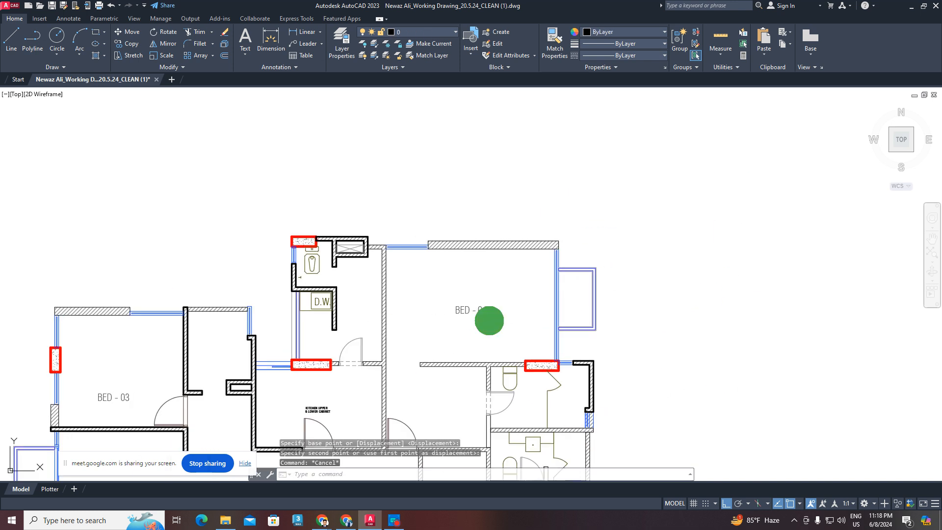
- Move the BED - 03 label straight up toward the middle of its bedroom
middle_drag(380, 358, 648, 249)
click(414, 259)
click(357, 292)
middle_drag(409, 304, 400, 328)
text(m)
key(space)
click(471, 179)
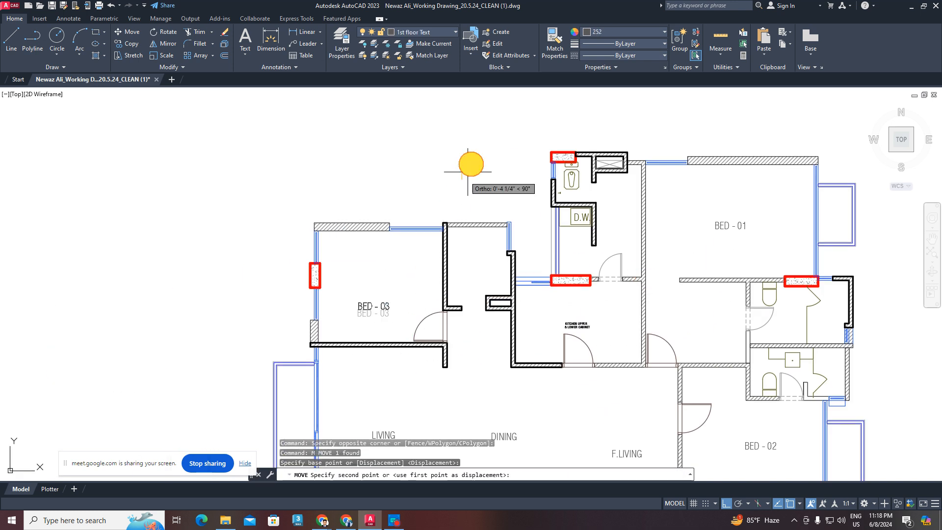
click(473, 151)
key(Escape)
- Move the KITCHEN UPPER & LOWER CABINET label slightly up, away from the kitchen door swing
middle_drag(543, 269, 414, 182)
scroll(457, 227, up, 5)
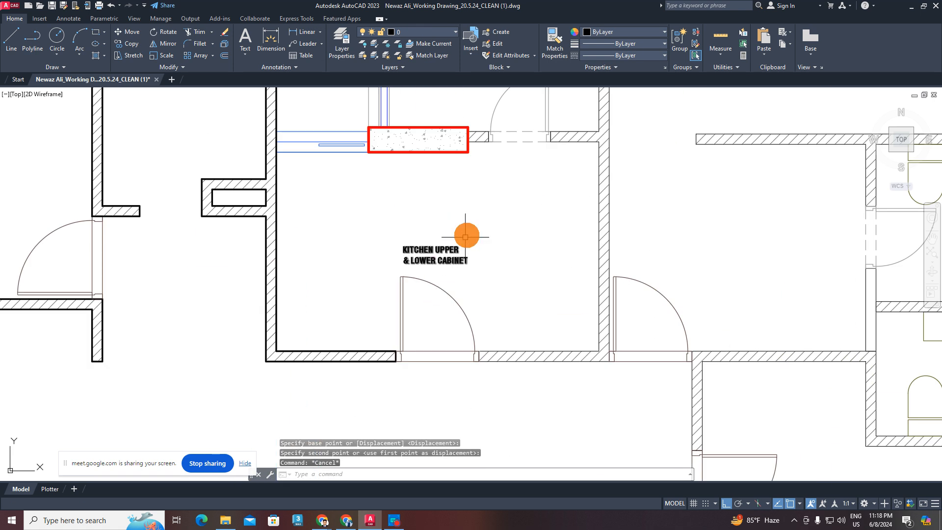
scroll(464, 260, down, 1)
middle_drag(468, 261, 454, 343)
text(m)
click(617, 313)
click(618, 300)
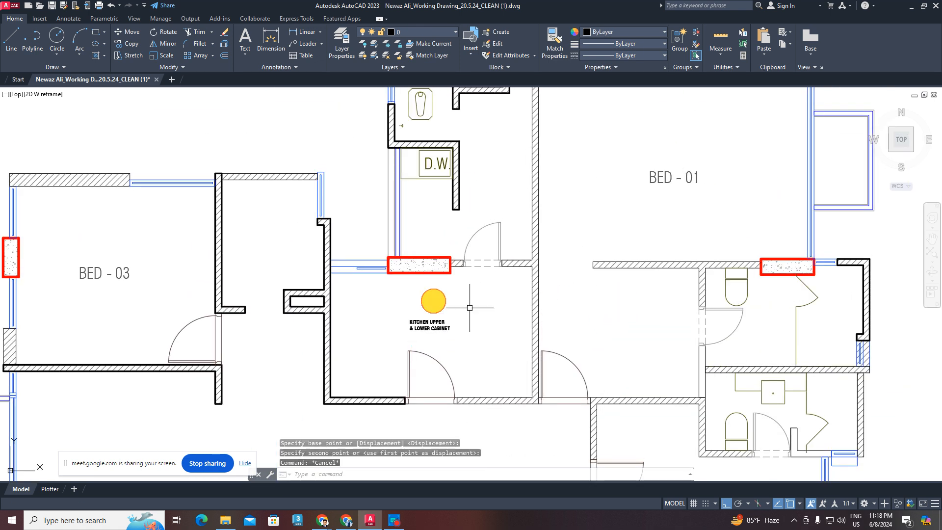
key(Escape)
scroll(440, 304, down, 2)
middle_drag(451, 304, 492, 260)
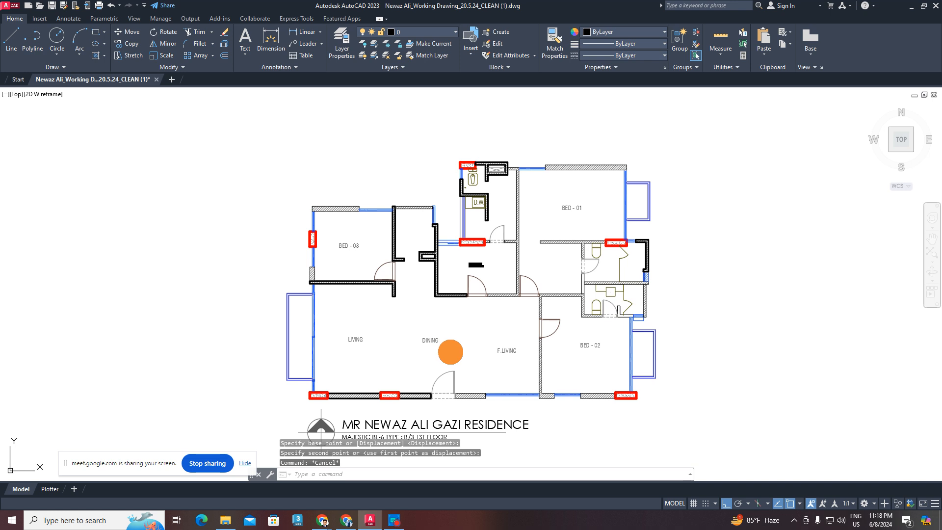
- Save the drawing and review the room labels placed on the base plan
key(ctrl+s)
scroll(444, 407, up, 2)
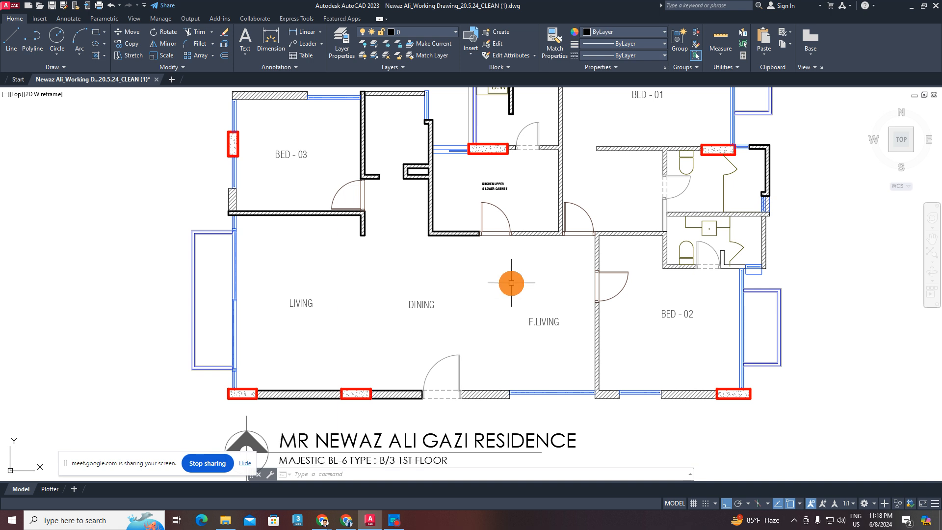
middle_drag(400, 308, 546, 366)
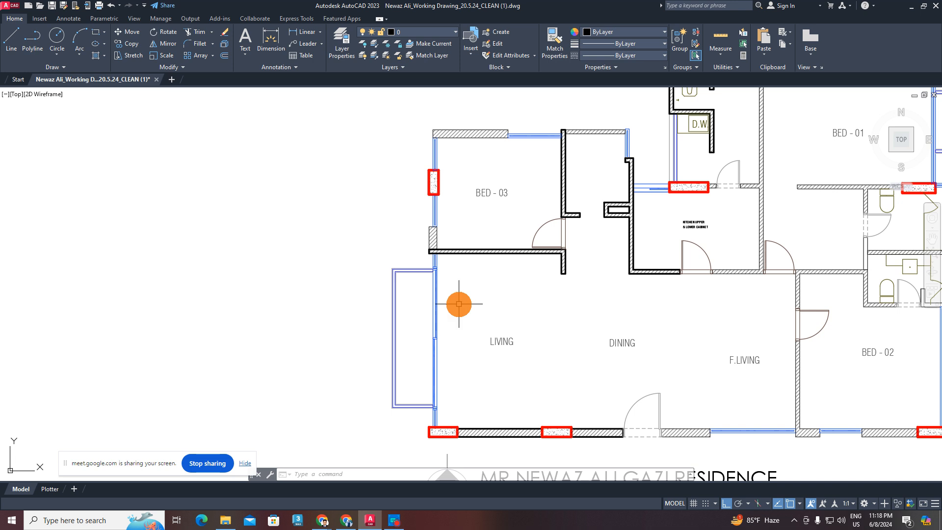
middle_drag(506, 376, 451, 377)
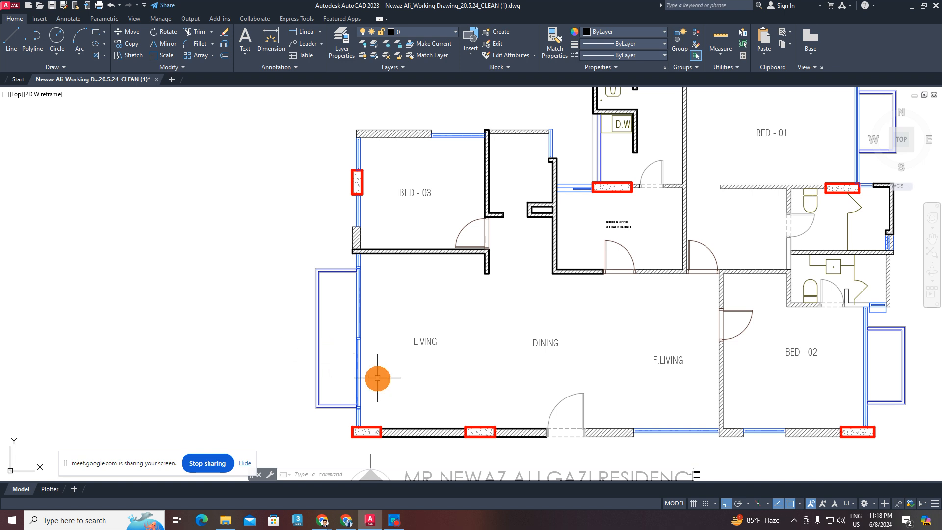
middle_drag(432, 359, 328, 350)
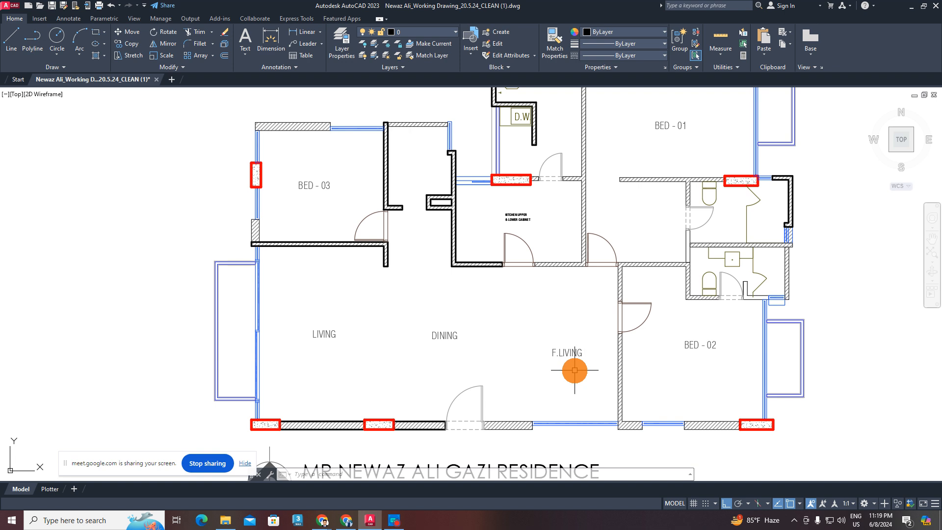
- Examine the living, dining and family living areas of the cleaned base plan and the open space between them
scroll(469, 346, up, 2)
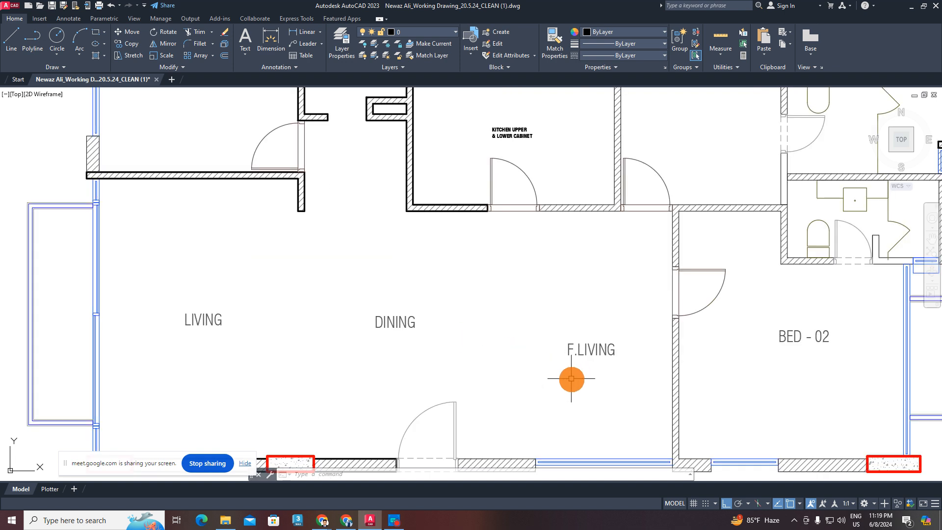
middle_drag(568, 379, 534, 382)
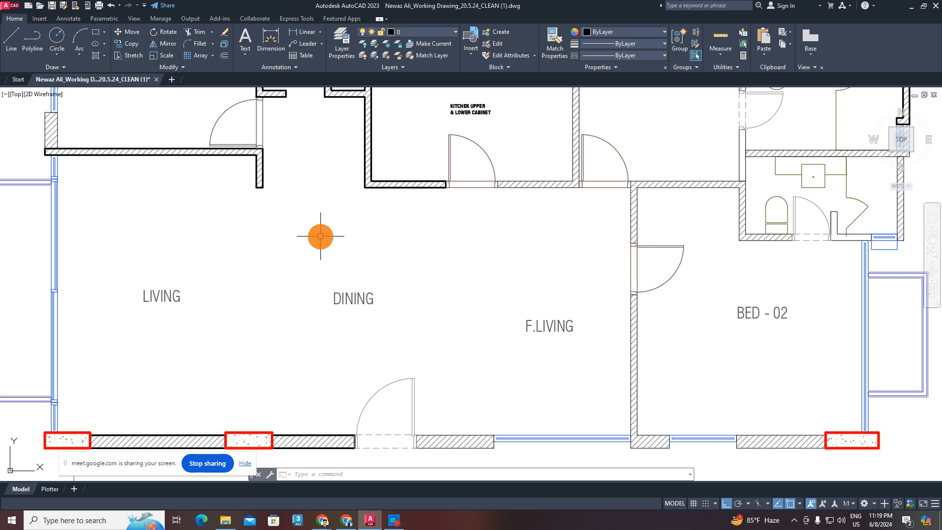
middle_drag(510, 426, 479, 418)
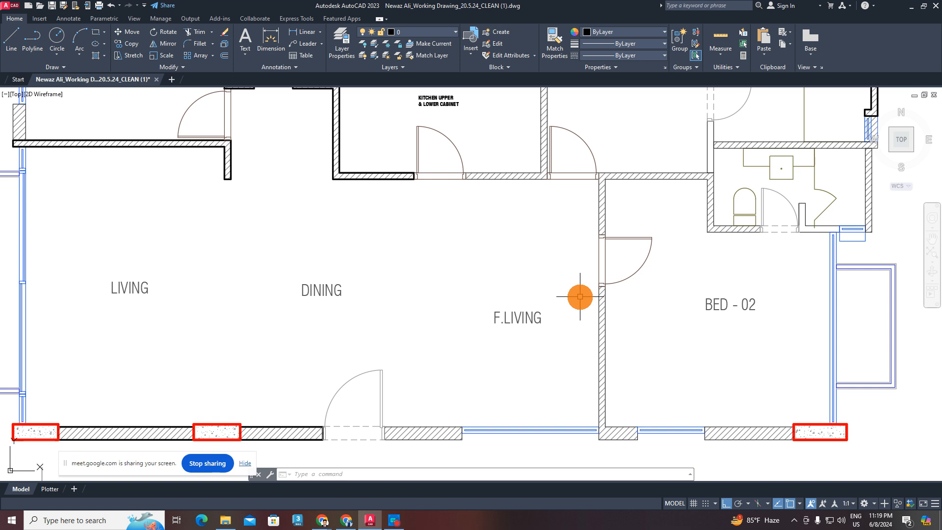
scroll(579, 296, down, 4)
scroll(437, 322, up, 3)
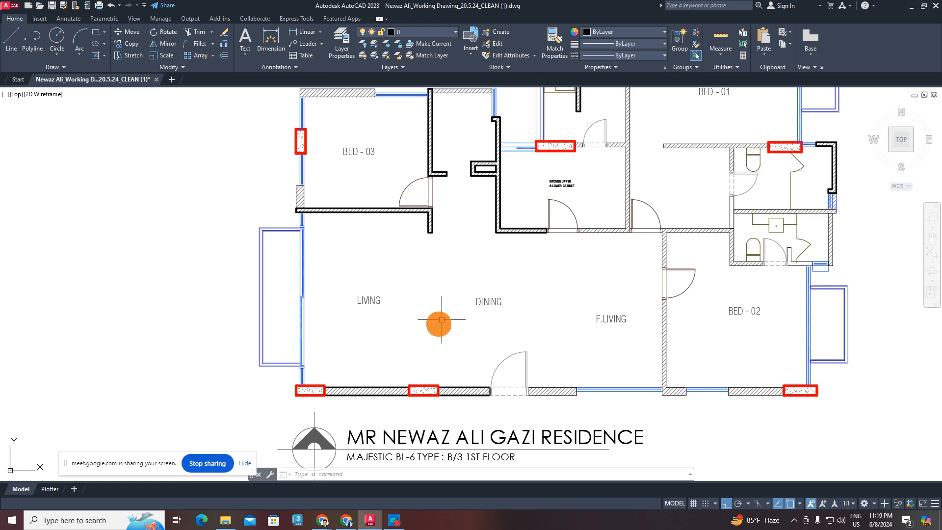
scroll(389, 343, down, 1)
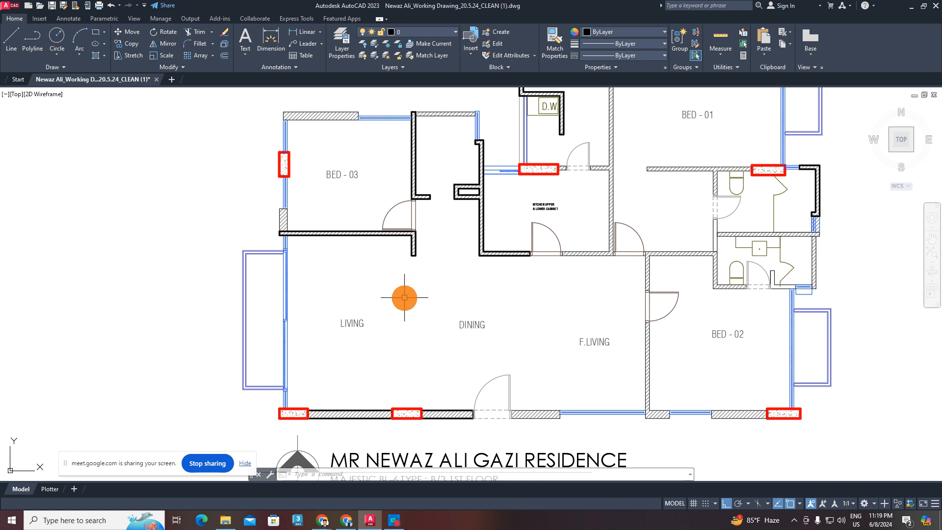
scroll(410, 305, down, 2)
scroll(410, 305, up, 2)
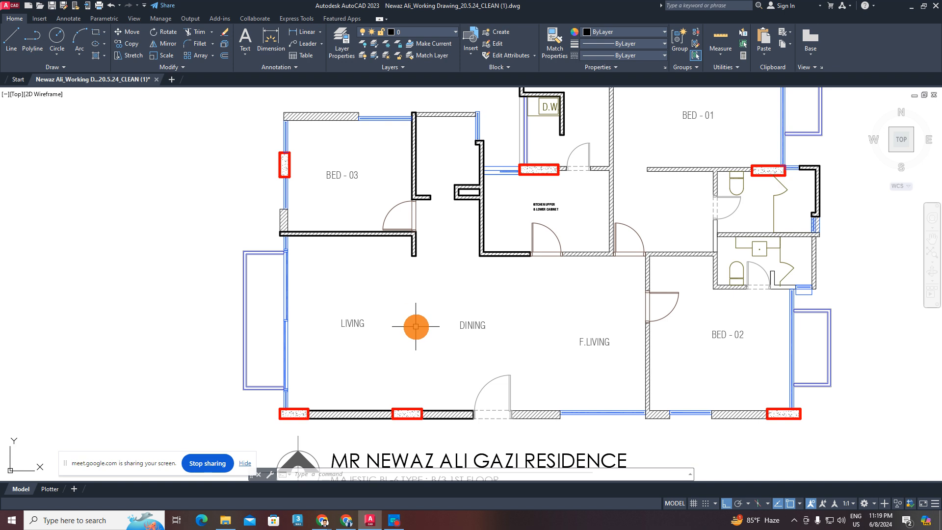
middle_drag(415, 327, 387, 325)
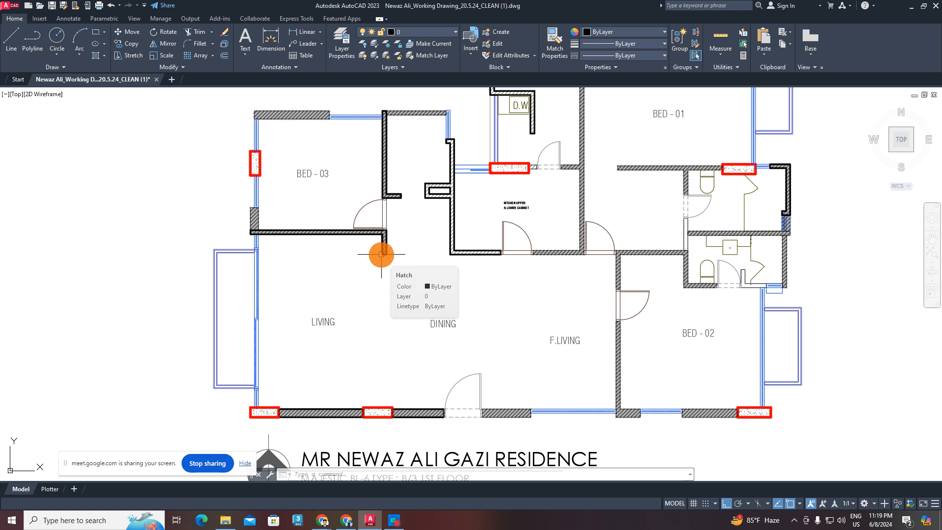
- Examine the louver and folding door partition between living and dining on the original furnished floor plan
scroll(408, 261, down, 5)
middle_drag(478, 309, 167, 240)
middle_drag(676, 379, 383, 378)
scroll(560, 226, up, 5)
scroll(369, 265, down, 4)
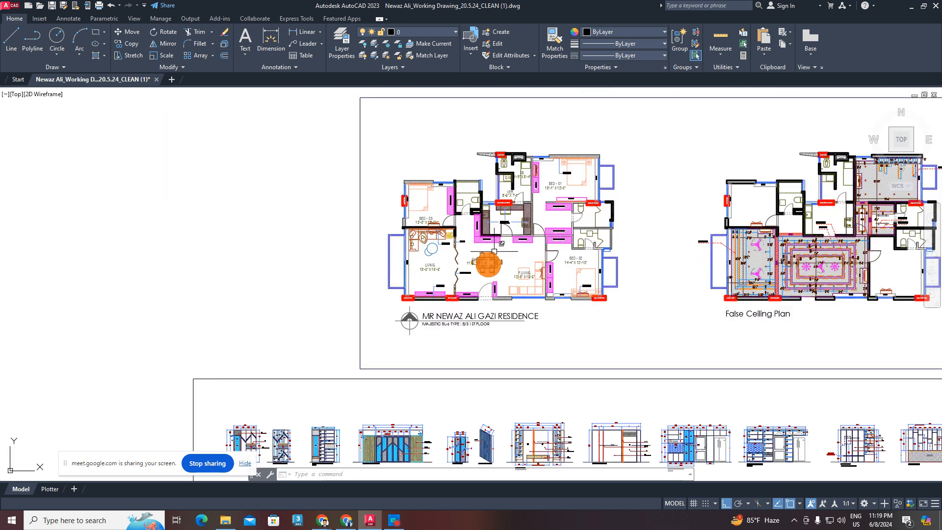
scroll(419, 292, up, 2)
scroll(419, 293, up, 2)
scroll(389, 346, up, 2)
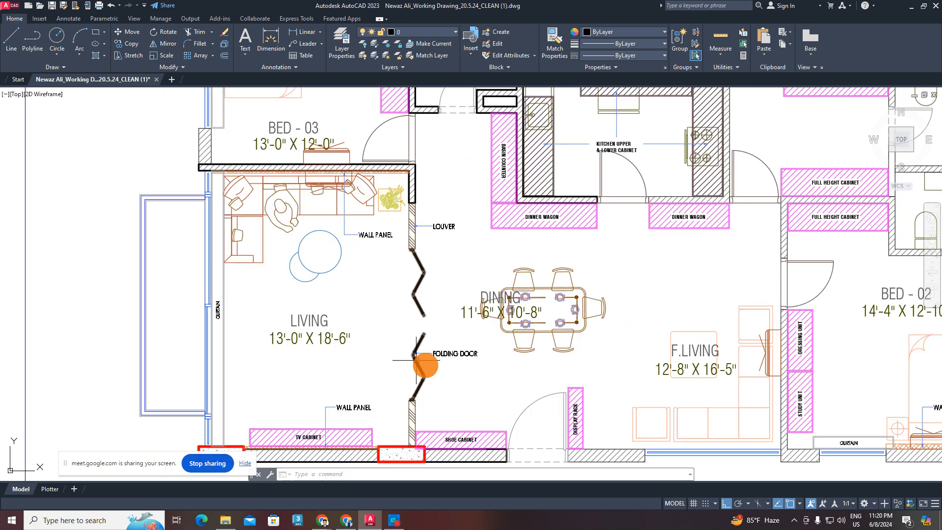
middle_drag(419, 415, 425, 395)
scroll(426, 202, up, 3)
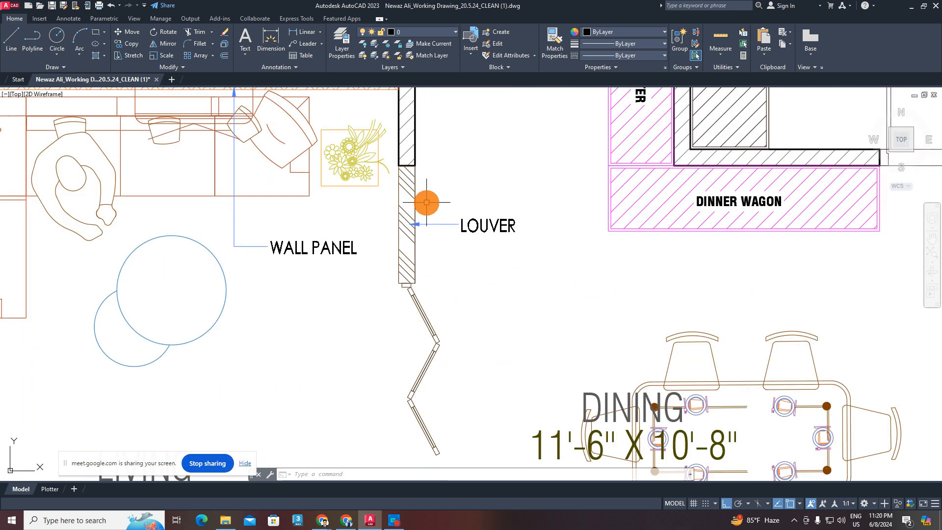
scroll(422, 220, down, 2)
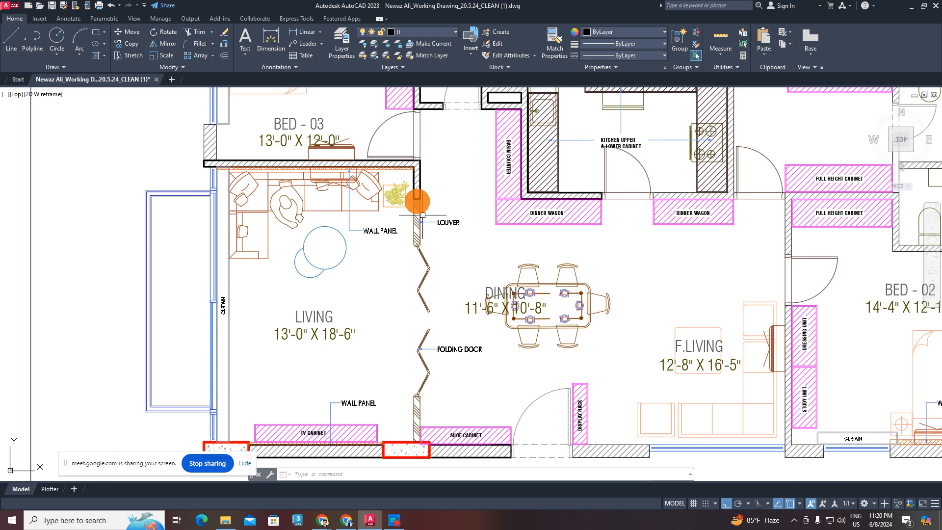
- Add a vertical linear dimension across the living–dining opening, from the lower column up to the end of the wall
click(307, 32)
click(419, 440)
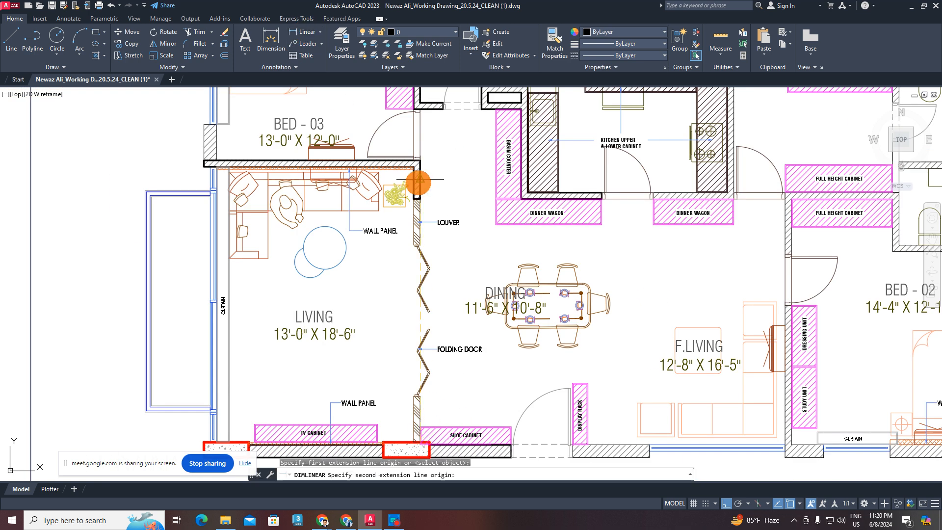
click(417, 196)
scroll(374, 288, up, 5)
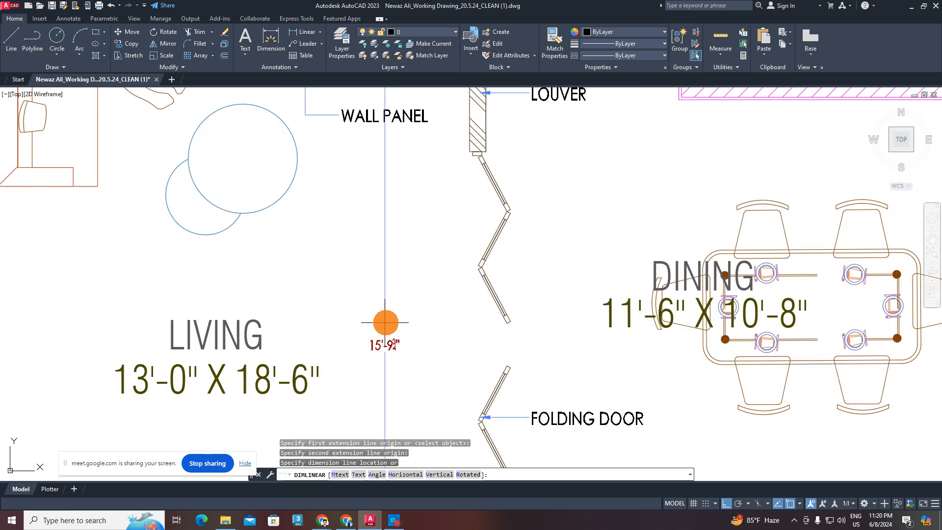
scroll(381, 319, down, 5)
click(406, 316)
scroll(412, 331, up, 4)
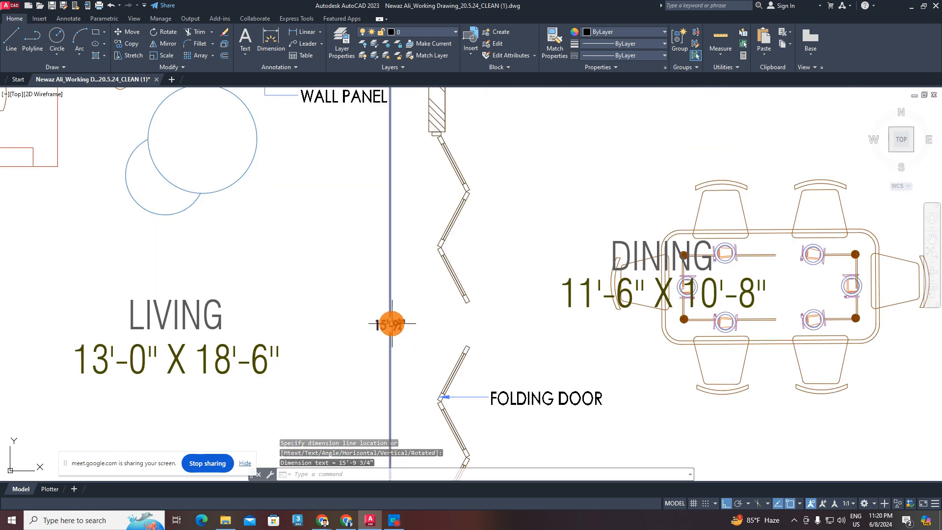
scroll(396, 322, down, 4)
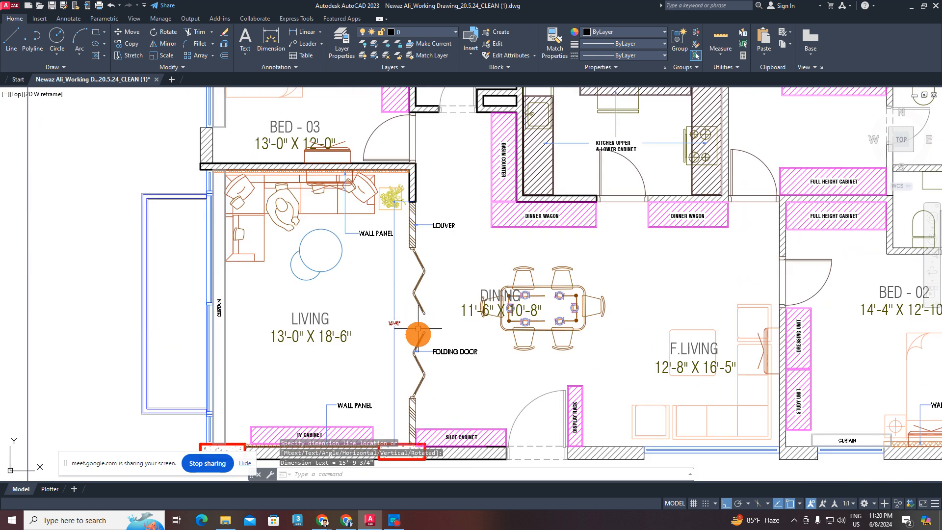
scroll(427, 300, up, 2)
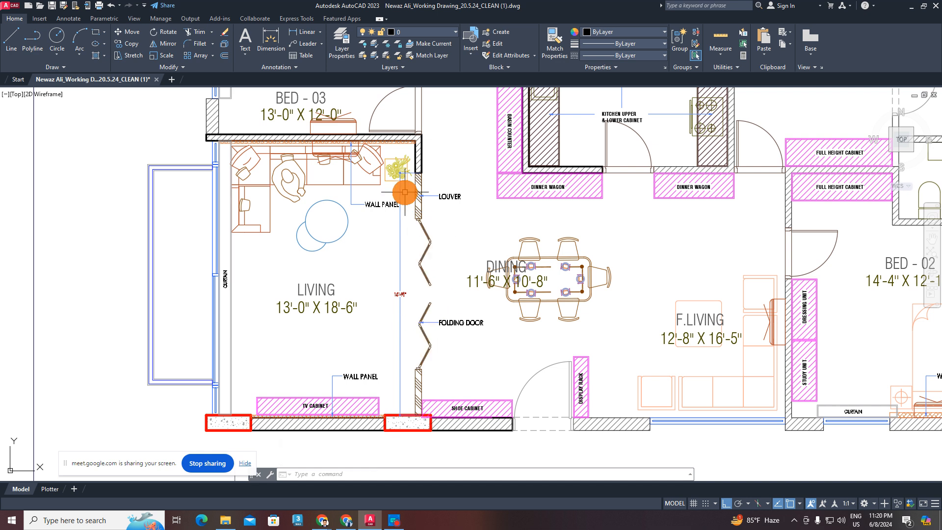
middle_drag(409, 273, 429, 299)
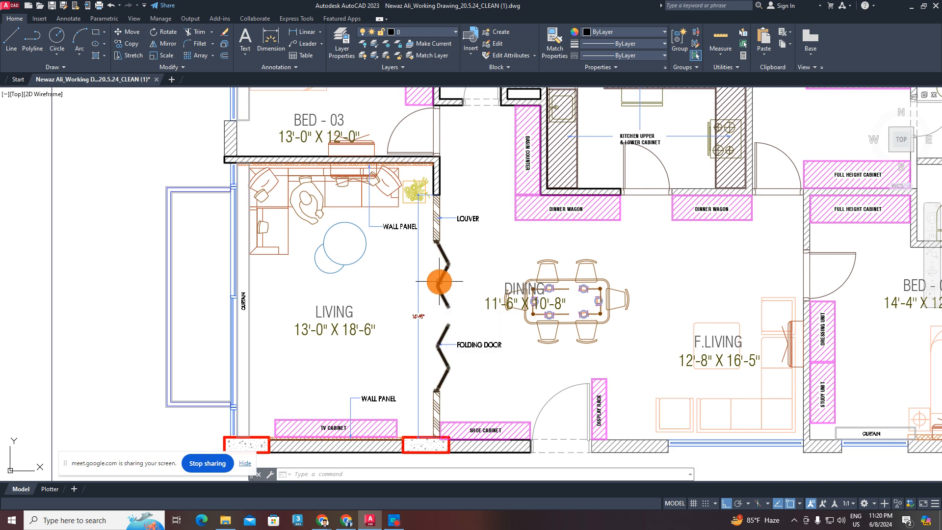
mouse_move(439, 281)
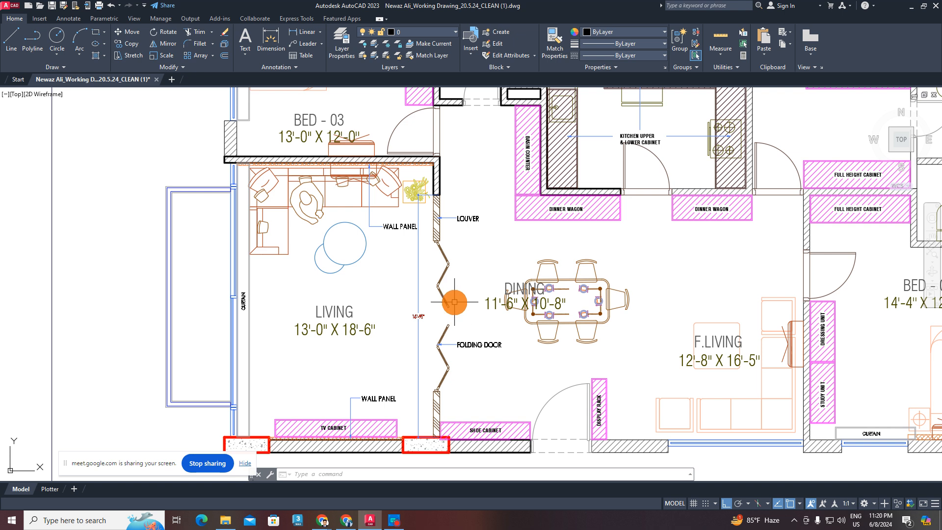
- Add a vertical linear dimension along the upper louver panel and compare it with the lower louver beside the shoe cabinet
scroll(425, 200, up, 2)
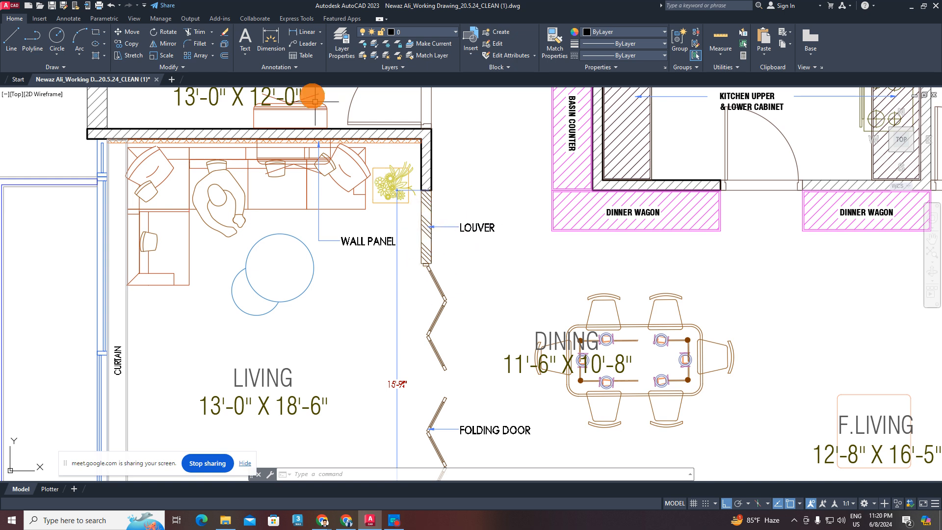
click(306, 33)
scroll(448, 234, up, 4)
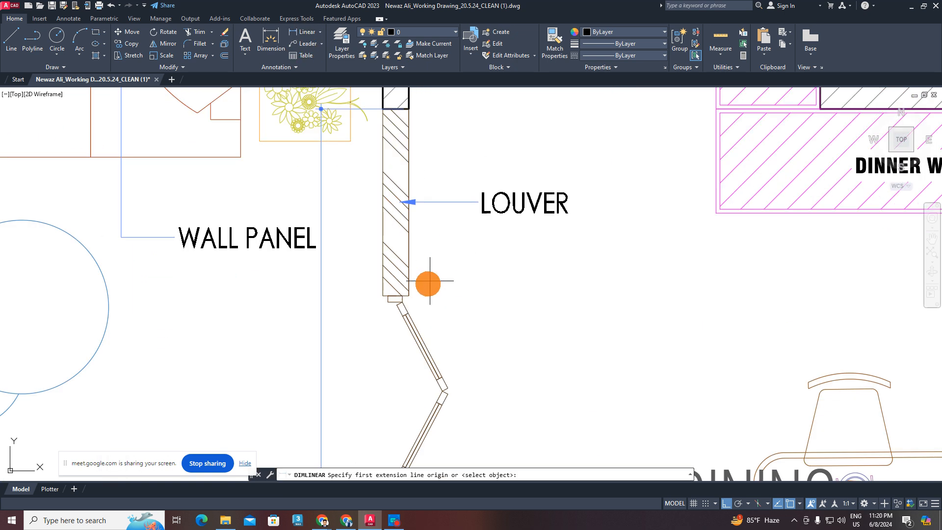
click(409, 295)
click(409, 108)
click(441, 181)
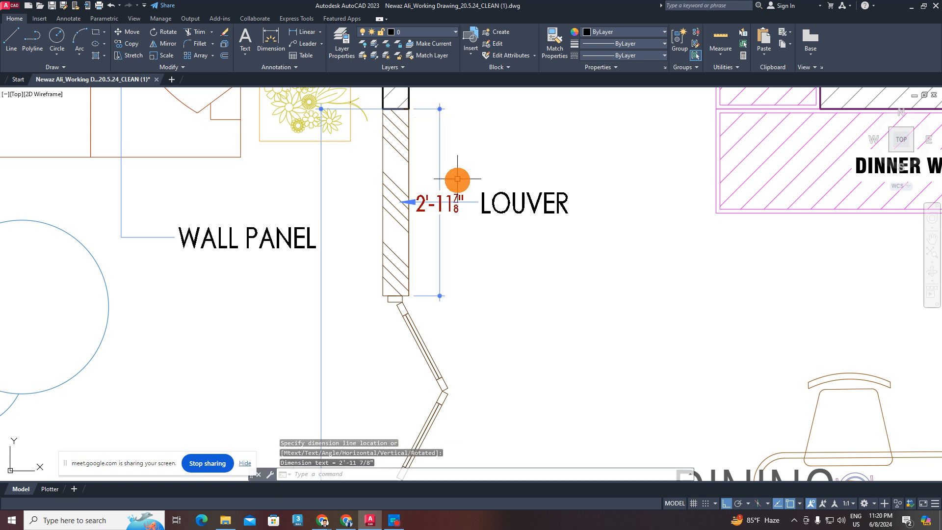
scroll(443, 171, down, 4)
scroll(427, 167, down, 3)
scroll(420, 168, up, 3)
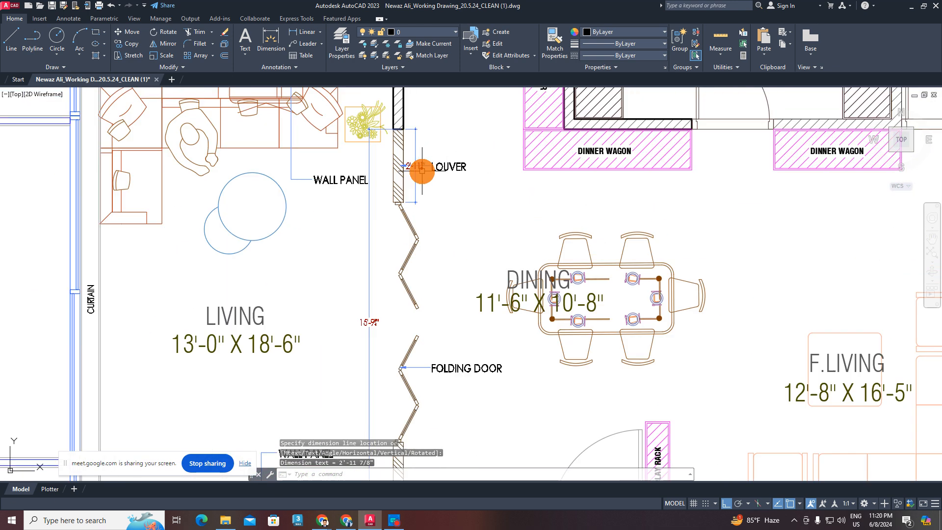
middle_drag(410, 440, 418, 319)
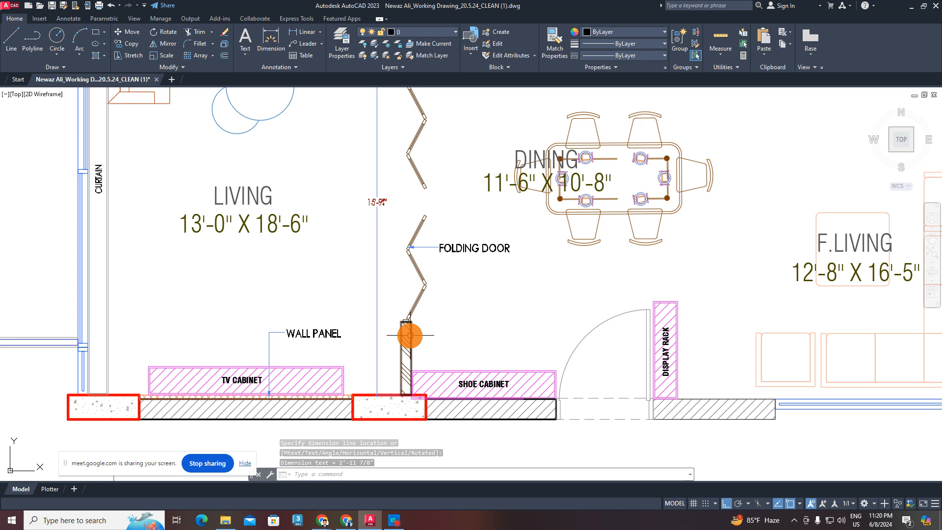
scroll(414, 325, down, 3)
scroll(400, 374, up, 3)
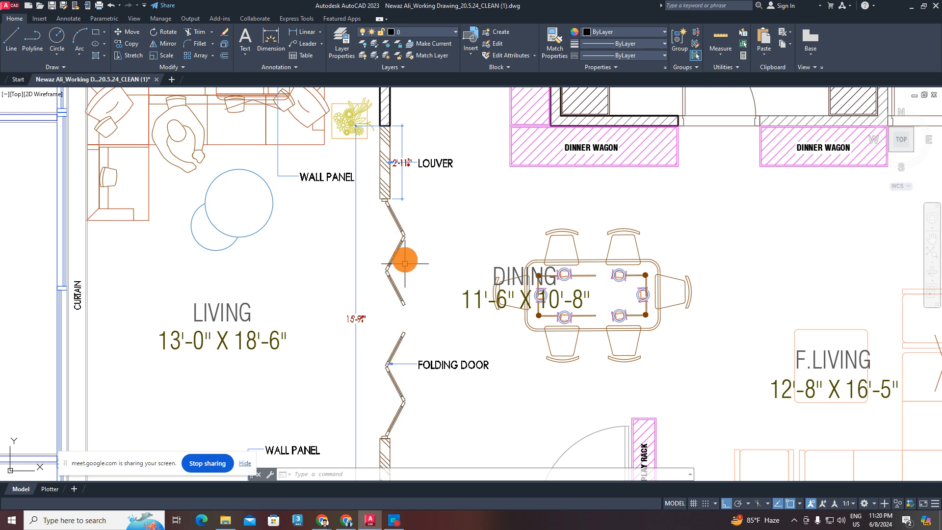
- Erase the long vertical dimension of the living–dining opening from the furnished plan
middle_drag(382, 260, 410, 298)
click(391, 291)
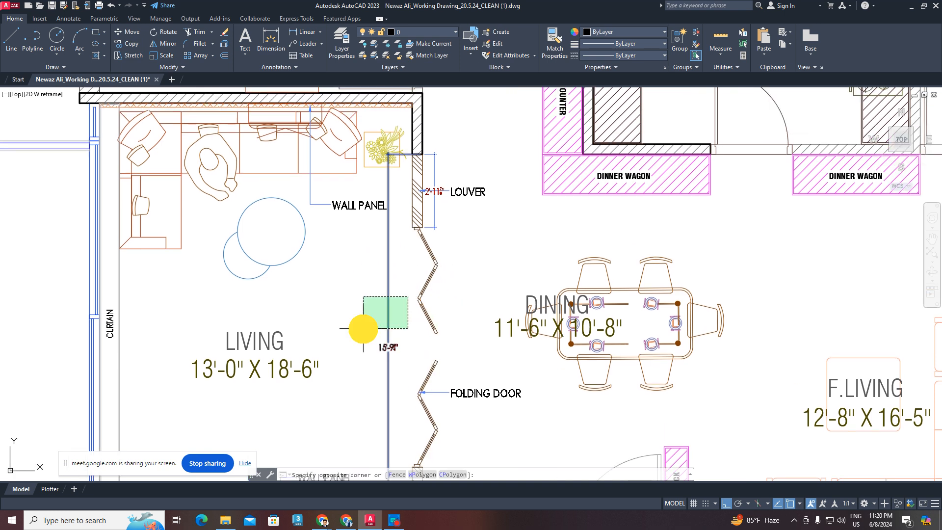
click(361, 328)
key(Delete)
scroll(448, 306, down, 4)
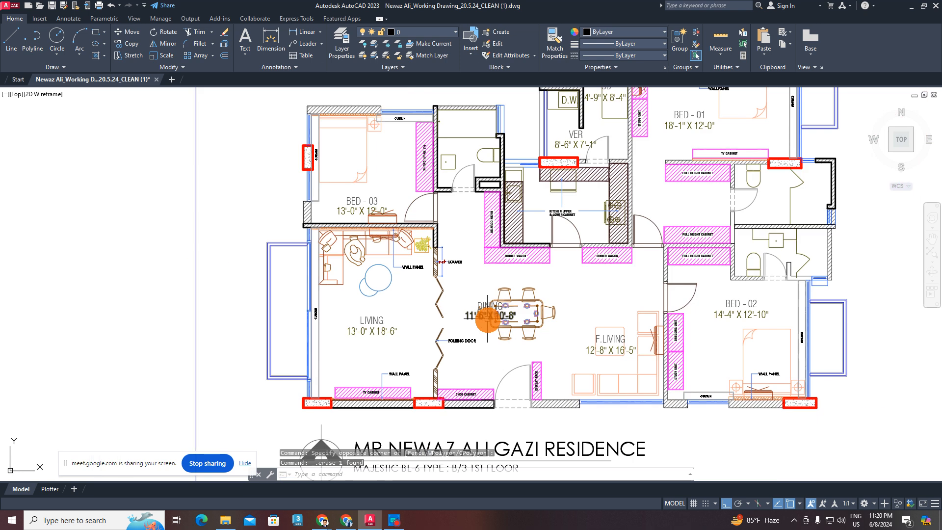
- Erase the tapered piece projecting outside the small toilet near the SB room on the furnished plan
scroll(487, 319, down, 4)
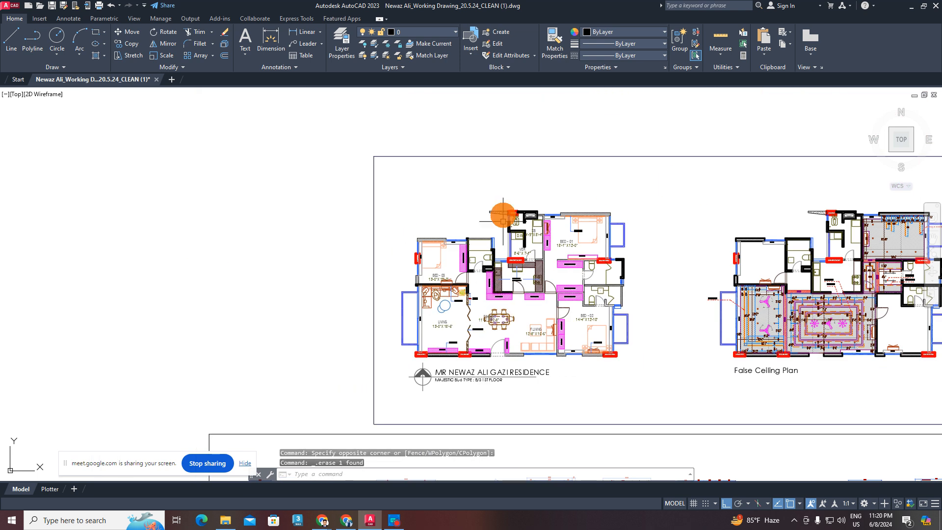
scroll(502, 212, up, 4)
click(492, 178)
click(452, 228)
key(Delete)
middle_drag(453, 328, 510, 219)
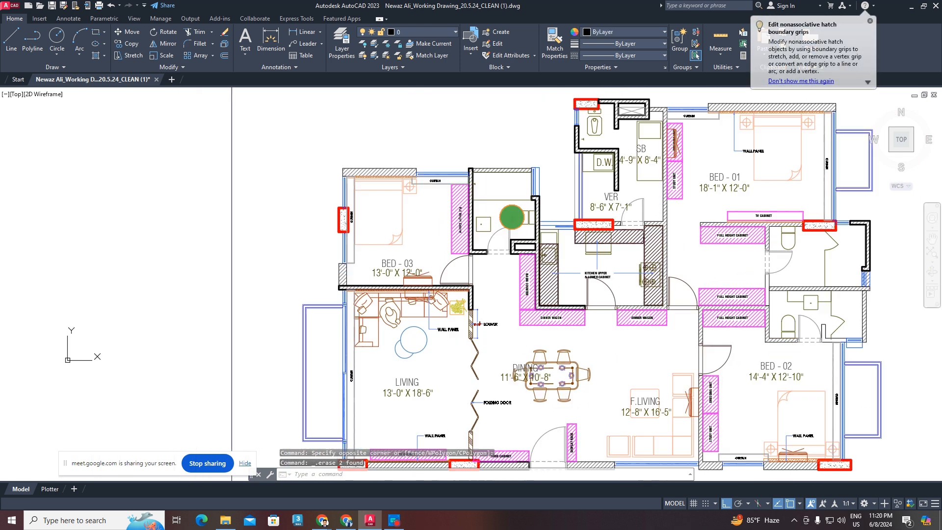
- Erase the vertical dimension beside the upper louver panel
middle_drag(445, 288, 470, 204)
scroll(502, 237, up, 6)
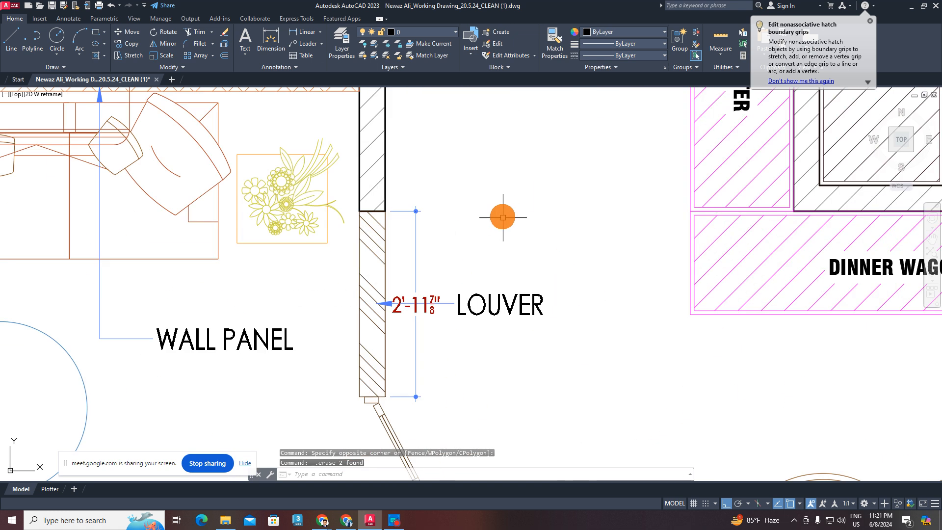
click(435, 218)
click(398, 246)
key(Delete)
scroll(398, 246, down, 5)
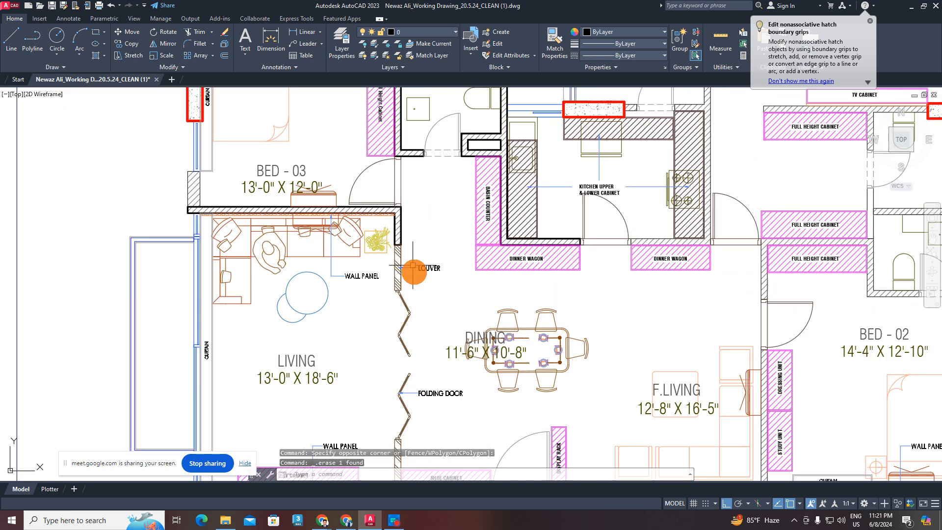
- Examine the living room's sofa, wall panel and curtain layout and its louver and folding door partition toward the dining area
scroll(413, 267, up, 1)
scroll(457, 254, up, 3)
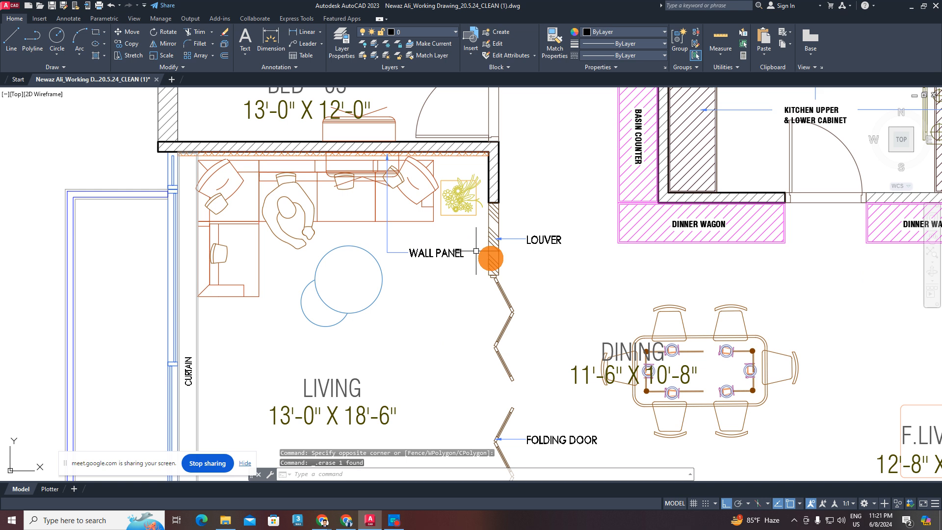
middle_drag(431, 247, 559, 322)
scroll(608, 248, up, 2)
scroll(602, 248, down, 2)
middle_drag(510, 282, 504, 245)
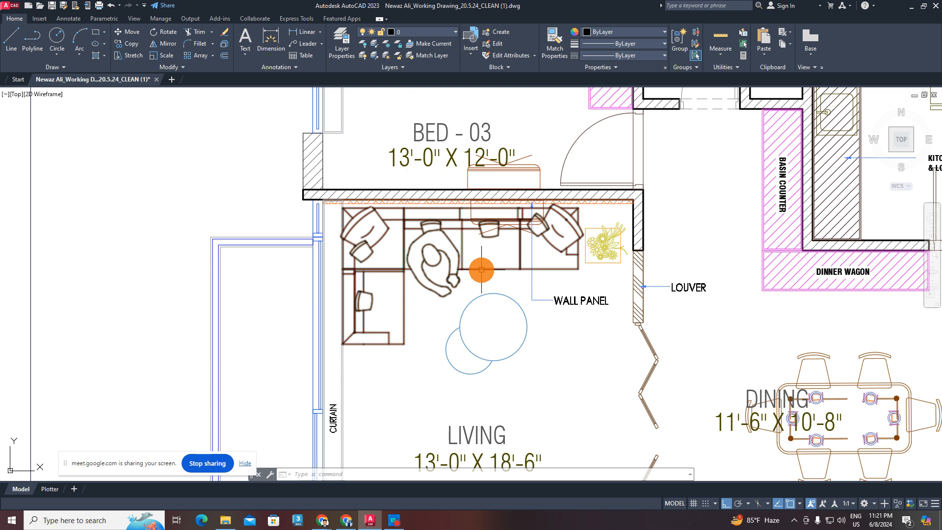
middle_drag(481, 270, 466, 211)
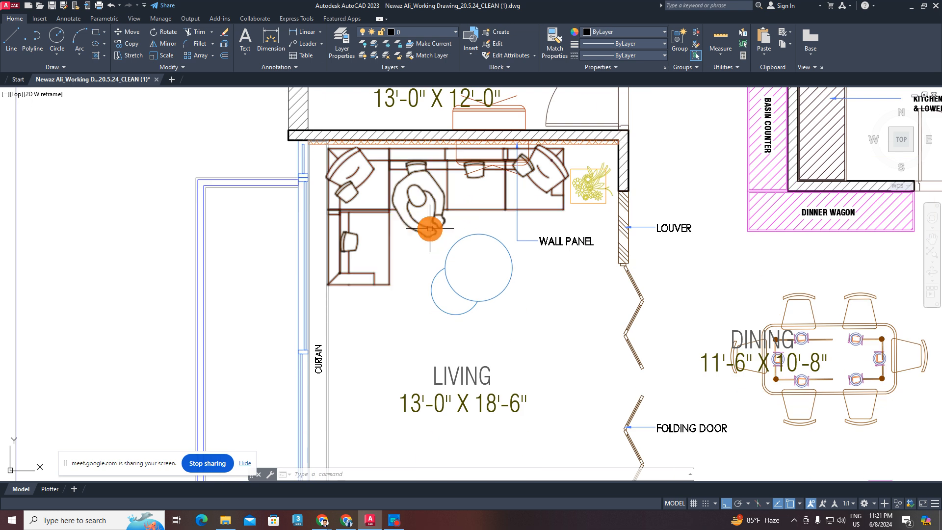
scroll(339, 246, down, 1)
scroll(410, 260, down, 2)
scroll(434, 266, up, 1)
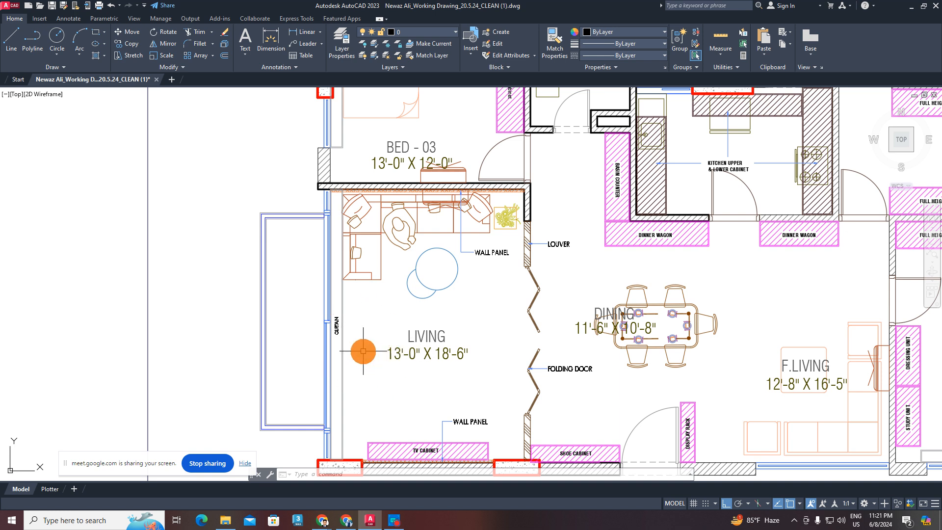
scroll(515, 300, down, 2)
scroll(521, 316, up, 1)
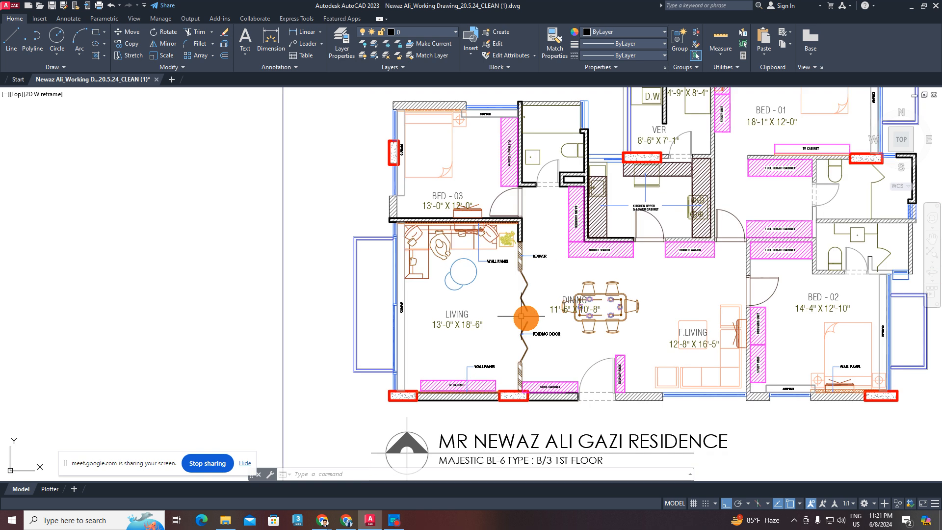
- Explode the sofa set block in the F.LIVING area of the furnished plan into separate pieces
scroll(647, 367, up, 2)
click(658, 385)
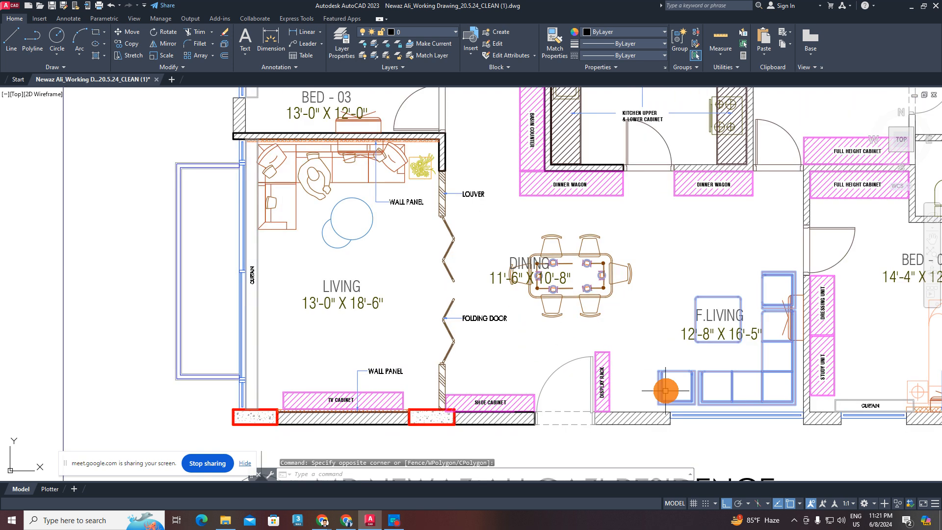
text(x)
key(Return)
- Copy the single sofa seat nearest the display rack and paste it in the LIVING room below the L-shaped sofa, beside the curtain
scroll(681, 393, up, 4)
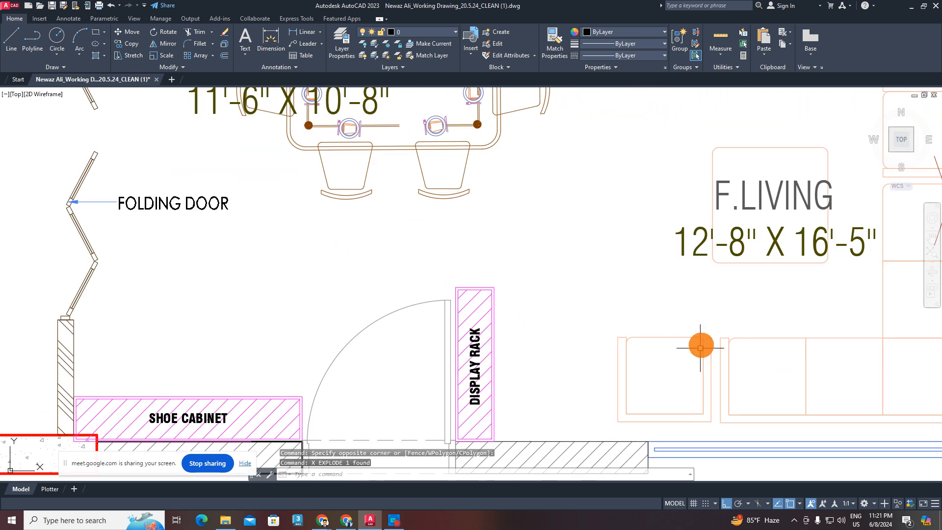
click(716, 329)
click(586, 422)
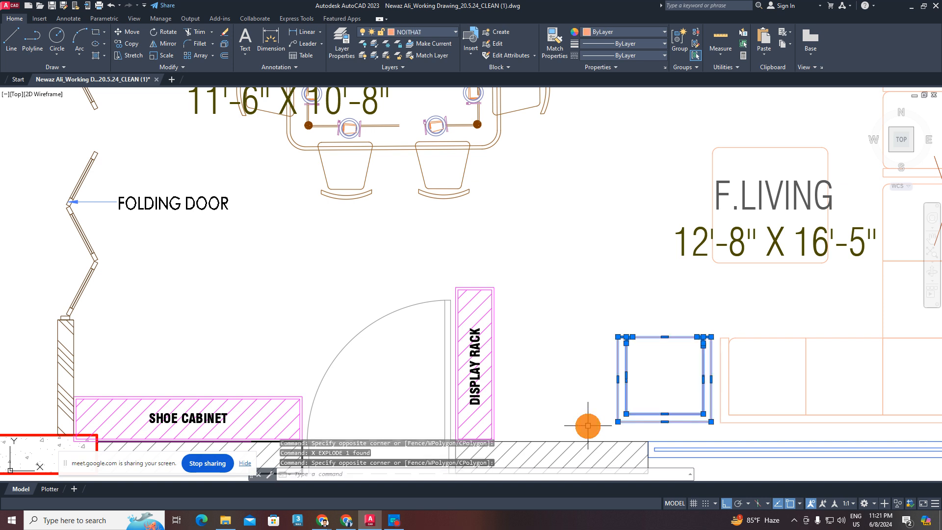
key(ctrl+c)
key(ctrl+v)
scroll(309, 290, down, 6)
middle_drag(309, 290, 534, 332)
scroll(533, 332, up, 4)
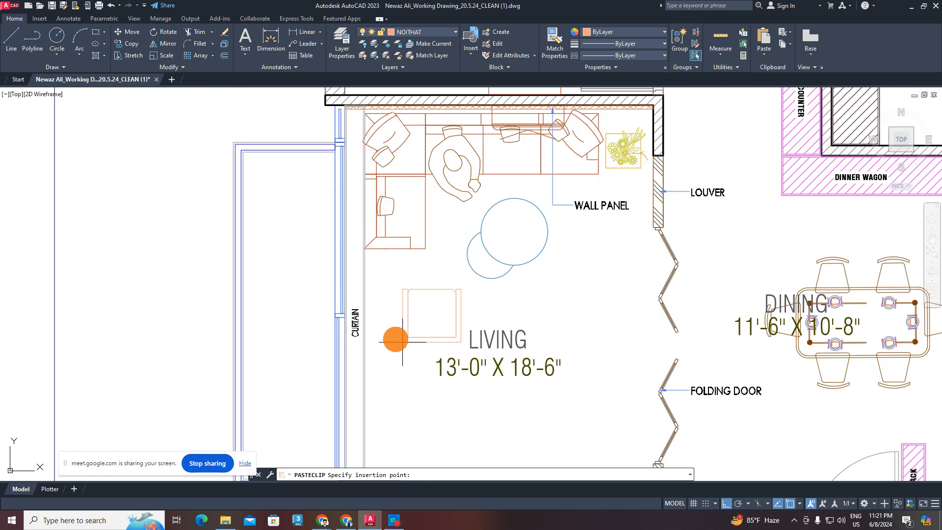
click(365, 319)
key(Escape)
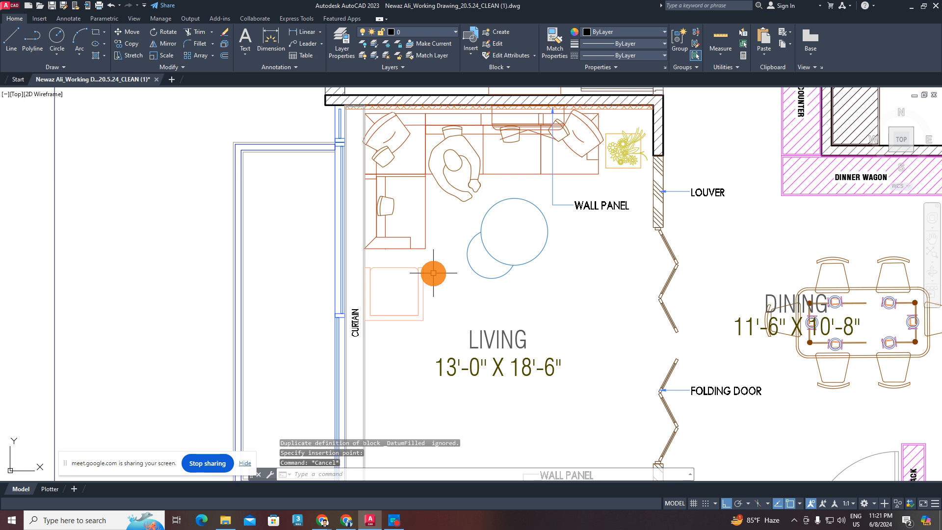
- Rotate the pasted seat a quarter turn clockwise so its back is toward the curtain
click(433, 269)
click(395, 330)
scroll(427, 290, up, 2)
key(Return)
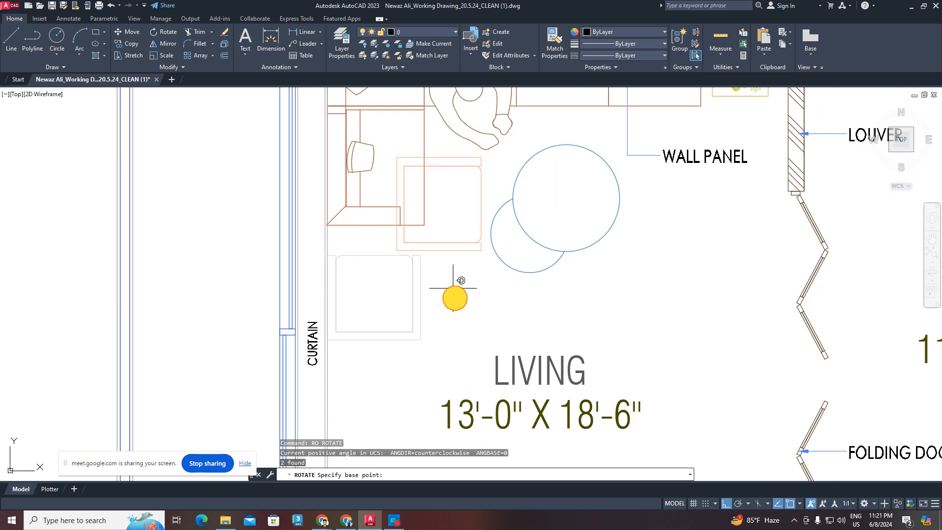
click(452, 285)
click(471, 317)
- Move the rotated seat straight down, clear of the end of the L-shaped sofa
middle_drag(464, 281, 437, 306)
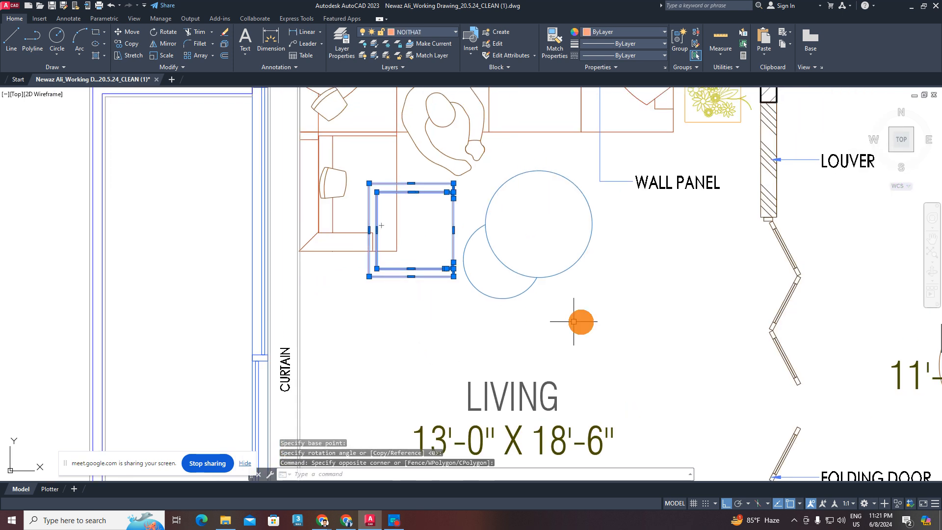
text(m)
key(Return)
click(647, 287)
click(611, 378)
key(Escape)
- Move the seat horizontally toward the window until it sits just inside the curtain line
click(499, 321)
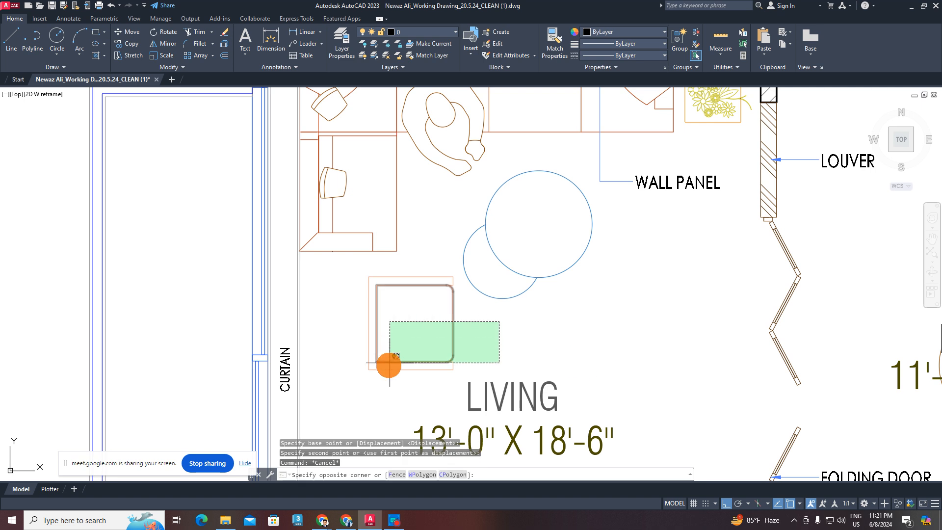
click(389, 363)
text(m)
key(Return)
click(684, 344)
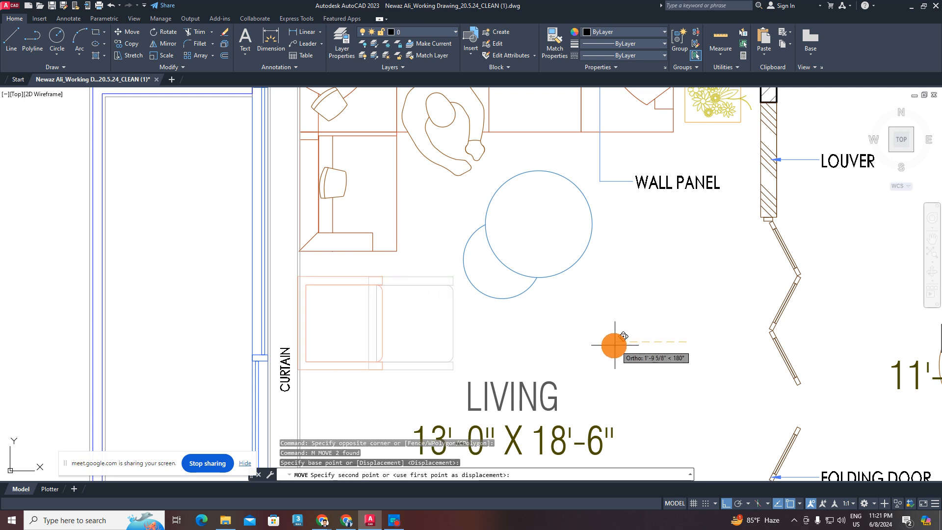
click(618, 343)
key(Escape)
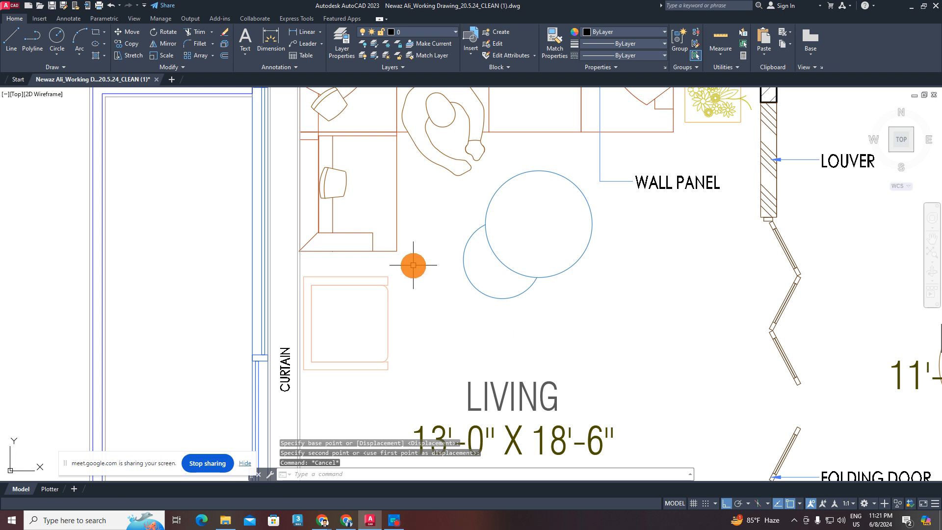
middle_drag(406, 271, 399, 206)
click(398, 203)
click(338, 330)
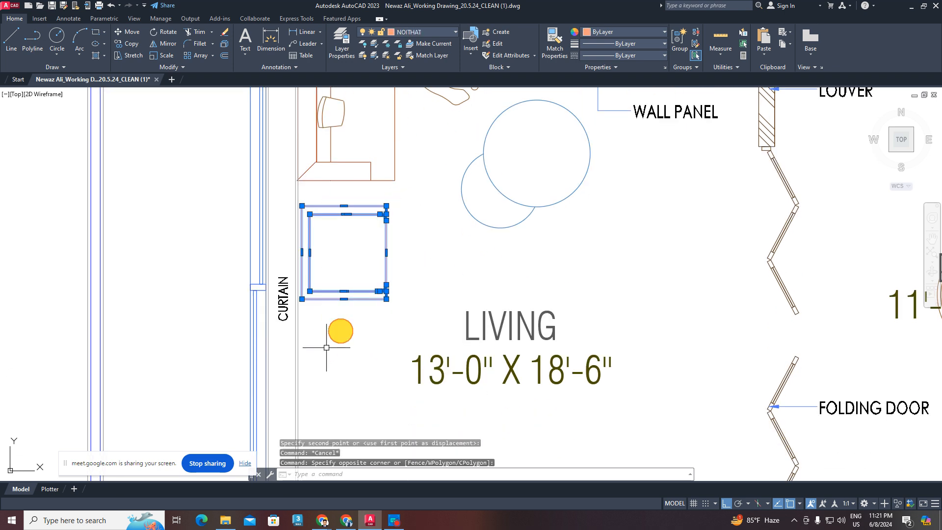
key(Escape)
- Move the seat about 6 1/2" straight down, widening its gap from the L-shaped sofa
click(393, 209)
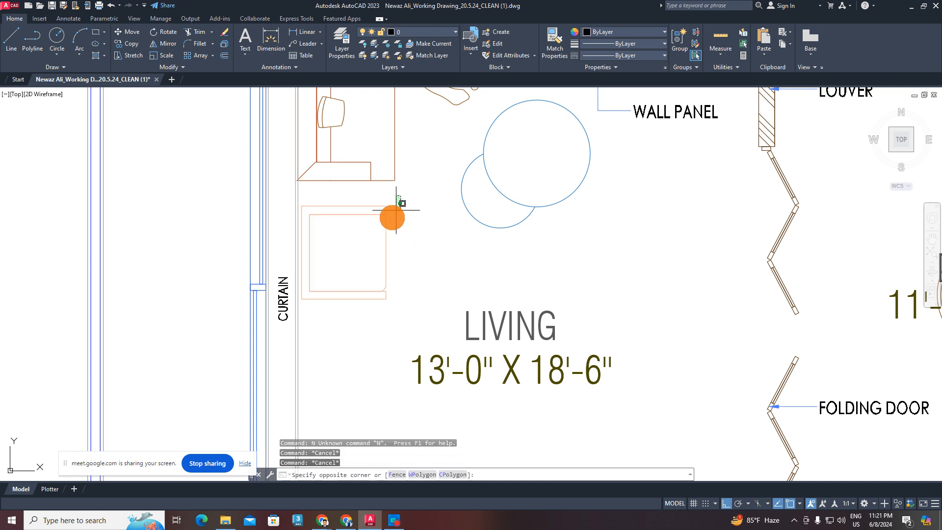
click(358, 321)
text(m)
key(space)
click(436, 237)
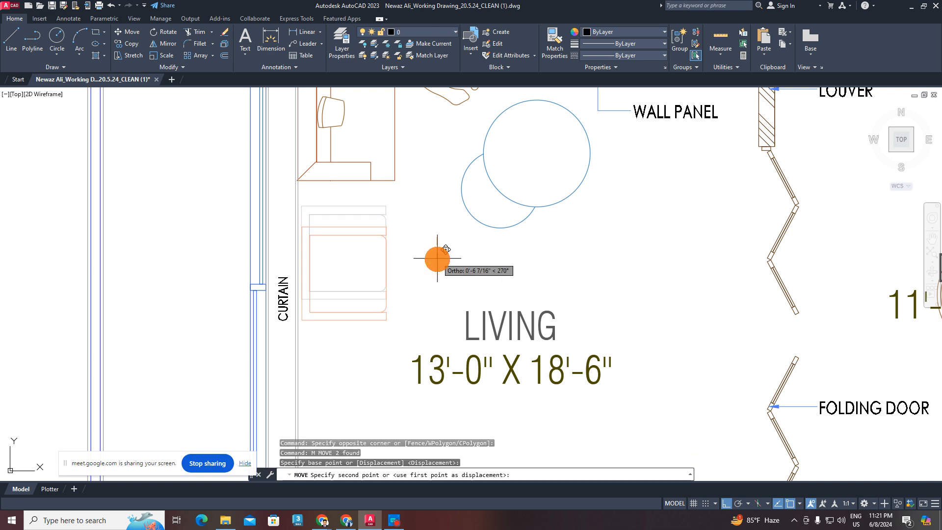
click(436, 259)
key(Escape)
- Bring the clean, unfurnished base plan of the residence back into view
scroll(405, 263, down, 3)
scroll(406, 263, down, 2)
scroll(410, 282, down, 4)
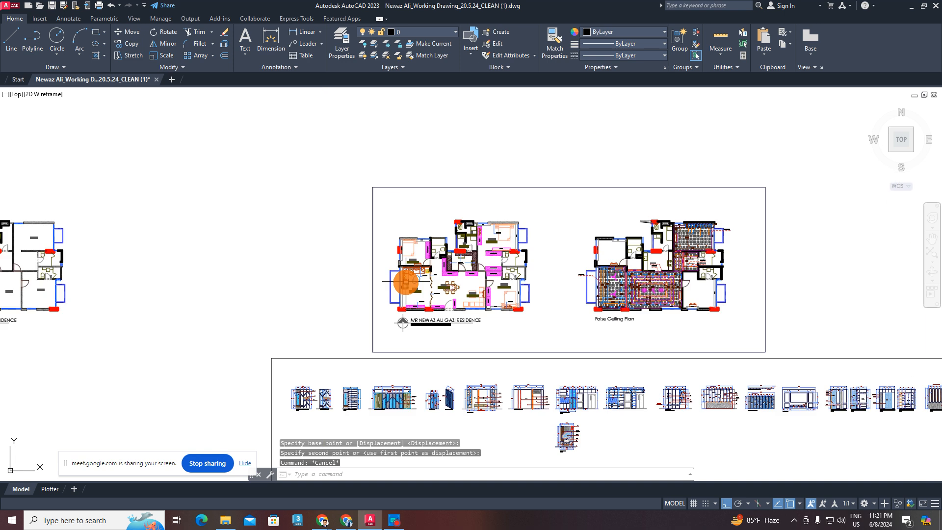
middle_drag(314, 304, 785, 306)
scroll(449, 295, up, 4)
middle_drag(438, 281, 380, 320)
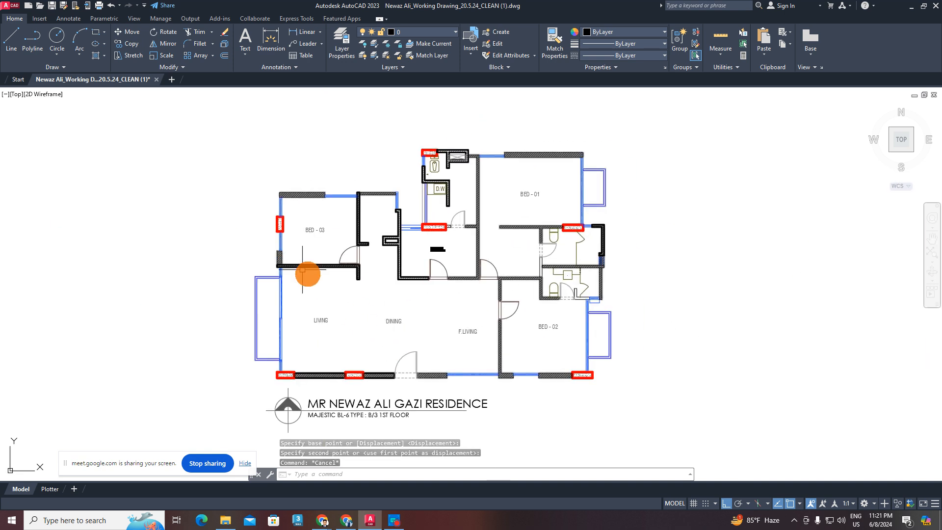
click(124, 32)
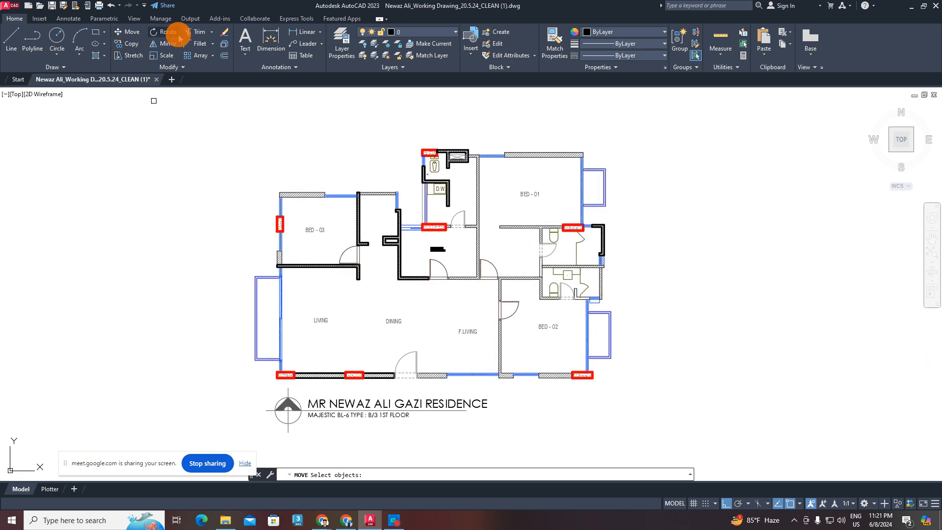
click(196, 34)
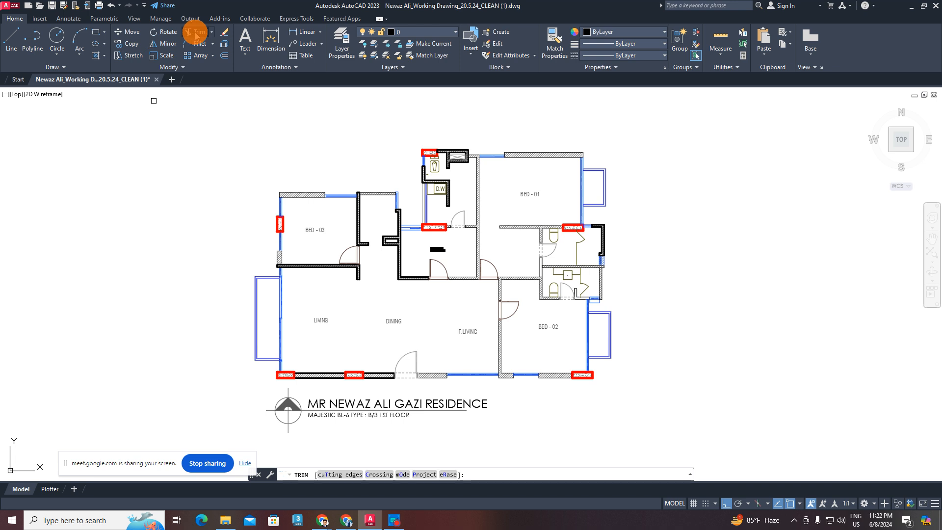
click(126, 33)
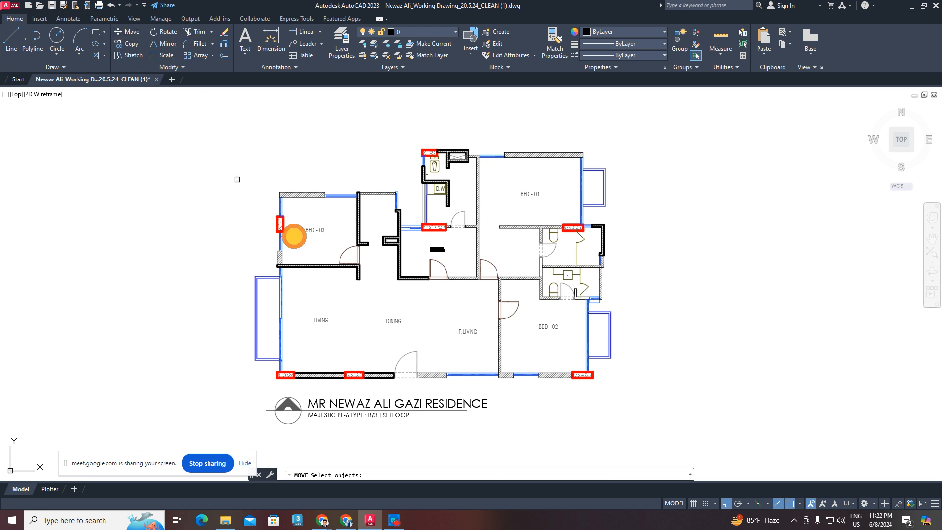
key(Escape)
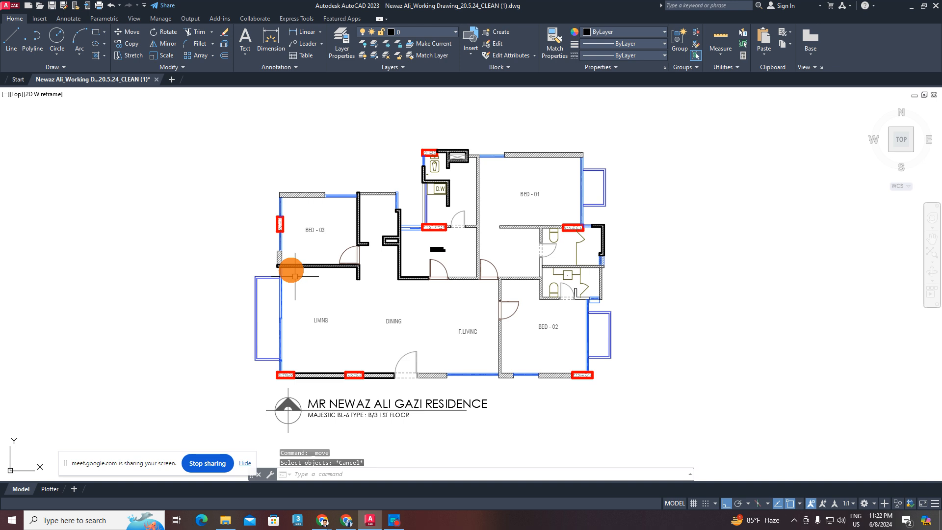
- Move the BED - 03 label with ortho off out of its room to the empty area above and left of the base plan
scroll(326, 230, up, 4)
click(327, 216)
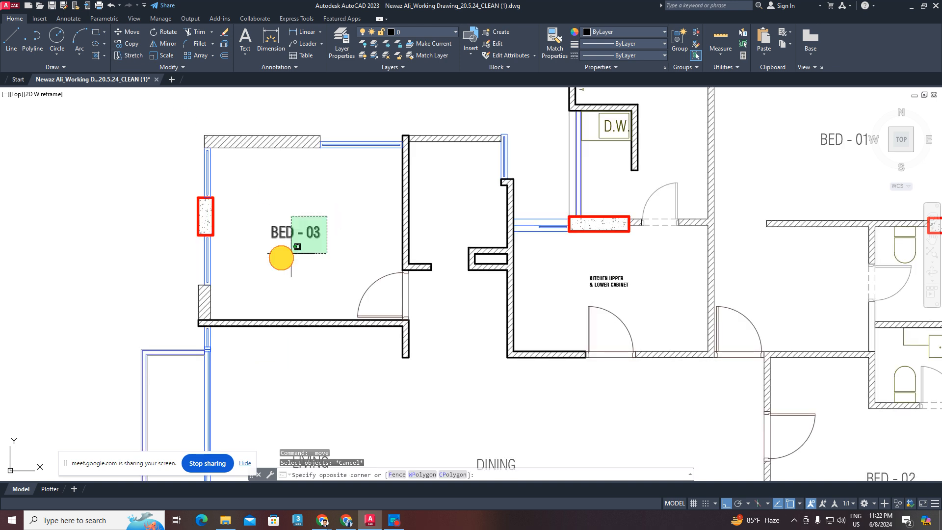
click(255, 261)
middle_drag(269, 252, 553, 340)
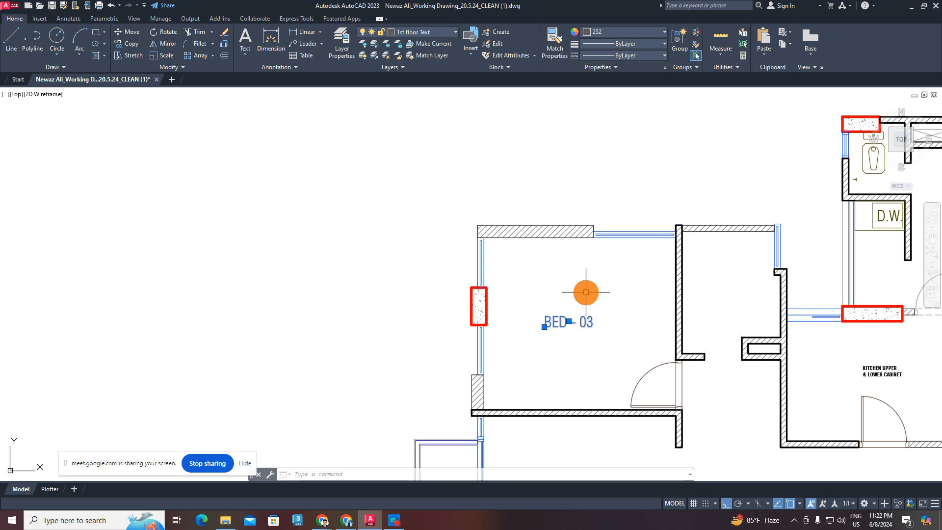
text(m)
key(Return)
click(603, 292)
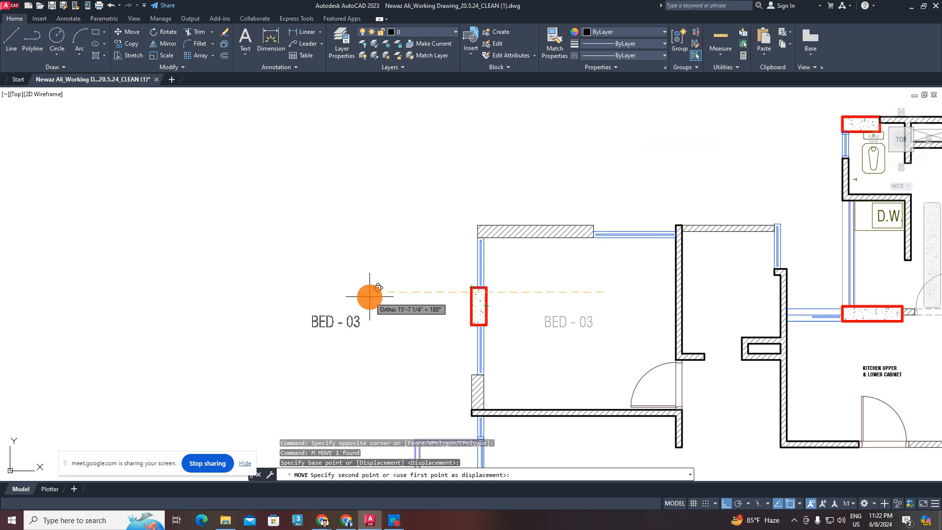
key(F8)
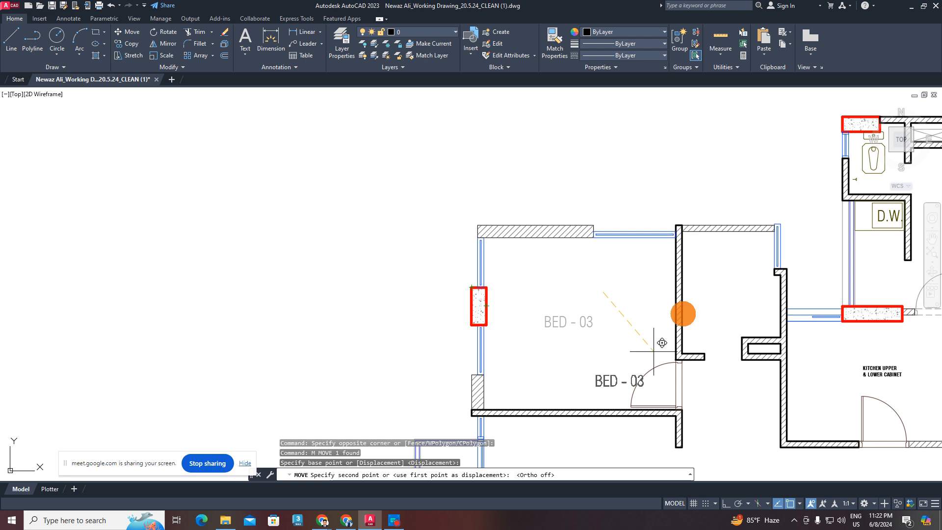
middle_drag(433, 129, 619, 172)
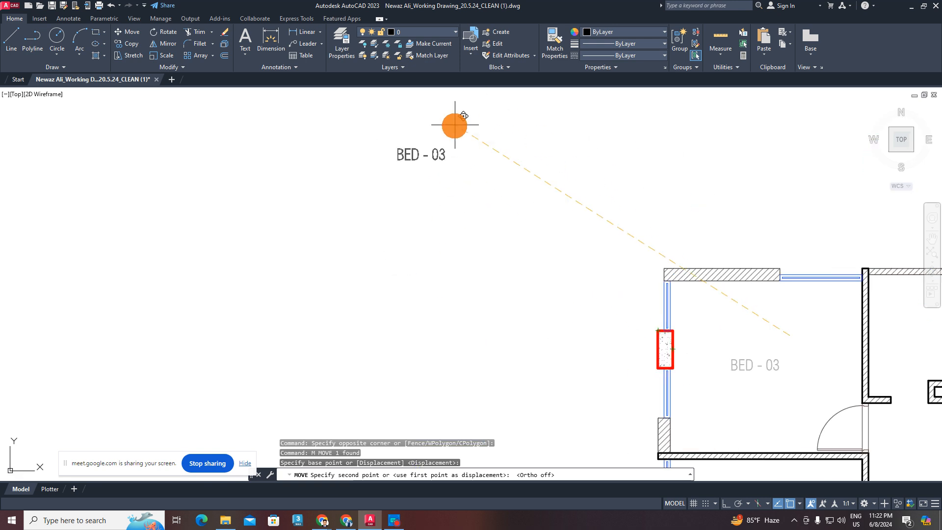
click(452, 126)
click(470, 132)
click(345, 223)
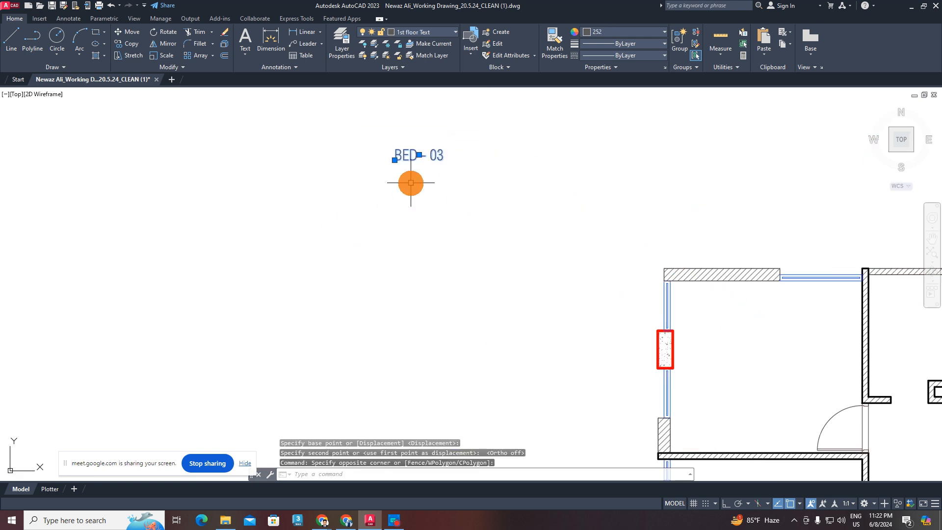
middle_drag(420, 175, 453, 220)
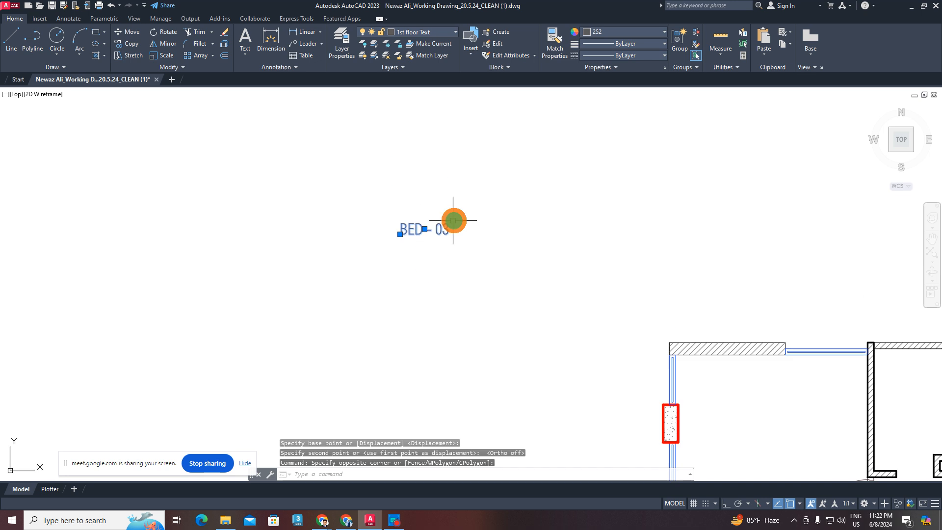
key(Escape)
click(476, 203)
click(387, 267)
middle_drag(406, 256, 411, 276)
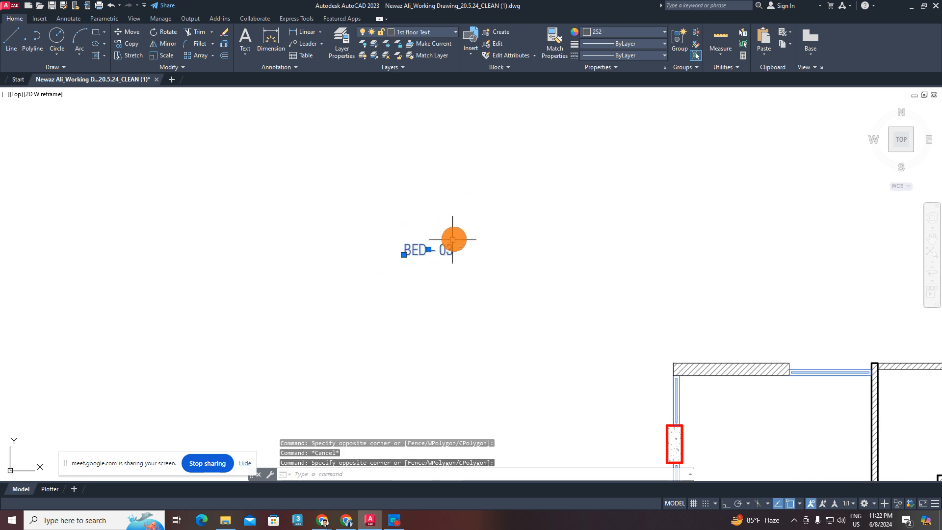
text(m)
key(Return)
click(437, 254)
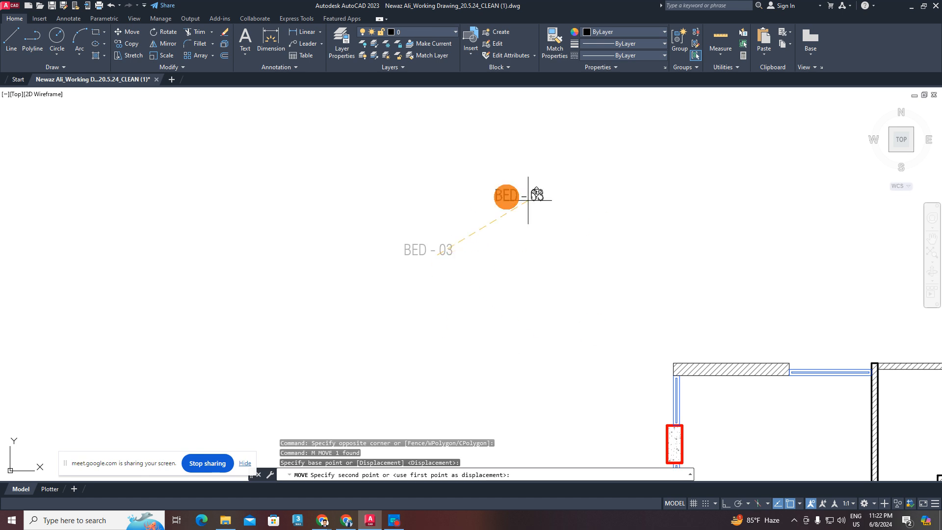
key(F8)
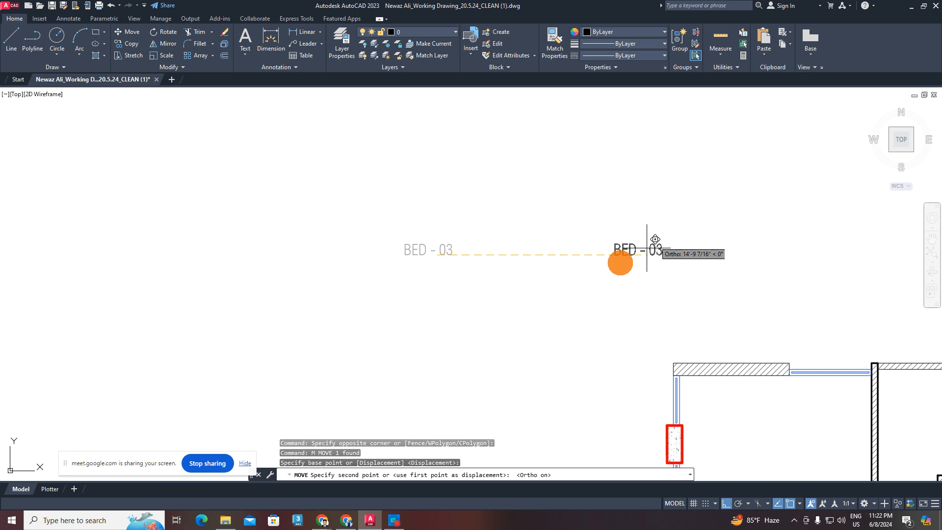
scroll(437, 304, down, 5)
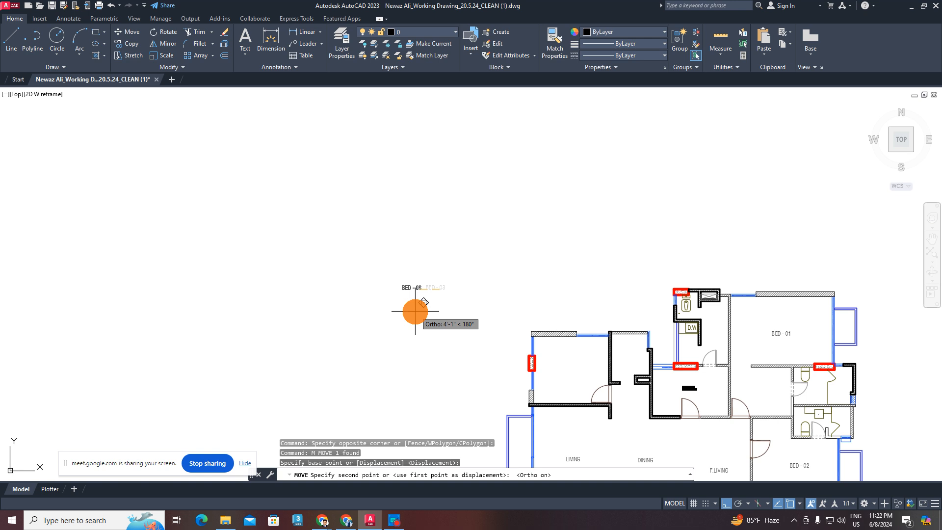
key(F8)
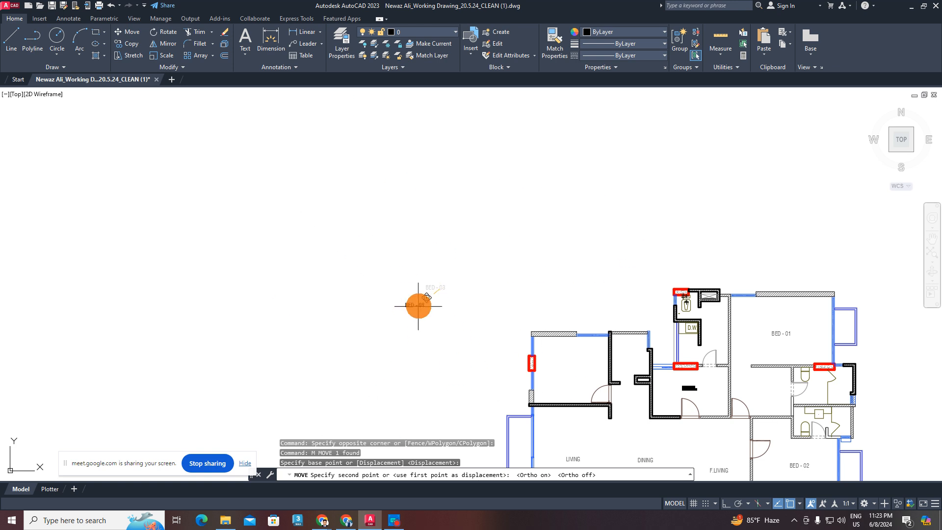
middle_drag(418, 305, 436, 220)
scroll(436, 220, up, 2)
key(Escape)
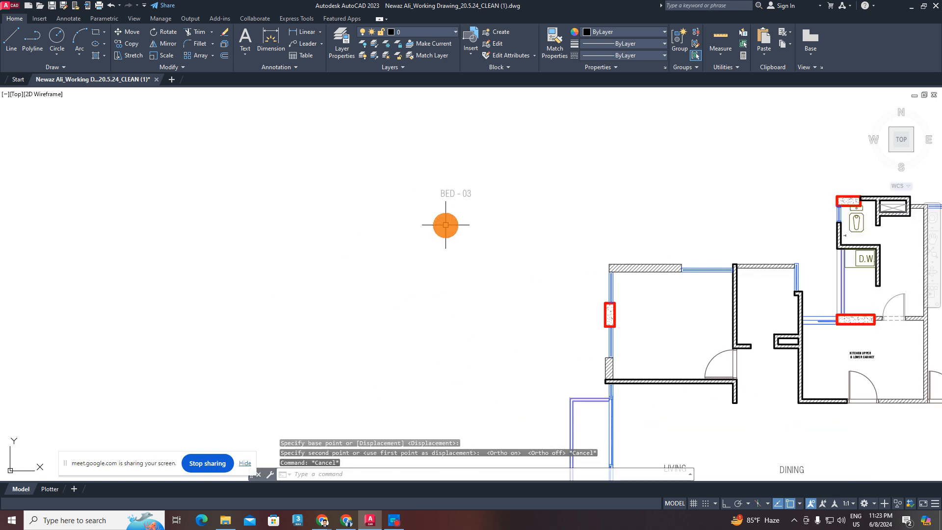
- Delete the BED - 03 label lying in the empty area above and left of the base plan
middle_drag(489, 239, 386, 303)
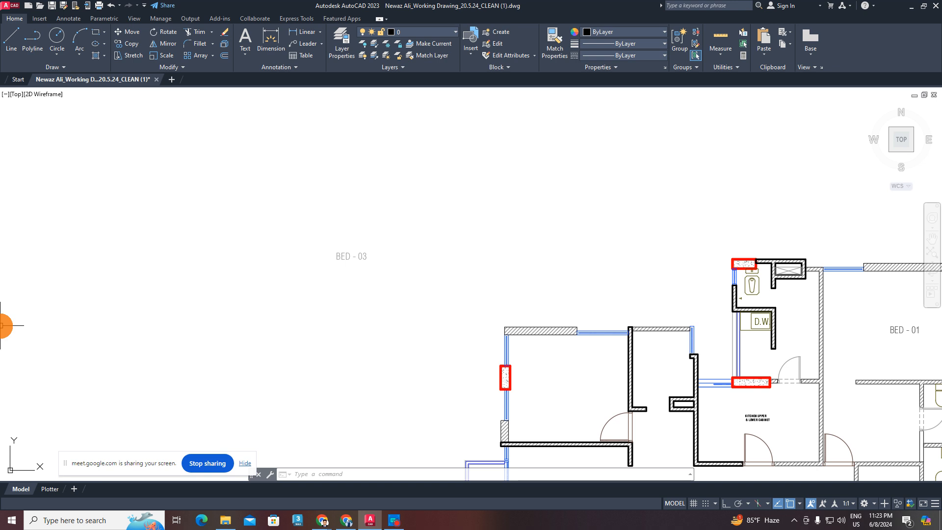
scroll(353, 222, down, 2)
click(380, 220)
click(286, 267)
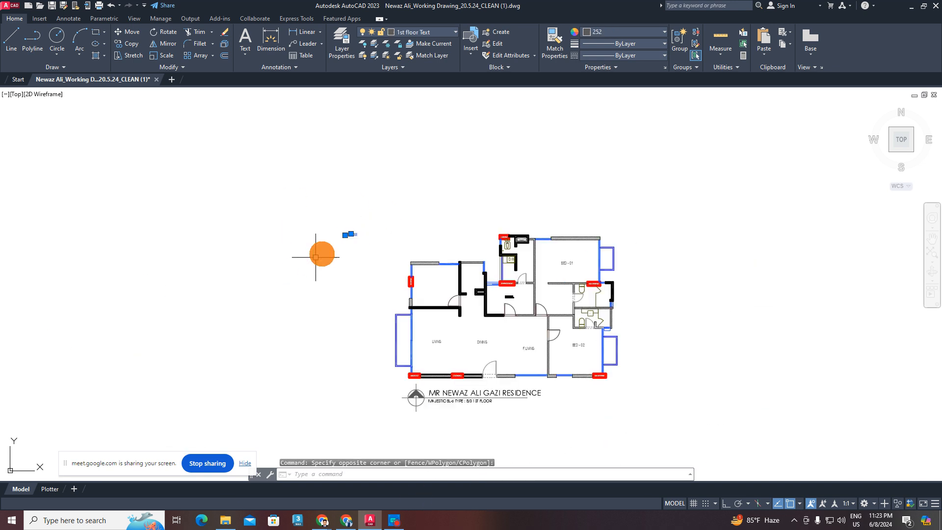
scroll(349, 249, up, 3)
key(Escape)
click(407, 170)
click(264, 272)
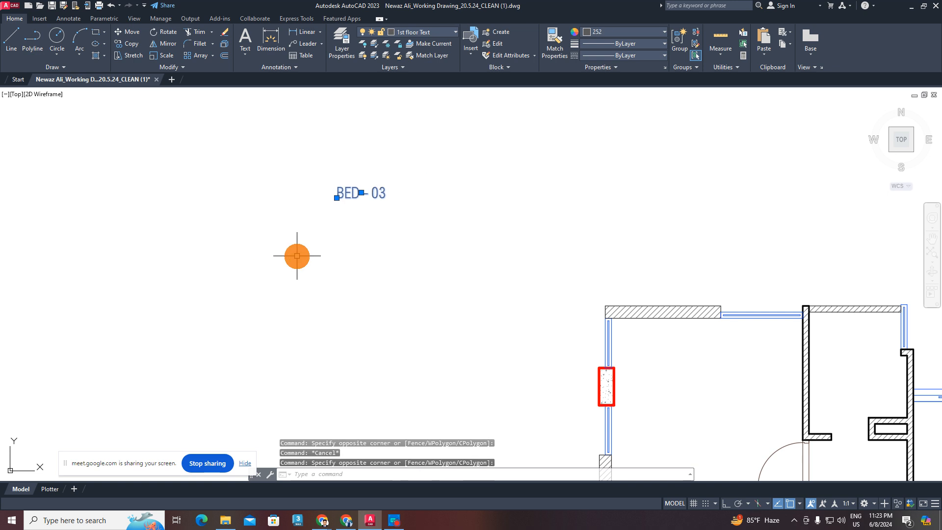
key(Delete)
- Examine the base plan's empty living, dining, family living and bedroom areas
scroll(358, 249, down, 3)
scroll(440, 283, up, 2)
mouse_move(476, 409)
middle_down()
mouse_move(375, 256)
mouse_move(384, 322)
middle_up()
mouse_move(378, 279)
middle_down()
mouse_move(381, 288)
mouse_move(429, 282)
middle_up()
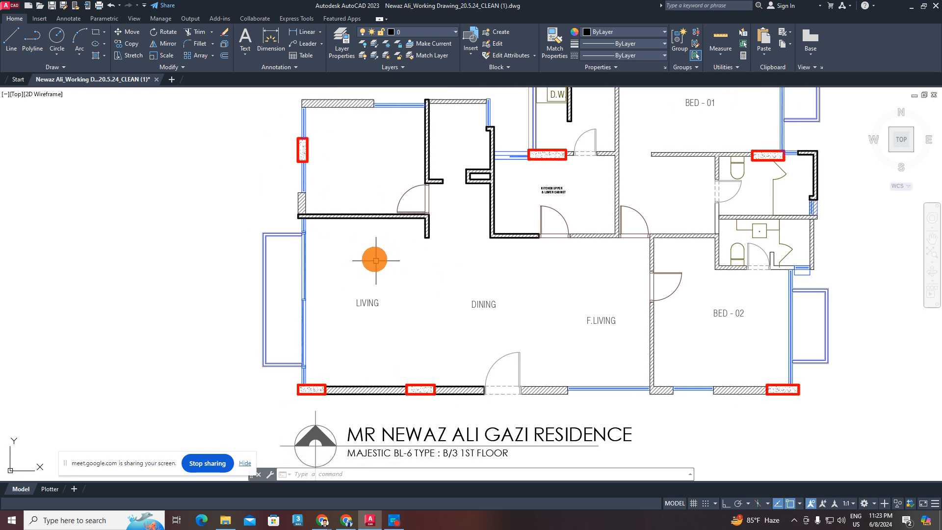
middle_drag(374, 312, 391, 282)
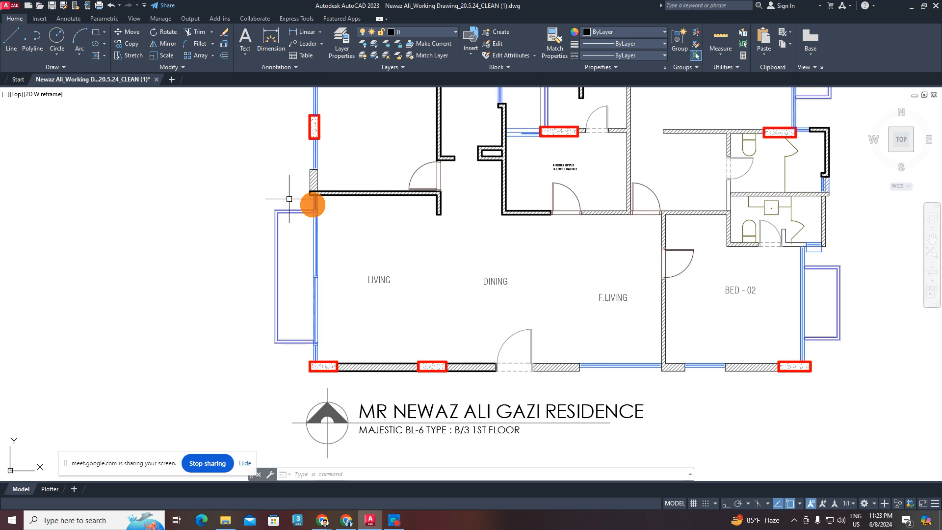
middle_drag(427, 348, 418, 381)
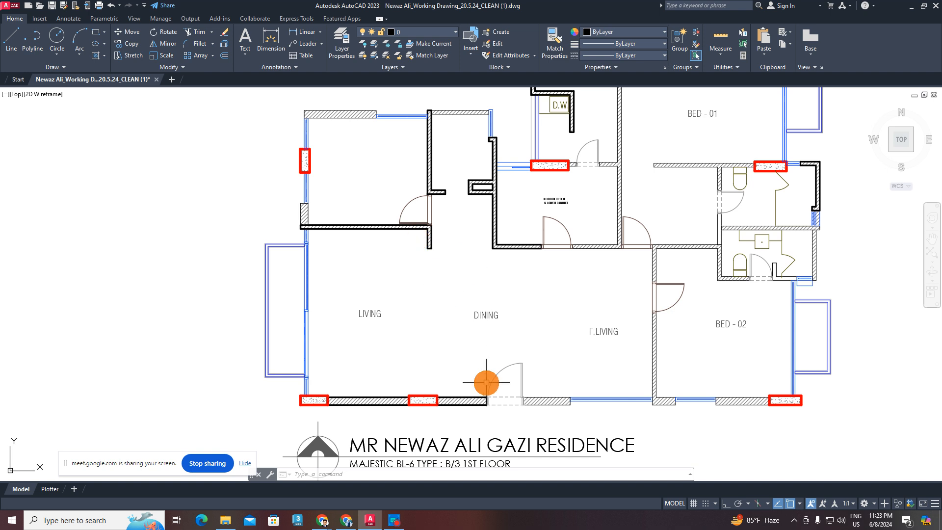
middle_drag(460, 390, 415, 394)
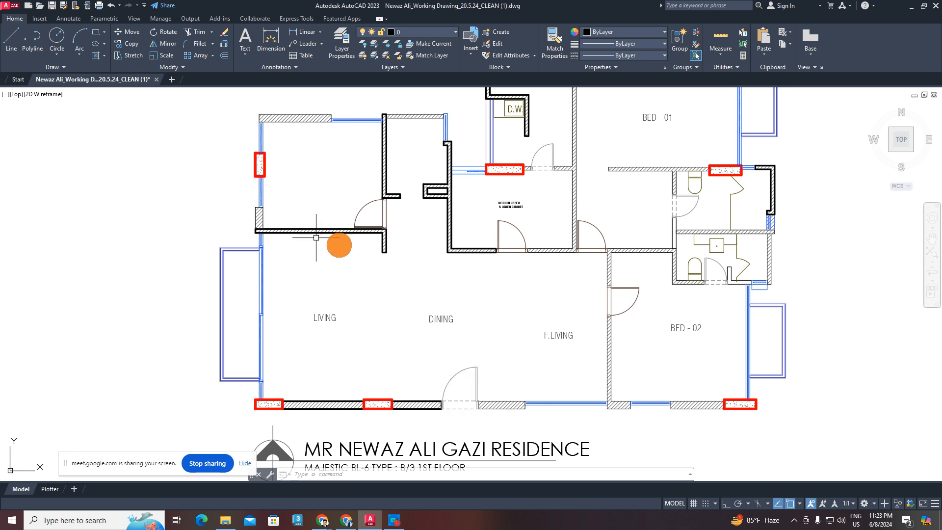
middle_drag(543, 290, 418, 414)
middle_drag(526, 410, 389, 301)
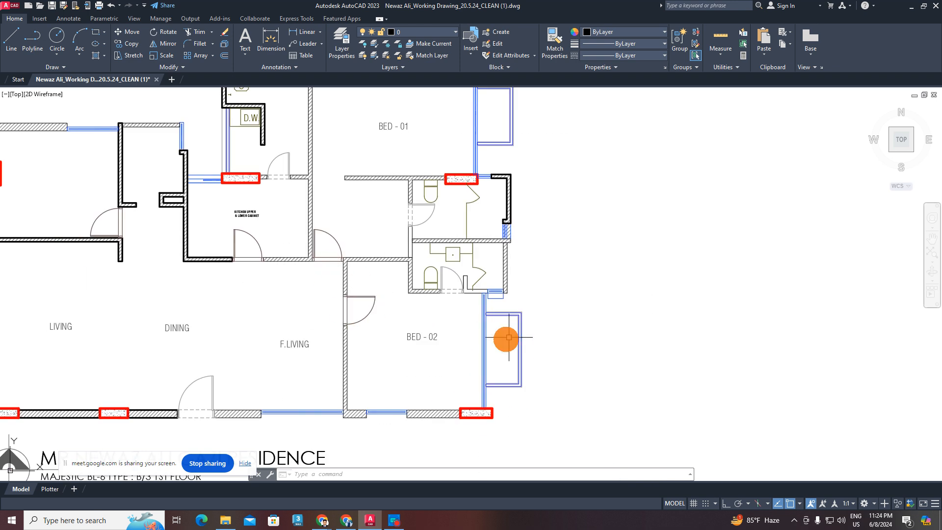
- Copy the bed with its side table from the furnished plan's BED - 03 and paste it into BED - 02 of the base plan
scroll(508, 337, down, 5)
scroll(669, 262, up, 2)
scroll(598, 239, up, 2)
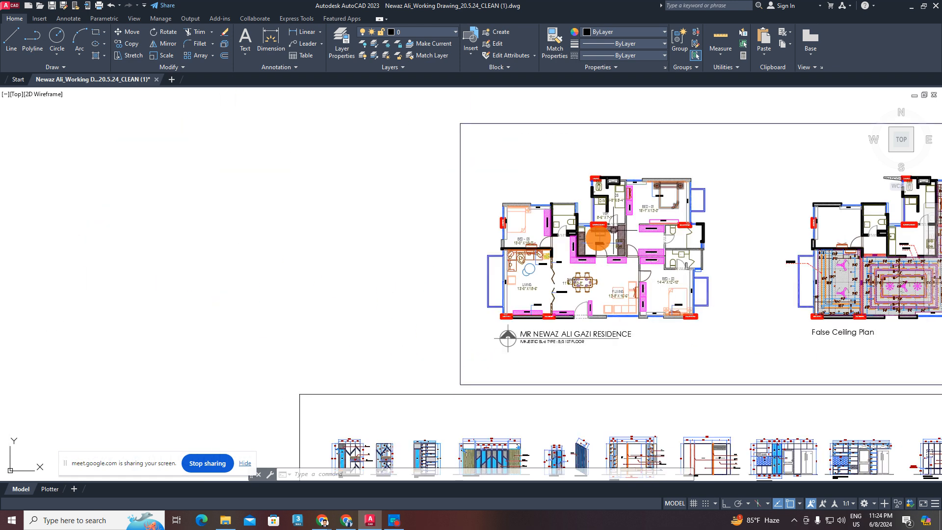
scroll(525, 227, up, 4)
scroll(542, 214, up, 2)
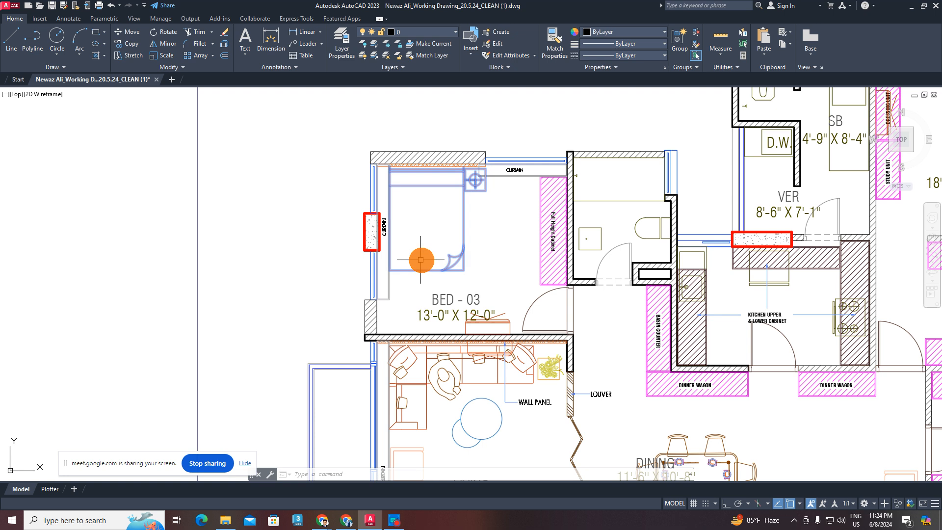
middle_drag(460, 250, 488, 260)
key(ctrl+c)
key(ctrl+v)
scroll(404, 270, down, 6)
middle_drag(356, 276, 756, 314)
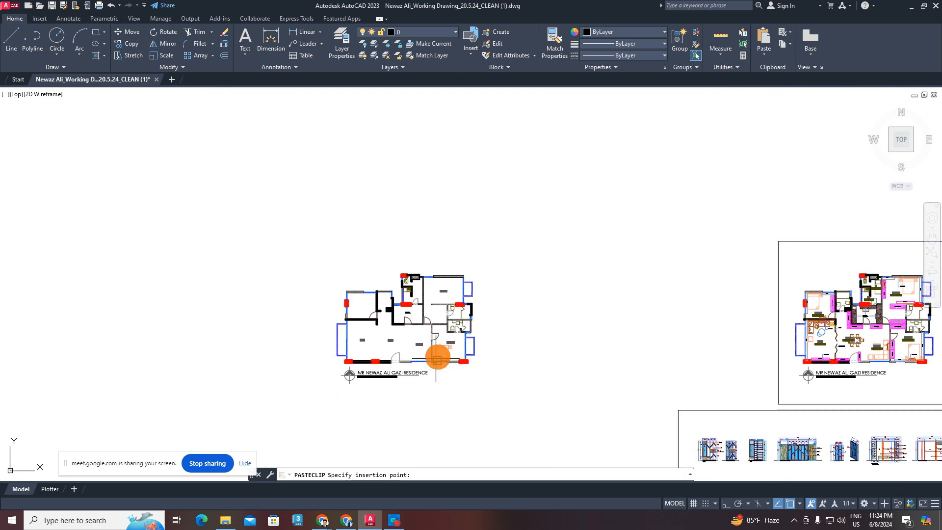
scroll(437, 358, up, 8)
key(Escape)
click(449, 301)
scroll(496, 336, up, 3)
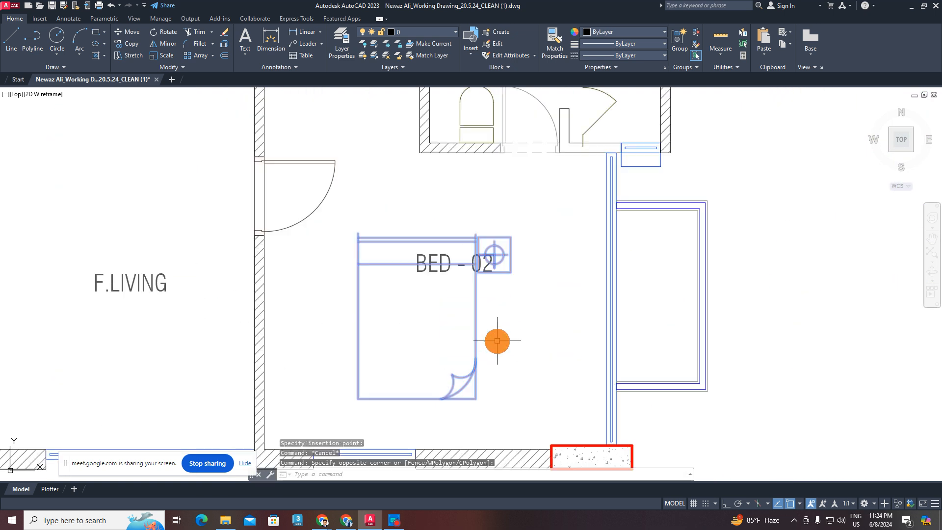
text(r)
key(space)
click(511, 337)
key(Escape)
key(Escape)
- Rotate the pasted bed a quarter turn clockwise with ortho on, so its headboard faces the balcony window
click(522, 335)
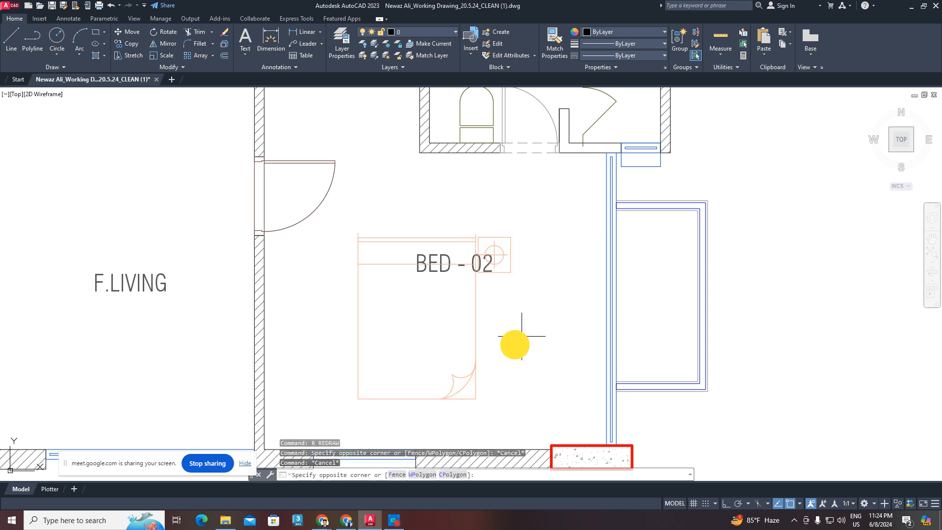
click(492, 364)
middle_drag(492, 363, 543, 347)
text(ro)
key(space)
click(574, 329)
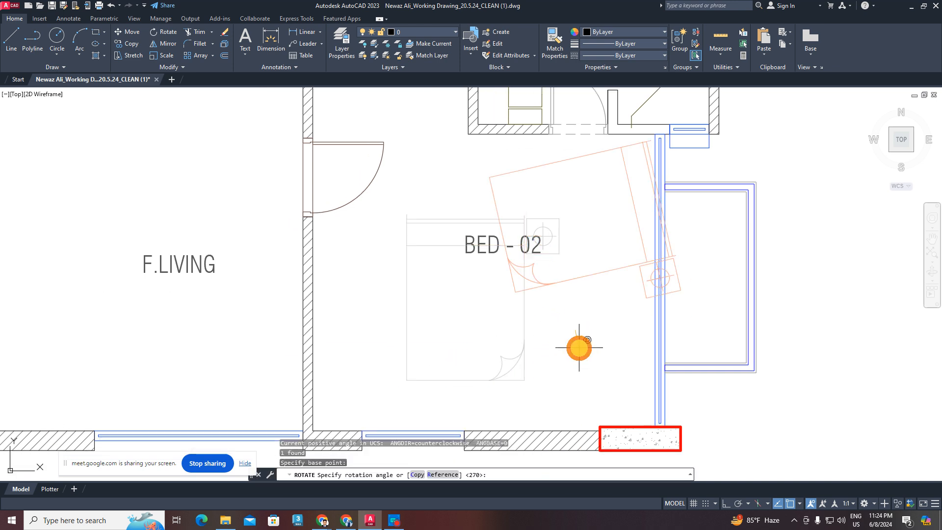
key(F8)
click(572, 353)
- Move the rotated bed back inside BED - 02 so its headboard sits against the balcony window wall
click(604, 245)
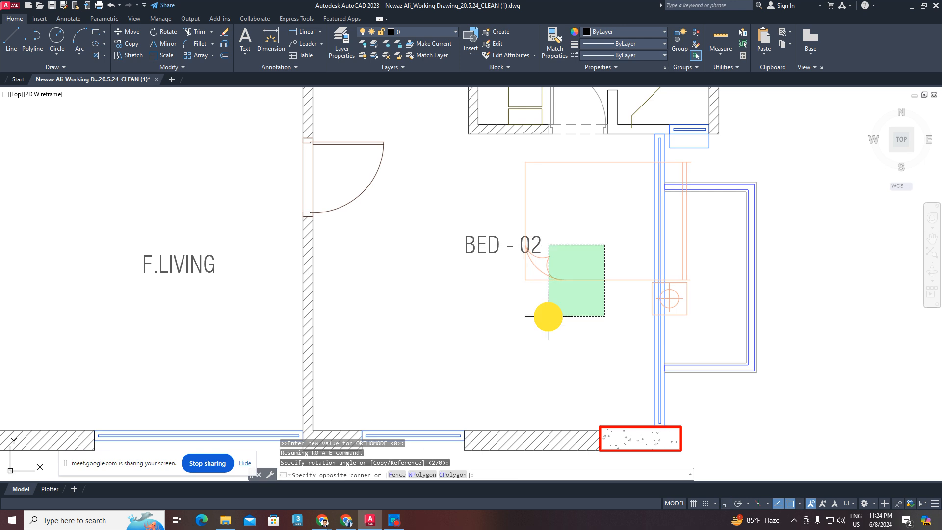
click(547, 316)
middle_drag(619, 317, 519, 383)
text(m)
key(space)
click(764, 357)
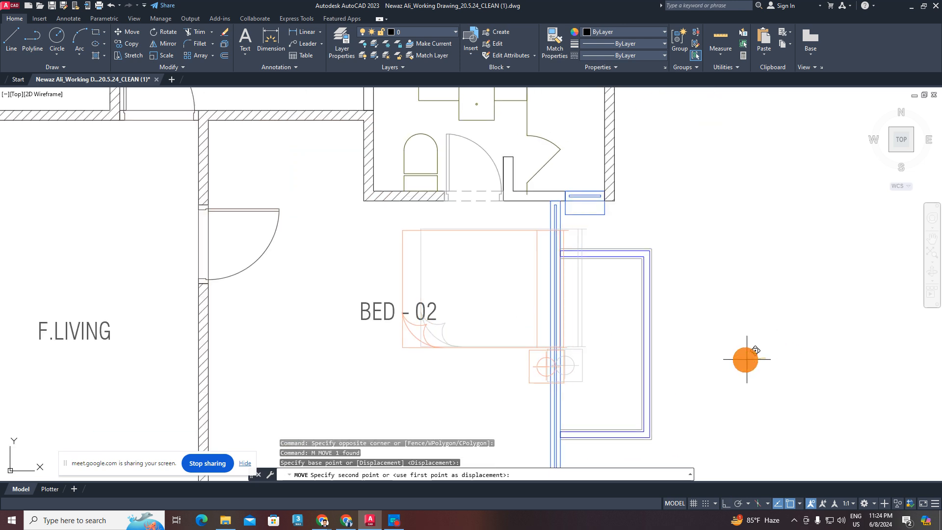
click(732, 361)
key(Escape)
- Move the BED - 02 label straight down into the free floor area clear of the bed
click(364, 293)
click(334, 317)
middle_drag(395, 318, 448, 336)
text(m)
key(space)
click(750, 311)
click(723, 390)
key(Escape)
- Examine the bed's placement against the window wall and its relation to the doors of BED - 02
scroll(323, 273, down, 1)
middle_drag(506, 324, 518, 306)
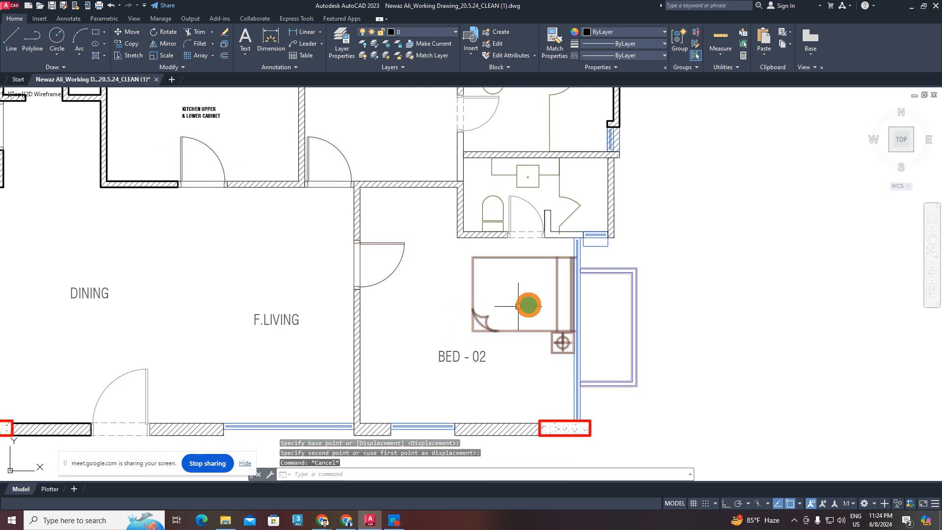
scroll(562, 279, up, 2)
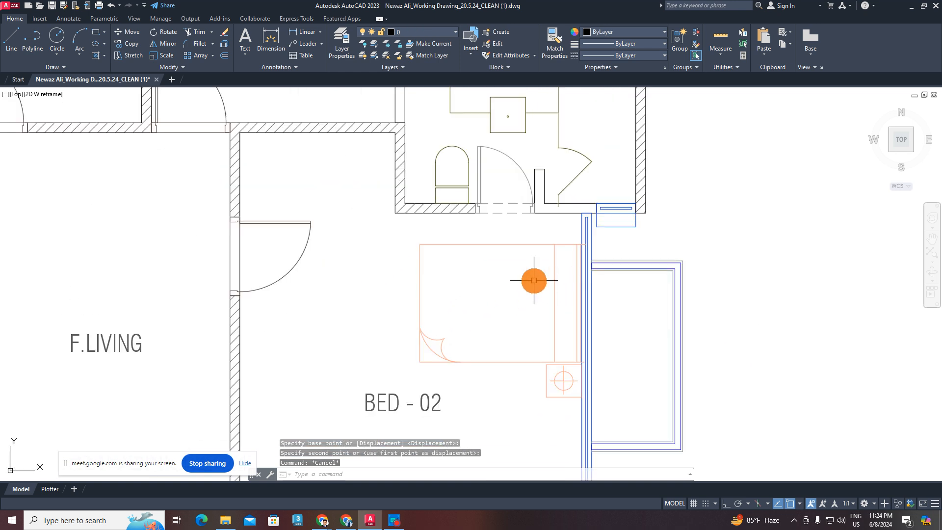
scroll(534, 279, down, 1)
scroll(427, 269, down, 4)
scroll(432, 275, up, 3)
middle_drag(433, 275, 430, 285)
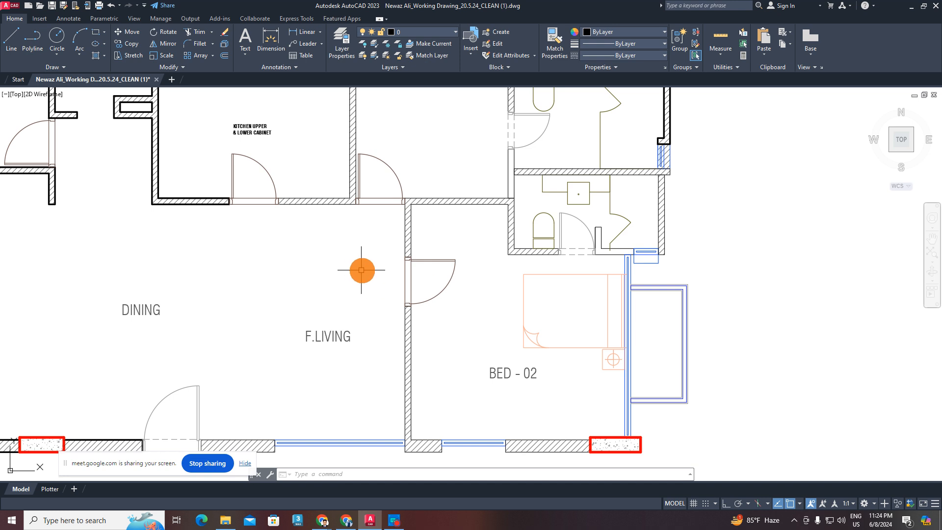
middle_drag(362, 270, 339, 290)
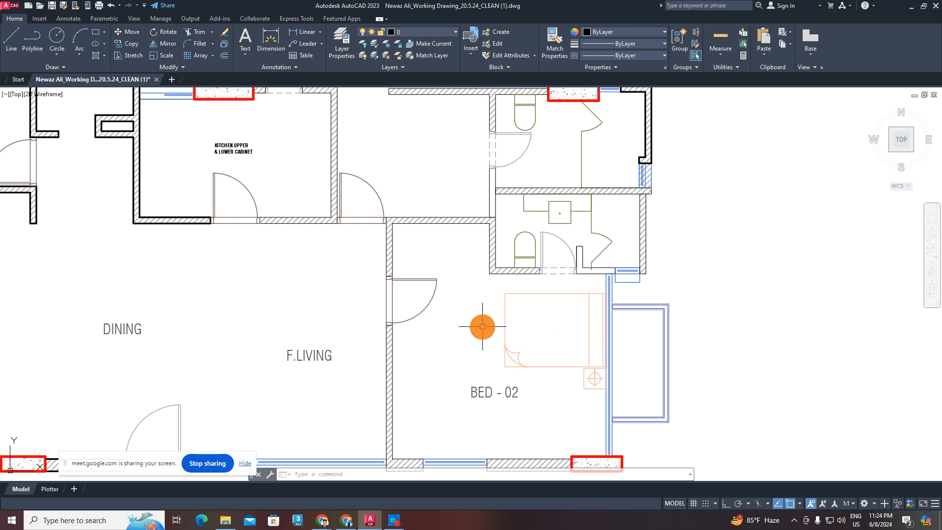
middle_drag(556, 334, 597, 285)
- Rotate the bed another quarter turn clockwise with ortho on, so its headboard faces the room's lower wall
click(598, 286)
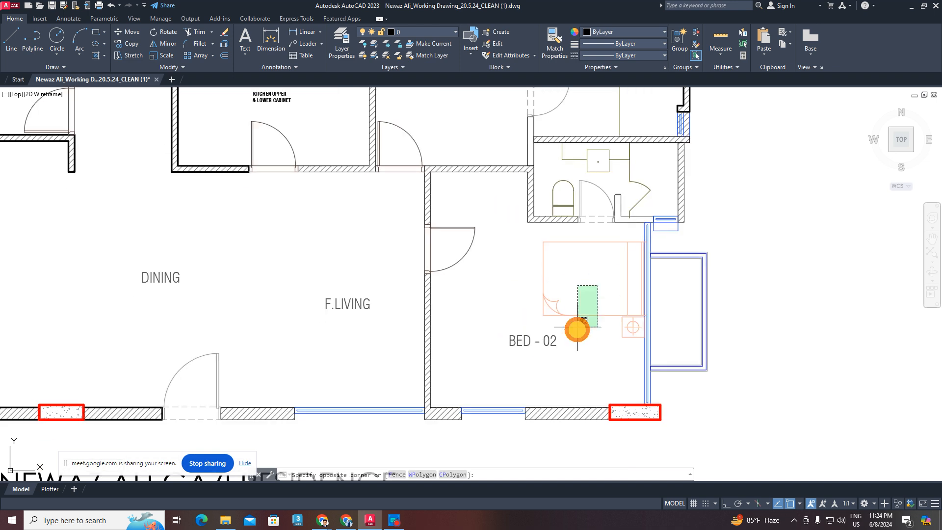
click(577, 330)
middle_drag(596, 336, 588, 350)
text(RO)
key(space)
click(612, 311)
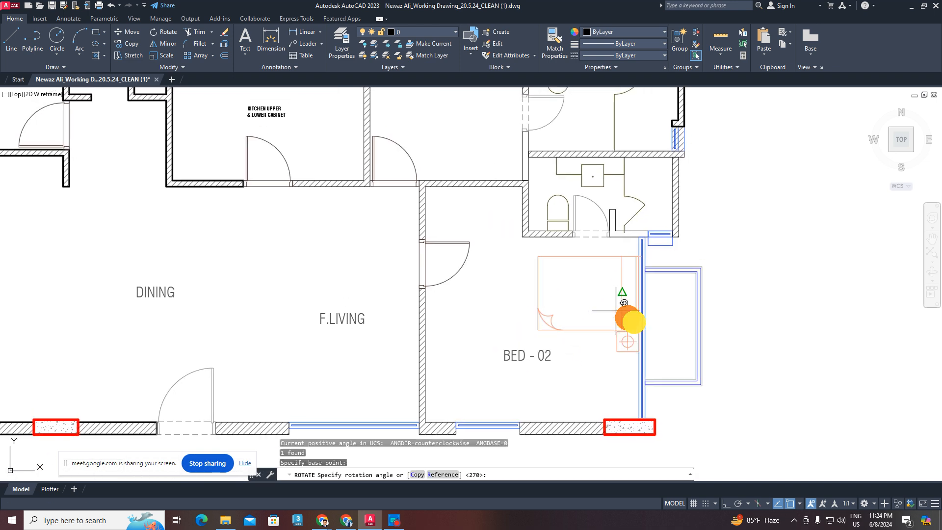
key(F8)
shift+click(696, 452)
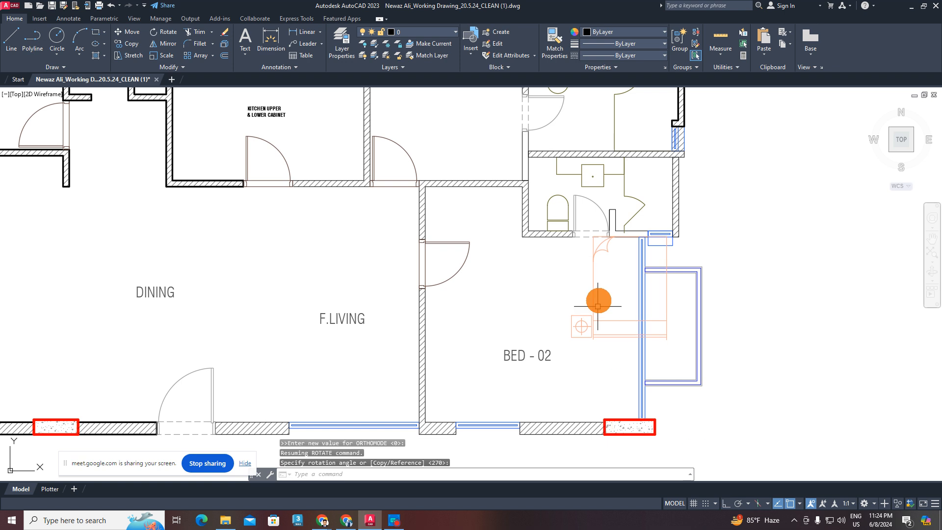
- Move the bed into the lower corner of BED - 02, headboard near the lower wall and side beside the balcony window
click(600, 300)
click(586, 310)
text(M)
key(space)
click(799, 285)
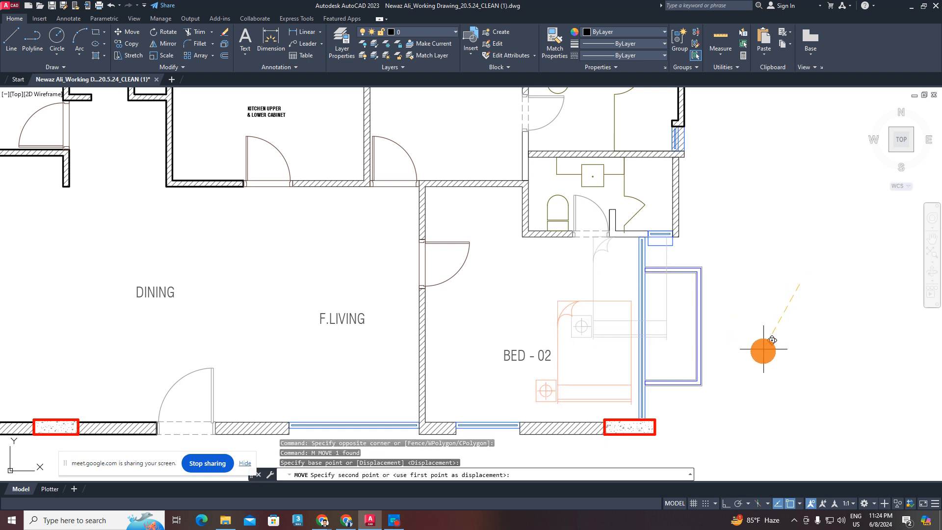
click(760, 356)
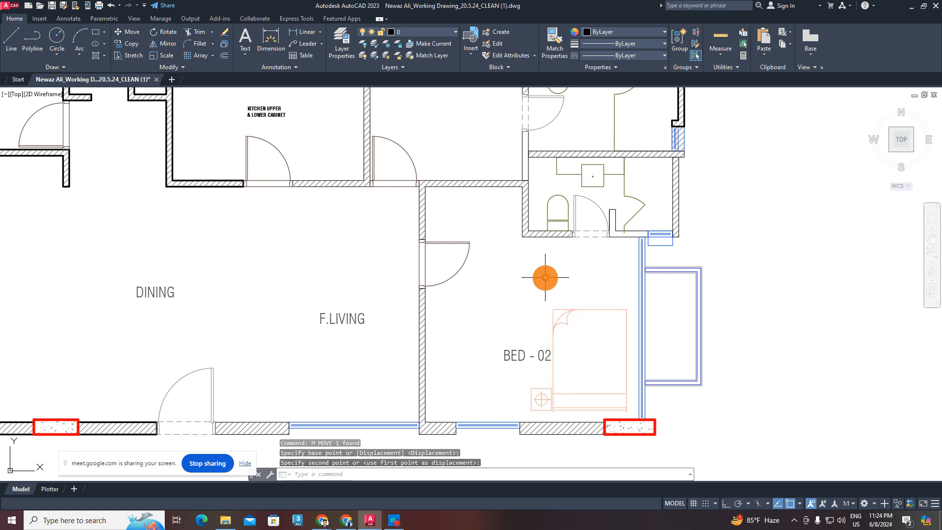
- Review the bed's new position in BED - 02 and the empty living and dining areas of the base plan
middle_drag(542, 278, 552, 266)
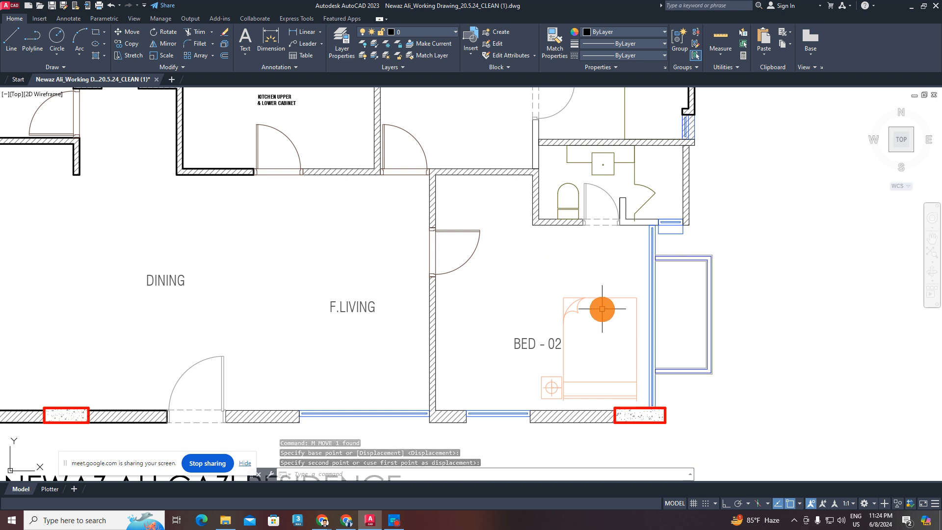
mouse_move(601, 307)
middle_down()
mouse_move(609, 278)
mouse_move(545, 323)
mouse_move(563, 324)
middle_up()
scroll(608, 278, down, 2)
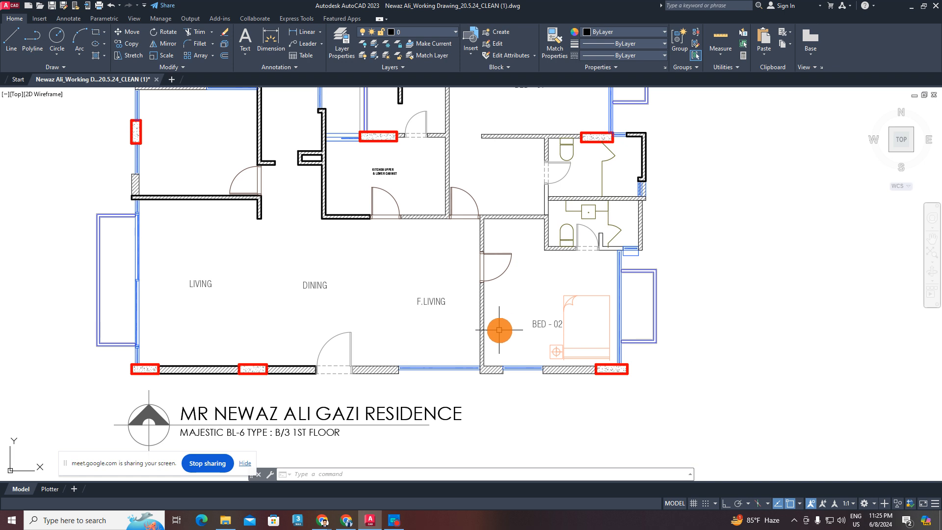
scroll(586, 322, up, 2)
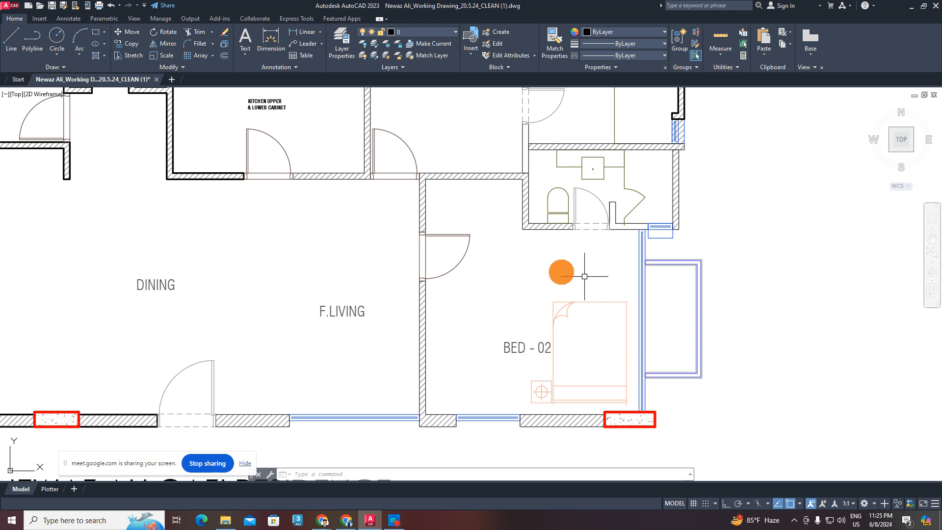
scroll(490, 352, down, 1)
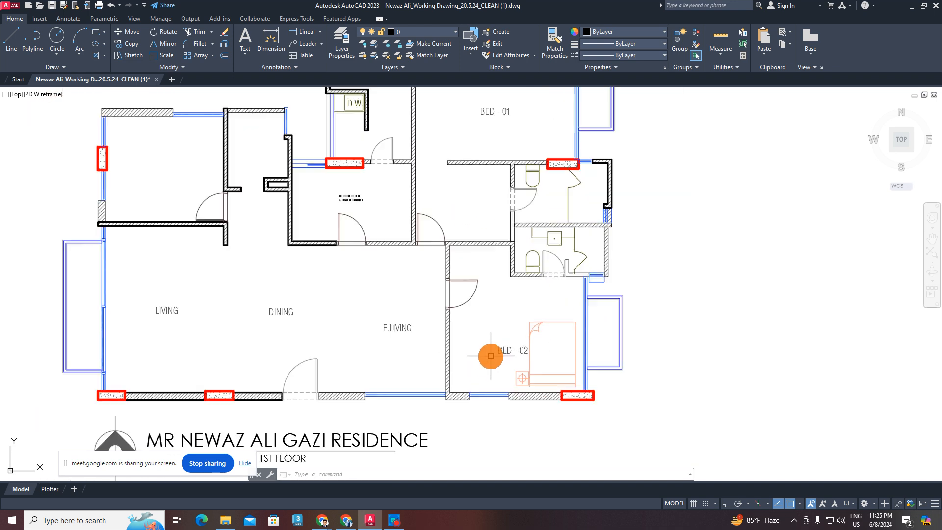
middle_drag(514, 354, 675, 349)
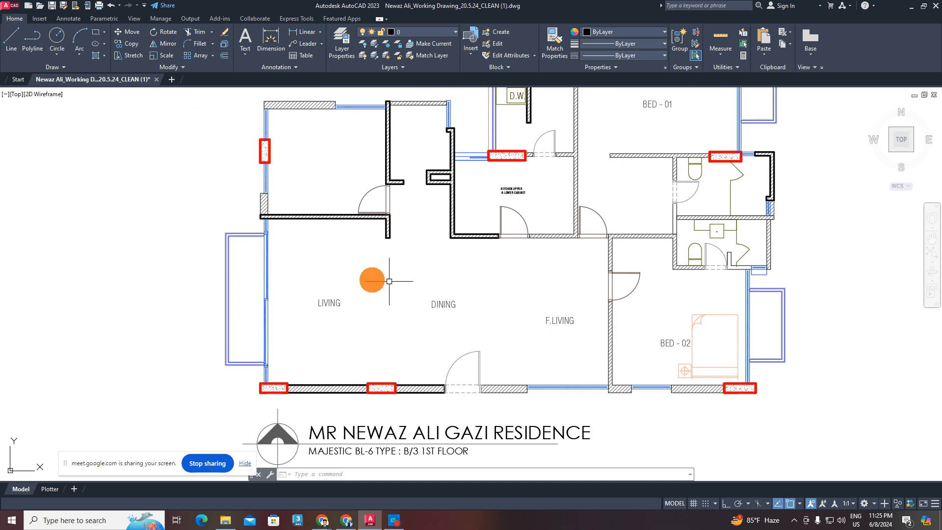
middle_drag(371, 275, 447, 278)
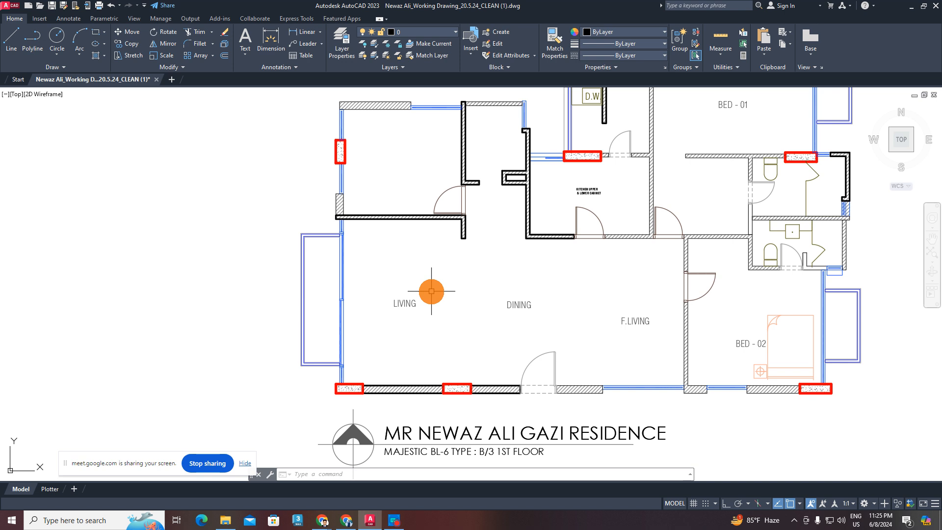
- Select the L-shaped sofa set and the single seat beside the curtain in the furnished plan's living room
scroll(431, 291, down, 4)
scroll(419, 332, up, 4)
scroll(419, 332, down, 7)
scroll(676, 319, up, 3)
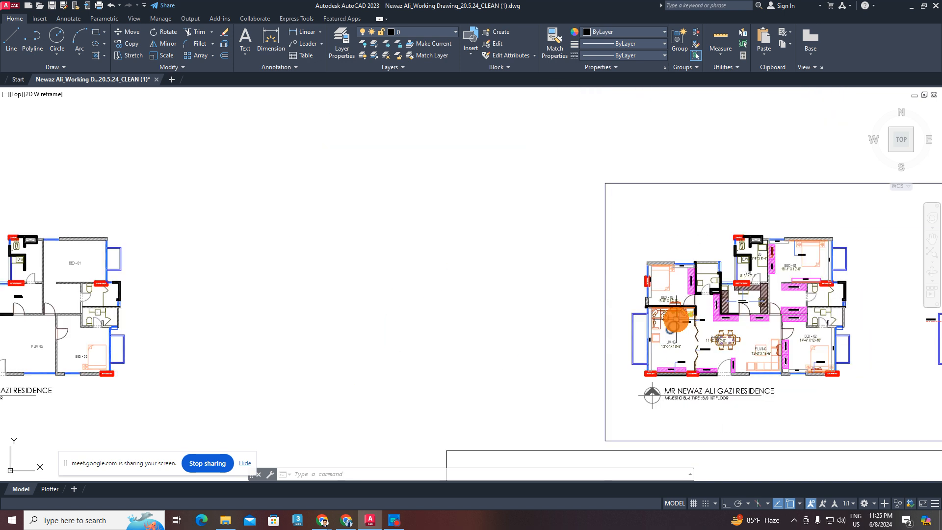
scroll(676, 319, up, 5)
click(677, 319)
click(540, 285)
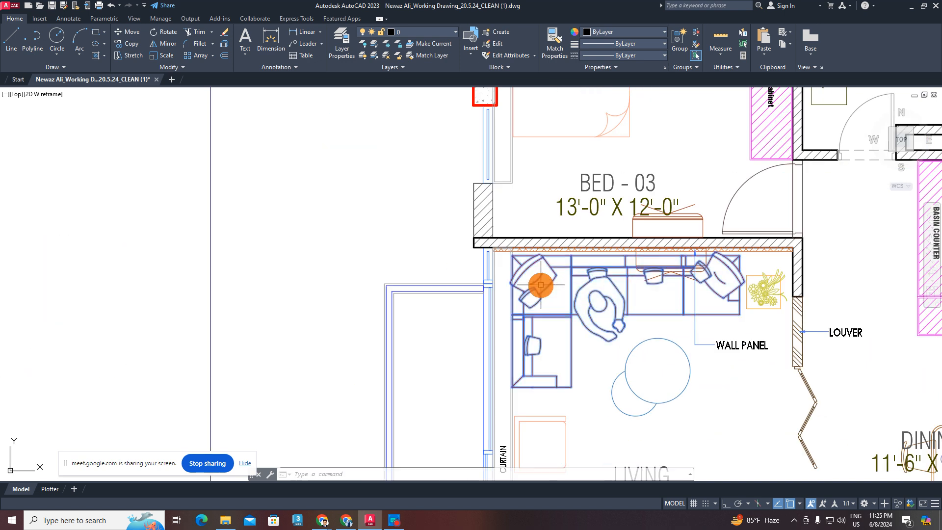
middle_drag(541, 325, 528, 265)
click(563, 344)
click(529, 427)
middle_drag(640, 323, 529, 379)
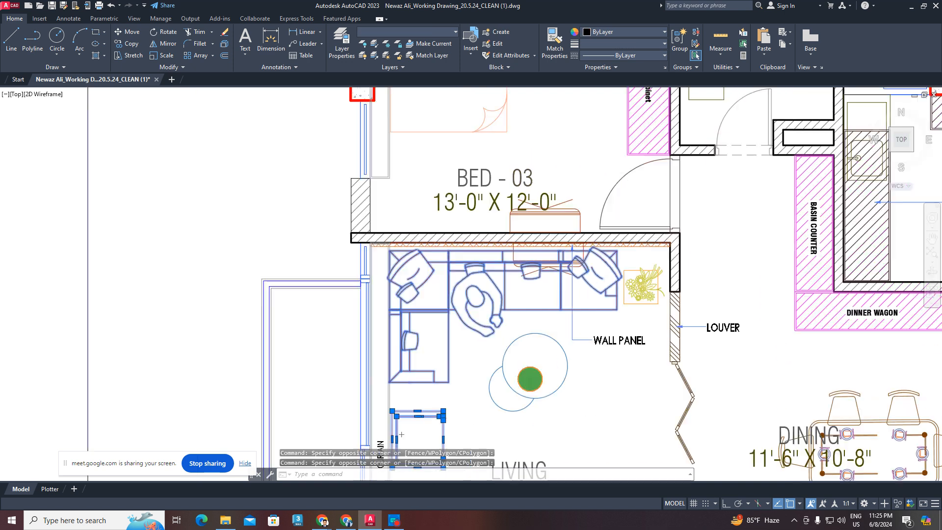
- Add the round coffee tables, wall-panel leader, wall-mounted unit, corner plant and wall panel to the living-room furniture selection
click(581, 416)
click(418, 264)
scroll(568, 265, up, 5)
middle_drag(524, 267, 539, 395)
click(586, 250)
scroll(530, 273, down, 2)
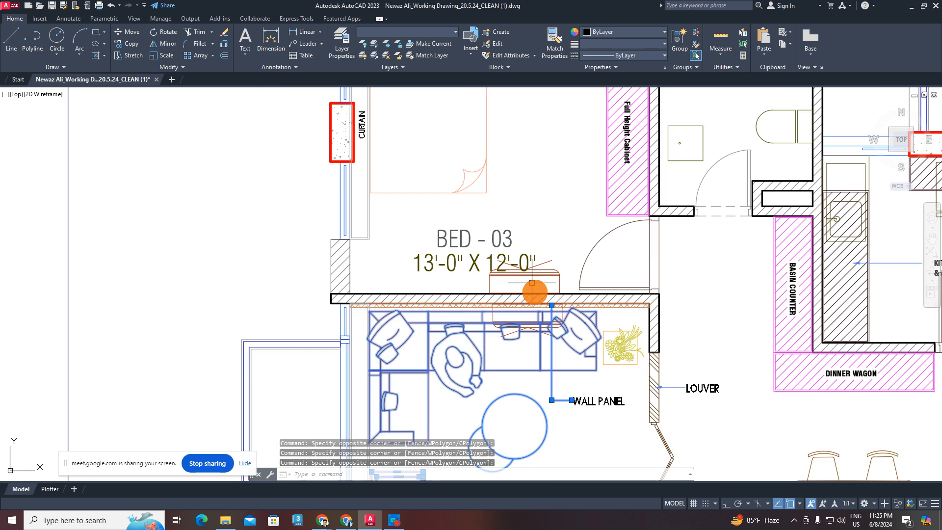
middle_drag(584, 337, 641, 280)
scroll(684, 266, up, 1)
scroll(656, 260, up, 2)
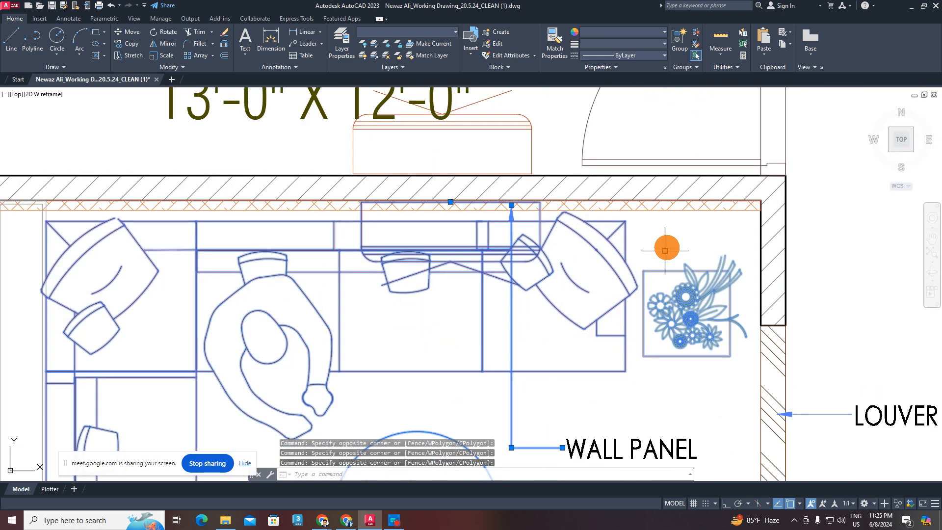
click(667, 243)
click(620, 207)
scroll(591, 239, down, 4)
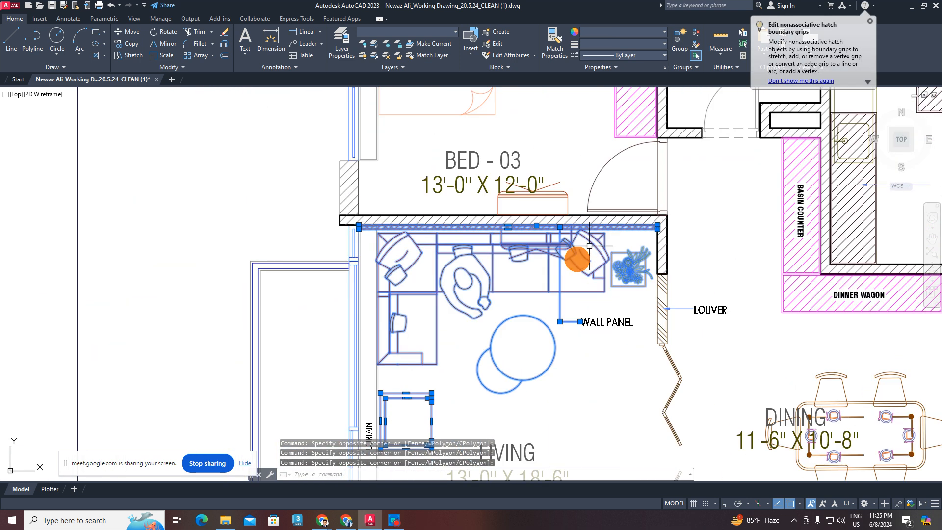
- Copy the selected living-room furniture and paste it in the empty space beside the base plan's living room
key(ctrl+c)
key(ctrl+v)
scroll(378, 298, down, 8)
scroll(383, 296, down, 2)
middle_drag(344, 314, 818, 291)
scroll(422, 297, up, 5)
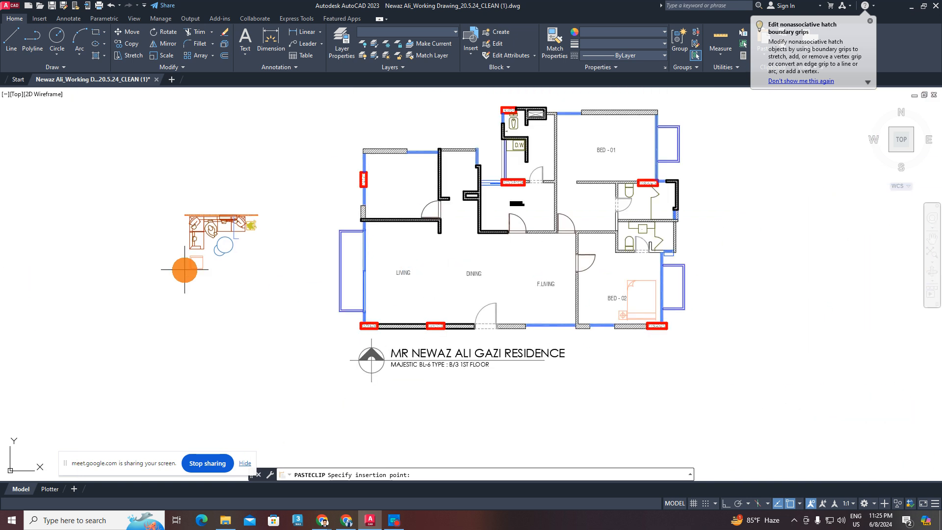
click(229, 279)
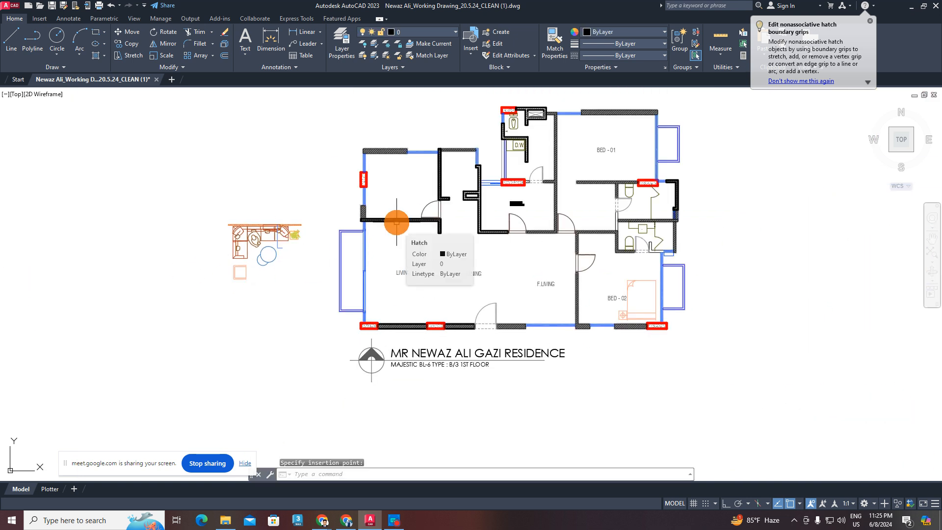
- Delete the wall-mounted unit overlapping the sofa at the wall panel in the pasted furniture set
scroll(329, 230, up, 2)
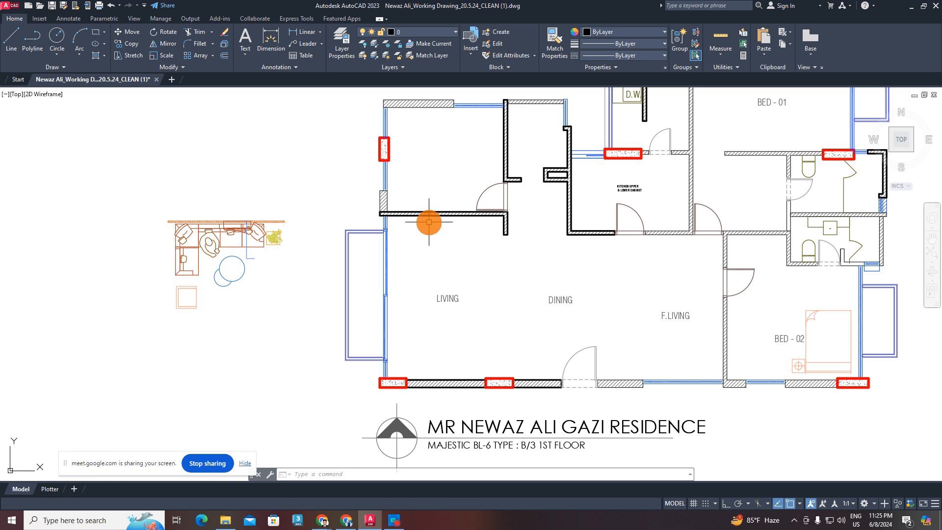
scroll(457, 221, up, 2)
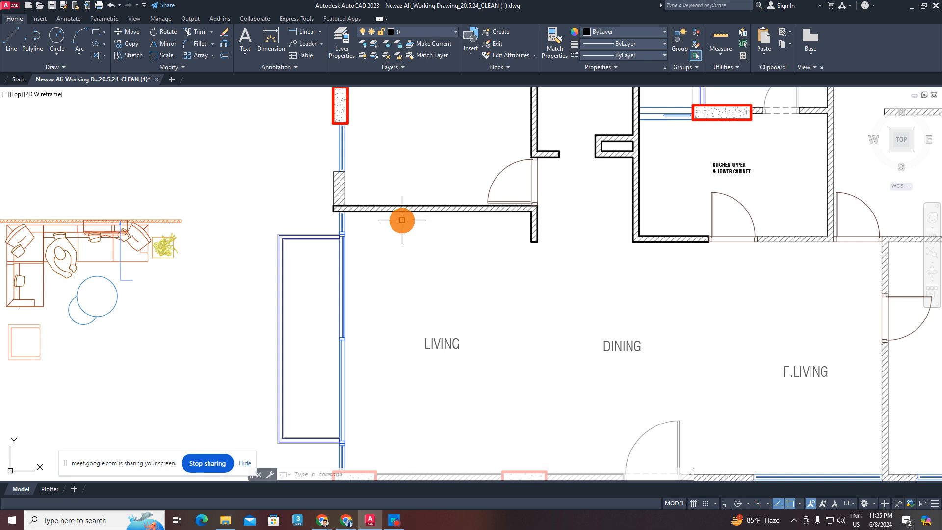
scroll(402, 219, down, 3)
scroll(346, 242, up, 3)
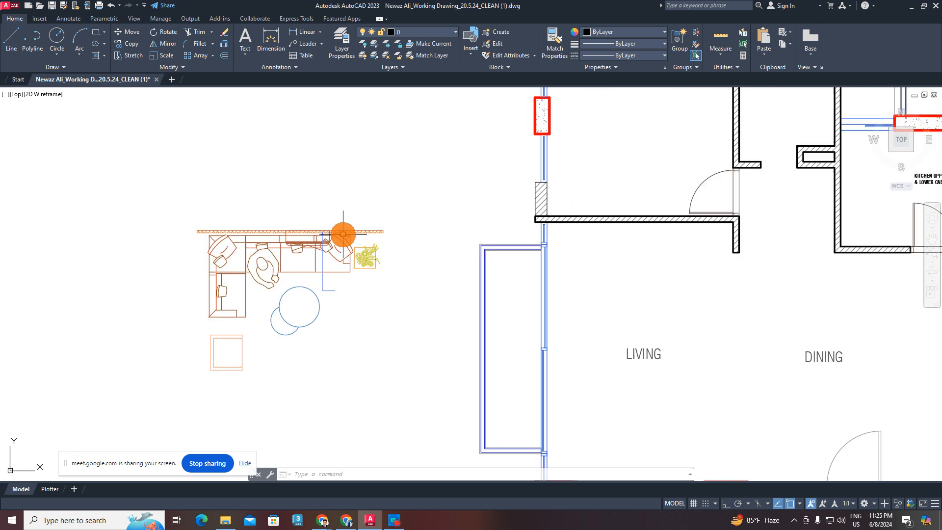
middle_drag(342, 234, 458, 232)
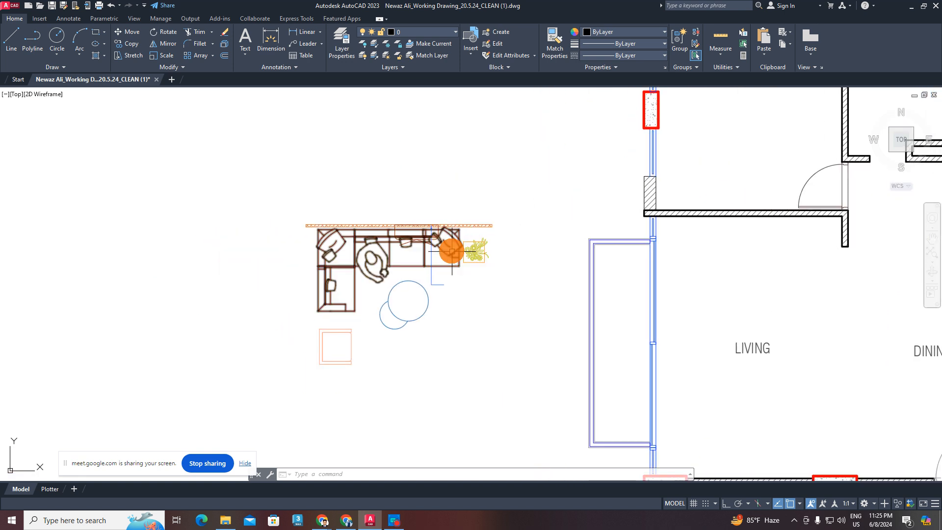
scroll(452, 251, up, 5)
click(421, 217)
key(Delete)
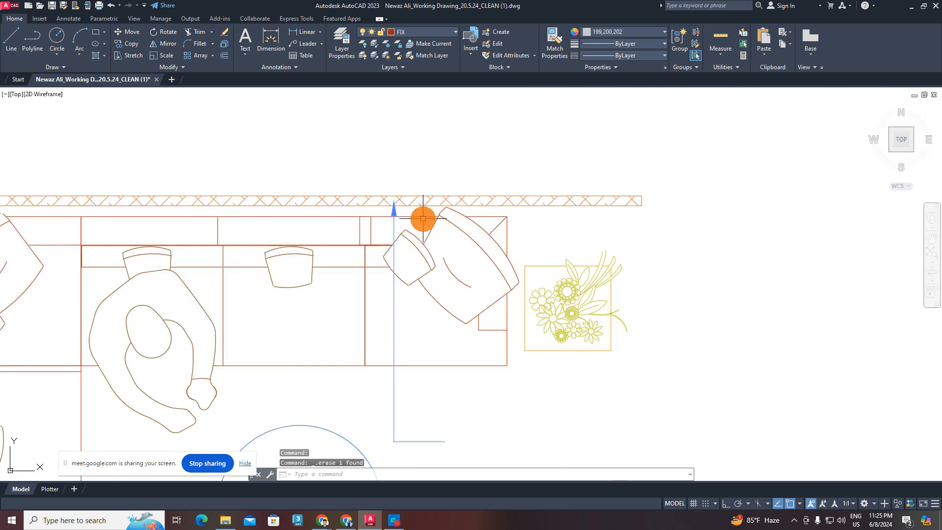
scroll(453, 240, down, 1)
click(600, 178)
click(523, 233)
key(Escape)
- Draw a vertical line about 19'-11" long between living and dining, from the short wall's lower end past the lower wall
scroll(523, 234, down, 3)
mouse_move(488, 251)
middle_down()
mouse_move(554, 267)
mouse_move(369, 222)
middle_up()
middle_drag(501, 314, 491, 345)
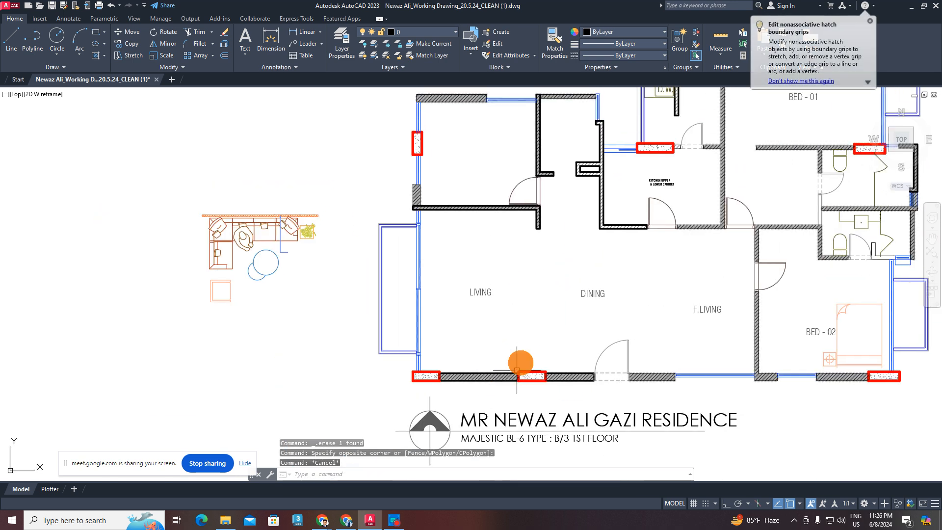
text(l)
key(Return)
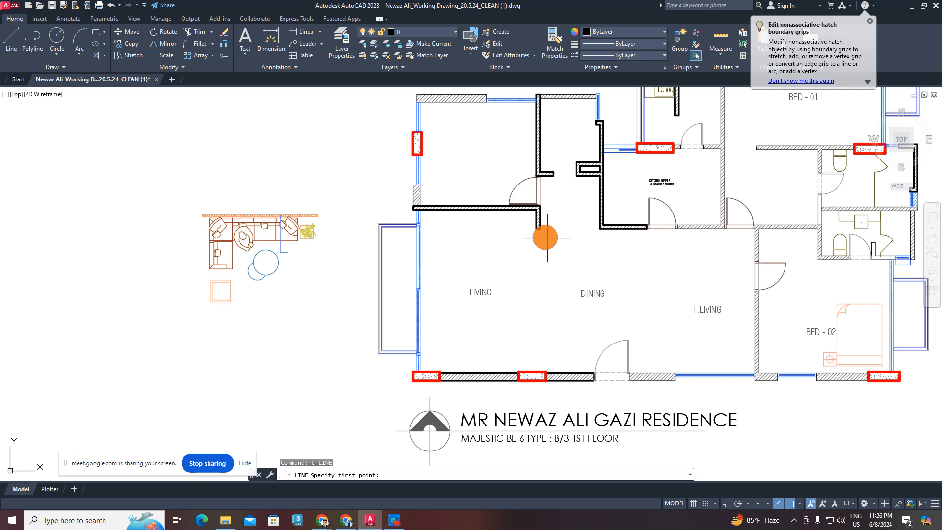
click(542, 232)
middle_drag(540, 364, 558, 292)
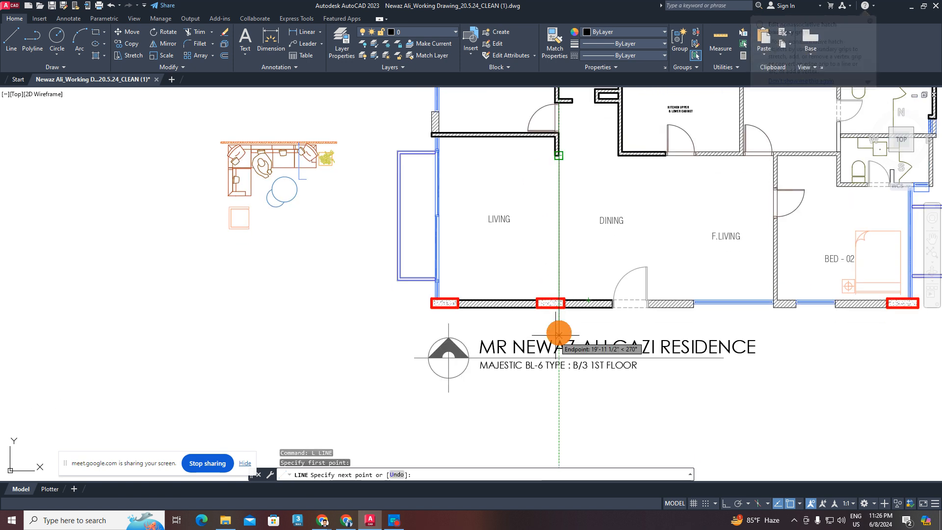
click(558, 335)
middle_drag(566, 233, 569, 284)
key(Escape)
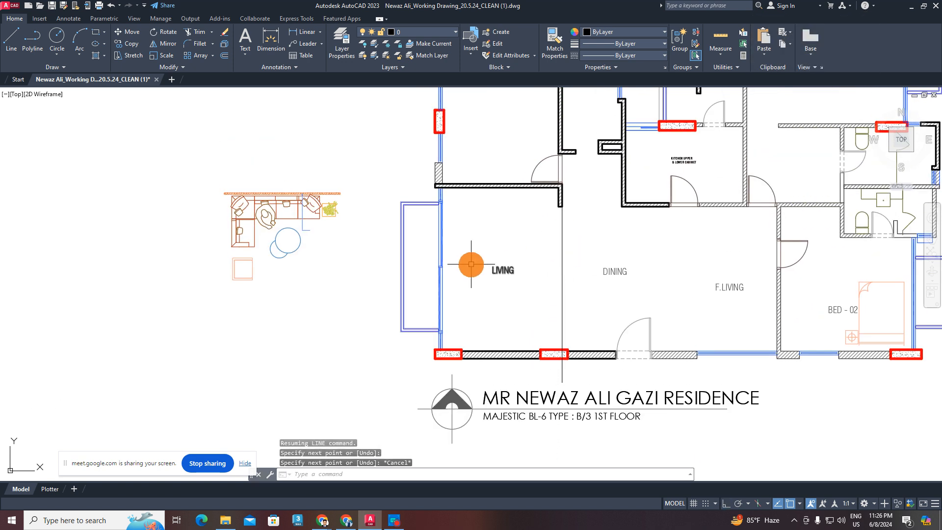
- Draw a 10" line along the living room's upper wall from the window's inner face, continuing straight down about 19'-9" past the lower wall
middle_drag(469, 274, 471, 309)
scroll(461, 244, up, 2)
middle_drag(433, 220, 432, 195)
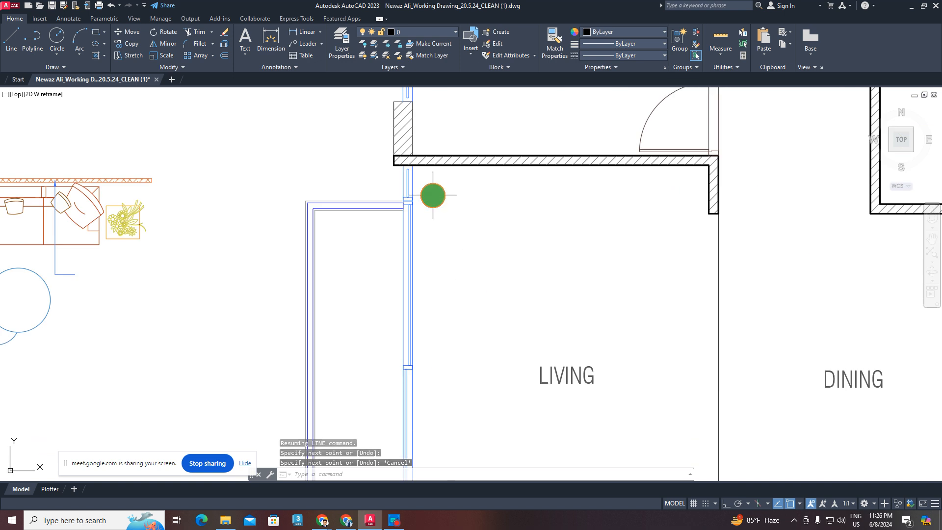
text(l)
key(Return)
scroll(422, 175, up, 2)
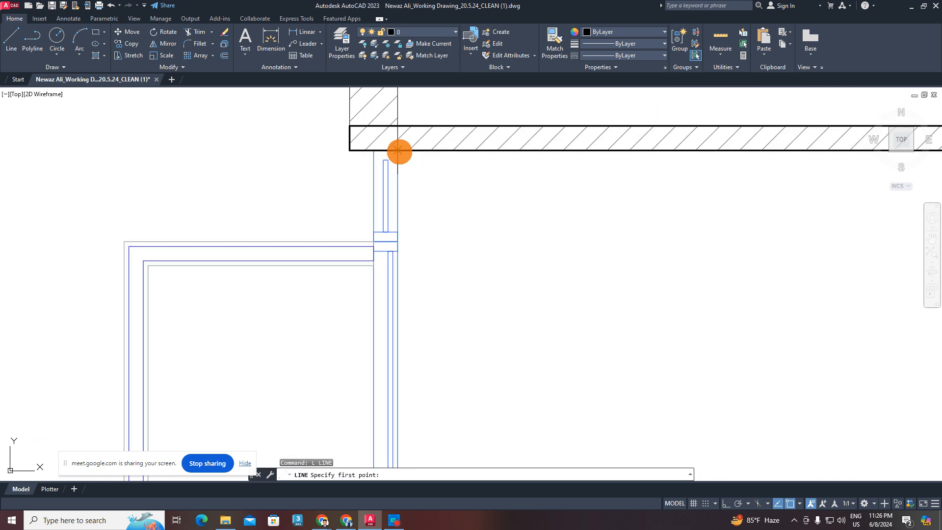
click(398, 150)
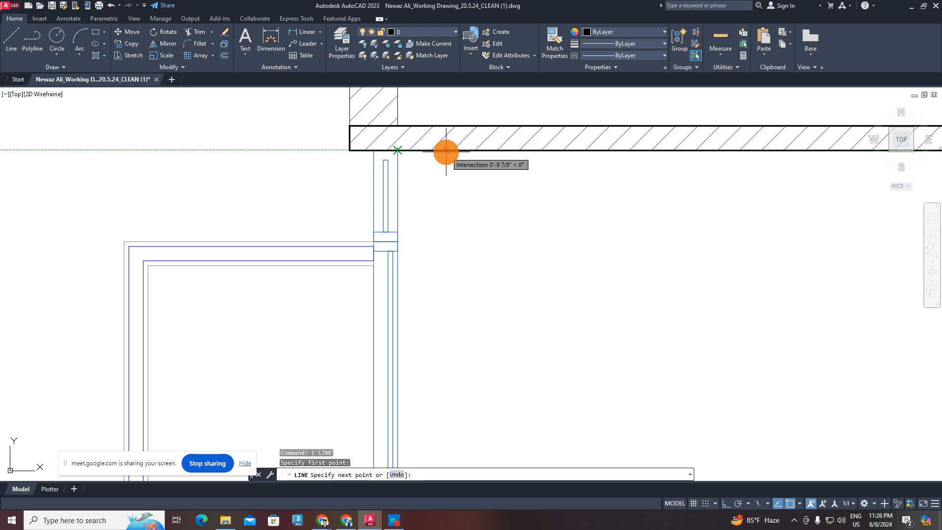
text(10)
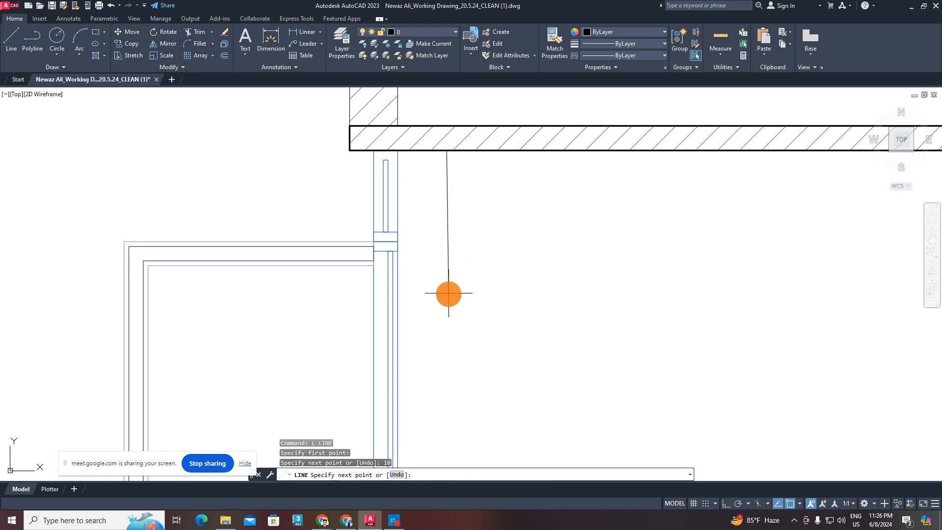
key(Return)
scroll(446, 290, down, 5)
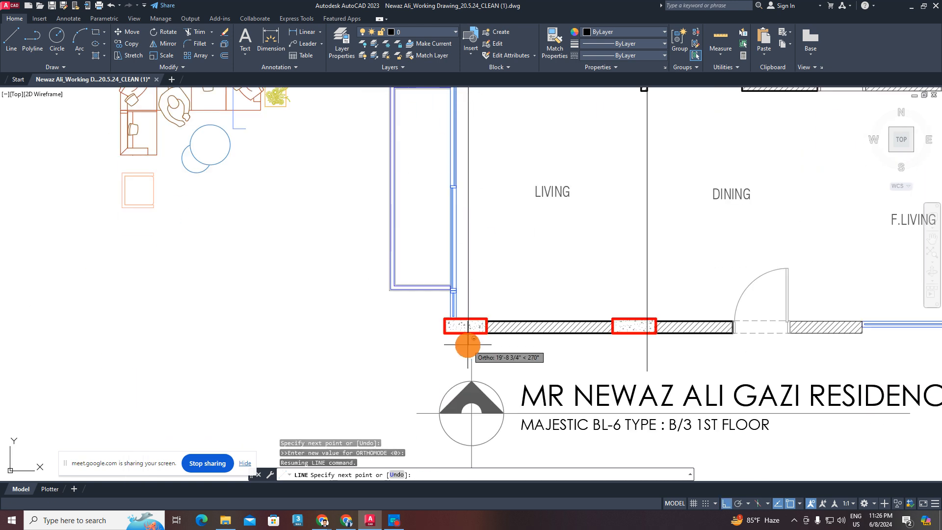
shift+click(469, 345)
key(Escape)
- Measure the gap between the living-room window's inner face and the new vertical line
middle_drag(470, 140, 473, 202)
click(304, 31)
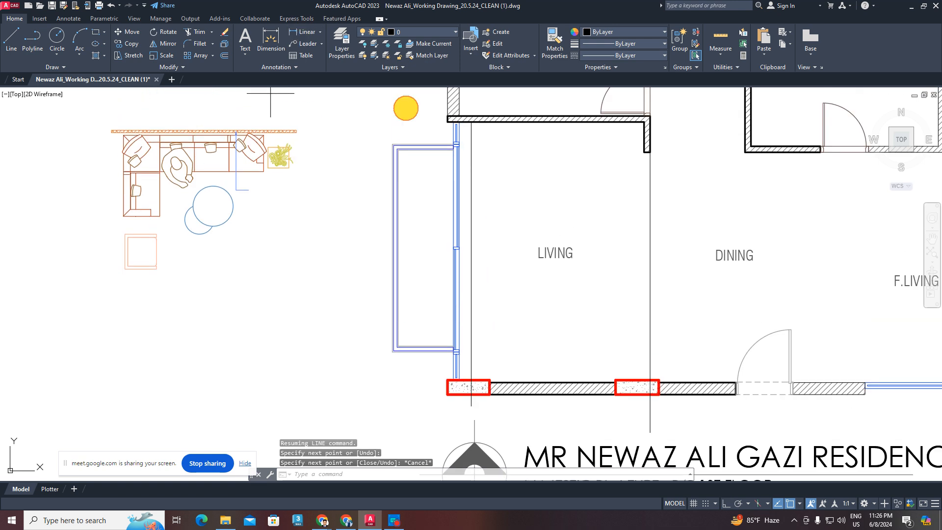
scroll(474, 115, up, 6)
click(411, 143)
click(460, 144)
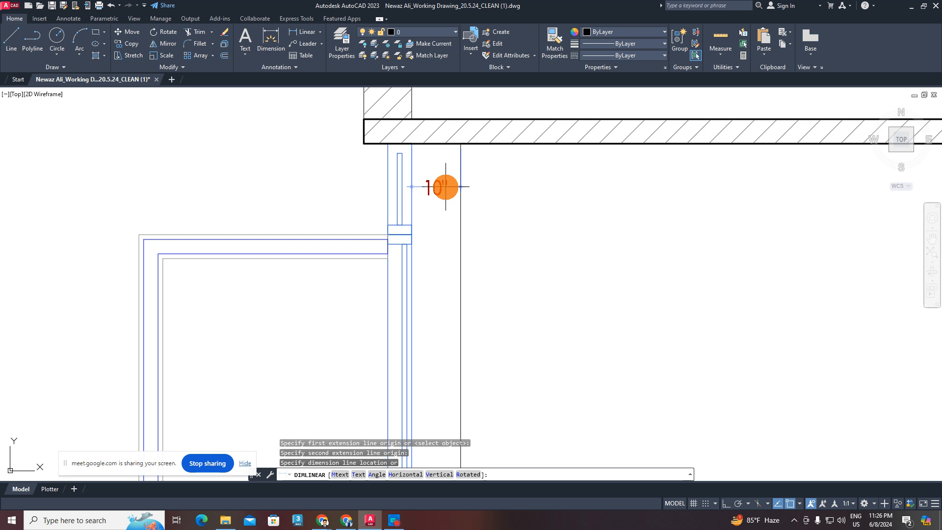
key(Escape)
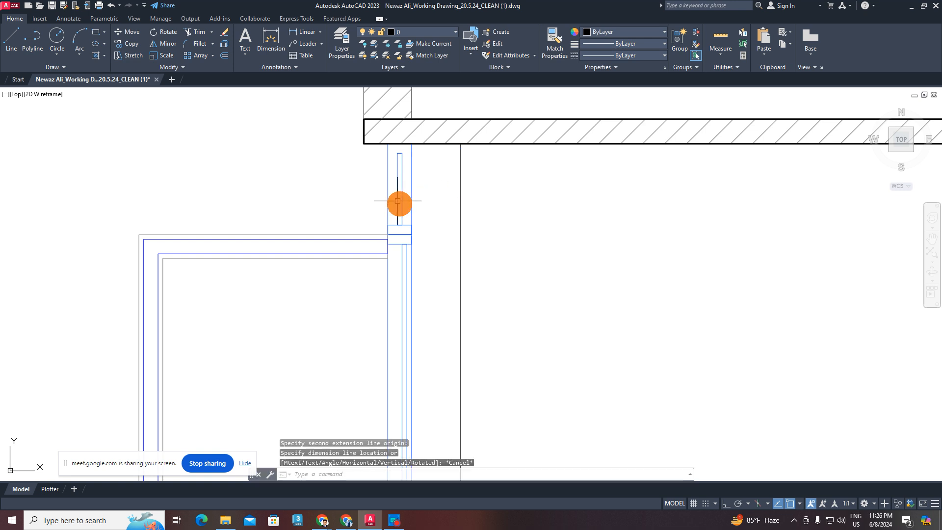
- Draw a rectangle along the living-room window, from the upper wall corner to where the vertical line meets the lower column
scroll(398, 204, down, 4)
middle_drag(427, 238, 442, 202)
key(Escape)
key(Escape)
text(r)
key(Escape)
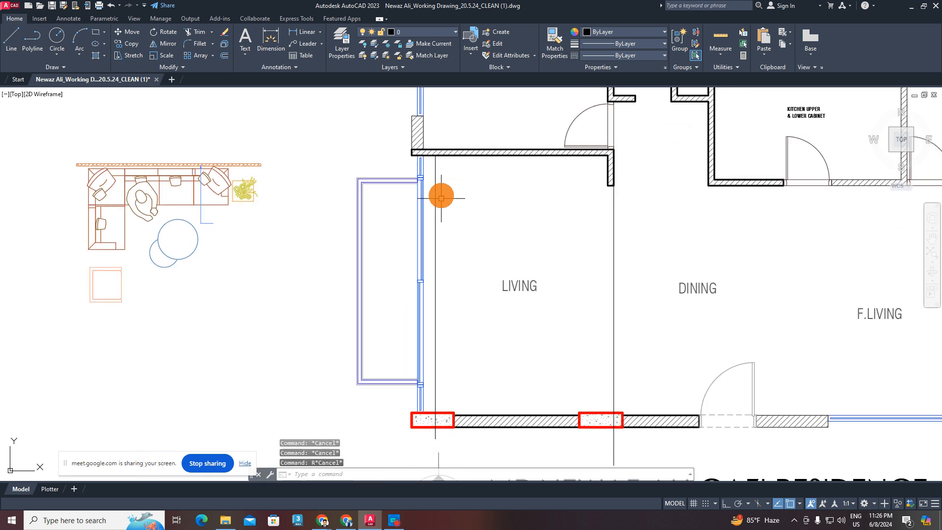
text(r)
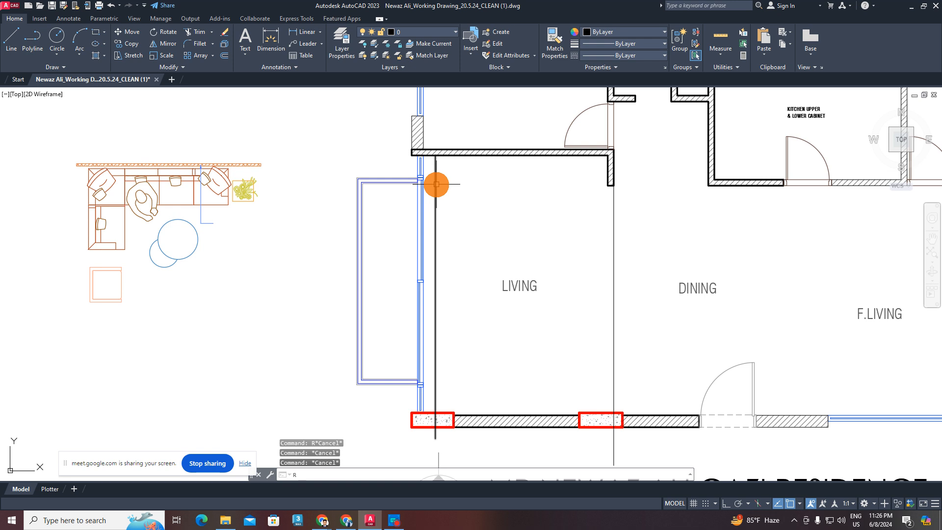
text(ec)
key(Return)
scroll(424, 163, up, 4)
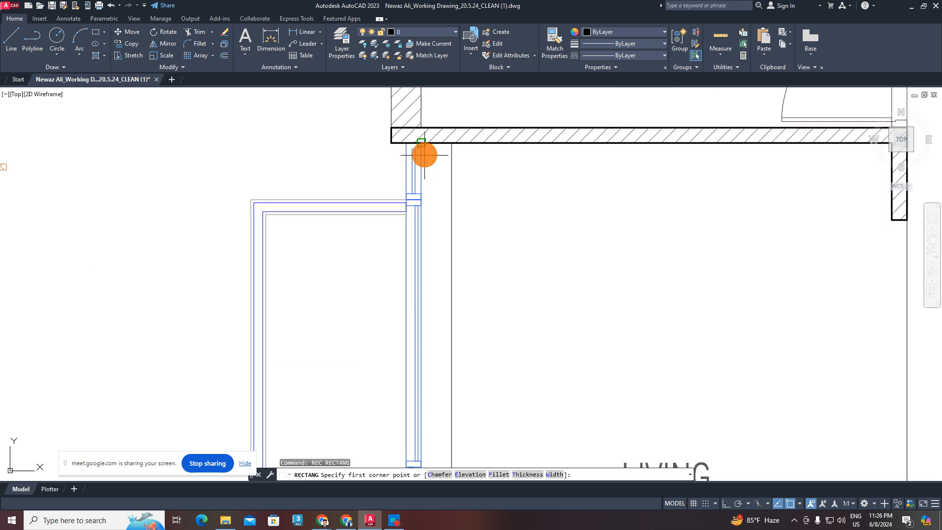
click(104, 32)
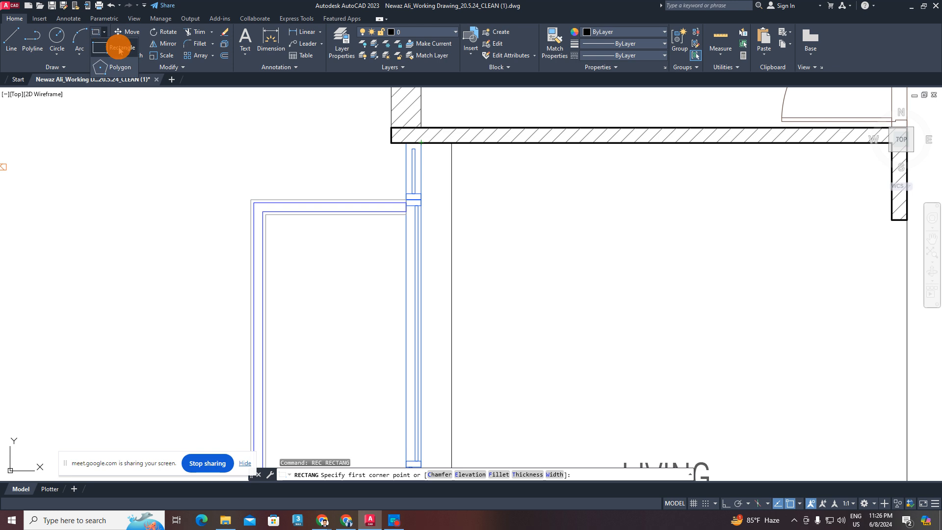
click(421, 143)
scroll(508, 270, down, 2)
middle_drag(524, 412, 519, 281)
scroll(485, 328, up, 3)
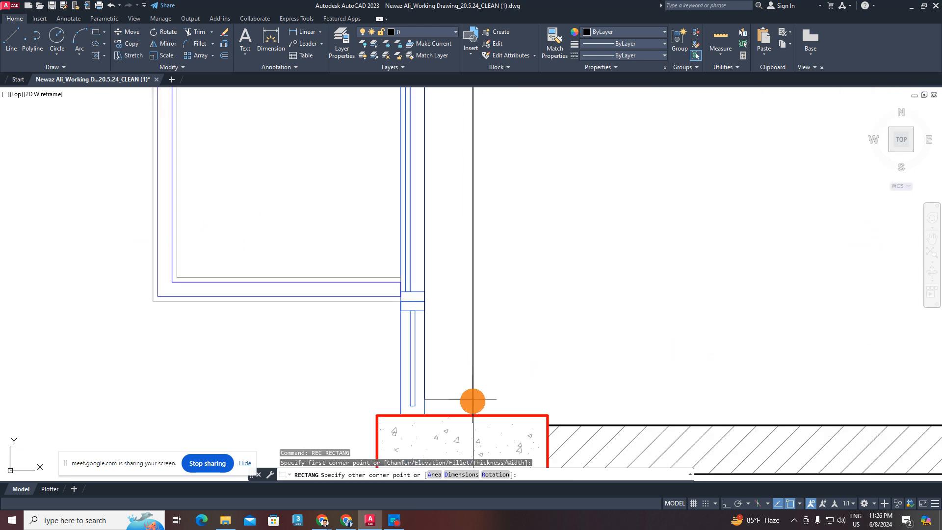
key(Escape)
- Delete the vertical construction line that runs through the lower column beside the living-room window
middle_drag(473, 414, 456, 236)
click(458, 332)
click(384, 286)
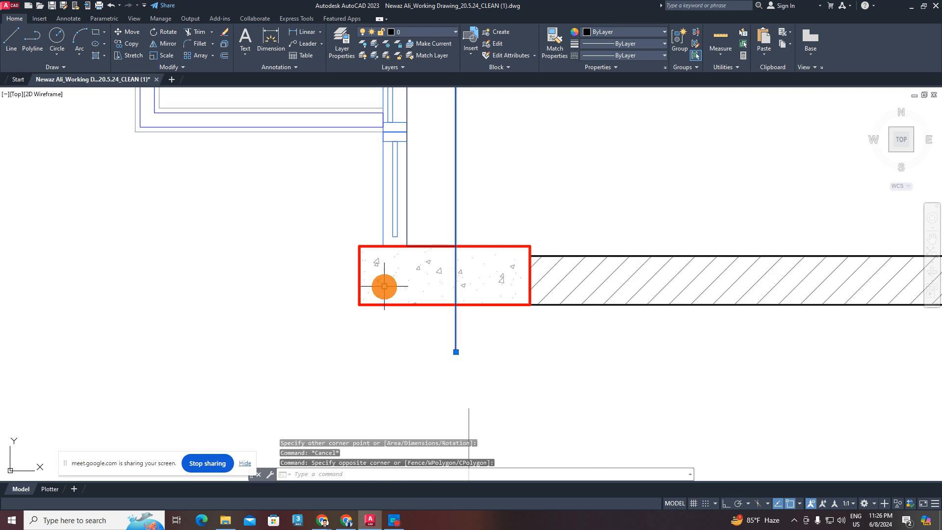
key(Delete)
scroll(452, 279, down, 5)
scroll(455, 232, up, 1)
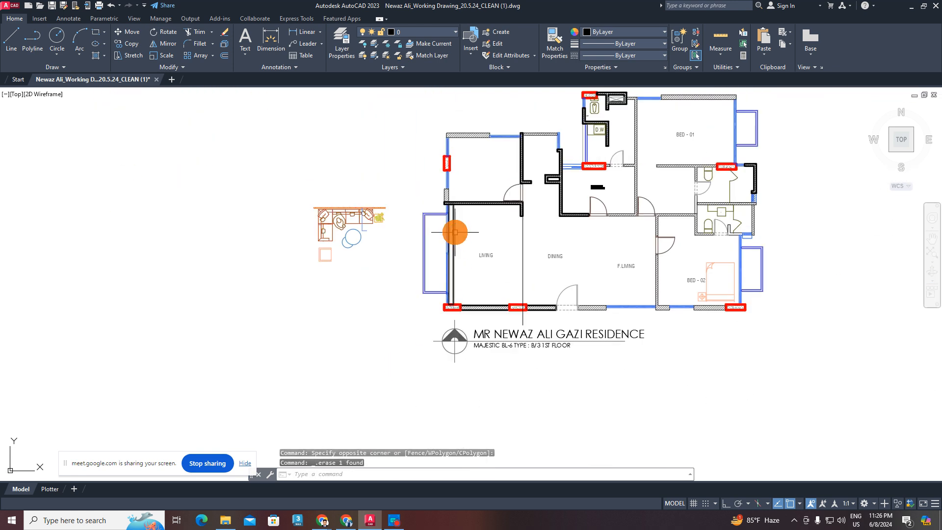
scroll(455, 232, up, 5)
click(471, 206)
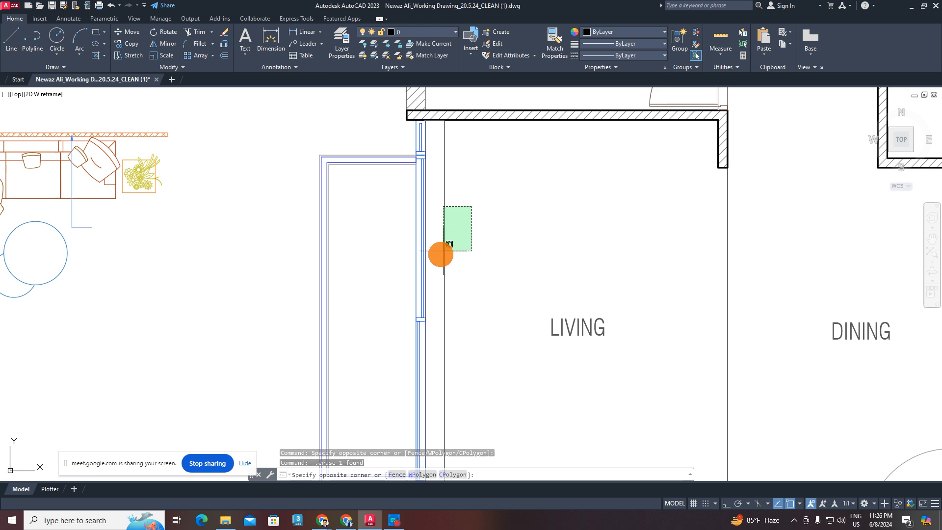
key(Escape)
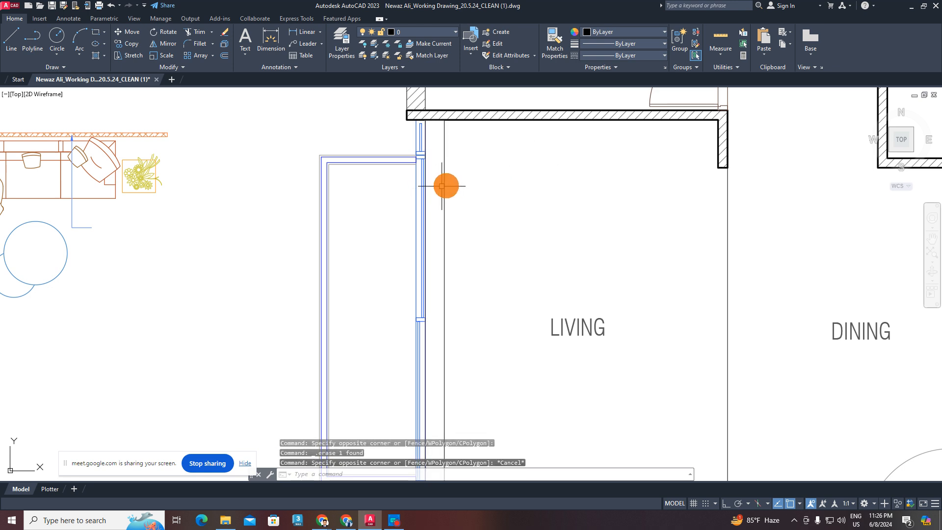
scroll(452, 183, down, 4)
key(Escape)
key(Escape)
key(Escape)
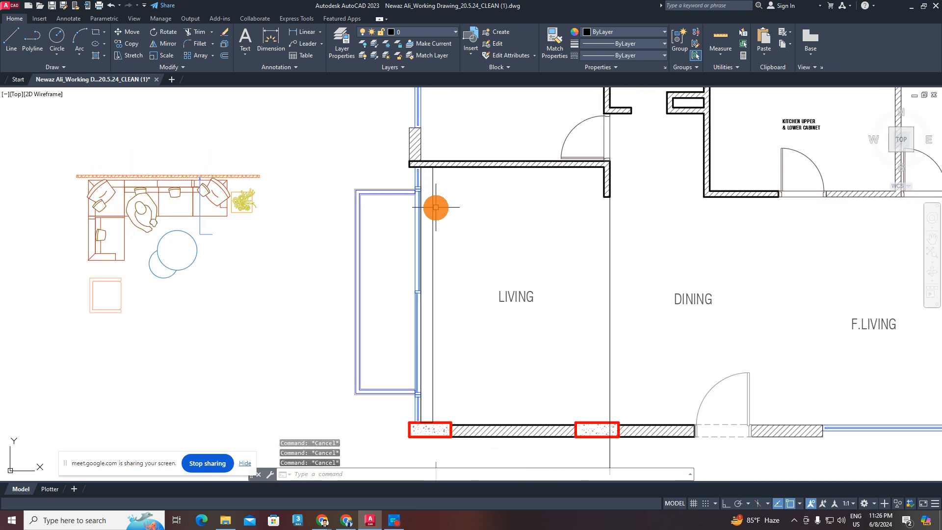
scroll(429, 211, up, 2)
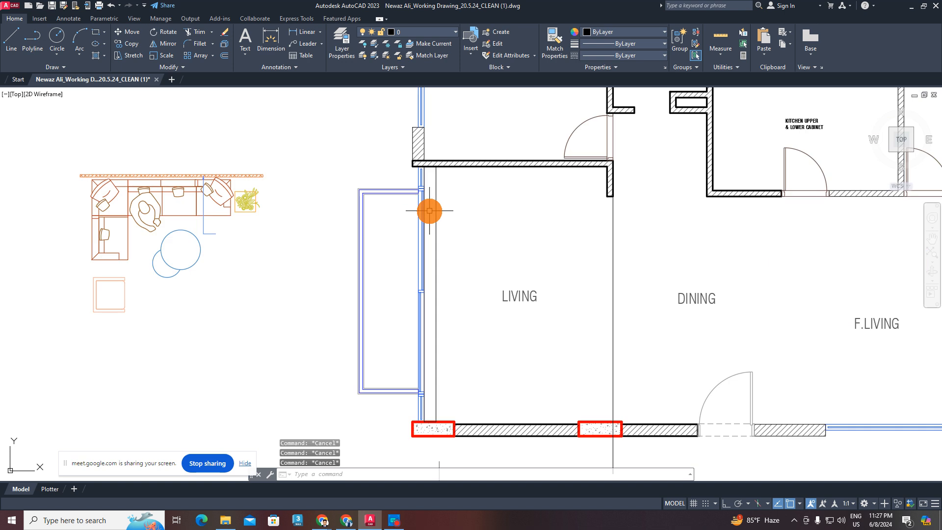
- Hatch the narrow curtain strip between the living-room window and the vertical line beside it, at scale 1
middle_drag(440, 222, 443, 235)
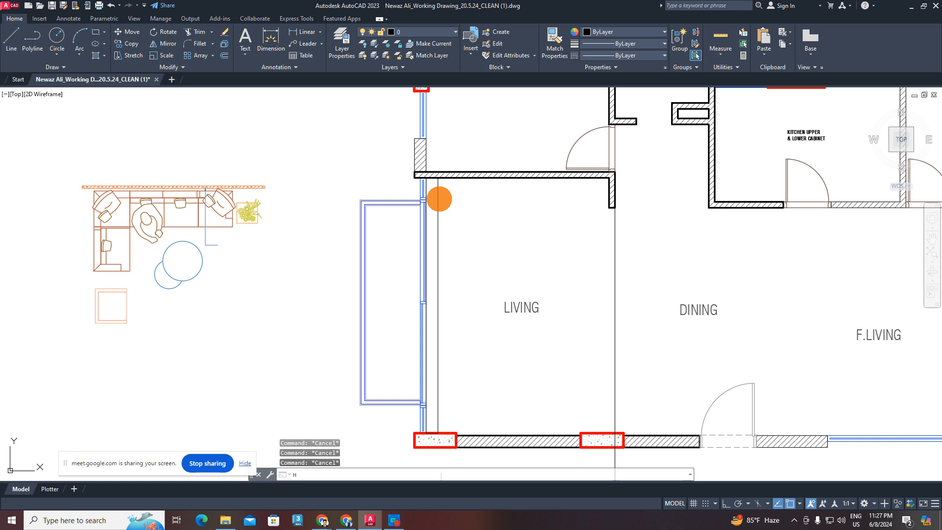
key(Return)
scroll(439, 199, up, 2)
click(426, 200)
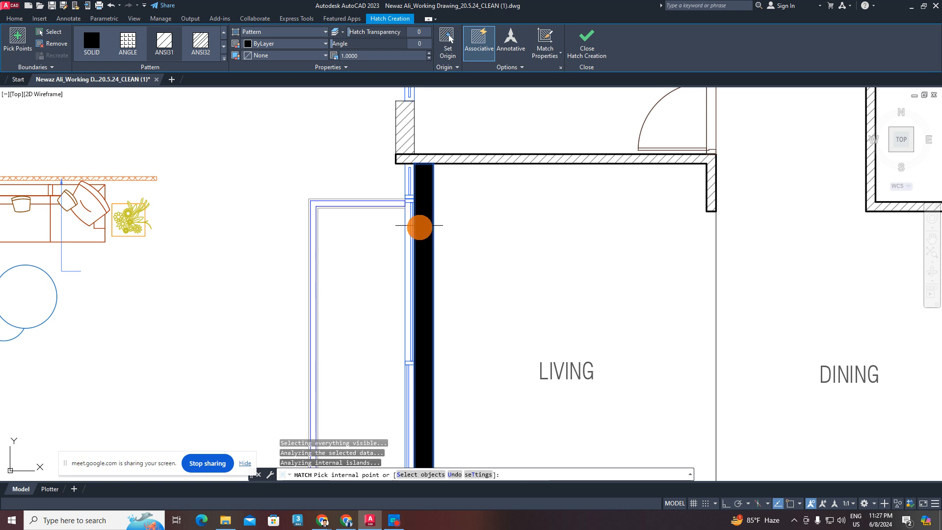
scroll(419, 227, down, 2)
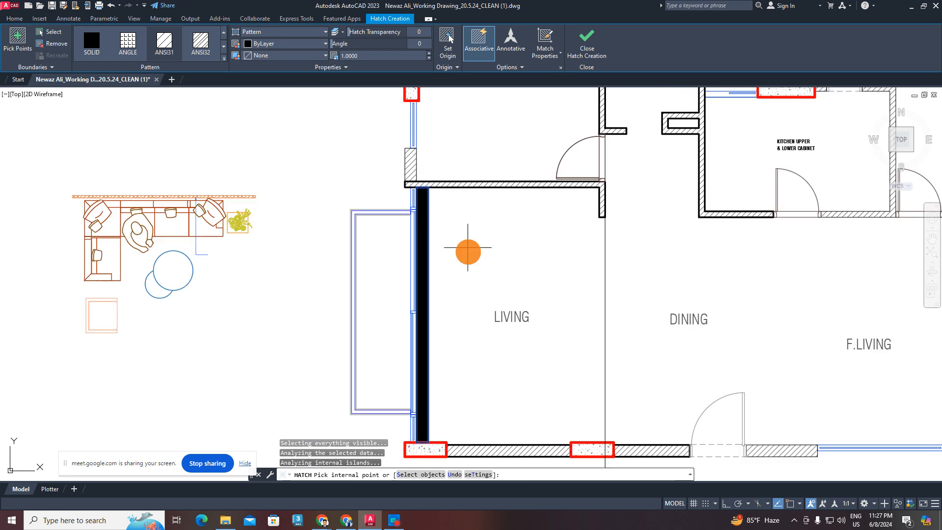
scroll(392, 233, down, 4)
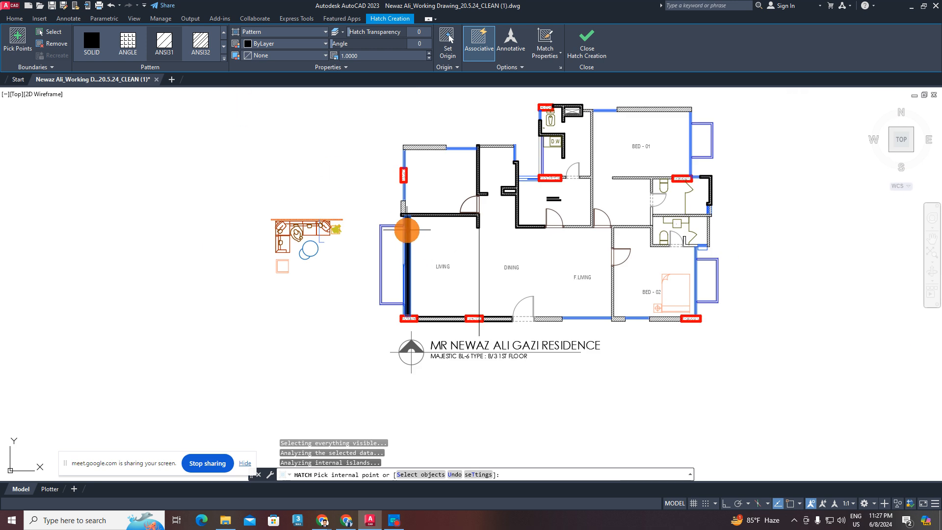
key(Escape)
scroll(407, 230, up, 4)
click(407, 227)
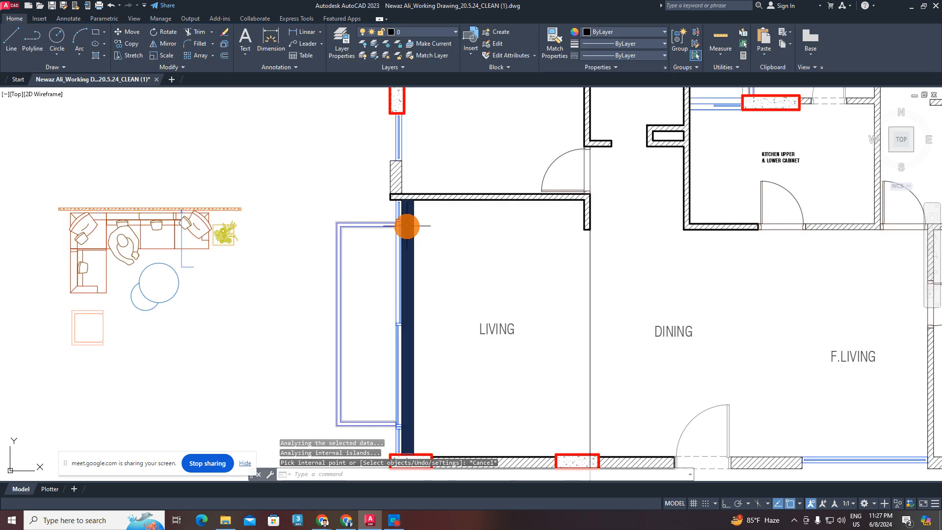
text(H)
key(Return)
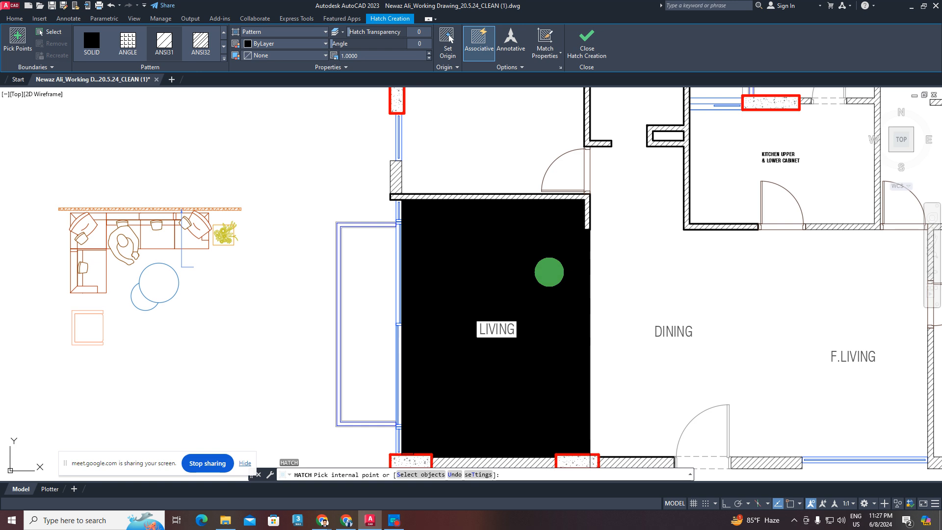
middle_drag(549, 271, 546, 331)
middle_drag(409, 309, 418, 234)
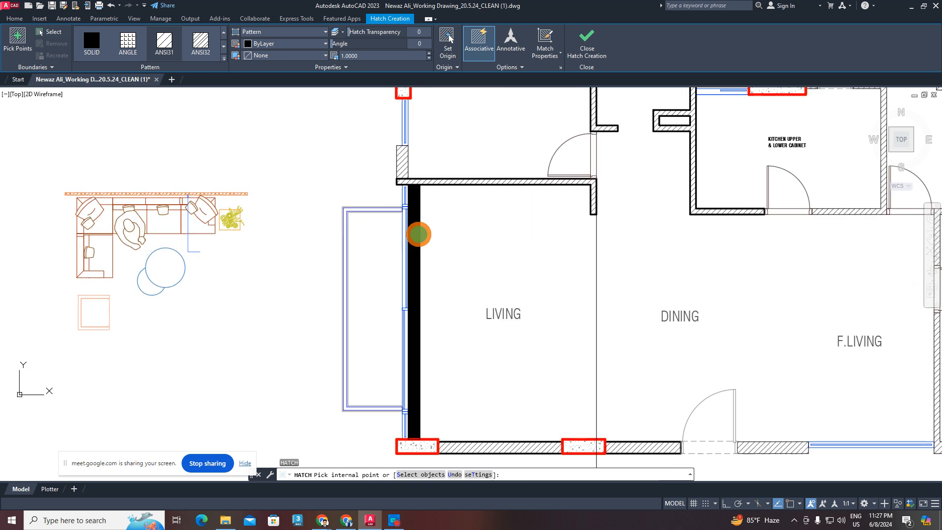
scroll(418, 220, up, 1)
middle_drag(436, 188, 453, 254)
key(Escape)
key(Escape)
- Delete the dense black hatch from the curtain strip along the living-room window
click(430, 249)
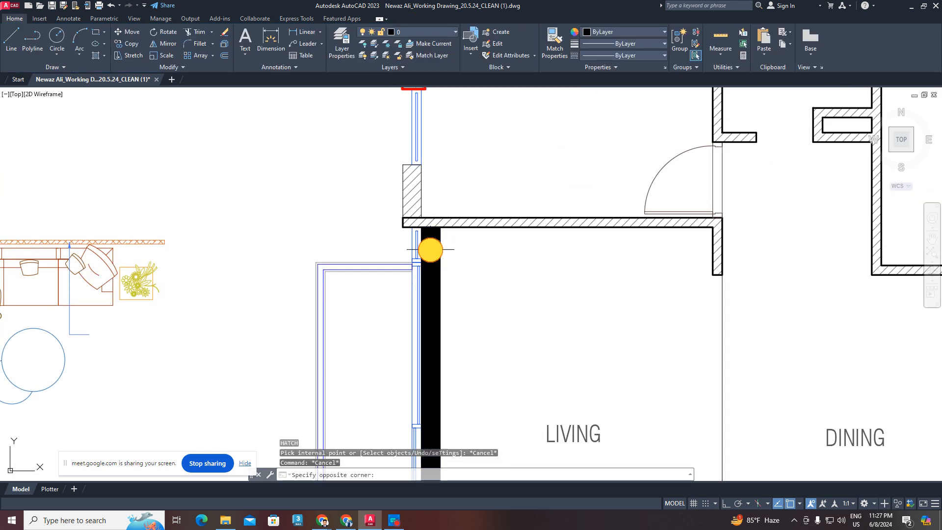
click(430, 250)
key(Delete)
key(Escape)
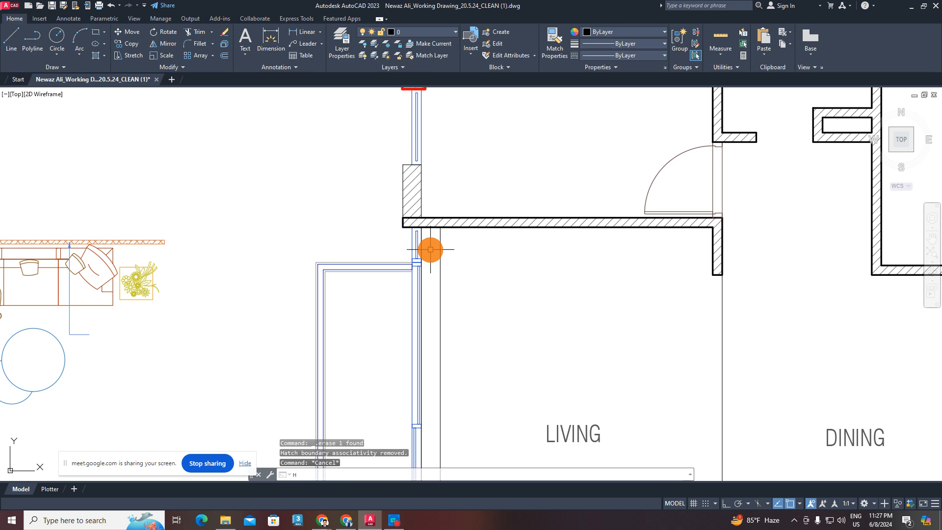
- Start a new hatch and pick the inside of the empty curtain strip beside the living-room window as its area
key(Return)
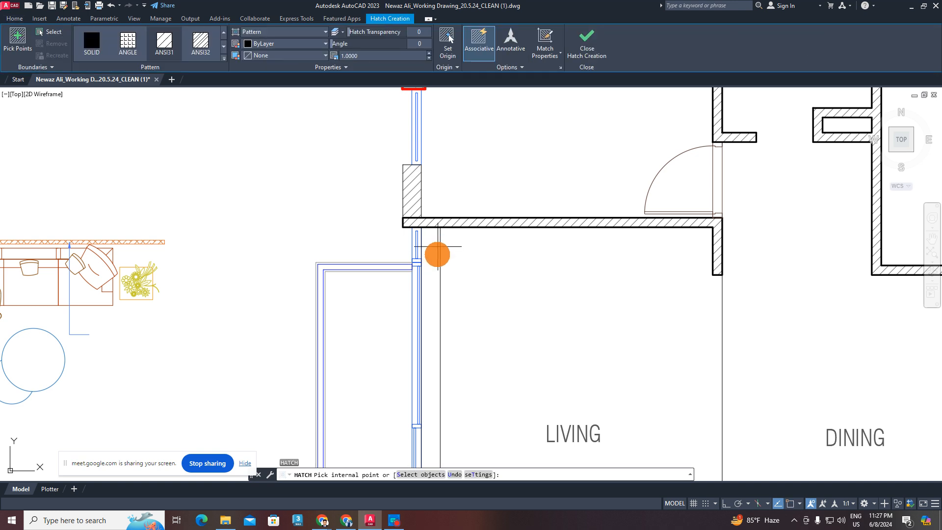
middle_drag(547, 337, 564, 278)
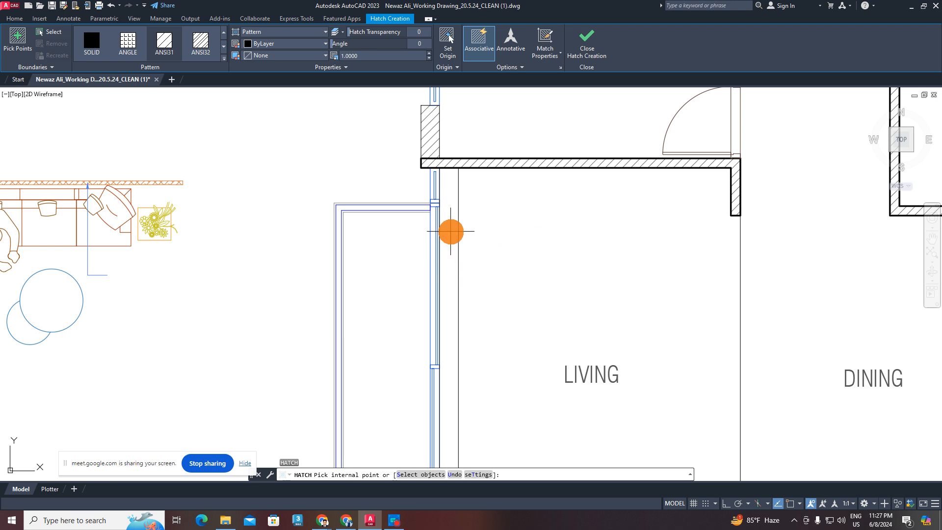
click(450, 231)
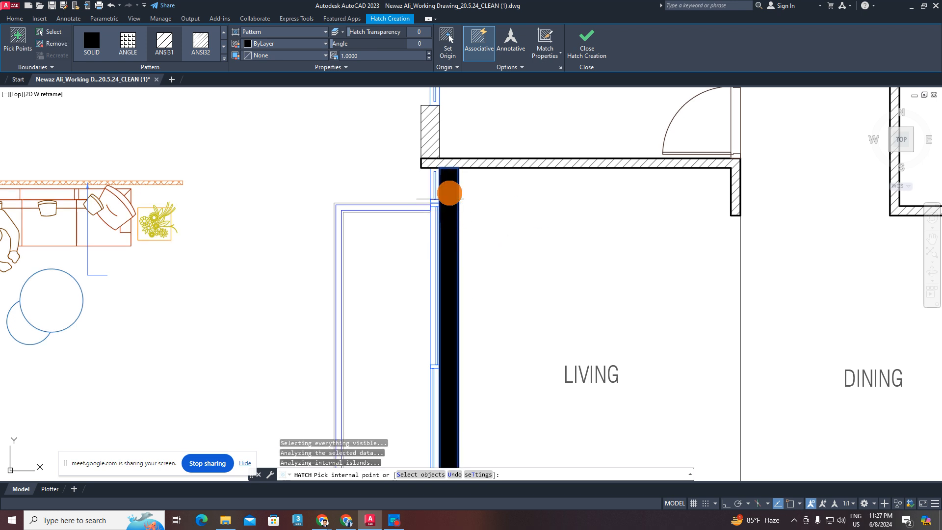
- Try the SOLID, ANGLE, ANSI31 and ANSI32 patterns on the hatch strip beside the living room window
scroll(449, 181, up, 3)
scroll(440, 162, up, 4)
middle_drag(431, 221, 429, 262)
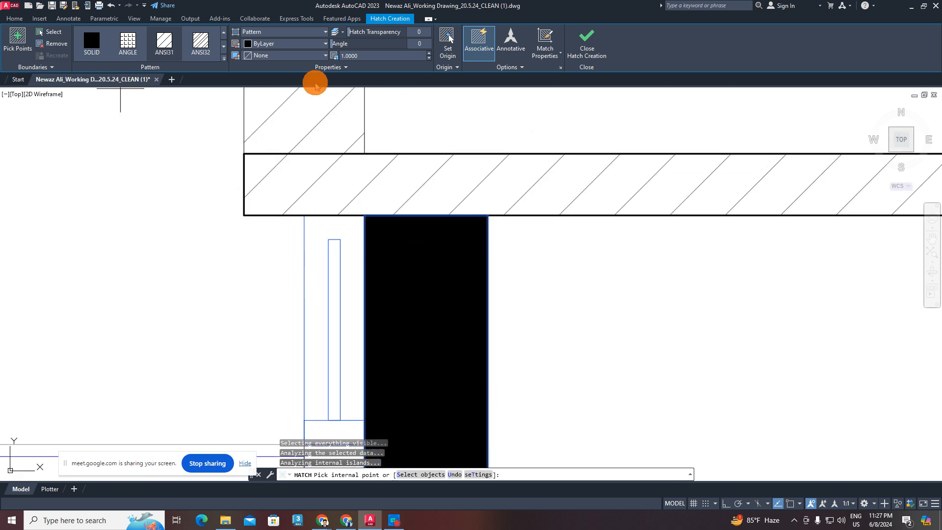
click(91, 45)
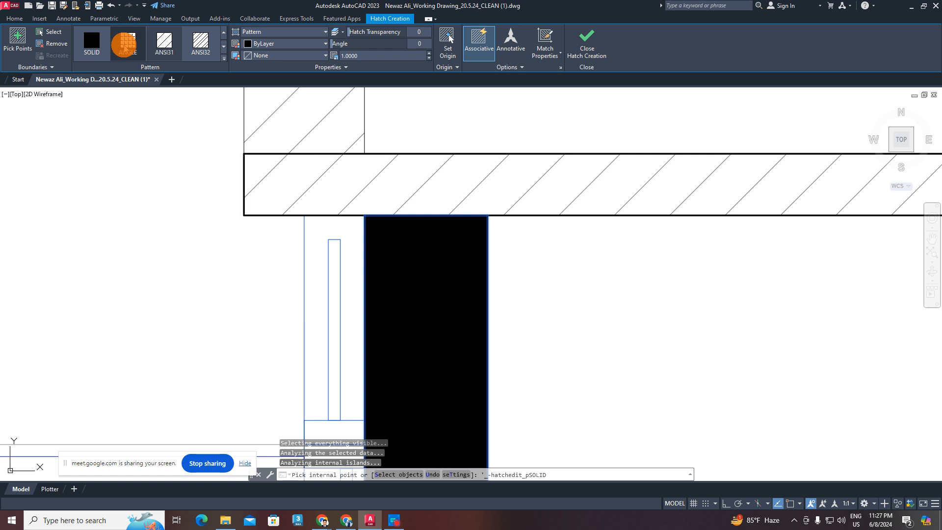
click(126, 45)
click(163, 43)
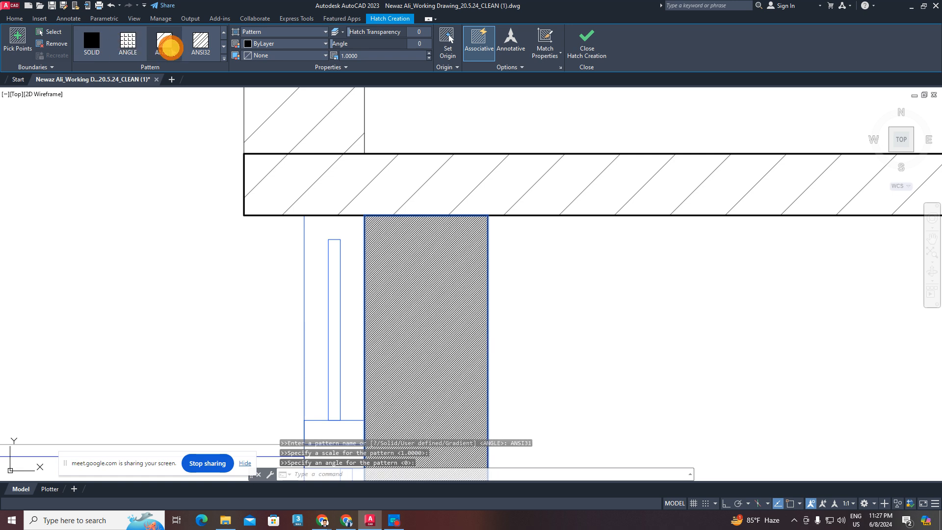
click(211, 45)
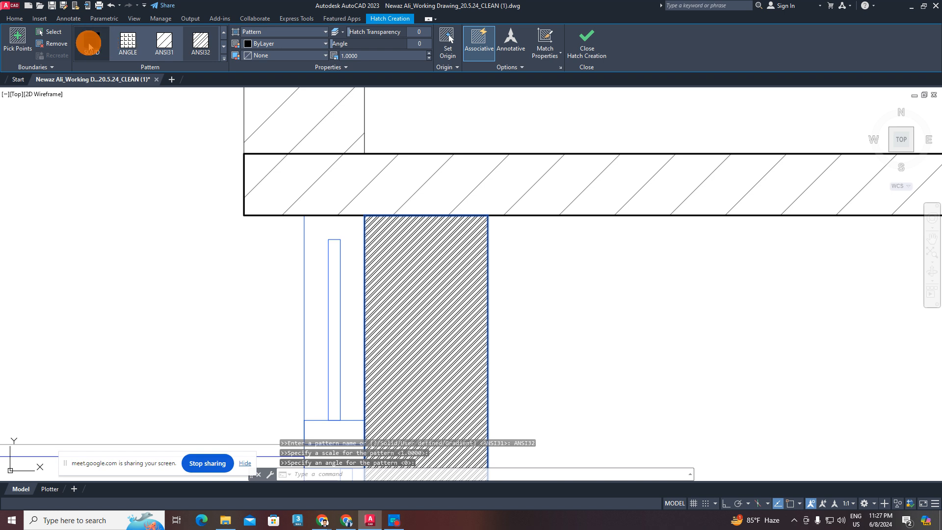
- Fill the strip beside the living room window with a solid hatch in color 254,234,185 and finish the hatch
click(86, 45)
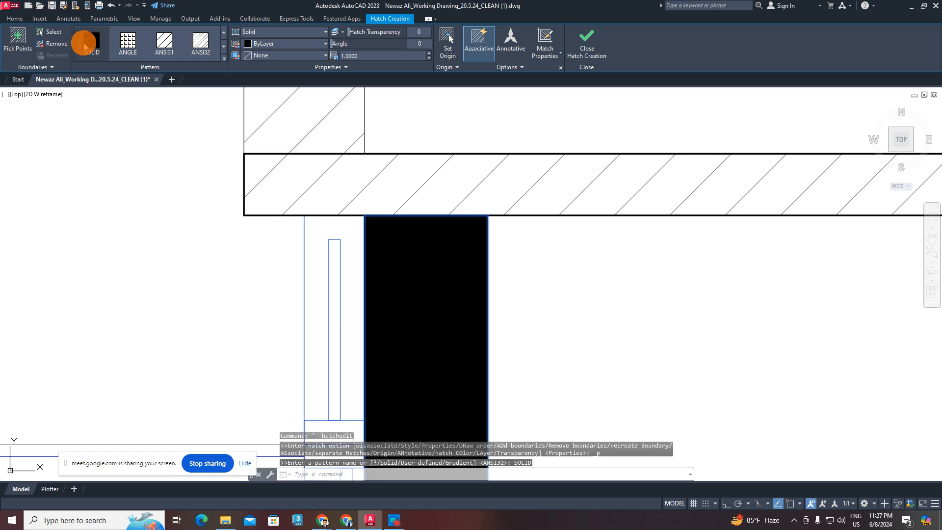
click(290, 48)
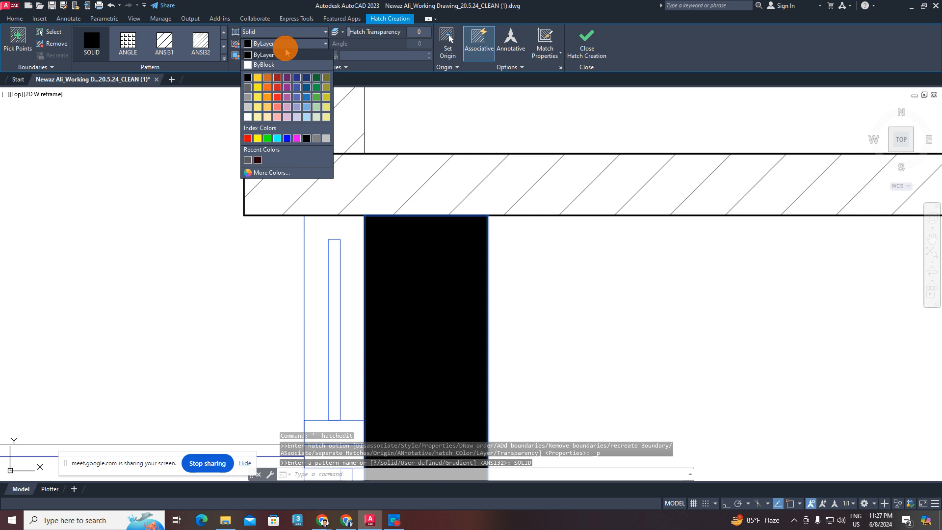
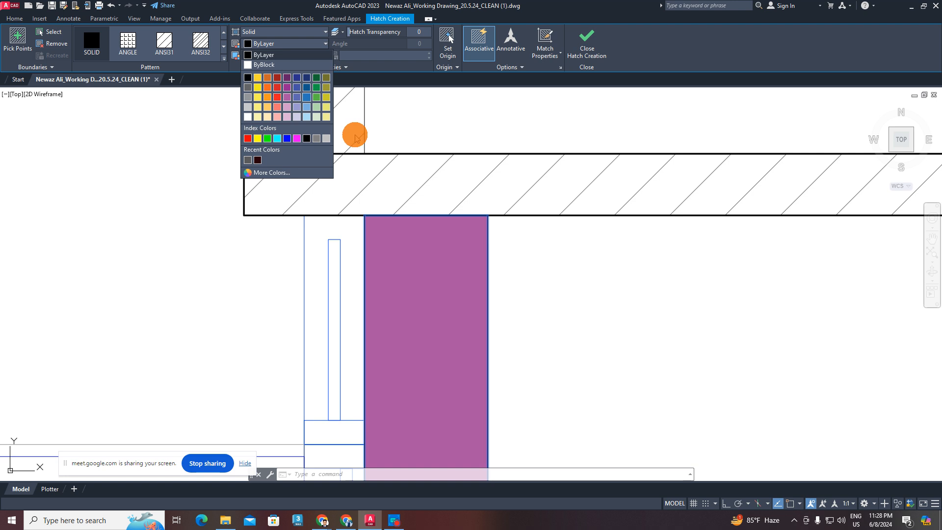
scroll(432, 268, down, 5)
scroll(436, 319, down, 3)
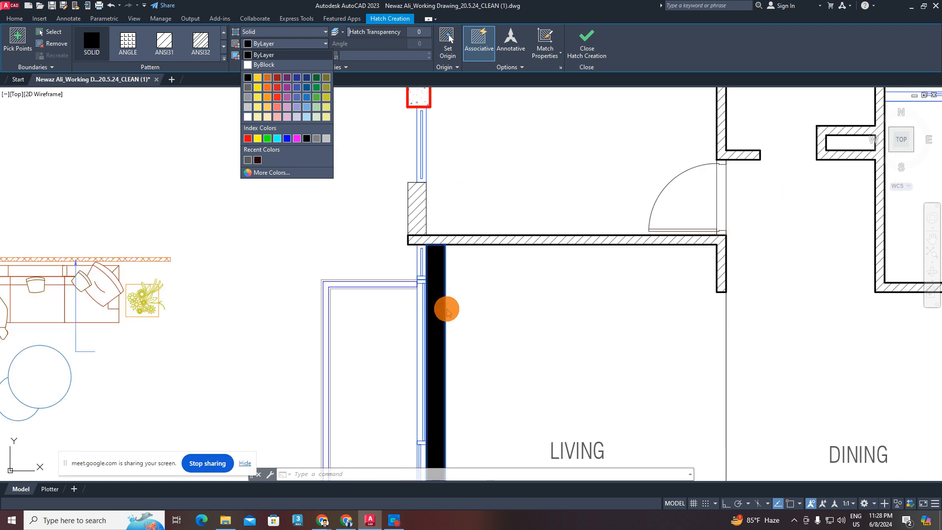
scroll(448, 260, up, 5)
scroll(438, 271, down, 3)
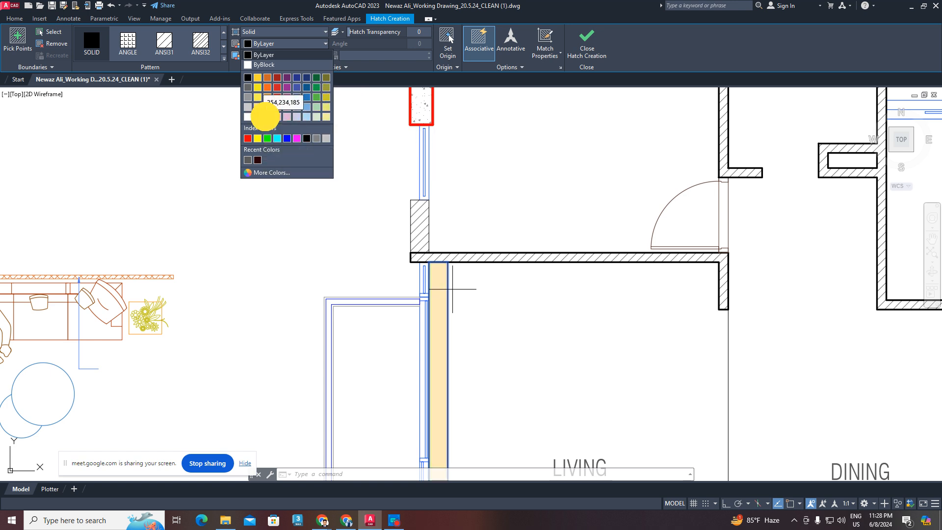
click(267, 116)
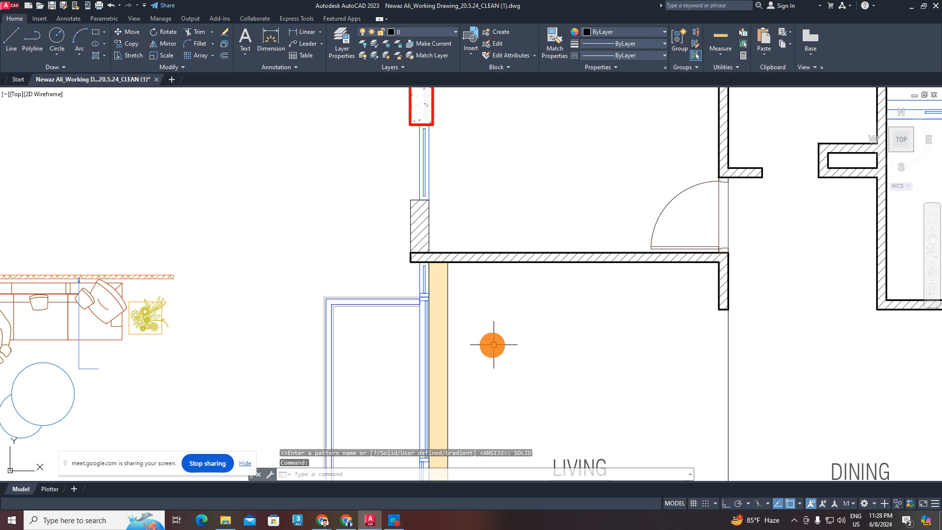
- Change the strip's hatch to the ANSI34 pattern with color 199,200,202
middle_drag(491, 342, 436, 236)
scroll(434, 240, down, 4)
scroll(415, 213, up, 4)
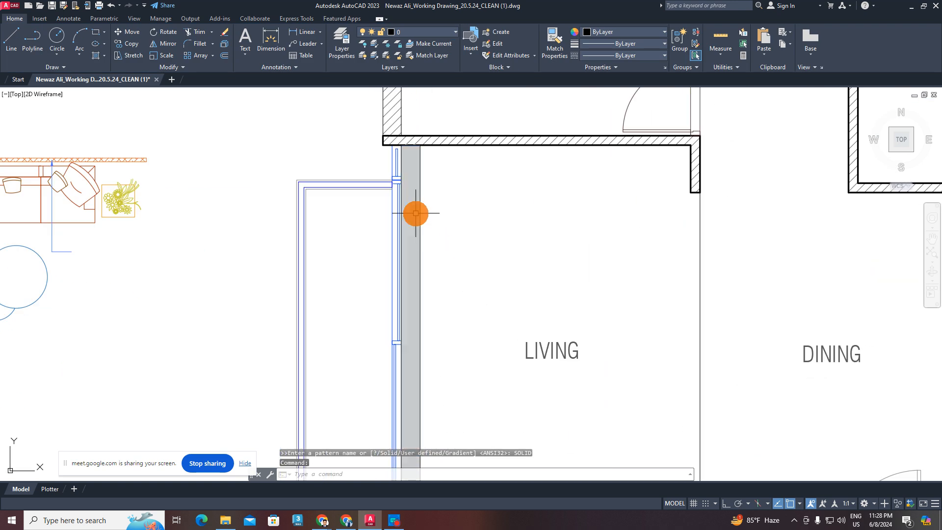
click(421, 213)
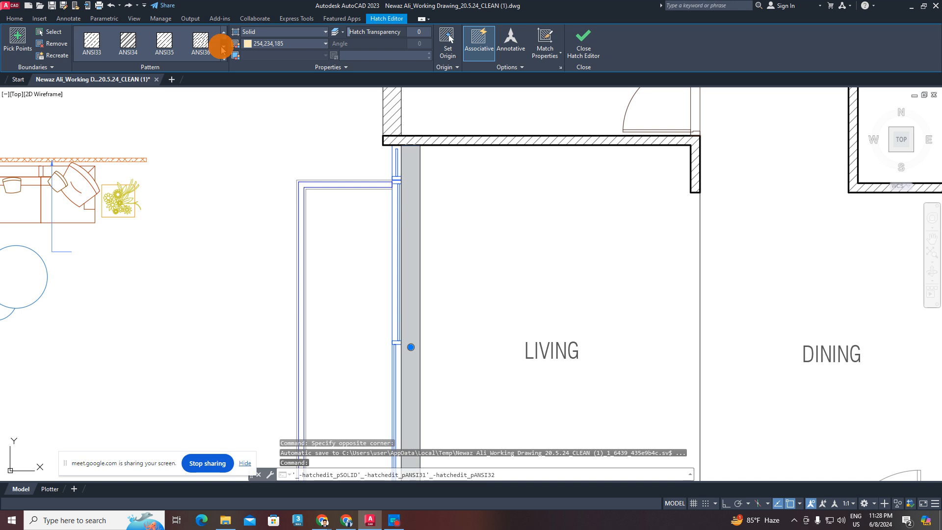
click(164, 49)
click(126, 41)
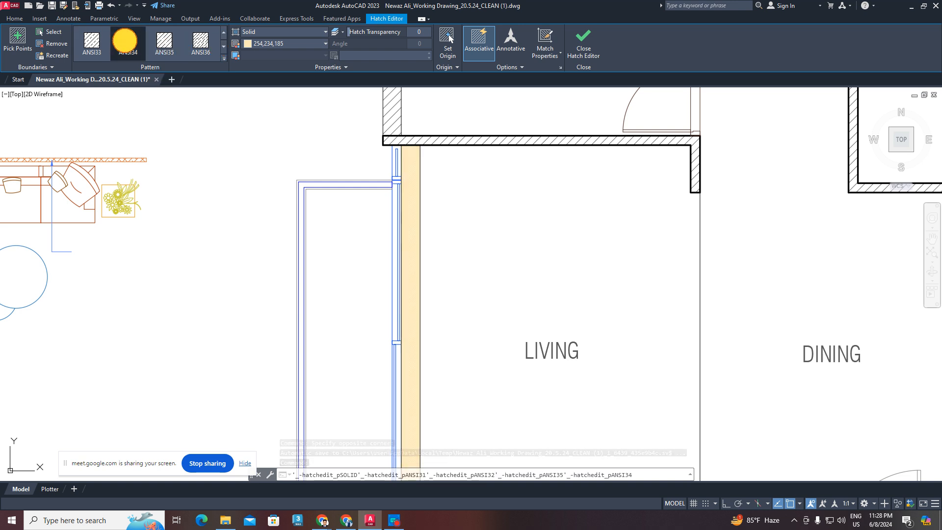
click(291, 43)
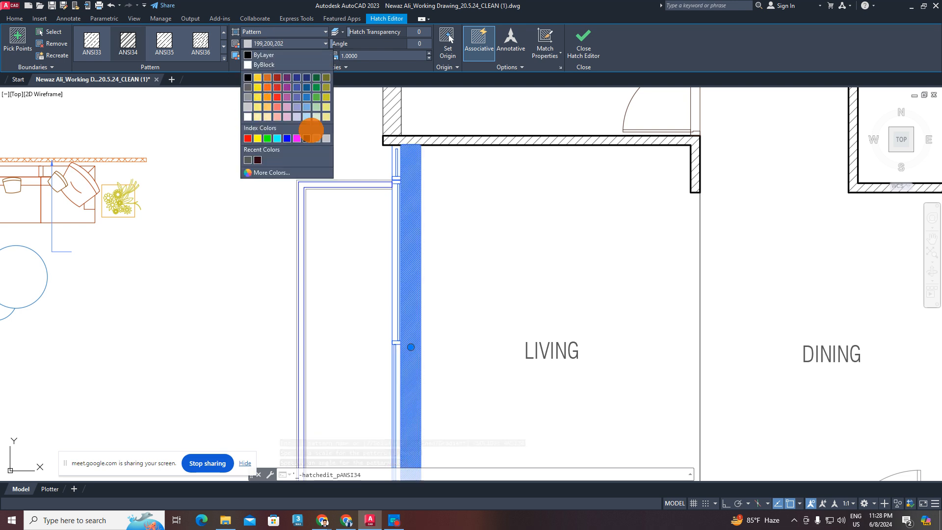
click(248, 107)
- Set the hatch pattern scale of the strip to 5
scroll(438, 176, up, 2)
middle_drag(440, 206, 497, 299)
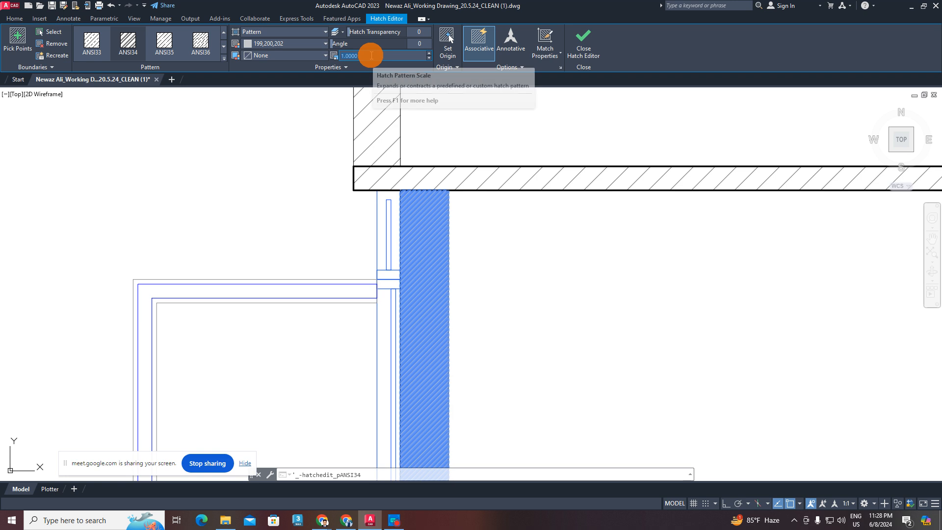
text(5)
key(Return)
scroll(388, 274, down, 2)
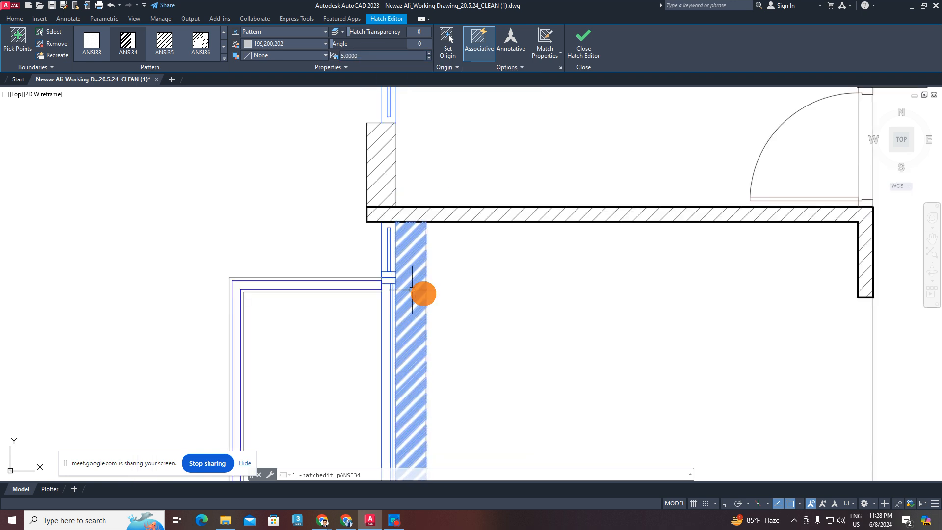
- Set the strip's hatch pattern scale to 2 and finish editing the hatch
scroll(420, 292, up, 4)
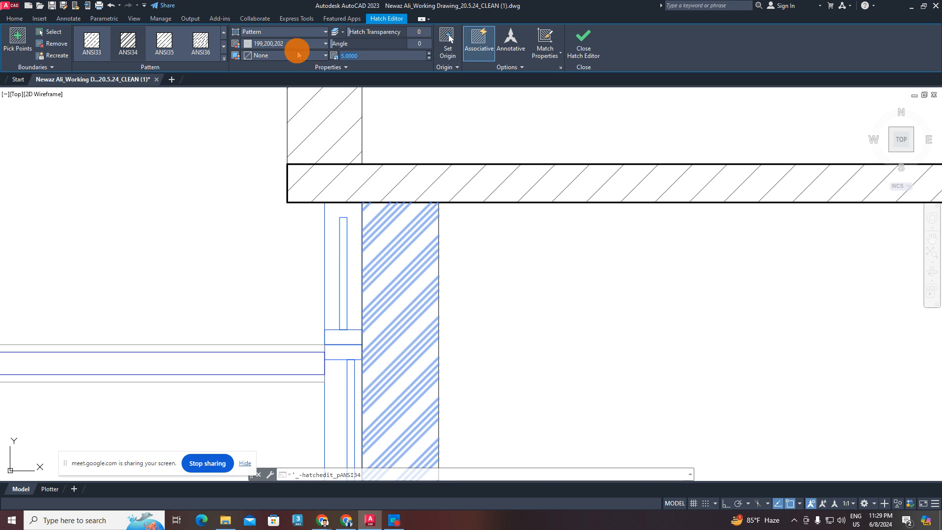
key(Return)
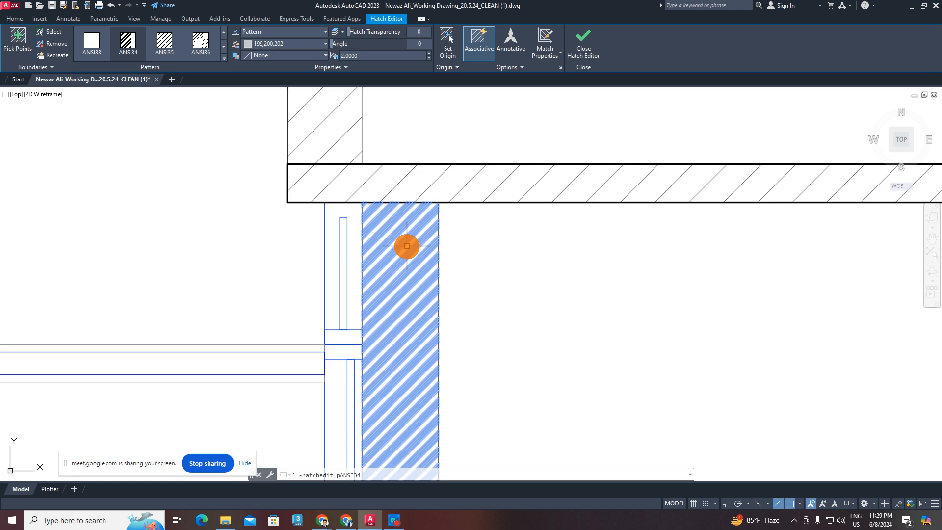
scroll(408, 248, down, 2)
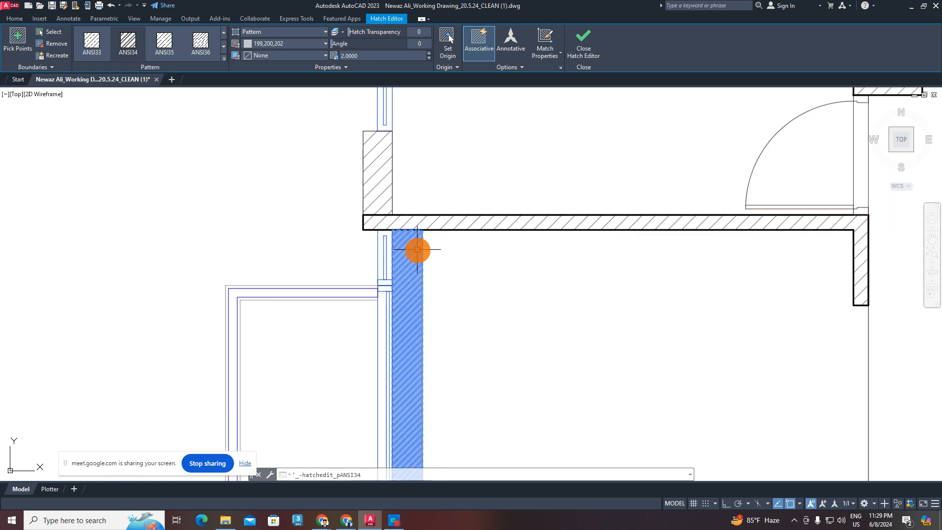
click(589, 44)
- Examine the hatched strip in the floor plan and the column and wall at the living room's lower edge
scroll(442, 292, down, 2)
middle_drag(448, 294, 477, 208)
scroll(435, 170, up, 4)
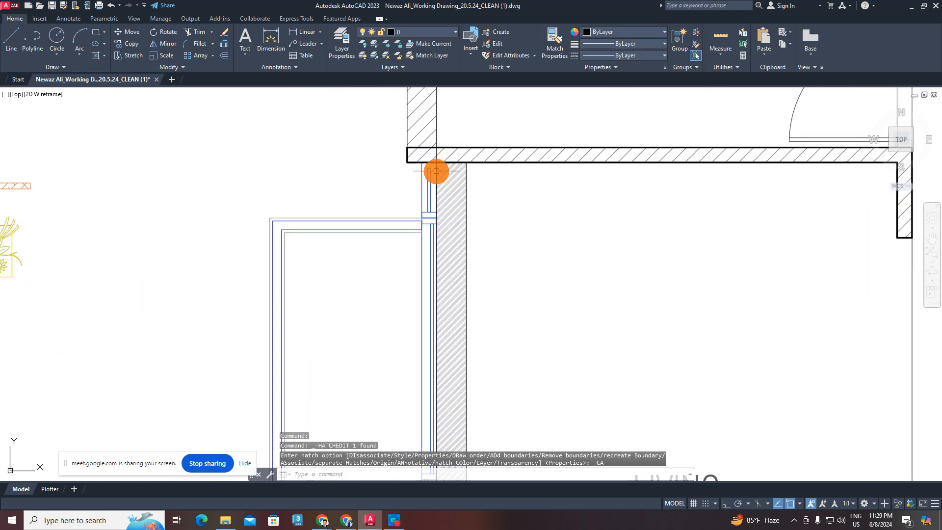
scroll(472, 171, down, 4)
middle_drag(554, 231, 511, 147)
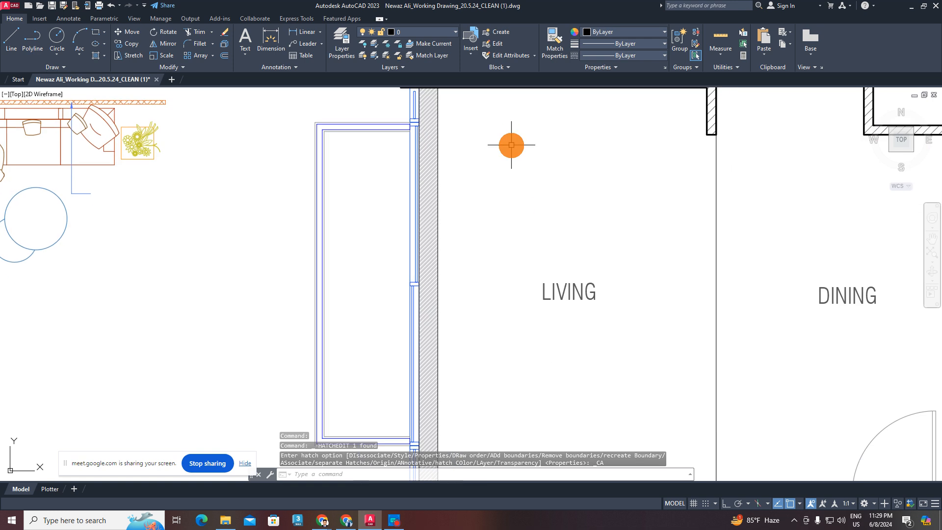
scroll(501, 232, down, 4)
middle_drag(501, 232, 490, 238)
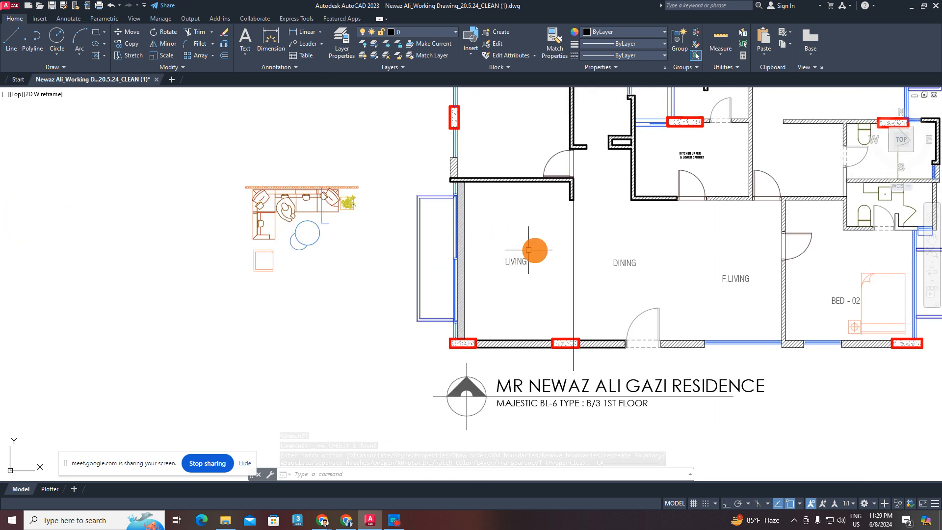
scroll(537, 229, up, 2)
mouse_move(535, 289)
middle_down()
mouse_move(522, 224)
mouse_move(526, 279)
middle_up()
middle_drag(506, 401, 505, 369)
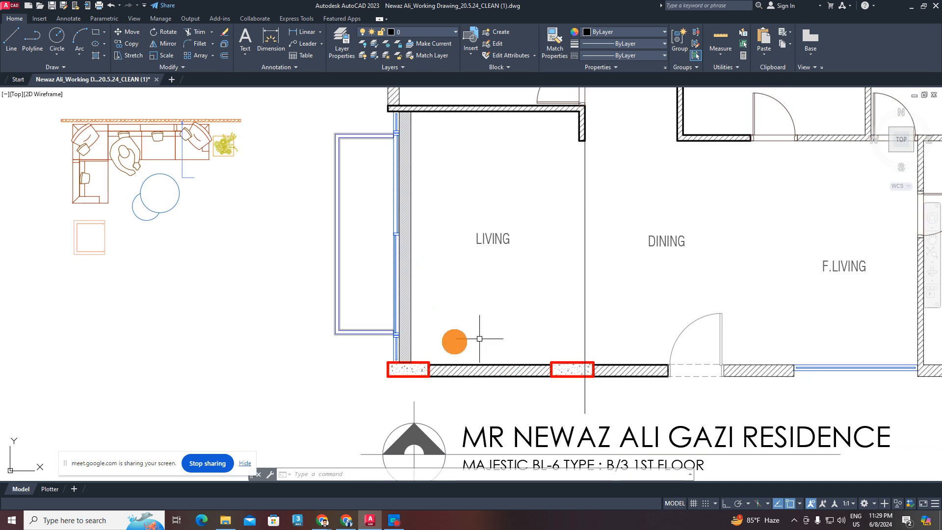
middle_drag(466, 364, 424, 349)
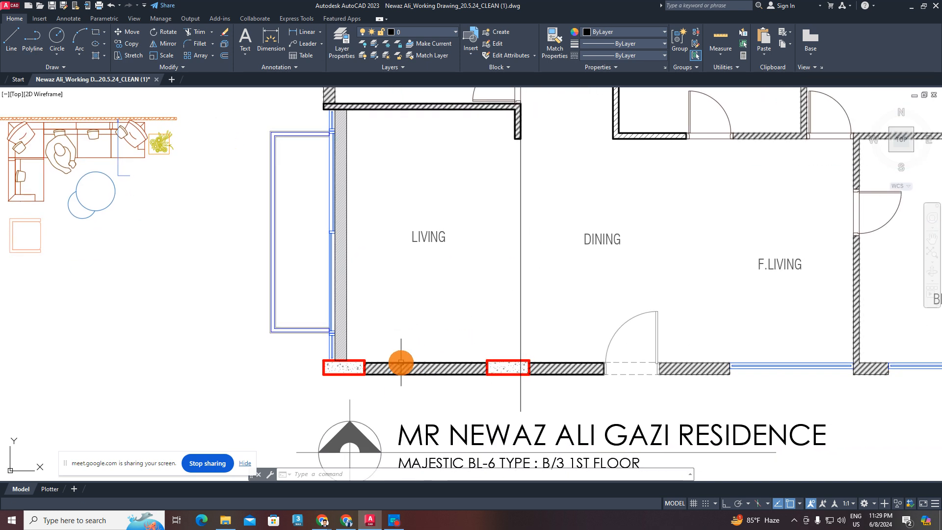
scroll(397, 361, up, 1)
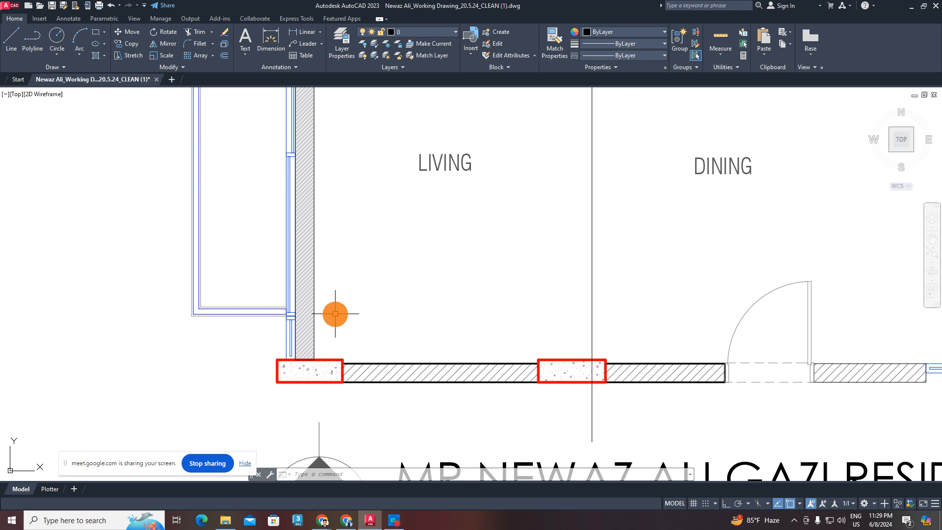
scroll(330, 353, up, 1)
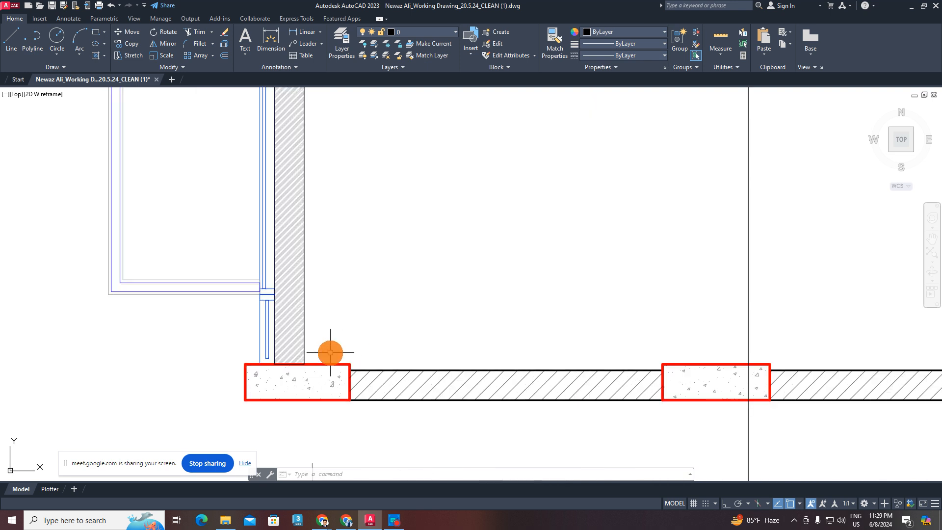
text(l)
key(Return)
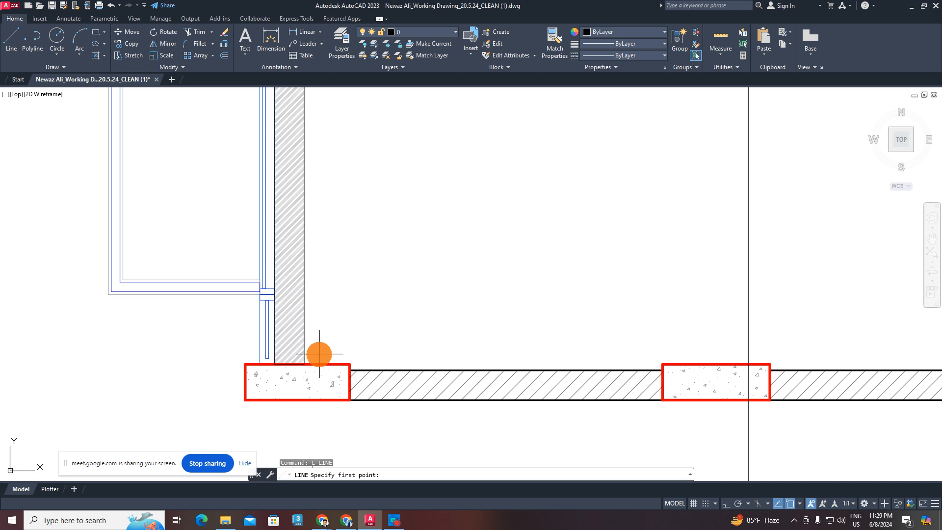
scroll(311, 362, up, 1)
click(300, 365)
key(Escape)
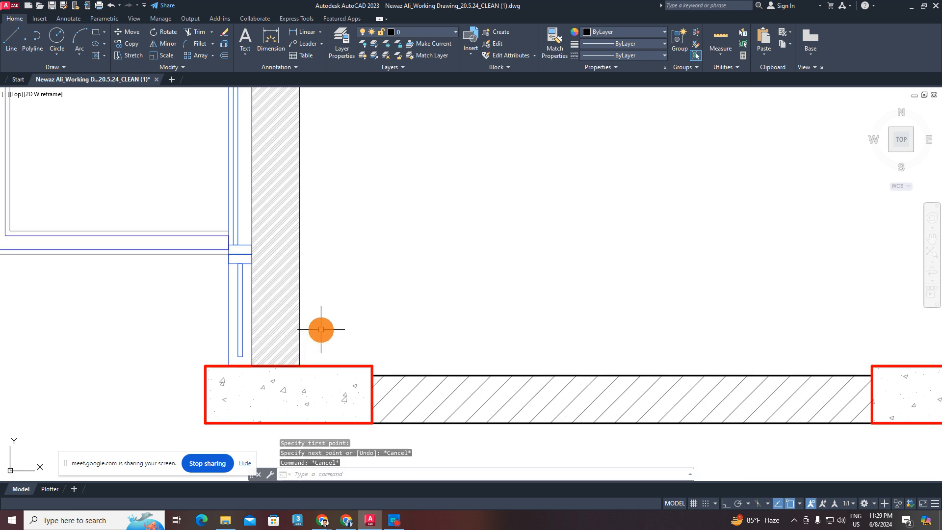
- Start a line at the hatched strip's lower inner corner and draw a 2" segment straight up along the strip
scroll(314, 358, down, 2)
text(l)
scroll(295, 368, up, 2)
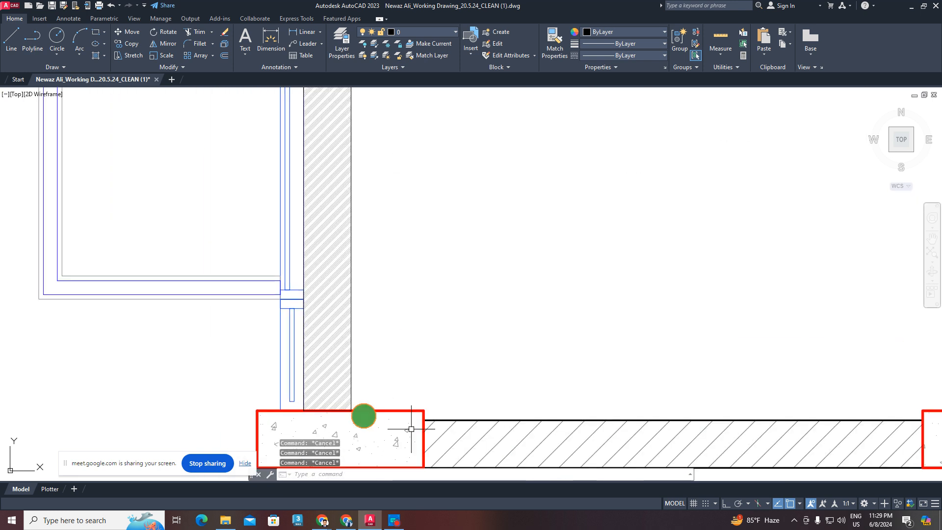
key(Return)
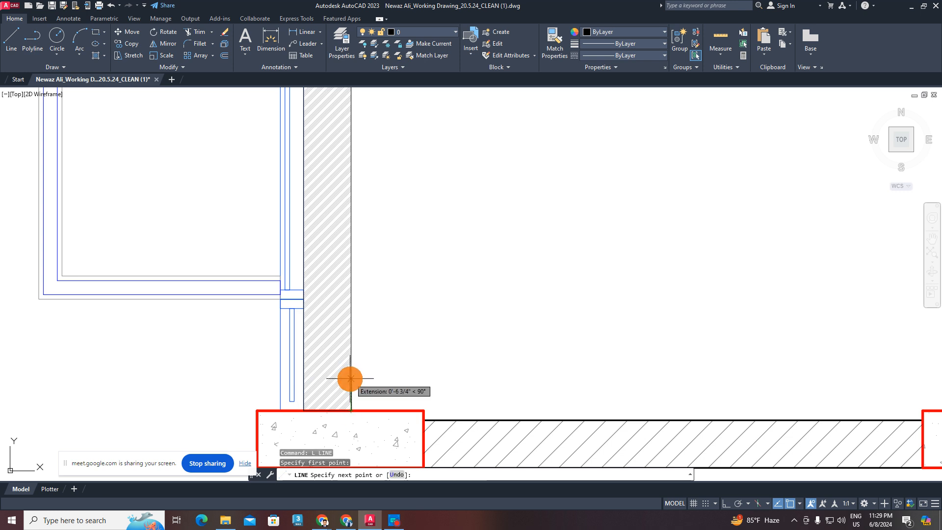
key(Return)
- Continue the line horizontally along the living room's lower wall to just past the vertical living–dining divider line
scroll(681, 380, down, 2)
middle_drag(682, 380, 357, 375)
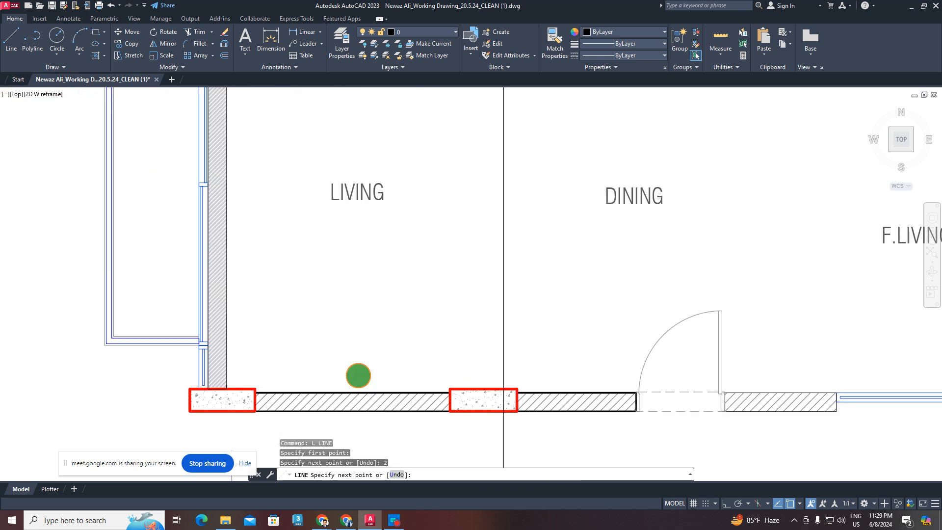
scroll(525, 390, up, 1)
key(F8)
click(524, 379)
key(Escape)
key(Escape)
key(Escape)
middle_drag(497, 389, 639, 358)
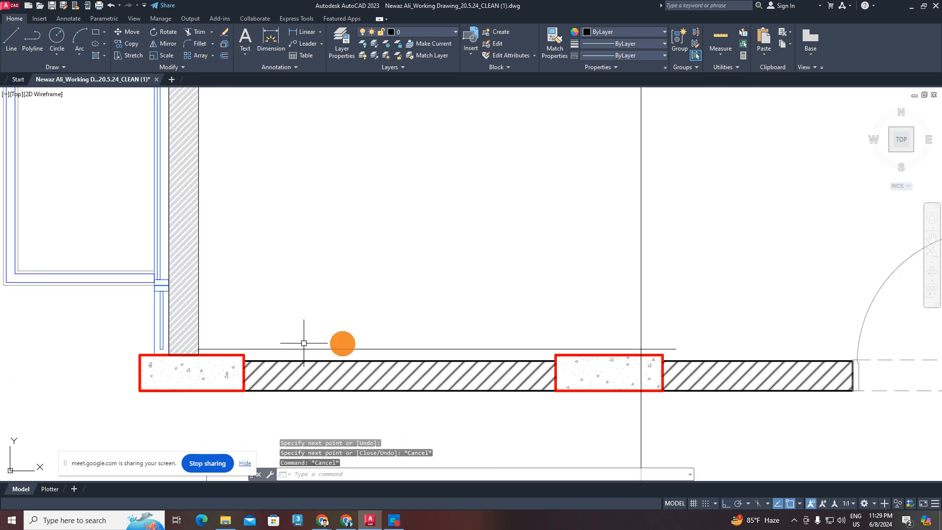
- Trim the horizontal line's excess beyond the vertical divider line at the second column
text(TR)
key(Return)
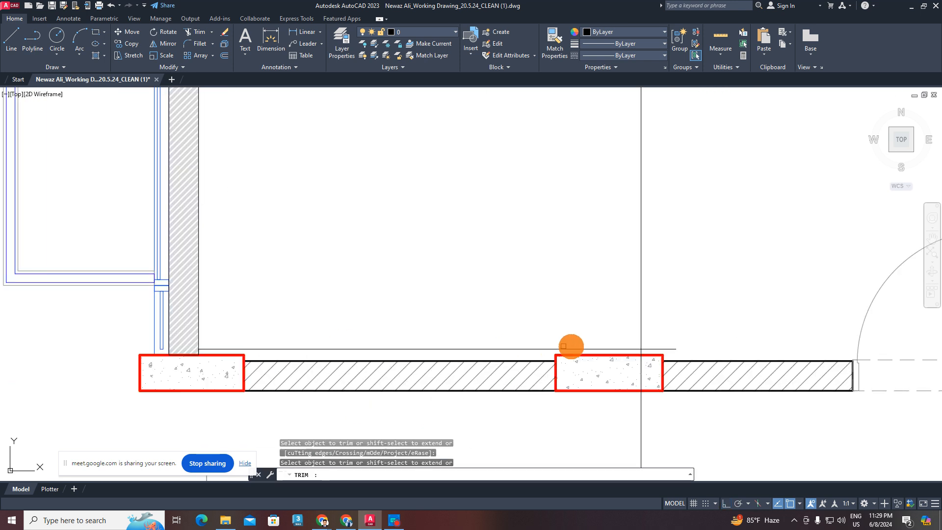
scroll(660, 353, up, 3)
middle_drag(612, 353, 632, 232)
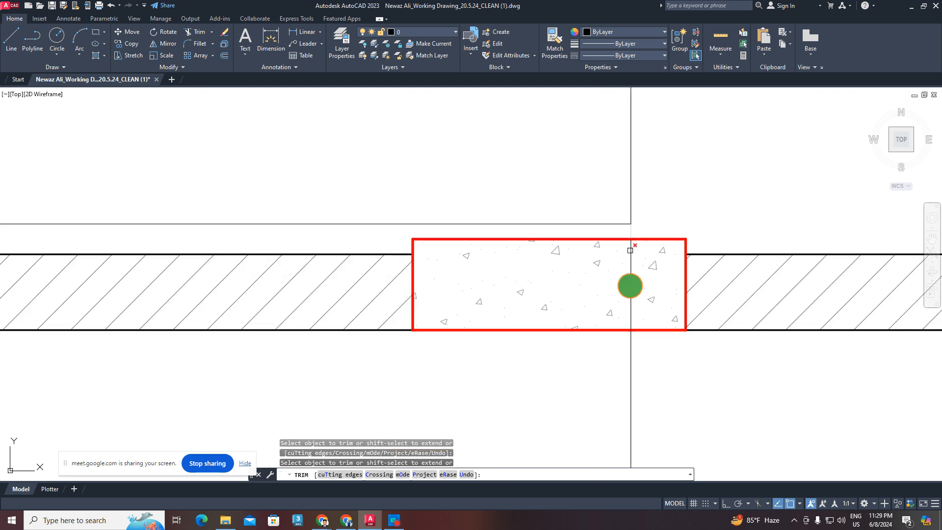
key(Escape)
- Shorten the living–dining divider line so its lower end stops at the top edge of the second column
click(642, 367)
click(595, 391)
key(Escape)
key(Escape)
click(666, 358)
click(601, 397)
scroll(602, 396, down, 2)
scroll(602, 397, down, 4)
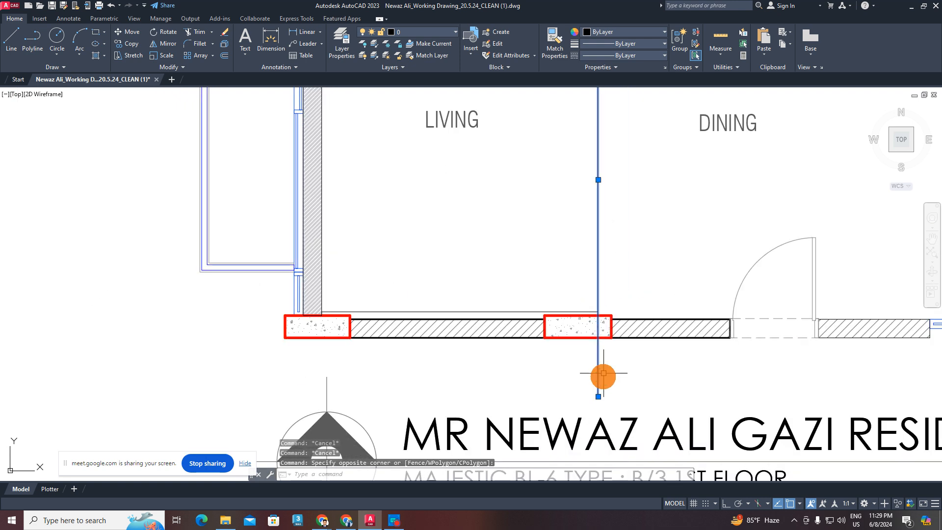
click(598, 397)
scroll(593, 315, up, 2)
click(605, 315)
key(Escape)
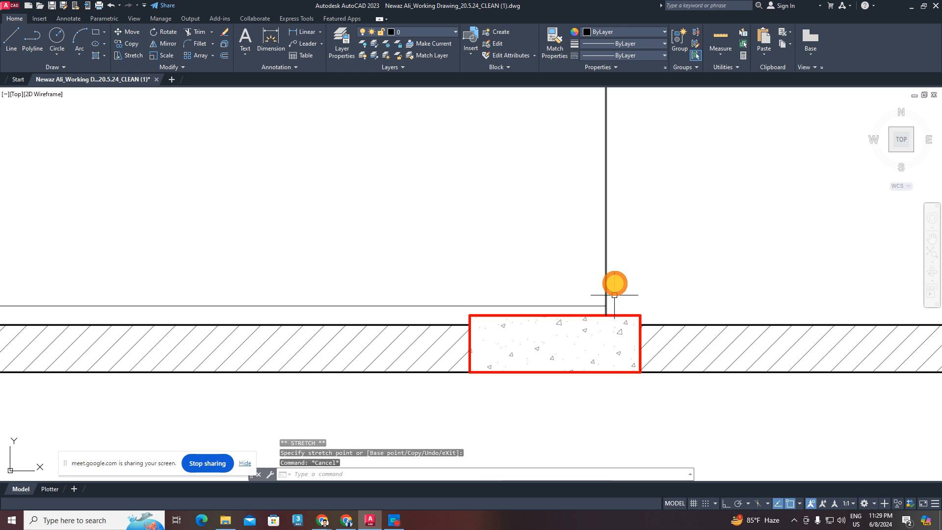
- Hatch the narrow strip between the horizontal line and the living room's lower wall
scroll(600, 257, down, 2)
middle_drag(513, 297, 511, 333)
scroll(447, 319, up, 2)
middle_drag(447, 319, 476, 364)
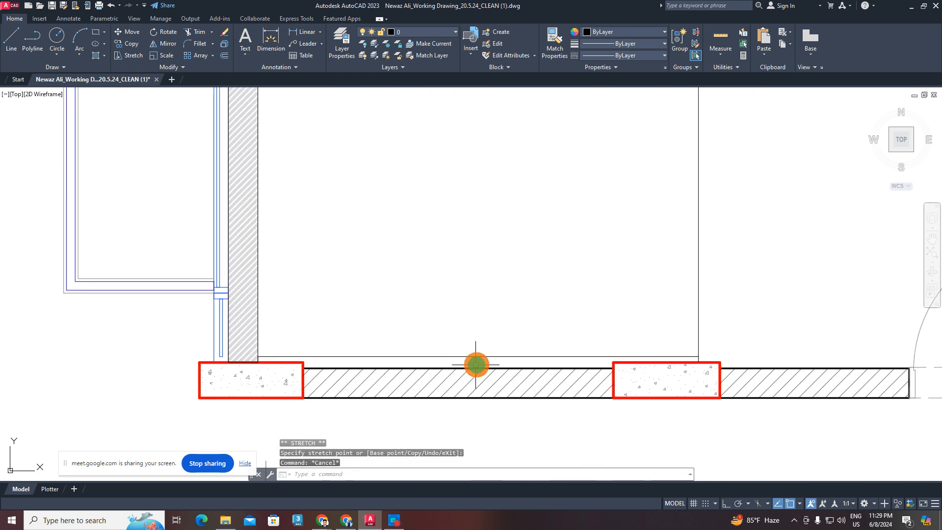
key(Escape)
key(Escape)
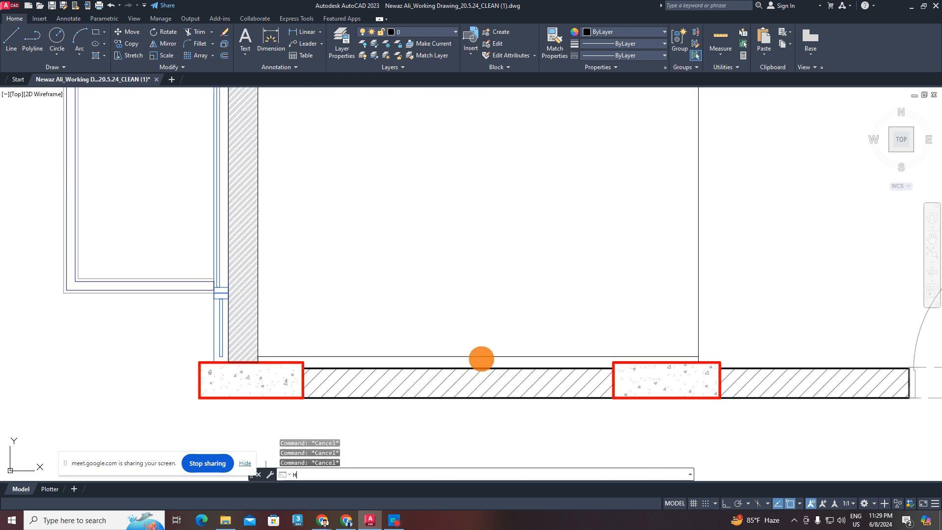
key(Return)
click(455, 361)
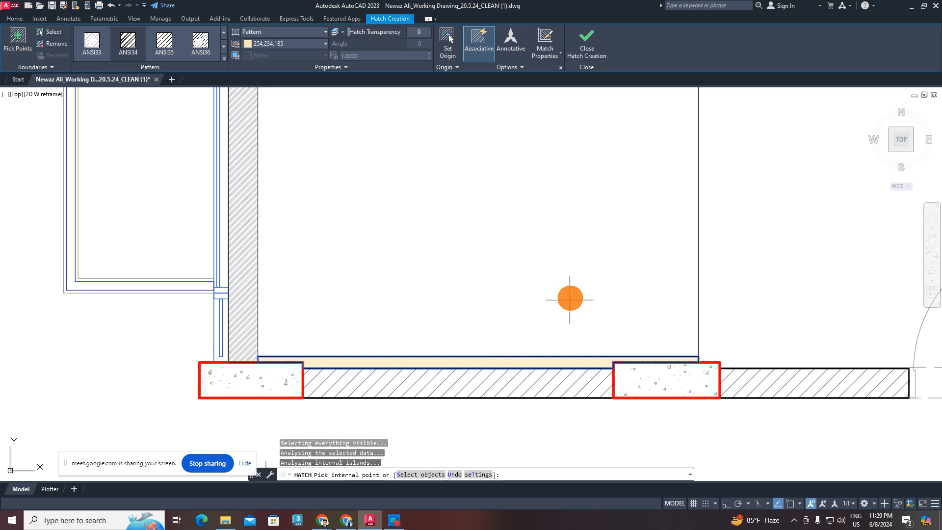
scroll(541, 303, down, 2)
key(Escape)
key(Escape)
scroll(498, 339, up, 2)
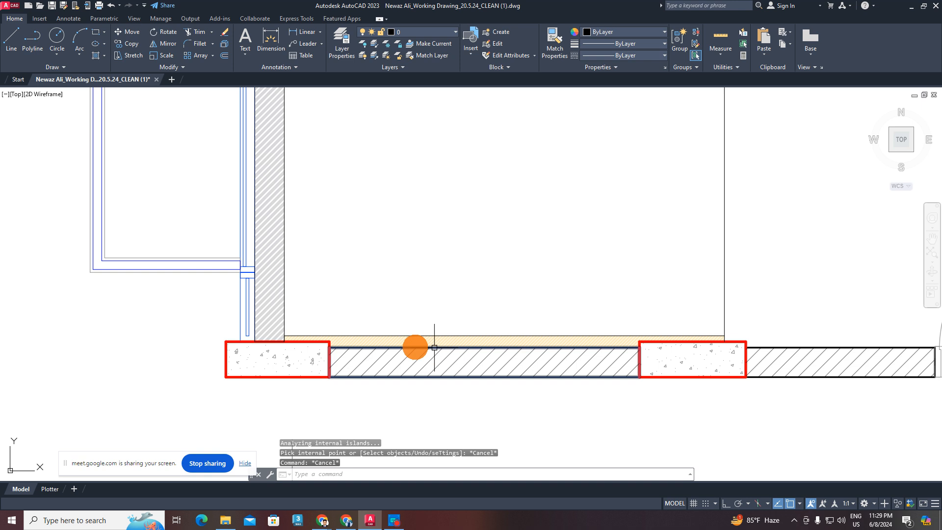
- Delete the hatched wall strip above the furniture set outside the floor plan
scroll(496, 336, down, 4)
scroll(403, 336, up, 2)
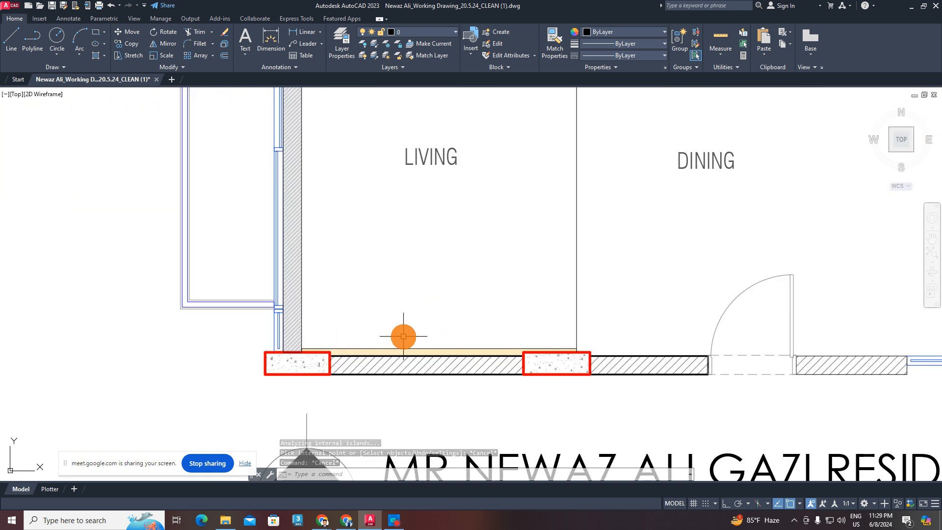
scroll(383, 349, up, 4)
scroll(497, 333, down, 7)
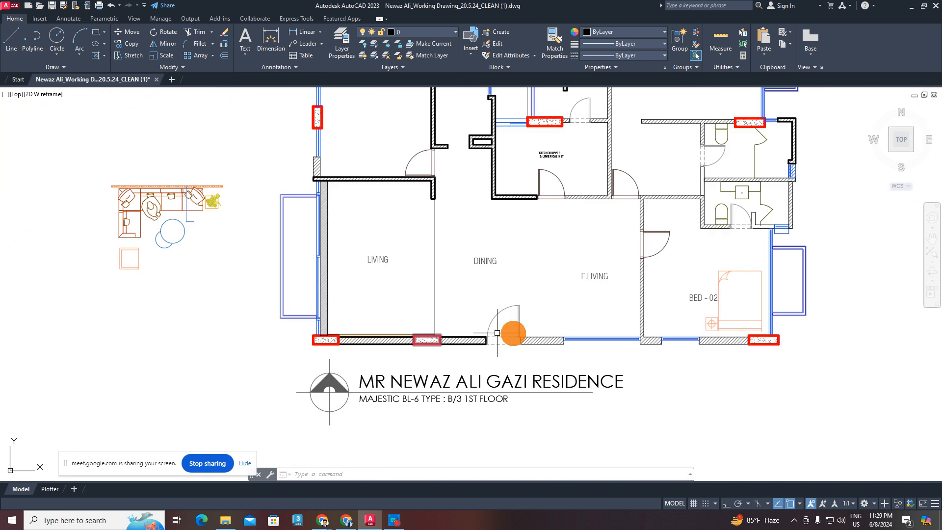
middle_drag(180, 290, 509, 301)
scroll(567, 279, up, 6)
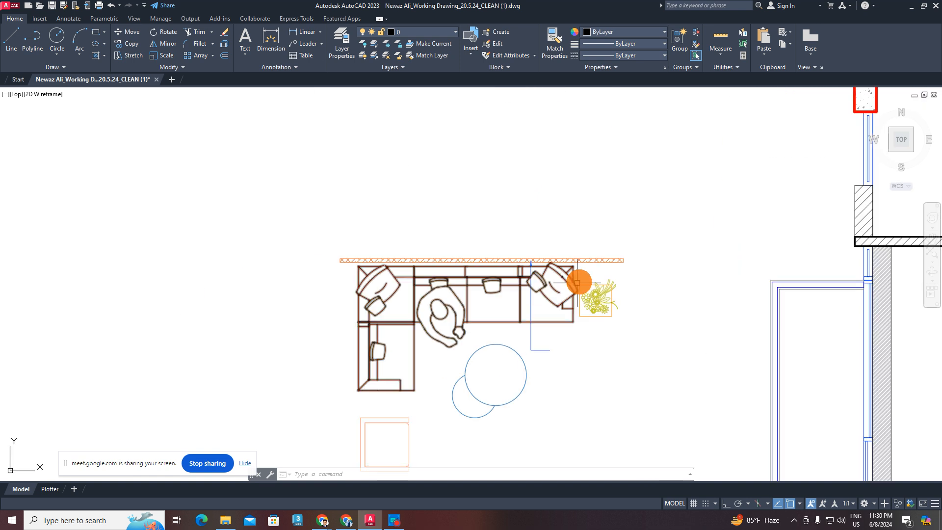
scroll(522, 268, up, 1)
click(599, 240)
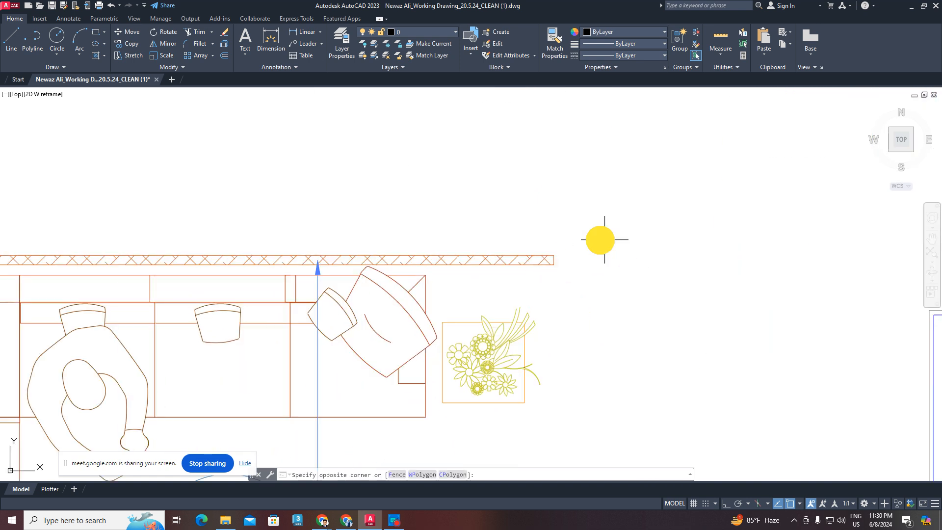
click(526, 278)
scroll(526, 278, down, 2)
key(Delete)
middle_drag(513, 265, 539, 219)
scroll(503, 323, up, 5)
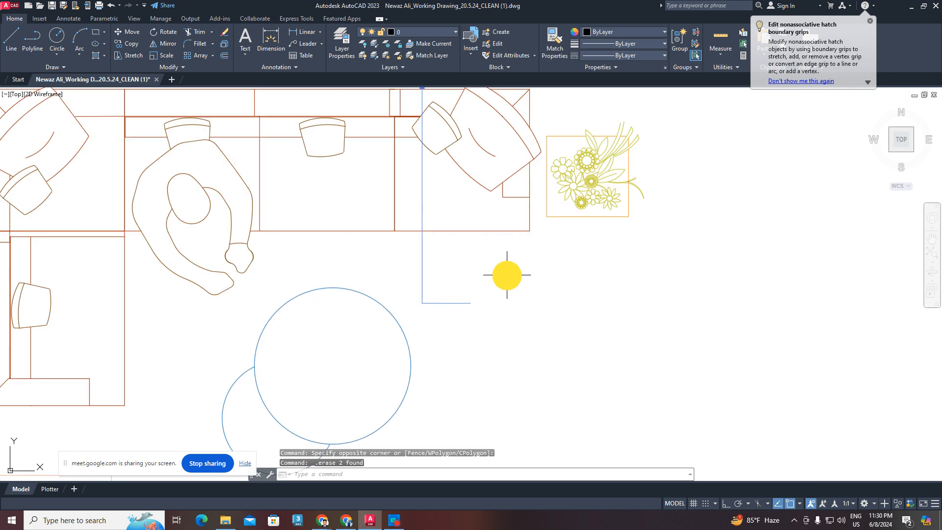
click(507, 276)
click(388, 324)
scroll(590, 323, down, 8)
key(Escape)
key(Escape)
- Duplicate the L-shaped sofa and the square seat via the clipboard, placing the copy below the original furniture set
scroll(561, 303, up, 2)
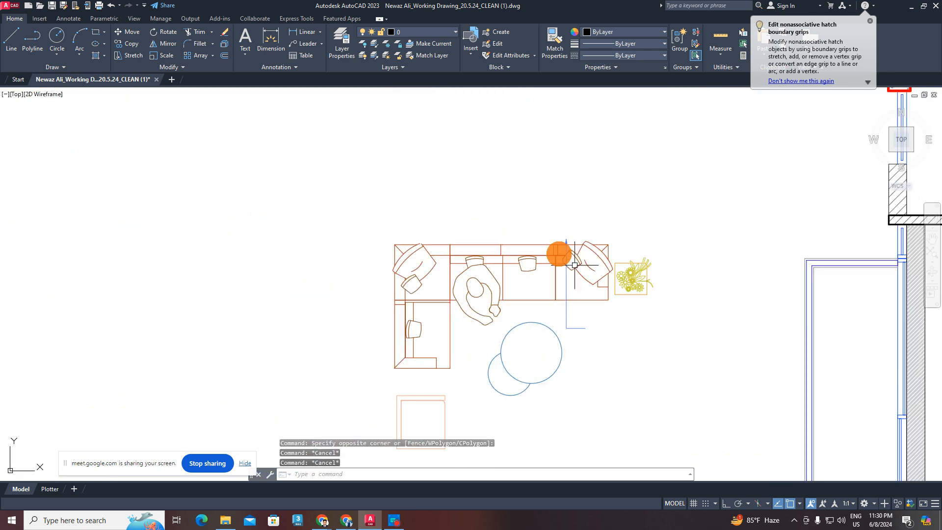
click(587, 228)
click(423, 283)
middle_drag(423, 284, 413, 237)
click(438, 415)
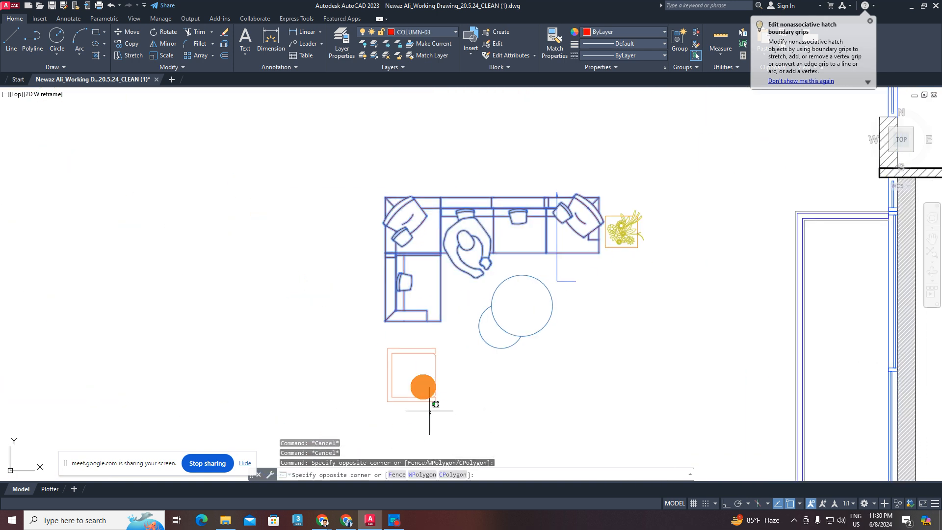
click(365, 246)
key(ctrl+c)
key(ctrl+v)
scroll(441, 270, down, 5)
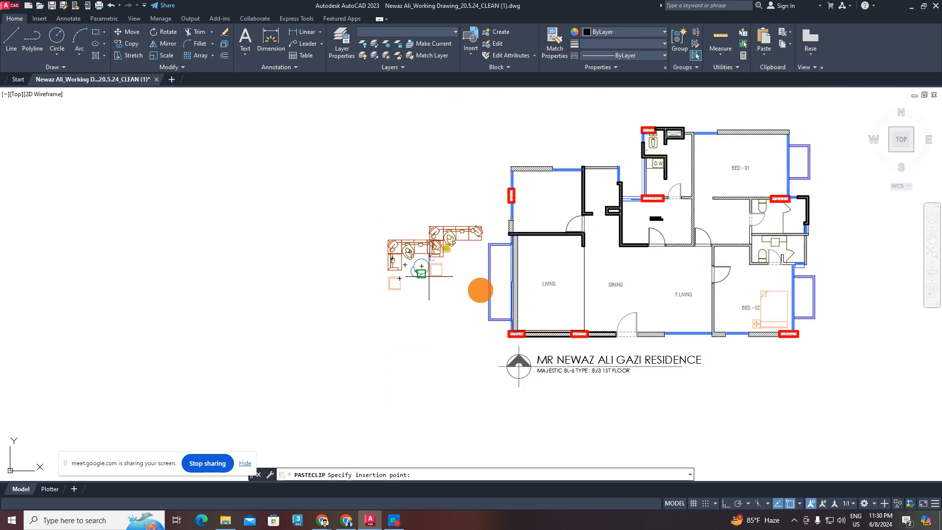
scroll(422, 363, up, 5)
key(Escape)
scroll(510, 267, down, 3)
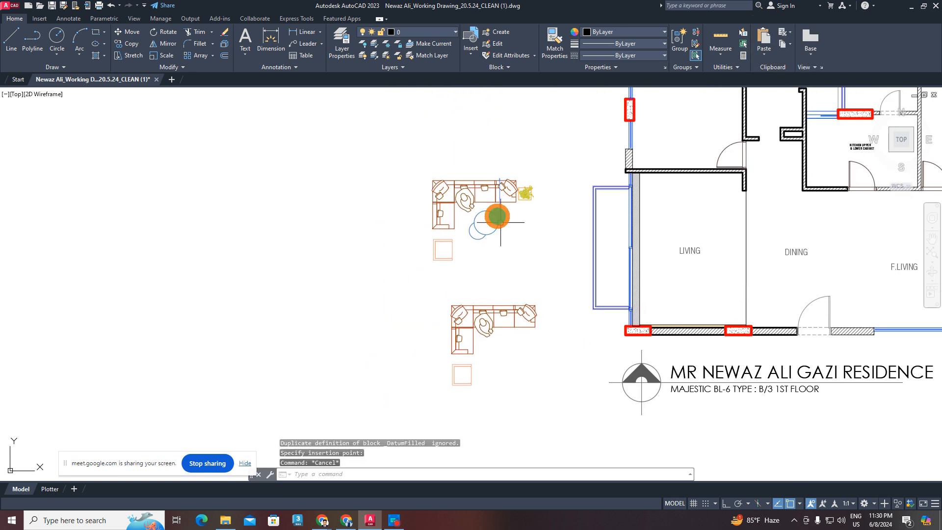
- Copy the duplicated L-shaped sofa and square seat into the living room of the floor plan
scroll(499, 223, up, 3)
middle_drag(507, 177, 501, 215)
click(155, 39)
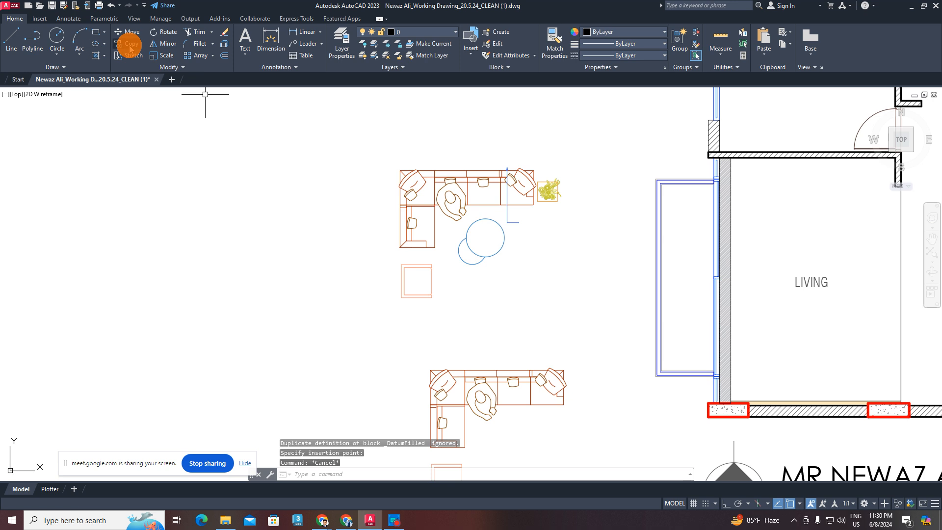
middle_drag(395, 279, 380, 189)
click(582, 269)
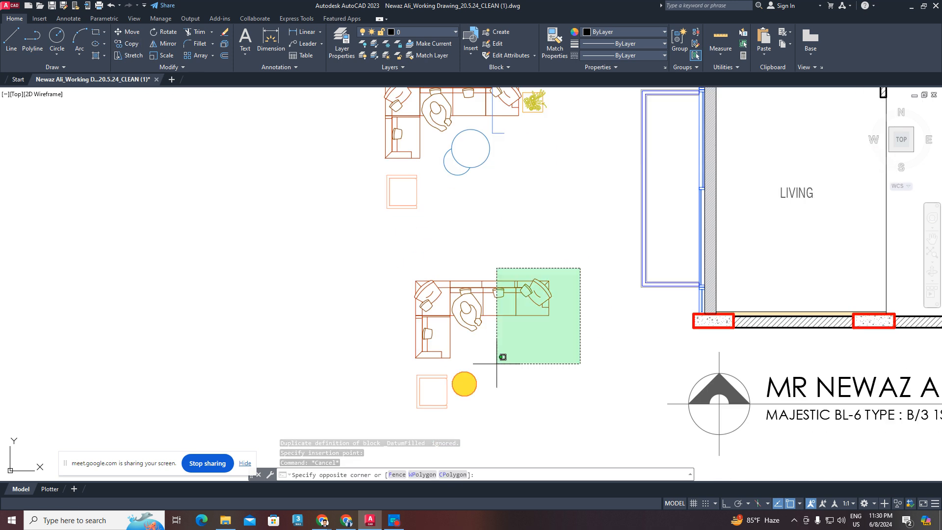
click(366, 420)
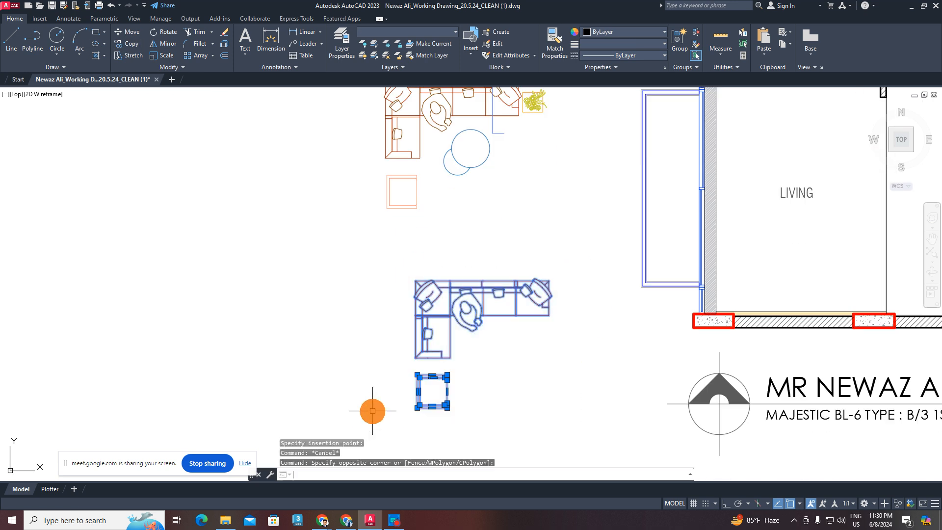
text(CO)
key(Return)
click(540, 347)
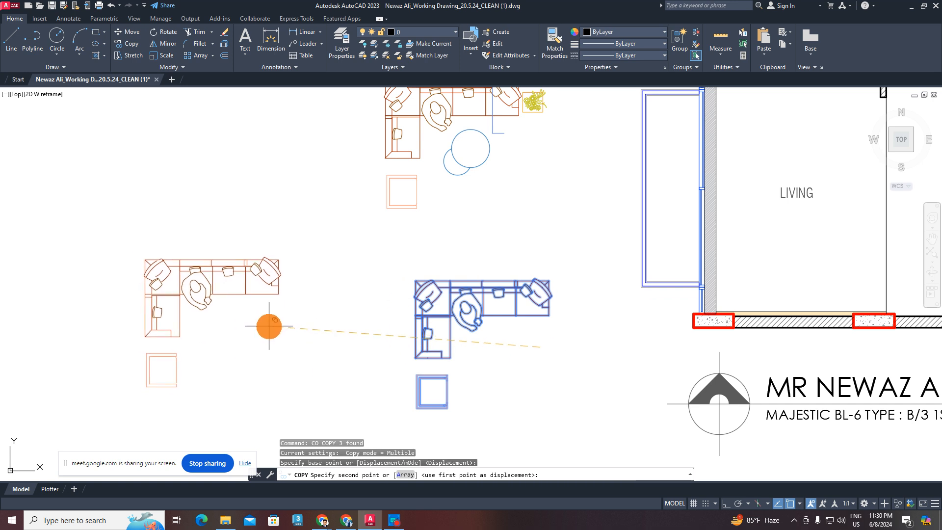
scroll(580, 361, down, 2)
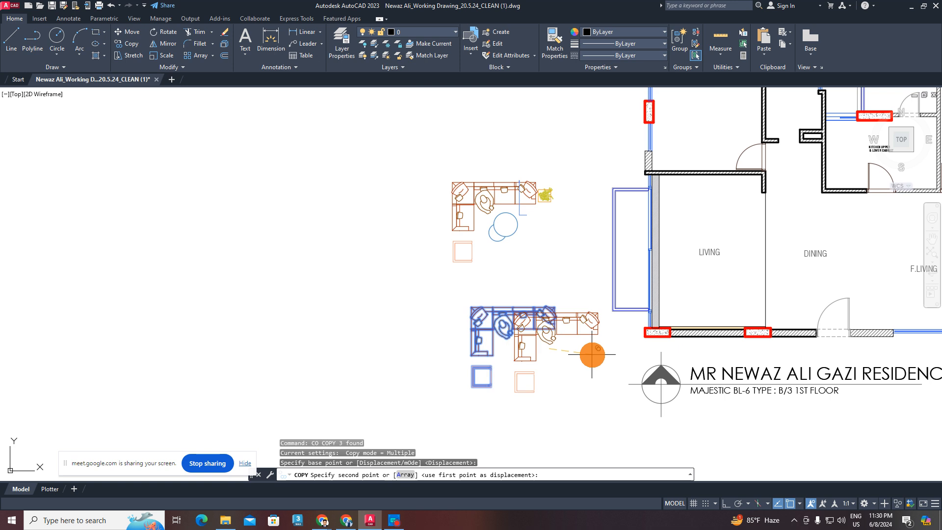
middle_drag(592, 355, 368, 305)
scroll(512, 240, up, 2)
mouse_move(513, 242)
middle_down()
mouse_move(525, 256)
mouse_move(520, 334)
middle_up()
click(539, 303)
key(Escape)
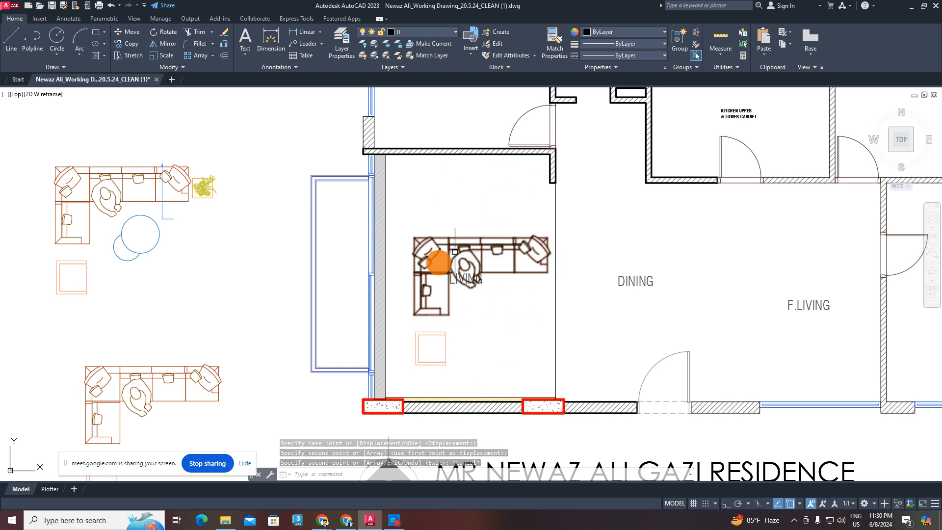
click(527, 210)
click(500, 278)
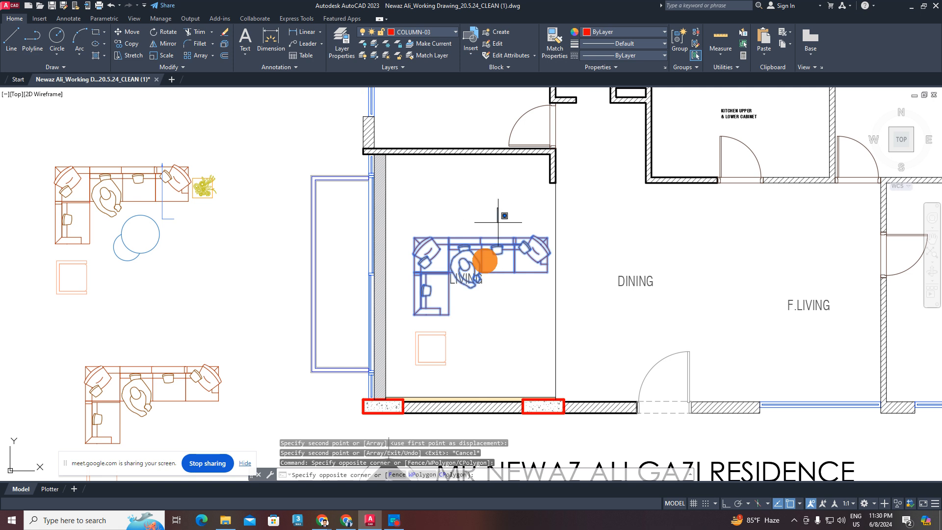
click(423, 356)
middle_drag(450, 334, 439, 338)
key(Escape)
- Rotate the living room's sofa and square seat together by 180 degrees, with ortho mode on
click(517, 231)
click(470, 319)
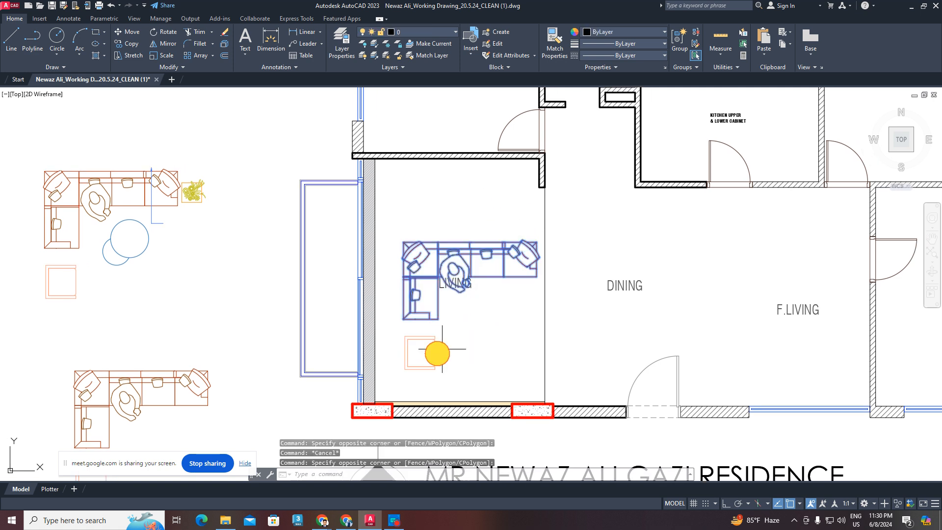
click(458, 340)
click(411, 366)
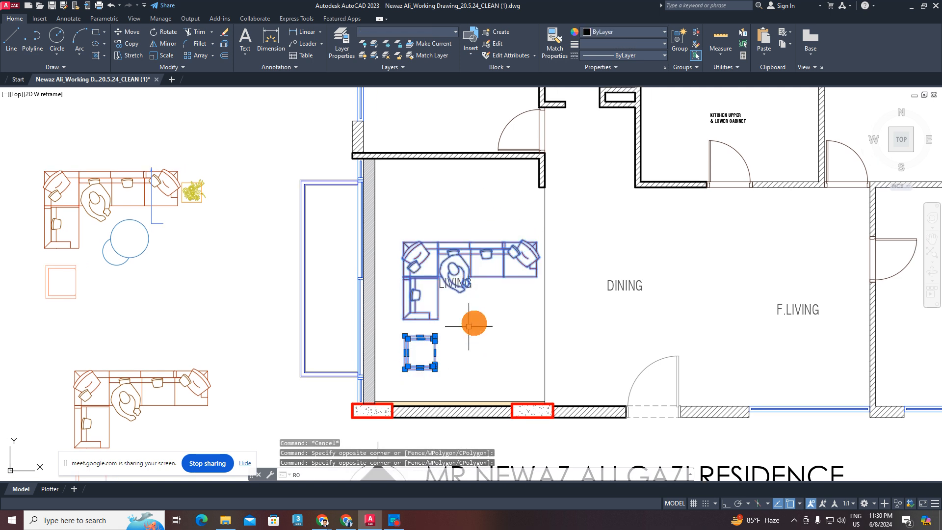
key(Return)
click(479, 317)
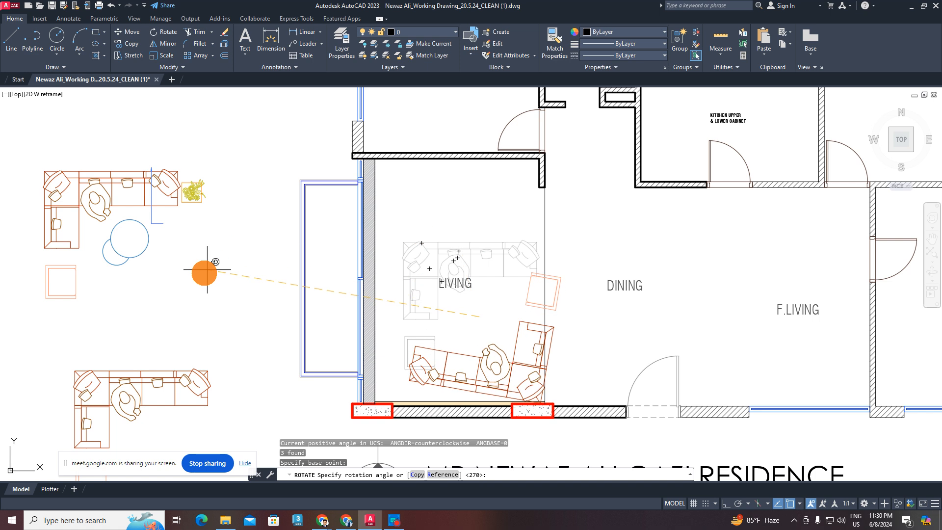
key(F8)
key(Escape)
right_click(195, 279)
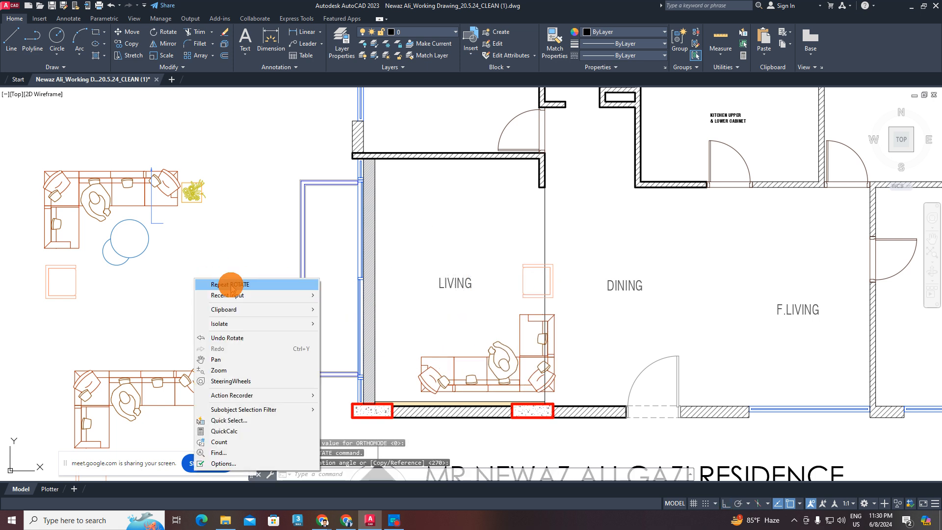
key(Escape)
- Move the rotated sofa and square seat clear of the living–dining divider line, just above the hatched lower strip
click(545, 283)
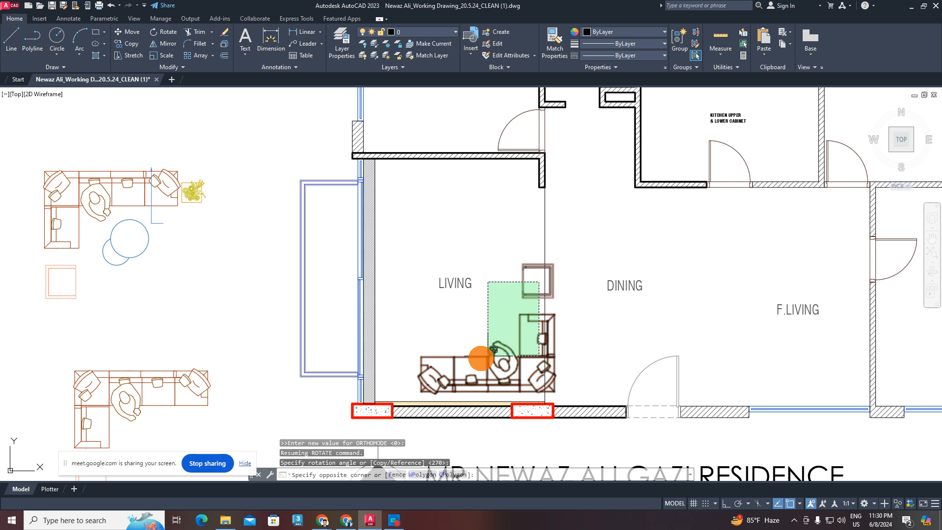
click(475, 357)
middle_drag(475, 357, 509, 336)
text(m)
key(Return)
click(252, 291)
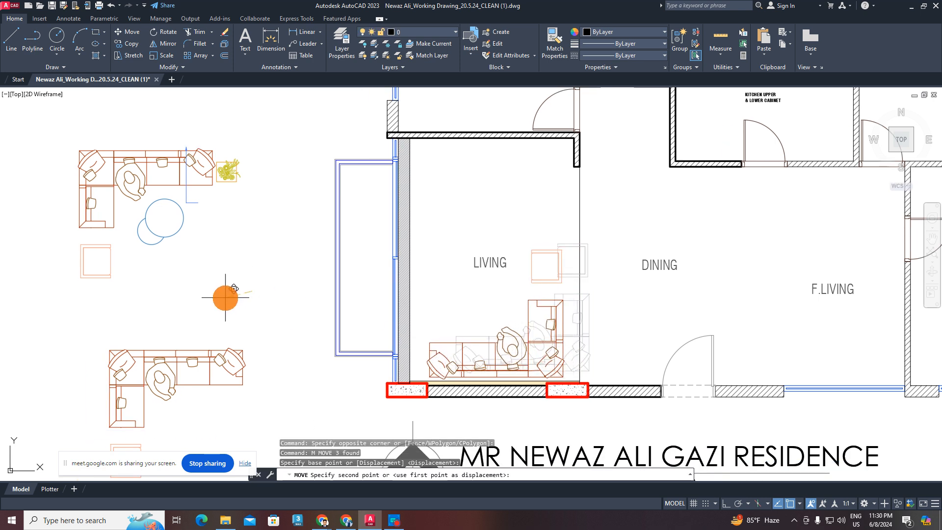
click(226, 296)
key(Escape)
scroll(454, 320, up, 1)
middle_drag(431, 332, 377, 350)
scroll(377, 350, down, 1)
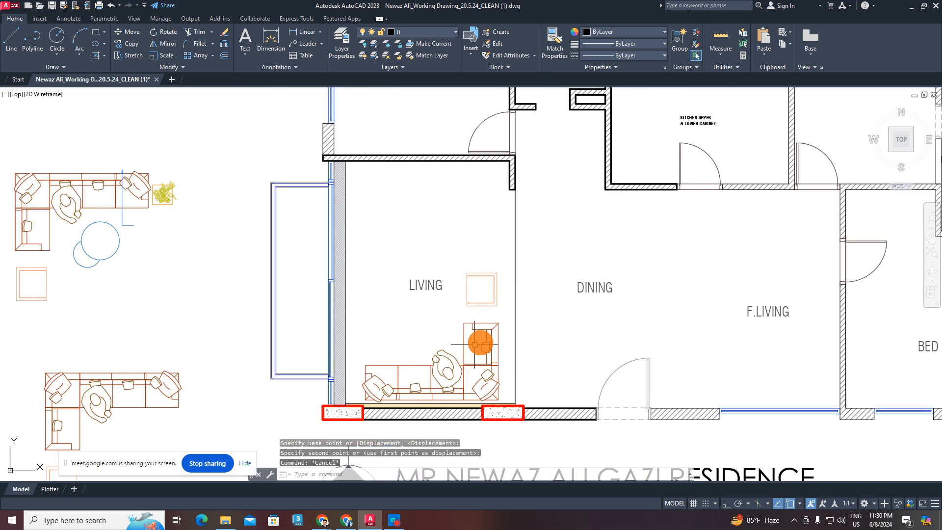
mouse_move(492, 338)
middle_down()
mouse_move(496, 348)
mouse_move(513, 308)
middle_up()
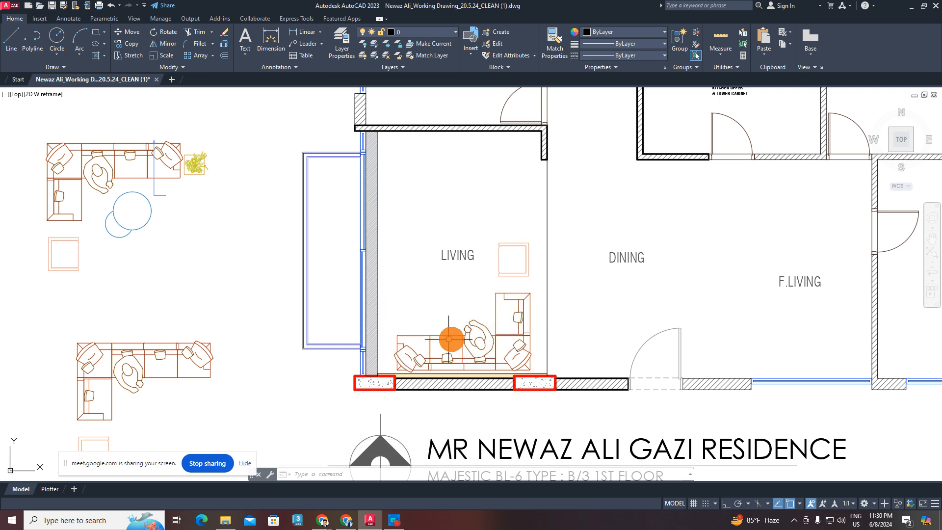
click(534, 229)
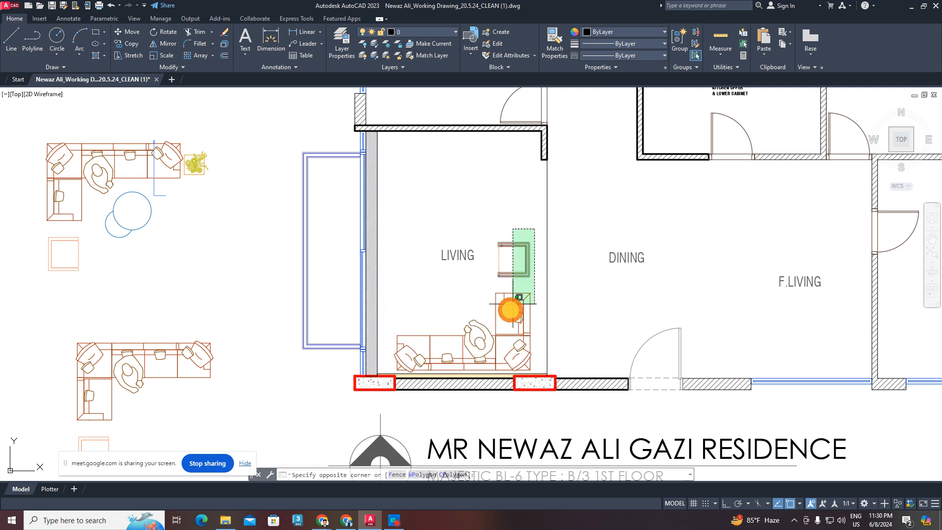
click(499, 287)
key(Escape)
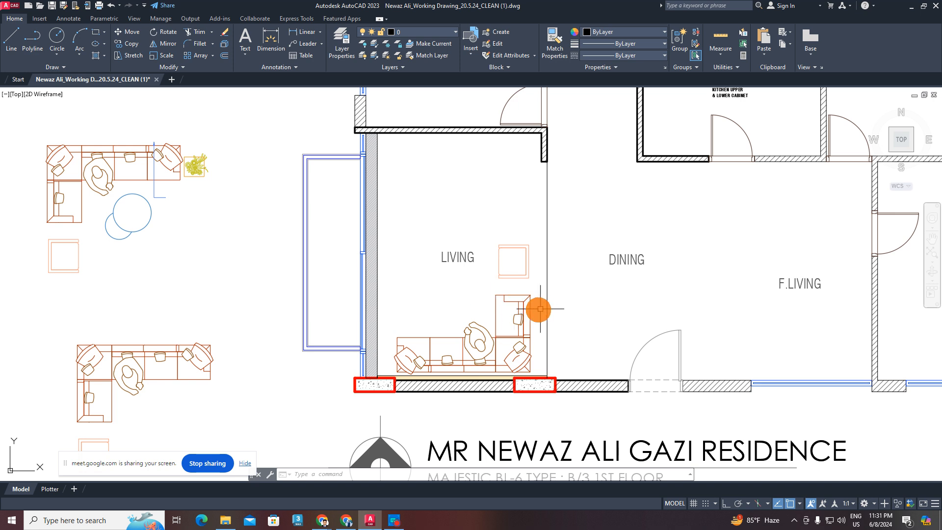
- Move the living room's square seat straight up, farther away from the sofa
click(535, 221)
click(518, 261)
middle_drag(538, 276, 534, 298)
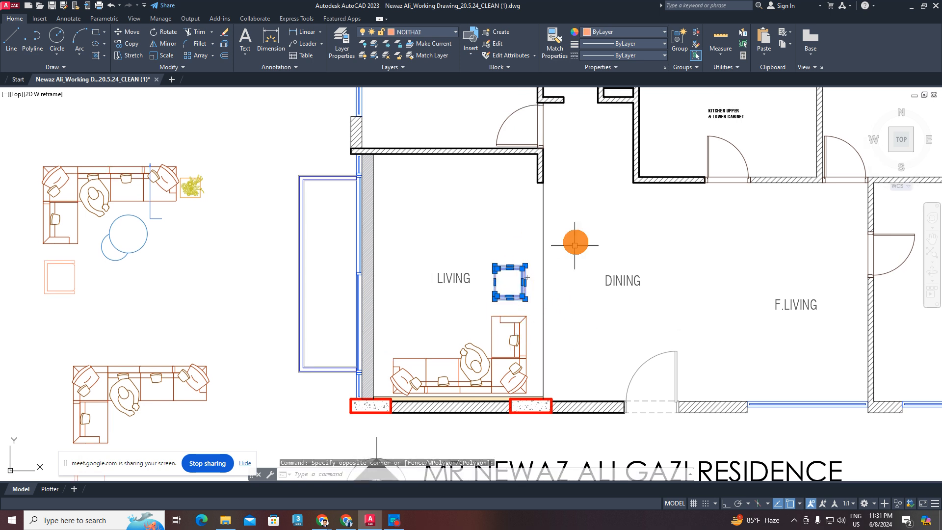
text(m)
key(space)
click(575, 235)
click(577, 200)
key(Escape)
- Mirror the living room's L-shaped sofa about a vertical line with ortho mode on, keeping the source object
click(508, 308)
click(482, 369)
middle_drag(485, 369, 525, 379)
text(mi)
key(space)
click(500, 342)
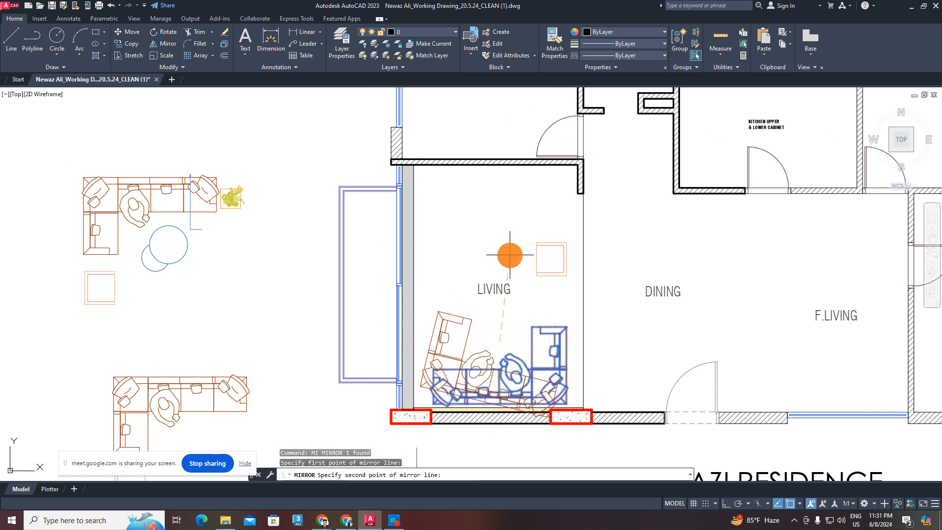
key(F8)
click(502, 227)
right_click(505, 225)
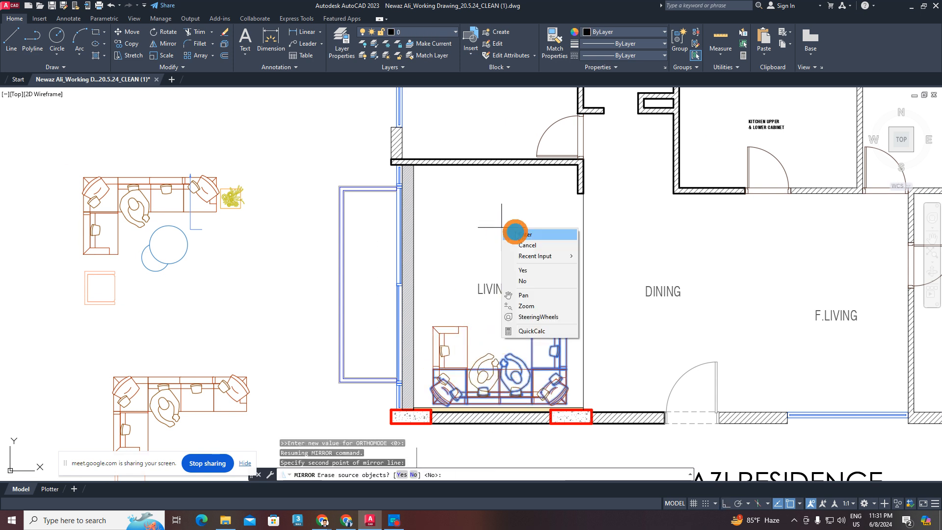
click(529, 236)
- Delete the original L-shaped sofa on the dining side, leaving the mirrored copy in the living room
scroll(554, 320, up, 3)
click(569, 316)
click(540, 340)
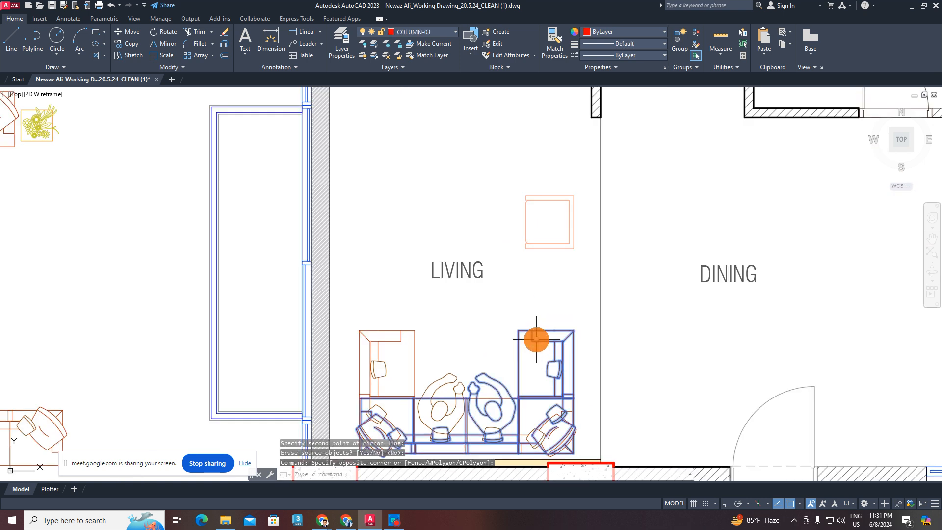
key(Delete)
scroll(495, 345, down, 2)
scroll(490, 332, up, 2)
- Move the mirrored sofa left, close to the living room's hatched left wall strip
click(511, 325)
click(431, 376)
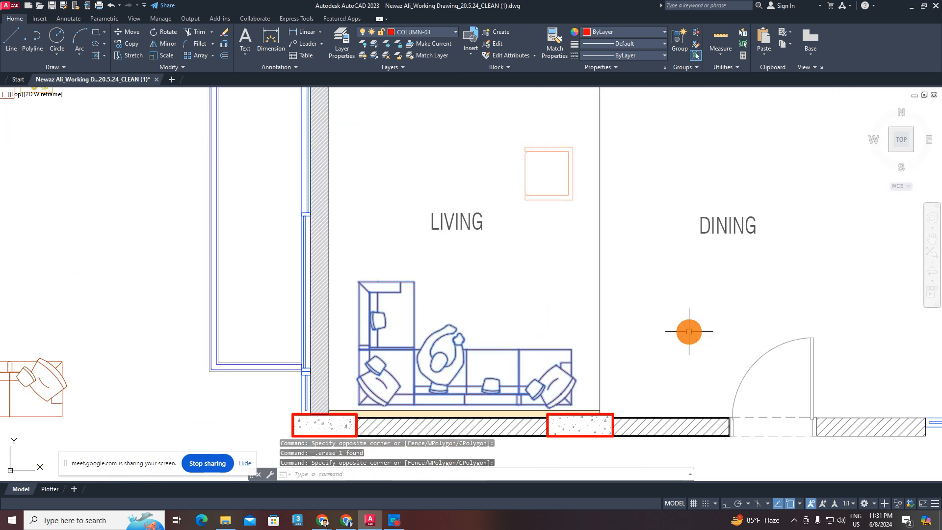
text(m)
key(Return)
click(708, 313)
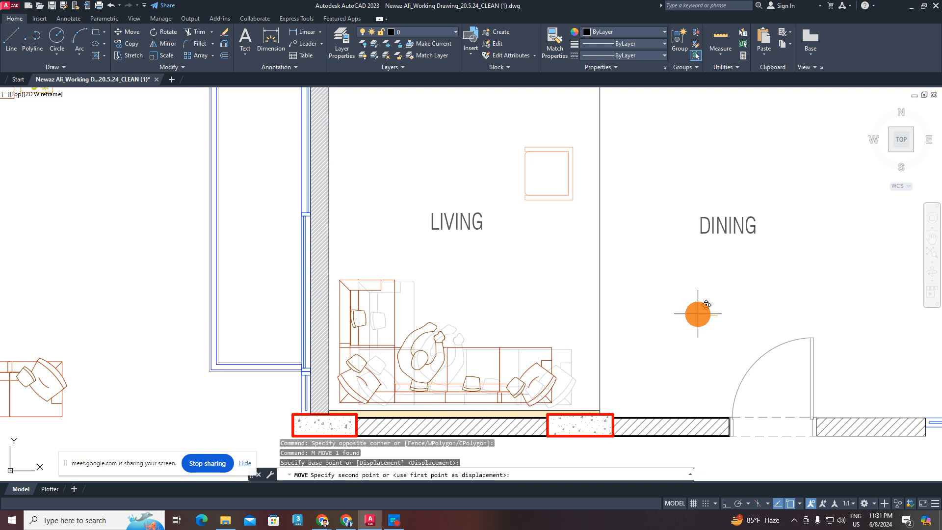
scroll(529, 334, down, 2)
middle_drag(534, 336, 475, 363)
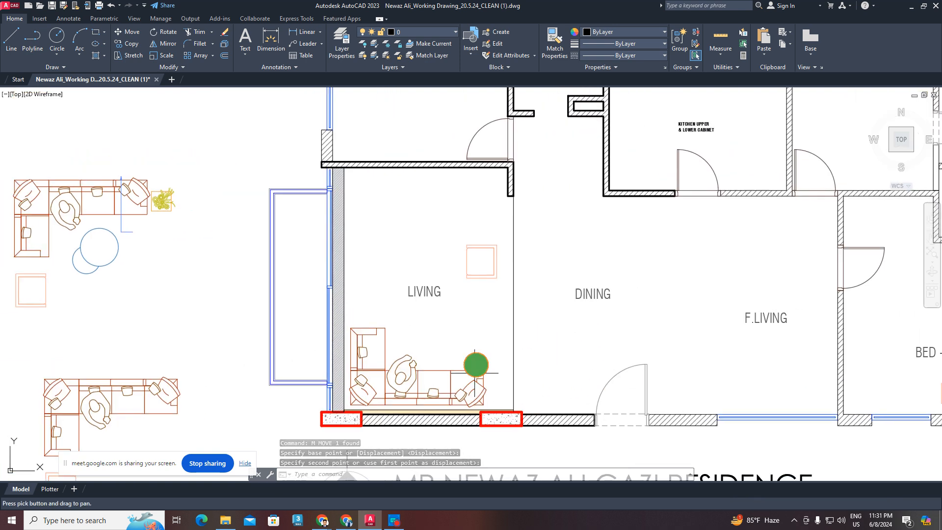
- Shift the living room's L-shaped sofa slightly to the right, away from the hatched left wall strip
click(475, 364)
click(439, 387)
scroll(522, 374, up, 2)
key(Escape)
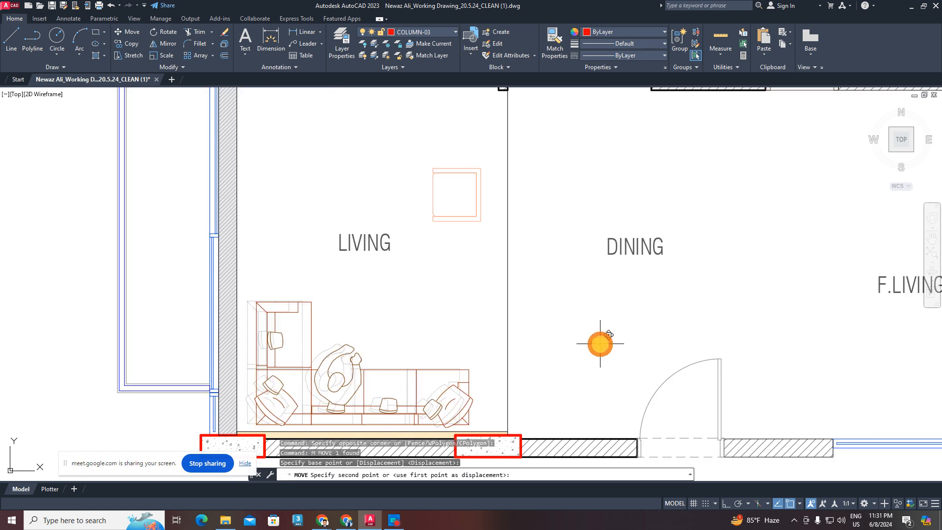
- Move the L-shaped sofa slightly back toward the hatched left wall strip
click(357, 312)
click(327, 351)
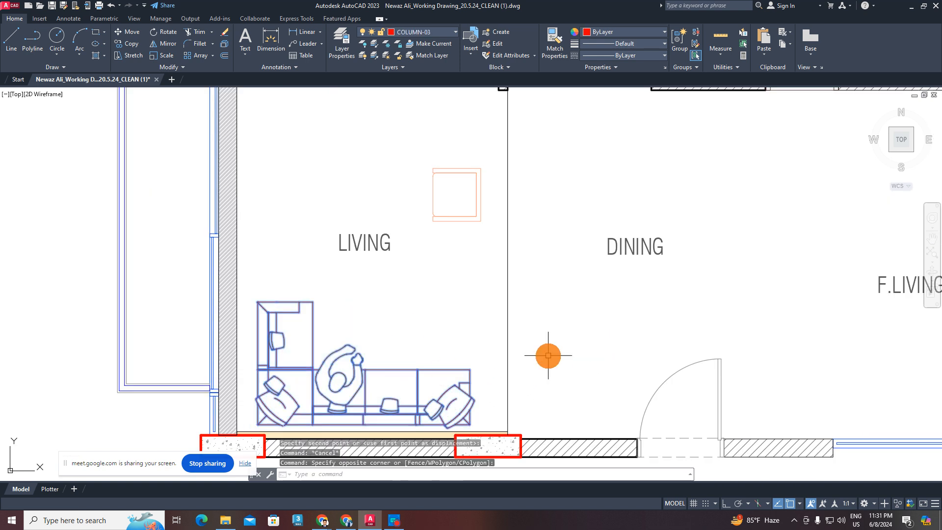
text(m)
key(space)
click(567, 349)
click(558, 351)
scroll(508, 351, down, 2)
middle_drag(507, 351, 509, 370)
key(Escape)
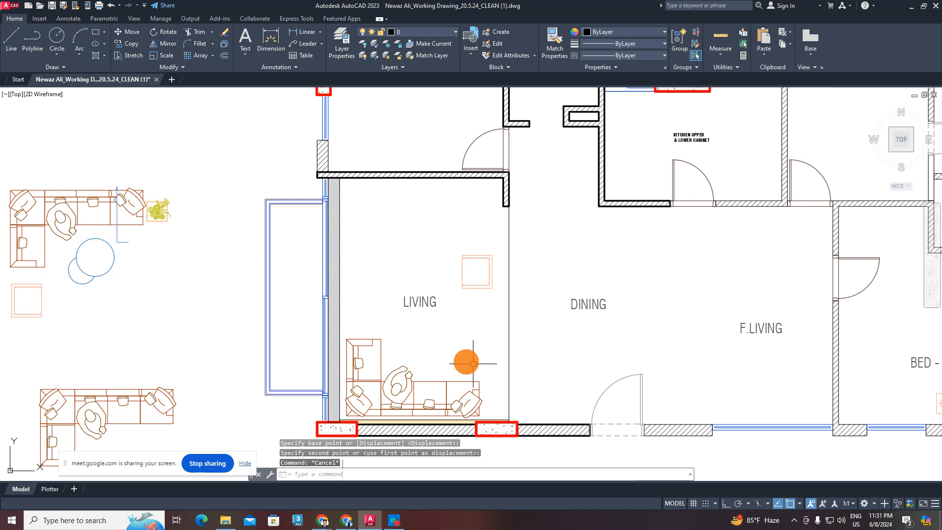
- Measure the height of the upper window section beside the living room's balcony with a linear dimension
mouse_move(417, 340)
middle_down()
mouse_move(436, 347)
mouse_move(405, 330)
middle_up()
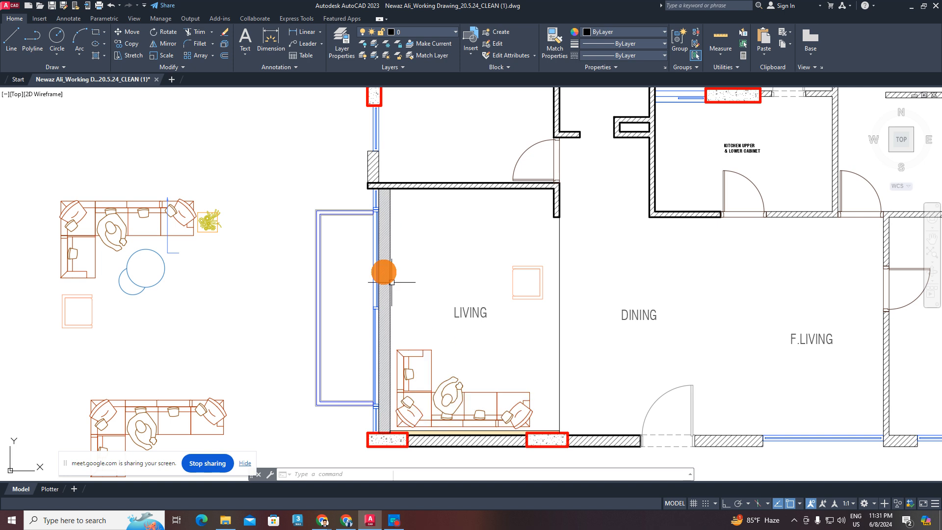
click(307, 34)
click(380, 238)
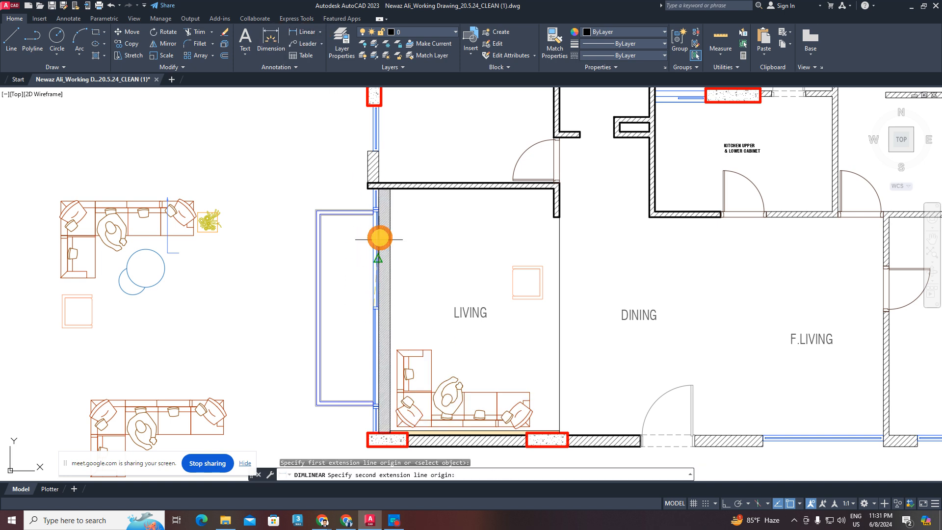
click(372, 213)
scroll(337, 240, up, 5)
scroll(372, 244, down, 3)
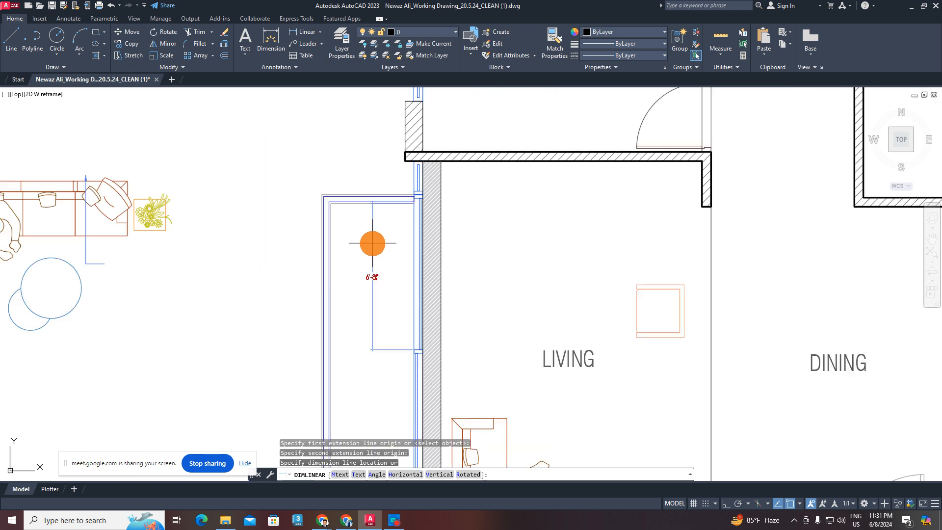
key(Escape)
scroll(381, 281, down, 2)
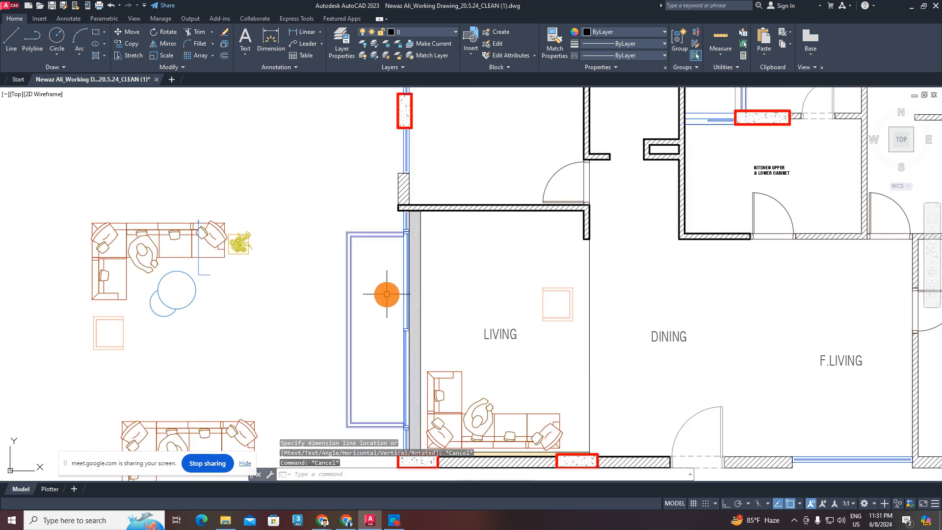
- Nudge the L-shaped sofa a little farther left to narrow its gap to the hatched left wall strip
middle_drag(423, 327, 410, 300)
scroll(422, 351, up, 2)
click(543, 338)
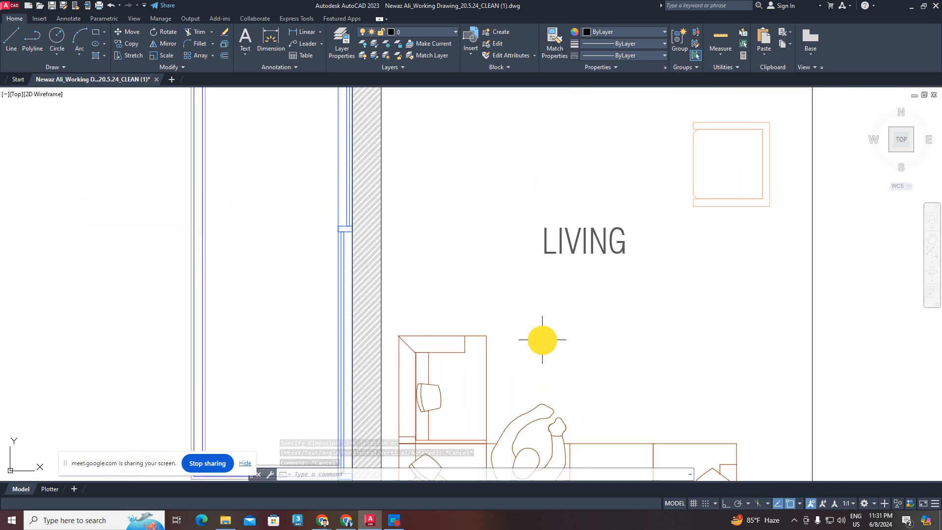
click(528, 417)
scroll(547, 391, down, 2)
scroll(534, 373, up, 1)
middle_drag(568, 388, 550, 297)
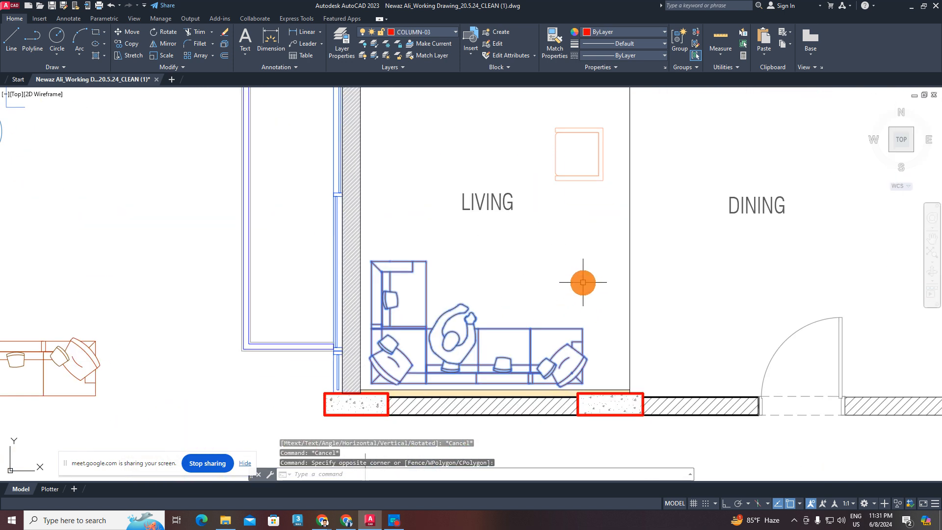
key(space)
click(588, 278)
click(583, 279)
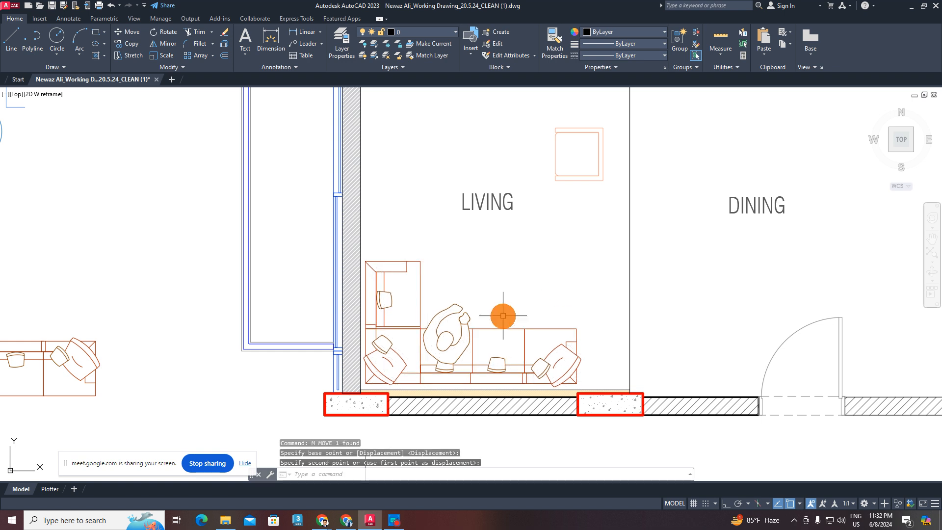
middle_drag(500, 322, 500, 334)
click(485, 395)
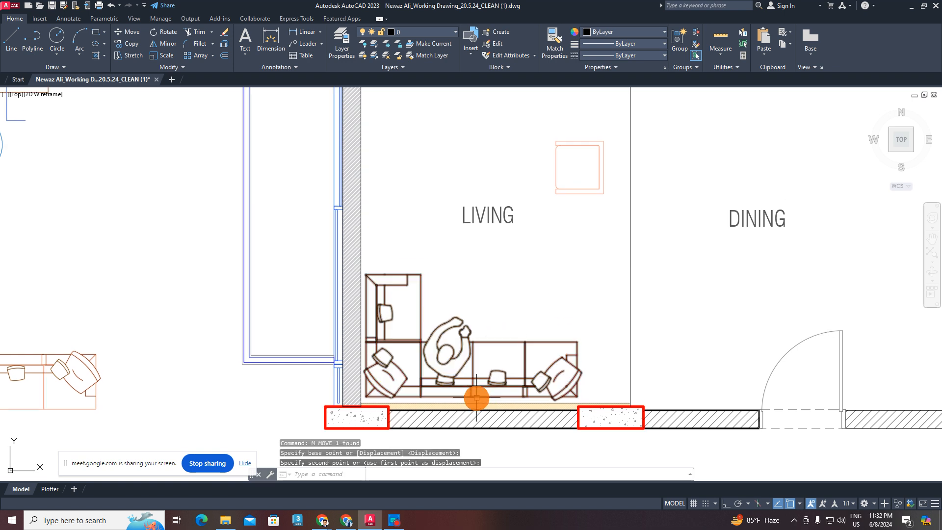
scroll(427, 411, up, 2)
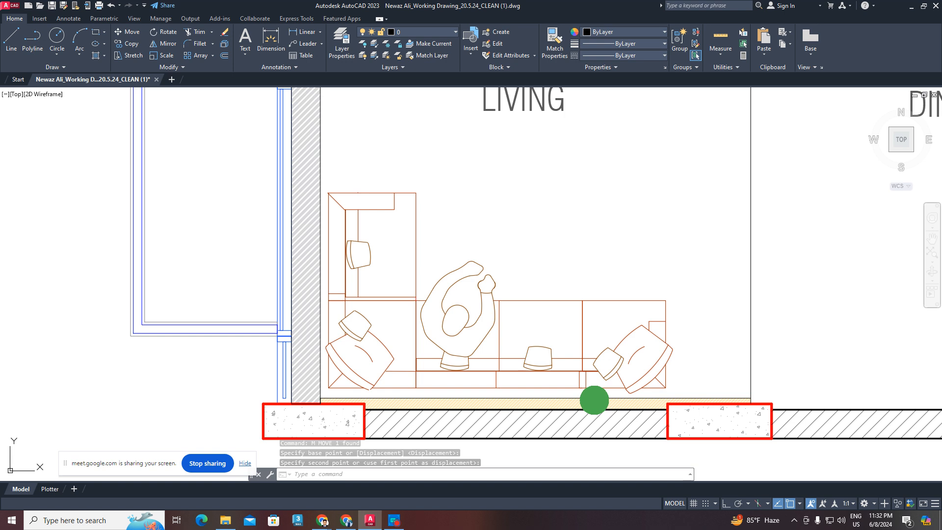
middle_drag(595, 399, 539, 403)
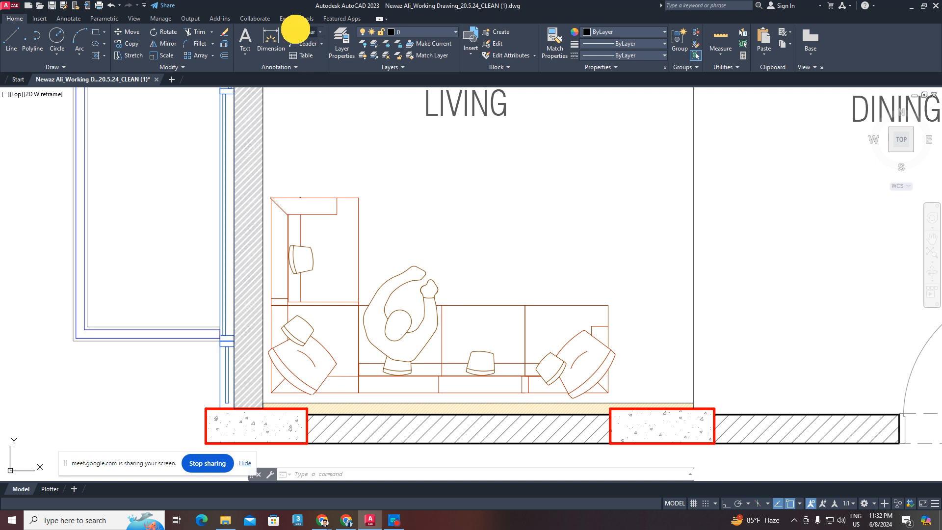
click(303, 31)
scroll(608, 406, down, 7)
scroll(559, 321, up, 4)
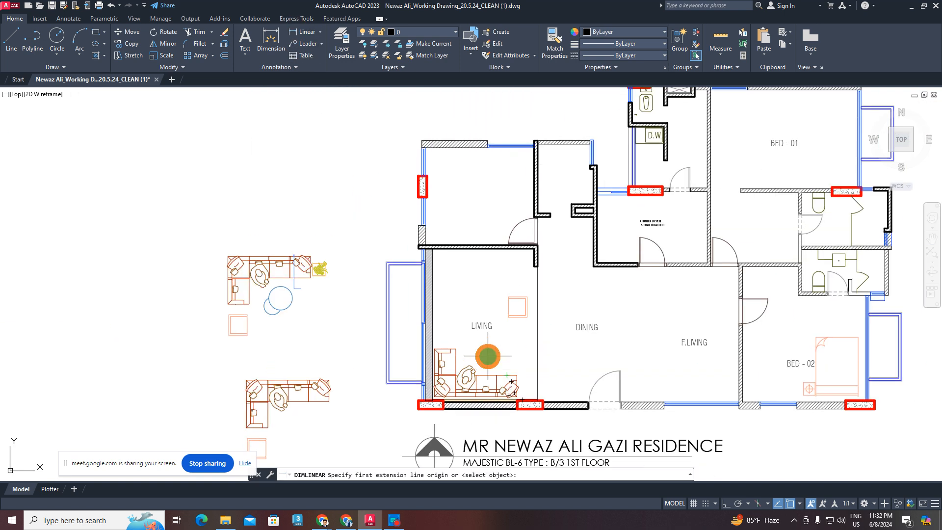
key(Escape)
- Examine the living room's upper wall and its place in the overall floor plan
scroll(473, 284, down, 3)
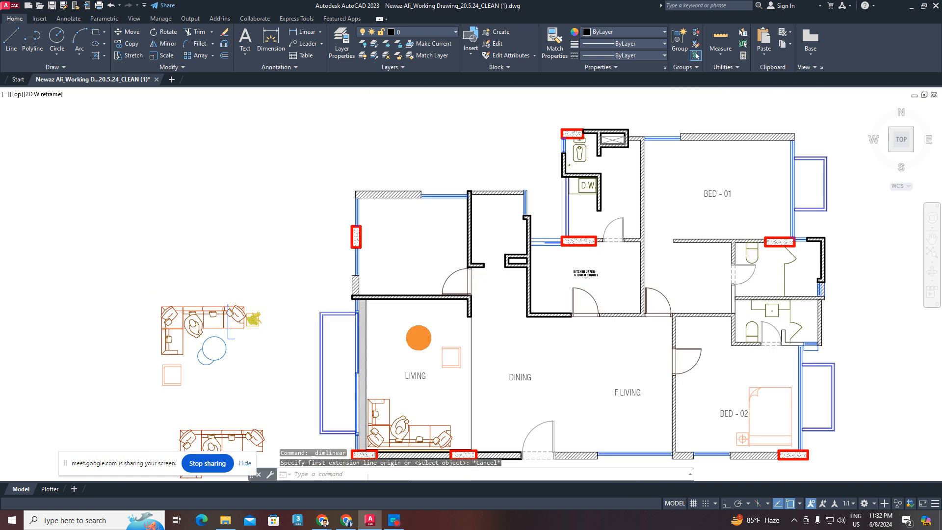
scroll(416, 337, down, 2)
scroll(447, 328, up, 2)
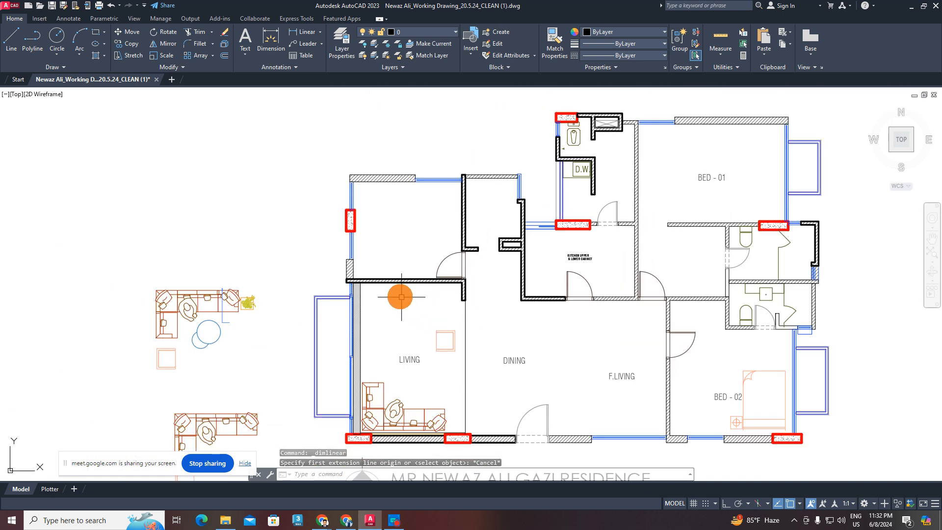
scroll(384, 289, up, 3)
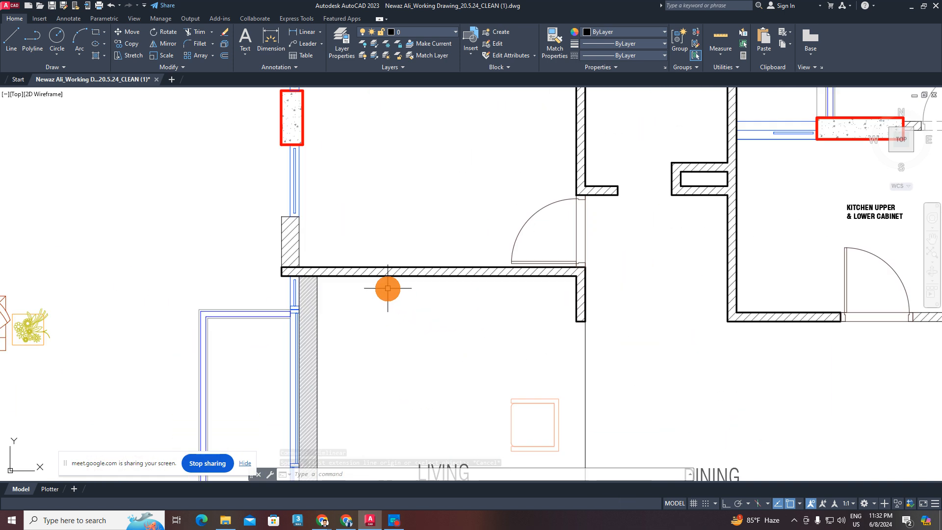
scroll(388, 288, down, 1)
scroll(389, 288, down, 3)
scroll(412, 280, up, 5)
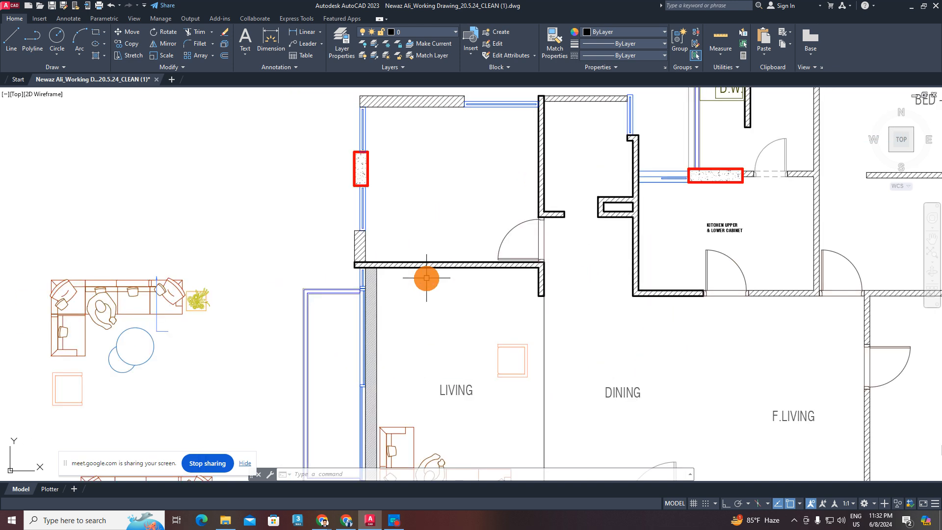
middle_drag(475, 282, 314, 269)
key(Escape)
key(Escape)
text(RE)
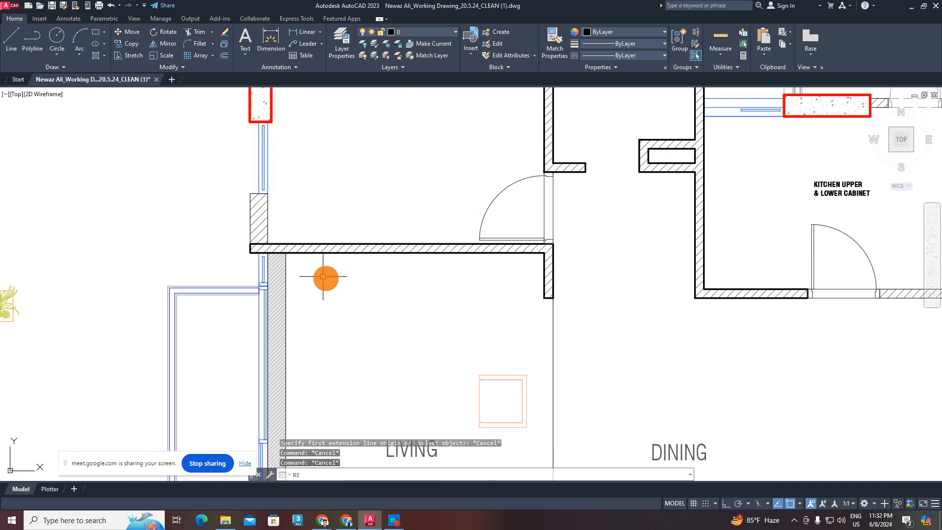
key(Escape)
- Measure the length of the short wall return at the living room's upper-right corner with a linear dimension
click(319, 34)
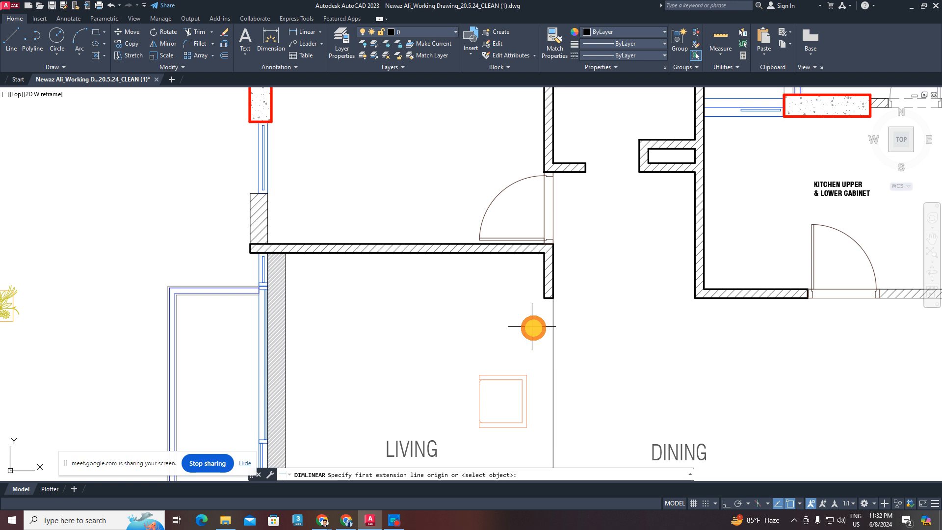
click(543, 298)
scroll(539, 267, up, 5)
click(554, 222)
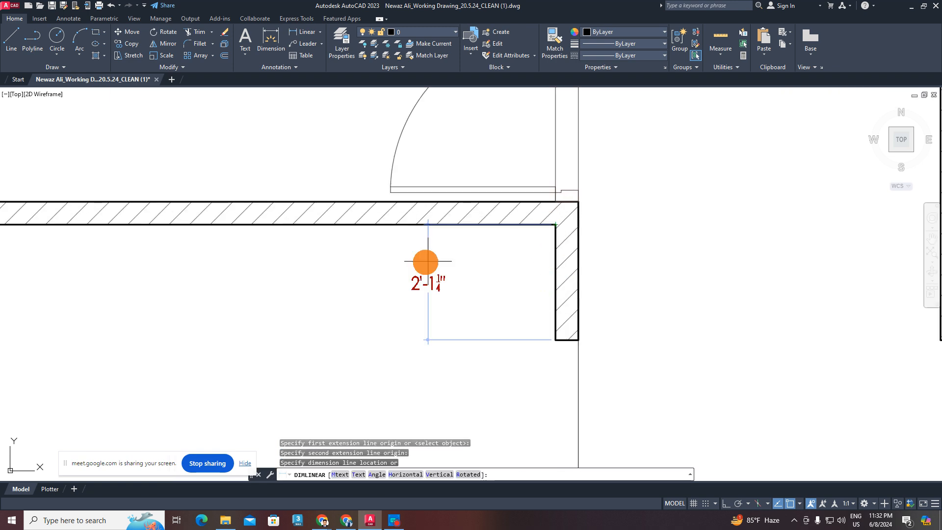
scroll(437, 285, down, 5)
scroll(437, 285, up, 5)
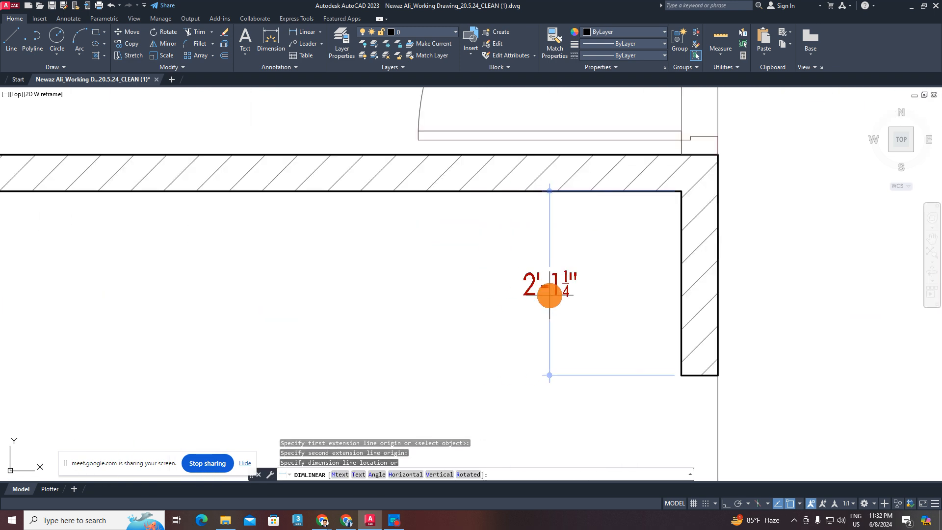
key(Escape)
key(Escape)
key(Escape)
scroll(550, 294, down, 3)
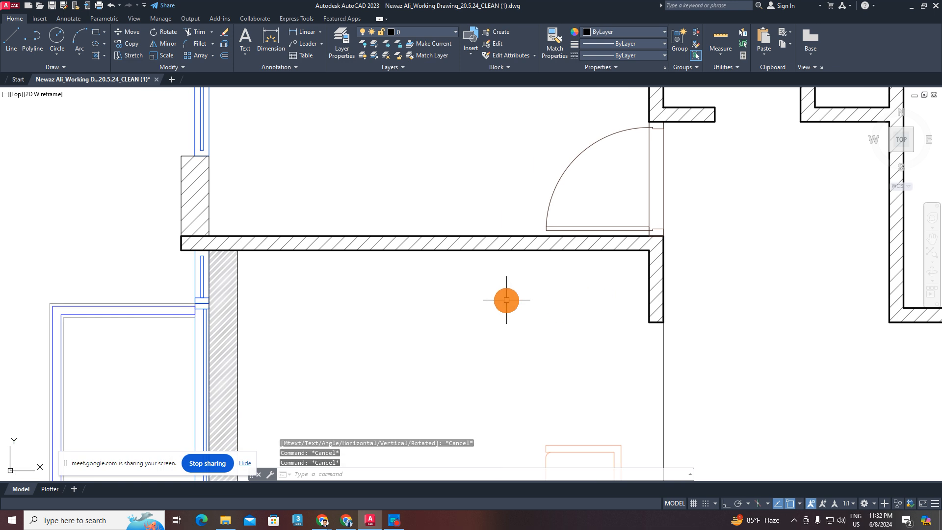
text(REC)
key(Return)
click(647, 251)
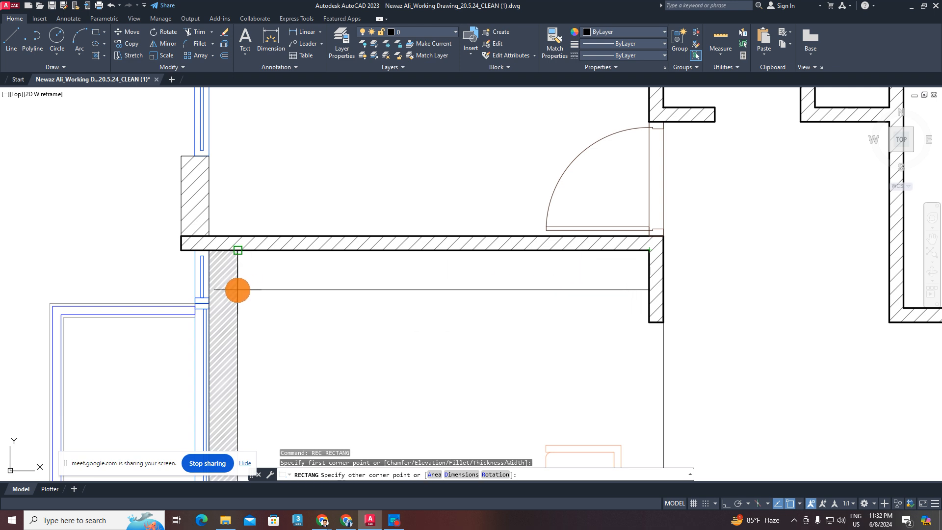
key(Escape)
key(Escape)
key(Escape)
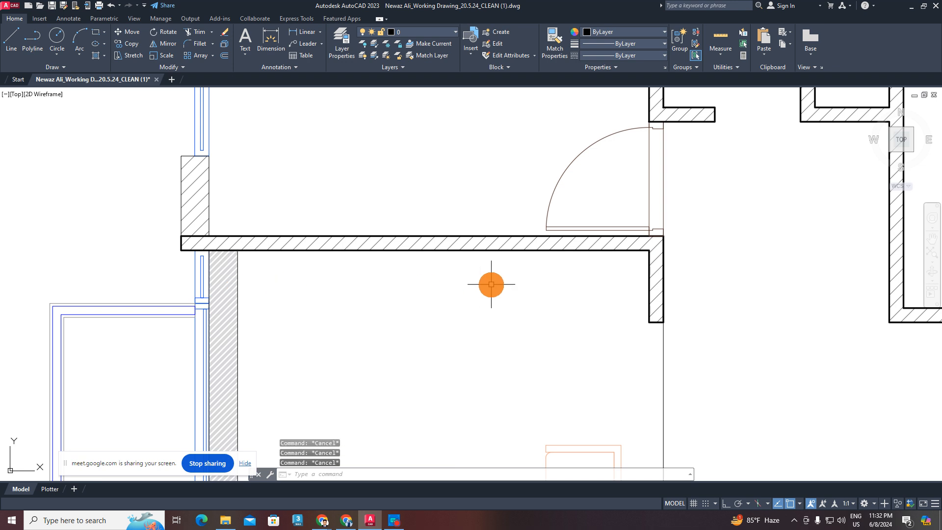
- Draw a line 14 down the wall return from its inner corner, continuing horizontally left past the hatched strip with ortho mode on
key(Return)
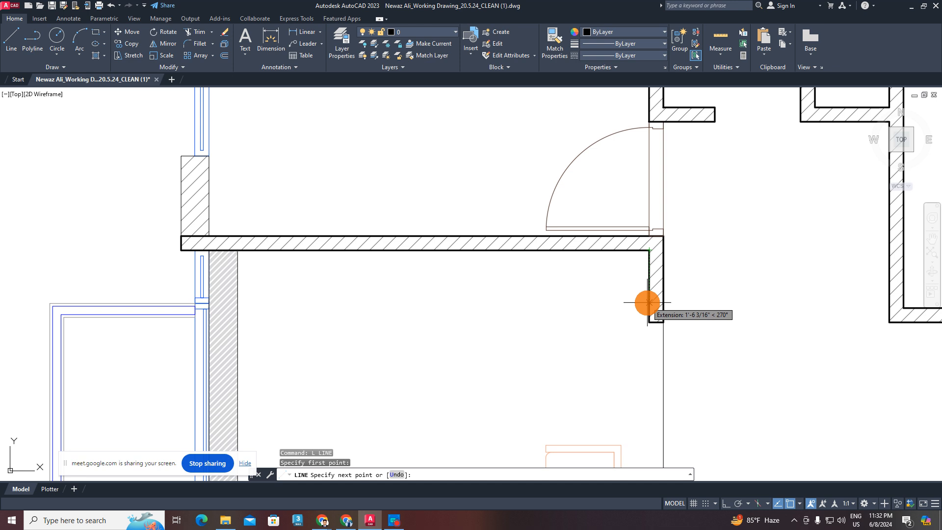
text(14)
key(Return)
middle_drag(431, 280, 551, 300)
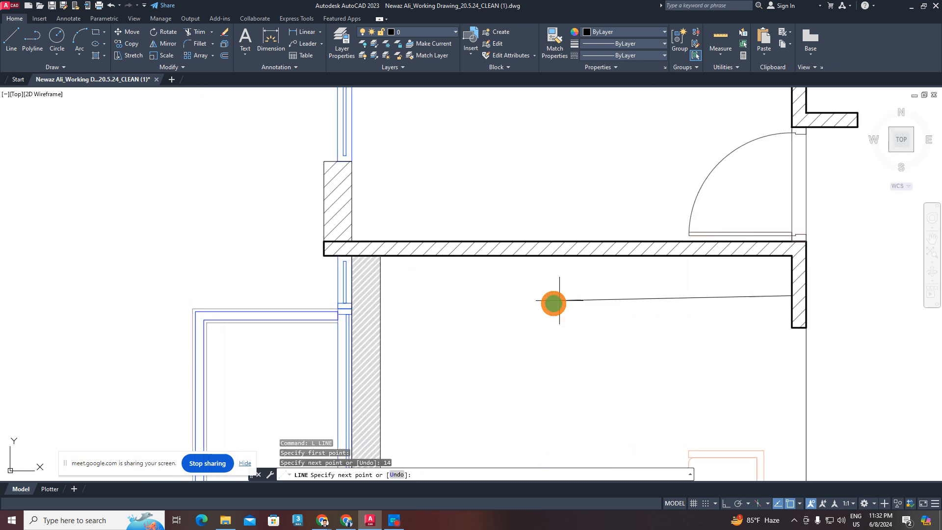
key(F8)
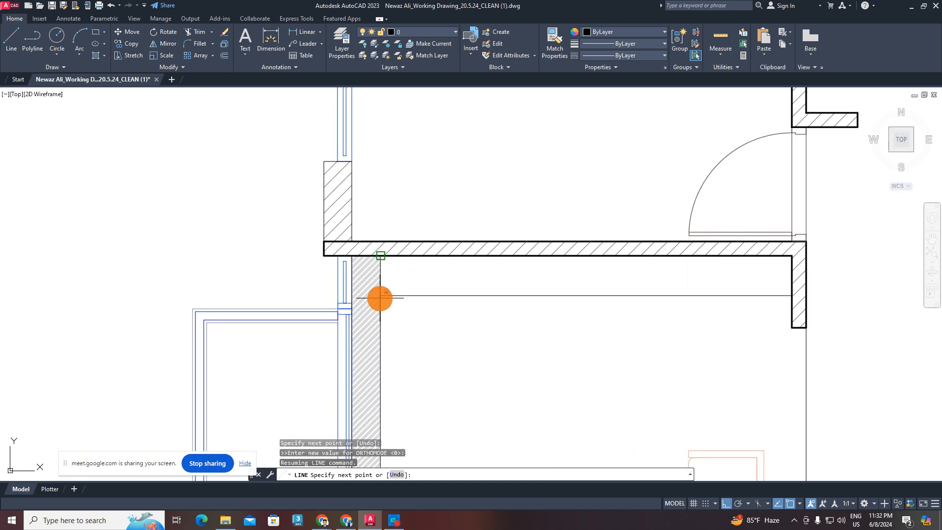
click(240, 295)
key(Escape)
middle_drag(451, 309, 373, 314)
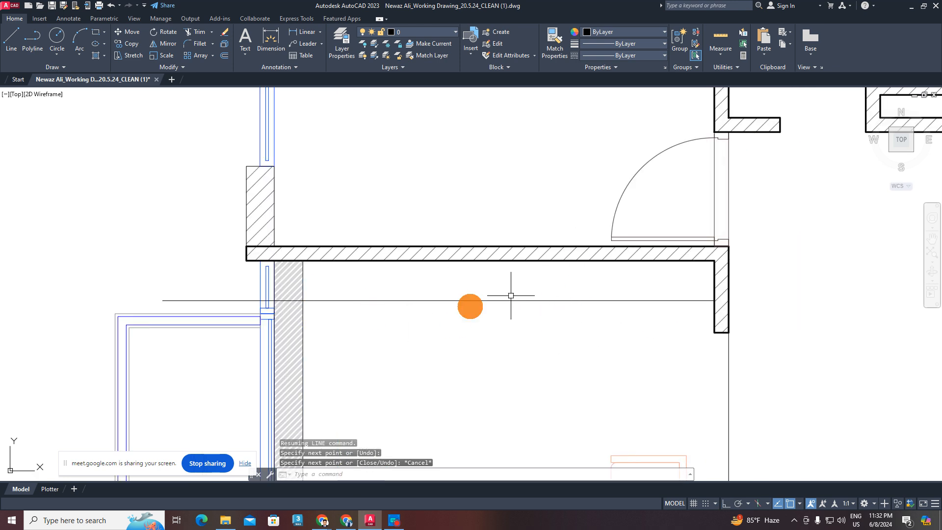
- Draw a rectangle under the living room's upper wall, from the hatched strip's upper corner to the guide line's end at the wall return
text(rec)
key(Return)
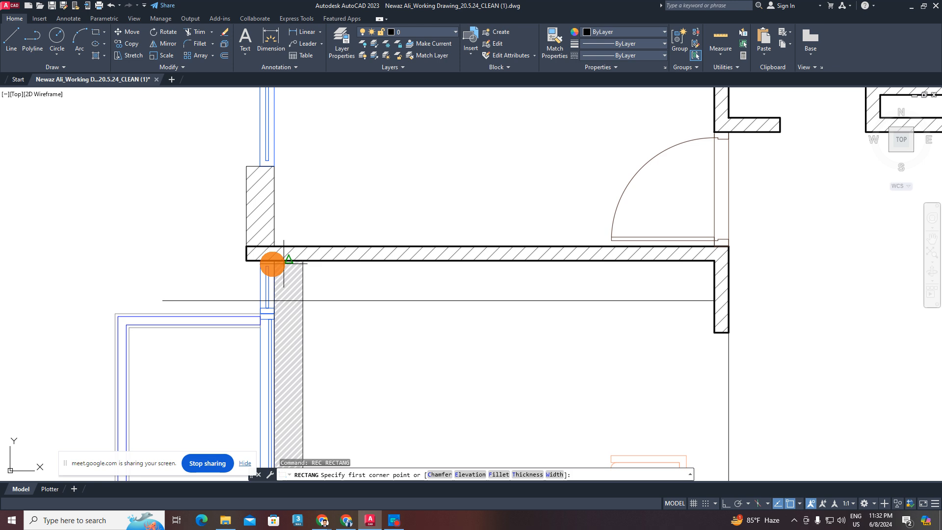
click(303, 262)
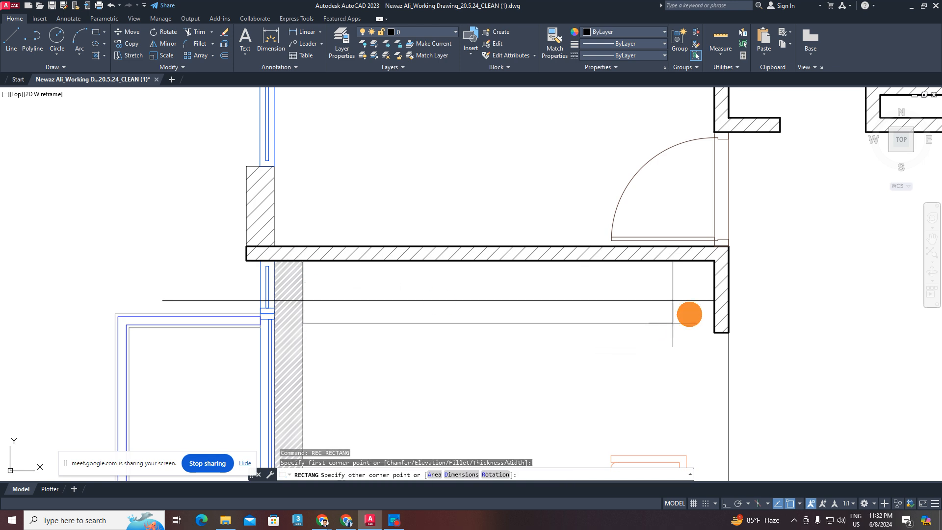
key(Escape)
- Erase the horizontal guide line that runs past the hatched left wall strip
click(199, 277)
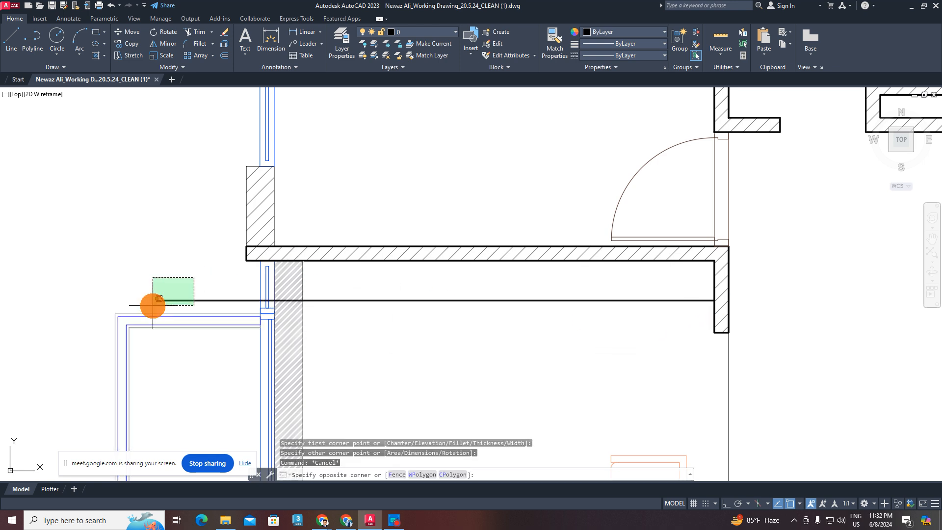
click(152, 305)
key(Delete)
- Copy the TV CABINET text label from the living room of the furnished floor plan
scroll(347, 294, down, 4)
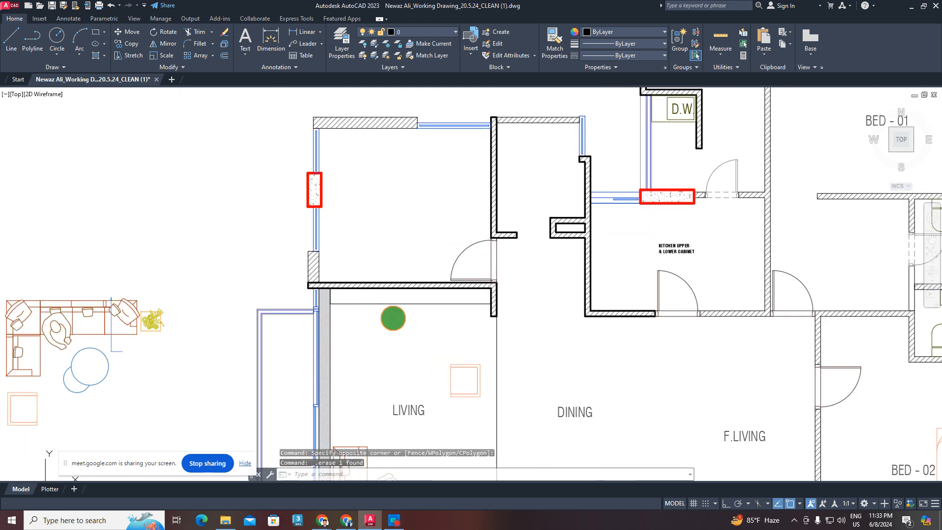
scroll(385, 313, down, 6)
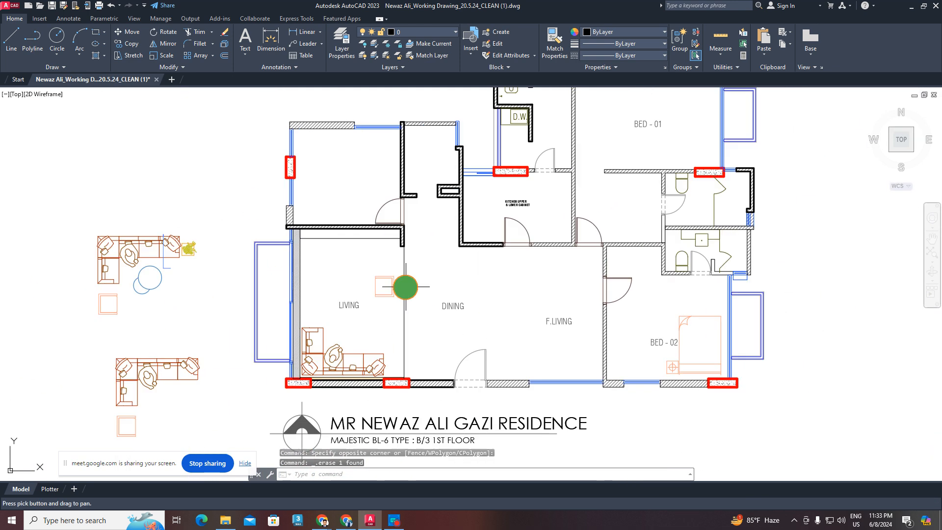
scroll(470, 321, down, 3)
middle_drag(574, 339, 448, 196)
middle_drag(735, 267, 674, 324)
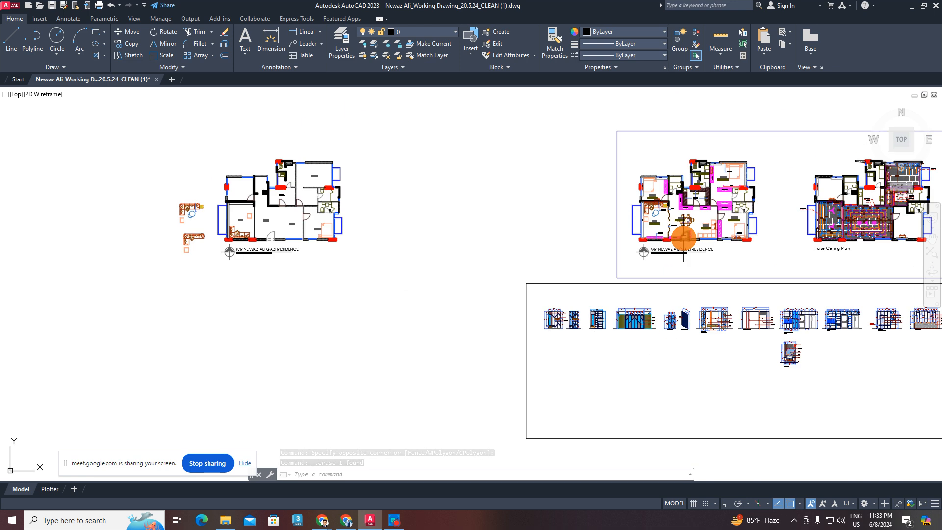
scroll(682, 236, up, 10)
scroll(567, 294, down, 5)
scroll(687, 288, up, 10)
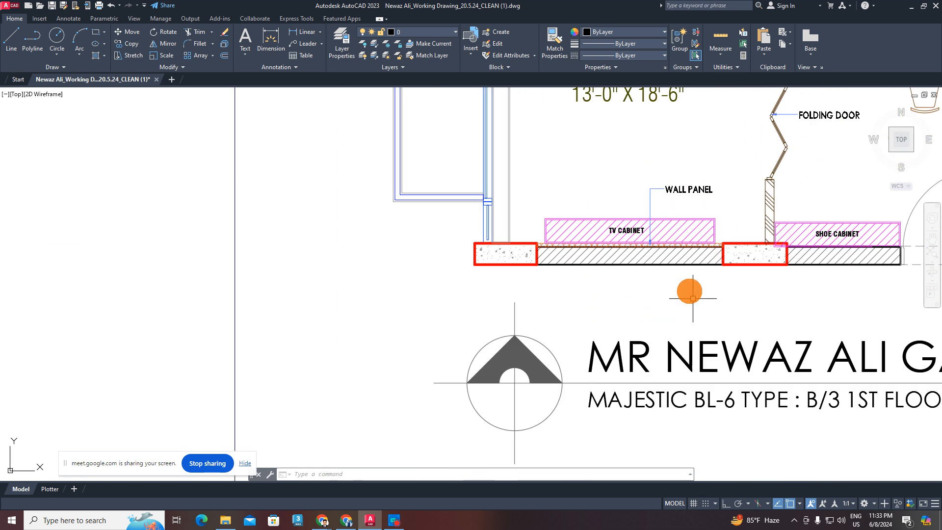
click(601, 257)
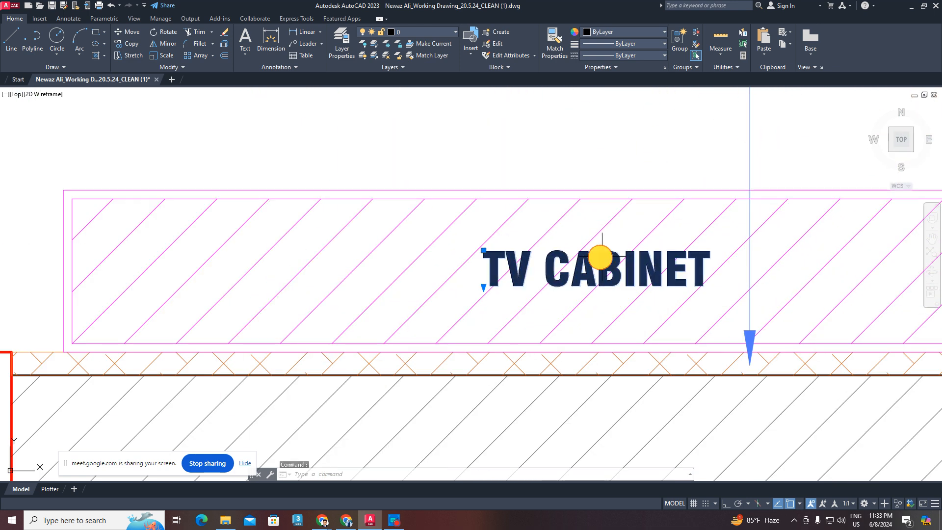
key(ctrl+c)
- Paste the TV CABINET label into the living room of the clean plan, beside the hatched left wall strip
key(ctrl+v)
scroll(465, 284, down, 10)
middle_drag(443, 303, 706, 343)
scroll(510, 339, up, 4)
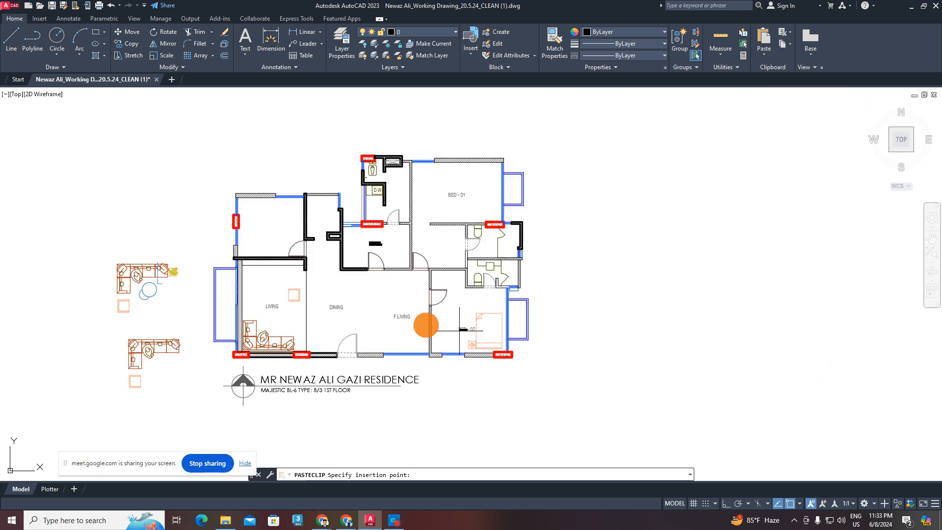
scroll(241, 343, up, 5)
scroll(368, 304, up, 1)
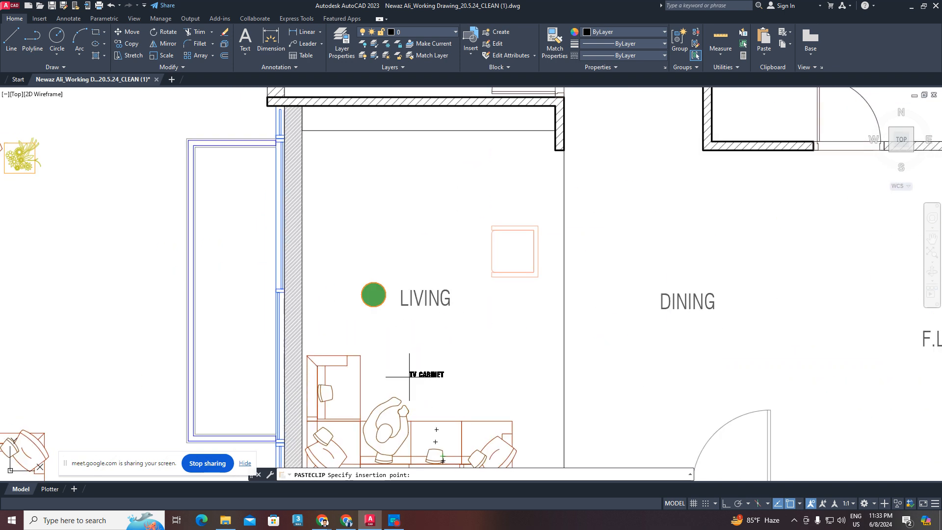
scroll(305, 265, up, 2)
scroll(305, 265, up, 2)
click(324, 305)
key(Escape)
scroll(341, 286, down, 8)
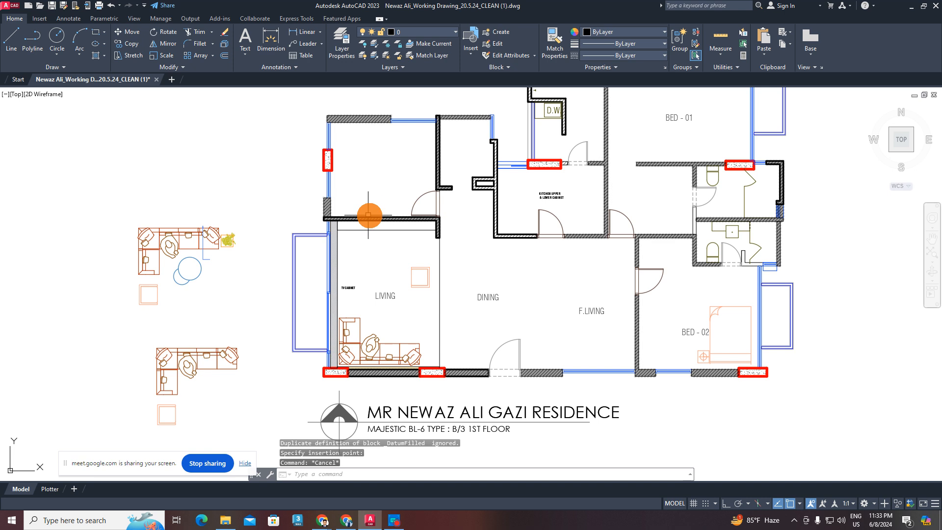
scroll(367, 215, up, 4)
middle_drag(389, 251, 470, 263)
scroll(426, 280, up, 2)
click(470, 242)
click(408, 279)
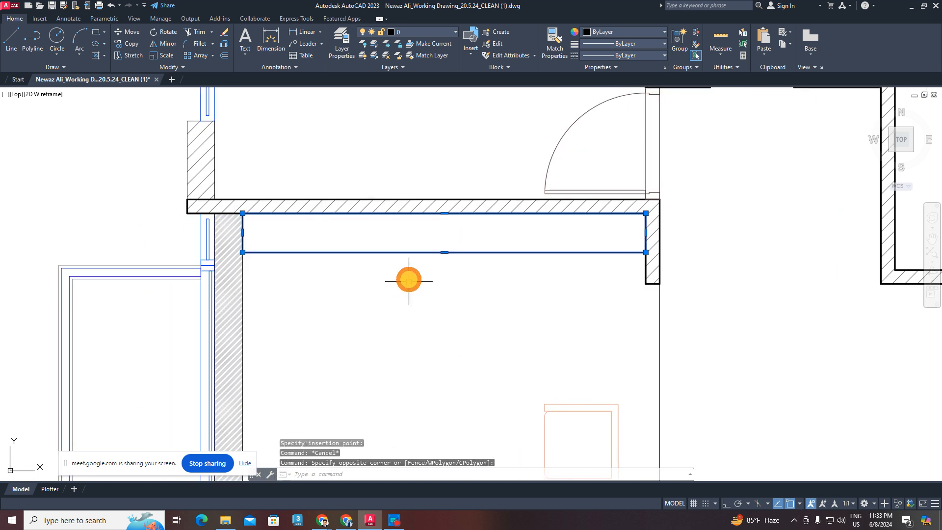
key(Escape)
key(Escape)
click(517, 224)
click(426, 309)
key(Escape)
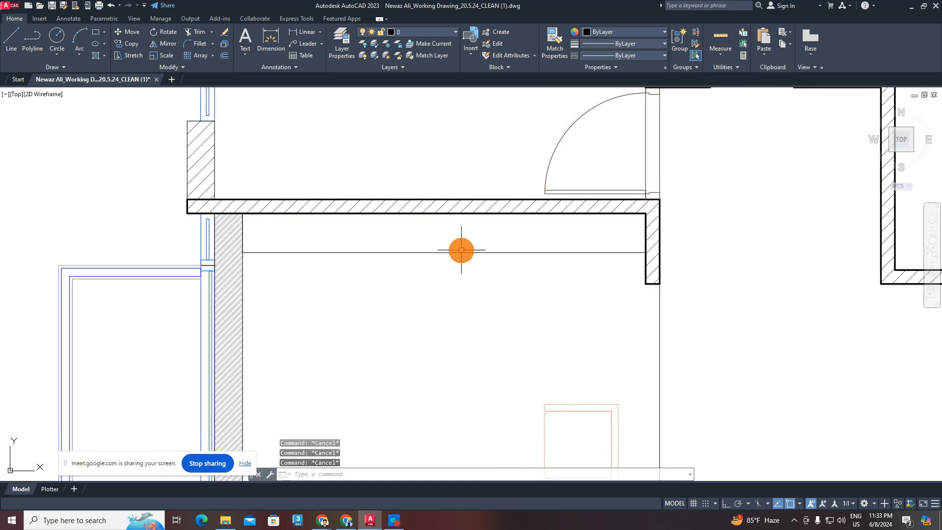
- Offset the rectangle under the living room's upper wall inward by 1
text(o)
key(Return)
text(1)
key(Return)
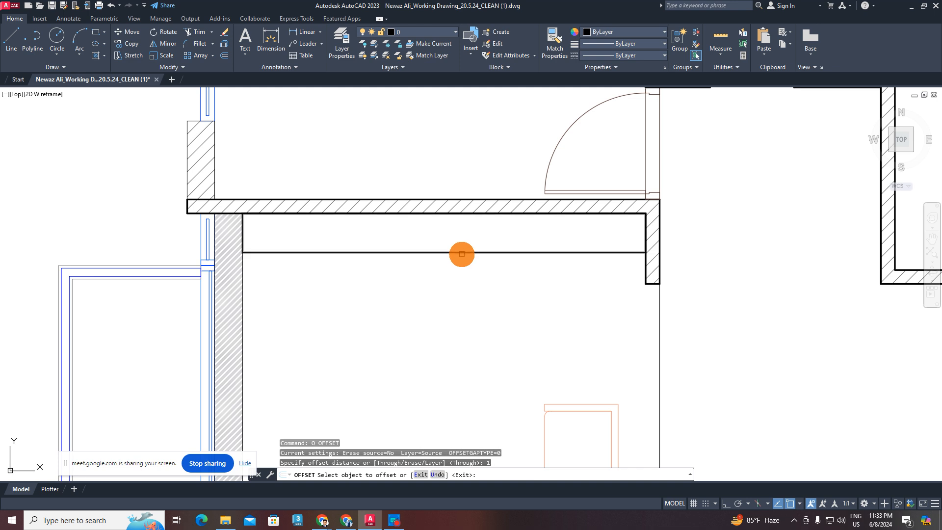
click(461, 248)
click(449, 228)
key(Escape)
- Assign both the outer and inner cabinet rectangles to the layer Layer1
scroll(552, 273, up, 3)
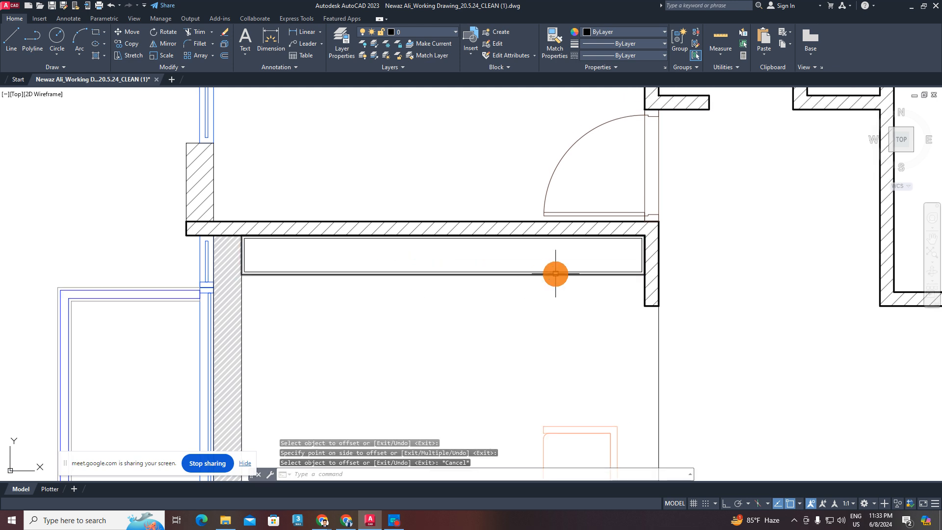
middle_drag(520, 271, 563, 294)
click(570, 269)
click(454, 394)
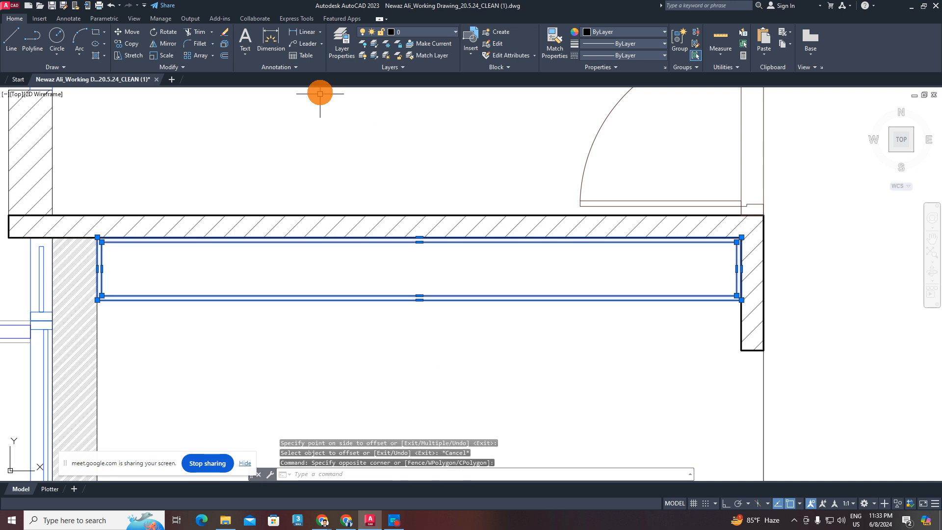
click(422, 32)
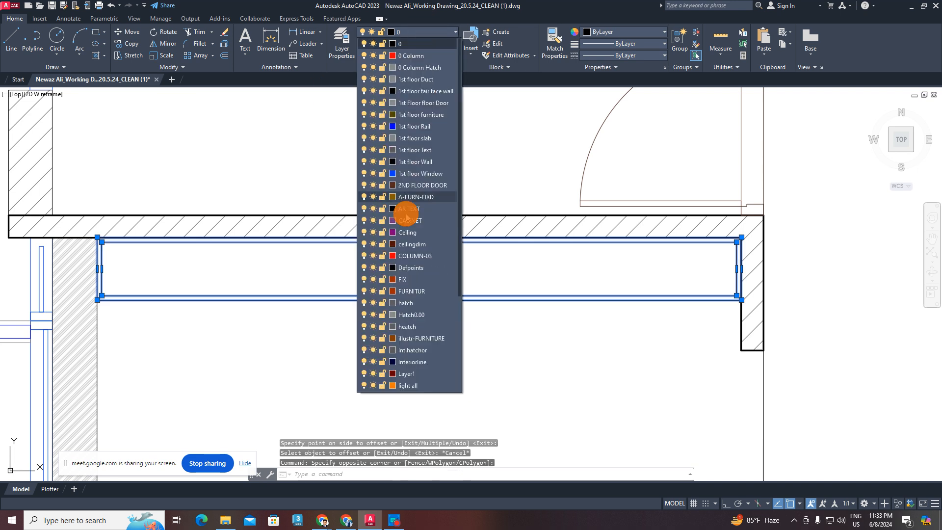
click(422, 373)
key(Escape)
key(Escape)
key(Escape)
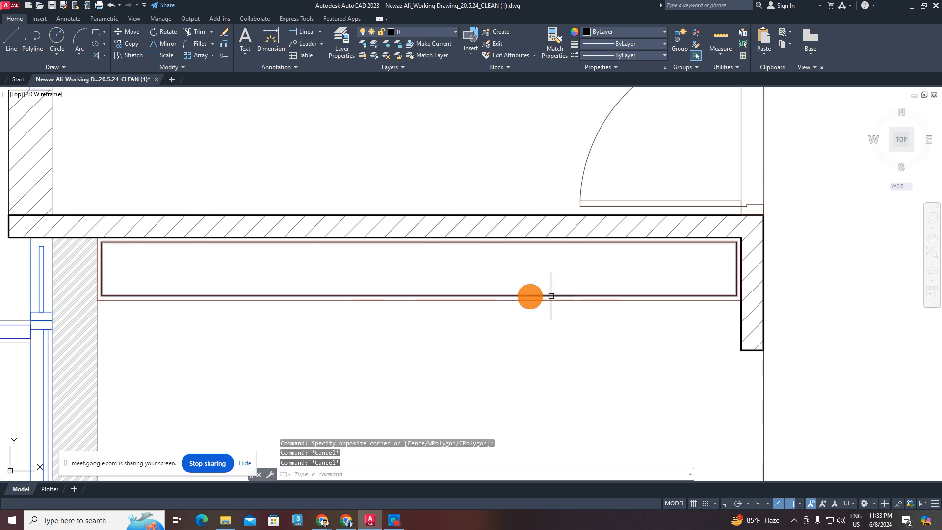
- Move the TV CABINET label into the middle of the double rectangle under the living room's upper wall
scroll(494, 295, down, 5)
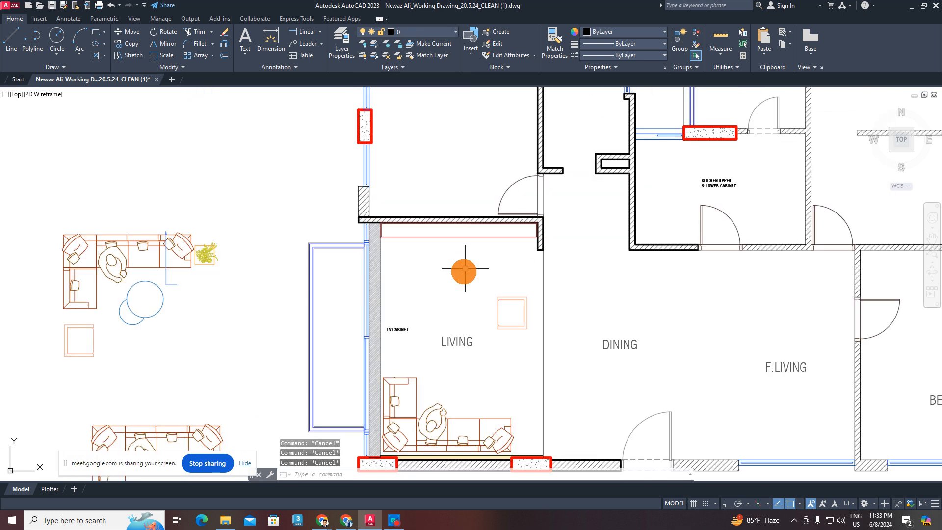
scroll(458, 269, up, 5)
click(378, 310)
click(334, 364)
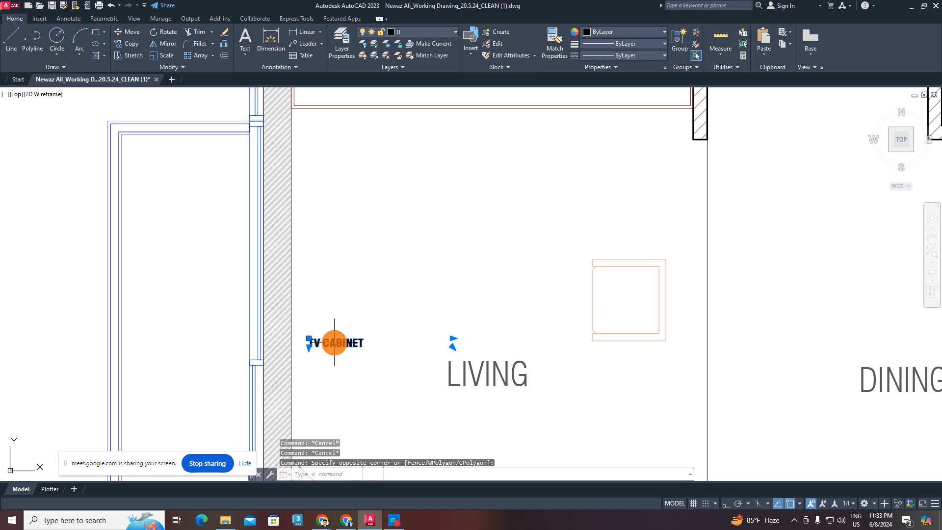
key(m)
key(Return)
click(334, 336)
scroll(447, 273, up, 4)
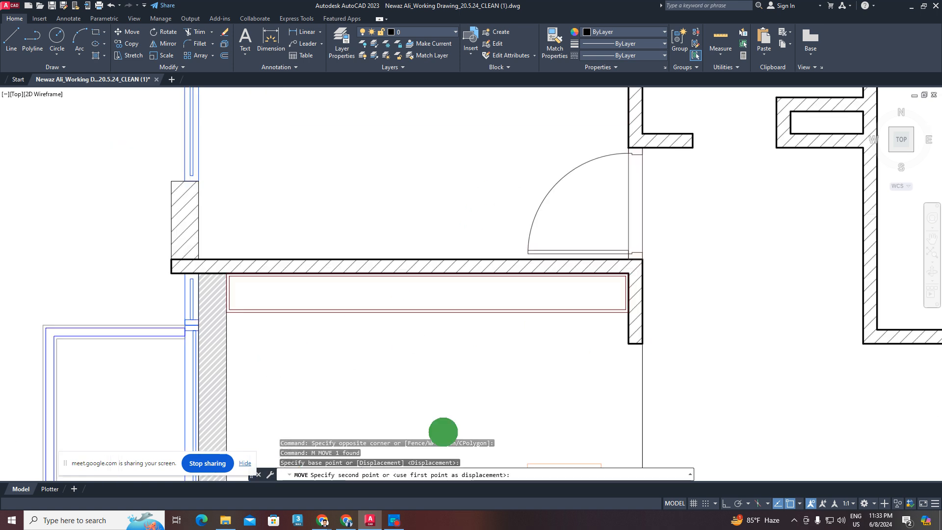
click(427, 279)
key(Escape)
scroll(428, 286, down, 3)
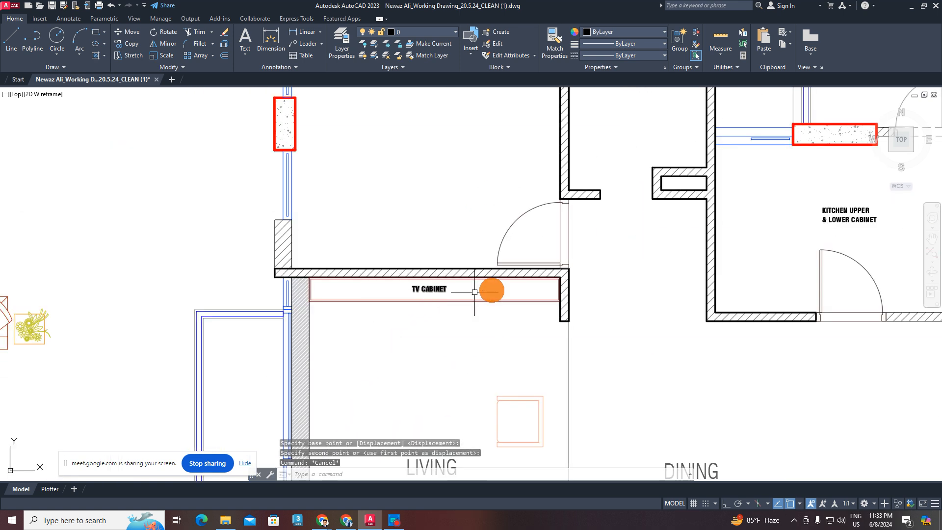
- Hatch the area inside the TV cabinet's inner rectangle, around its label, with the current hatch settings
scroll(413, 292, up, 2)
middle_drag(391, 293, 513, 299)
key(Escape)
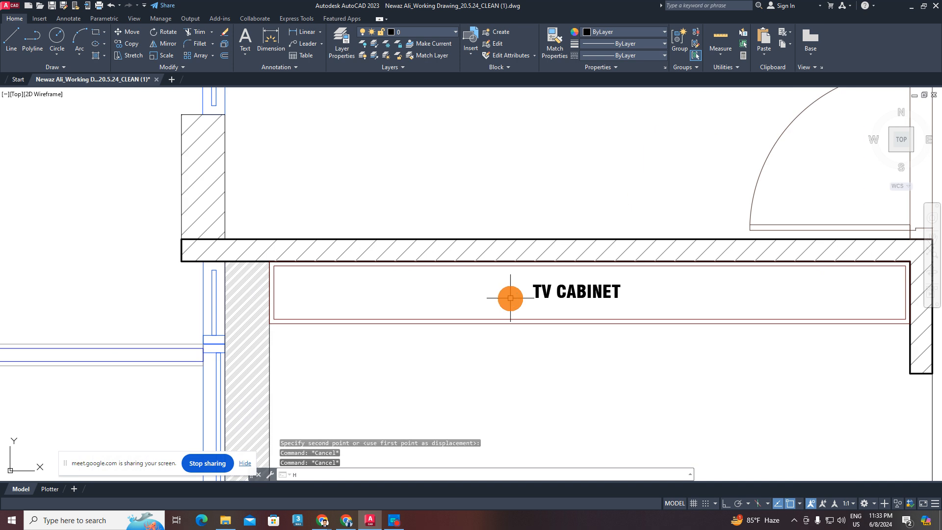
key(Return)
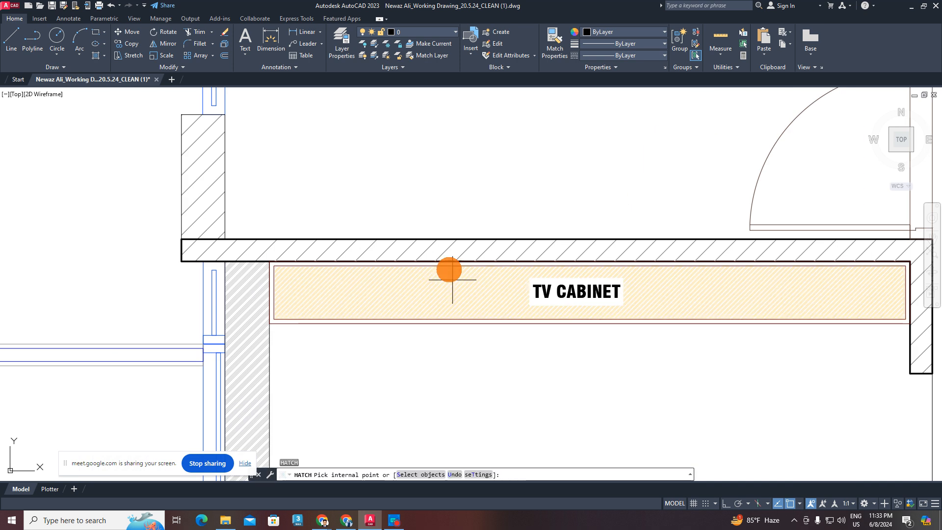
click(449, 267)
click(538, 264)
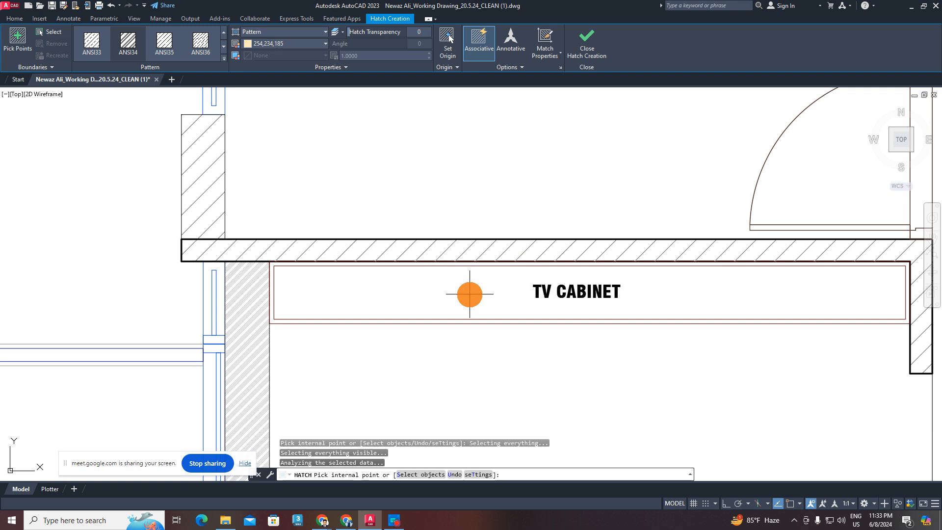
click(470, 294)
key(Return)
middle_drag(633, 345, 482, 355)
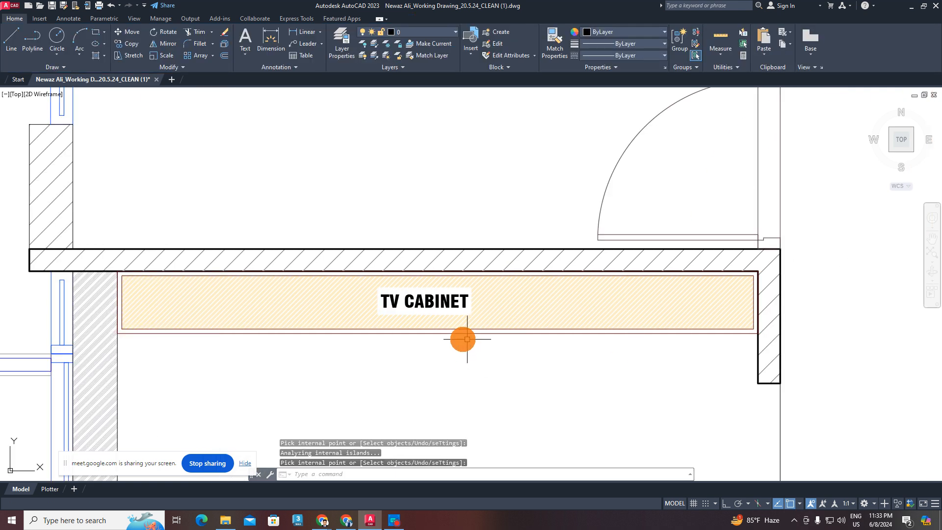
- Examine the TV cabinet's hatch and label up close and in relation to the surrounding living room
scroll(403, 300, up, 1)
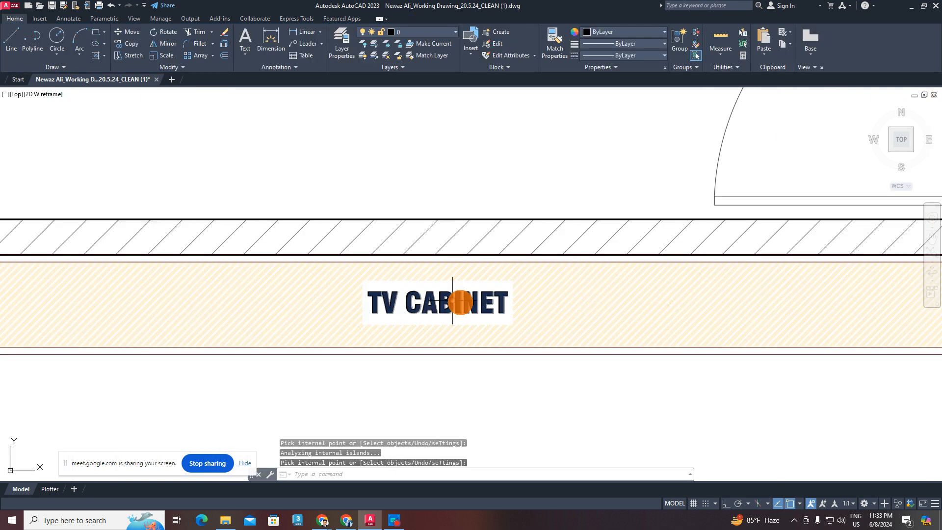
scroll(481, 303, down, 1)
middle_drag(481, 302, 618, 293)
scroll(612, 290, up, 2)
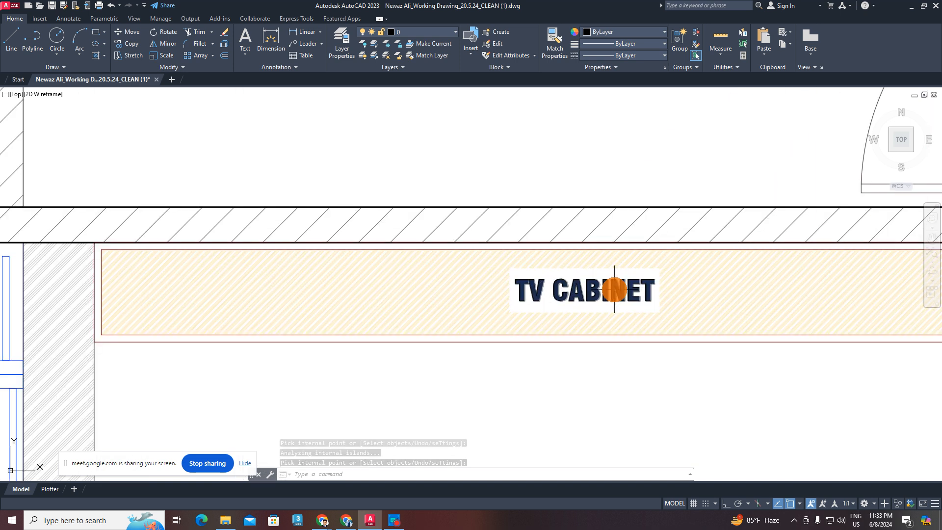
scroll(584, 284, down, 1)
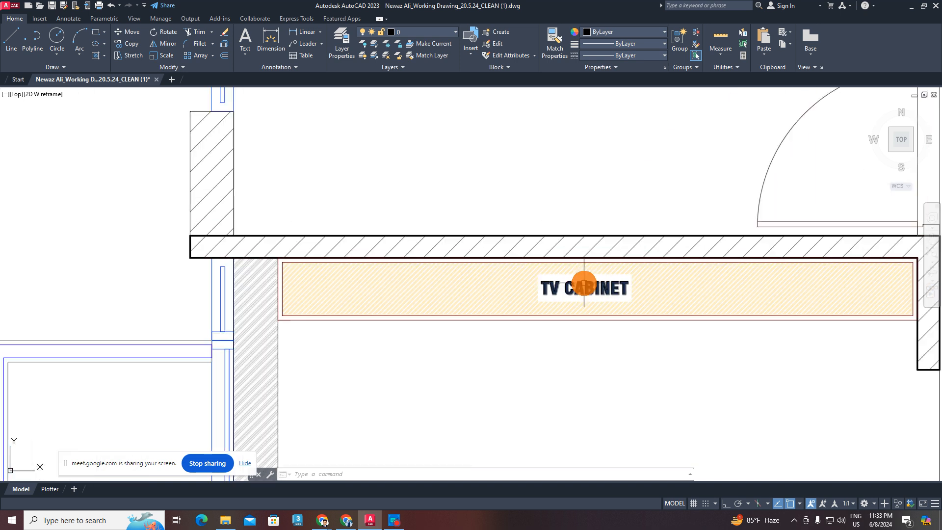
scroll(609, 293, up, 2)
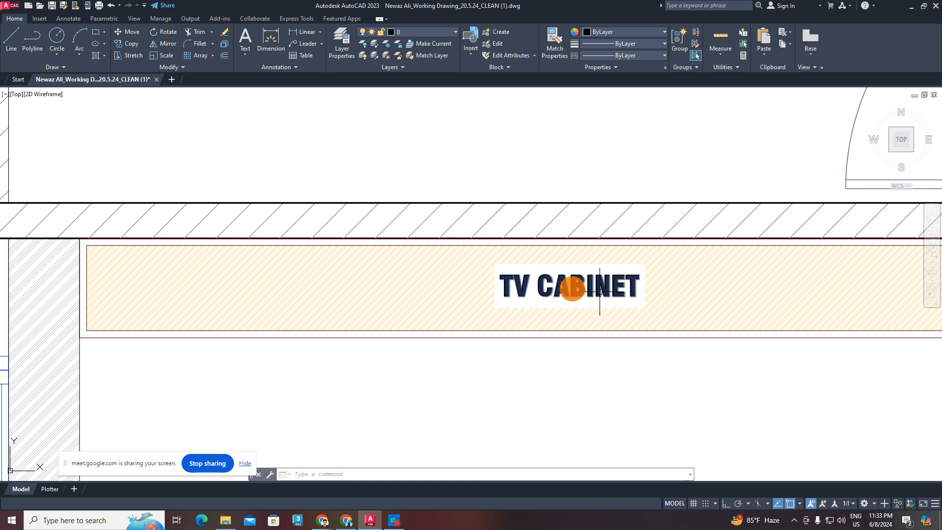
middle_drag(570, 292, 383, 301)
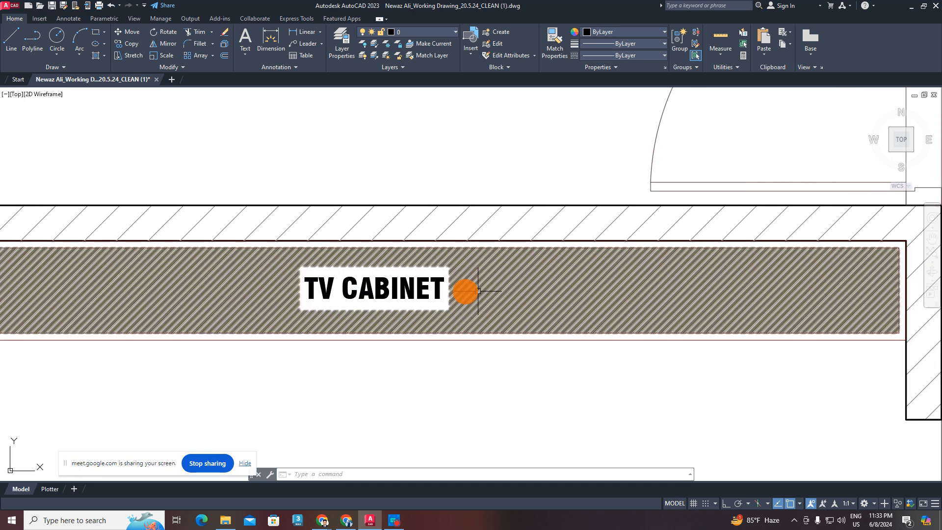
scroll(485, 297, down, 4)
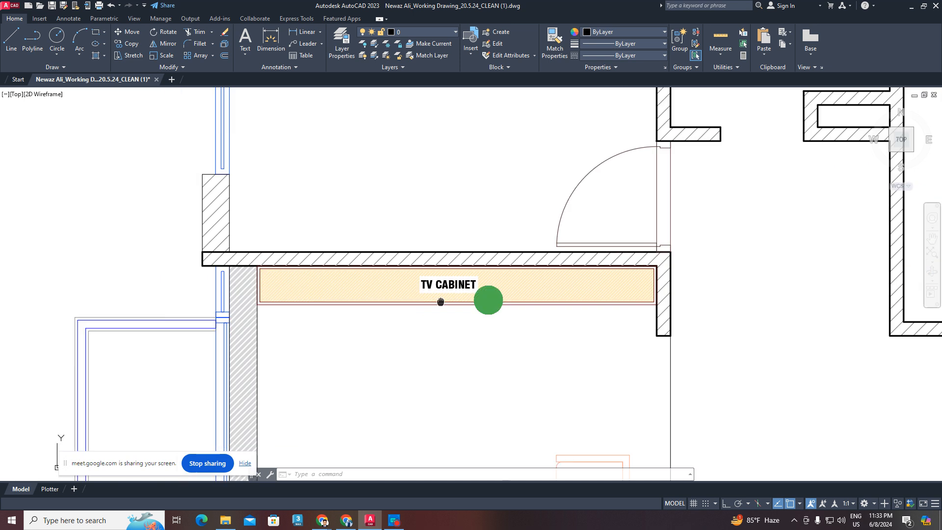
middle_drag(487, 301, 557, 294)
middle_drag(589, 400, 559, 200)
scroll(559, 201, down, 1)
scroll(547, 250, up, 4)
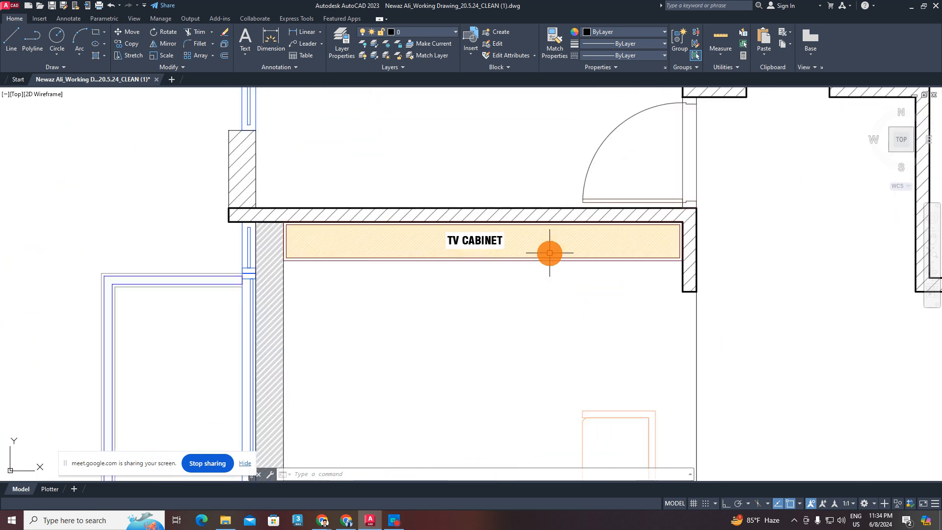
- Change the TV cabinet hatch colour to light pink and finish editing the hatch
click(552, 236)
click(296, 43)
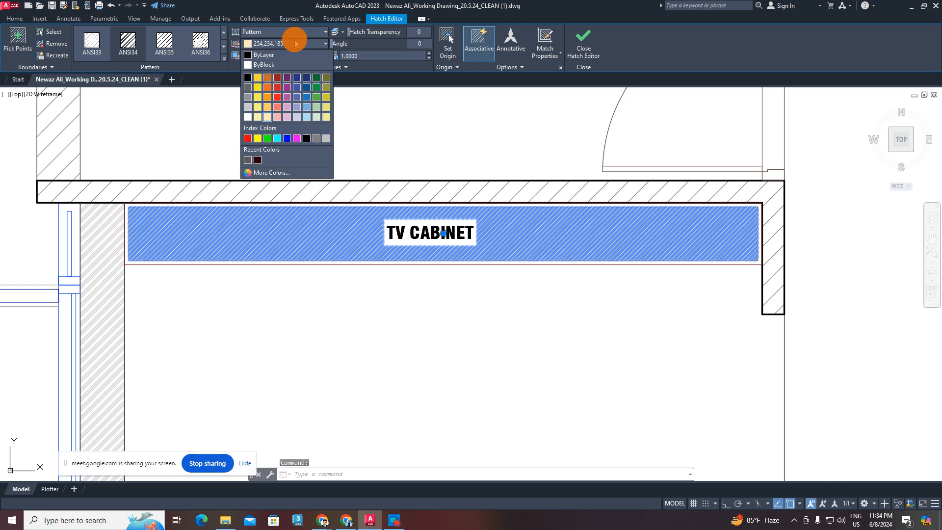
click(277, 120)
click(583, 41)
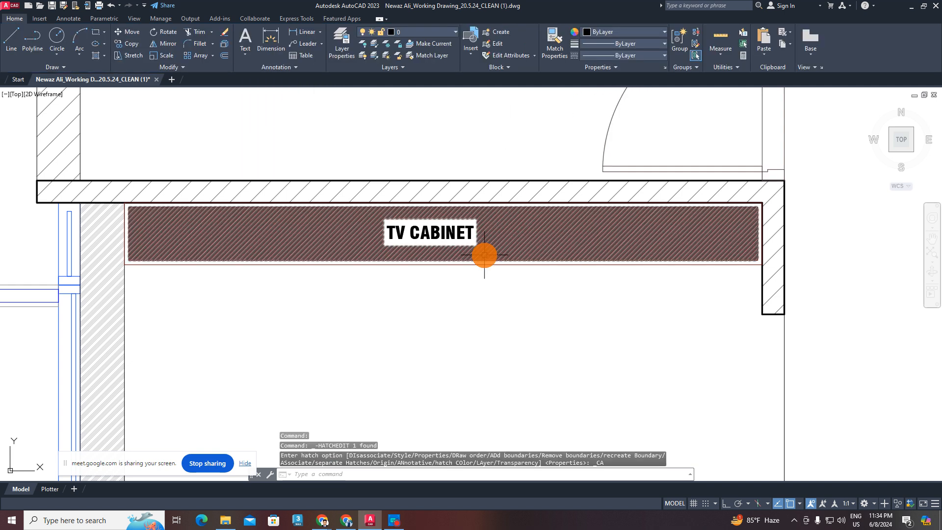
- Examine the hatched TV cabinet up close and in relation to the living room and the whole floor plan
scroll(484, 255, down, 2)
key(Escape)
middle_drag(593, 368, 458, 256)
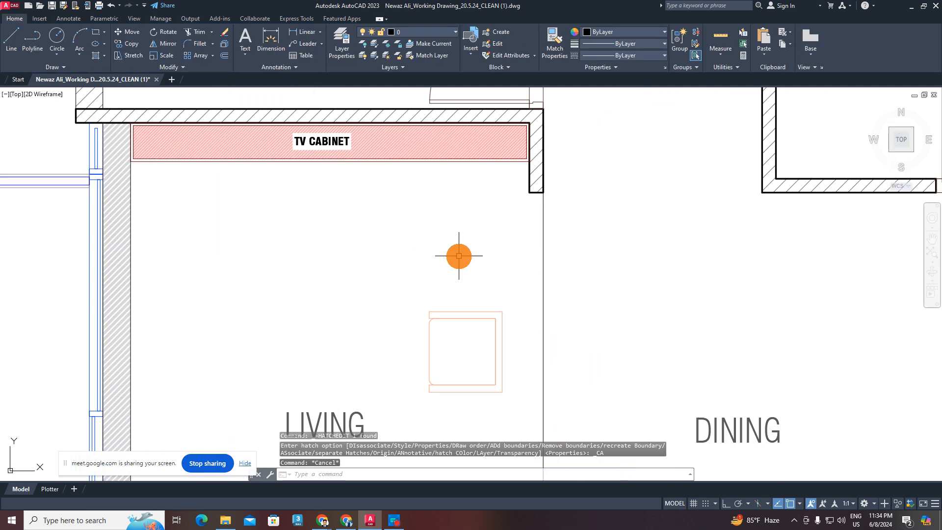
scroll(459, 253, down, 4)
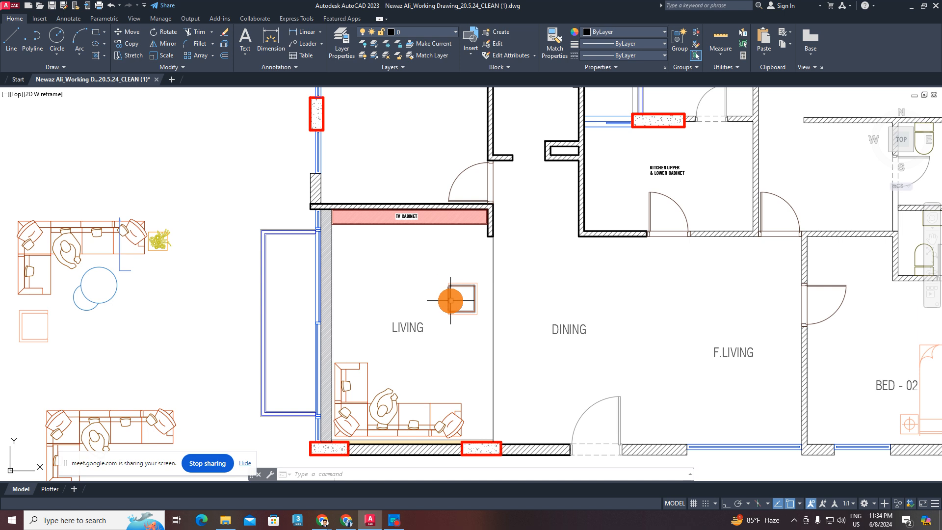
middle_drag(451, 300, 463, 262)
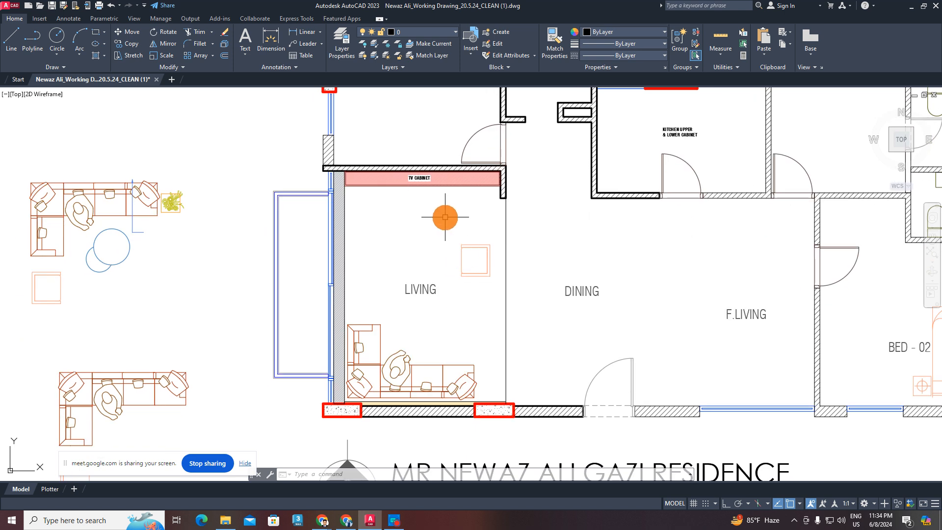
scroll(434, 180, up, 4)
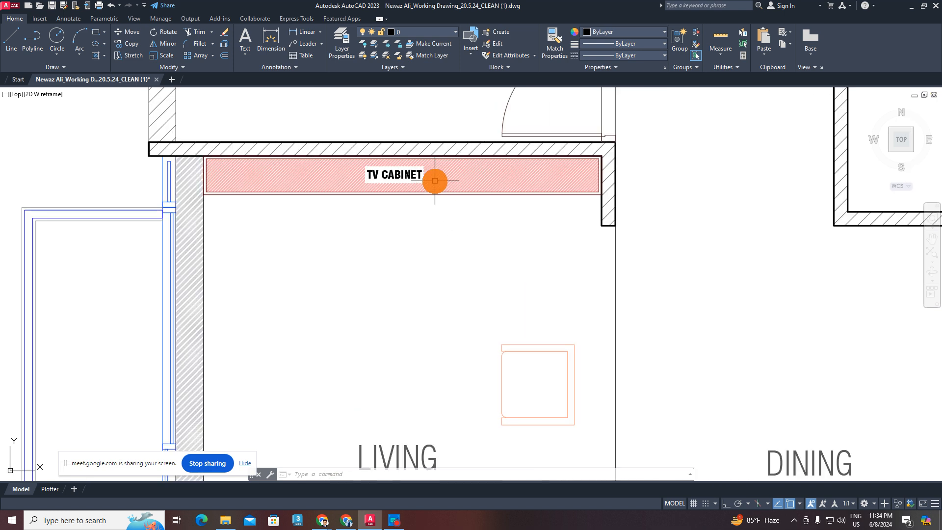
scroll(438, 181, down, 2)
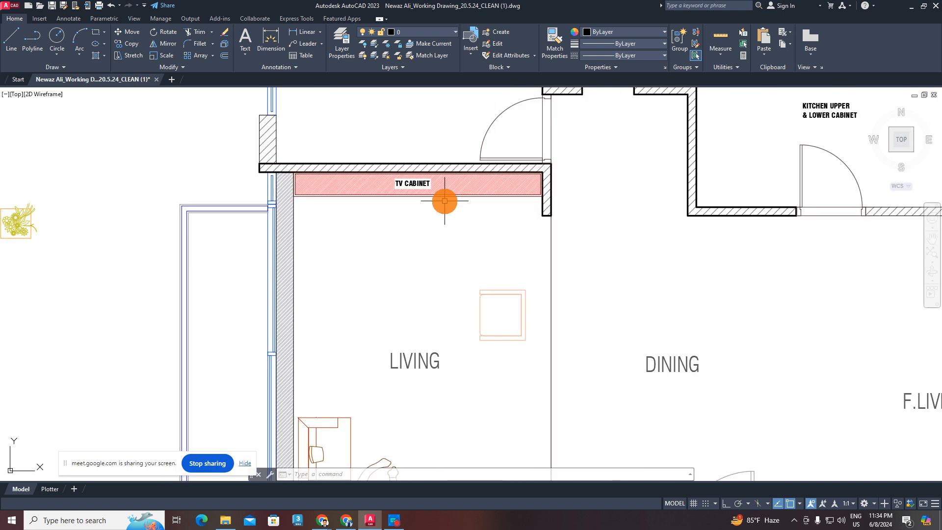
scroll(444, 201, down, 2)
scroll(330, 273, down, 2)
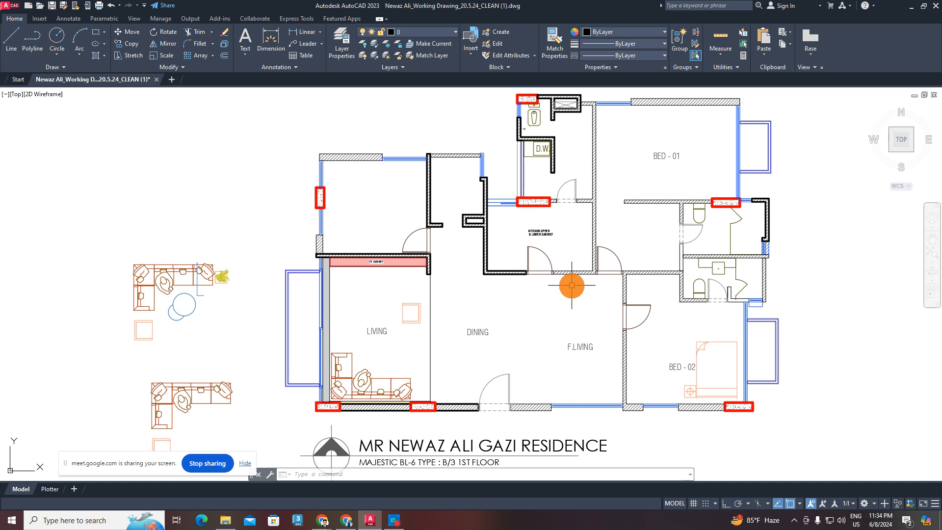
scroll(425, 385, up, 1)
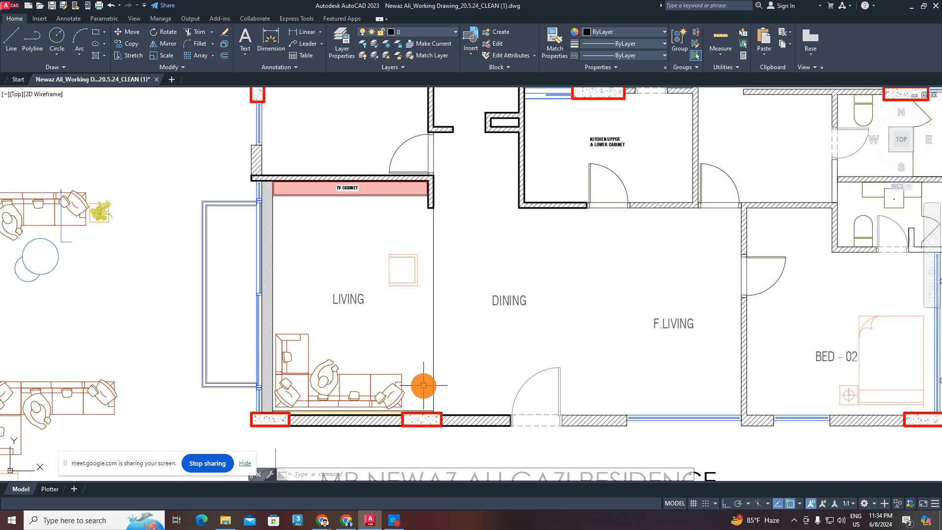
mouse_move(422, 384)
middle_down()
mouse_move(443, 382)
mouse_move(548, 423)
middle_up()
scroll(496, 224, up, 1)
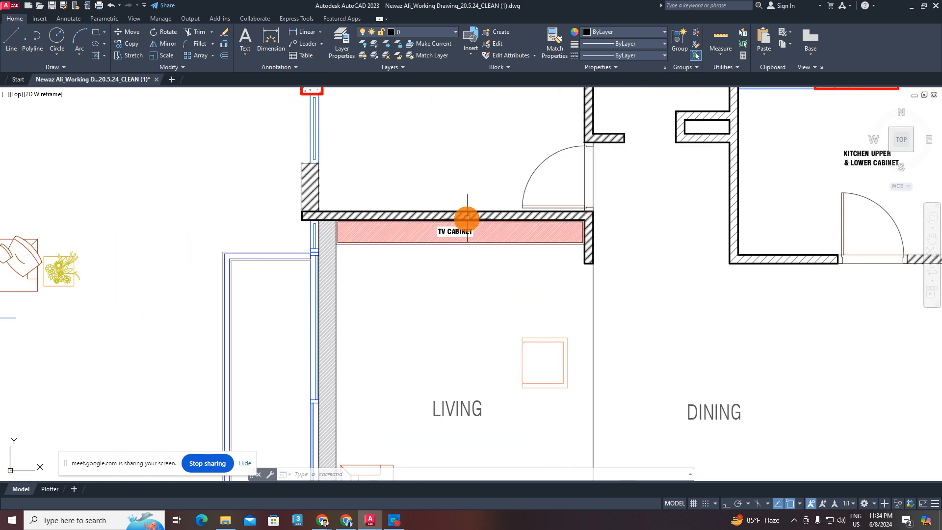
scroll(467, 214, up, 3)
middle_drag(757, 317, 741, 331)
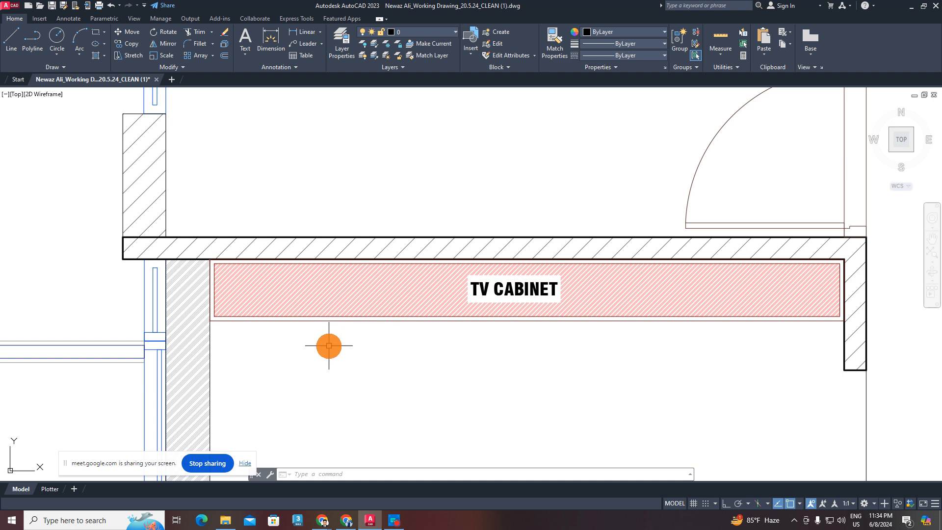
scroll(403, 342, down, 1)
middle_drag(403, 343, 407, 305)
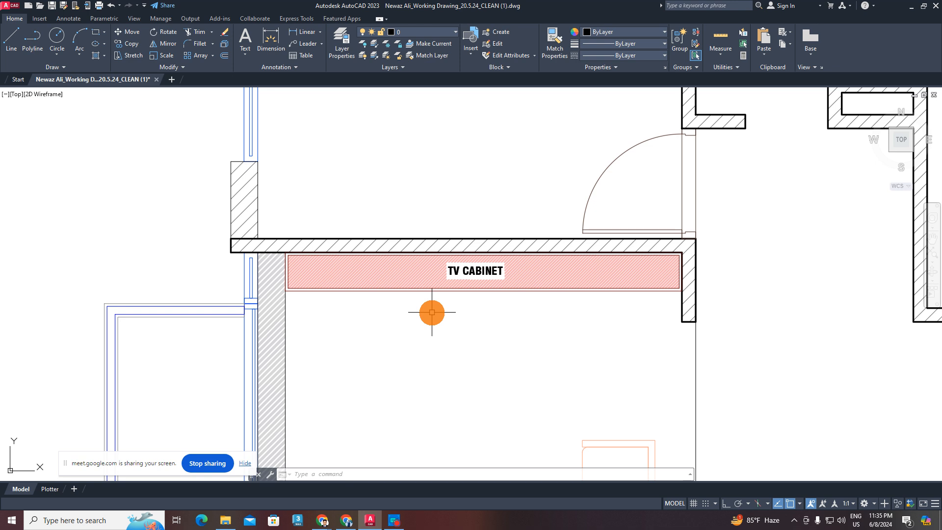
scroll(433, 312, down, 5)
scroll(483, 358, up, 3)
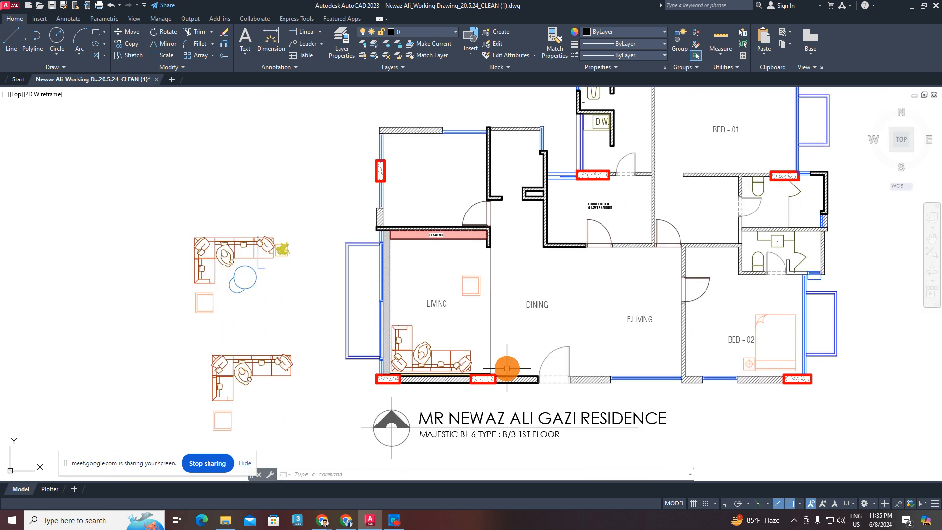
scroll(449, 216, up, 2)
scroll(431, 238, down, 4)
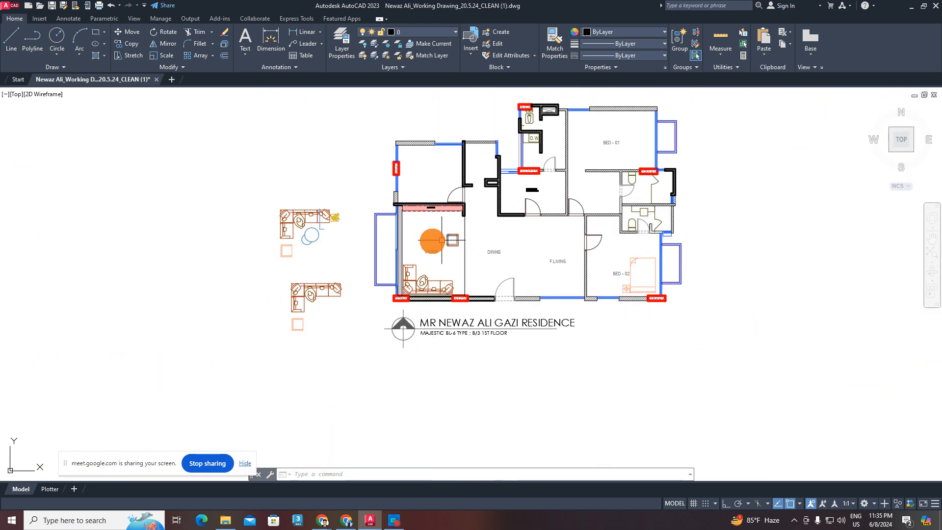
- Copy the two overlapping coffee-table circles from the furniture layout beside the plan and paste them between the LIVING label and the sofa
scroll(322, 235, up, 2)
drag(271, 248, 608, 346)
scroll(603, 342, up, 3)
middle_drag(511, 261, 528, 363)
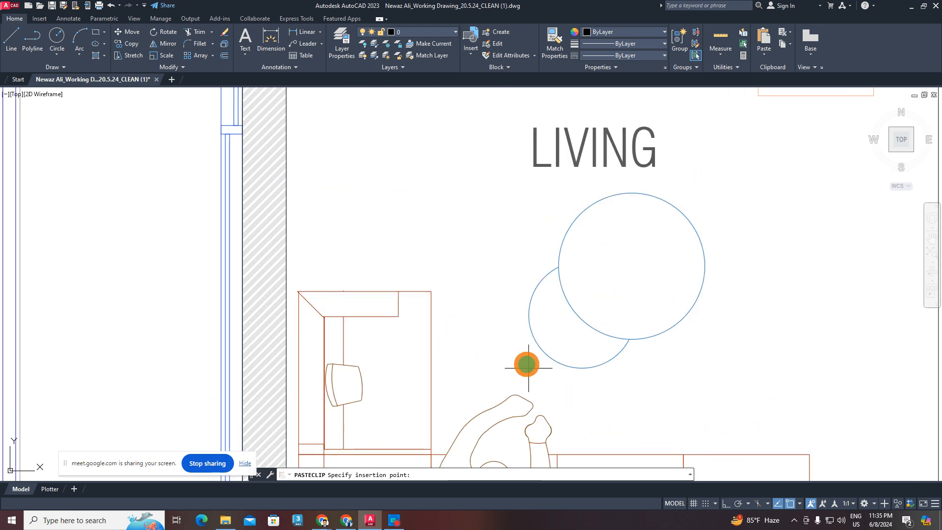
click(524, 354)
key(Escape)
scroll(581, 321, down, 2)
middle_drag(586, 328, 561, 332)
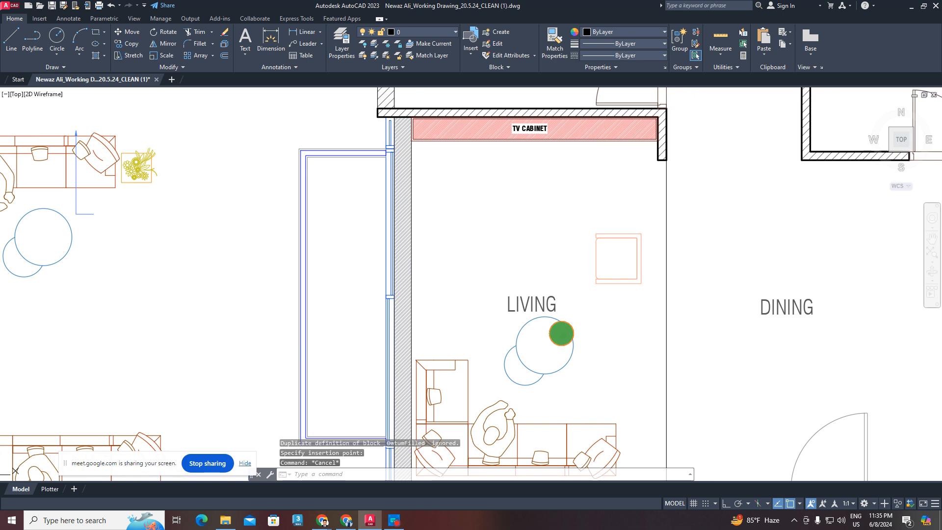
click(532, 288)
click(493, 317)
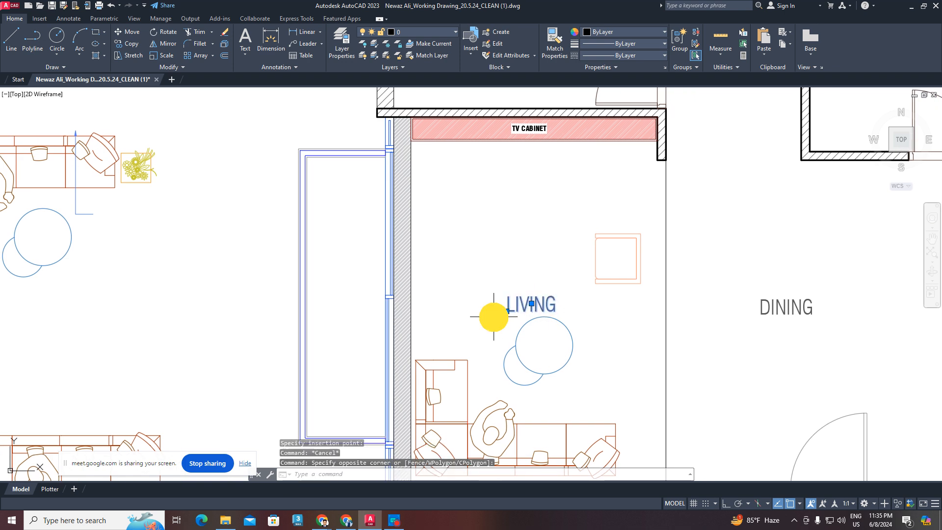
click(534, 260)
key(Escape)
key(Escape)
- Move the LIVING label up into the open floor area, clear of the coffee-table circles
click(535, 266)
click(485, 305)
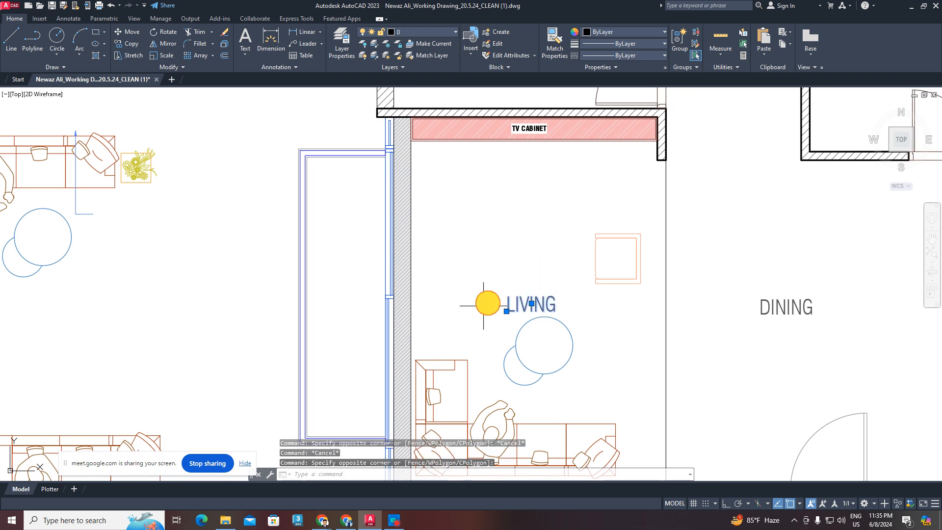
key(m)
key(space)
click(521, 280)
click(515, 219)
key(Escape)
middle_drag(555, 350, 555, 321)
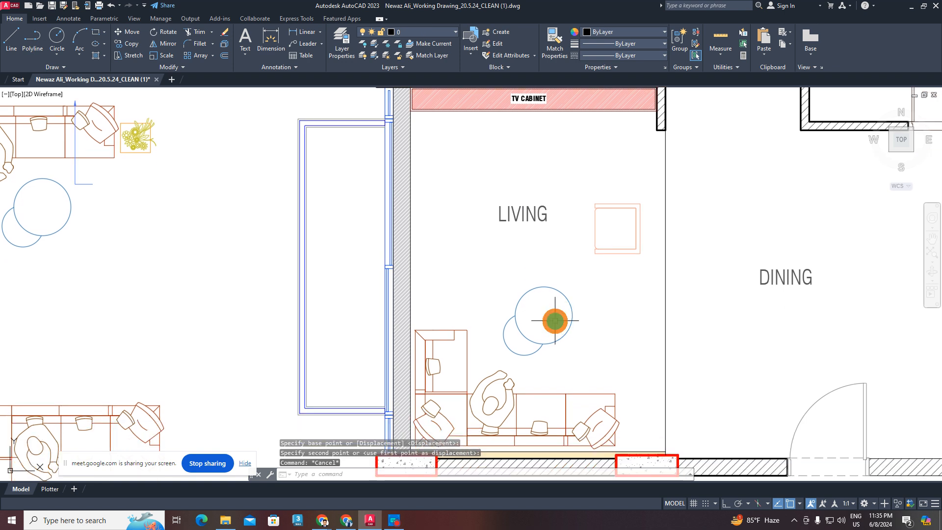
- Hatch the exposed part of the smaller coffee-table circle with the current pattern in colour 254,234,185
scroll(555, 321, up, 2)
click(604, 275)
key(Escape)
key(Escape)
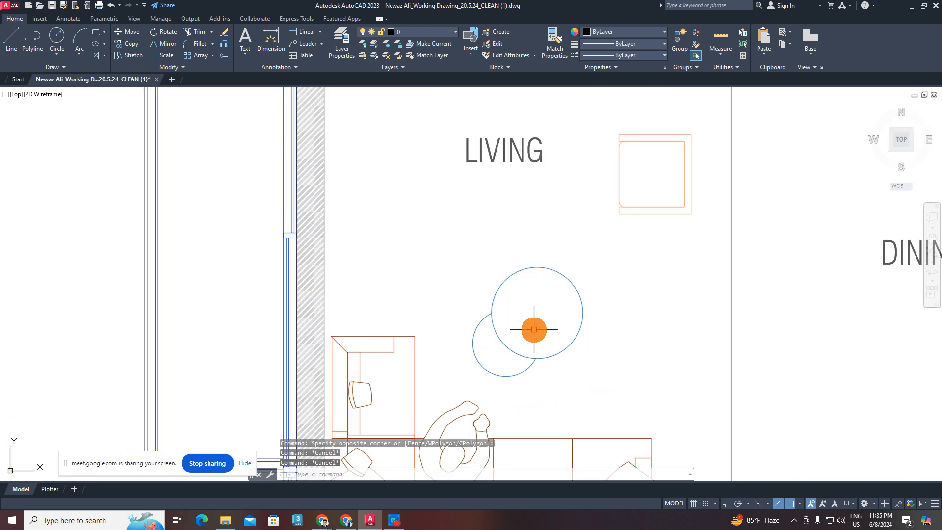
text(H)
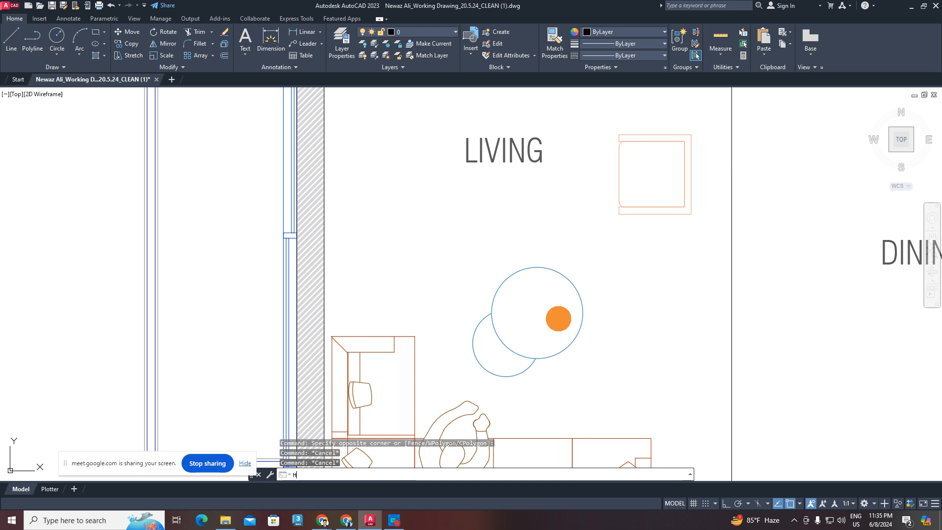
key(Return)
click(503, 356)
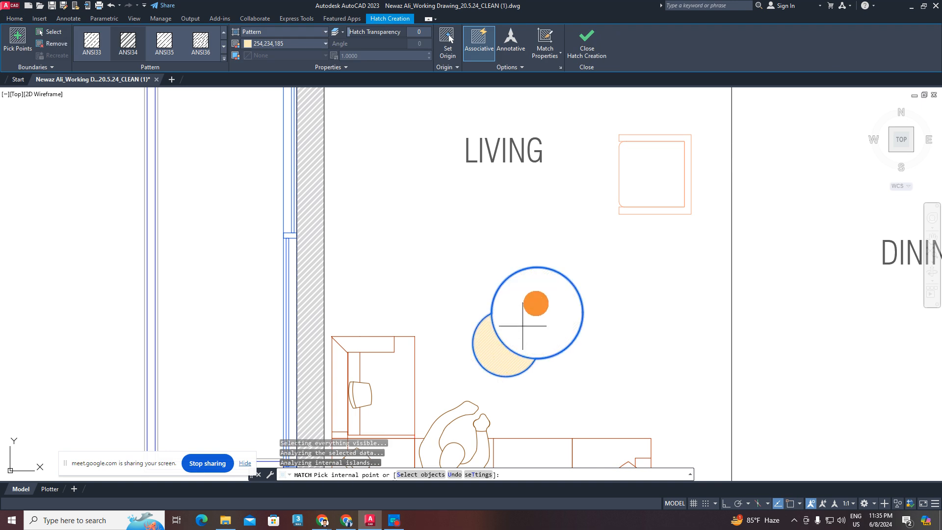
key(Return)
- Hatch the larger coffee-table circle separately with the same pattern and colour 254,234,185
text(H)
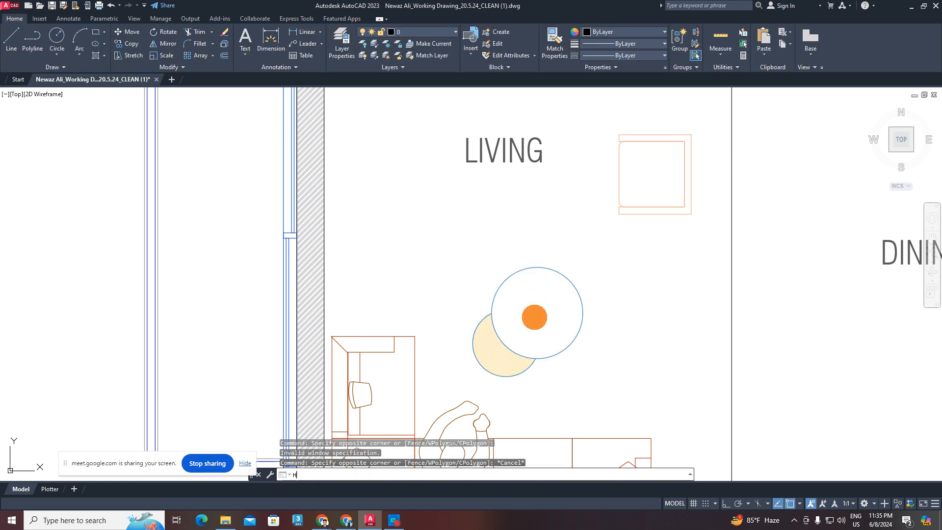
key(Return)
click(535, 317)
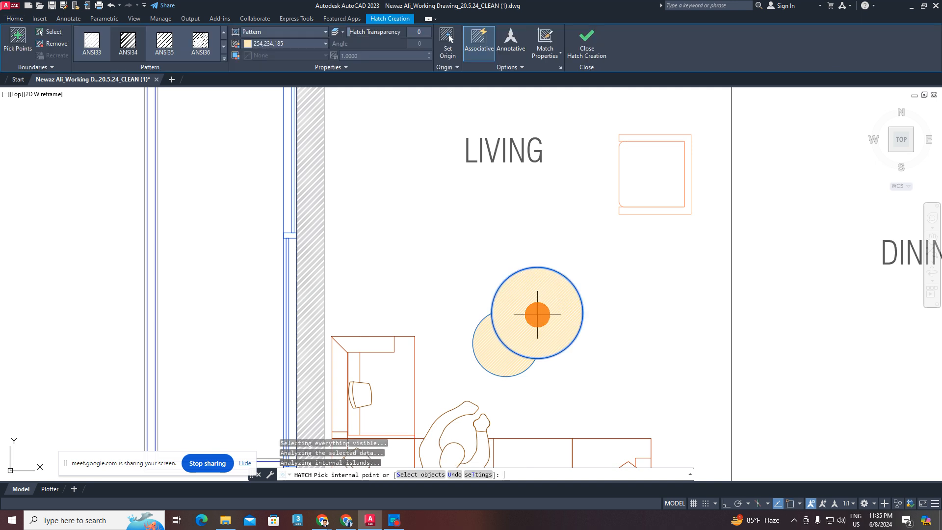
key(Return)
key(Escape)
key(Escape)
- Change the larger coffee-table circle's hatch colour to light red and finish editing the hatch
scroll(600, 290, down, 2)
middle_drag(592, 302, 532, 340)
scroll(531, 341, up, 4)
click(504, 321)
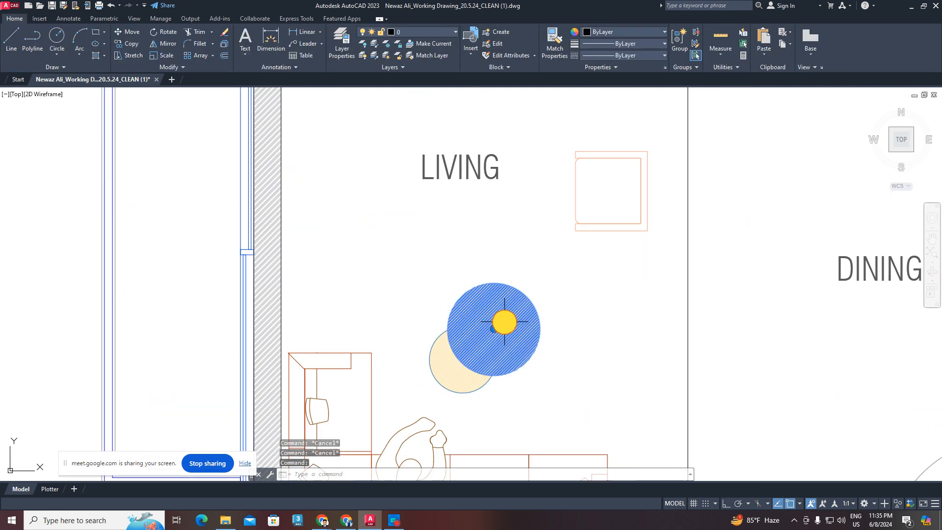
click(299, 48)
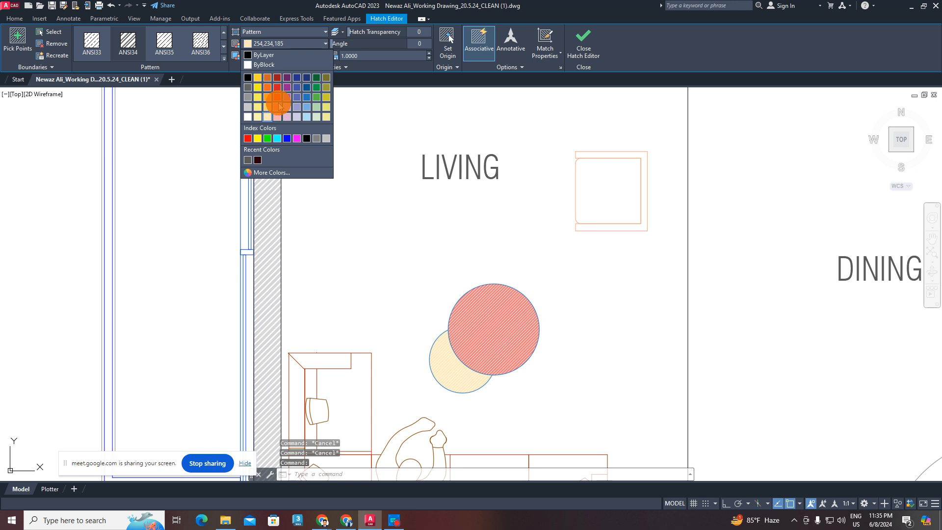
click(280, 96)
click(582, 57)
scroll(496, 338, down, 2)
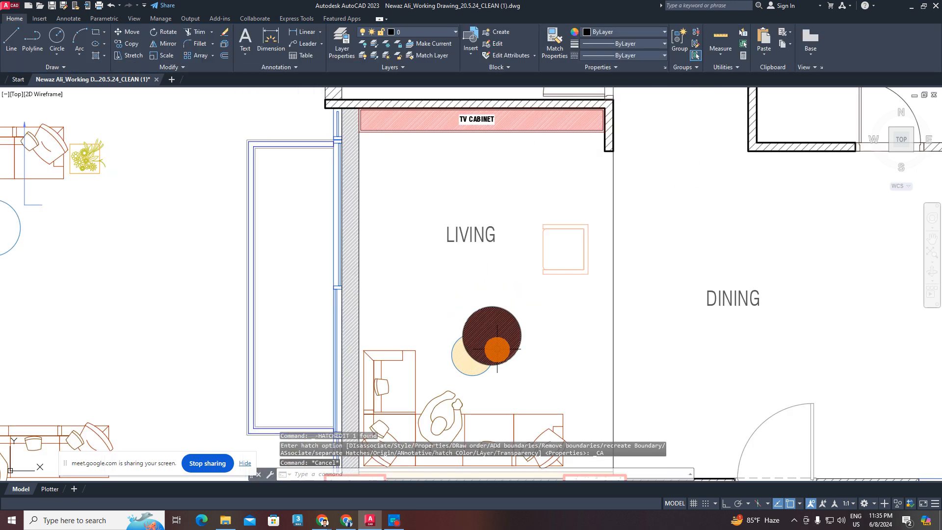
- Match the smaller coffee-table circle's hatch properties to those of the larger circle's hatch
scroll(500, 343, up, 2)
middle_drag(578, 294, 544, 335)
scroll(519, 322, up, 1)
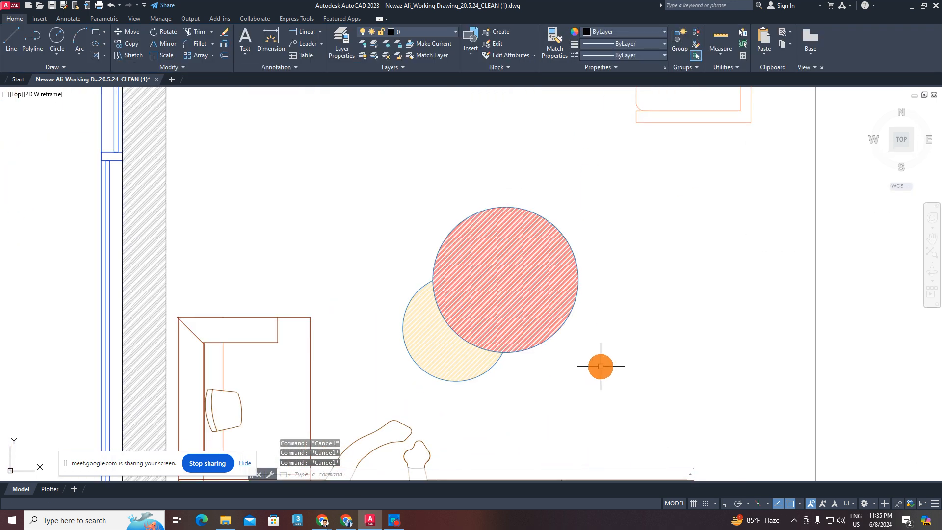
middle_drag(599, 366, 574, 317)
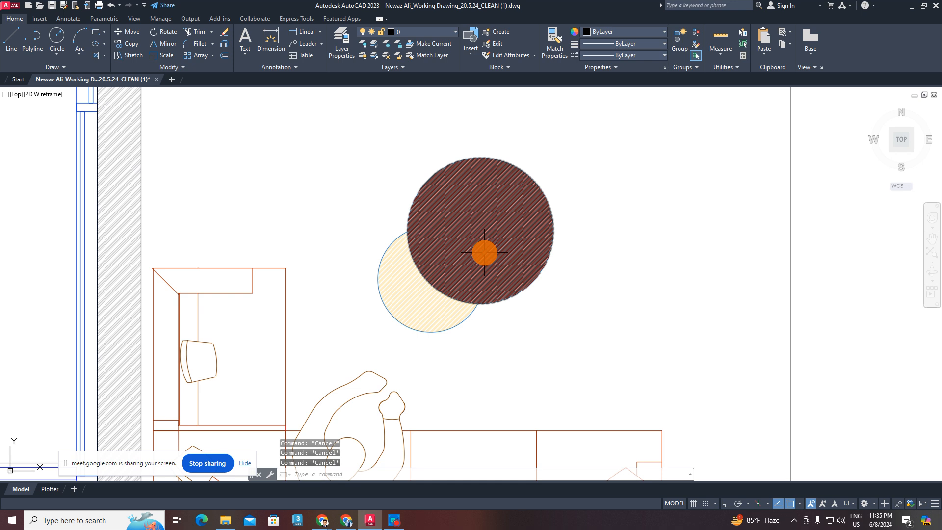
text(A)
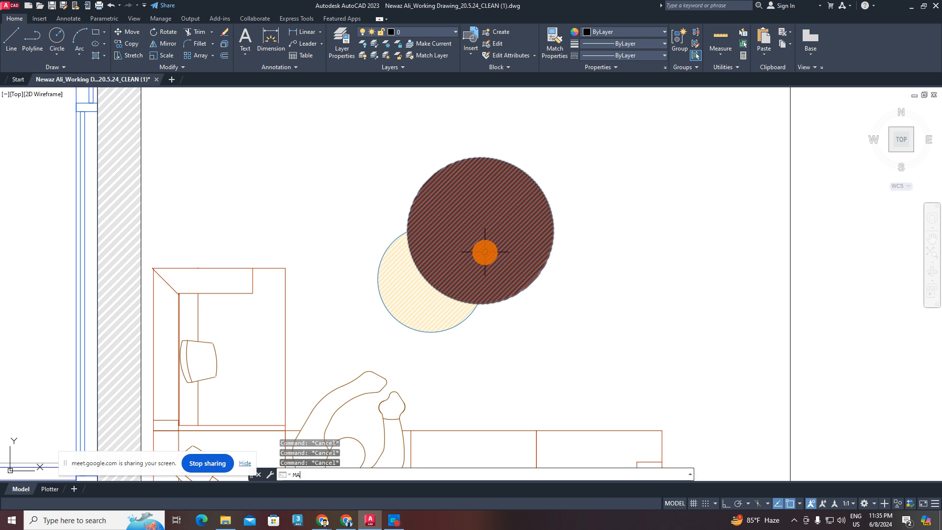
key(Return)
click(492, 245)
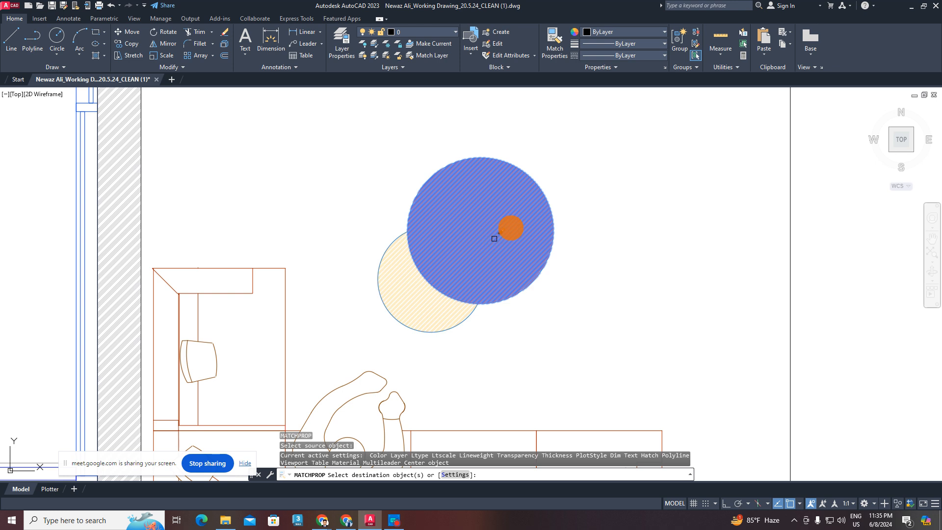
click(406, 312)
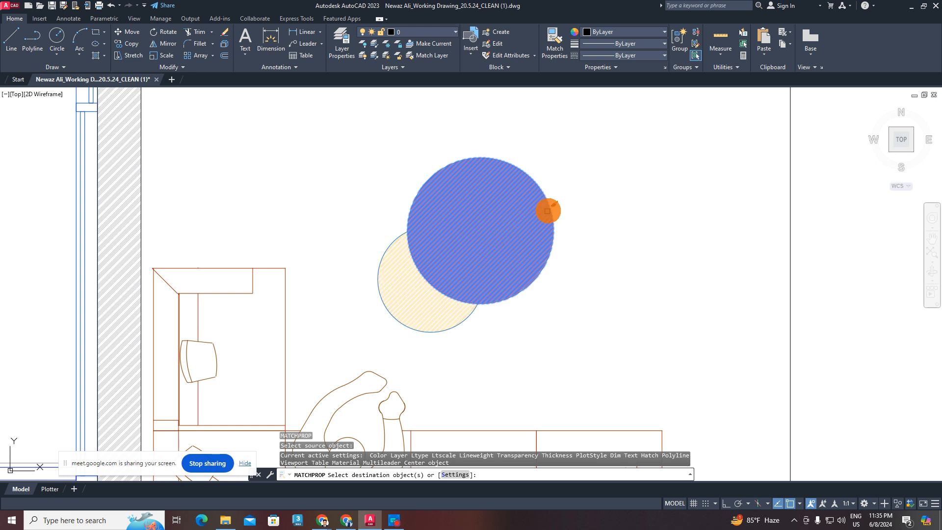
scroll(525, 220, up, 2)
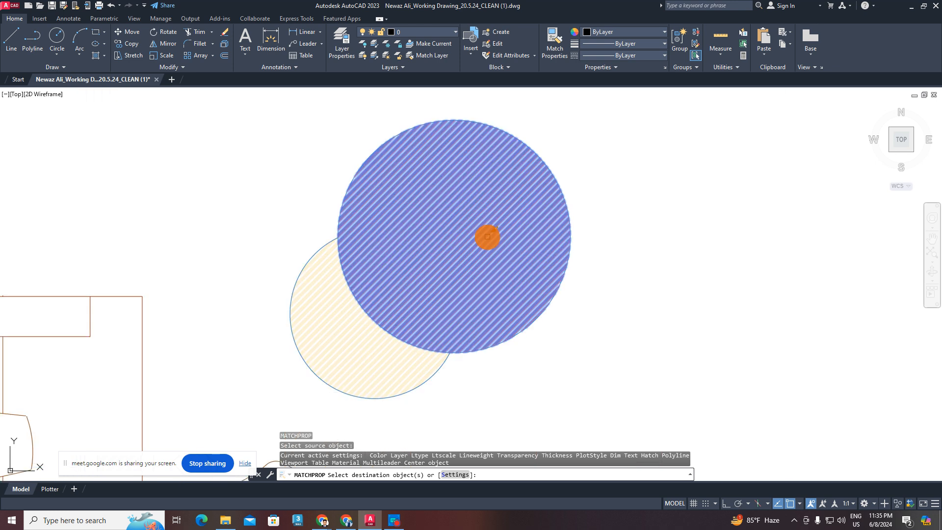
middle_drag(487, 237, 582, 205)
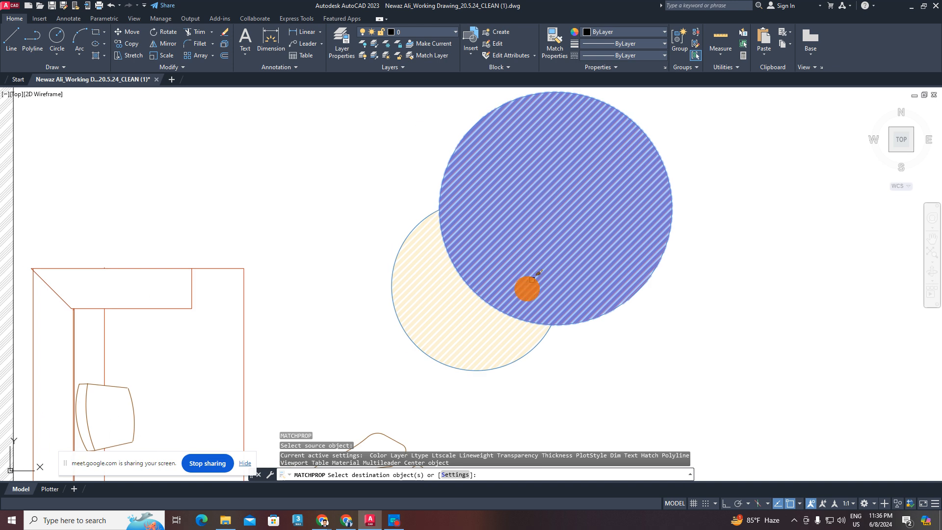
click(443, 340)
scroll(539, 345, up, 2)
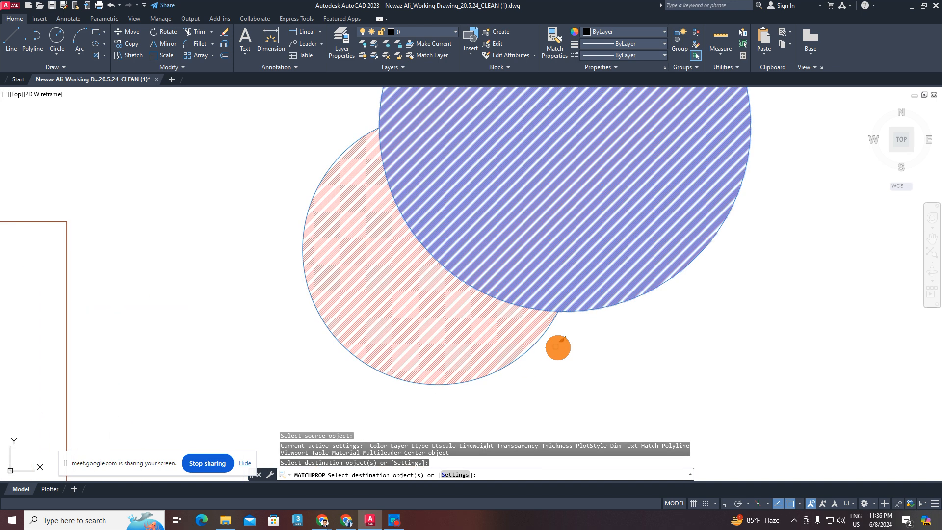
key(Escape)
scroll(638, 382, down, 3)
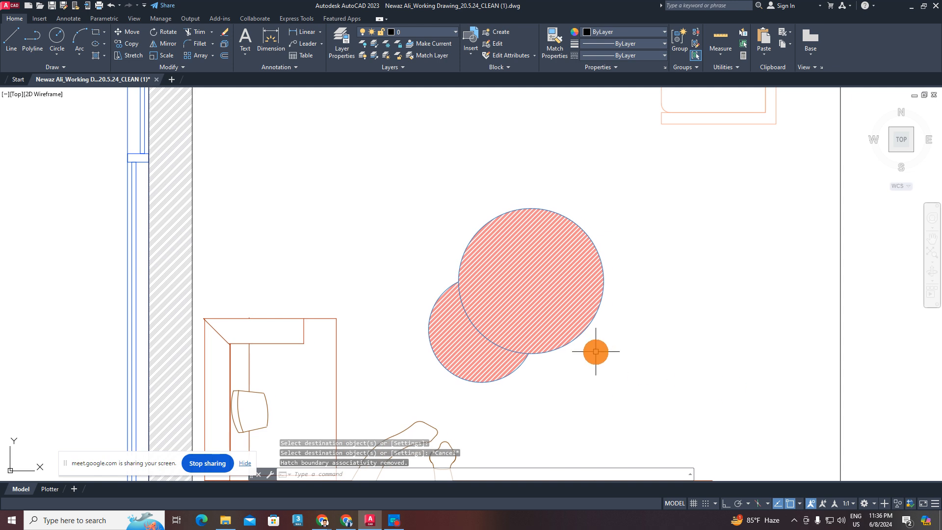
scroll(584, 353, down, 6)
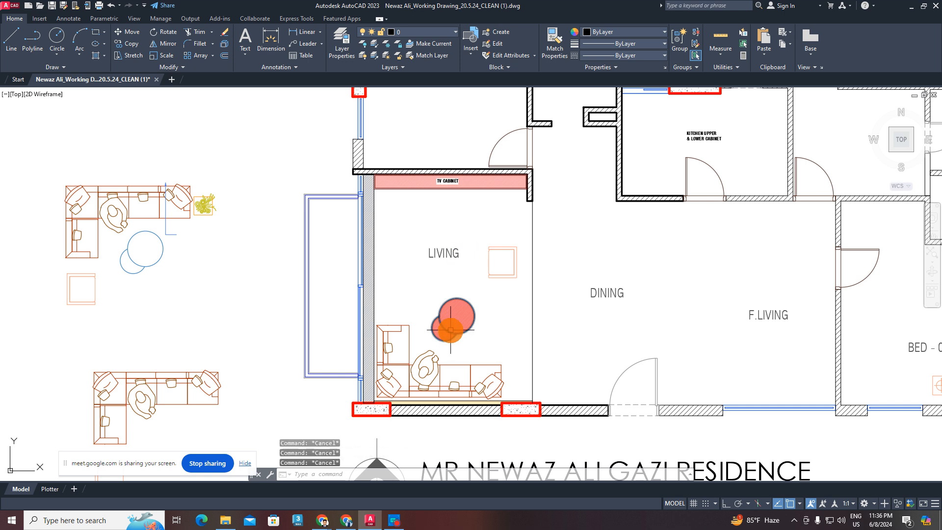
- Compare the living room's single seat with the furnished reference layout of the same flat
scroll(515, 266, up, 2)
click(527, 225)
click(464, 282)
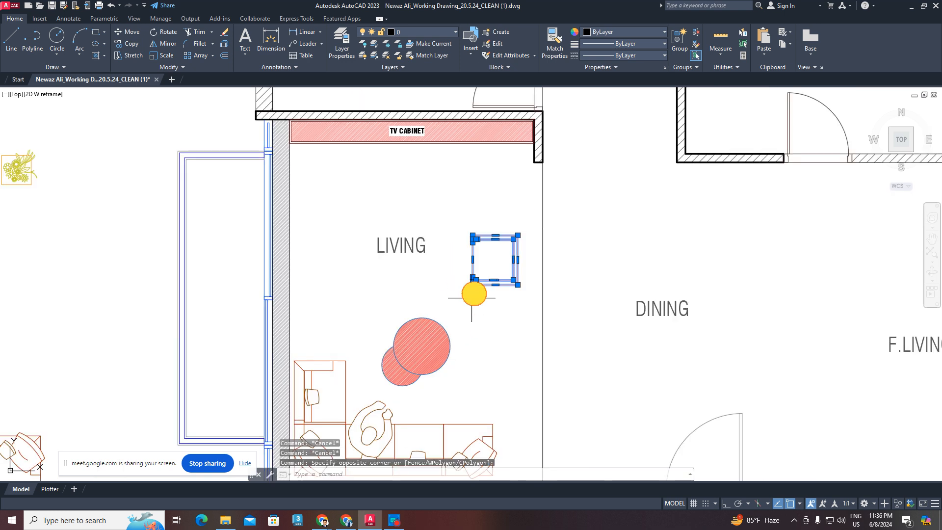
key(Escape)
key(Escape)
scroll(494, 292, down, 5)
scroll(494, 293, down, 5)
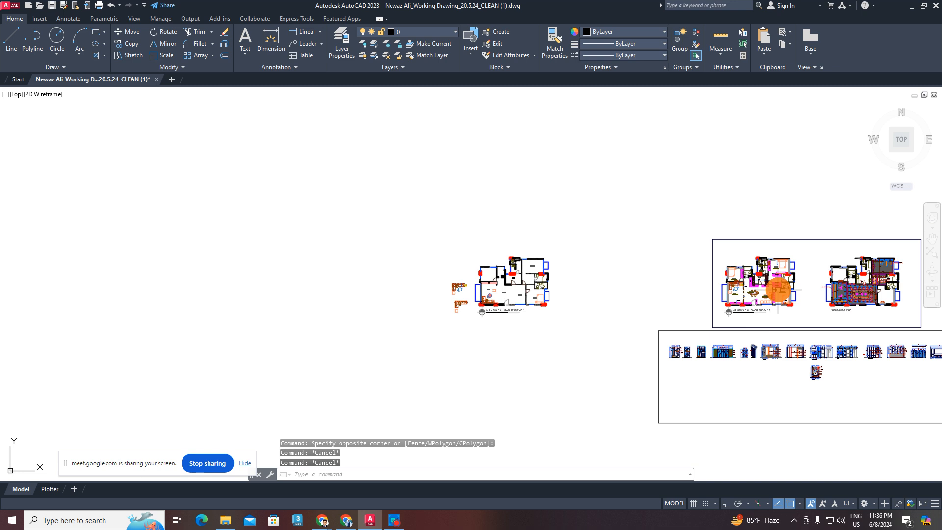
scroll(780, 290, up, 5)
scroll(587, 305, down, 5)
scroll(326, 317, up, 8)
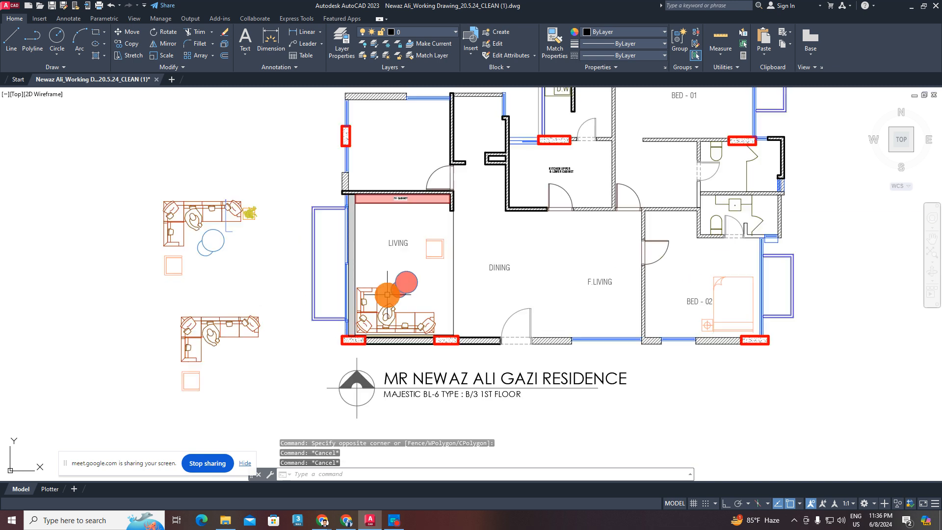
click(526, 225)
click(417, 344)
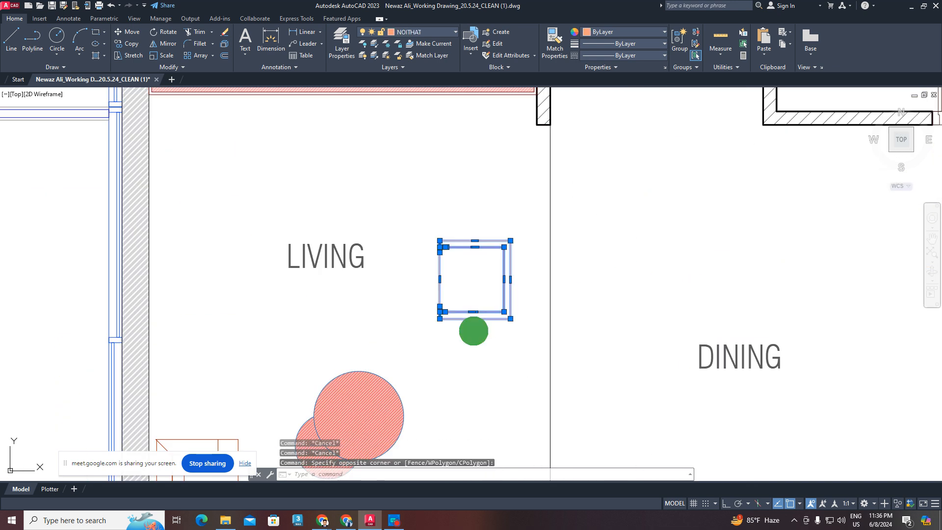
middle_drag(473, 330, 469, 325)
text(RO)
key(space)
key(Escape)
key(Escape)
scroll(494, 276, down, 2)
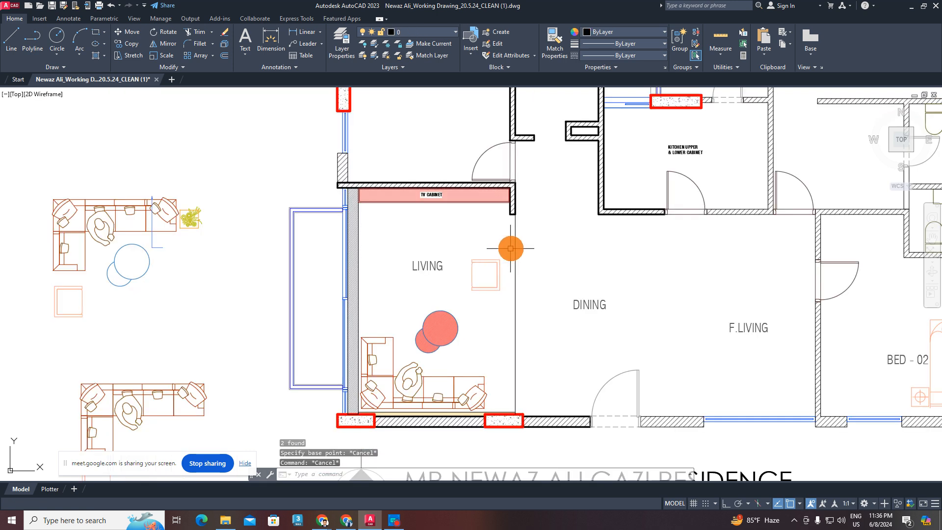
- Move the single square seat out of the living room to the empty area outside the balcony
click(511, 249)
click(465, 298)
text(M)
key(space)
click(498, 275)
scroll(248, 290, up, 2)
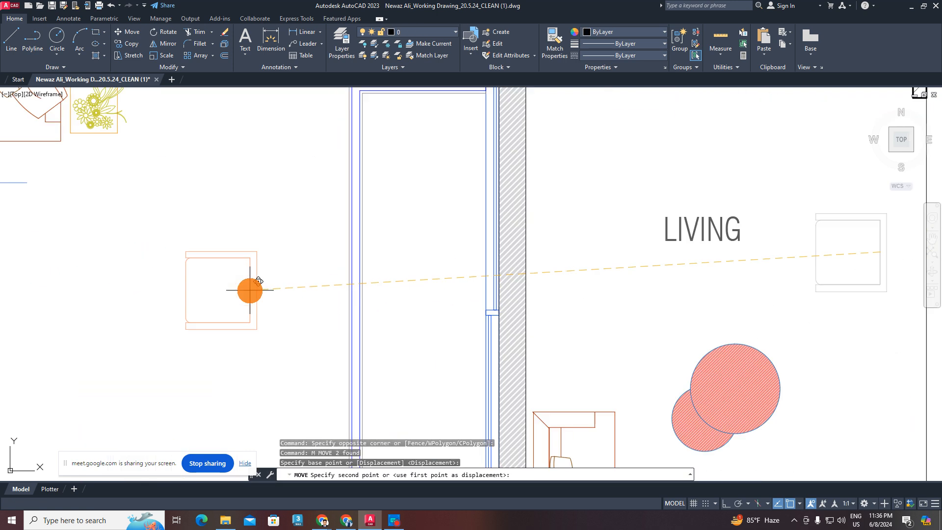
click(262, 290)
key(Escape)
- Erase the vertical line that separates the living room from the dining area
scroll(272, 282, down, 4)
scroll(373, 289, up, 2)
middle_drag(366, 291, 473, 321)
scroll(473, 321, up, 2)
click(477, 245)
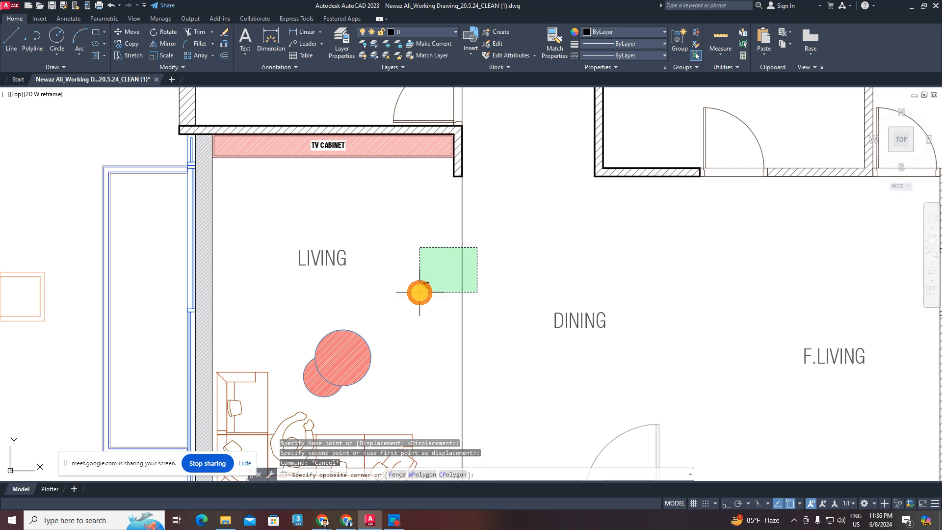
click(418, 292)
key(Escape)
scroll(439, 297, down, 2)
click(478, 271)
click(461, 279)
key(Delete)
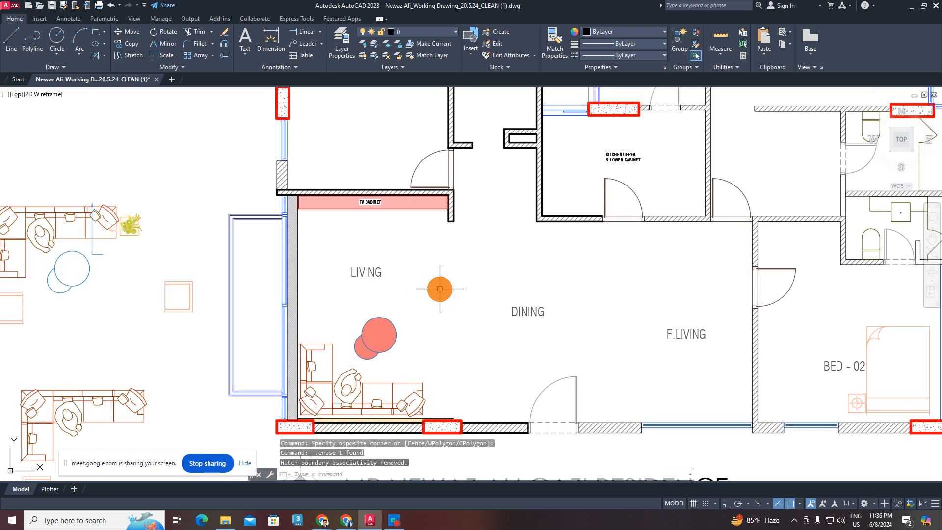
- Measure the opening between the short wall's end near the TV cabinet and the wall opposite with a linear dimension
middle_drag(471, 269, 485, 223)
scroll(473, 266, up, 2)
scroll(477, 269, down, 2)
click(304, 31)
click(479, 202)
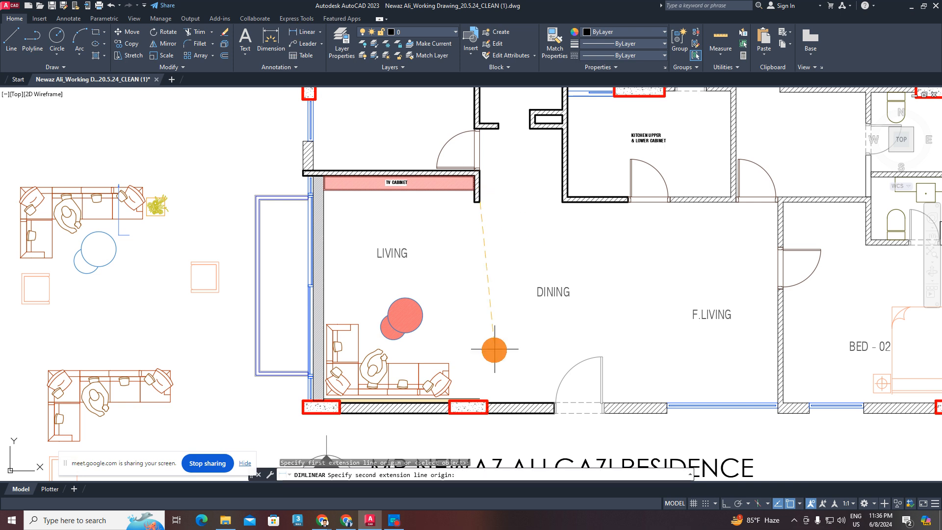
click(479, 401)
scroll(490, 290, up, 2)
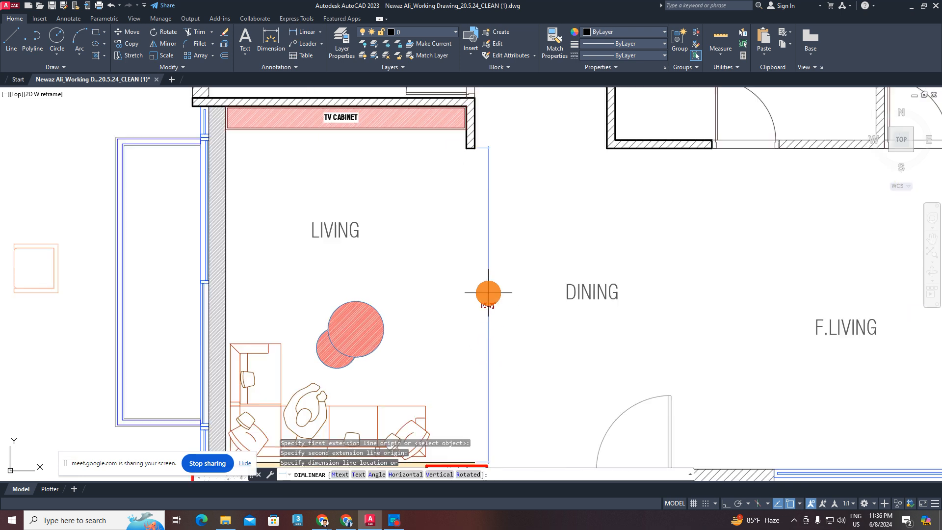
scroll(489, 302, down, 4)
key(Escape)
scroll(482, 297, up, 2)
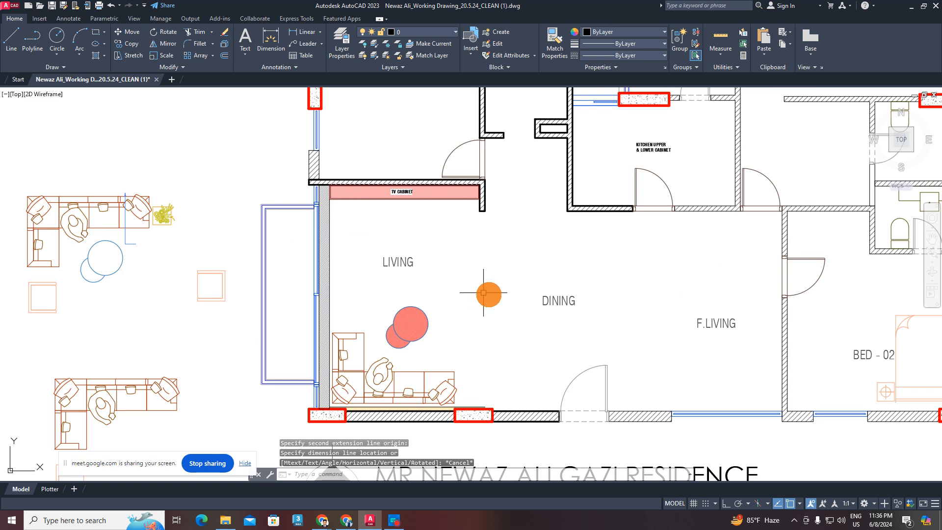
scroll(500, 284, up, 2)
scroll(501, 275, down, 2)
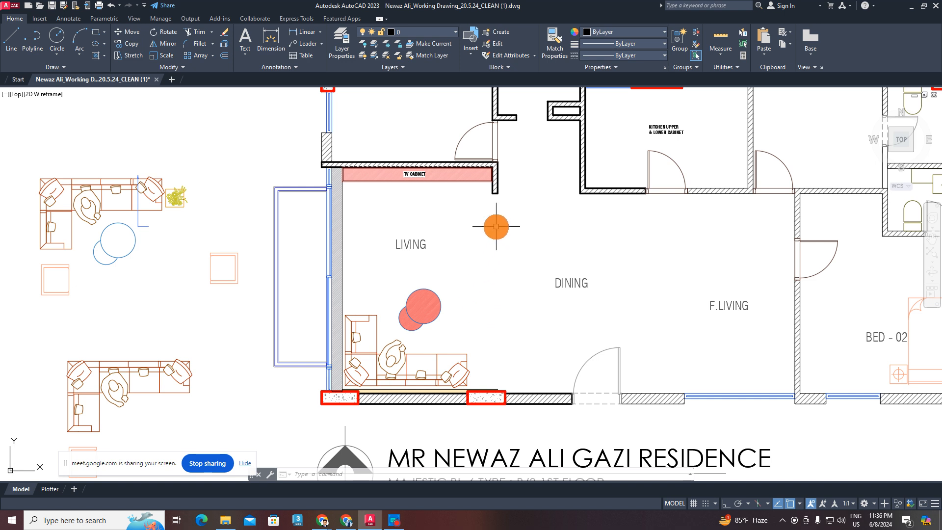
middle_drag(492, 226, 491, 242)
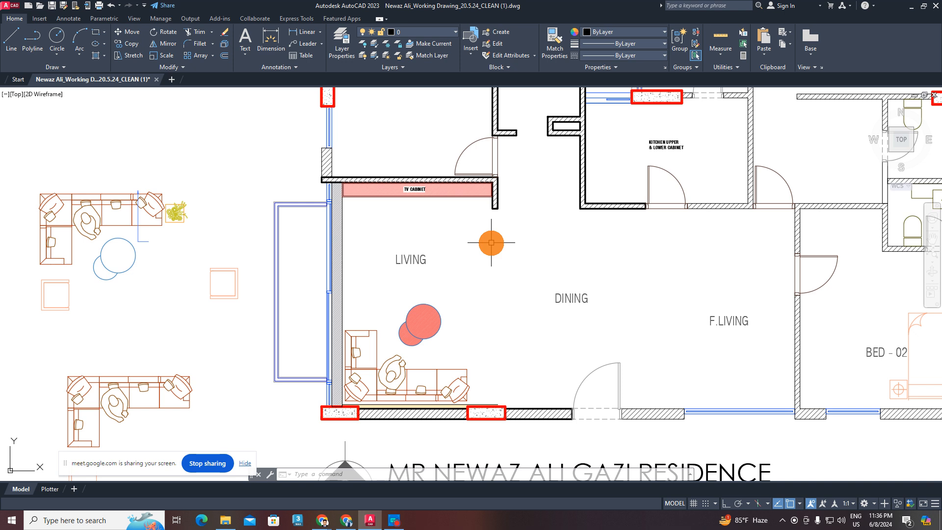
key(Escape)
key(Escape)
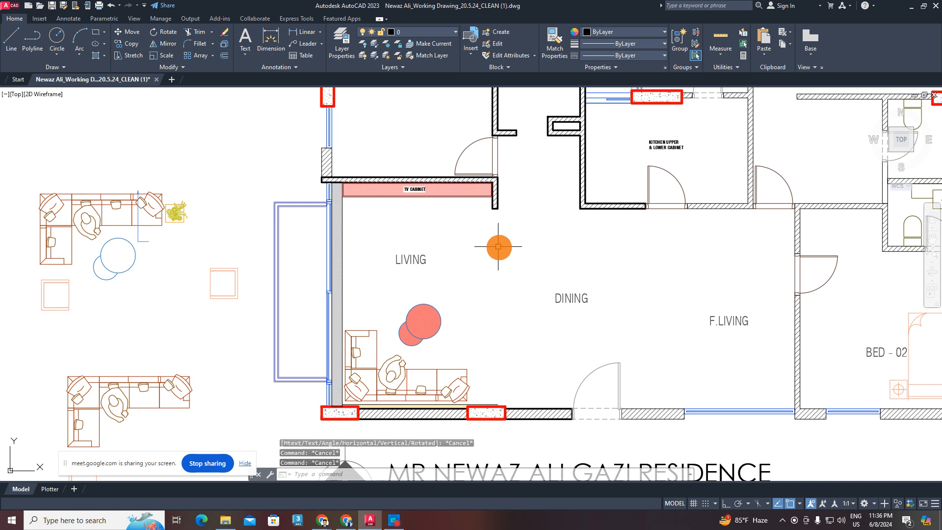
- Draw a 6' line straight down from the short wall's end, followed by a short horizontal segment towards the living room
middle_drag(499, 247, 499, 226)
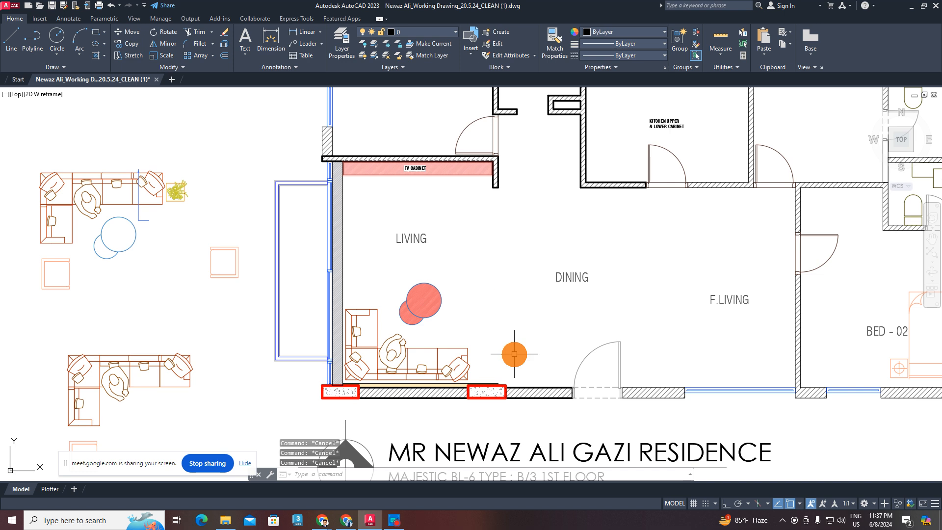
text(l)
key(Return)
click(497, 186)
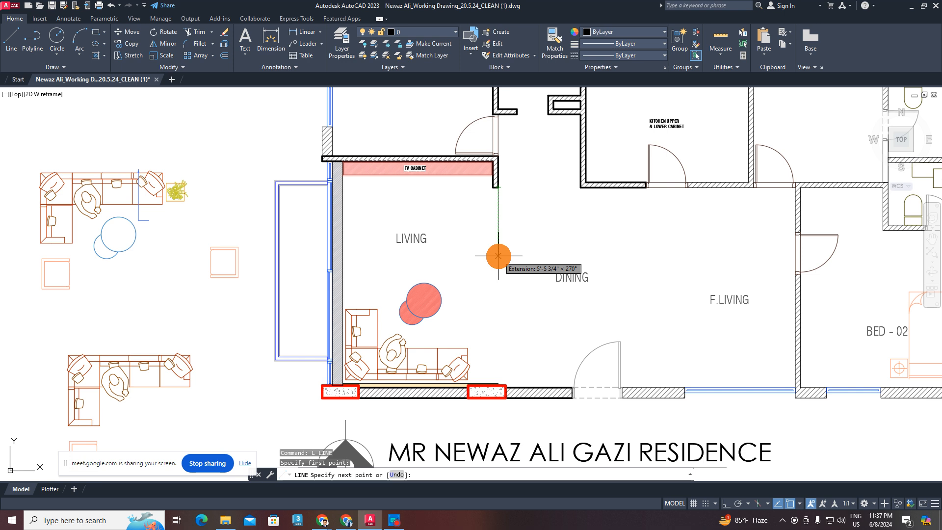
text(6')
key(Return)
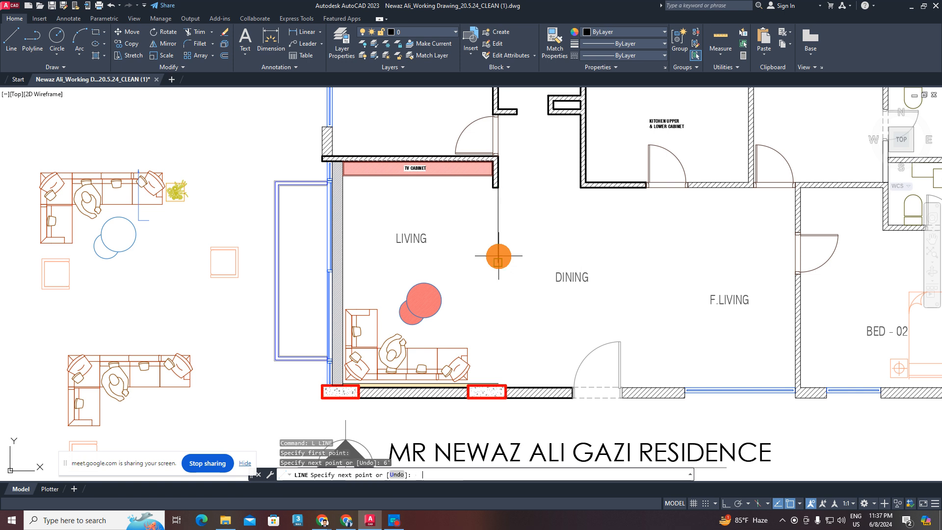
click(466, 257)
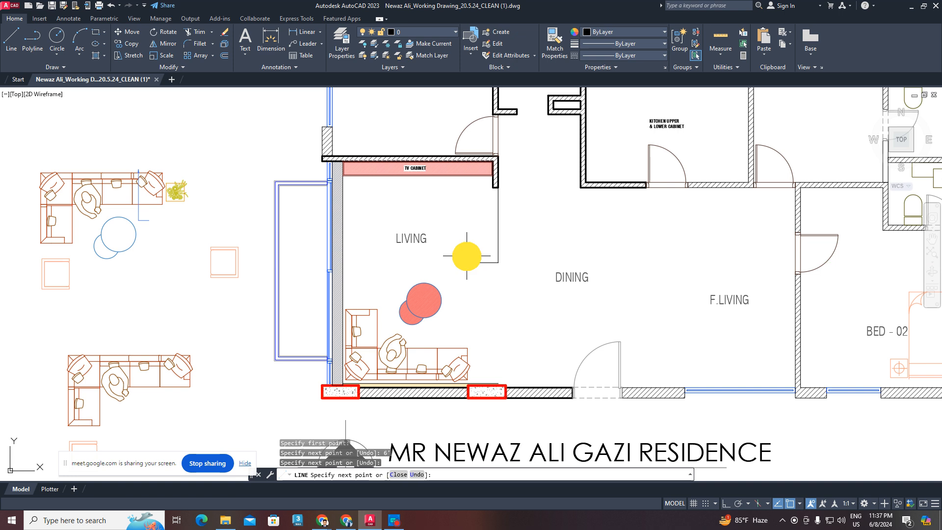
key(Escape)
key(Escape)
key(Escape)
- Erase the 6' line and the horizontal segment at its end
scroll(467, 256, up, 2)
middle_drag(532, 211, 532, 267)
click(538, 246)
click(469, 378)
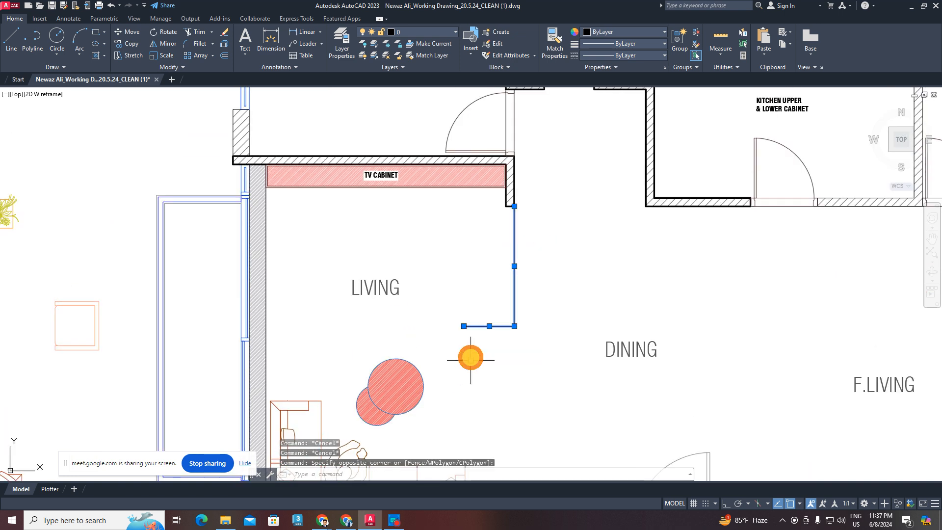
key(Escape)
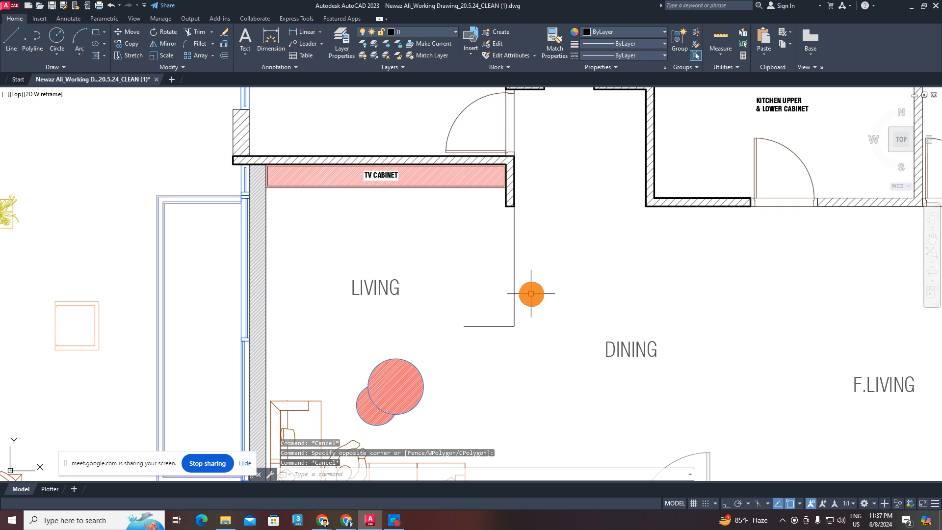
click(531, 294)
click(468, 364)
key(Delete)
- Draw a 3" guide line down from the short wall's outer corner and a horizontal segment from its end towards the living room
middle_drag(518, 224, 519, 242)
scroll(525, 223, up, 2)
scroll(512, 234, up, 2)
key(Escape)
key(Escape)
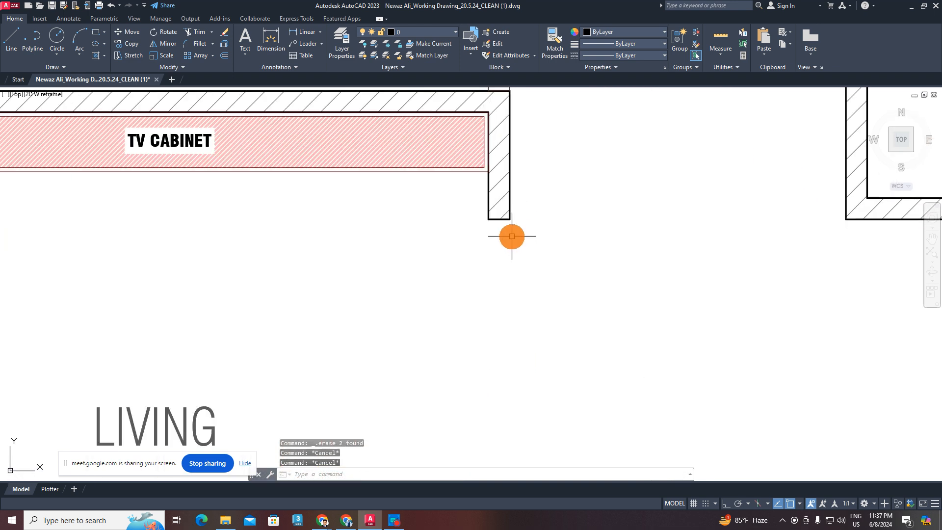
text(l)
key(Return)
click(510, 219)
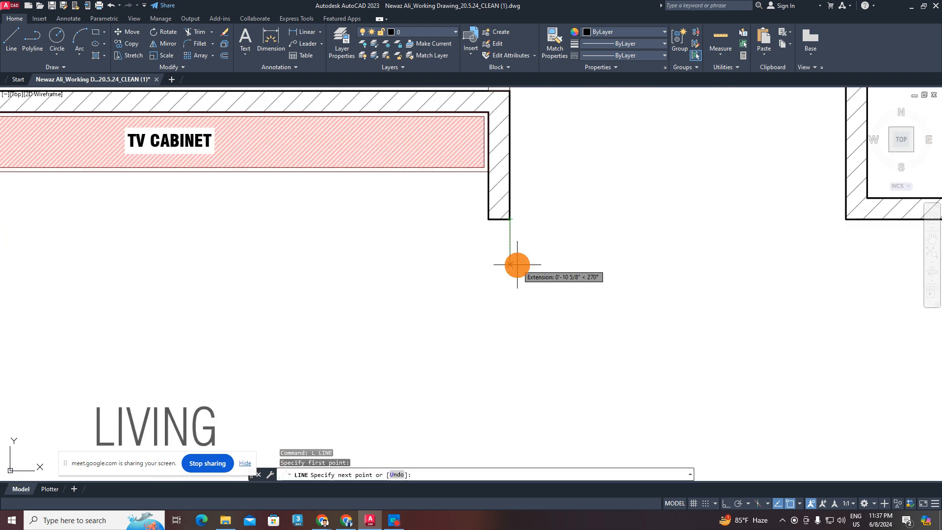
text(3)
key(Return)
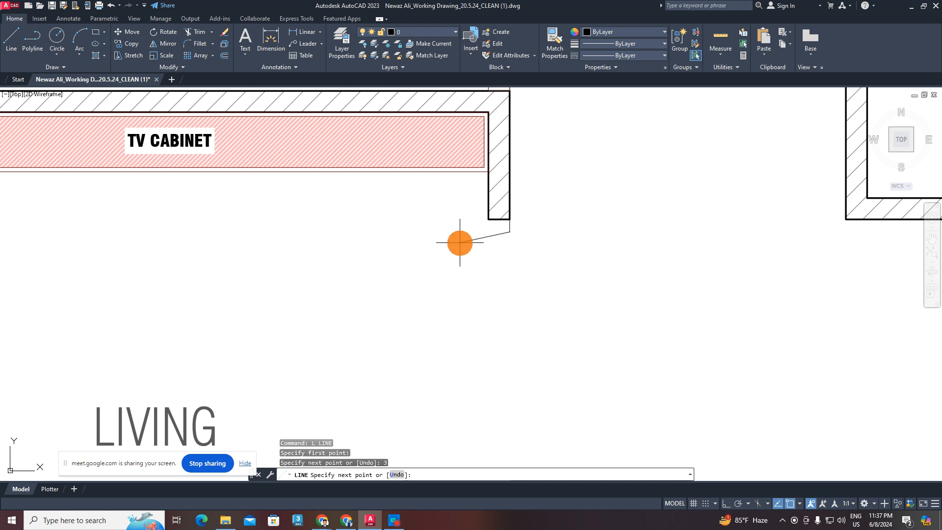
click(456, 231)
key(Escape)
key(Escape)
key(Escape)
scroll(485, 228, up, 3)
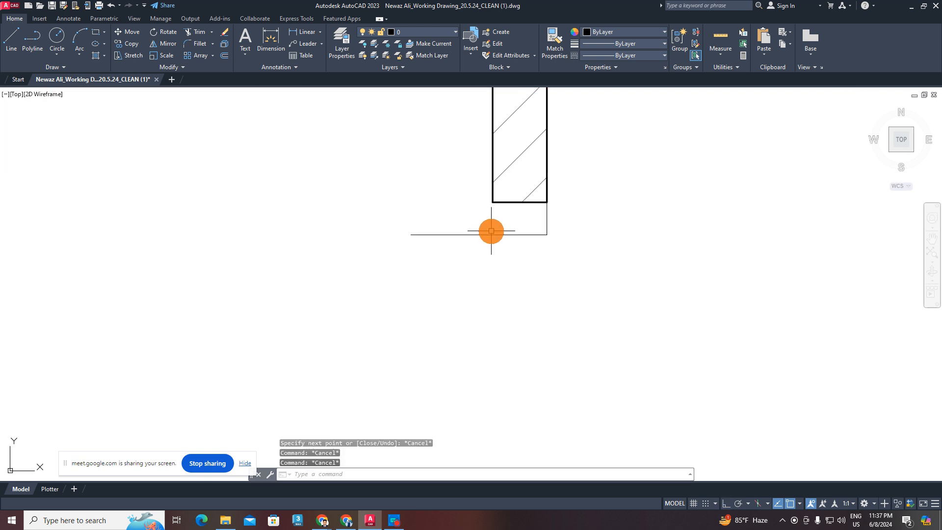
- Draw a rectangle from the wall end's inner corner to the 3" guide's lower end, and erase the horizontal guide segment
text(REC)
key(Return)
click(493, 202)
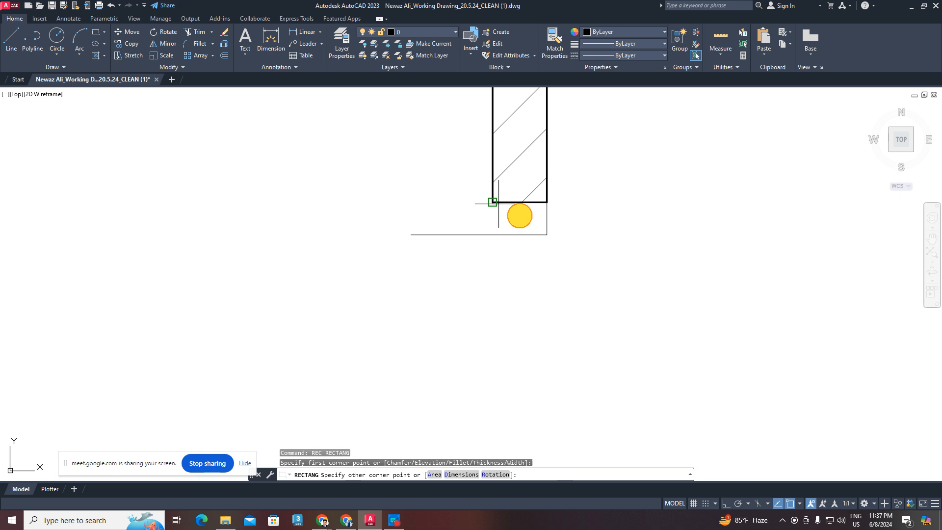
click(547, 235)
click(414, 234)
key(Delete)
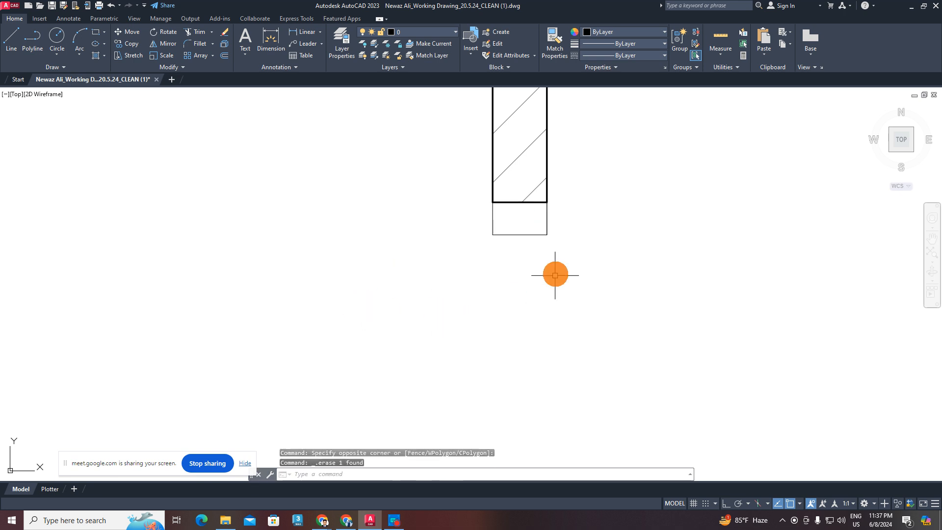
- Move the small rectangle and the leftover guide line straight down, leaving a gap below the wall end
click(571, 229)
click(434, 277)
middle_drag(434, 276, 415, 295)
text(m)
key(Return)
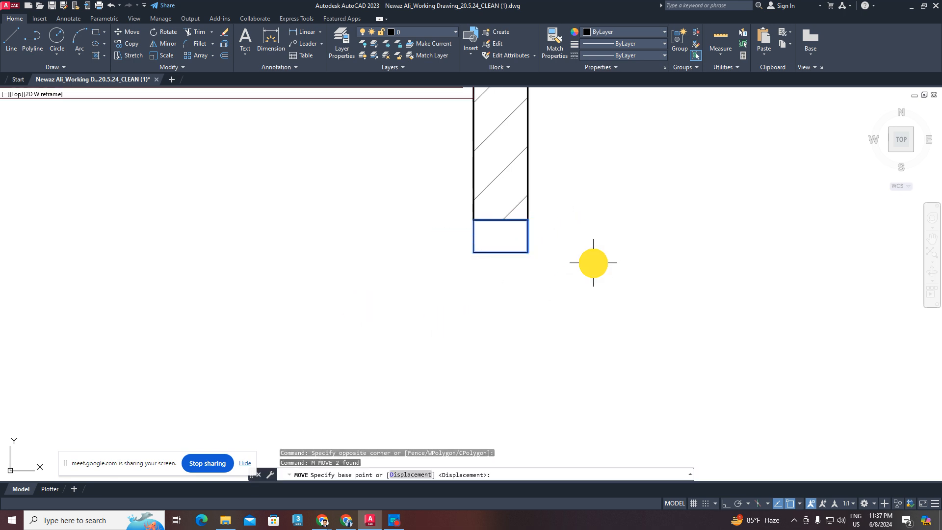
click(593, 263)
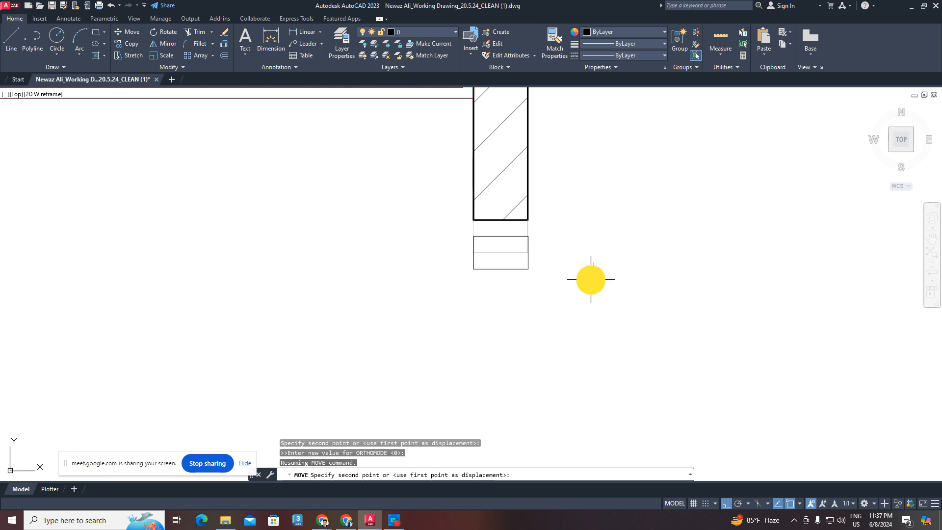
scroll(591, 276, down, 4)
scroll(527, 275, up, 4)
key(Escape)
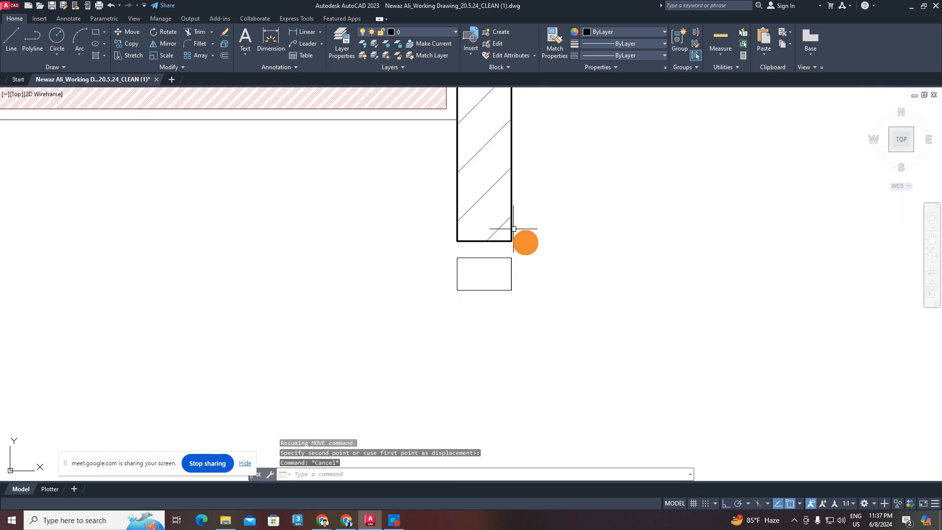
- Hatch the inside of the small rectangle below the wall end with the current hatch settings
key(Escape)
key(Escape)
text(H)
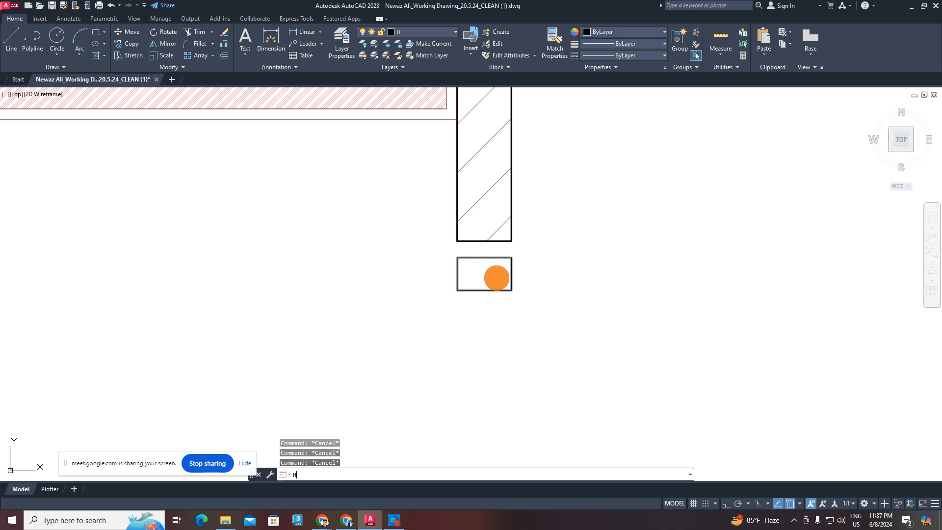
key(Return)
click(491, 276)
key(Return)
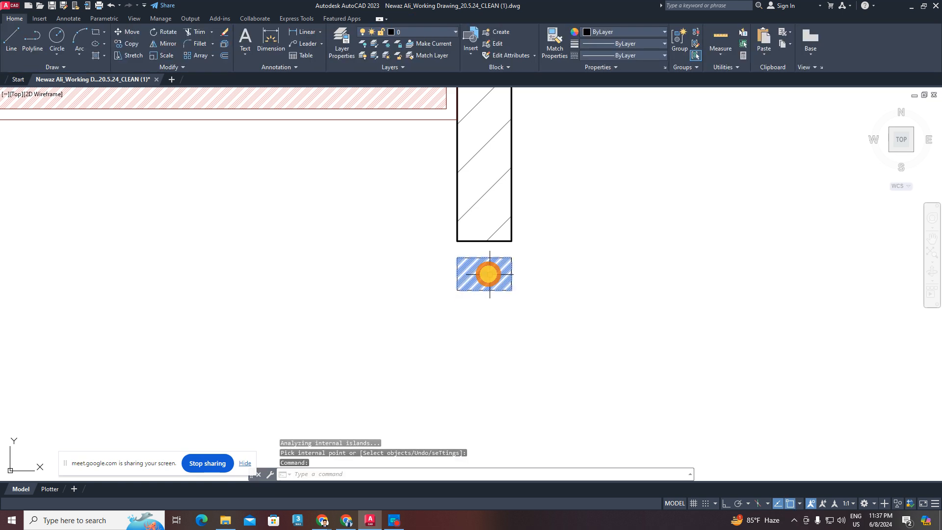
- Change the small rectangle's hatch pattern to SOLID and finish editing the hatch
click(489, 274)
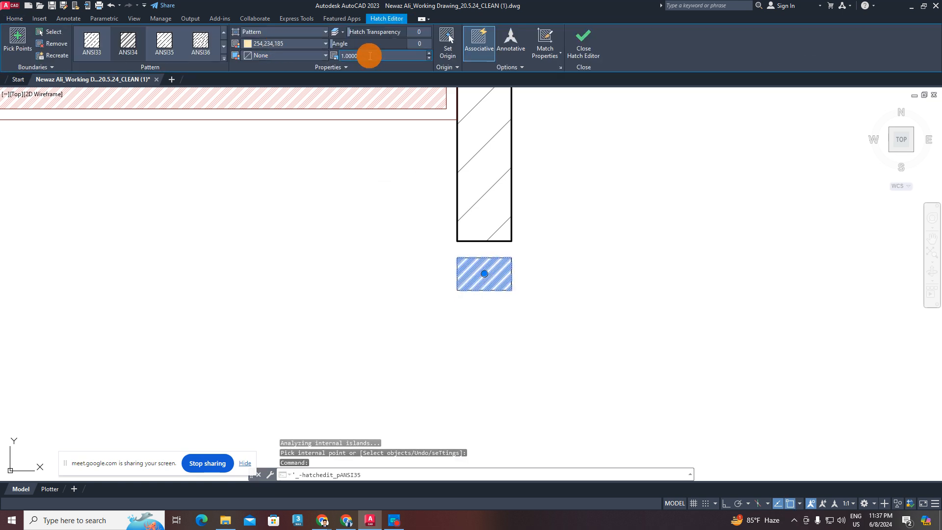
scroll(102, 42, up, 1)
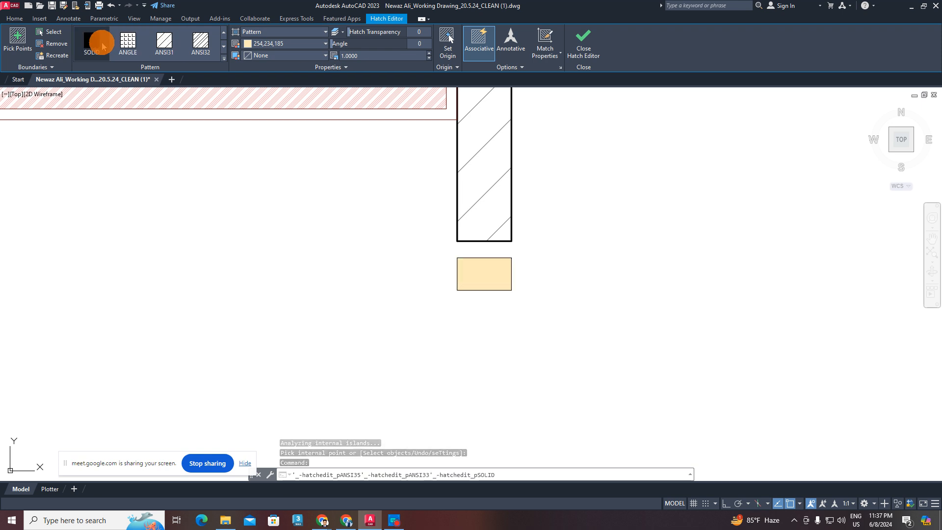
click(101, 43)
click(582, 49)
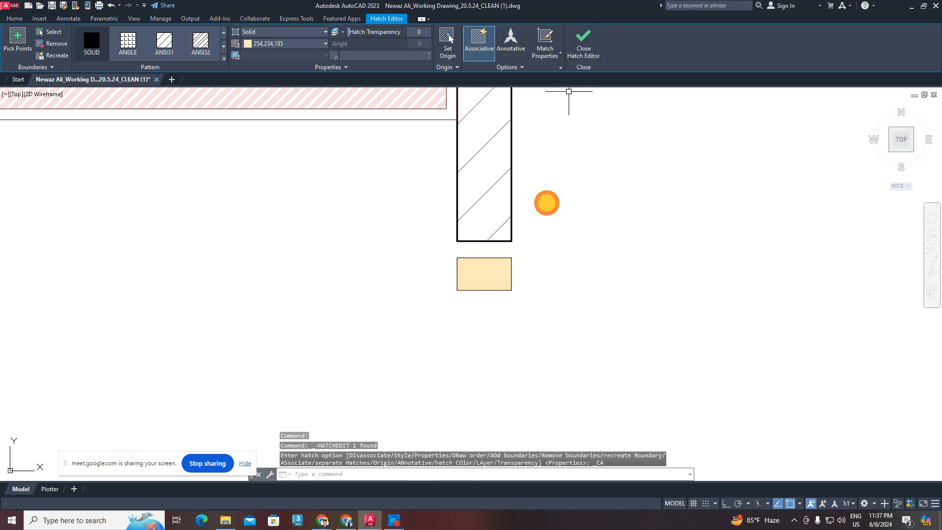
- Copy the solid-filled rectangle straight down, leaving a small gap below the original
click(539, 259)
click(423, 332)
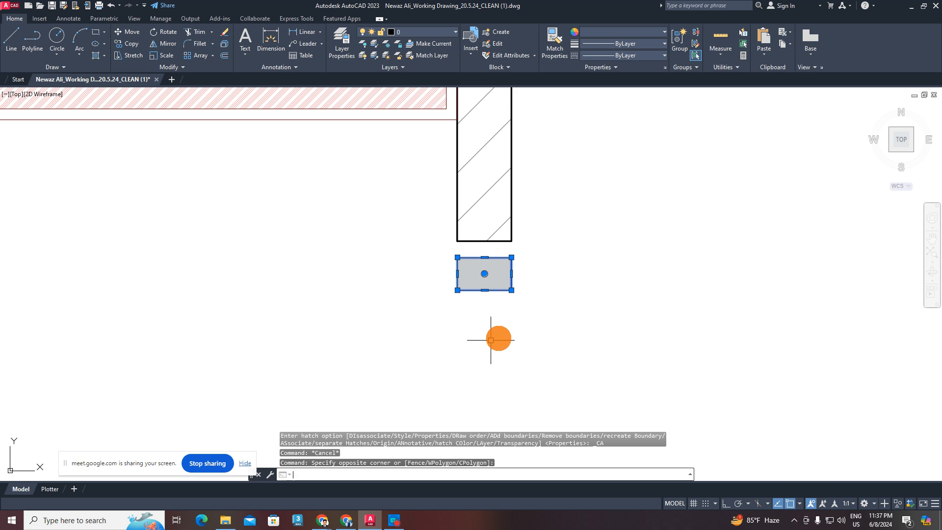
text(co)
key(Return)
click(588, 263)
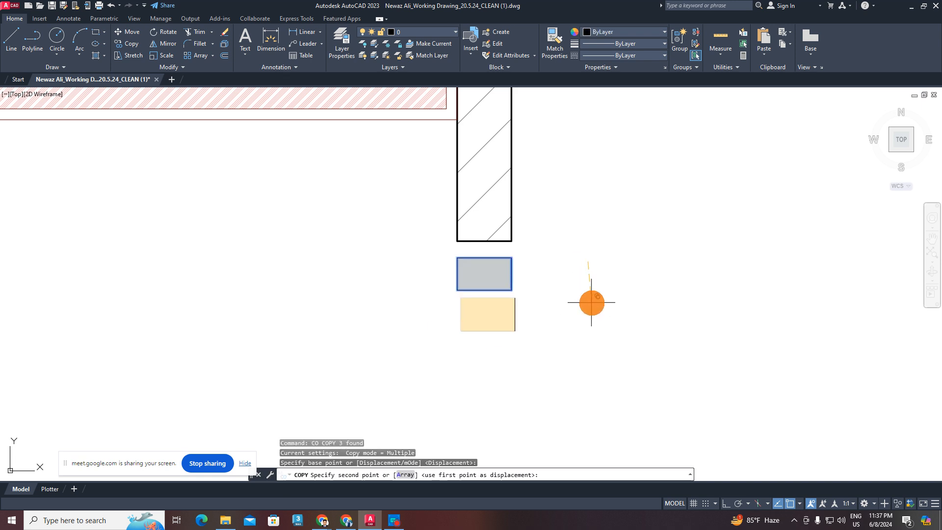
key(F8)
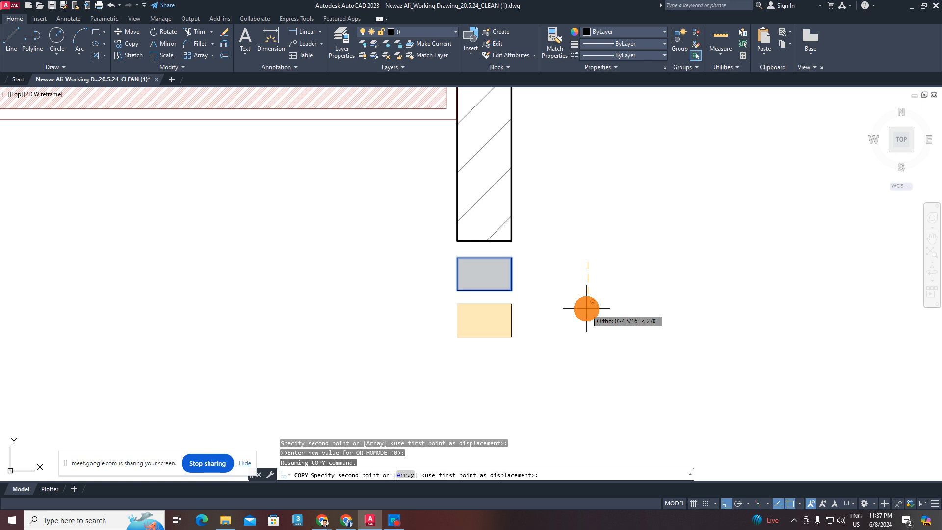
click(586, 308)
key(Escape)
scroll(405, 284, down, 2)
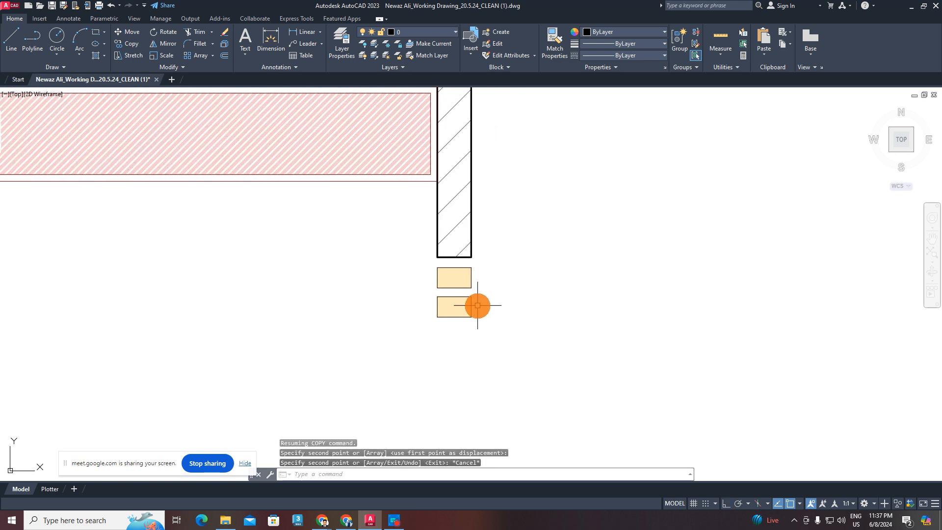
- Measure the vertical gap between the two filled rectangles without placing a dimension
middle_drag(478, 305, 527, 254)
click(304, 32)
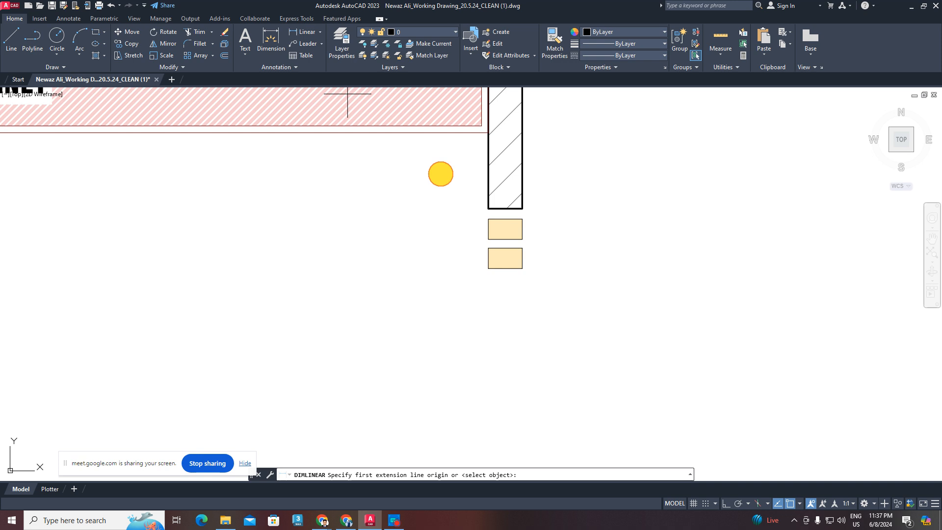
scroll(515, 248, up, 4)
click(536, 250)
click(537, 227)
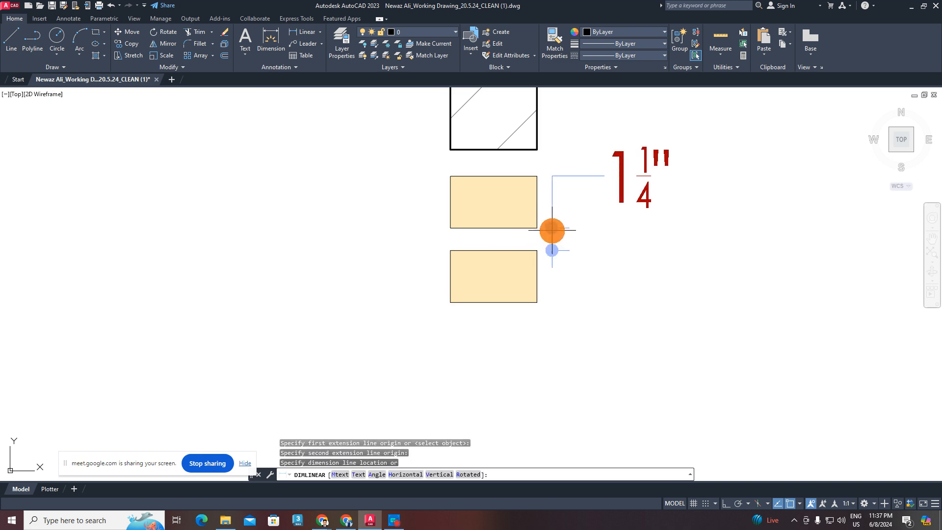
key(Escape)
- Copy the pair of filled rectangles repeatedly downward by corner points to form an evenly spaced column of ten
click(563, 181)
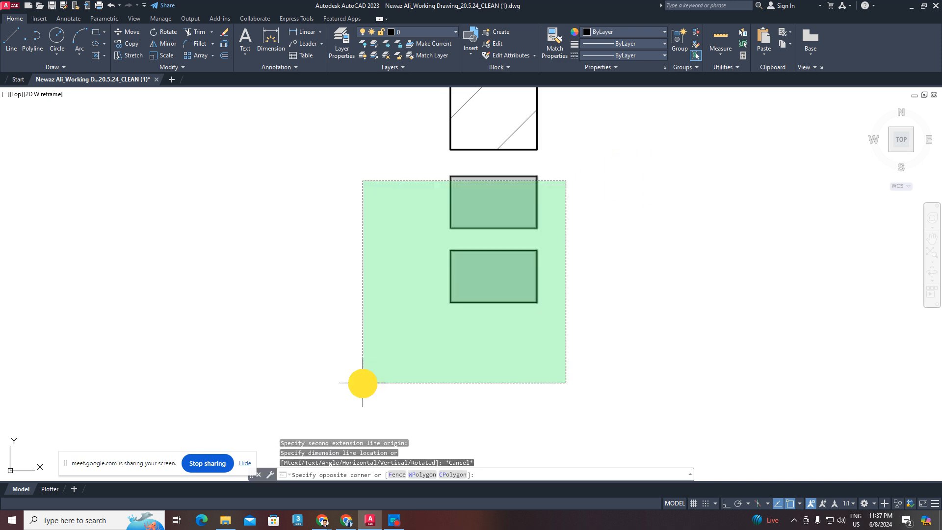
click(361, 382)
middle_drag(596, 298, 574, 359)
text(co)
key(Return)
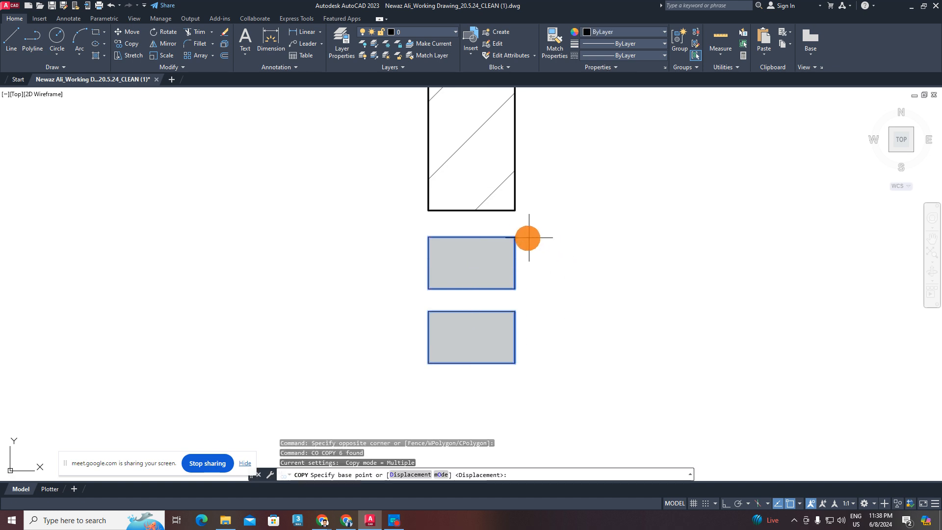
click(514, 238)
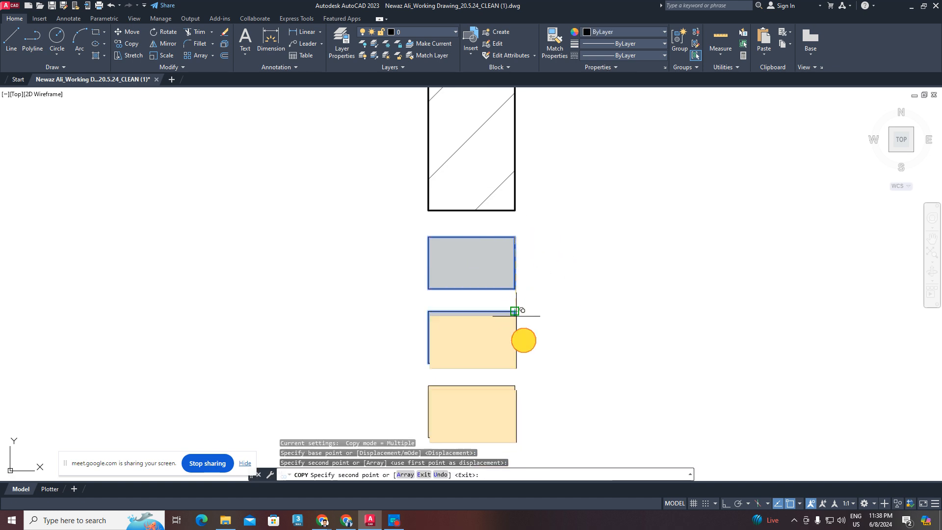
middle_drag(523, 336, 575, 208)
click(545, 220)
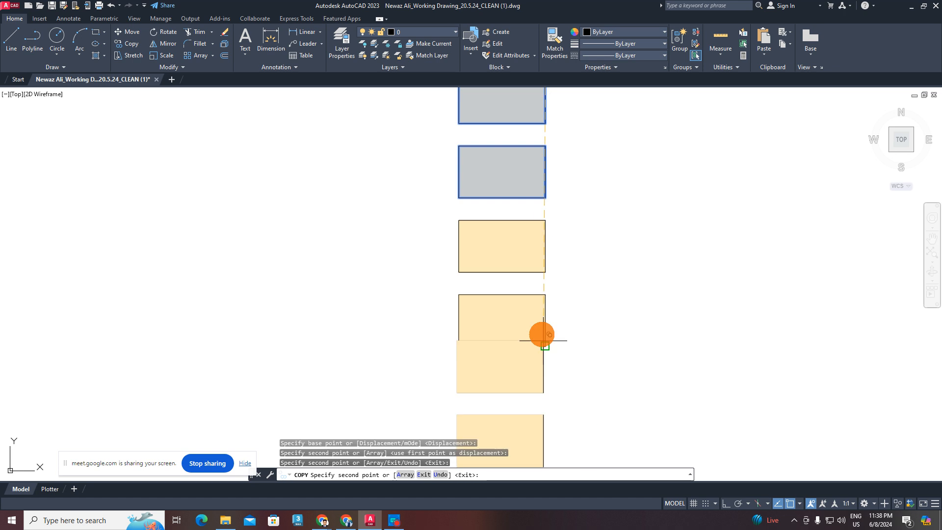
click(545, 294)
scroll(550, 316, down, 2)
scroll(559, 324, up, 2)
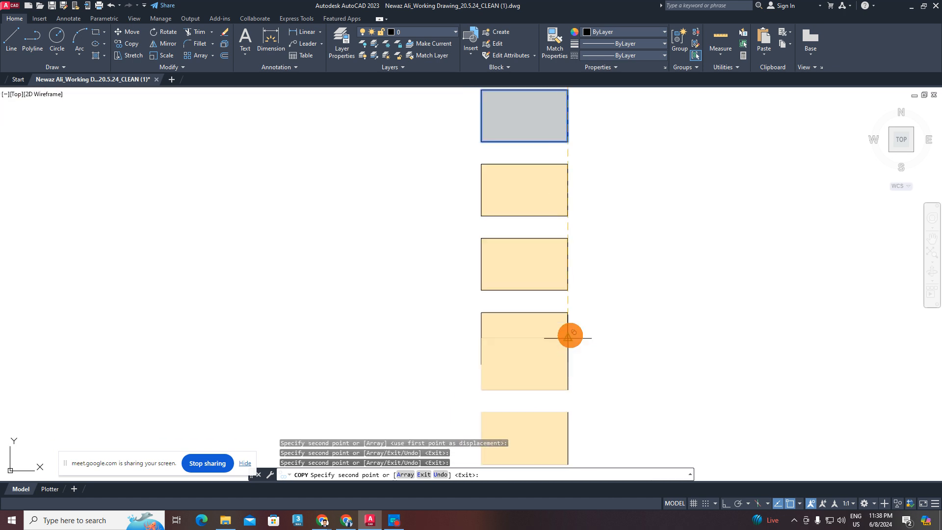
click(568, 312)
middle_drag(604, 406, 546, 272)
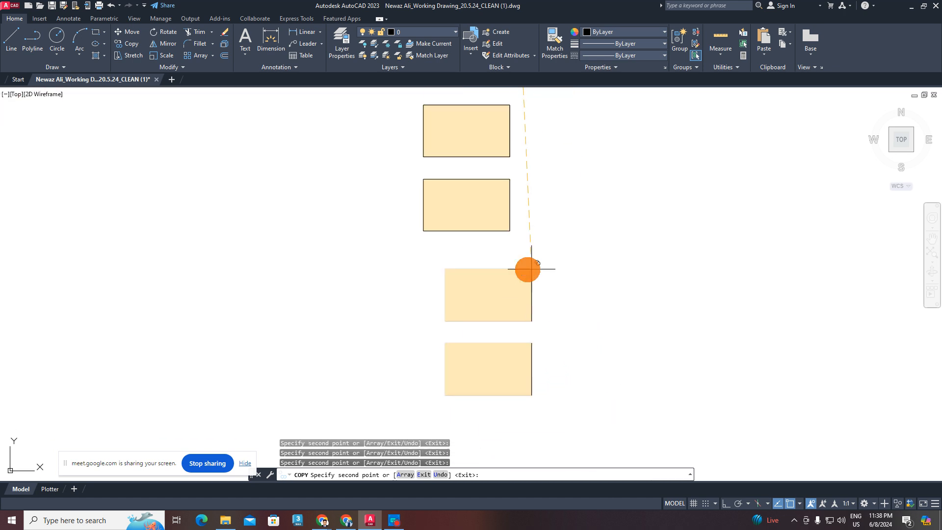
click(509, 179)
click(509, 252)
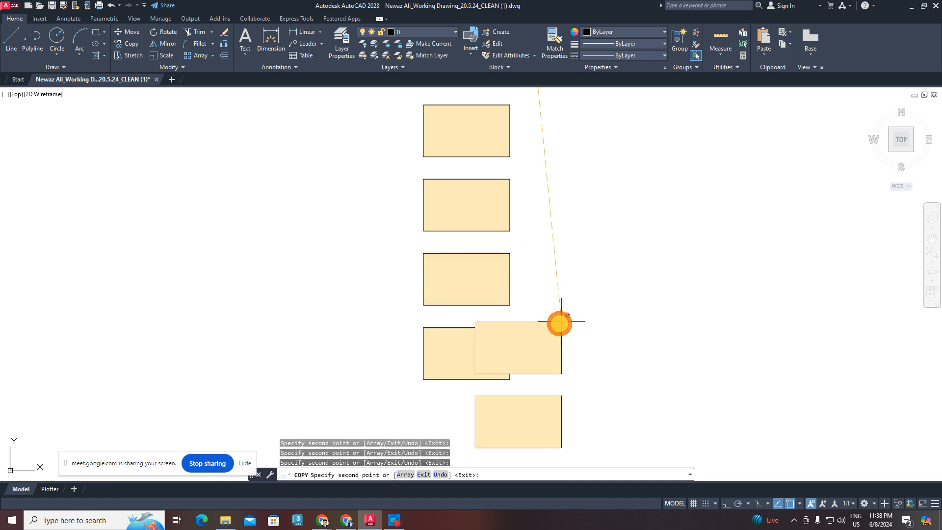
click(510, 328)
scroll(514, 324, down, 3)
middle_drag(548, 359, 549, 309)
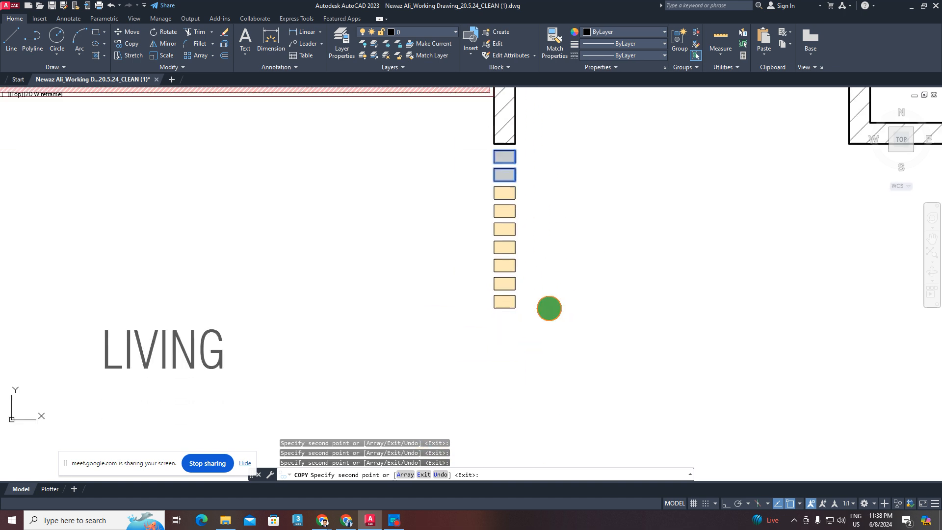
scroll(521, 293, up, 2)
click(504, 305)
key(Escape)
- Examine the louver partition beside the living room in the furnished reference plan
scroll(538, 330, down, 8)
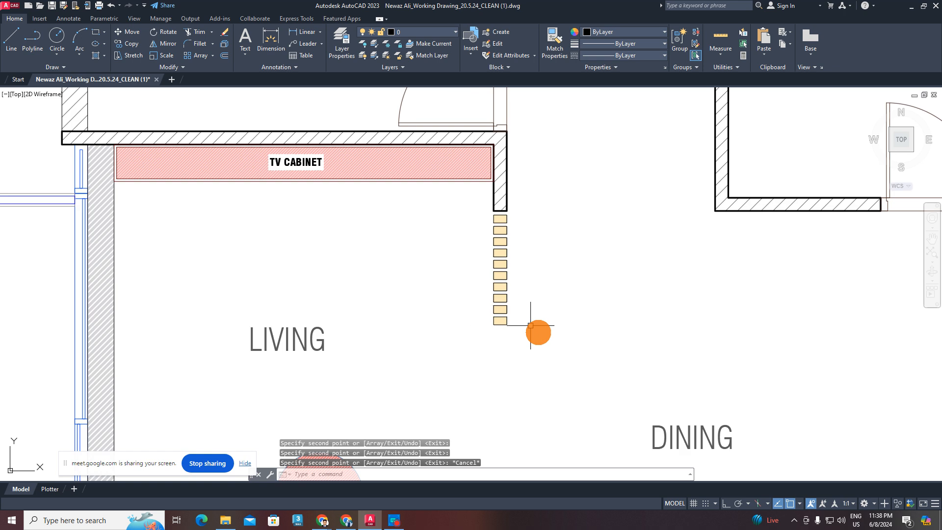
scroll(492, 337, up, 5)
scroll(447, 299, down, 4)
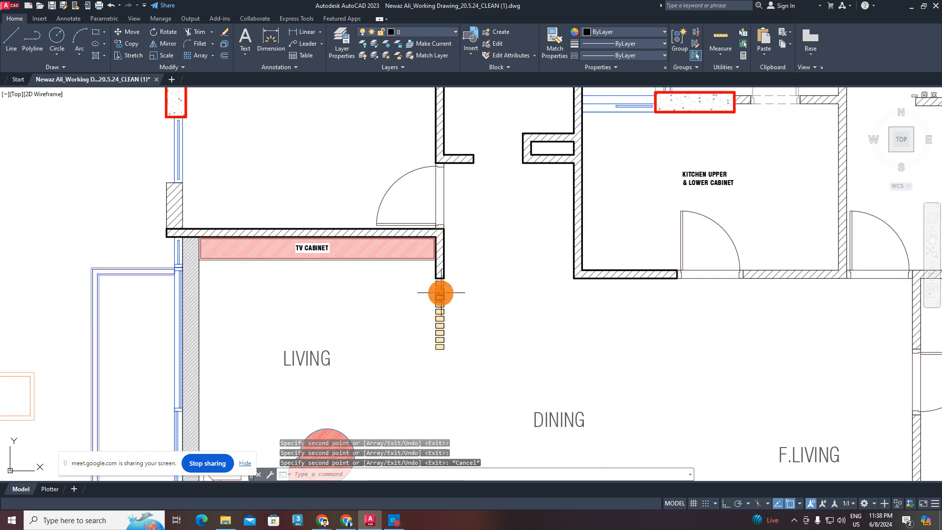
scroll(483, 306, down, 9)
middle_drag(910, 448, 550, 354)
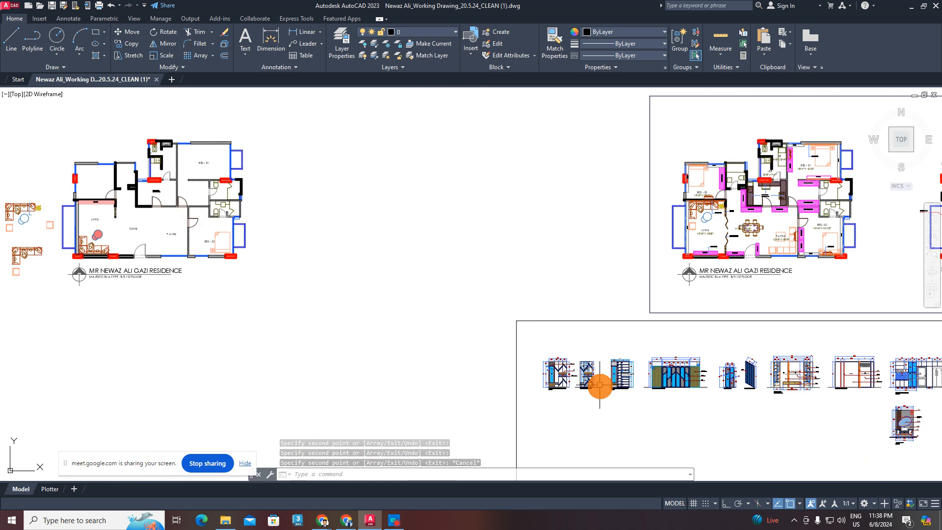
scroll(676, 274, up, 10)
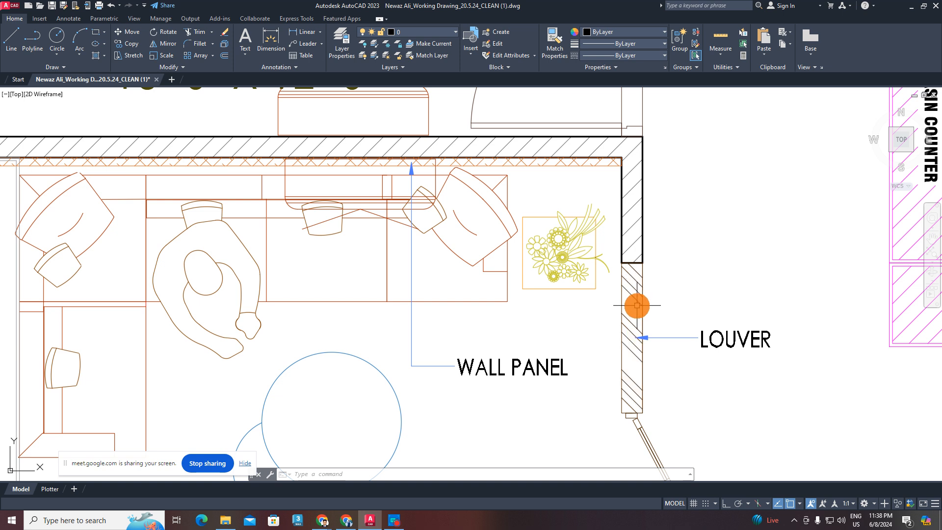
middle_drag(631, 312, 564, 304)
key(Escape)
key(Escape)
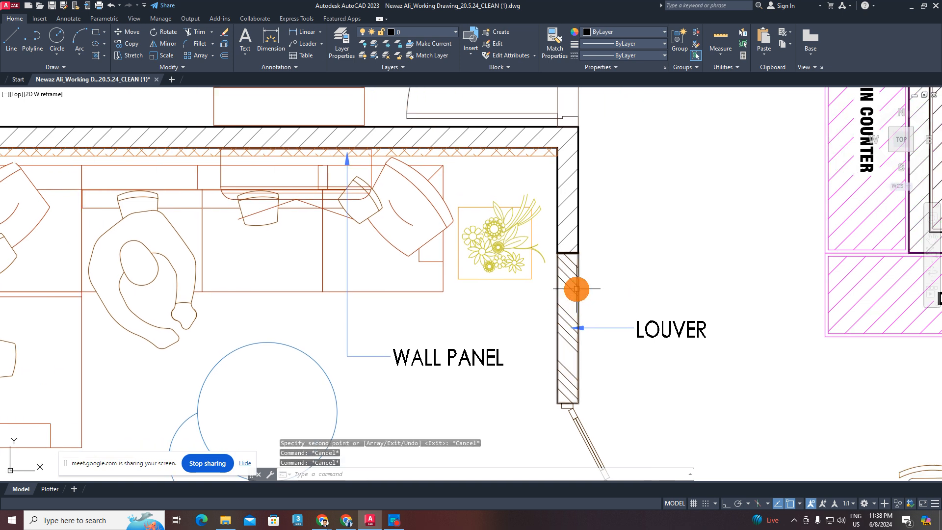
- Draw a tall, narrow rectangle beside the louver in the reference plan, roughly matching the louver's size
text(REC)
key(Return)
click(631, 221)
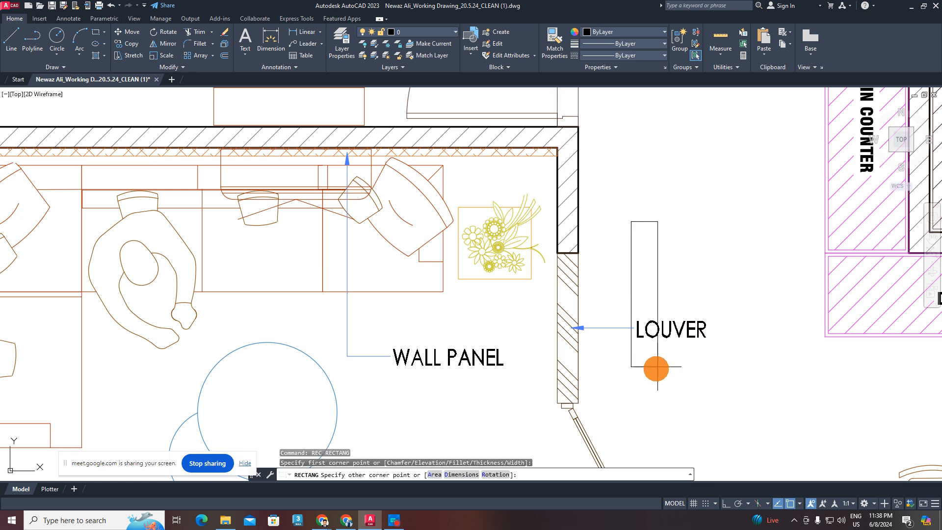
click(664, 244)
click(615, 272)
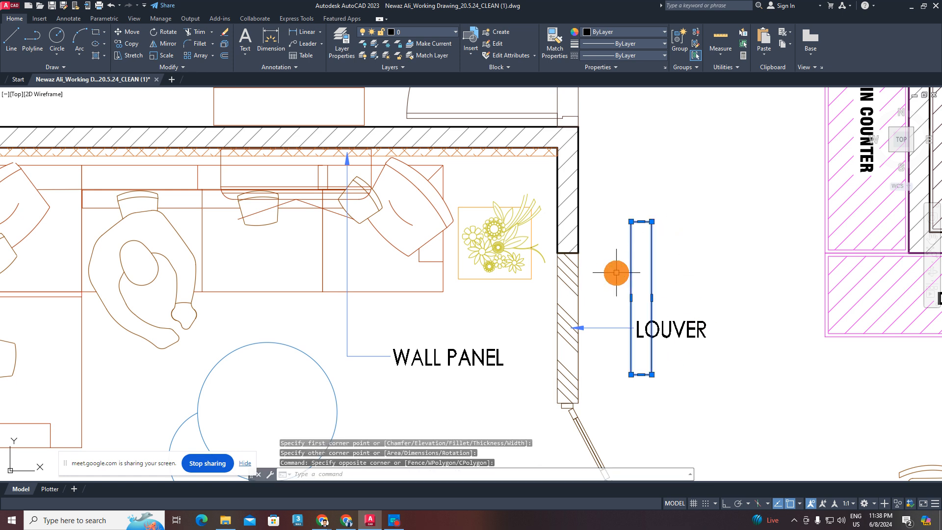
key(Escape)
- Review the column of filled rectangles below the TV-cabinet wall in the working plan
scroll(625, 286, down, 8)
middle_drag(535, 303, 751, 305)
scroll(285, 262, up, 8)
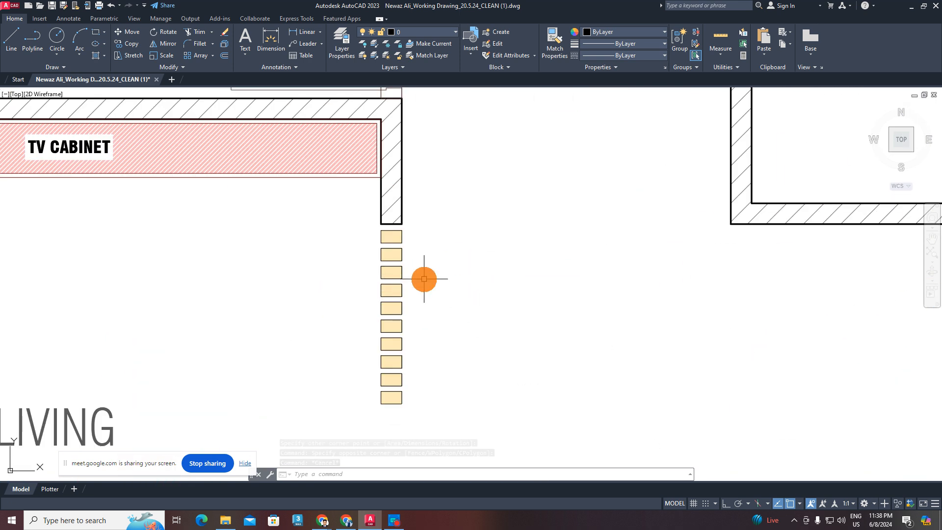
drag(369, 227, 448, 419)
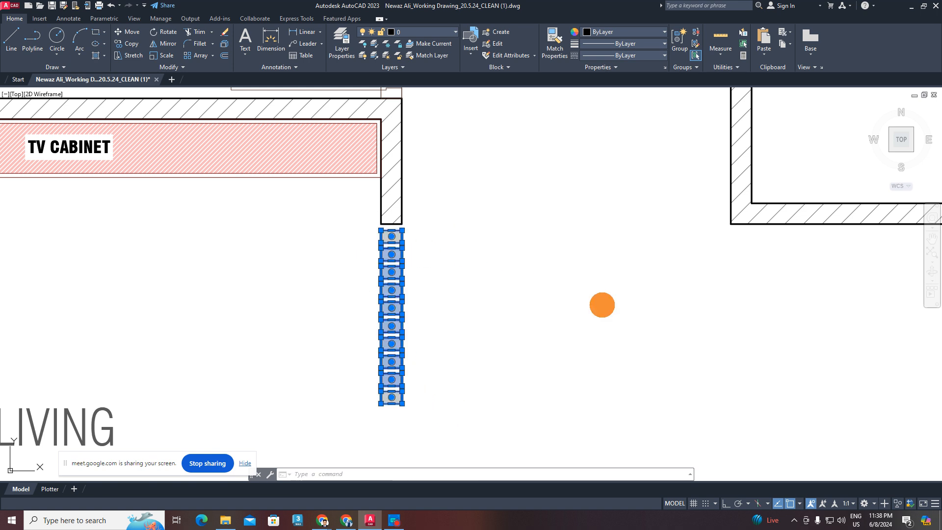
key(Escape)
key(Escape)
scroll(381, 229, up, 3)
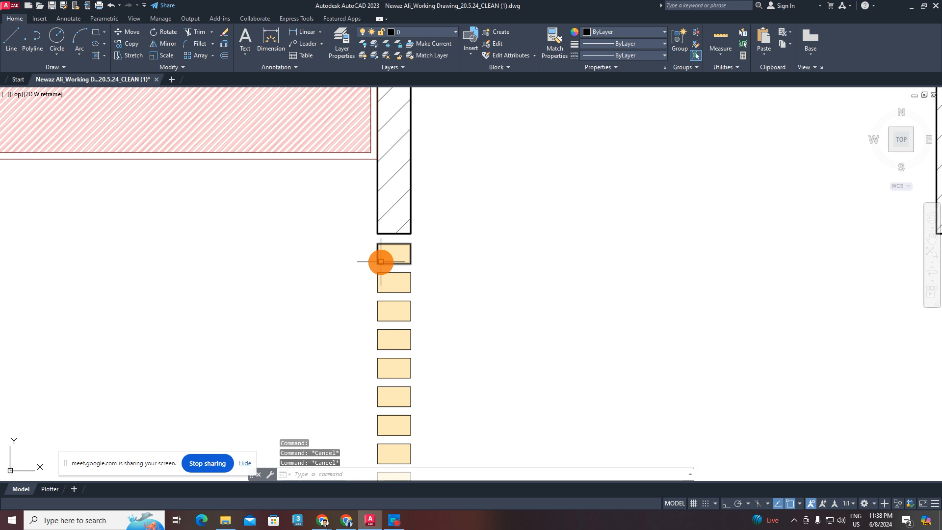
scroll(417, 267, down, 6)
middle_drag(470, 326, 441, 265)
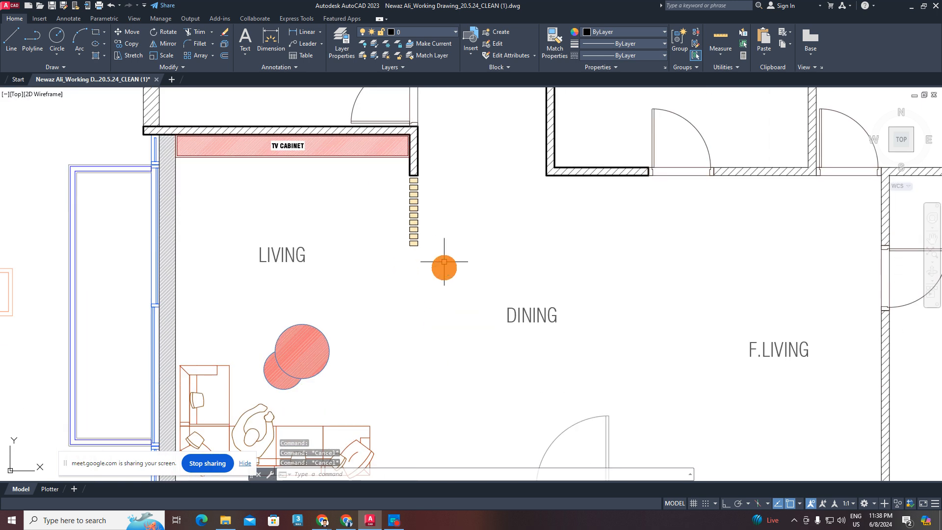
- Copy the whole column of filled rectangles straight down about 12' to the wall behind the sofa
drag(438, 177, 425, 284)
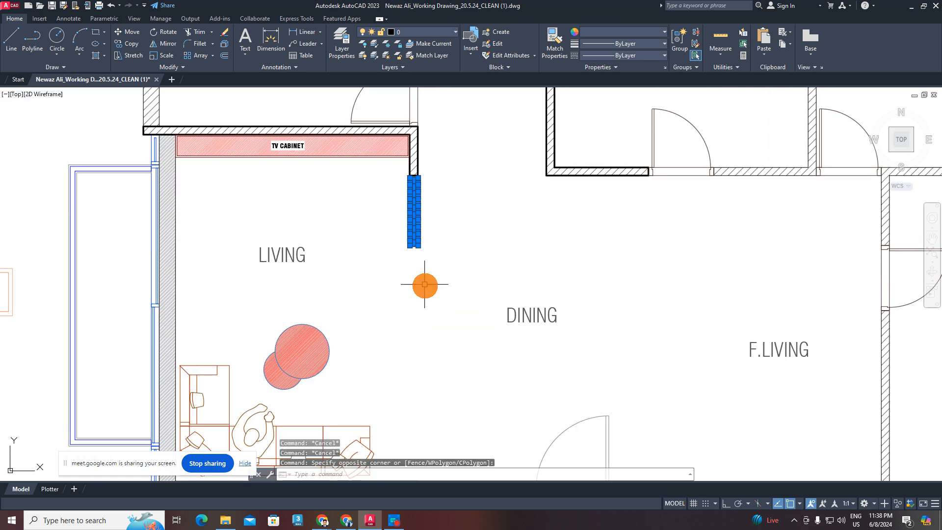
text(co)
key(space)
click(481, 197)
middle_drag(472, 343, 486, 284)
key(F8)
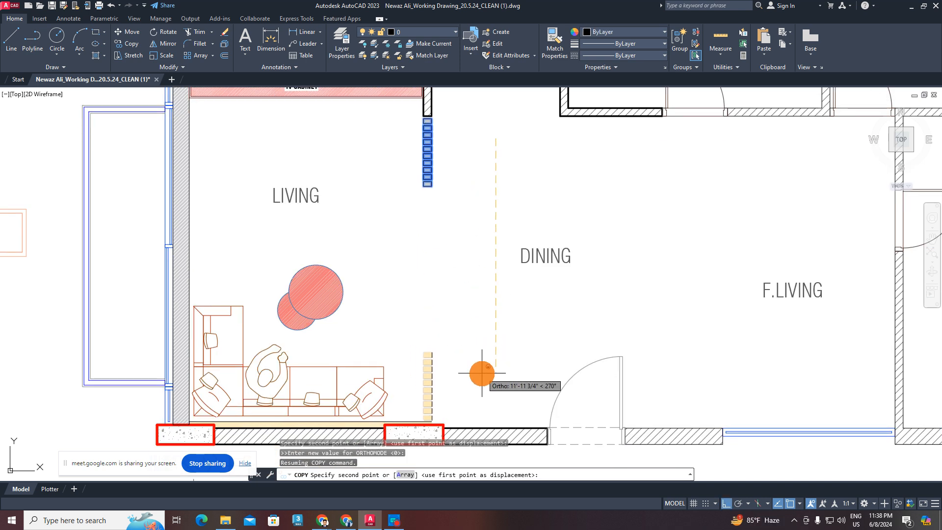
click(482, 373)
key(Escape)
- Measure the opening between the upper and lower columns of rectangles without placing a dimension
middle_drag(257, 80, 258, 95)
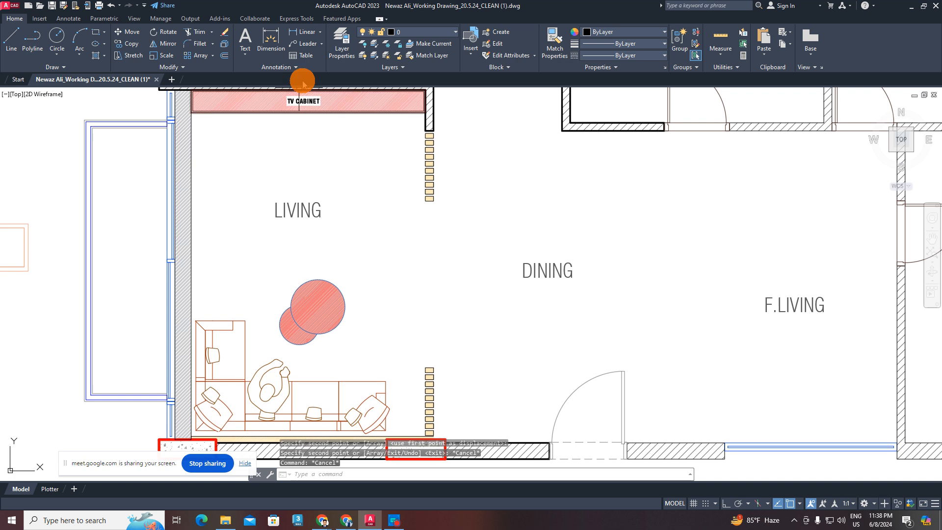
click(305, 32)
click(425, 366)
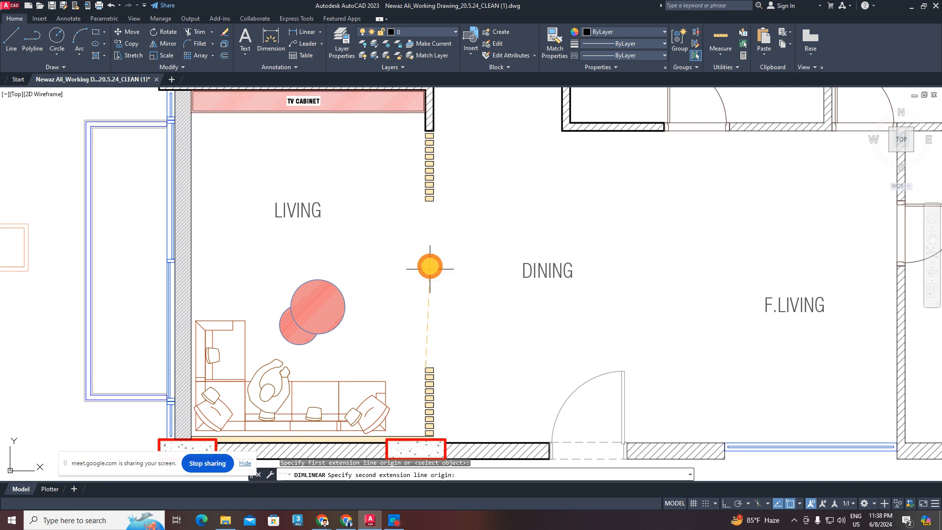
click(423, 208)
scroll(438, 275, up, 2)
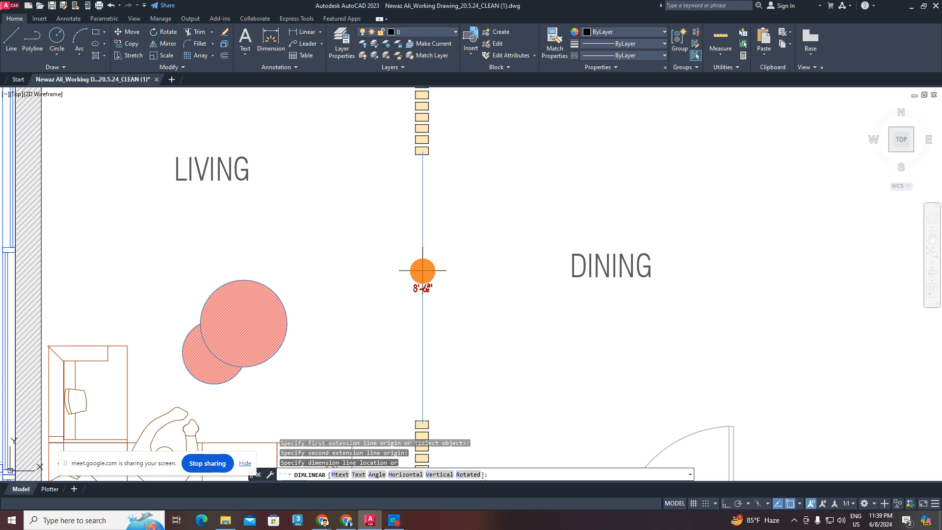
key(Escape)
key(Escape)
key(Escape)
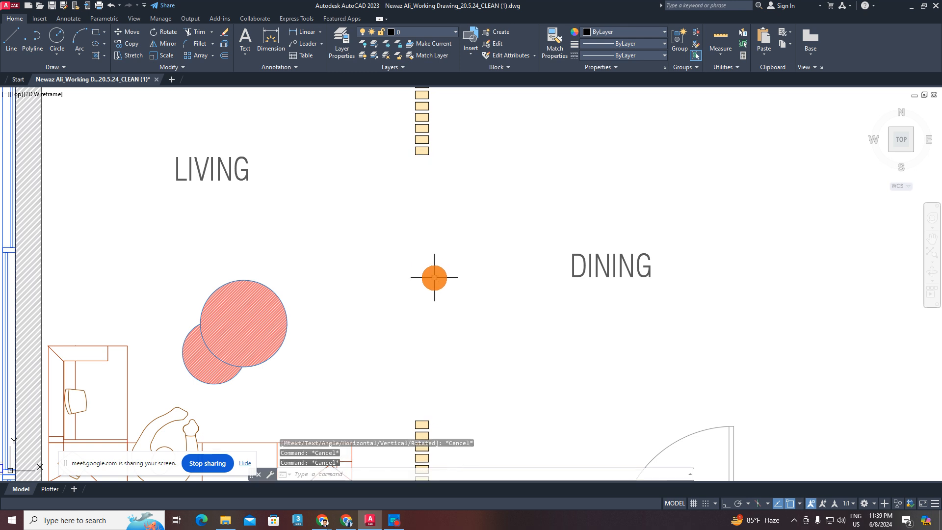
- Draw a rectangle spanning the opening between the two columns, from the lower column's top corner to the upper column's bottom corner
text(REC)
key(Return)
click(429, 420)
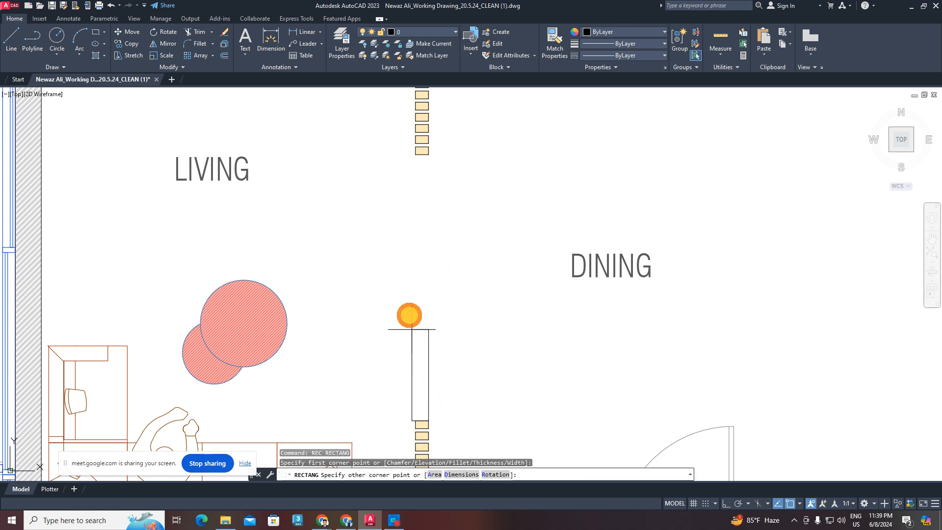
key(Escape)
scroll(445, 219, down, 2)
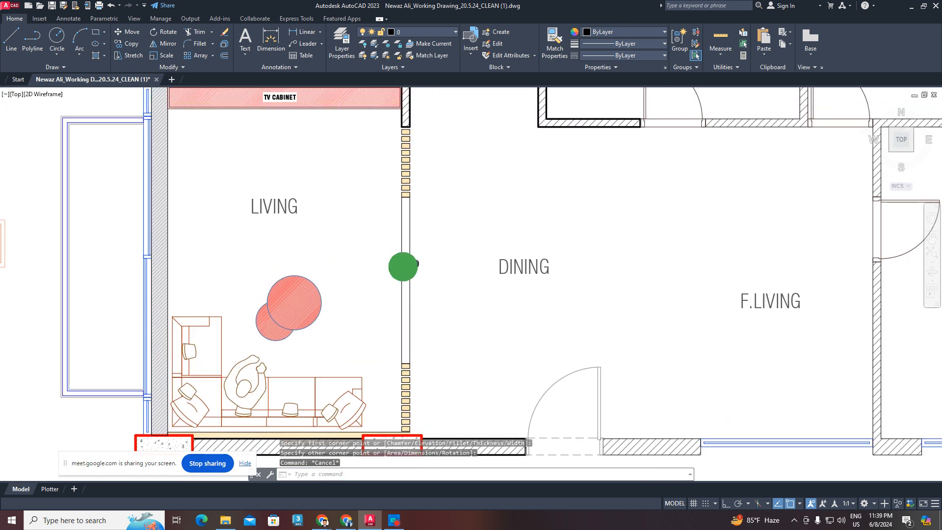
scroll(410, 259, down, 3)
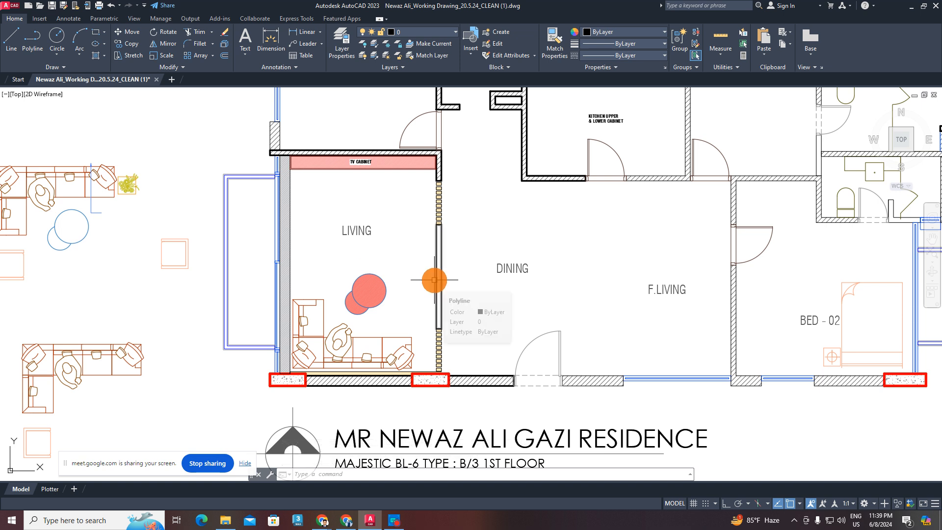
scroll(436, 278, up, 2)
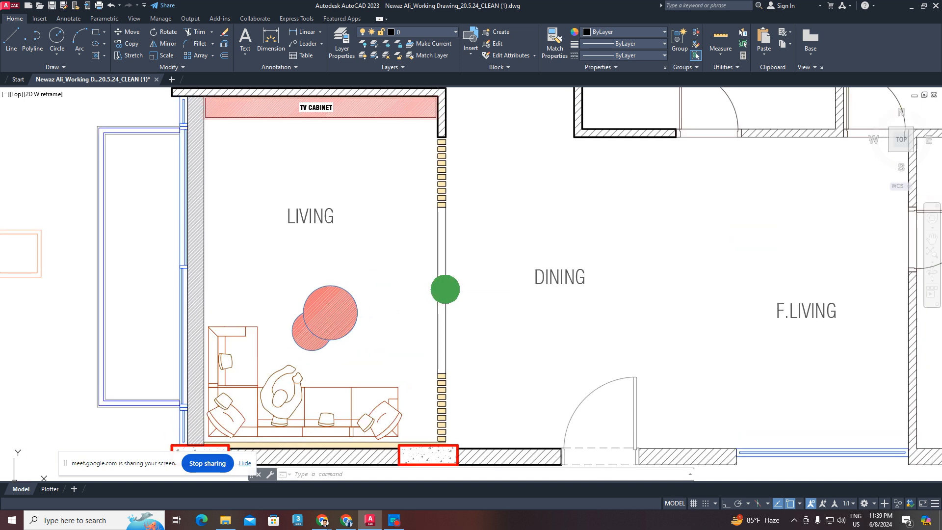
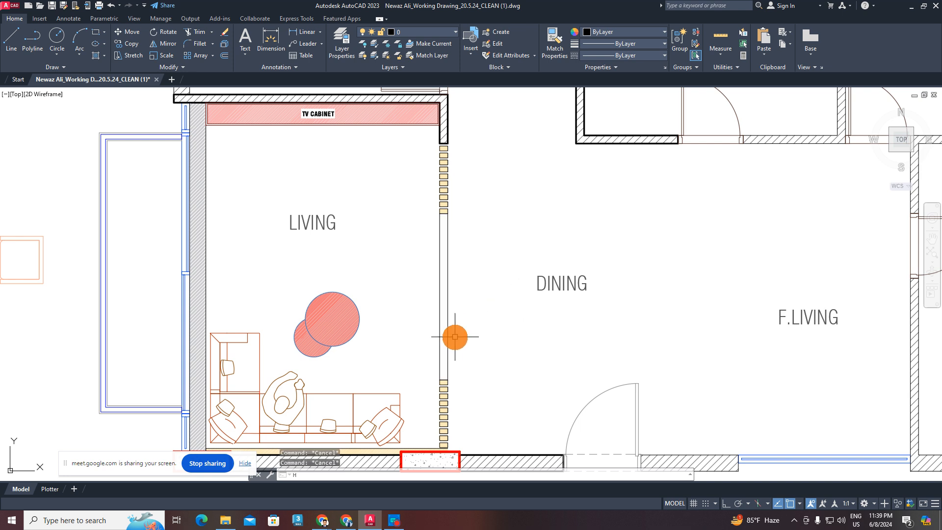
- Hatch the middle rectangle between the two louver columns with the cream fill colour 254,234,185
key(Return)
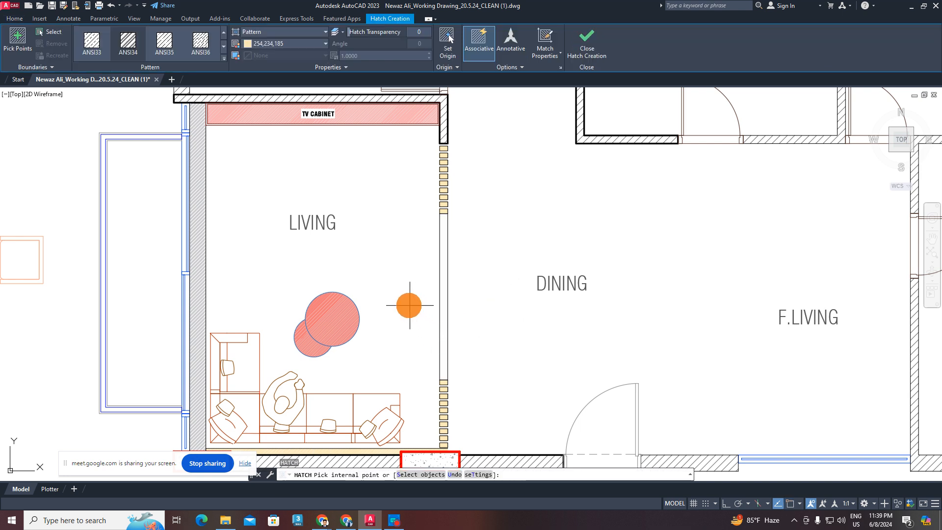
key(Escape)
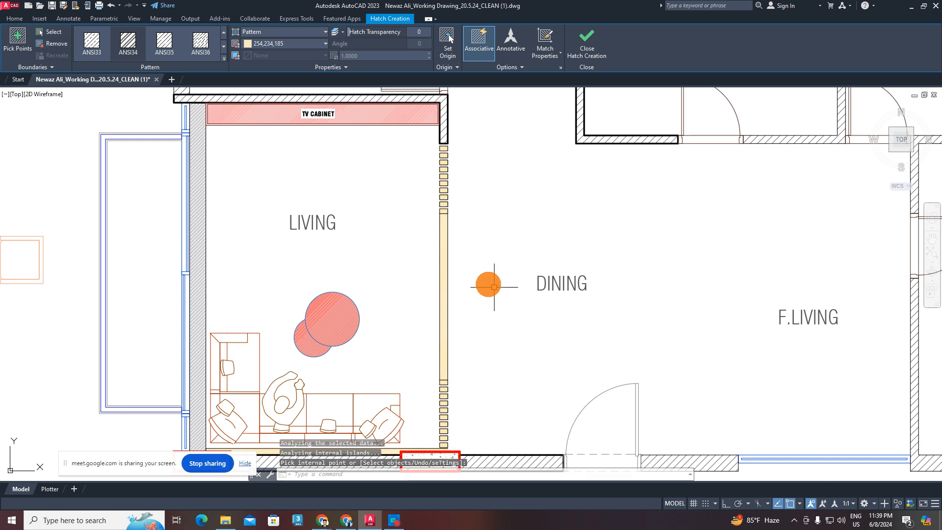
click(443, 246)
key(Escape)
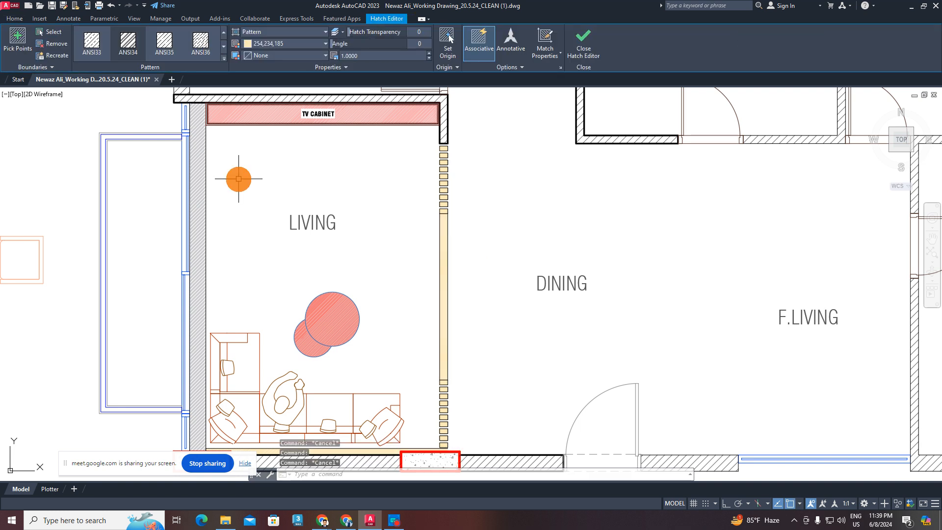
- Match the middle section's hatch to the grey diagonal hatch of the strip along the living room's window wall
text(MA)
key(Return)
click(189, 211)
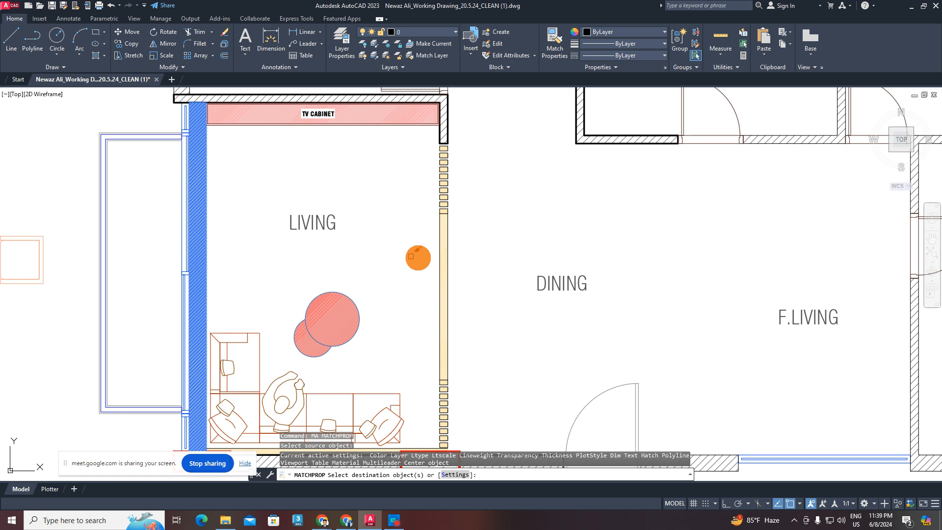
scroll(441, 260, up, 4)
key(Escape)
scroll(451, 269, down, 4)
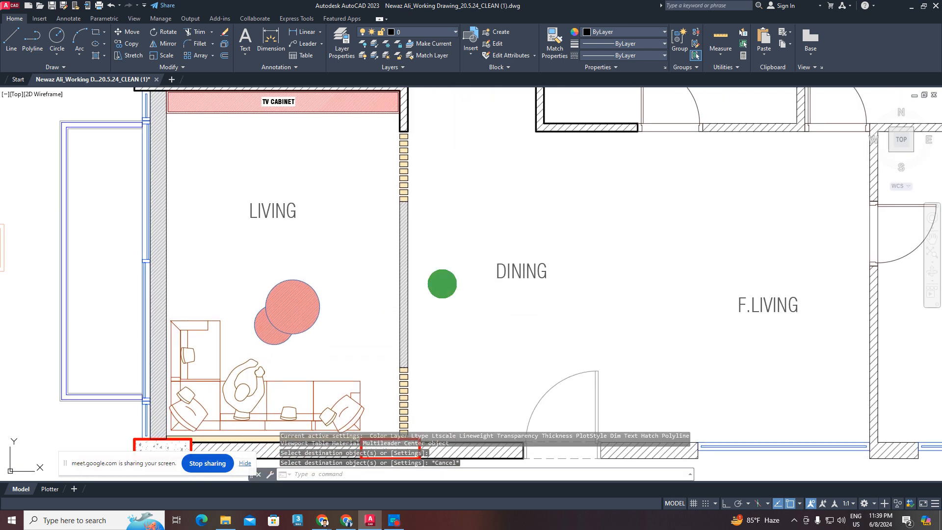
mouse_move(442, 281)
middle_down()
mouse_move(441, 303)
mouse_move(424, 282)
middle_up()
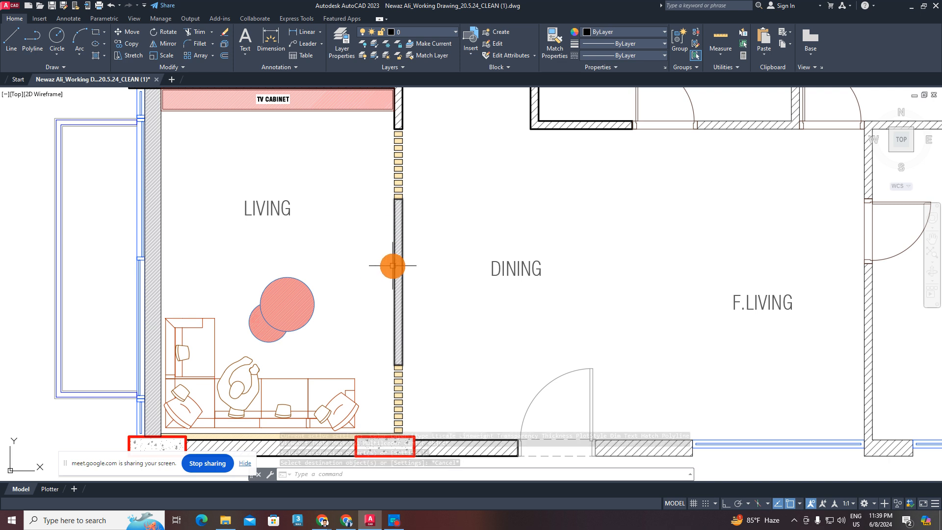
- Copy the TV CABINET label and paste it on the dining side of the upper column of rectangles
scroll(460, 290, down, 6)
scroll(336, 206, up, 8)
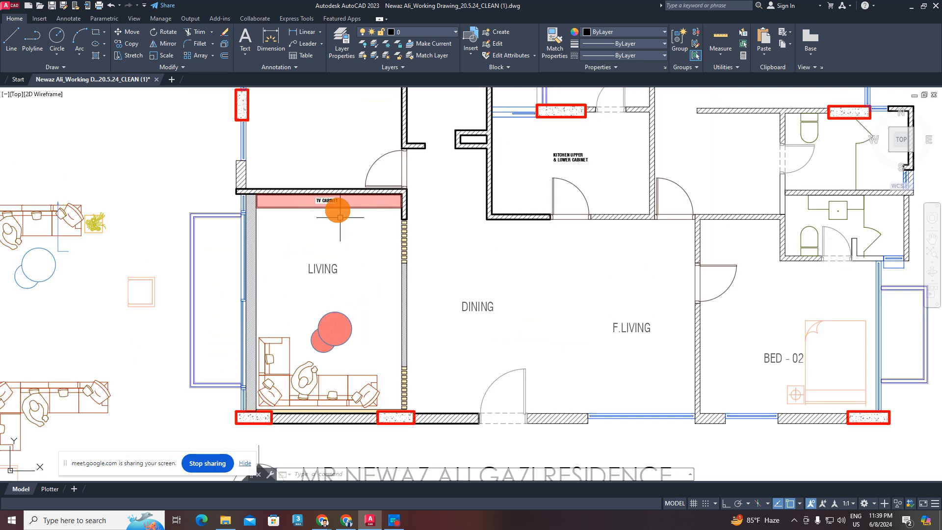
key(ctrl+c)
key(ctrl+v)
scroll(557, 329, up, 5)
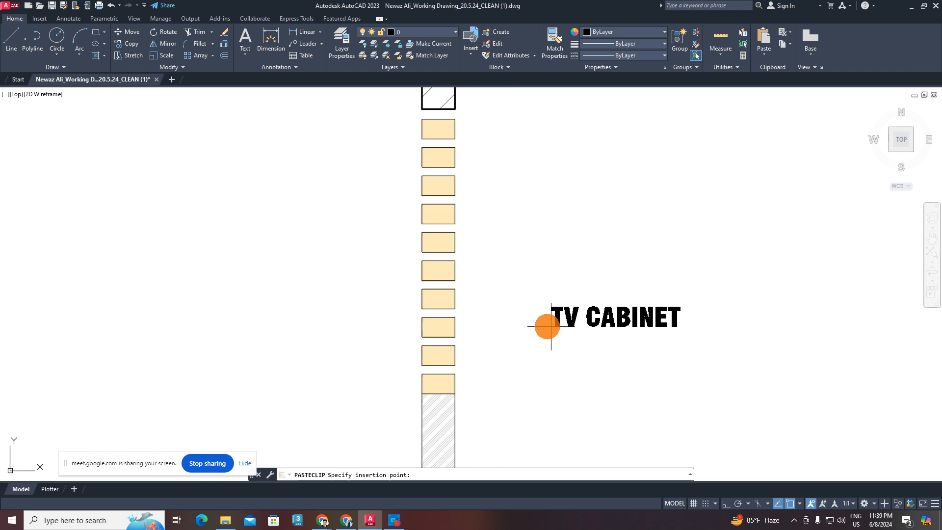
click(475, 298)
key(Escape)
- Rotate the pasted TV CABINET label 90 degrees so it reads vertically beside the upper column
click(588, 252)
click(511, 339)
text(R)
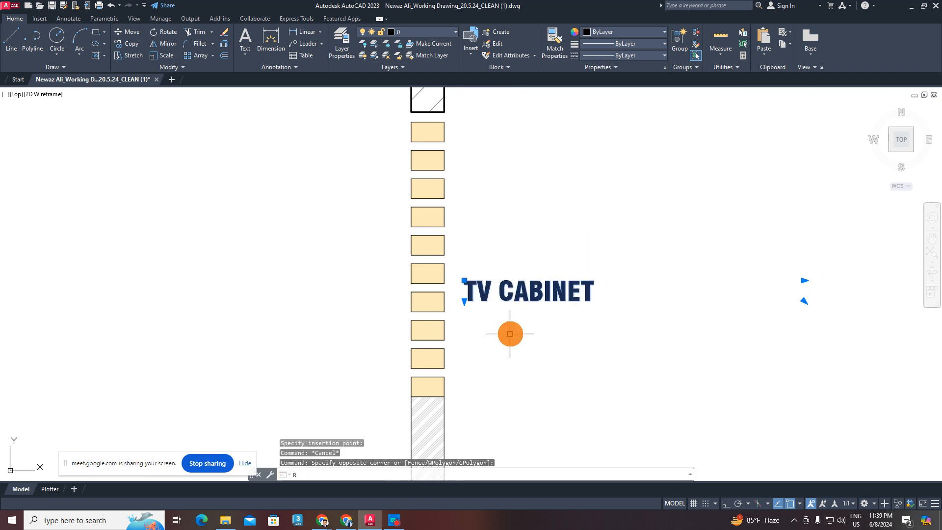
text(O)
key(Return)
click(510, 325)
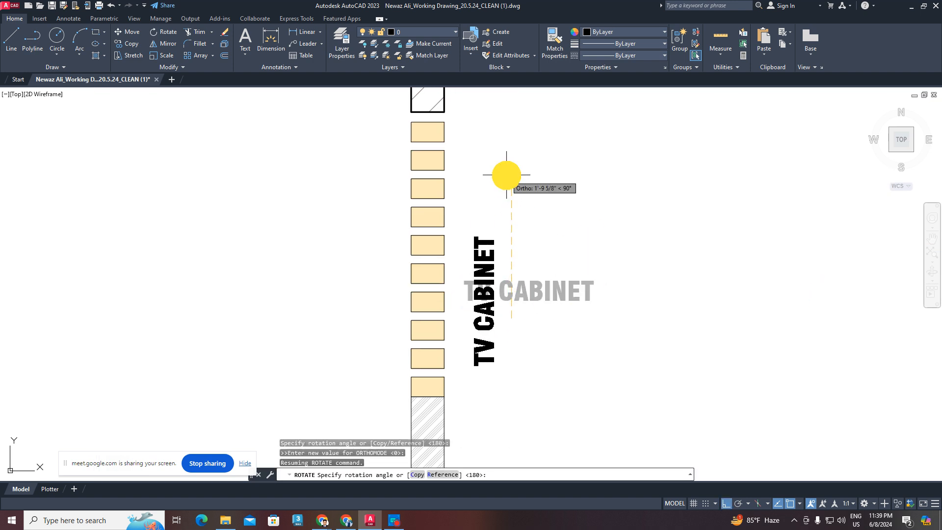
click(505, 174)
- Change the rotated label's text to LOUVER
double_click(528, 297)
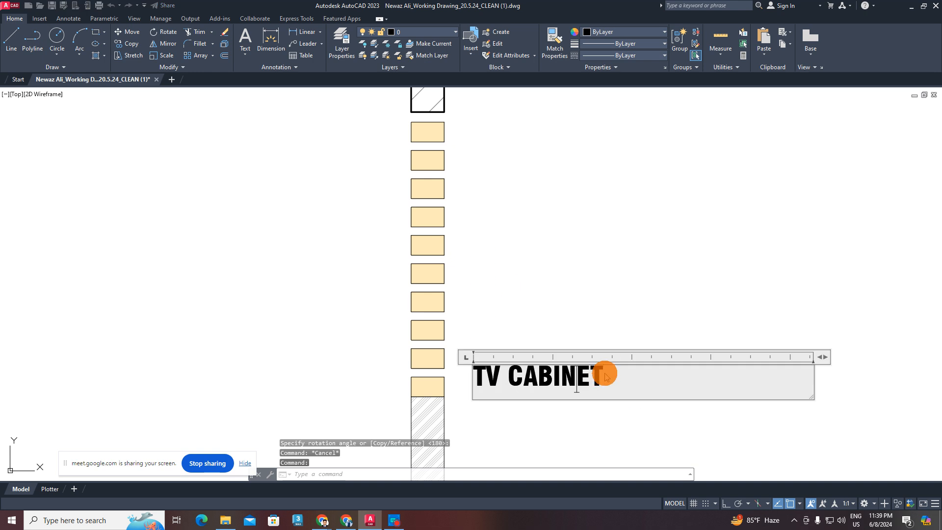
drag(606, 377, 374, 375)
text(LOUVER)
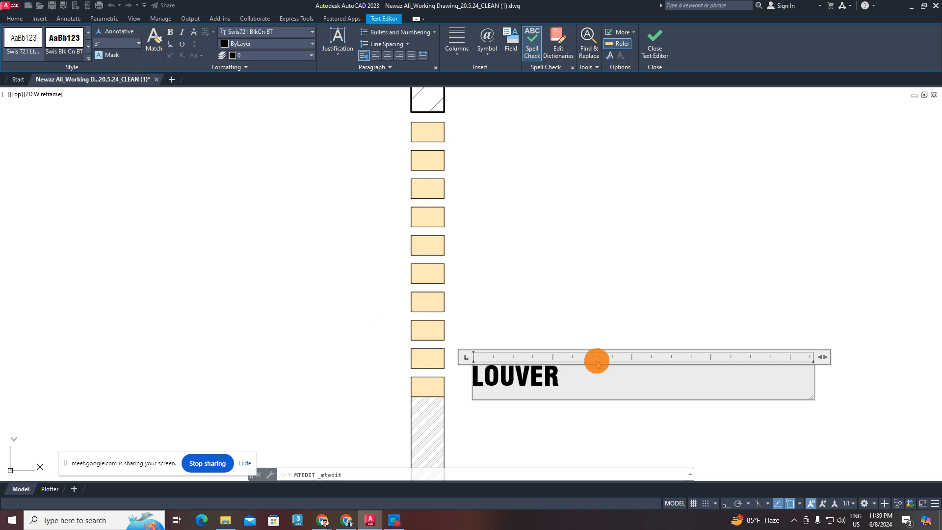
click(657, 305)
- Move the vertical label slightly closer to the upper column of rectangles and up toward its middle
click(560, 240)
click(466, 397)
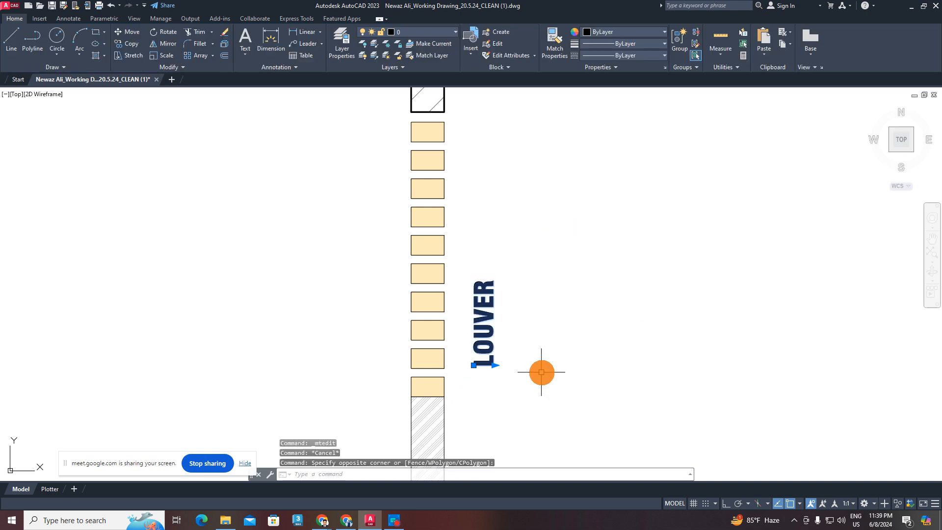
middle_drag(541, 372, 511, 403)
text(m)
key(space)
click(604, 380)
click(594, 335)
key(Escape)
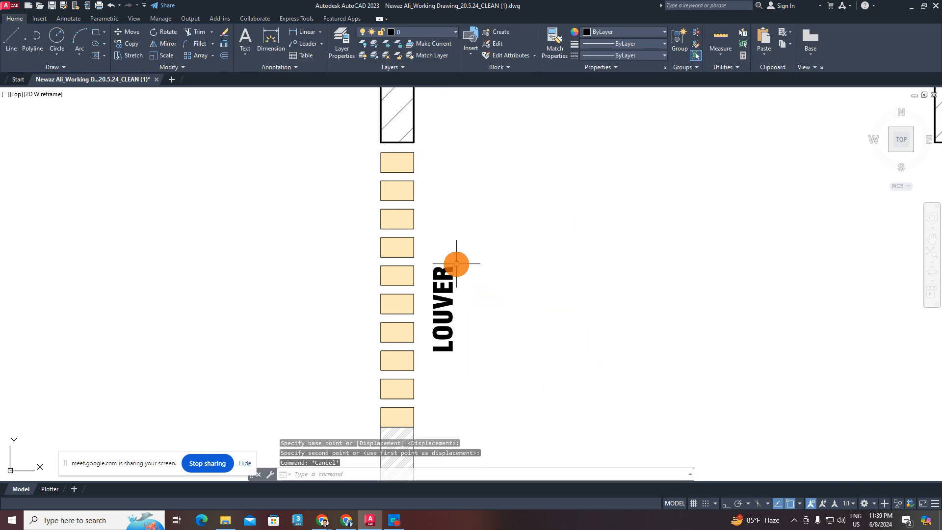
- Replace the vertical label's text beside the upper column with PARTITION
double_click(451, 273)
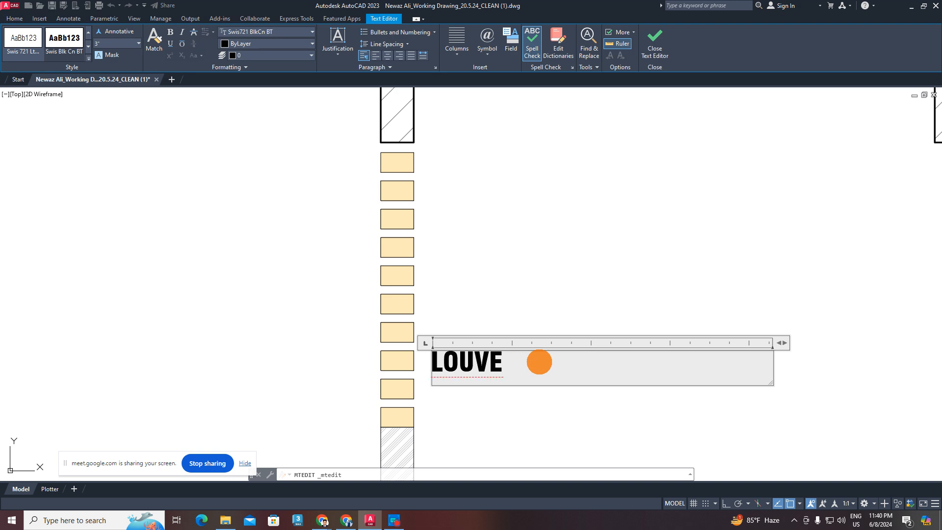
key(BackSpace)
key(BackSpace)
key(BackSpace)
key(BackSpace)
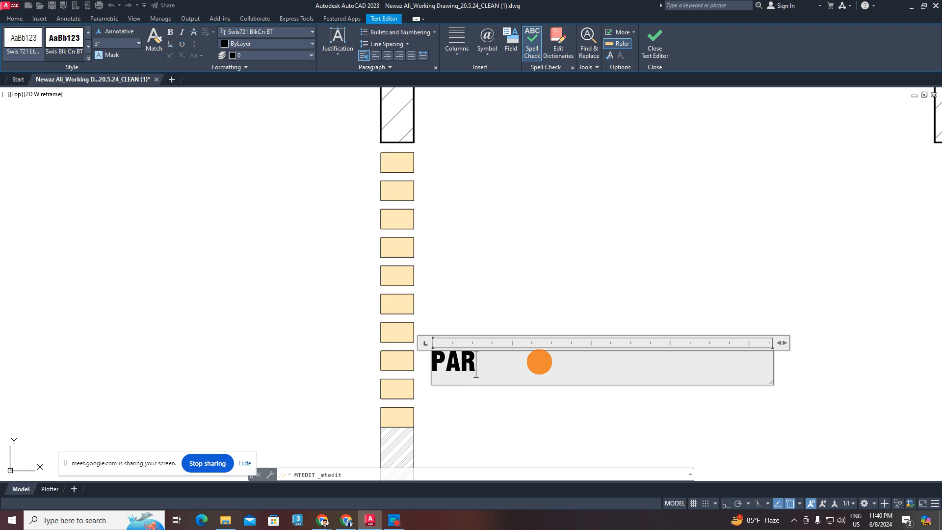
text(PARTITION)
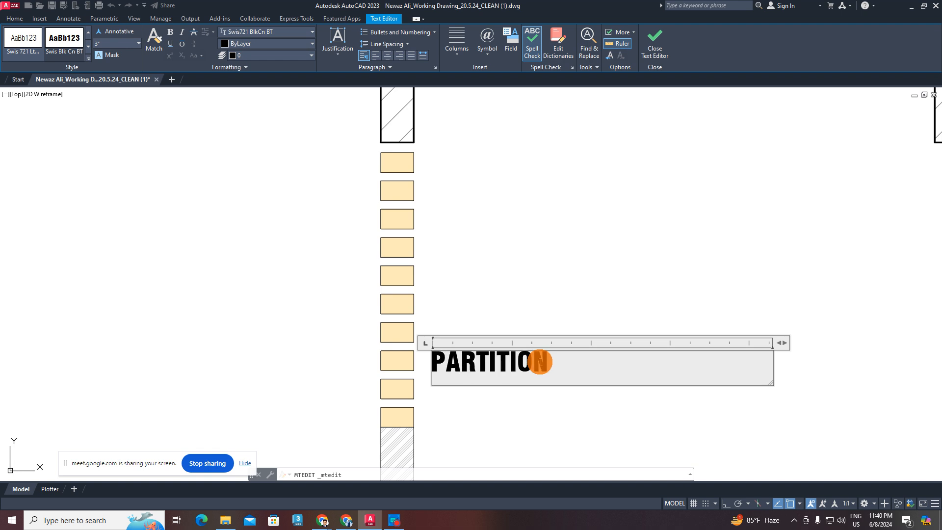
click(716, 258)
- Copy the PARTITION label straight down, placing it beside the lower column of rectangles
click(500, 227)
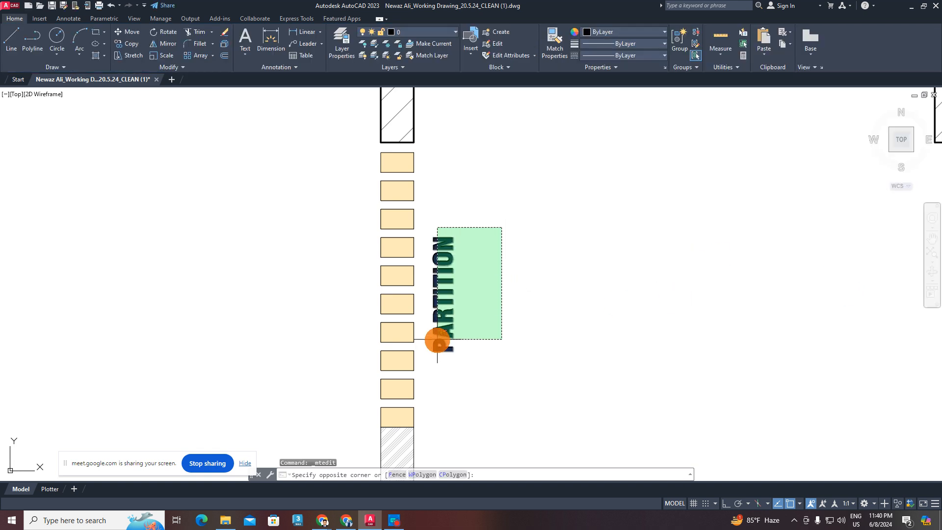
click(435, 340)
scroll(506, 329, down, 3)
middle_drag(506, 329, 491, 272)
text(o)
key(Return)
click(516, 265)
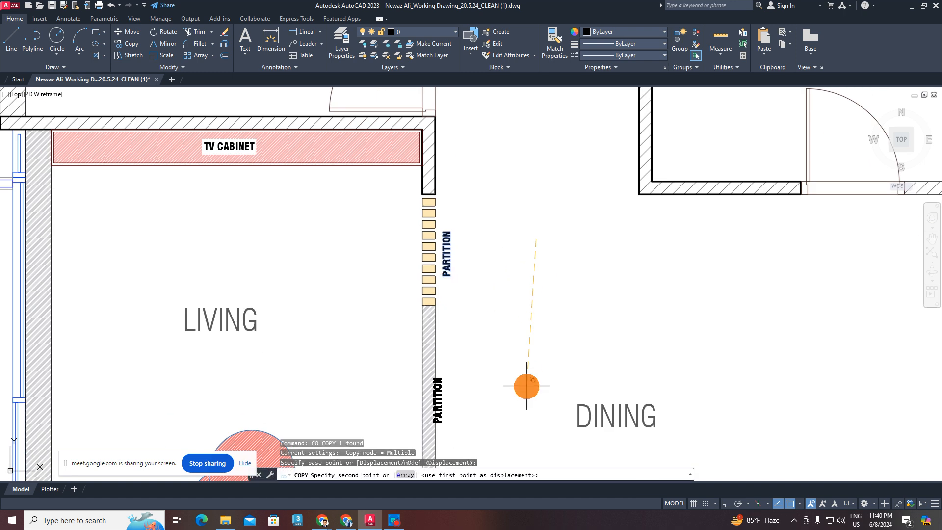
middle_drag(525, 385, 509, 231)
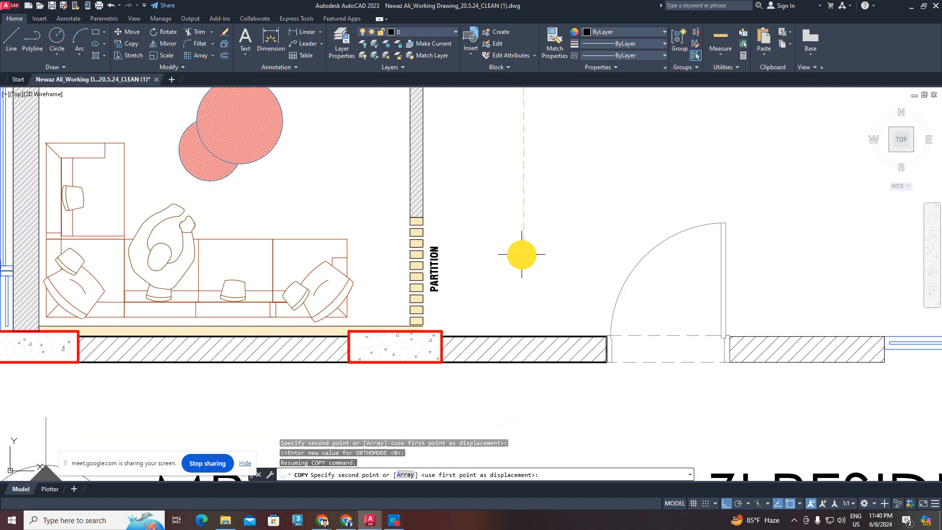
click(523, 254)
key(Escape)
- Copy the lower PARTITION label up beside the hatched middle section
click(433, 267)
scroll(454, 239, down, 1)
mouse_move(463, 246)
middle_down()
mouse_move(446, 378)
mouse_move(454, 377)
middle_up()
text(co)
key(Return)
click(461, 366)
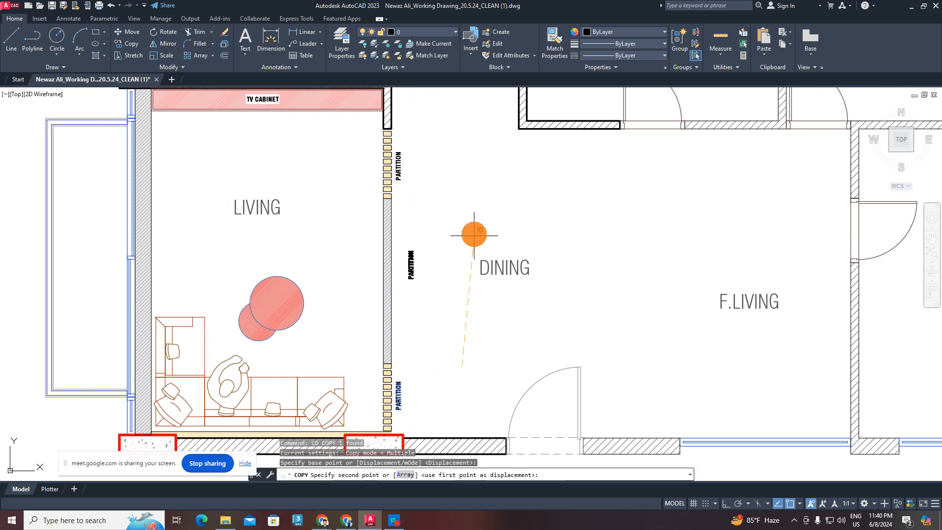
click(387, 269)
key(Escape)
- Change the label beside the hatched middle section to CURTAIN BOX
scroll(392, 269, up, 4)
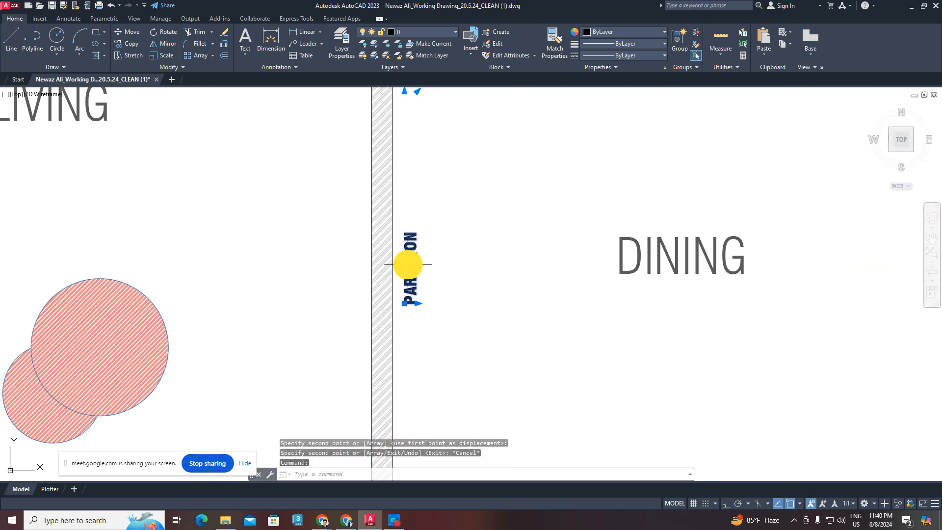
double_click(432, 275)
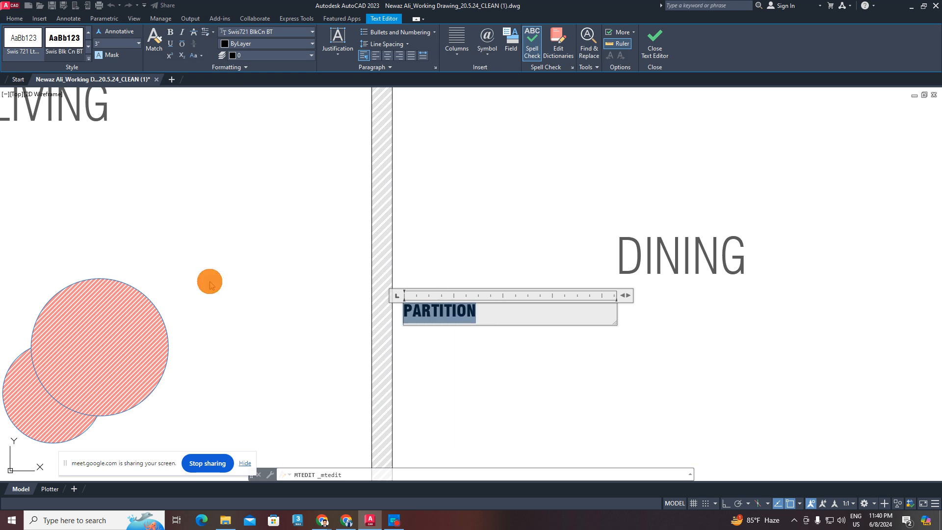
text(CURTAIN BOX)
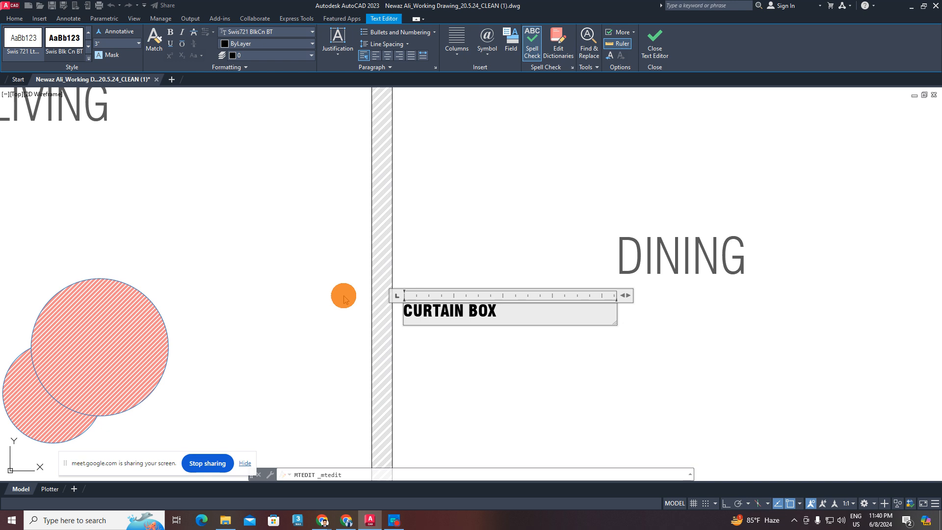
click(652, 51)
scroll(456, 240, down, 7)
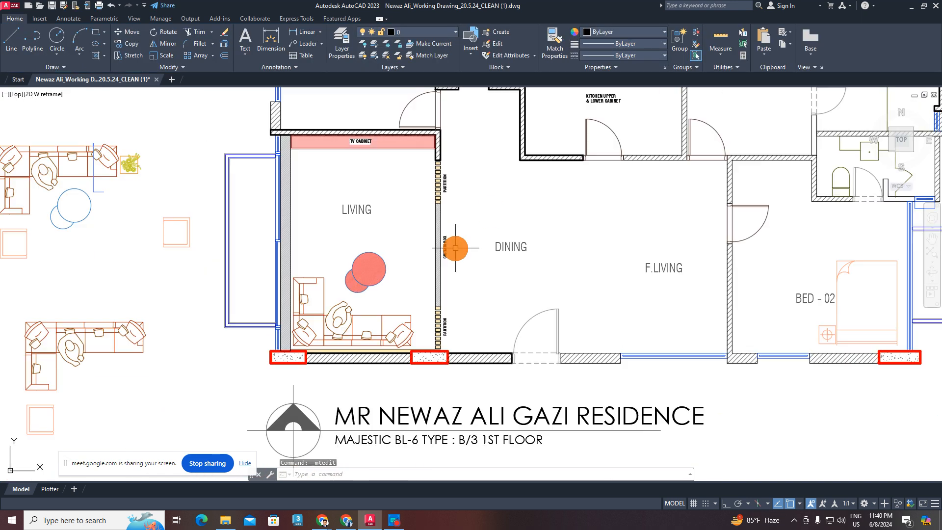
scroll(444, 315, up, 3)
scroll(443, 315, up, 1)
click(439, 268)
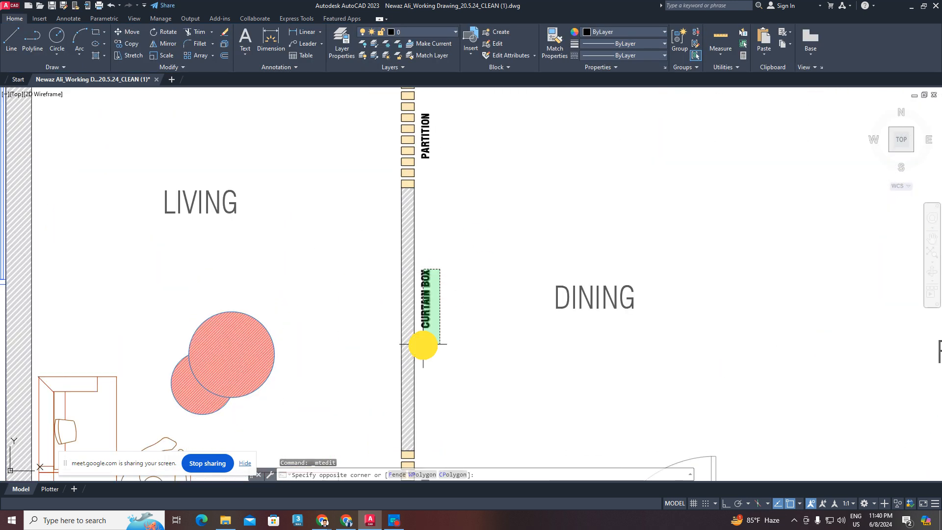
click(423, 343)
key(Escape)
scroll(427, 324, down, 2)
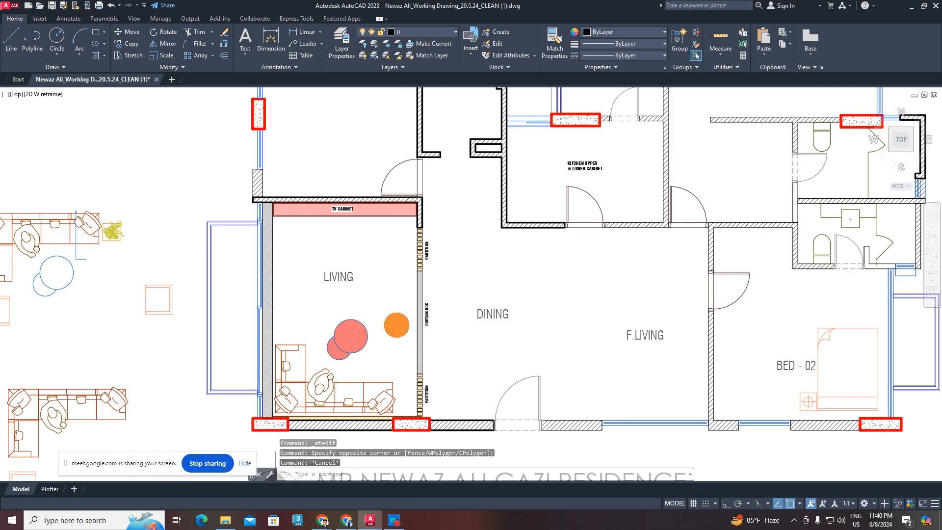
- Rotate the loose square chair outside the plan, near the living room's balcony, freehand to a slanted angle
scroll(258, 300, up, 2)
click(265, 284)
click(179, 378)
middle_drag(206, 367, 255, 352)
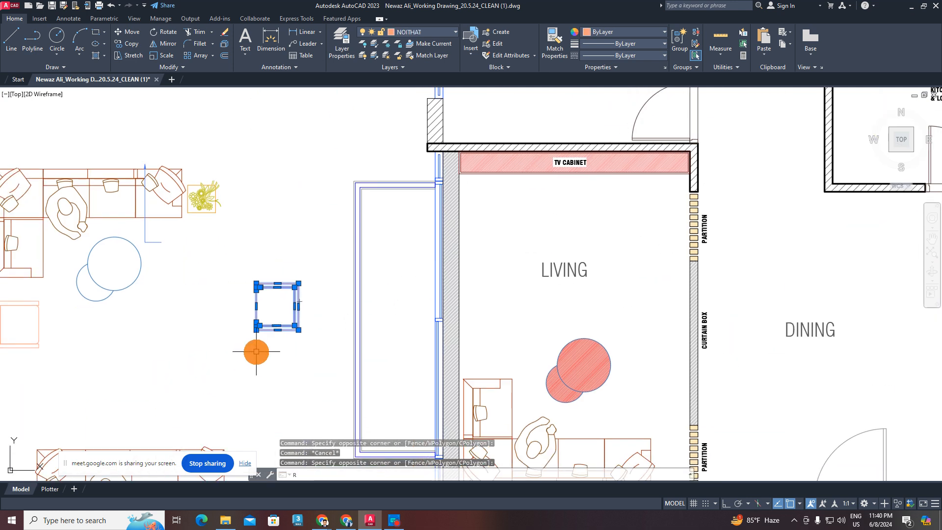
text(ro)
key(space)
click(277, 329)
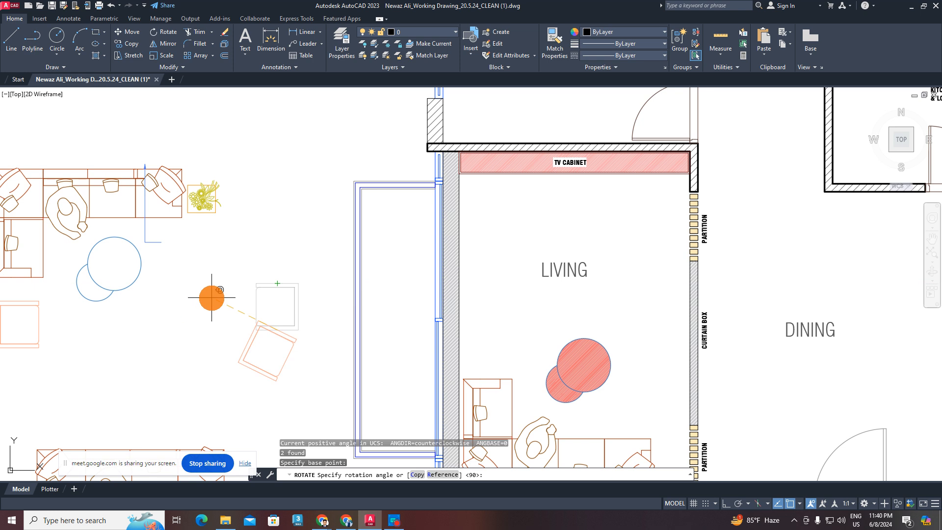
click(201, 373)
key(Escape)
- Move the slanted chair into the living room, near the window wall between the sofa's short arm and the room label
click(322, 315)
click(230, 386)
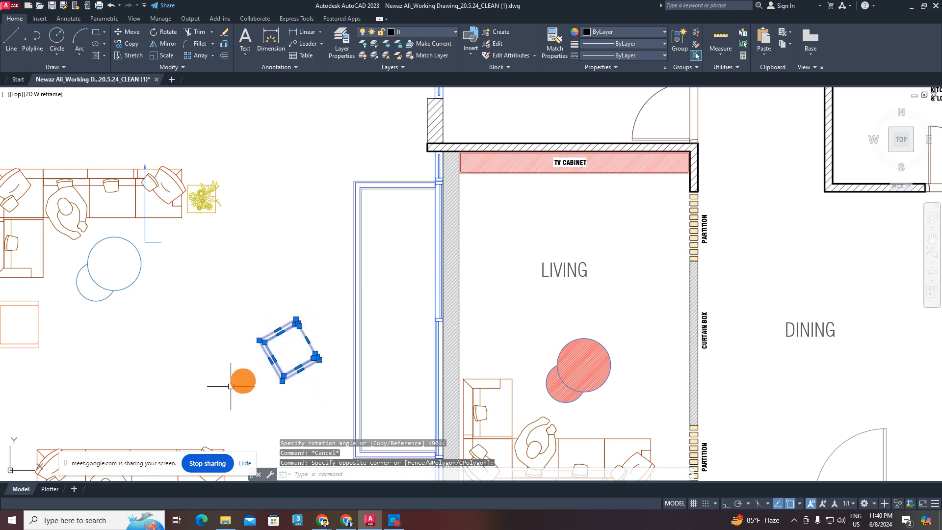
text(m)
key(space)
click(274, 359)
middle_drag(458, 350, 376, 363)
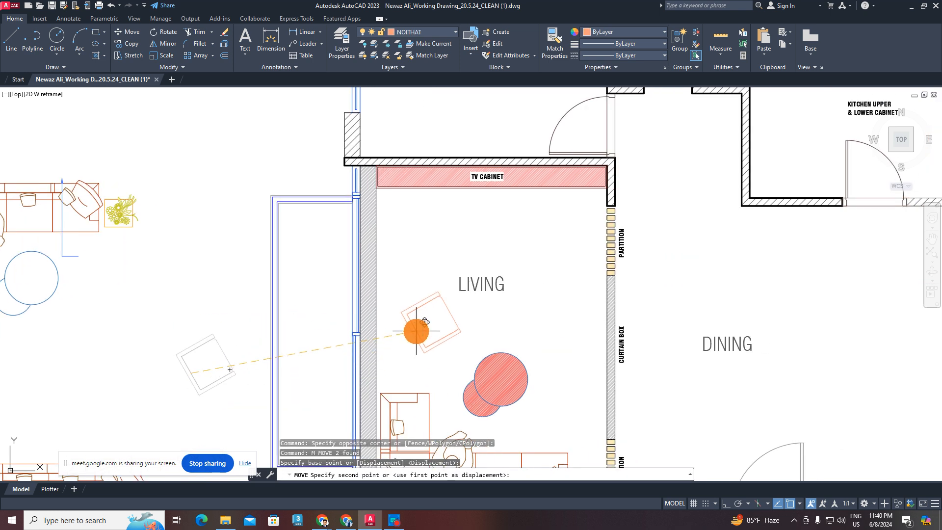
mouse_move(417, 319)
middle_down()
mouse_move(389, 296)
mouse_move(395, 319)
mouse_move(399, 274)
middle_up()
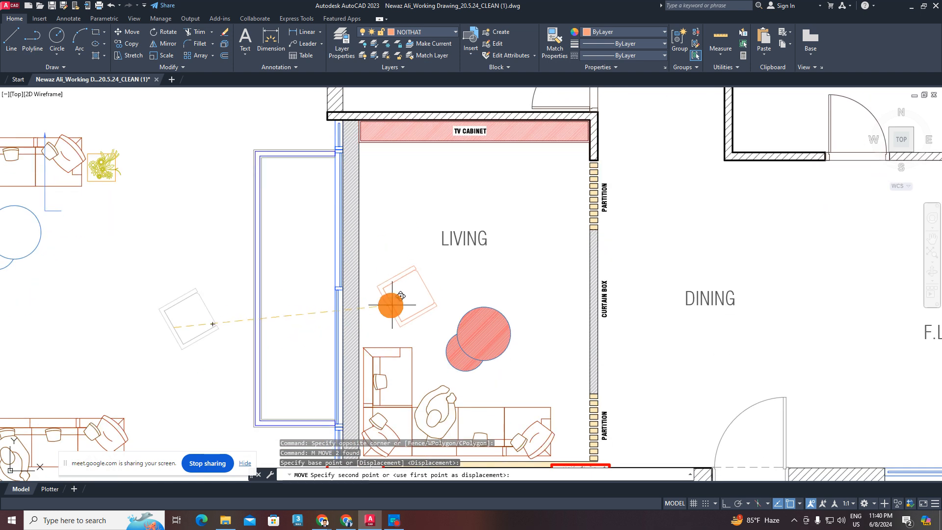
click(377, 304)
key(Escape)
mouse_move(430, 342)
middle_down()
mouse_move(431, 360)
mouse_move(427, 246)
middle_up()
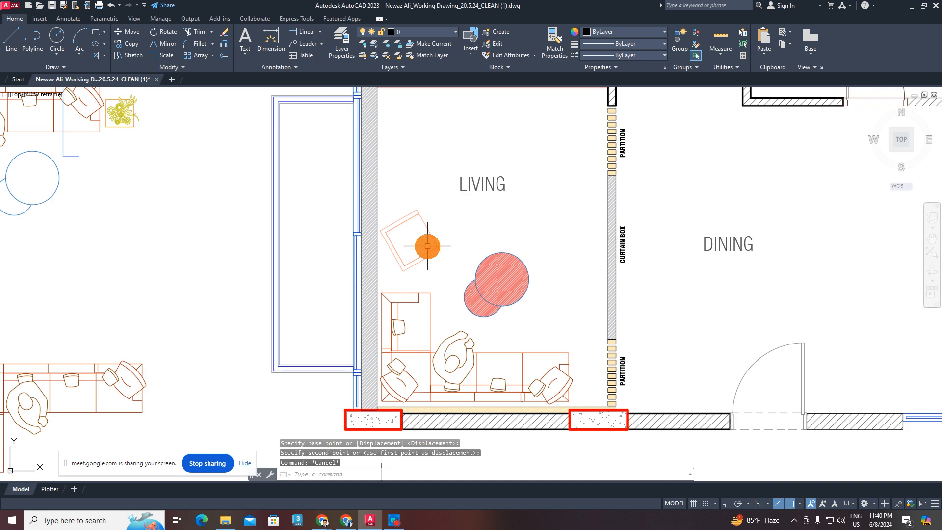
scroll(523, 341, down, 2)
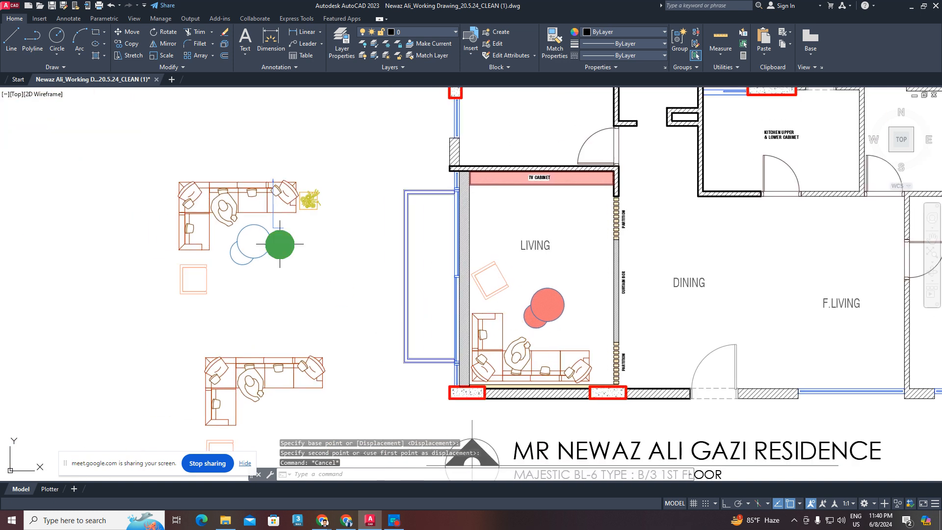
- Measure the width of one seat on the long arm of the upper loose sofa outside the plan
middle_drag(280, 246, 378, 246)
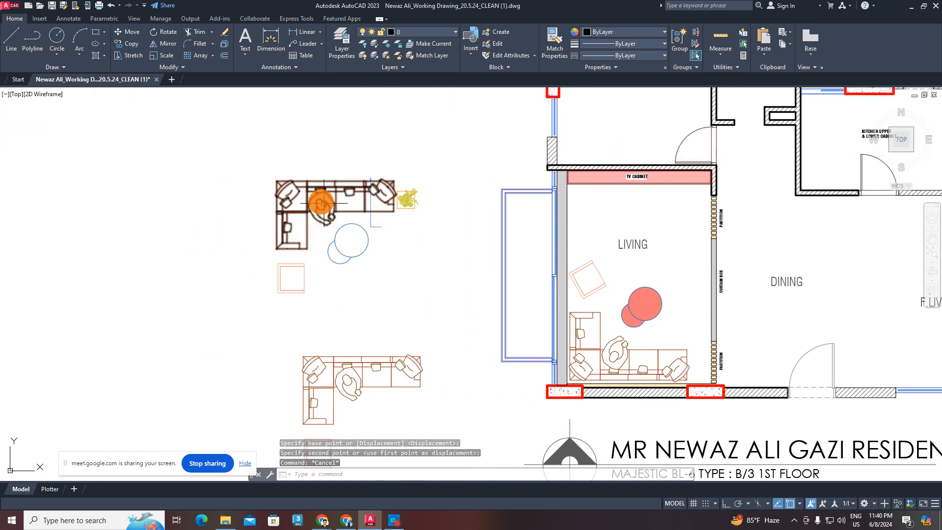
click(308, 31)
scroll(301, 243, up, 2)
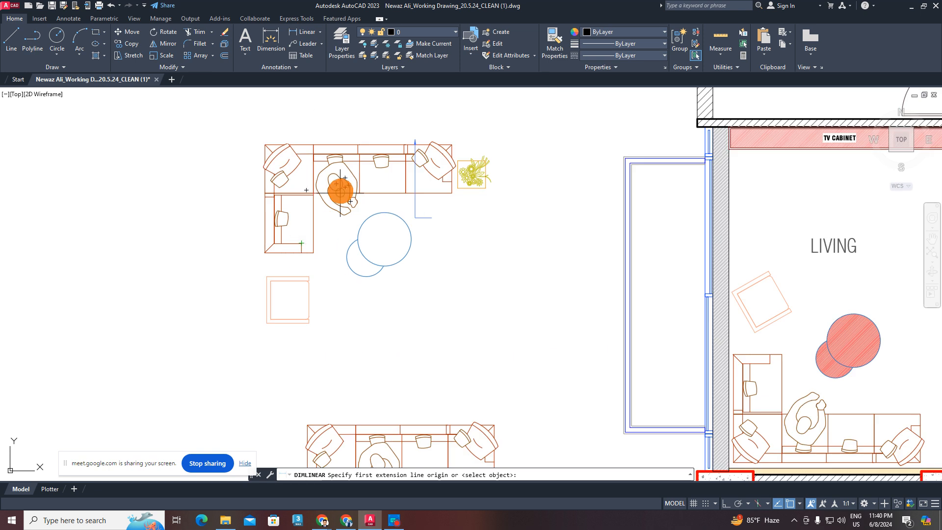
scroll(340, 191, up, 4)
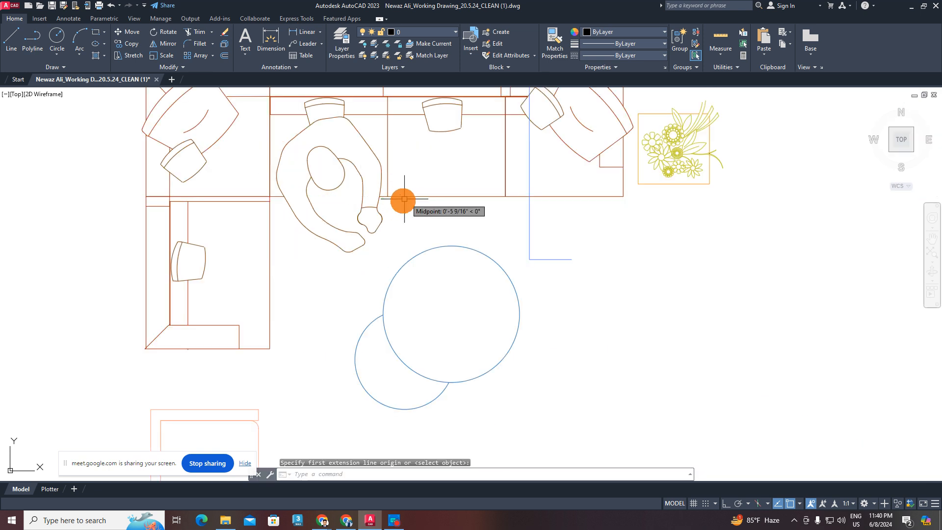
click(388, 197)
click(505, 196)
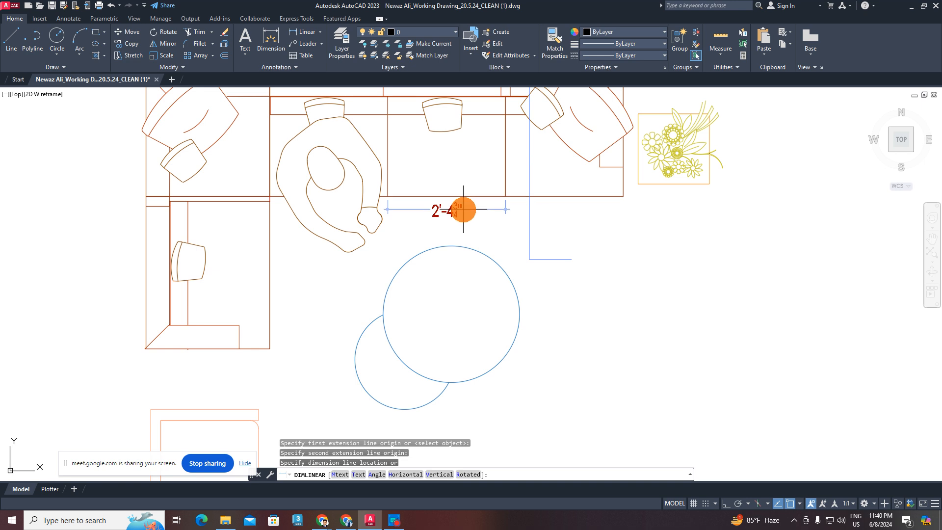
scroll(463, 210, down, 4)
key(Escape)
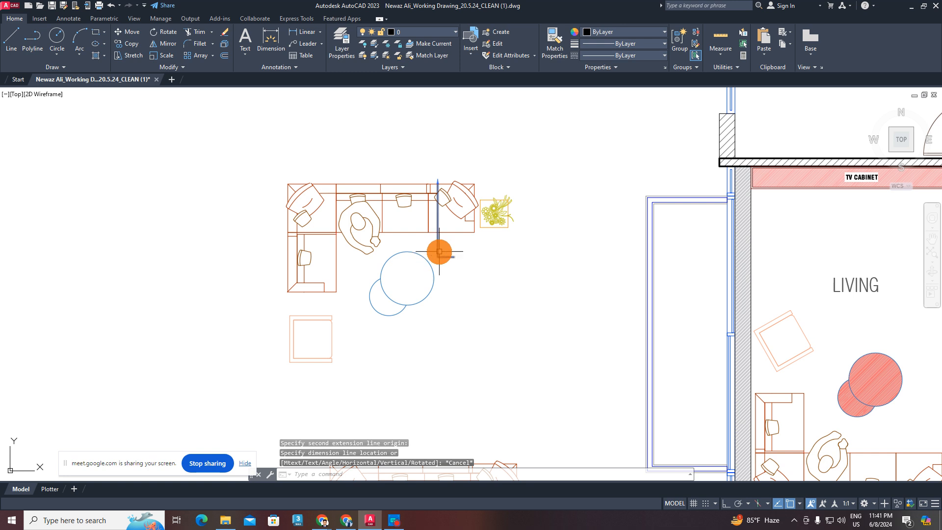
middle_drag(592, 331, 376, 267)
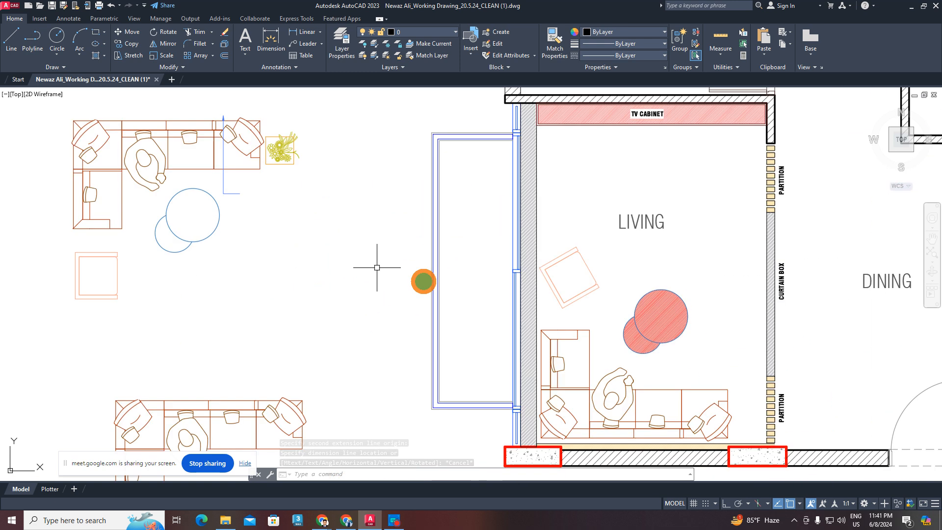
middle_drag(548, 286, 459, 303)
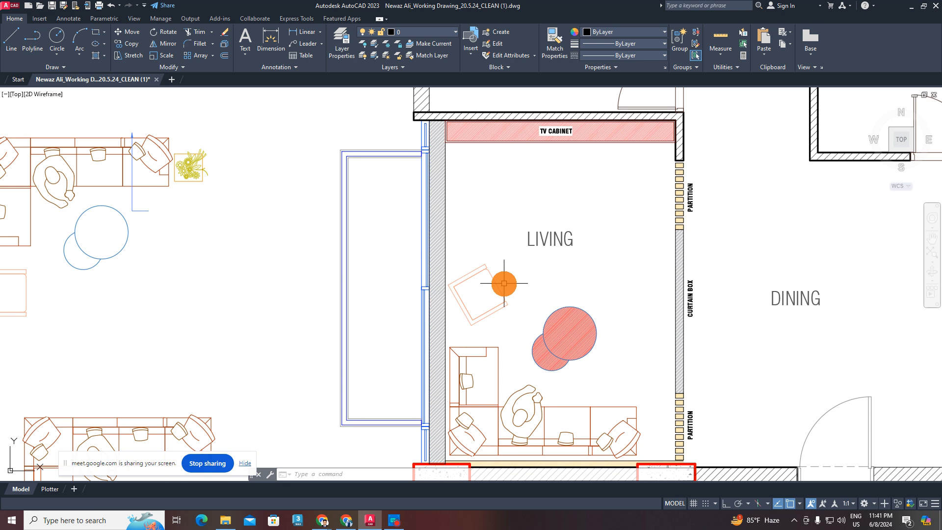
click(508, 263)
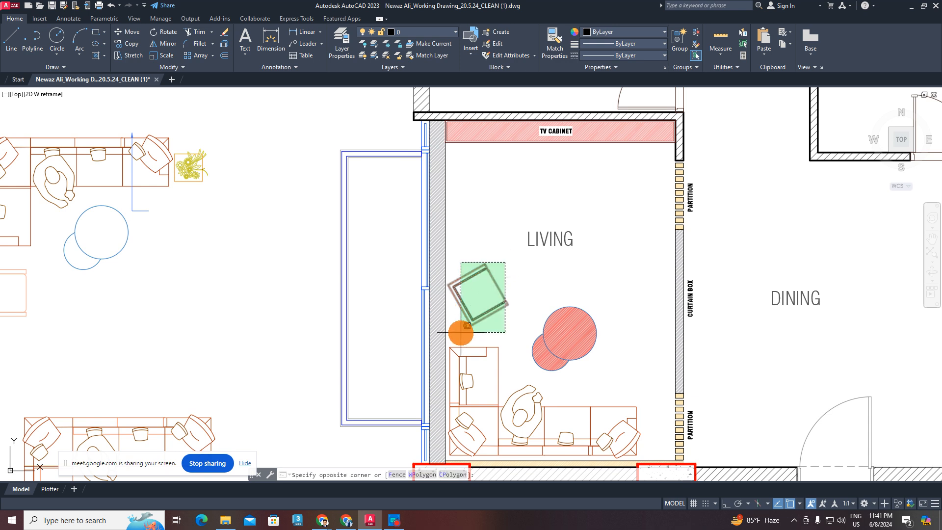
click(472, 319)
key(Escape)
key(Escape)
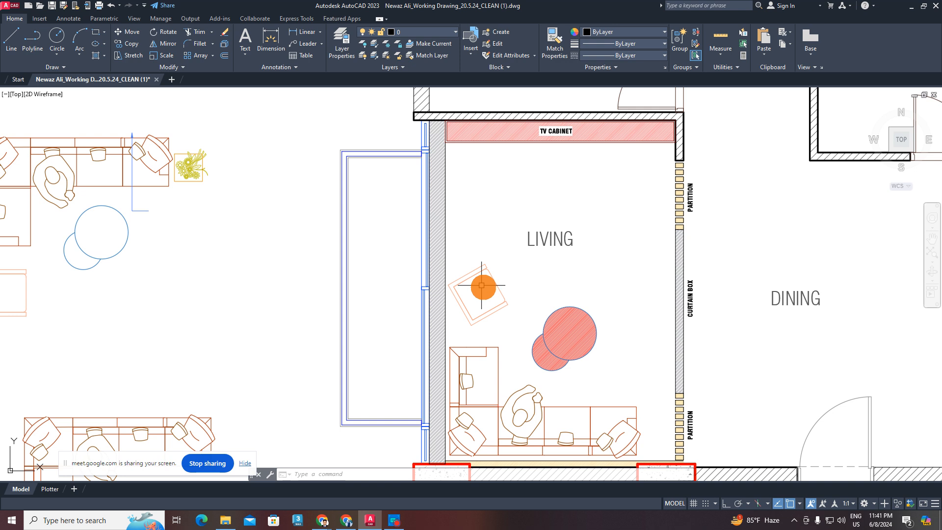
key(Escape)
scroll(505, 289, up, 2)
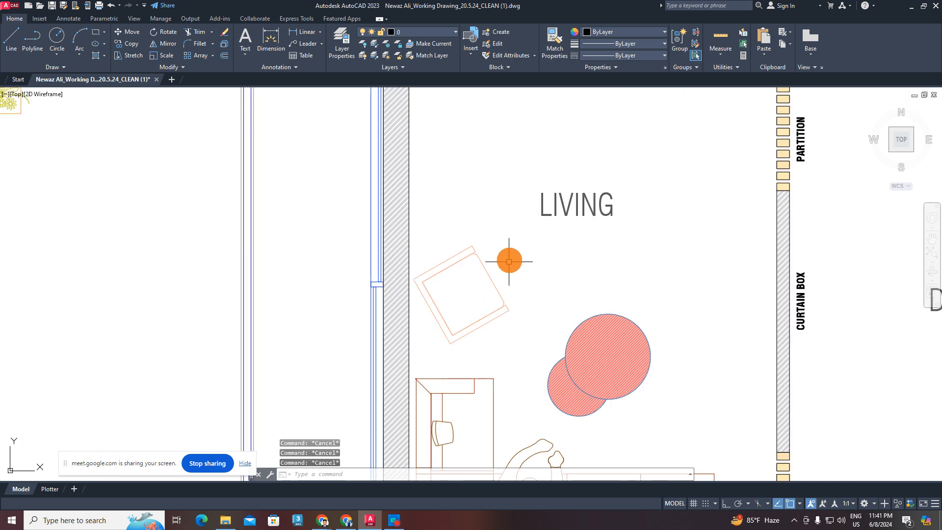
click(512, 246)
click(467, 314)
key(Escape)
scroll(501, 328, down, 4)
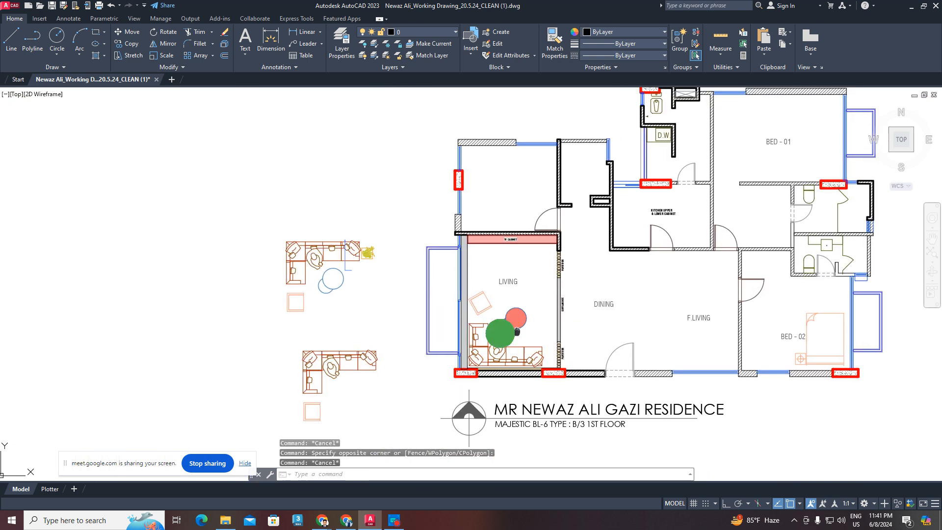
scroll(483, 331, up, 3)
scroll(480, 332, down, 3)
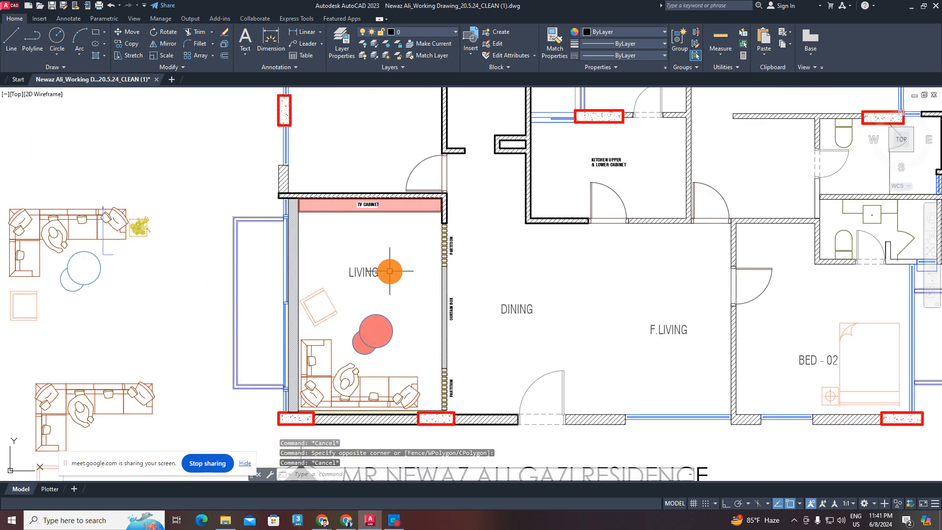
middle_drag(452, 328, 470, 315)
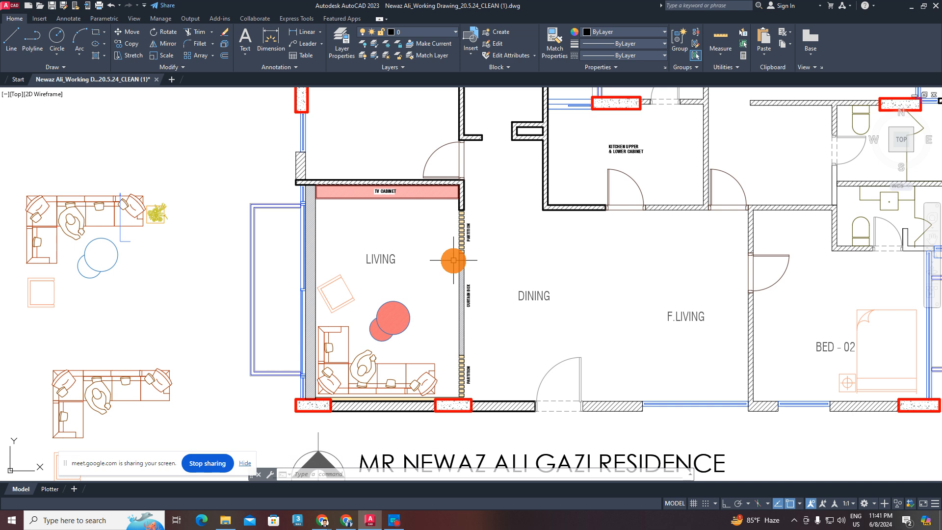
- Copy the potted plant beside the sofa in the furnished reference plan to the clipboard
scroll(378, 333, down, 6)
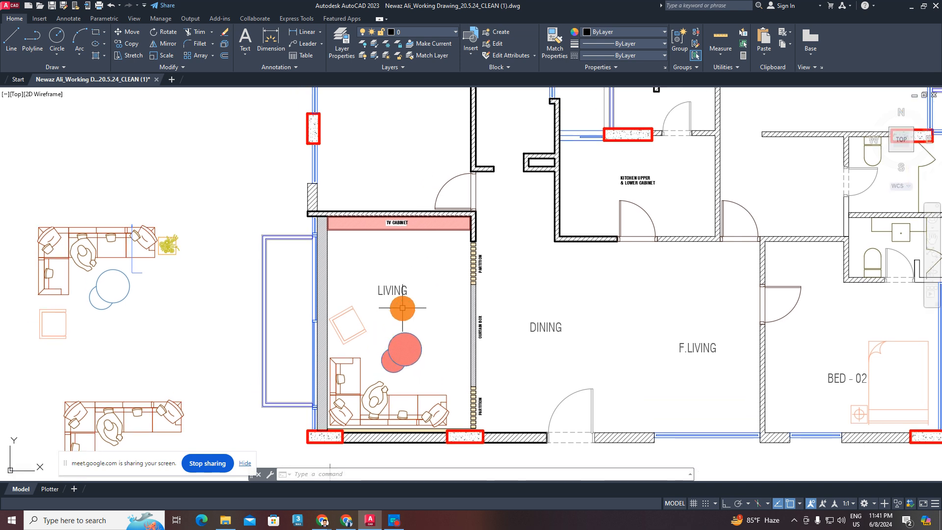
middle_drag(587, 326, 226, 224)
middle_drag(730, 273, 557, 334)
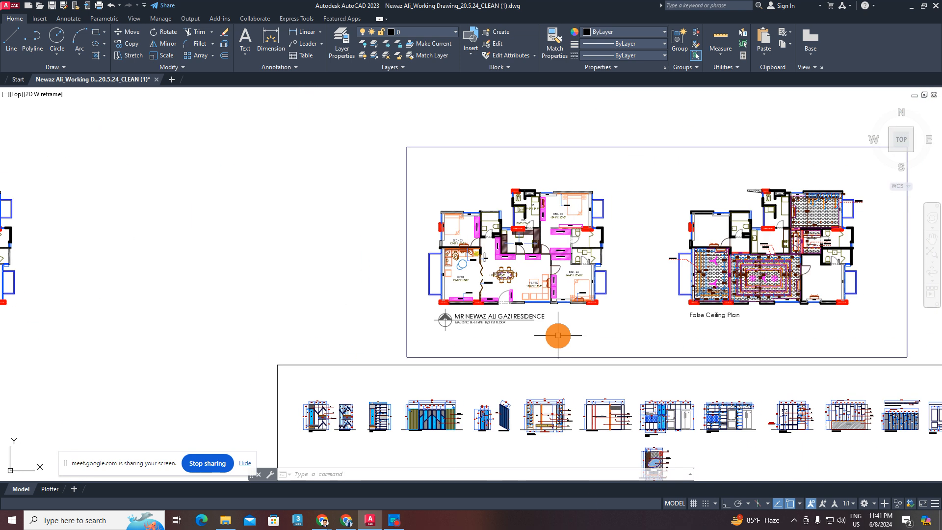
scroll(484, 260, up, 8)
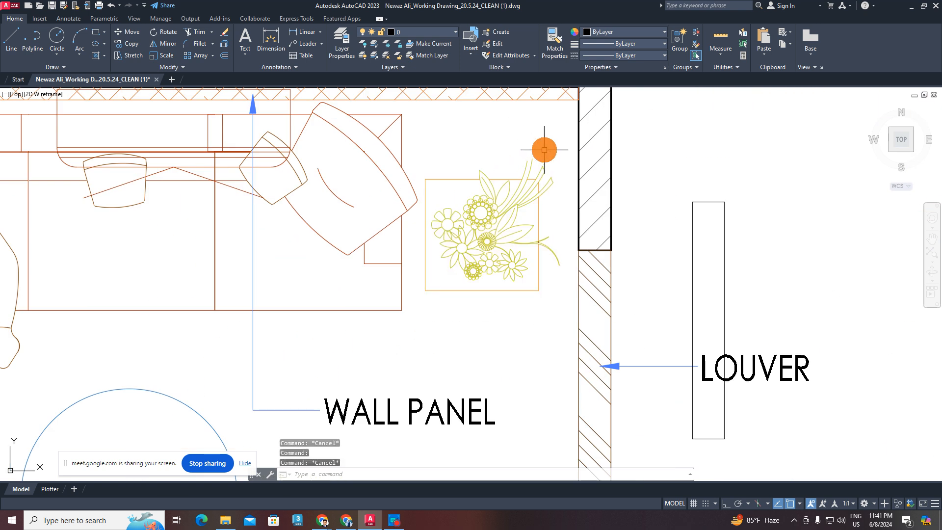
click(529, 147)
click(466, 279)
key(ctrl+c)
- Paste the plant into the living room, in the corner between the sofa's right end and the lower partition
key(ctrl+v)
scroll(375, 281, down, 5)
middle_drag(332, 314, 844, 263)
middle_drag(326, 318, 858, 298)
middle_drag(213, 271, 736, 328)
scroll(421, 311, up, 2)
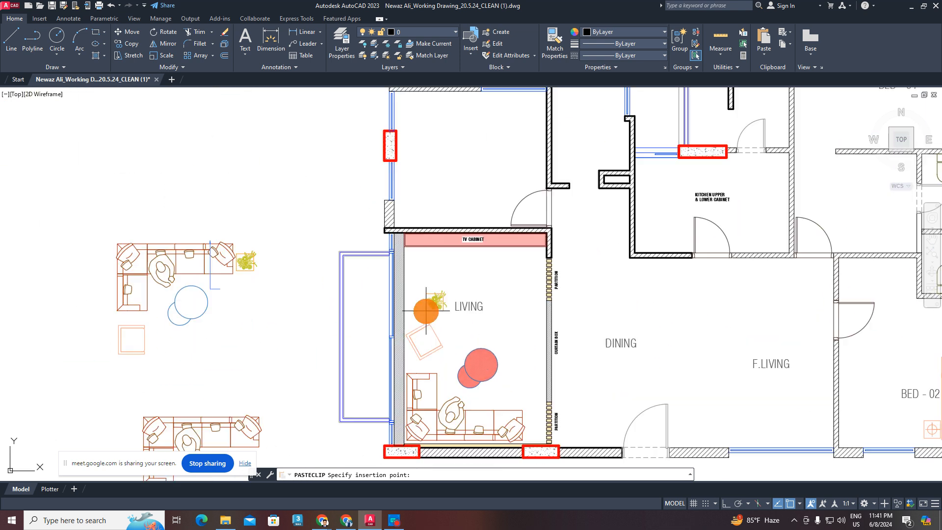
scroll(475, 340, up, 2)
scroll(551, 294, up, 1)
scroll(549, 325, up, 2)
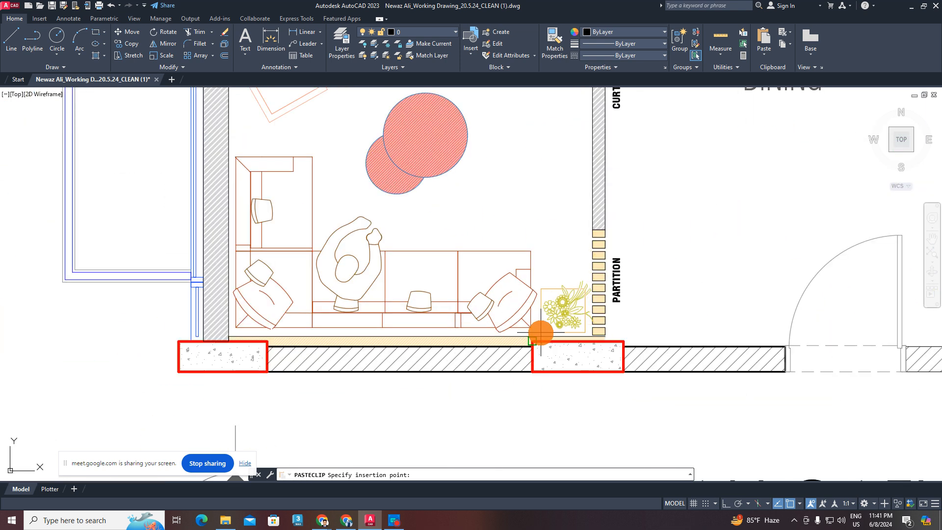
click(540, 332)
- Move the pasted plant up and to the right, off the wall panel and into the gap between sofa and partition
scroll(582, 314, up, 2)
click(589, 238)
click(519, 328)
middle_drag(588, 305, 533, 345)
text(m)
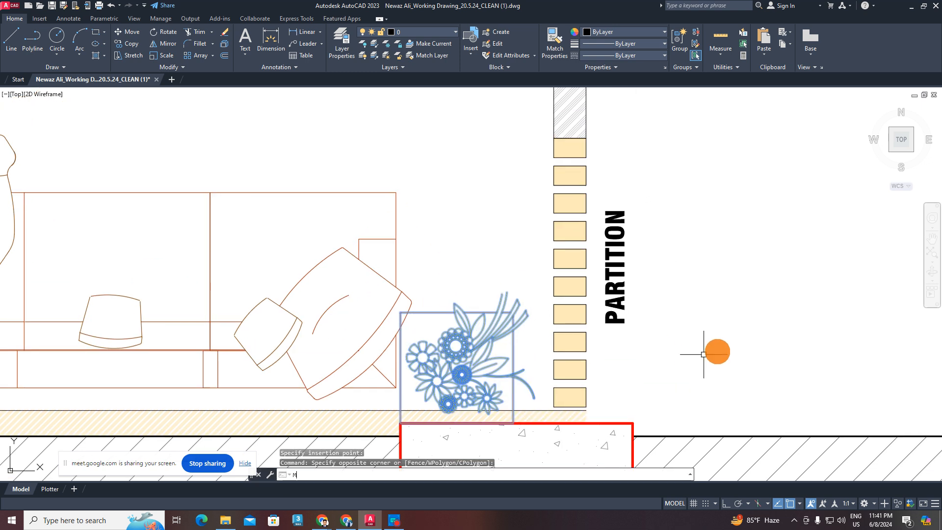
key(space)
click(725, 348)
click(747, 293)
key(Escape)
click(519, 227)
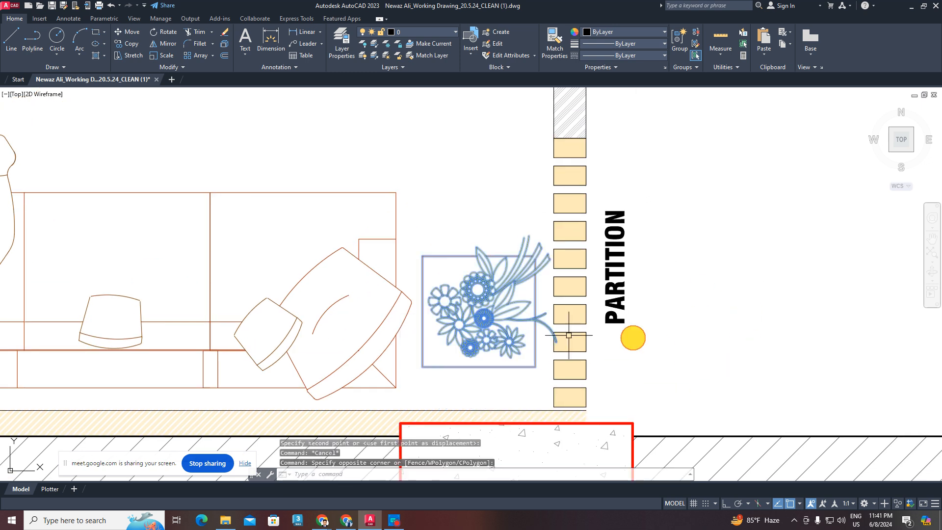
text(m)
key(space)
key(Escape)
key(Escape)
- Nudge the plant slightly toward the sofa so it sits farther from the partition
click(531, 219)
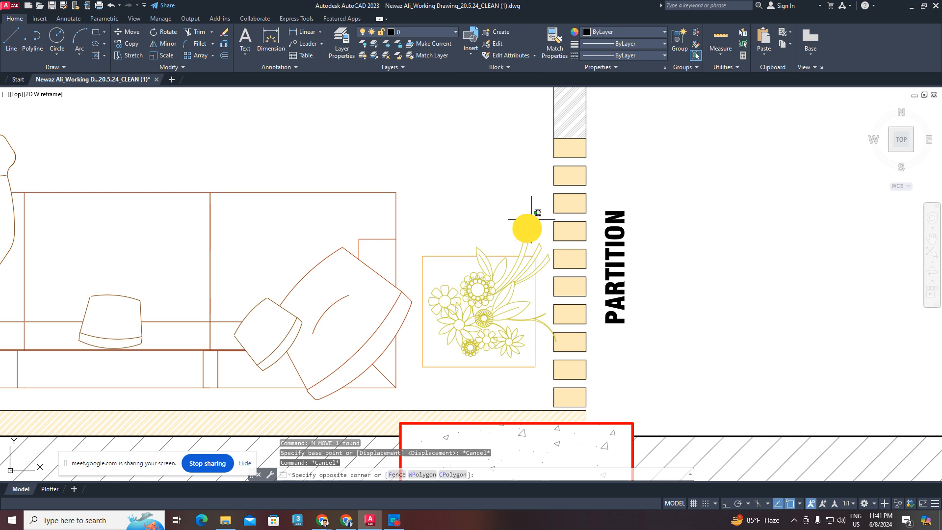
click(514, 311)
text(m)
key(space)
click(726, 331)
click(721, 328)
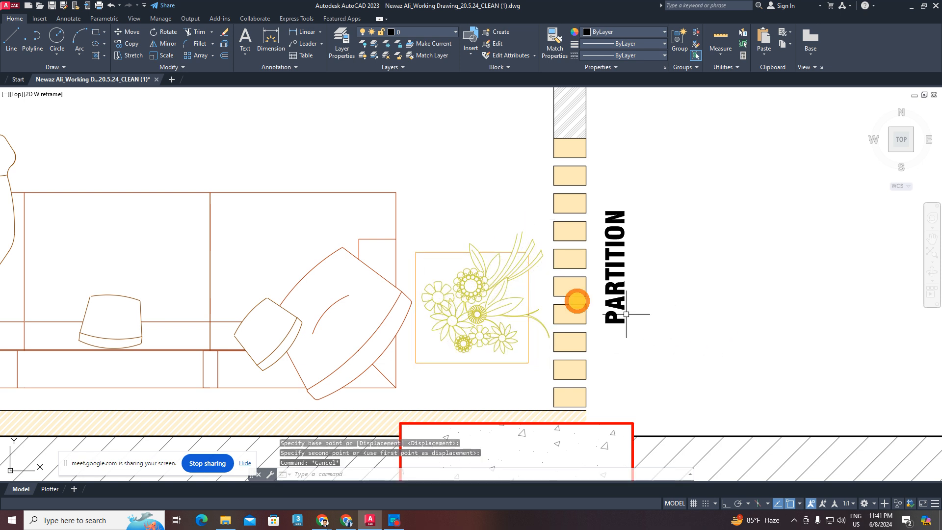
key(Escape)
scroll(473, 248, down, 3)
middle_drag(474, 250, 525, 323)
scroll(529, 326, up, 1)
scroll(529, 326, up, 1)
click(546, 287)
click(506, 378)
key(Escape)
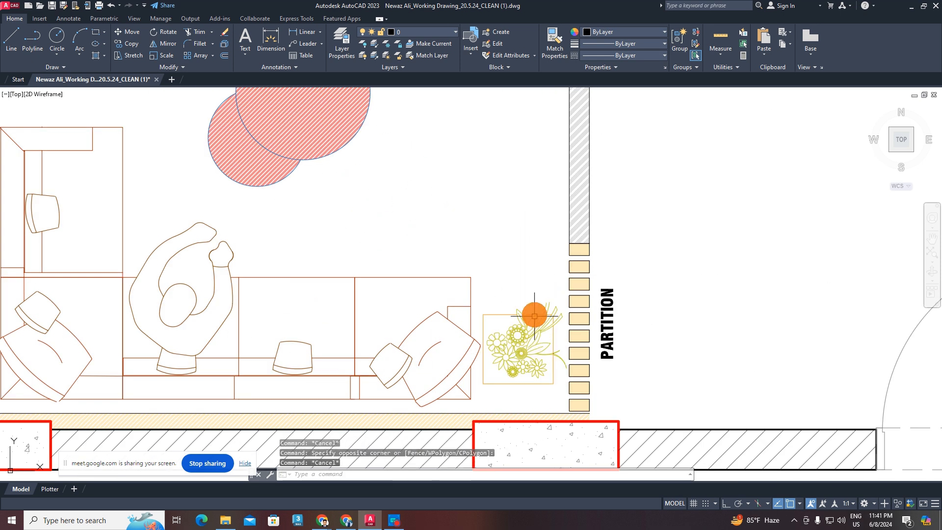
click(543, 288)
click(502, 354)
scroll(500, 346, down, 3)
key(Escape)
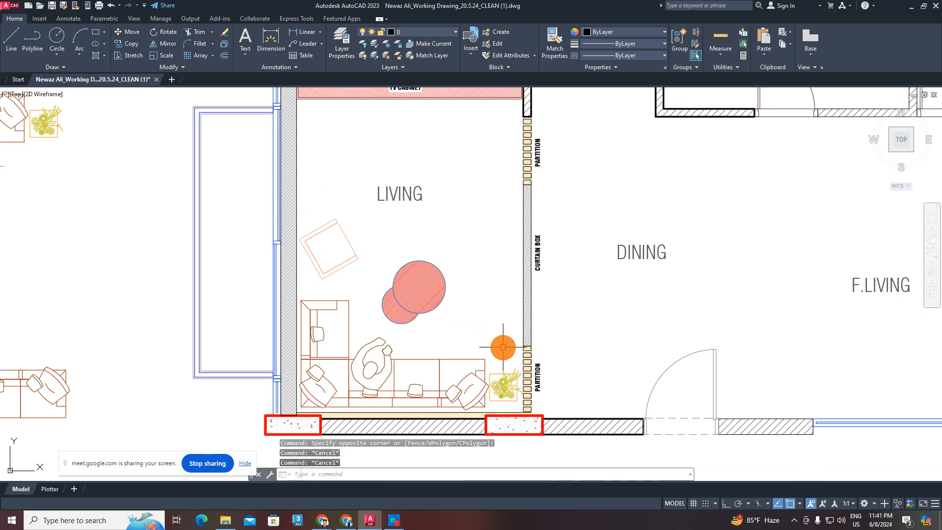
scroll(496, 384, up, 2)
middle_drag(474, 361, 461, 405)
middle_drag(498, 156, 497, 232)
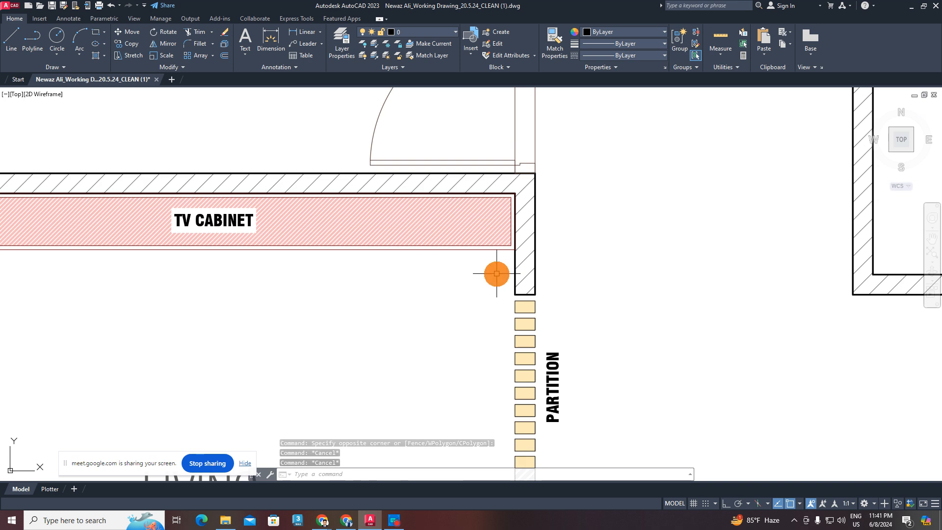
click(498, 273)
click(474, 221)
scroll(510, 226, up, 5)
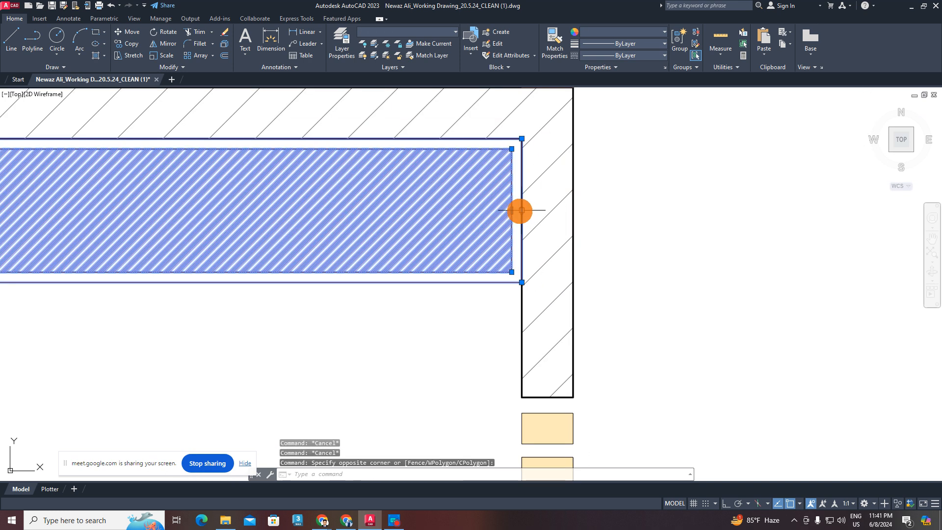
key(Escape)
key(Escape)
scroll(515, 216, down, 5)
click(567, 251)
click(459, 382)
key(Escape)
scroll(484, 270, down, 5)
middle_drag(484, 269, 495, 193)
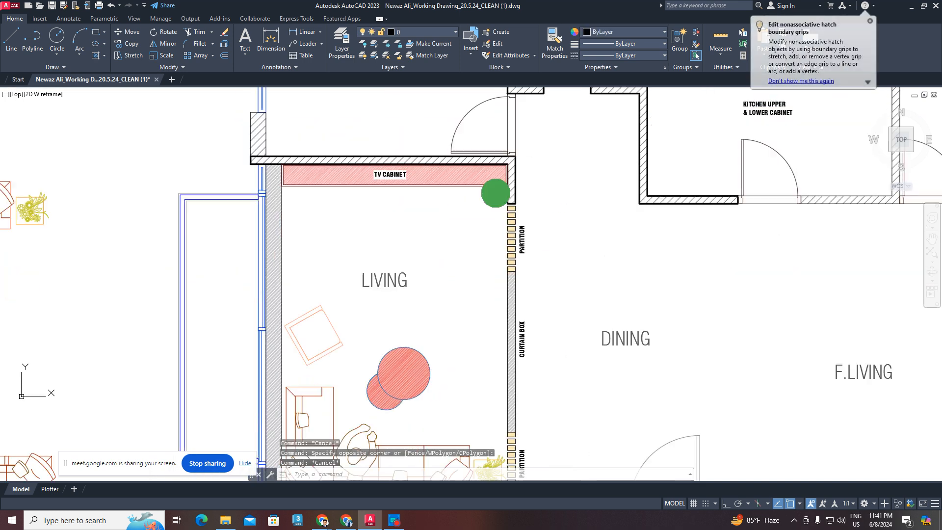
- Copy the plant beside the sofa and paste the duplicate over the right end of the TV cabinet
middle_drag(493, 291, 489, 210)
scroll(507, 341, up, 3)
click(508, 345)
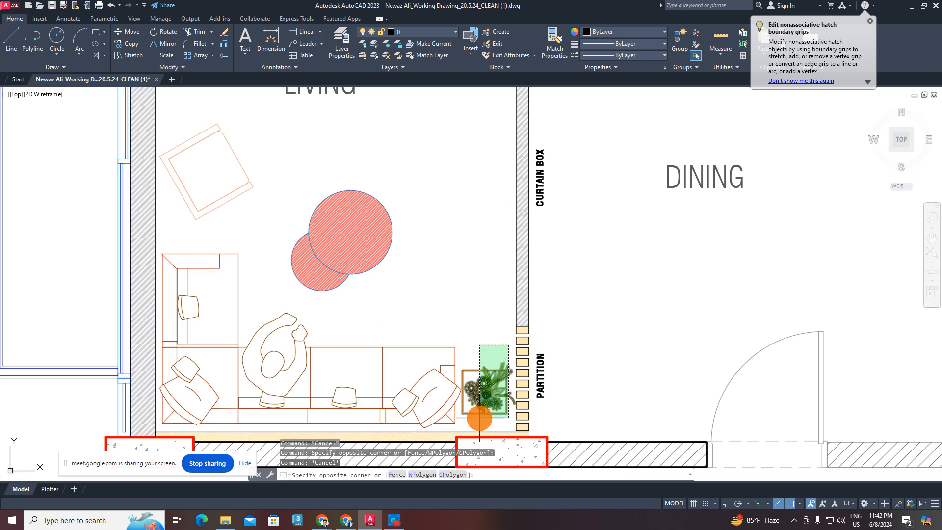
click(479, 418)
key(ctrl+c)
key(ctrl+v)
middle_drag(478, 122, 498, 387)
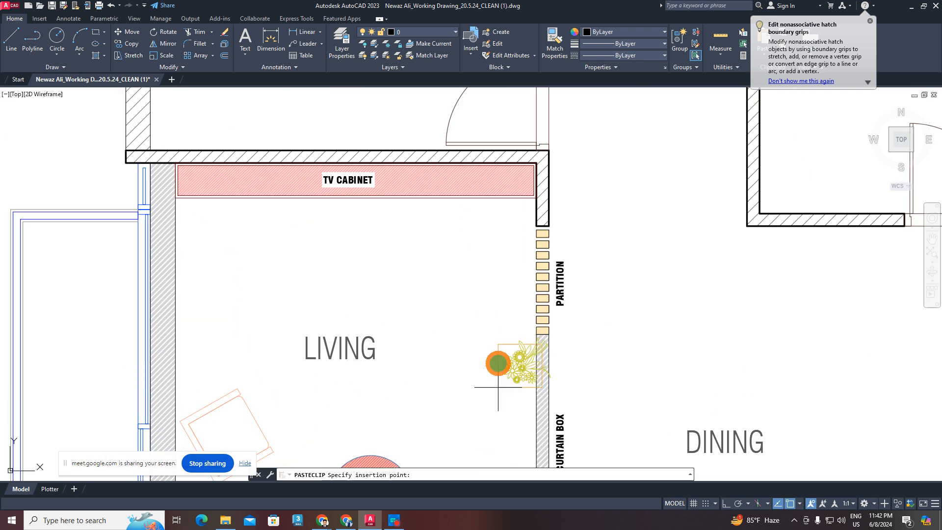
scroll(489, 208, up, 2)
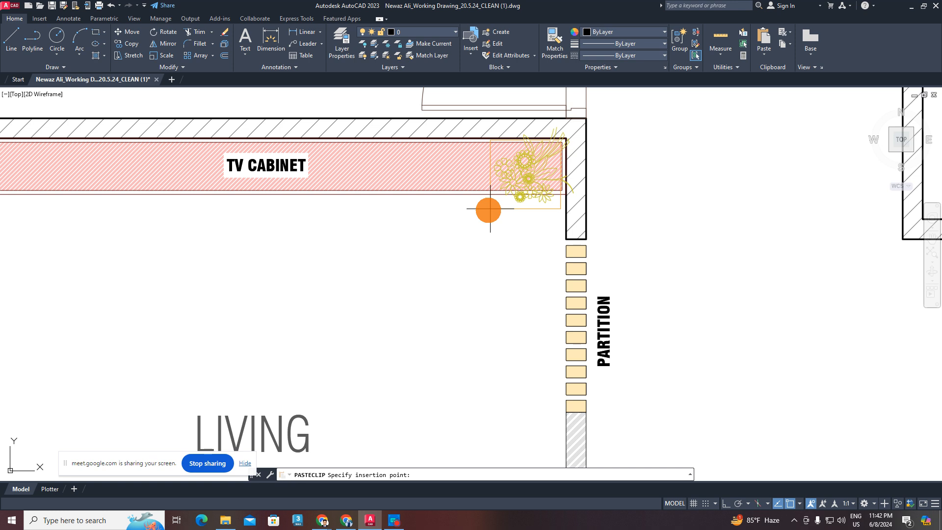
click(488, 209)
middle_drag(500, 220, 507, 329)
click(568, 305)
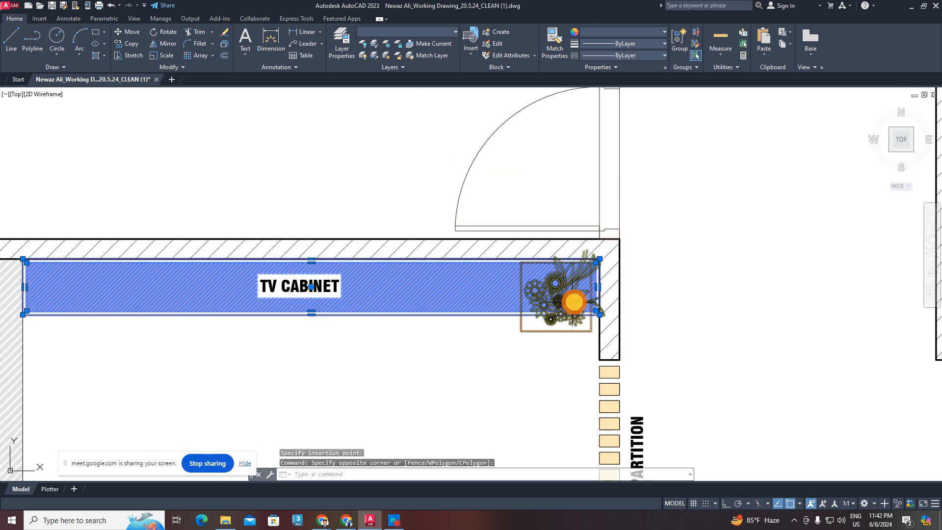
key(Escape)
click(505, 379)
key(Escape)
click(661, 243)
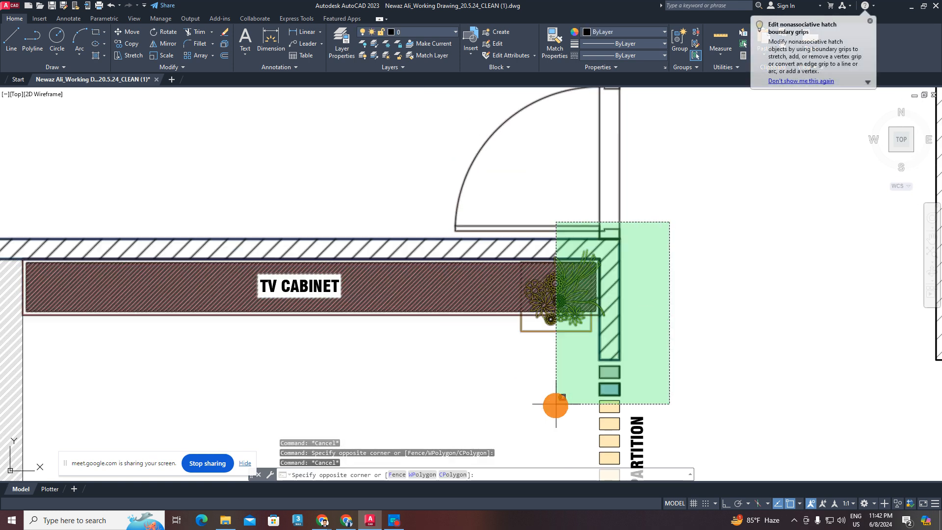
click(553, 406)
key(Escape)
- Copy the TV cabinet with its hatch and paste it in the empty area above the loose sofa set outside the plan
click(470, 336)
click(427, 289)
middle_drag(438, 297, 508, 309)
key(ctrl+c)
scroll(466, 298, down, 3)
key(ctrl+v)
middle_drag(60, 169, 434, 189)
click(434, 189)
key(Escape)
scroll(542, 177, up, 2)
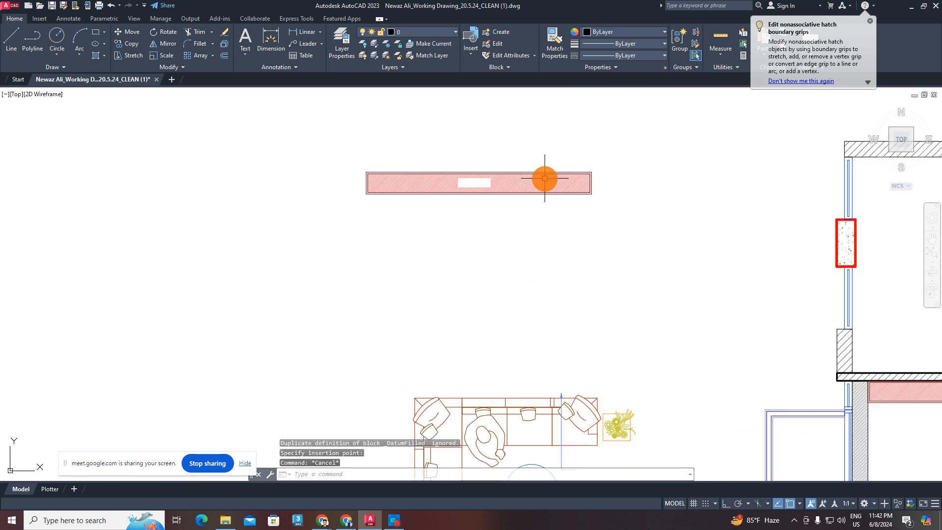
scroll(506, 260, up, 2)
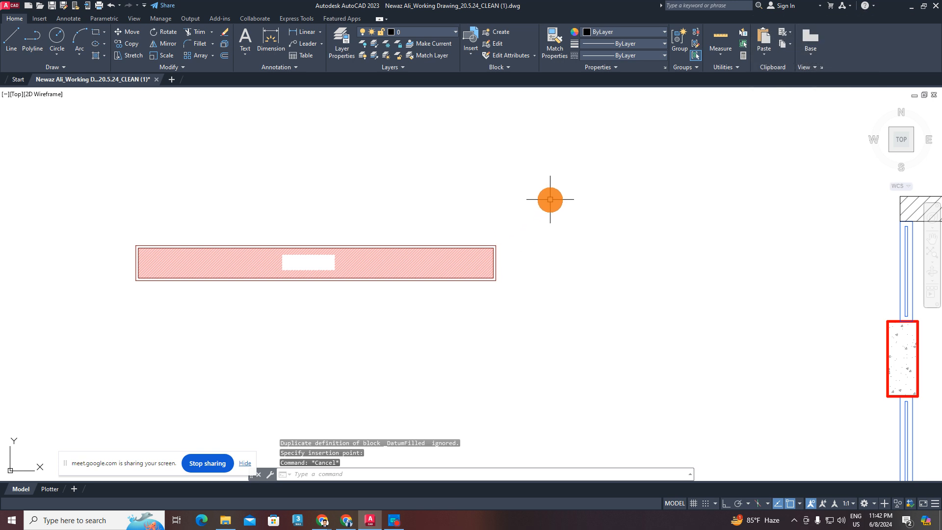
click(559, 200)
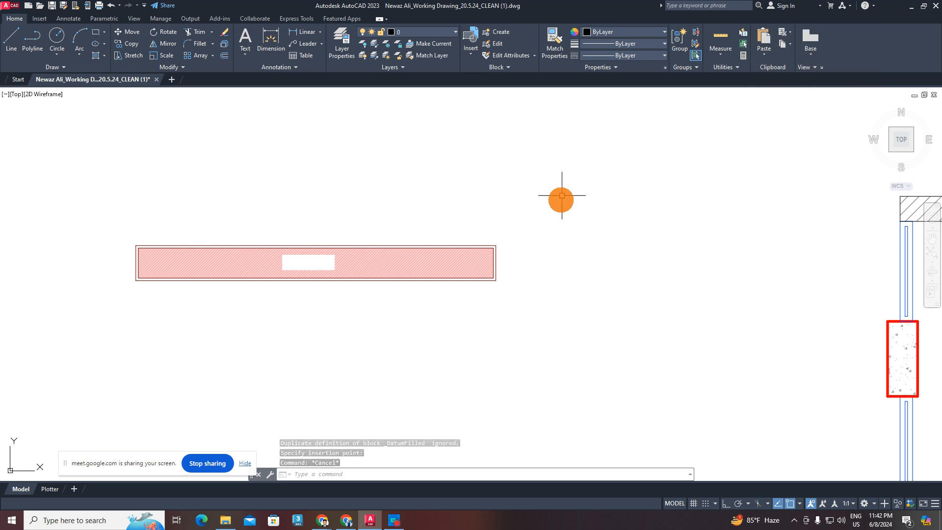
click(422, 396)
key(Escape)
- Stretch the right end of the copied cabinet horizontally to the left with Ortho on to shorten it
click(556, 190)
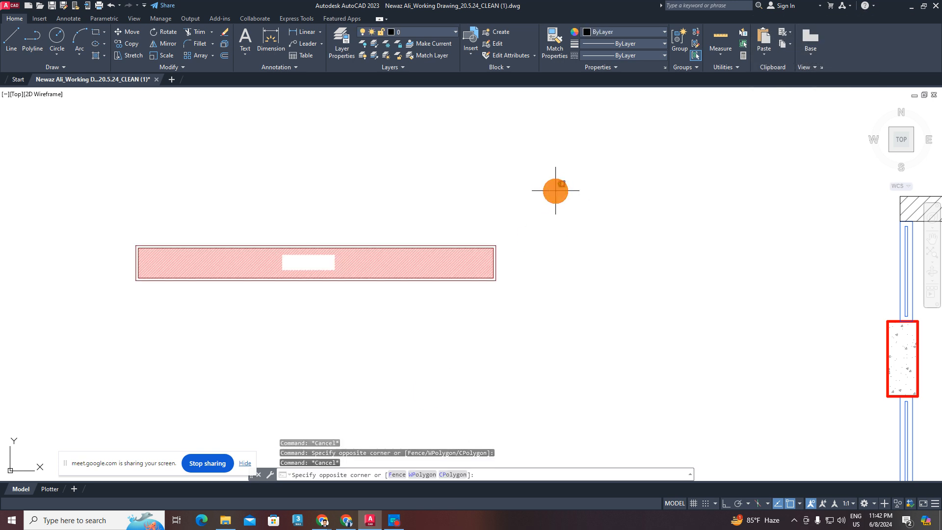
click(472, 323)
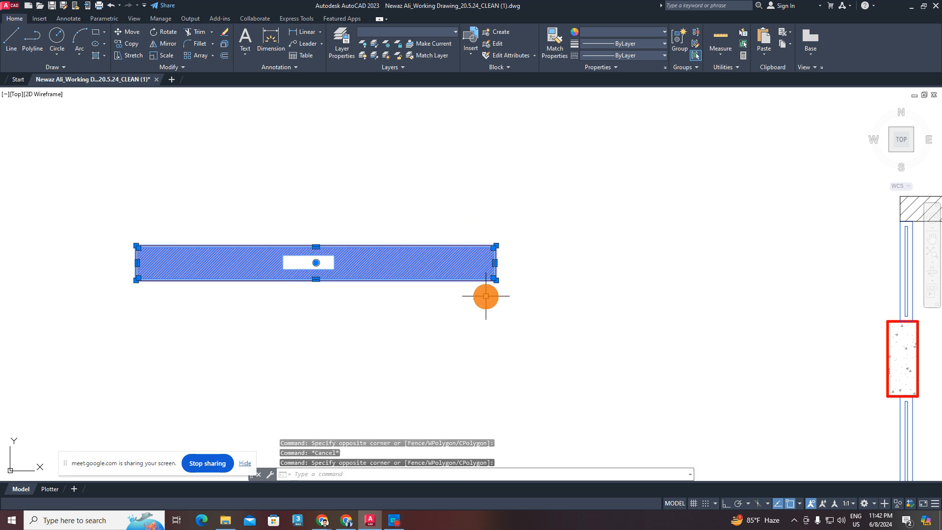
scroll(486, 293, up, 4)
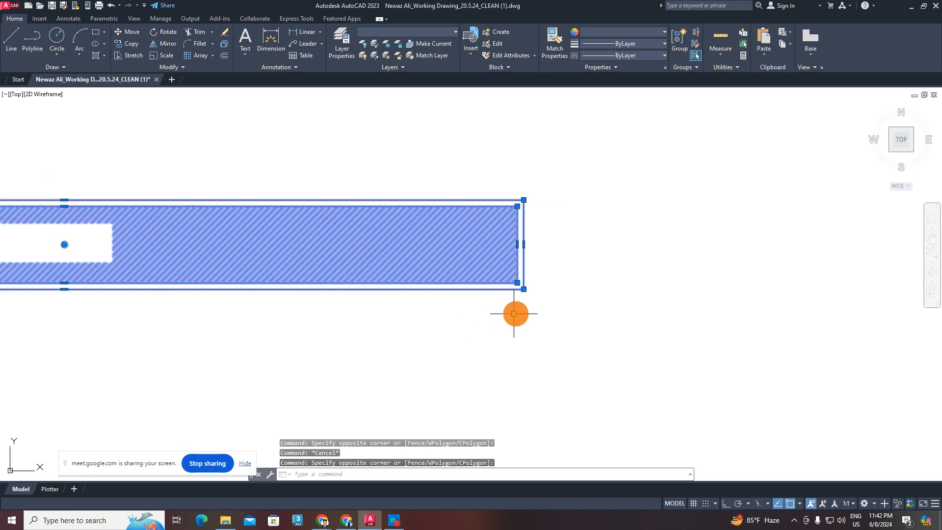
text(s)
key(Return)
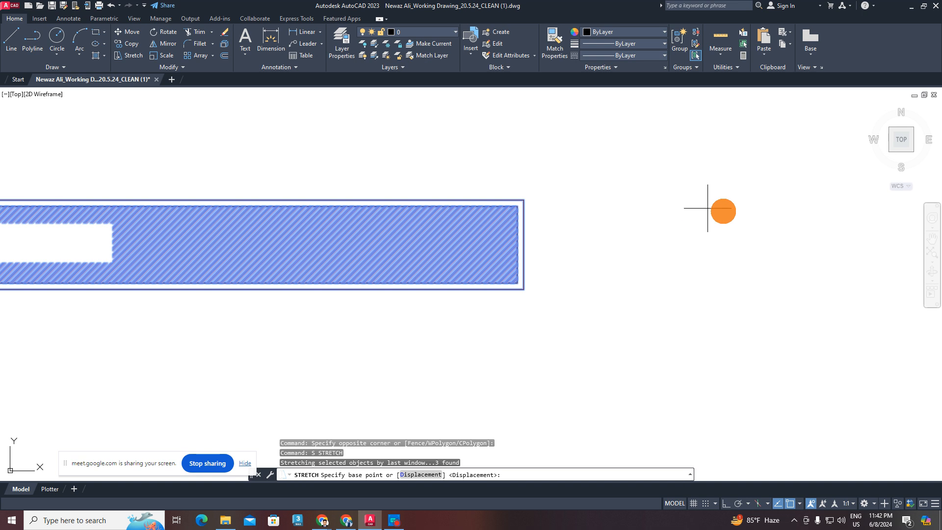
scroll(733, 213, down, 2)
click(771, 225)
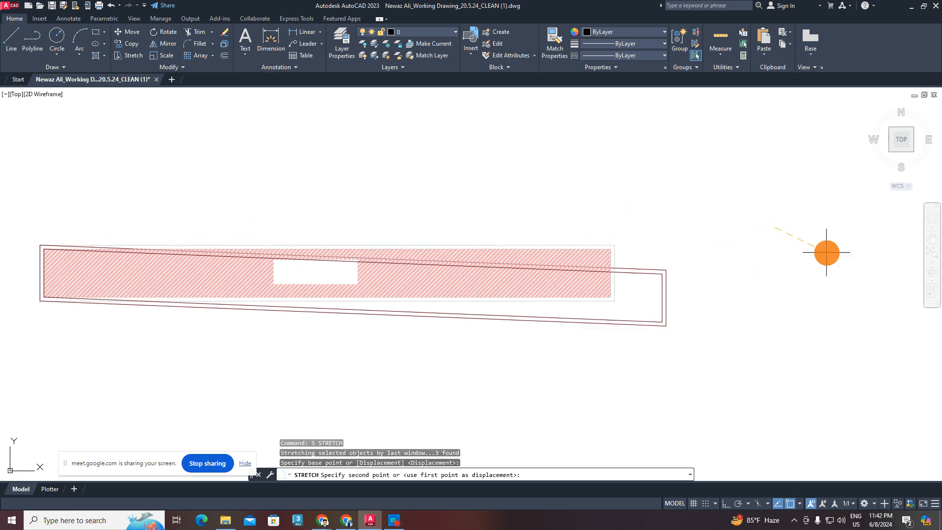
key(F8)
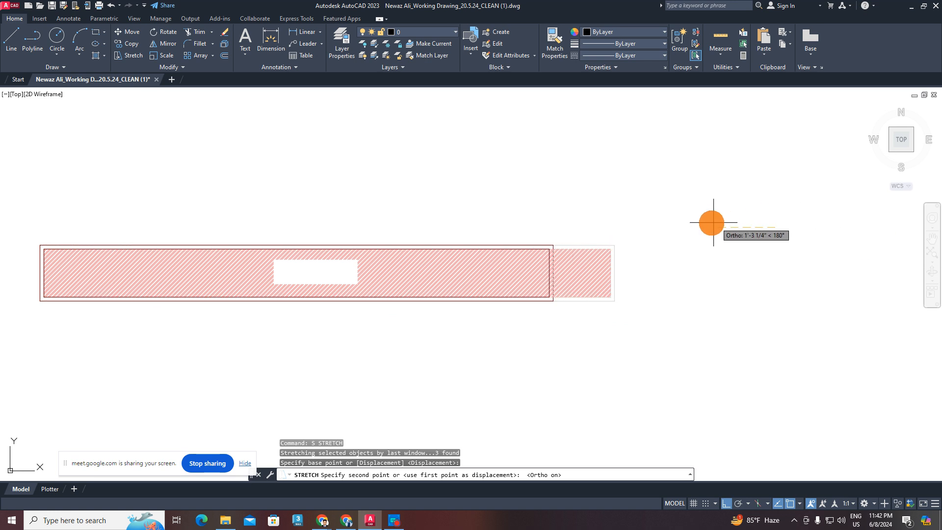
click(555, 209)
- Stretch the right end of the copied cabinet horizontally to the right, well beyond its original length
scroll(549, 215, down, 4)
drag(512, 216, 443, 307)
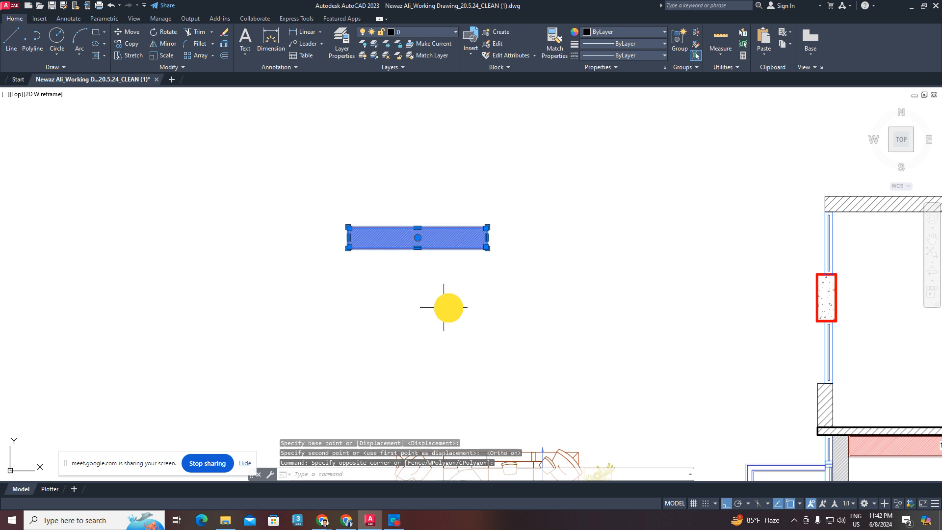
text(s)
key(Return)
click(548, 233)
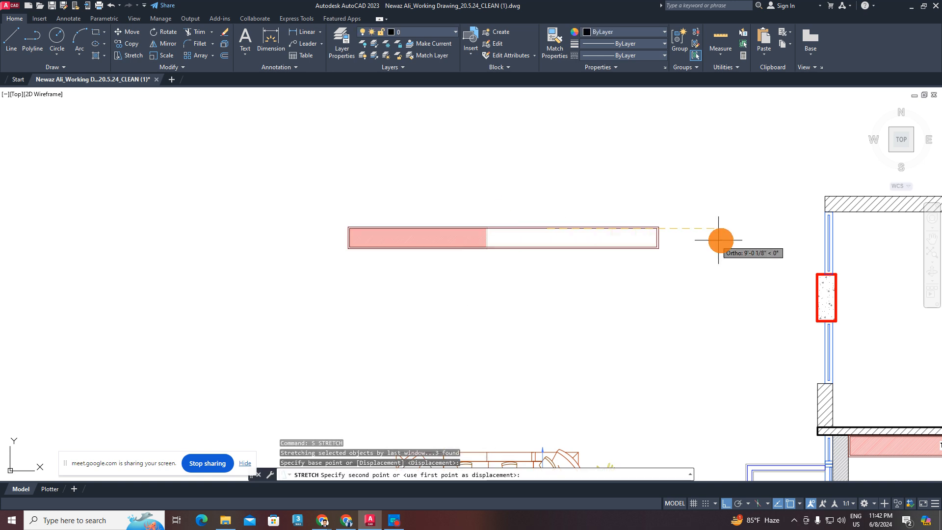
click(714, 221)
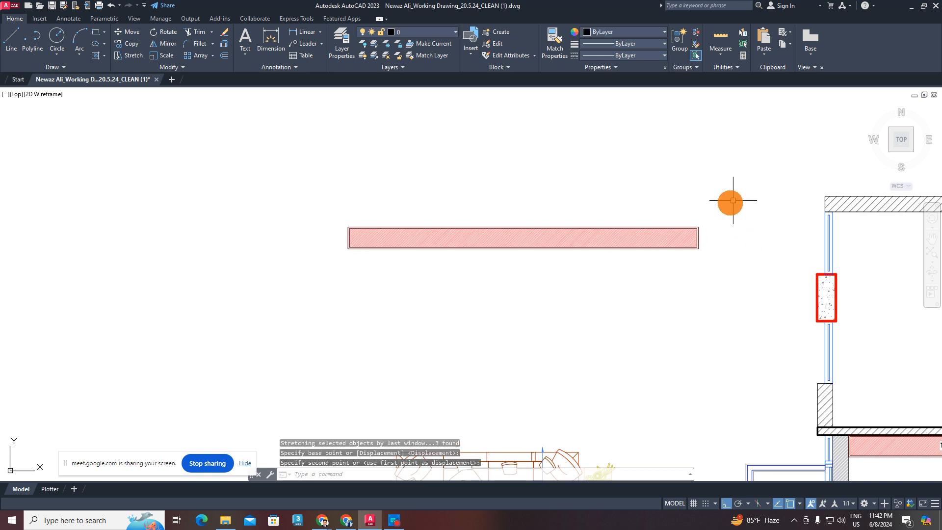
scroll(696, 220, up, 2)
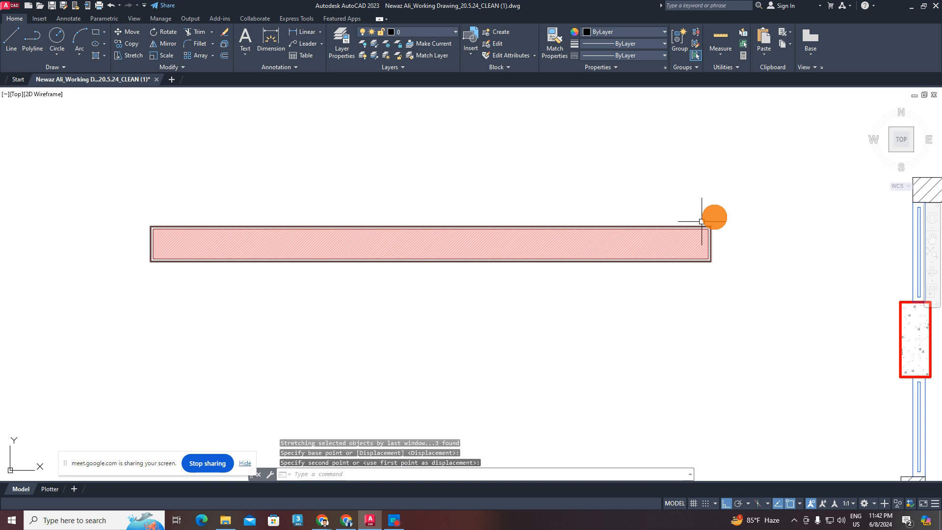
- Stretch the upper long edge of the copied cabinet vertically upward to make it several times deeper
click(791, 173)
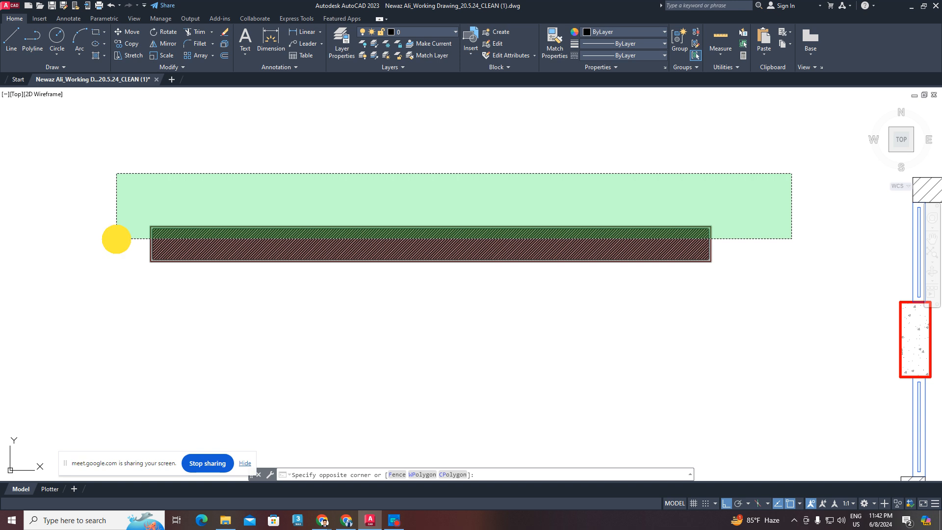
click(116, 239)
key(Return)
click(478, 194)
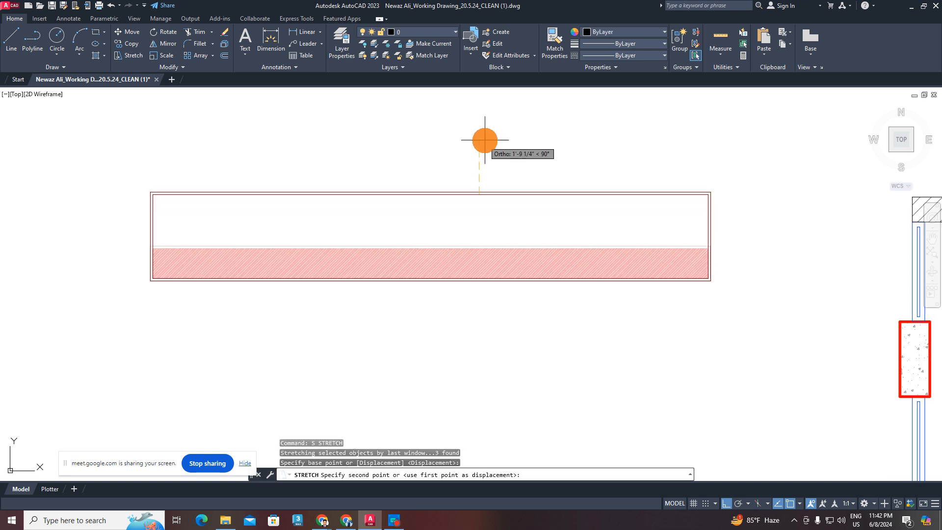
click(487, 164)
key(Escape)
scroll(615, 260, down, 4)
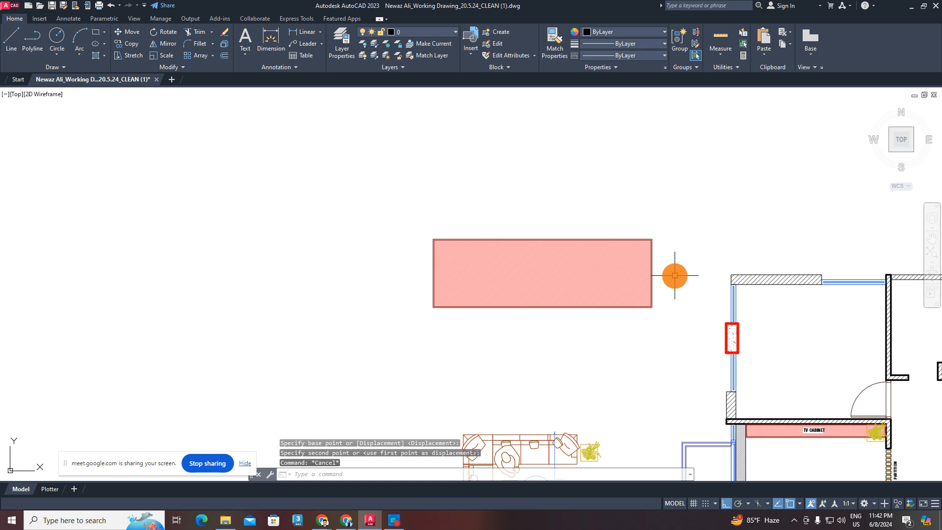
scroll(675, 276, up, 4)
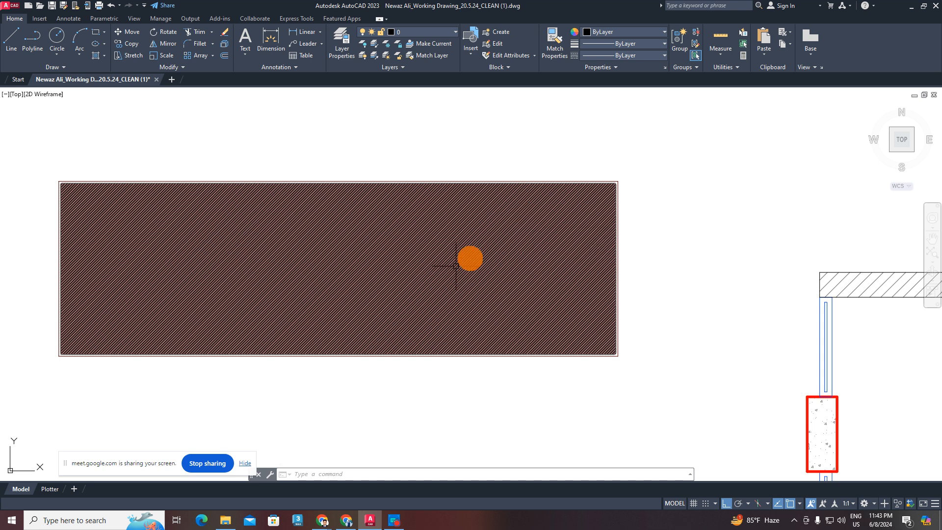
scroll(496, 248, down, 5)
scroll(454, 263, down, 2)
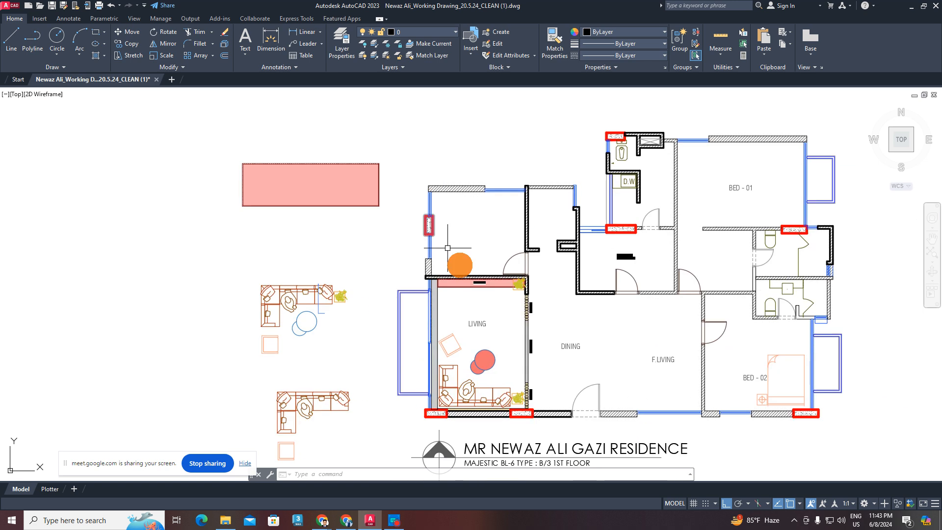
scroll(481, 282, up, 6)
click(571, 249)
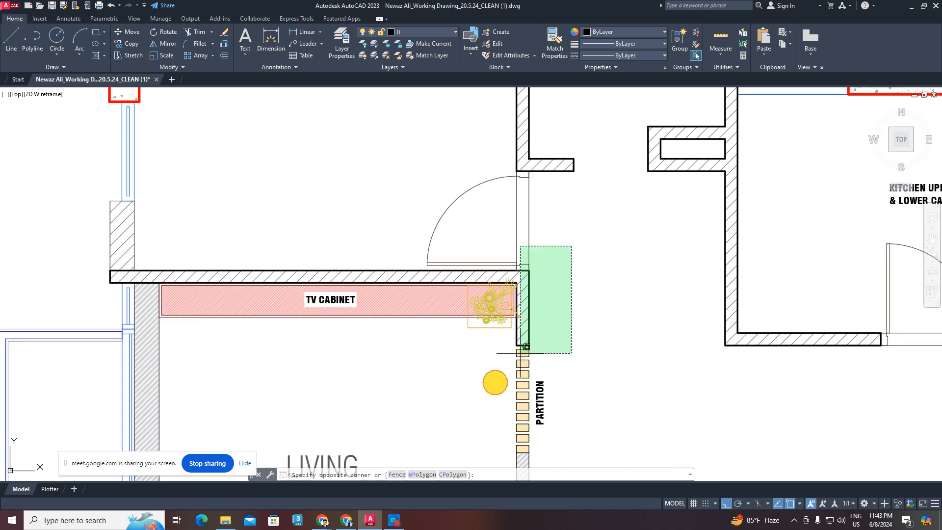
click(494, 383)
key(Escape)
key(Escape)
- Delete the plant overlapping the right end of the TV cabinet in the living room
click(493, 326)
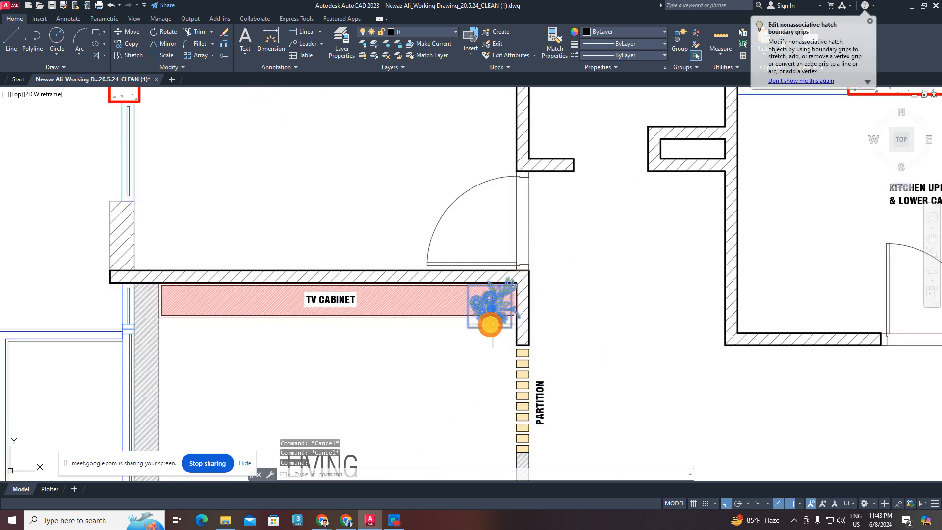
key(Delete)
scroll(488, 323, down, 8)
scroll(473, 315, up, 6)
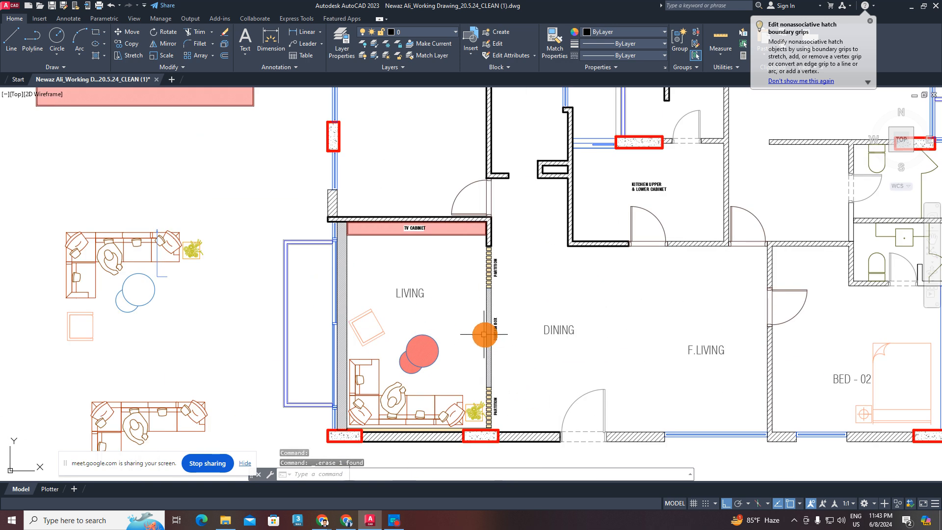
middle_drag(452, 324, 468, 283)
scroll(441, 221, up, 2)
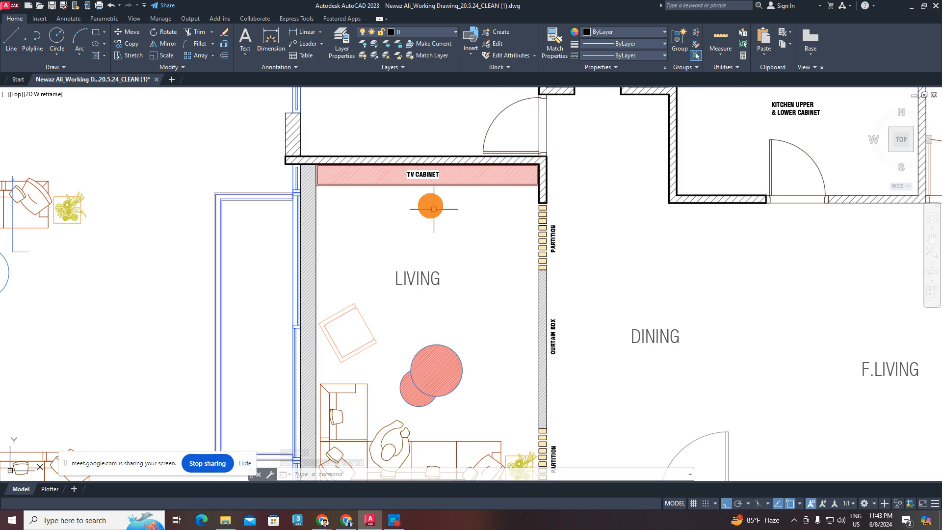
middle_drag(432, 204, 421, 231)
scroll(421, 238, up, 5)
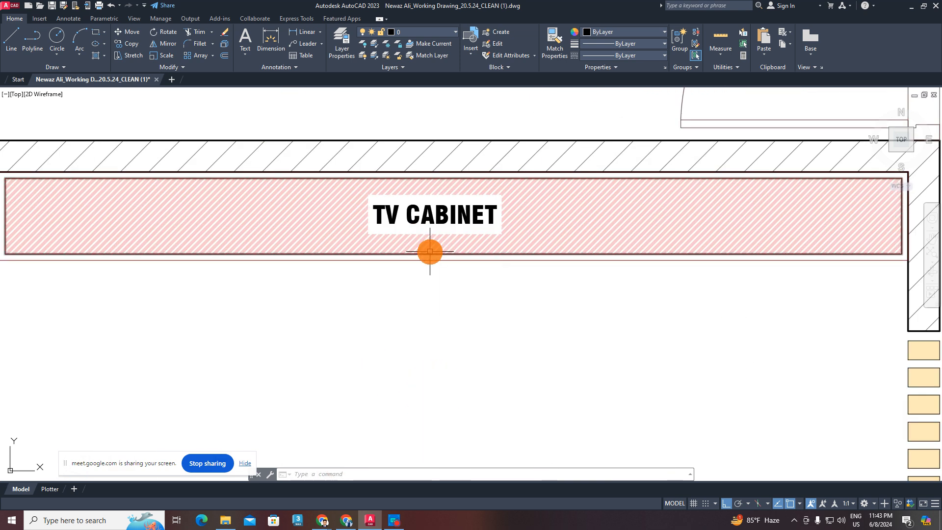
scroll(429, 251, down, 4)
middle_drag(431, 263, 486, 268)
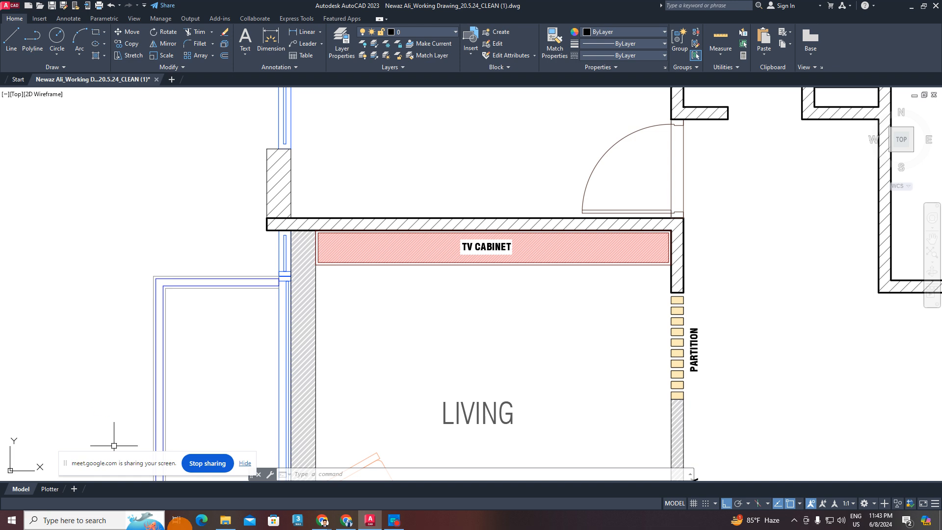
- Switch to Chrome, open Pinterest in a new tab and dismiss its introductory pop-up
mouse_move(344, 520)
click(284, 487)
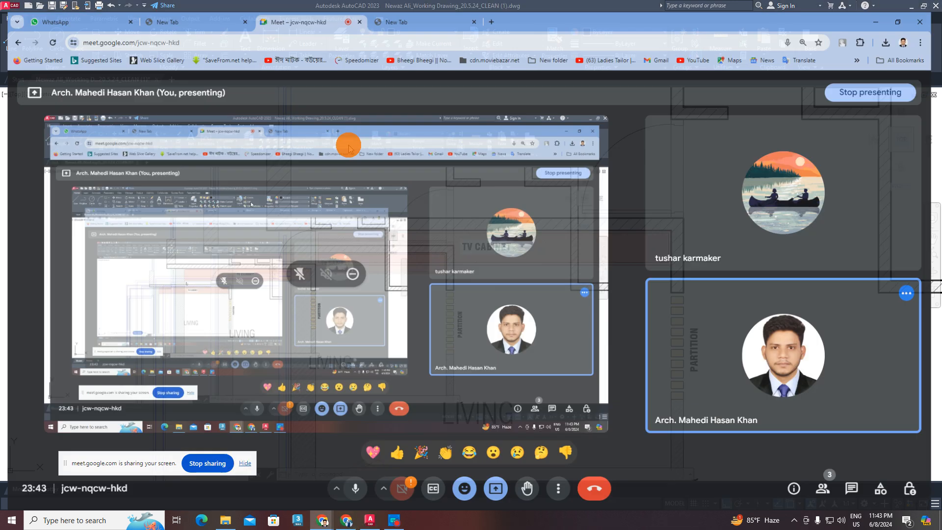
click(494, 10)
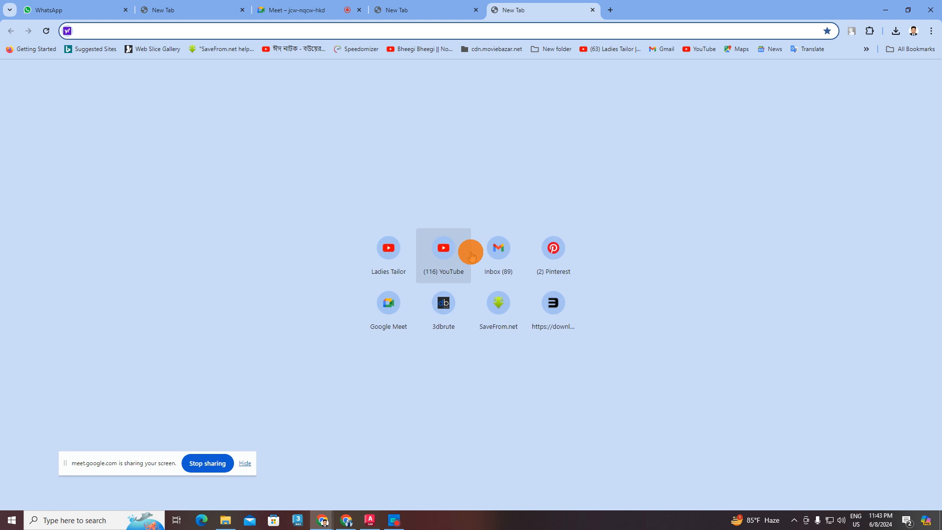
click(553, 248)
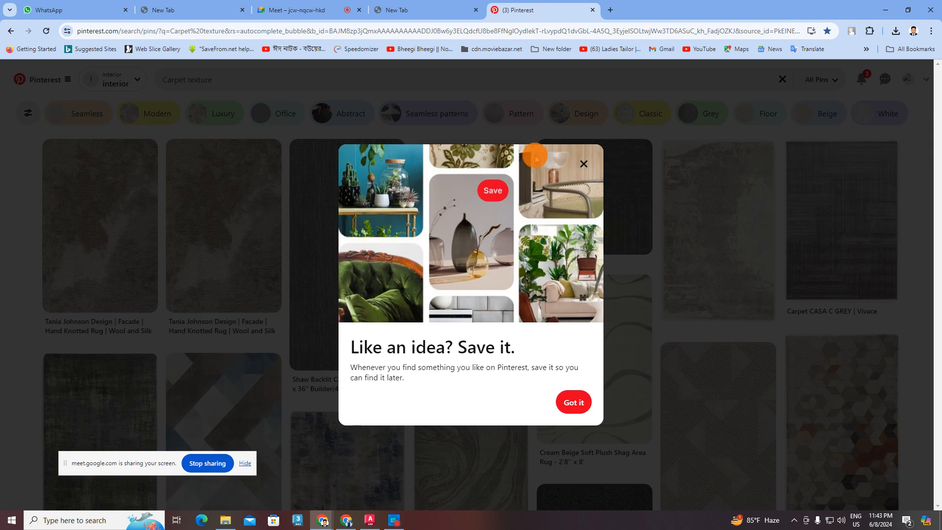
click(583, 165)
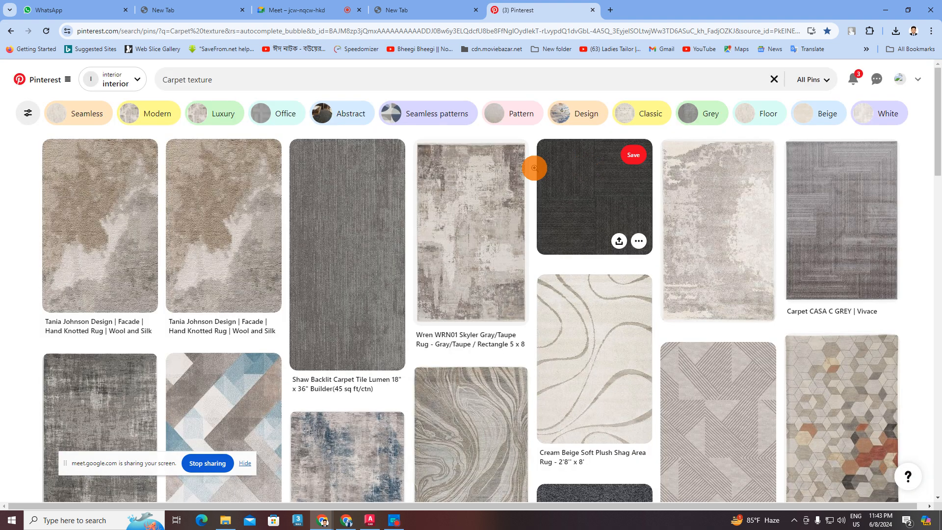
- Search Pinterest for "LIVING ROOM" in place of the carpet texture query
click(285, 83)
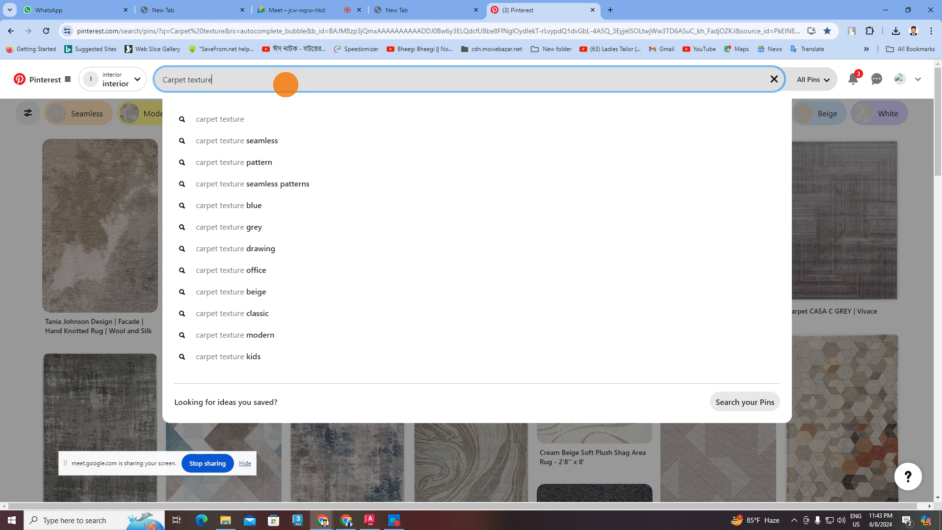
text(Ll)
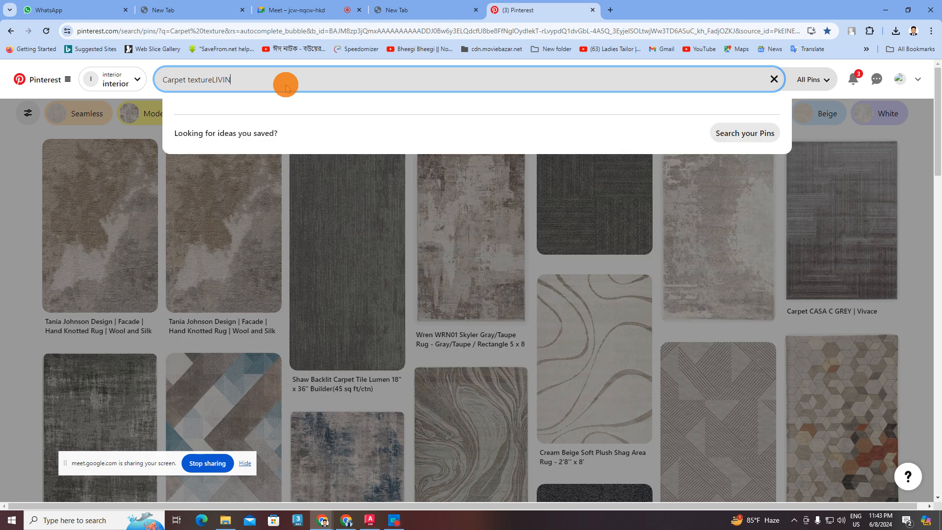
text(VING ROOM)
key(Return)
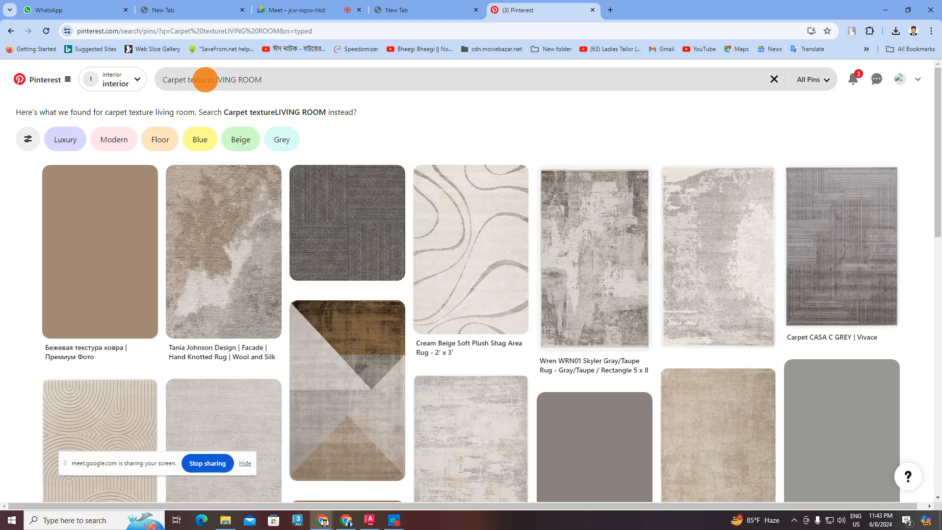
drag(212, 79, 66, 106)
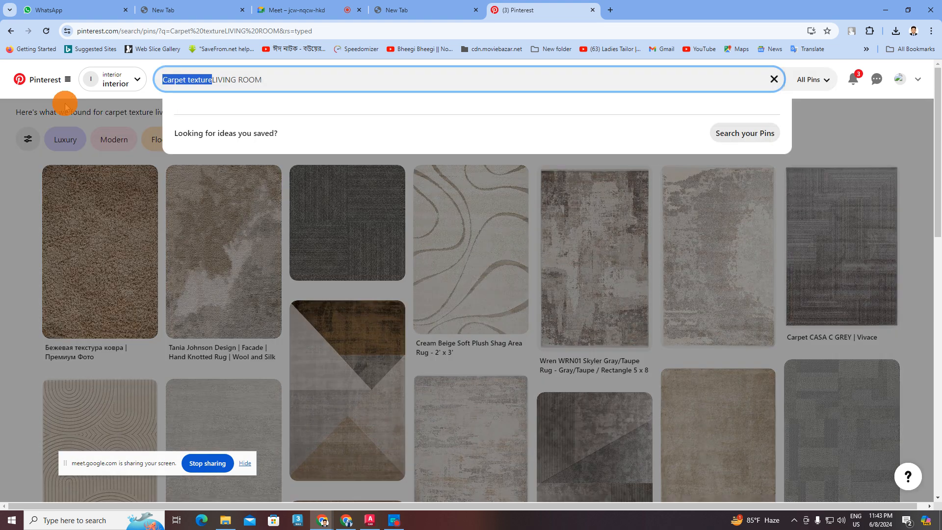
key(Return)
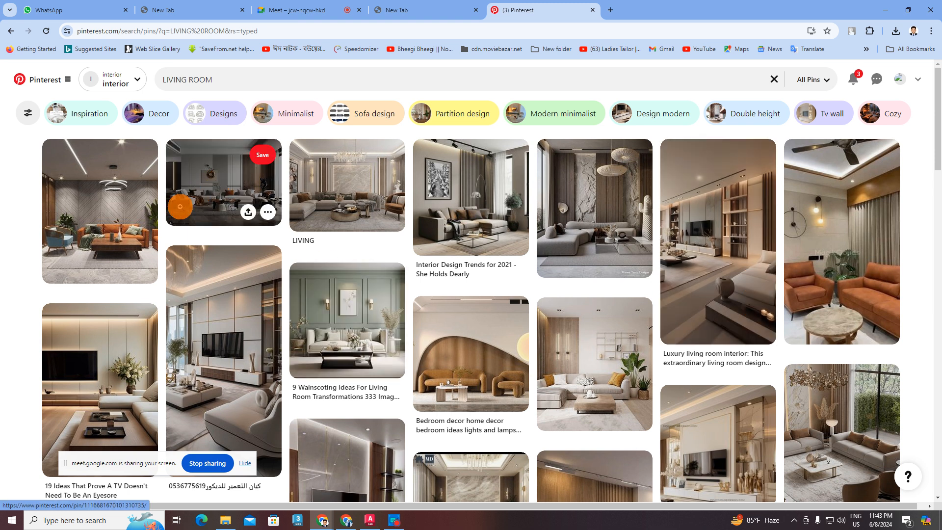
- Open the living room pin with the long sofa and orange cushions and browse the related designs below it
click(204, 178)
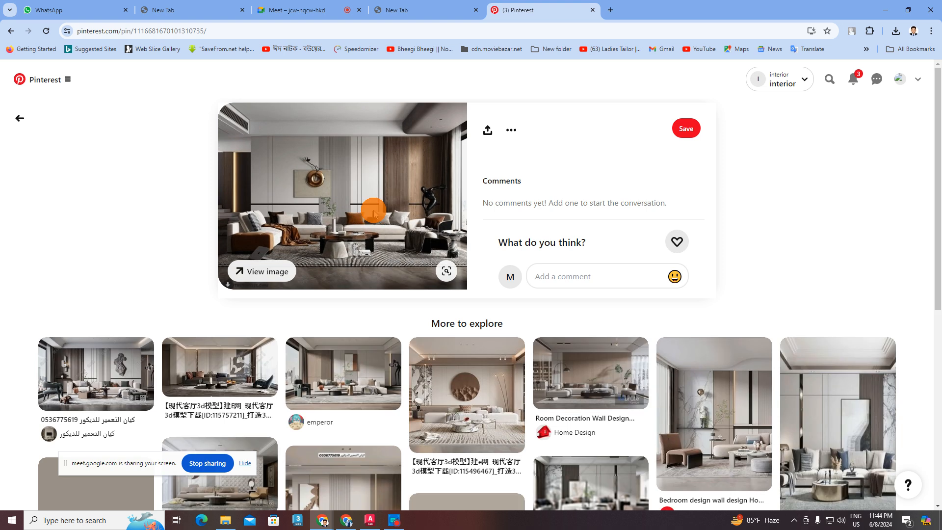
scroll(378, 214, down, 3)
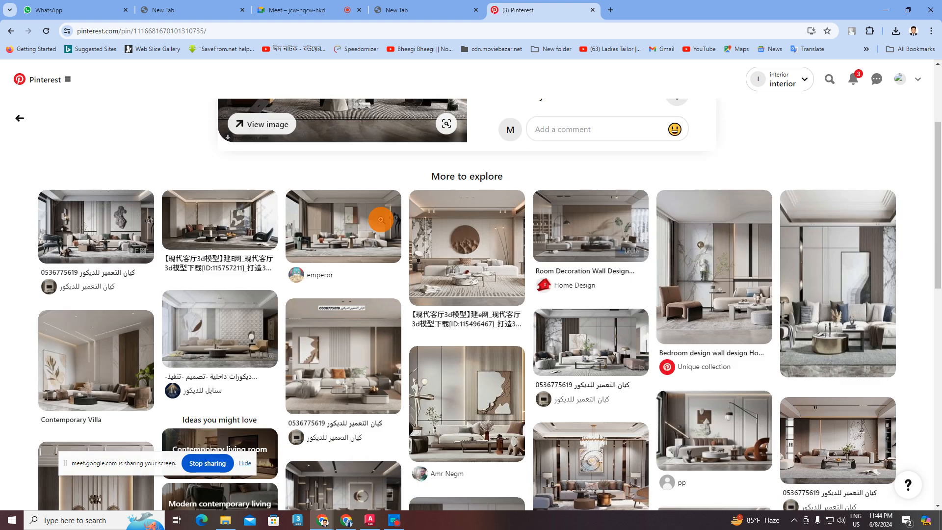
scroll(380, 216, up, 3)
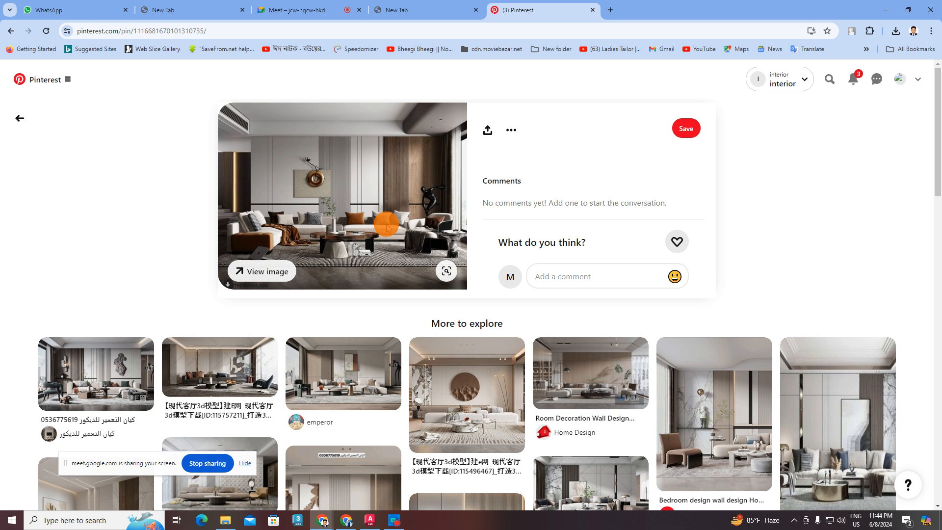
scroll(387, 223, down, 6)
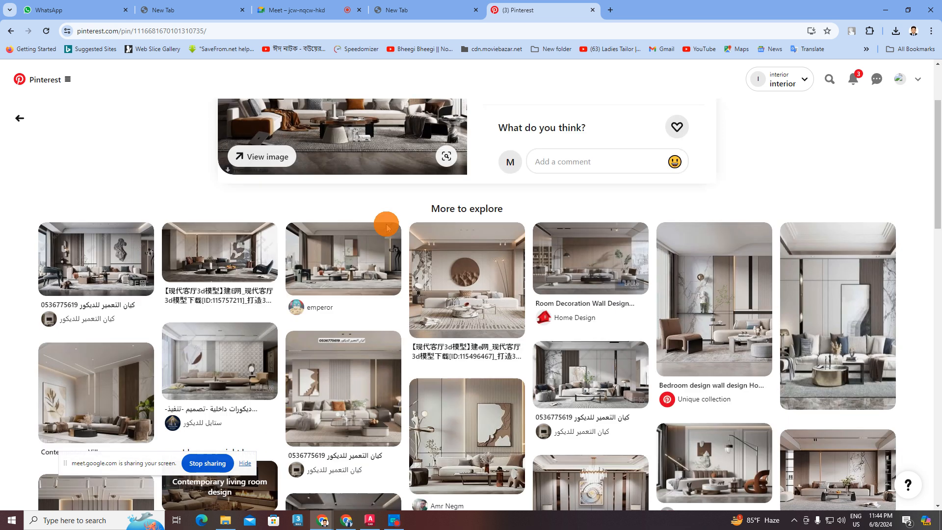
scroll(386, 224, down, 5)
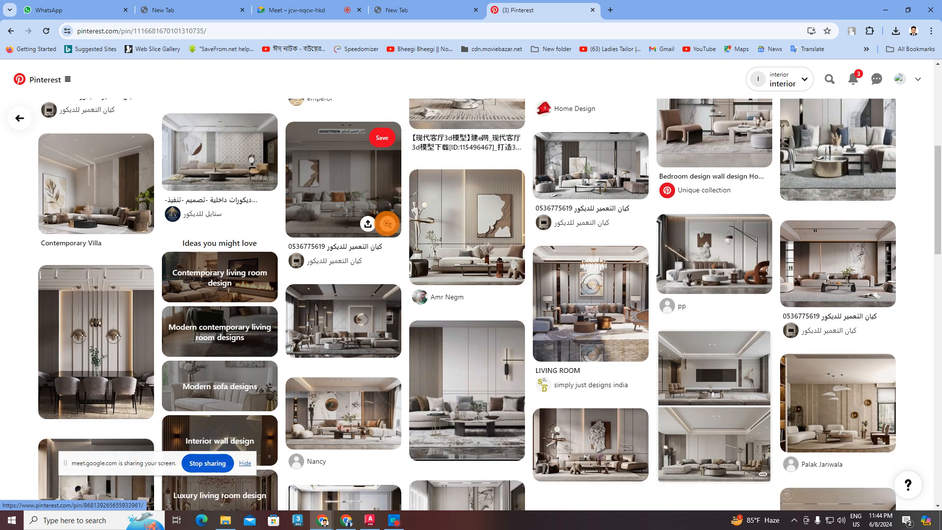
scroll(470, 258, up, 11)
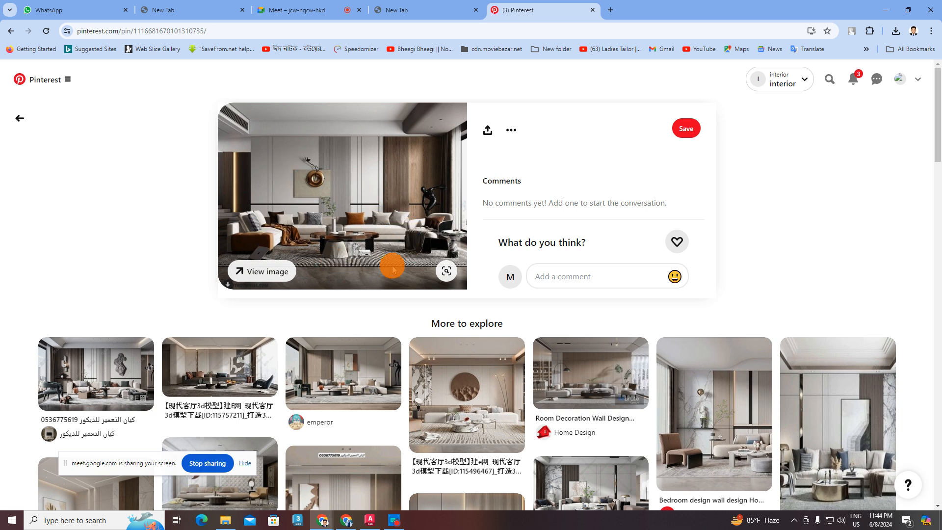
scroll(405, 251, down, 3)
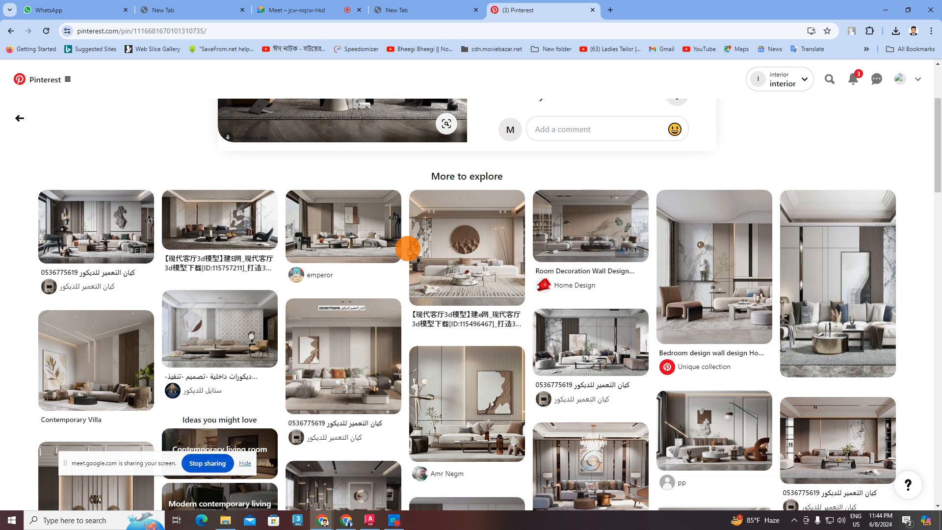
scroll(406, 249, down, 11)
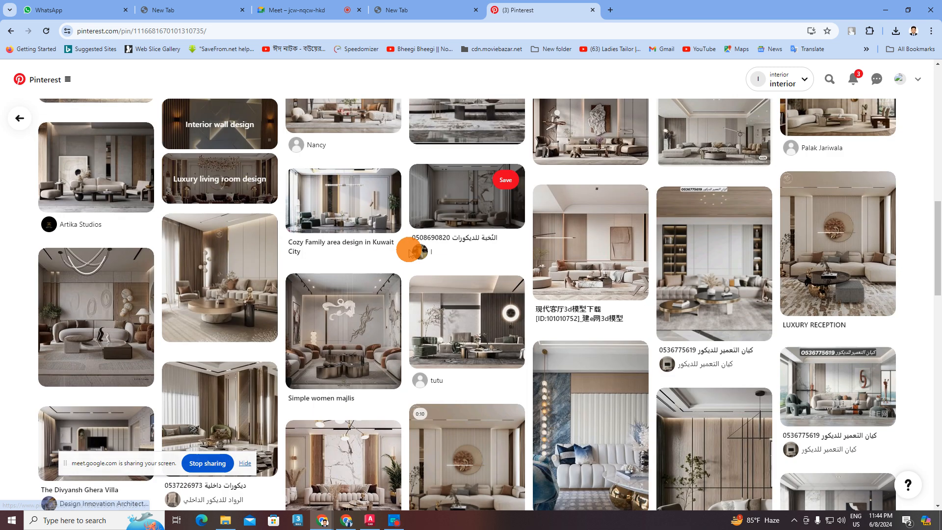
scroll(409, 252, down, 8)
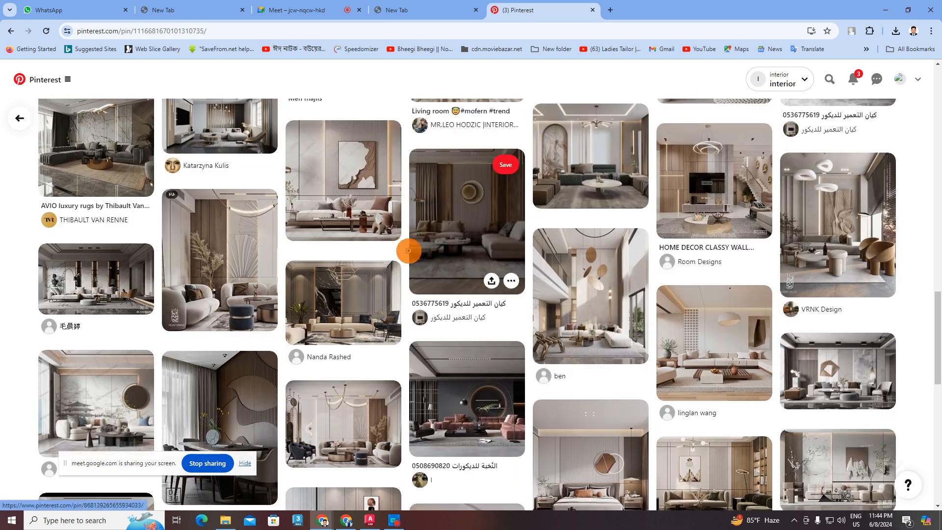
scroll(408, 251, down, 10)
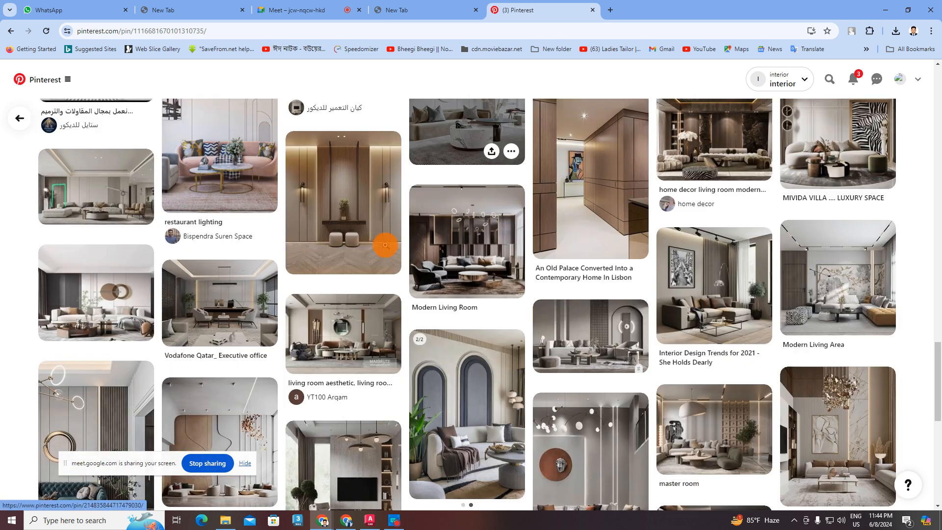
- Switch back to AutoCAD and examine the living room furniture layout, the partition and the dining area's entrance door
key(alt+Tab)
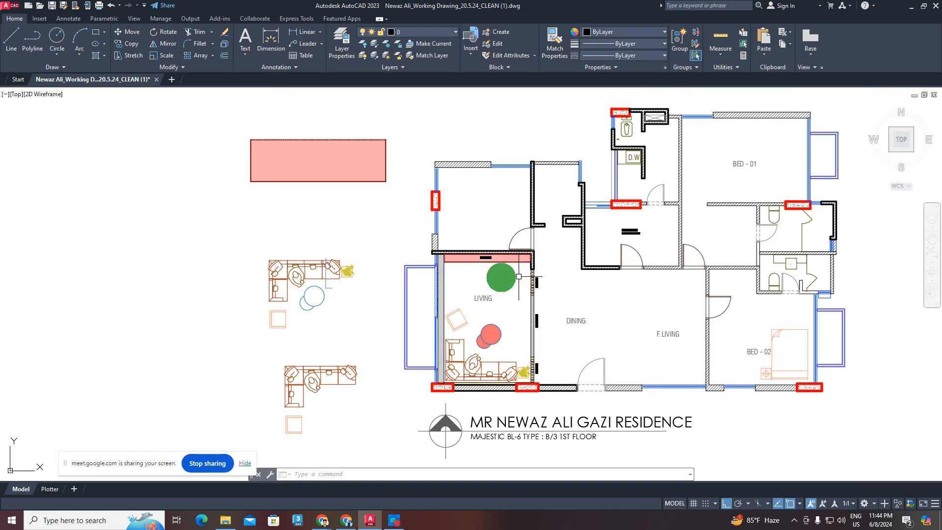
scroll(518, 276, up, 4)
middle_drag(458, 300, 439, 208)
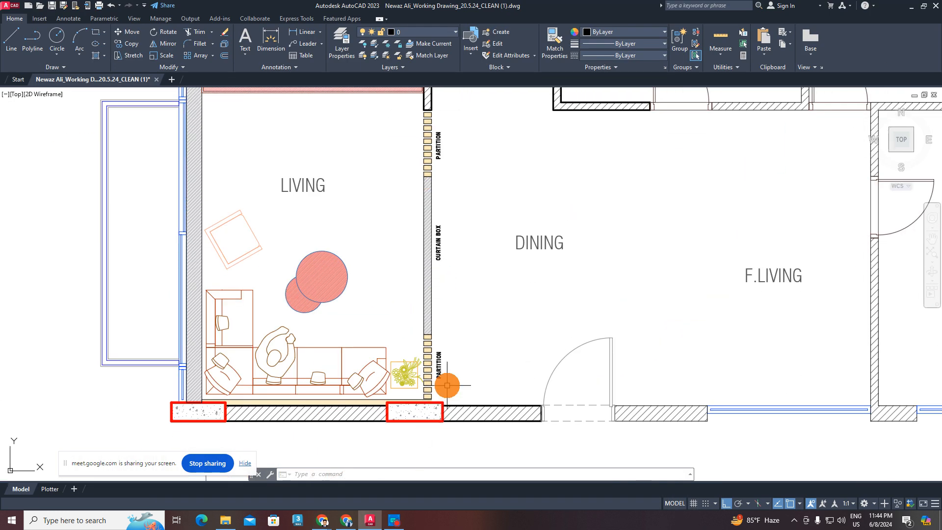
scroll(447, 385, down, 2)
scroll(500, 372, up, 2)
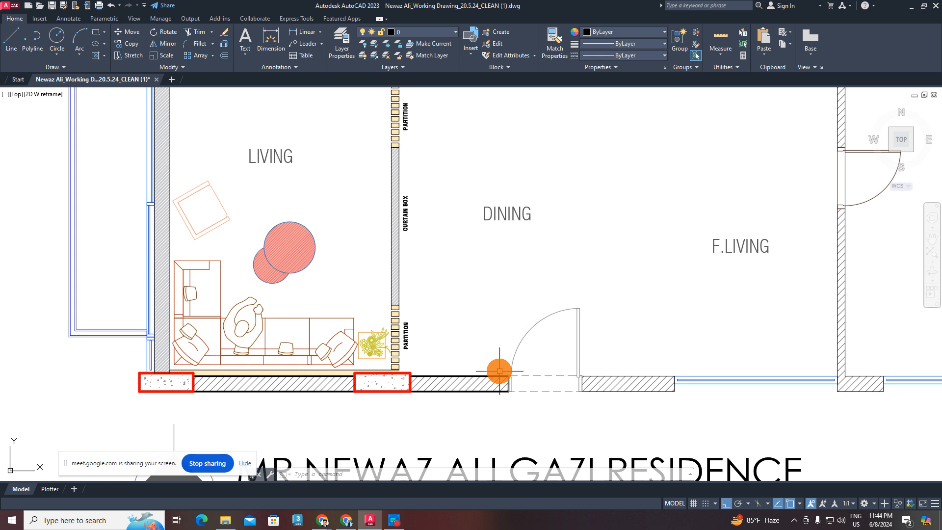
middle_drag(498, 370, 478, 399)
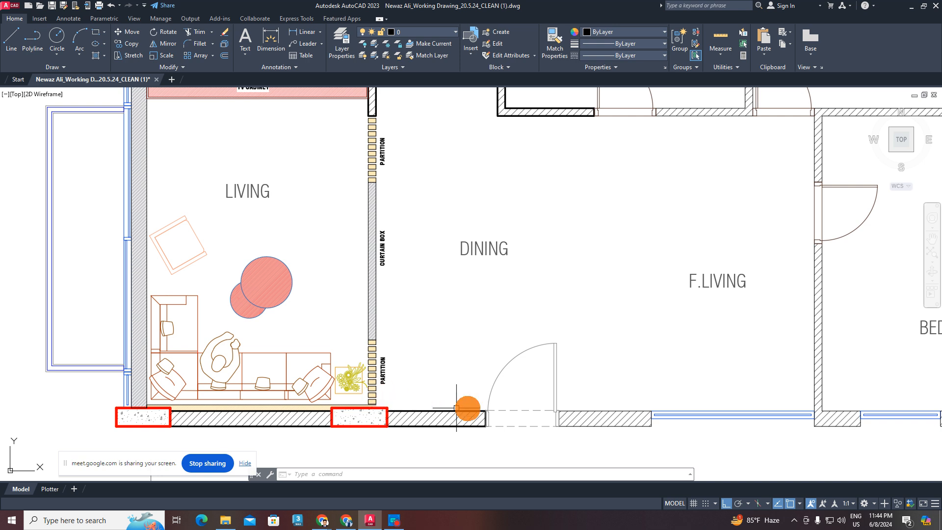
mouse_move(416, 392)
middle_down()
mouse_move(403, 296)
mouse_move(421, 347)
middle_up()
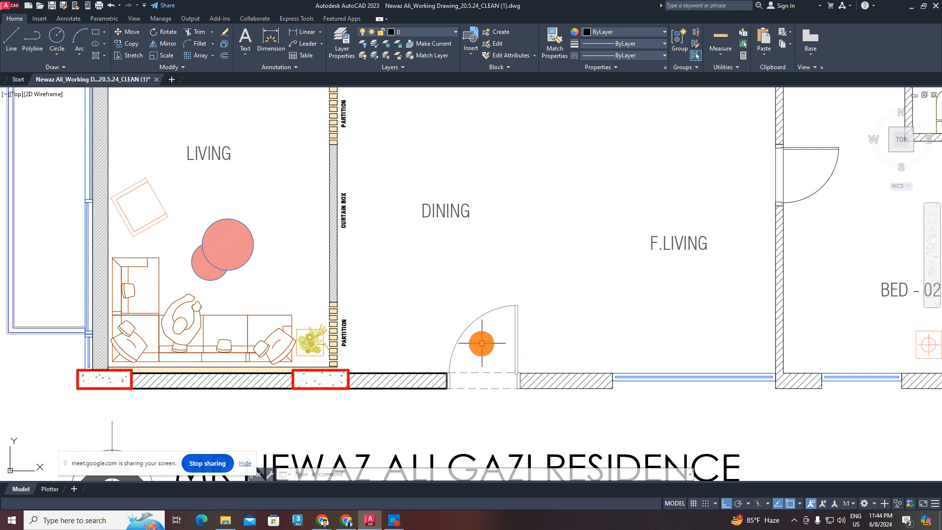
- Draw a rectangle about 1'-2 1/2" deep in the dining area, from the lower partition toward the entrance door
middle_drag(407, 324, 407, 358)
scroll(392, 348, down, 5)
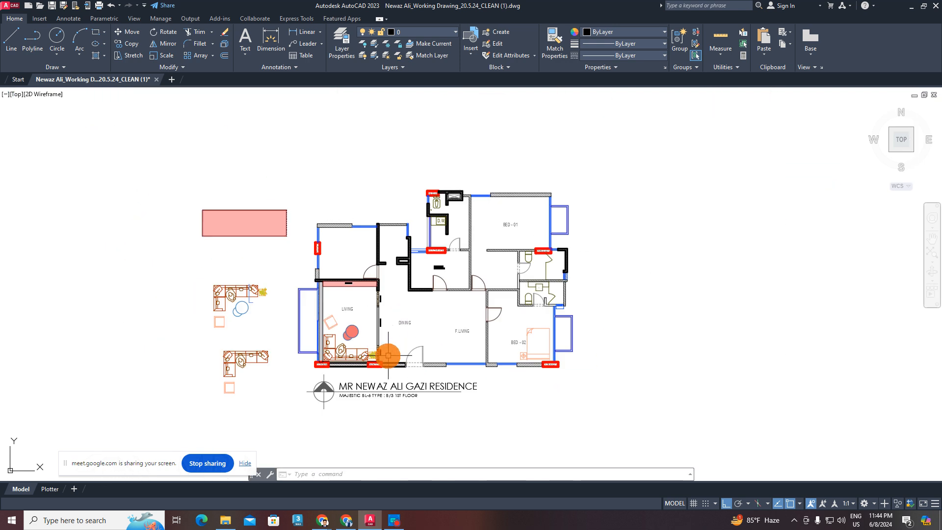
scroll(504, 392, up, 5)
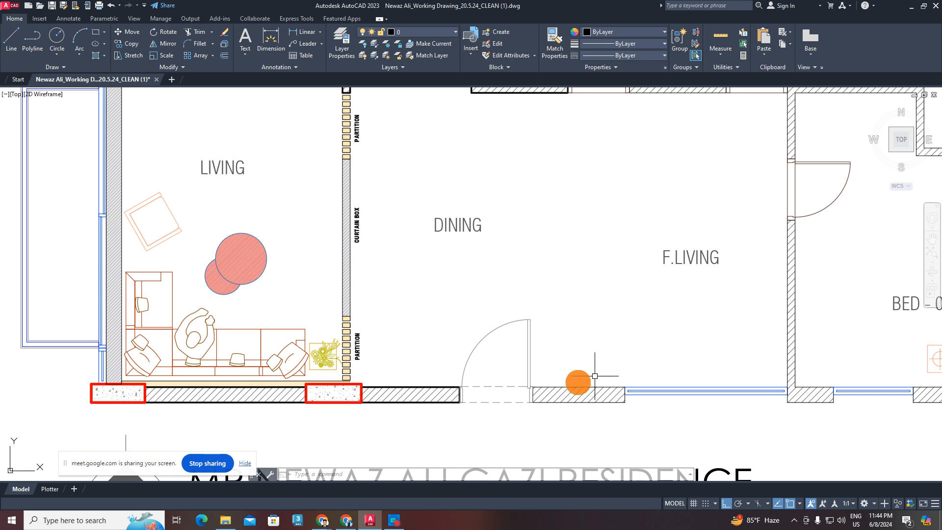
middle_drag(403, 372, 471, 389)
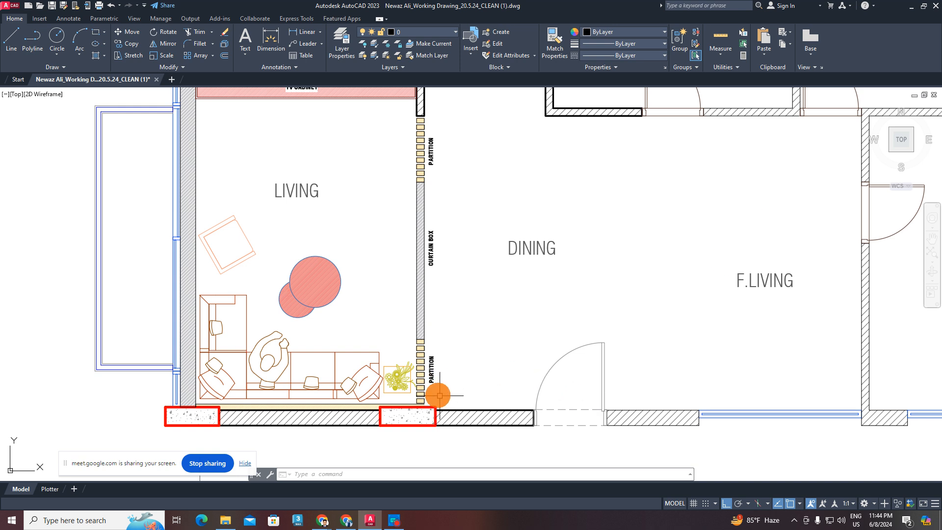
middle_drag(481, 400, 425, 395)
text(rec)
key(Return)
scroll(448, 344, up, 2)
click(366, 373)
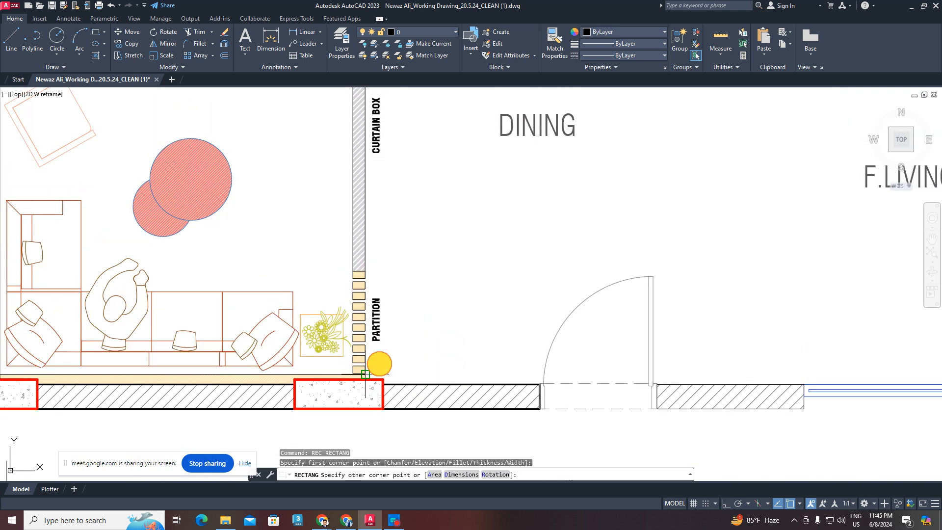
click(538, 338)
key(Escape)
key(Escape)
- Move the new dining-area rectangle slightly down, closer to the wall
click(511, 303)
click(501, 359)
scroll(512, 359, up, 2)
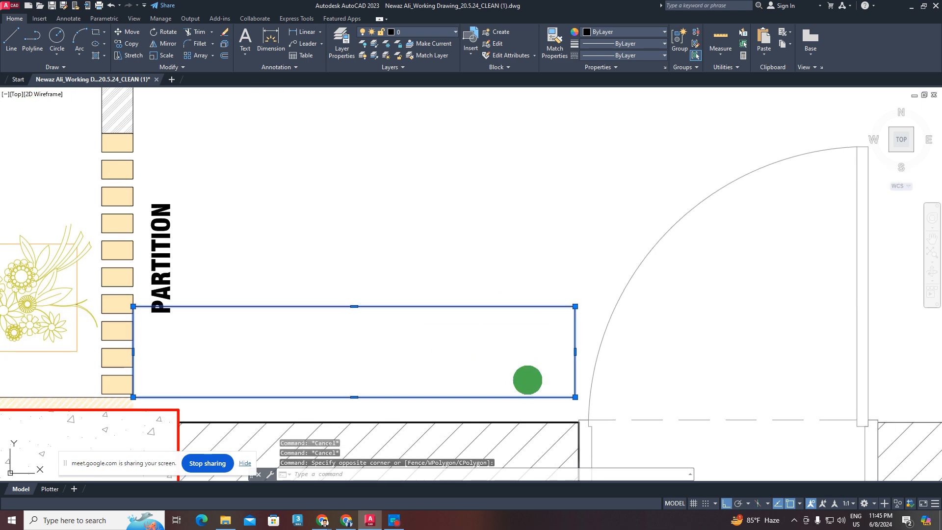
text(m)
key(Return)
click(551, 189)
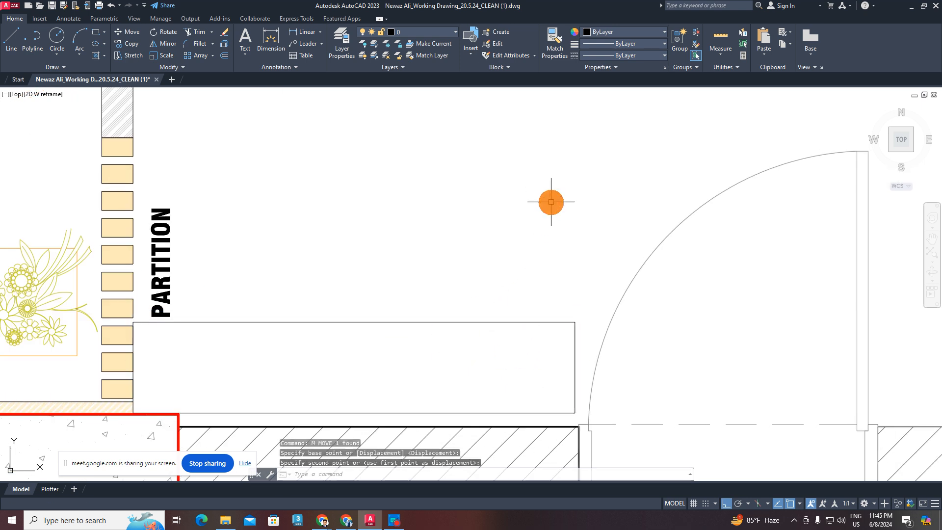
click(551, 201)
- Measure the rectangle's depth with a linear dimension without placing it
scroll(491, 274, down, 2)
click(304, 32)
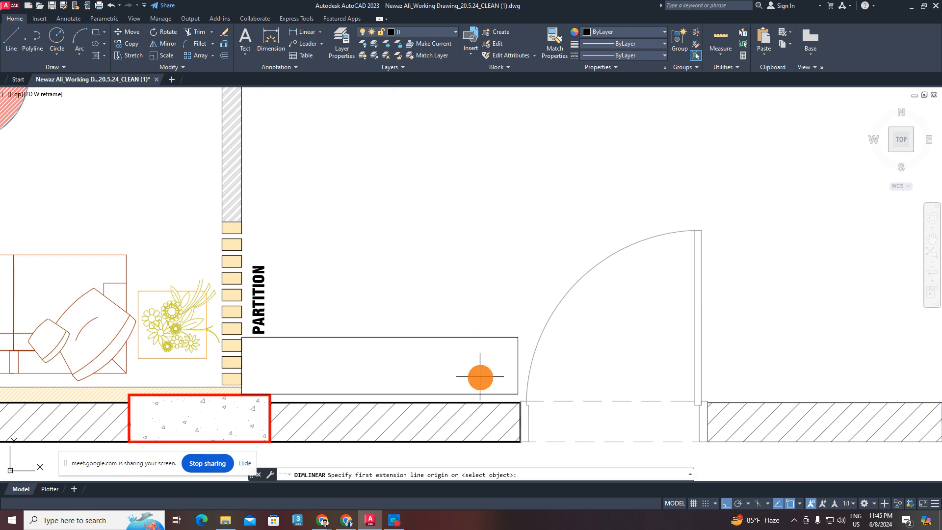
scroll(480, 376, up, 2)
click(540, 405)
click(540, 314)
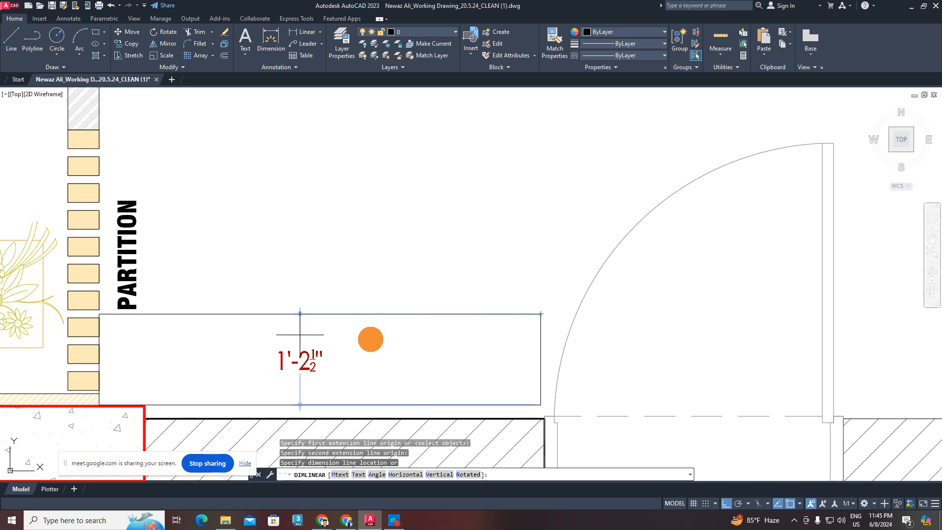
key(Escape)
scroll(410, 362, down, 2)
middle_drag(410, 362, 413, 370)
key(Escape)
key(Escape)
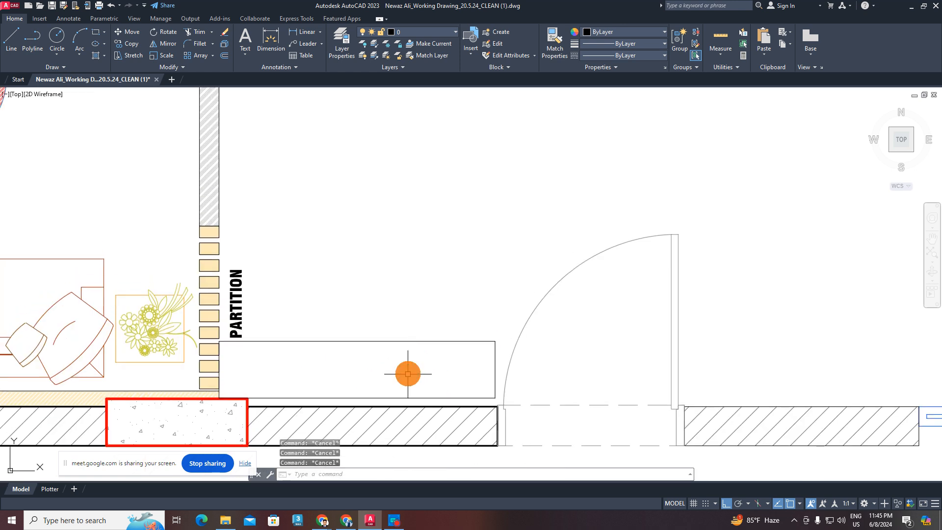
- Offset the dining-area rectangle inward by 1 inch
text(o)
key(Return)
text(1)
key(Return)
click(441, 340)
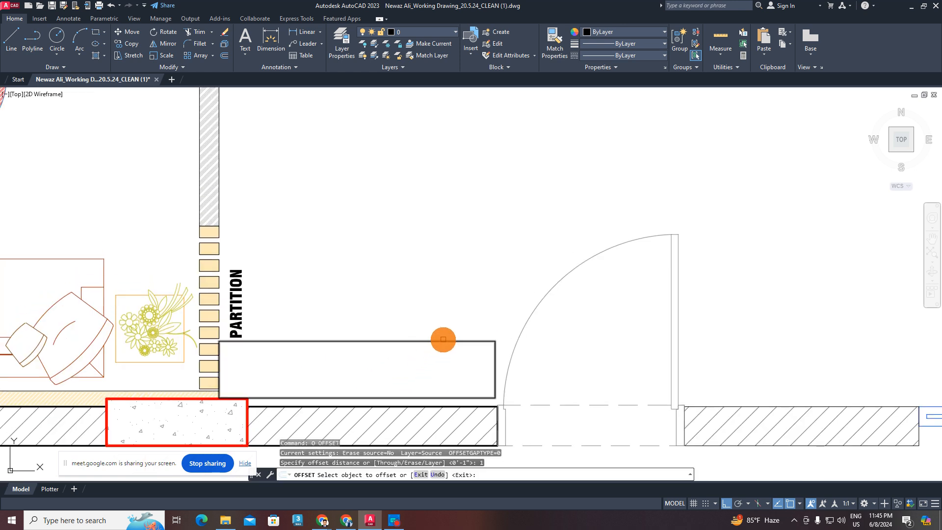
click(431, 359)
key(Escape)
middle_drag(432, 369, 434, 377)
- Match the properties of the TV cabinet's outline onto both rectangles beside the entrance door
text(ma)
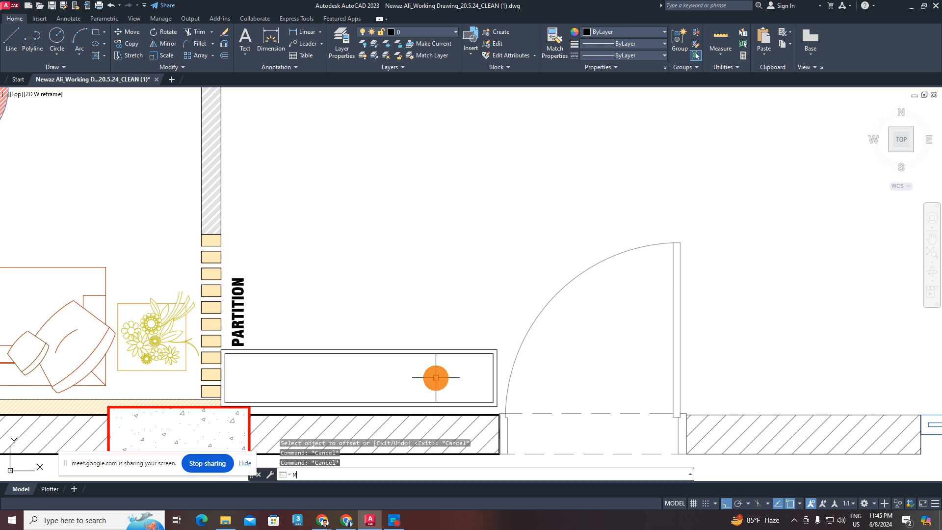
key(Return)
scroll(309, 178, down, 5)
scroll(336, 206, up, 5)
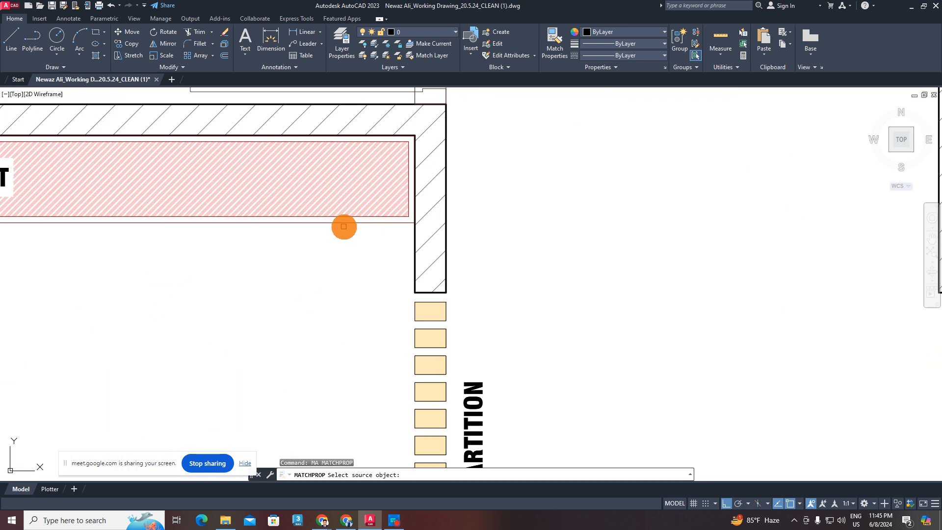
click(342, 224)
scroll(348, 252, down, 3)
scroll(349, 252, down, 5)
middle_drag(401, 367, 401, 256)
scroll(392, 245, up, 8)
click(369, 229)
click(306, 304)
key(Escape)
key(Escape)
key(Escape)
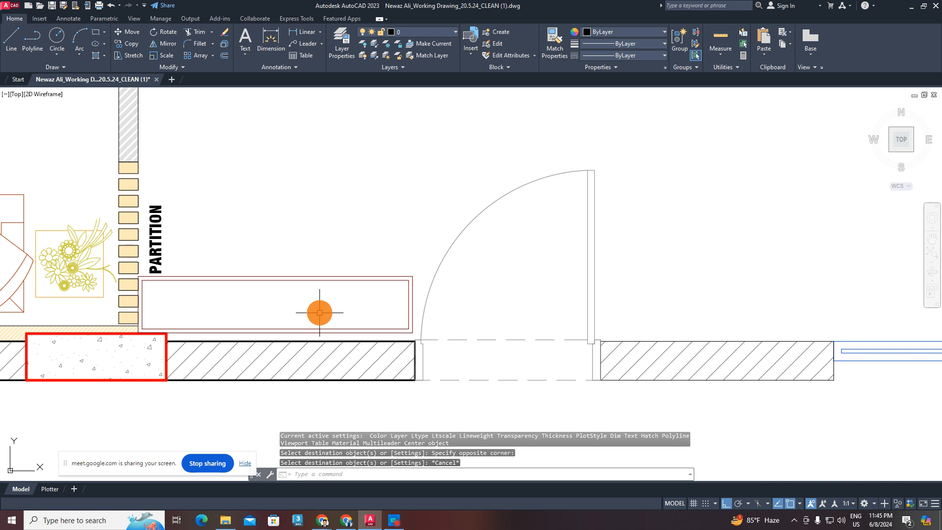
- Hatch the inside of the inner rectangle beside the entrance door
middle_drag(319, 312, 452, 344)
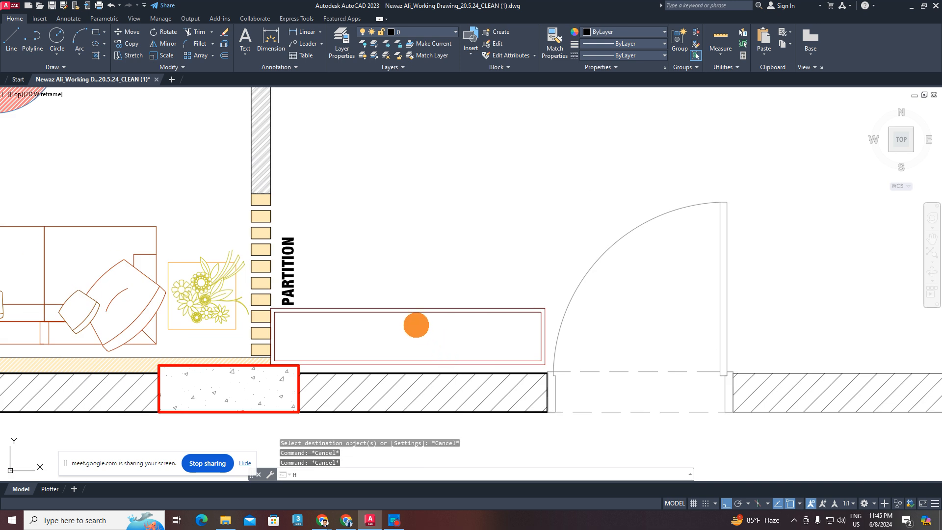
text(h)
key(Return)
click(416, 325)
key(Return)
scroll(443, 356, down, 4)
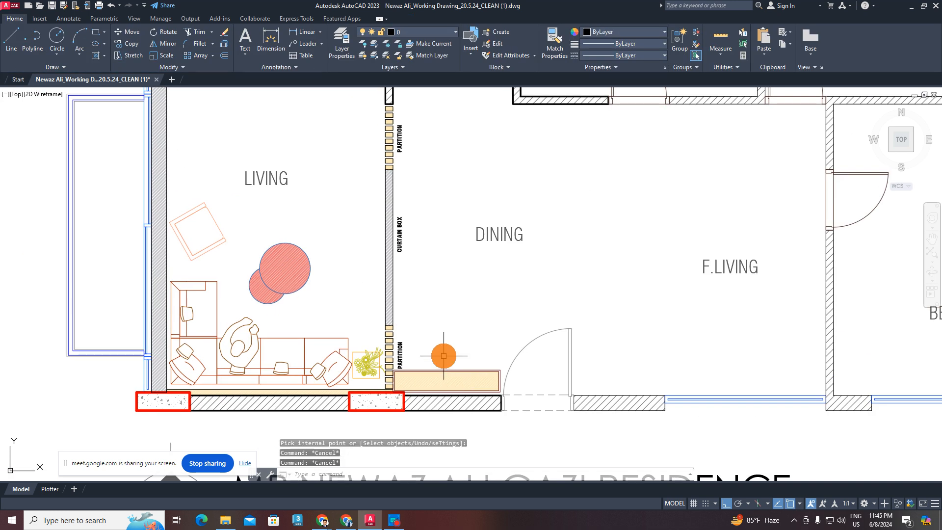
- Match the TV cabinet's hatch properties onto the hatch of the cabinet beside the entrance door
scroll(392, 304, down, 4)
scroll(391, 277, up, 7)
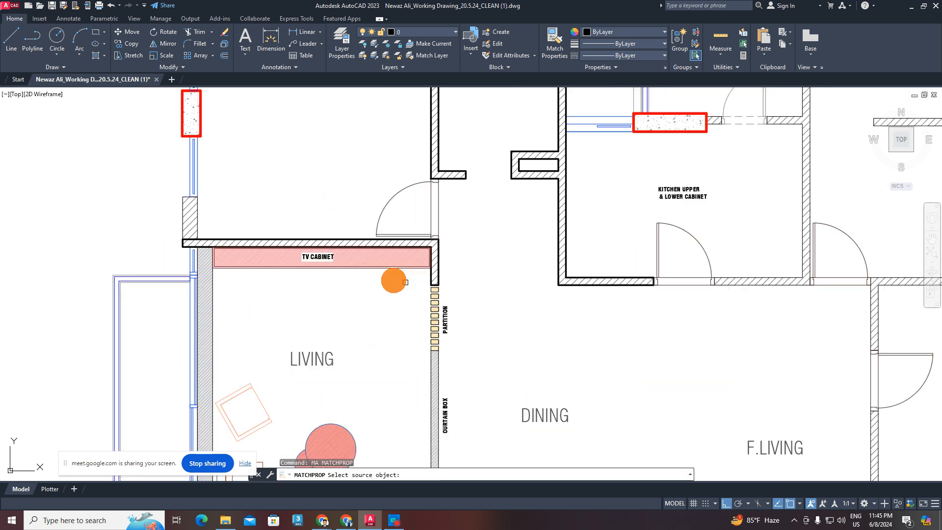
text(ma)
key(Return)
scroll(344, 237, up, 2)
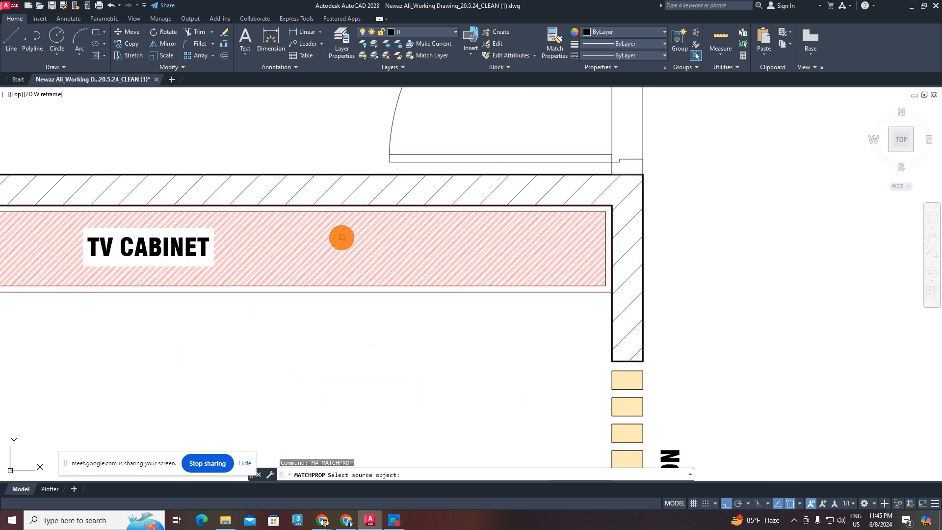
click(340, 235)
scroll(341, 235, down, 5)
middle_drag(374, 299, 355, 139)
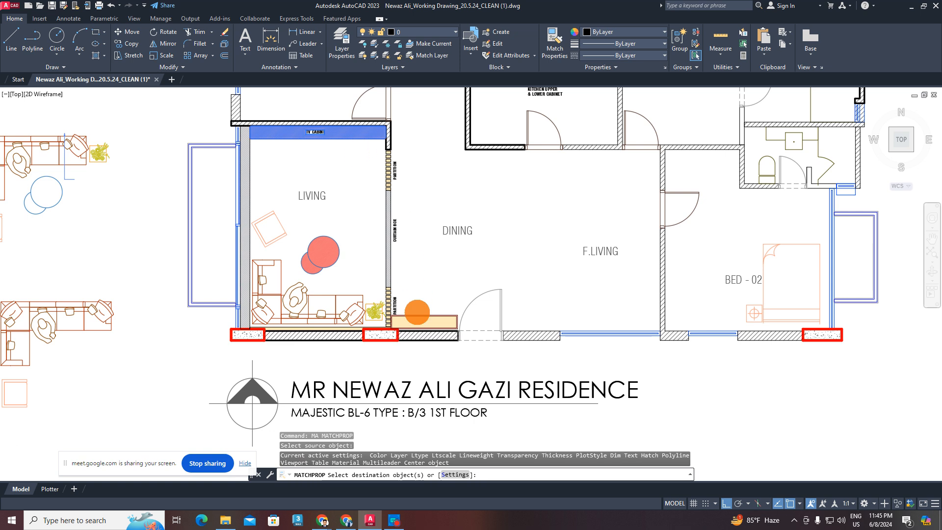
scroll(417, 312, up, 3)
click(444, 338)
middle_drag(427, 302, 543, 374)
key(Escape)
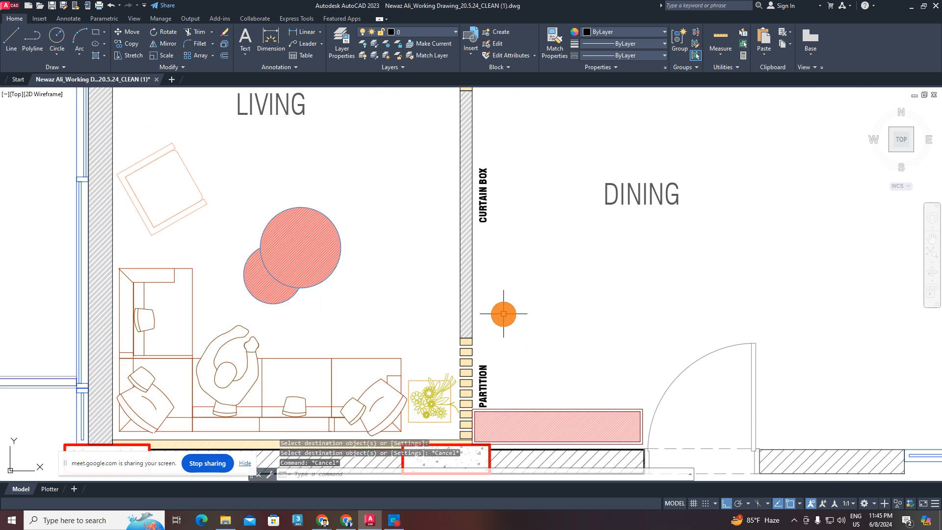
- Examine the living and dining layout, including the new cabinet, the partitions, the curtain box and the family living area
scroll(477, 338, down, 5)
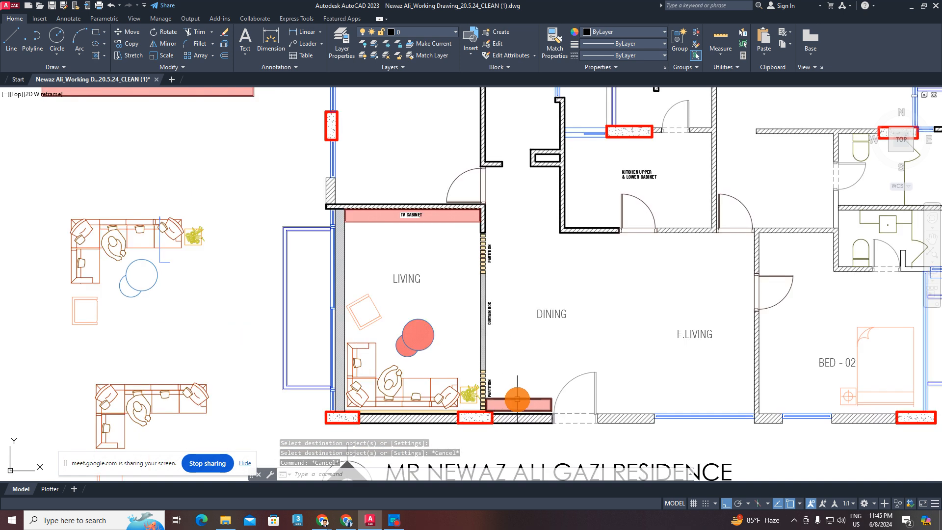
scroll(487, 357, up, 2)
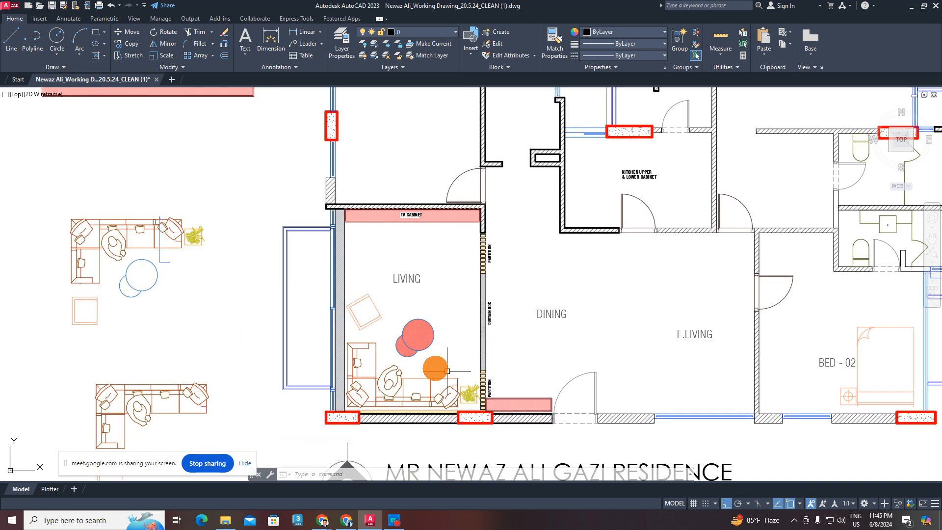
scroll(490, 392, up, 2)
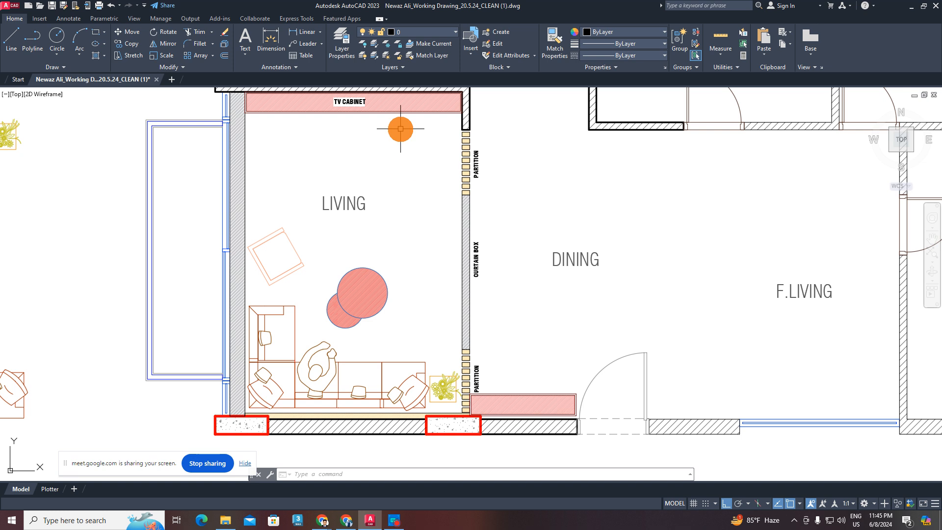
middle_drag(387, 129, 385, 284)
scroll(384, 284, down, 4)
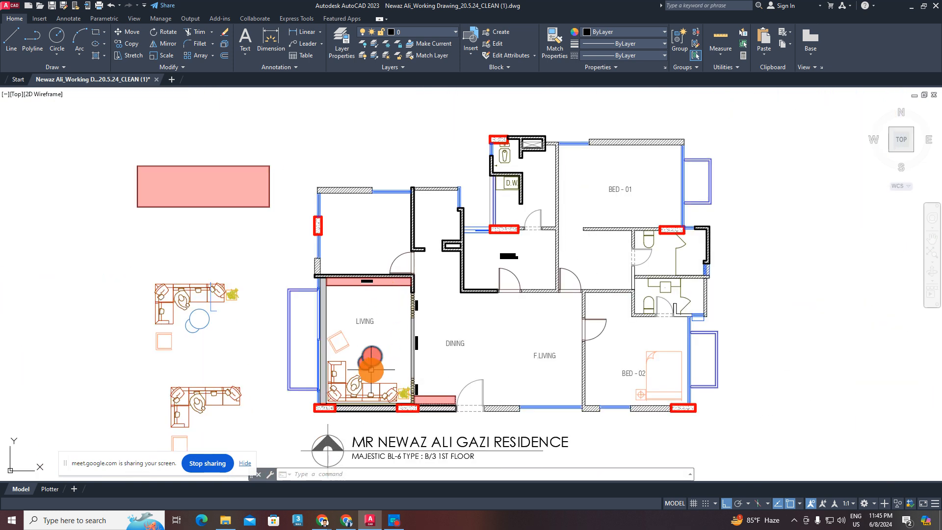
scroll(371, 369, up, 6)
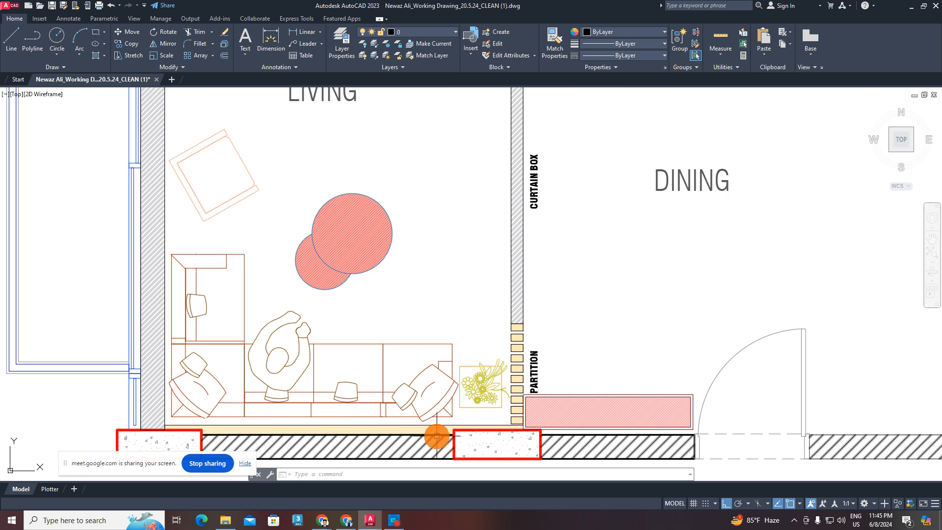
scroll(437, 435, up, 4)
scroll(423, 406, down, 3)
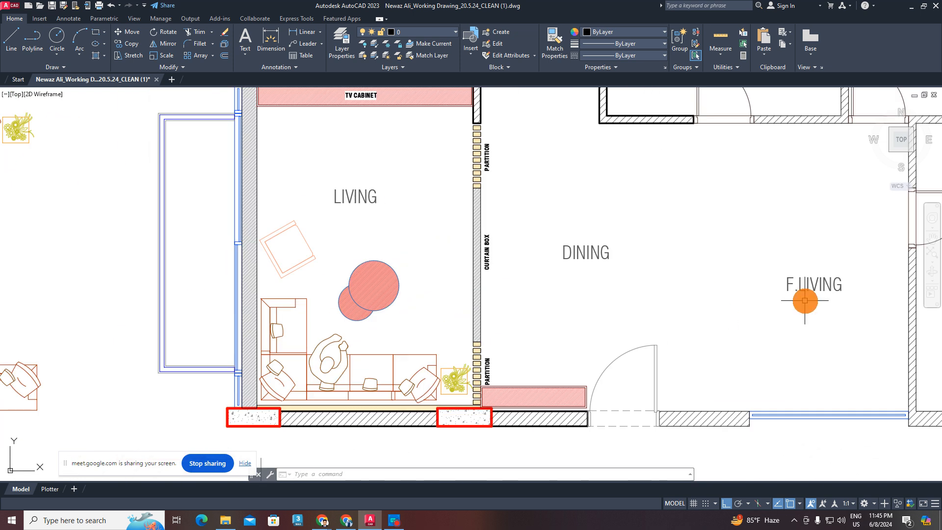
middle_drag(803, 301, 397, 398)
middle_drag(413, 306, 729, 218)
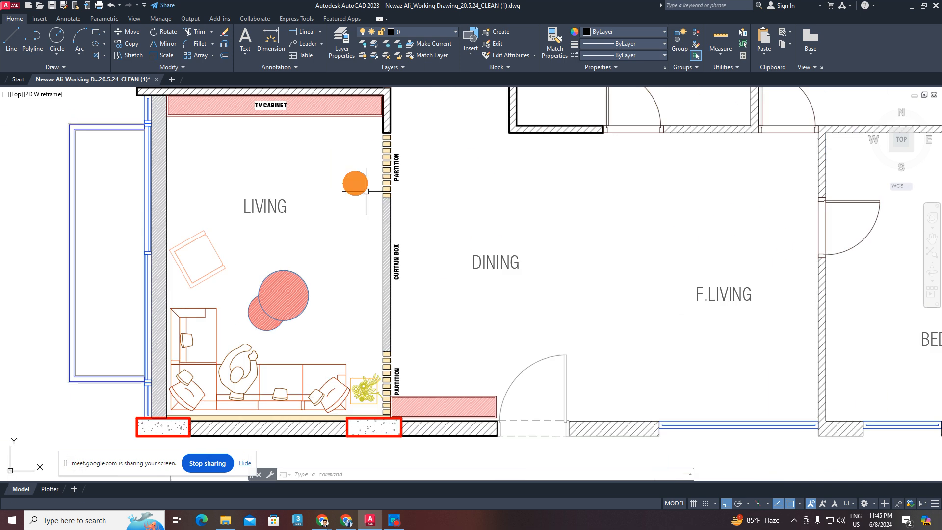
scroll(368, 150, up, 2)
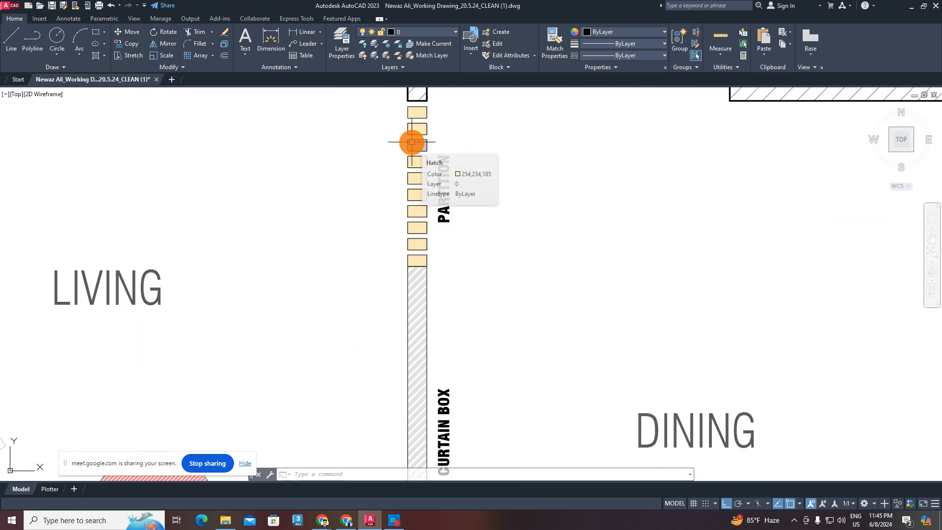
middle_drag(411, 143, 274, 221)
scroll(273, 221, down, 5)
scroll(284, 351, up, 2)
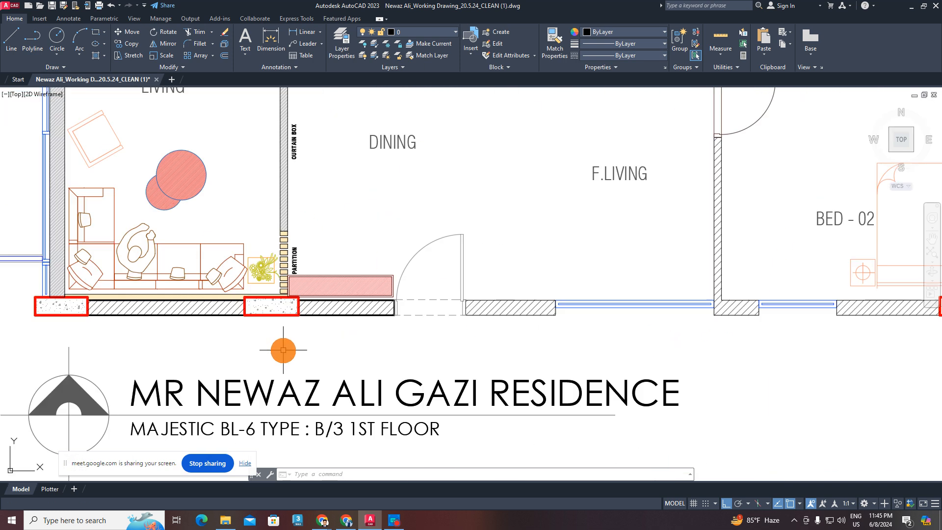
mouse_move(287, 311)
middle_down()
mouse_move(317, 331)
mouse_move(526, 388)
middle_up()
scroll(464, 317, down, 3)
scroll(472, 325, up, 2)
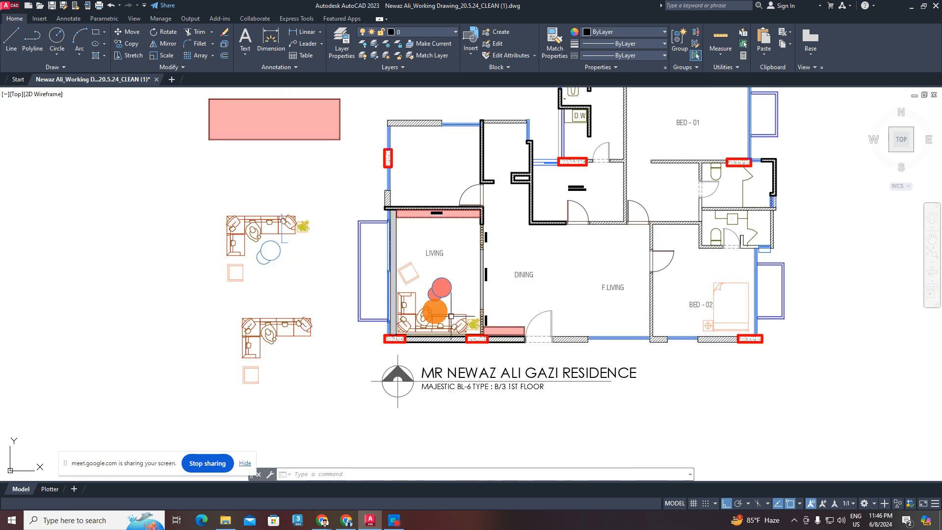
middle_drag(376, 296, 397, 343)
scroll(525, 376, up, 4)
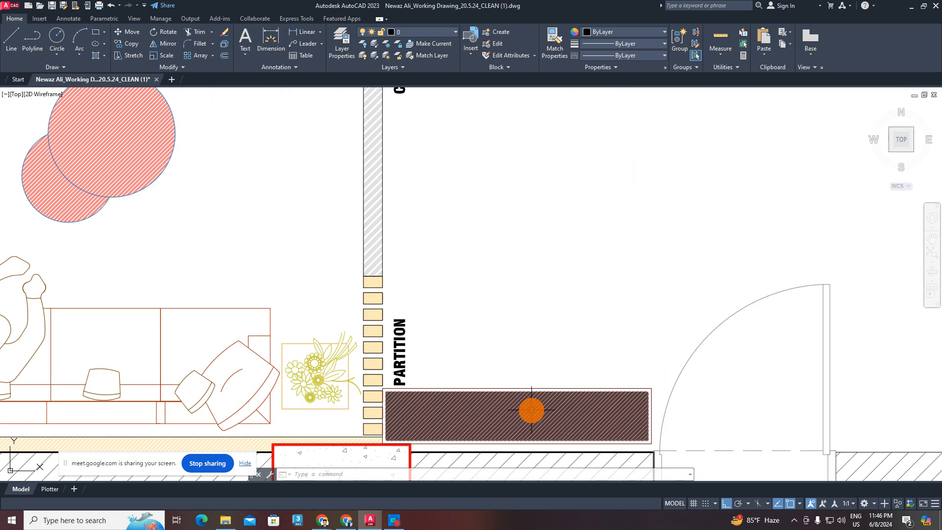
scroll(545, 388, down, 2)
middle_drag(510, 142, 441, 159)
scroll(441, 159, up, 2)
middle_drag(414, 288, 408, 249)
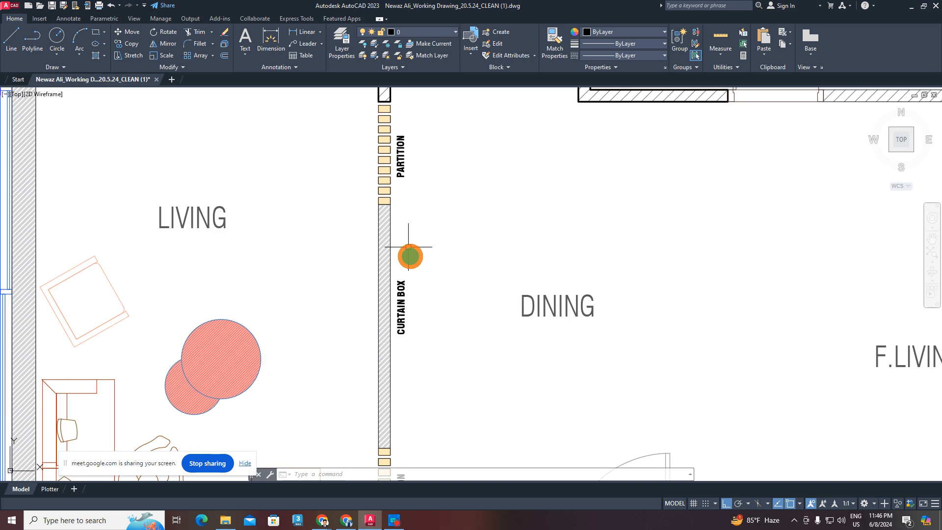
- Copy the upper PARTITION label and paste it above the new cabinet beside the entrance door
click(411, 261)
click(389, 334)
key(Escape)
click(398, 176)
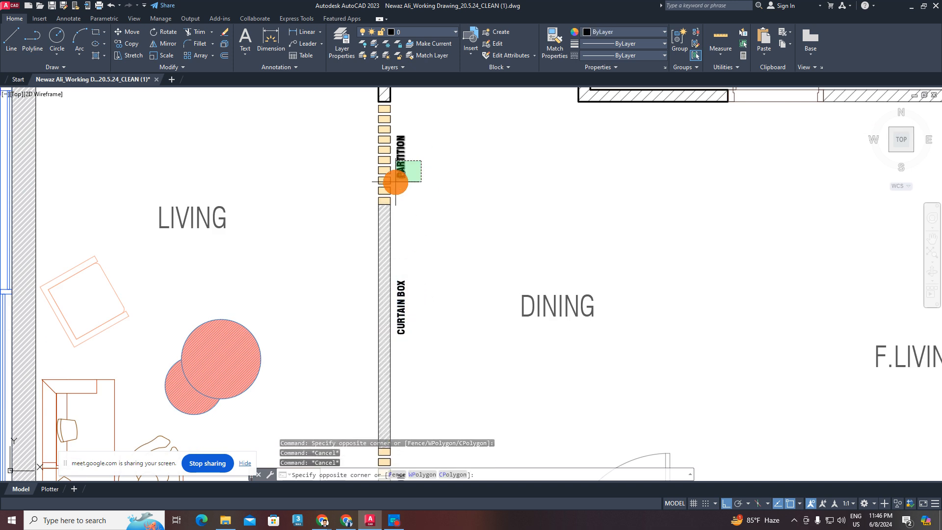
key(ctrl+c)
key(ctrl+v)
middle_drag(463, 402, 417, 174)
click(420, 255)
key(Escape)
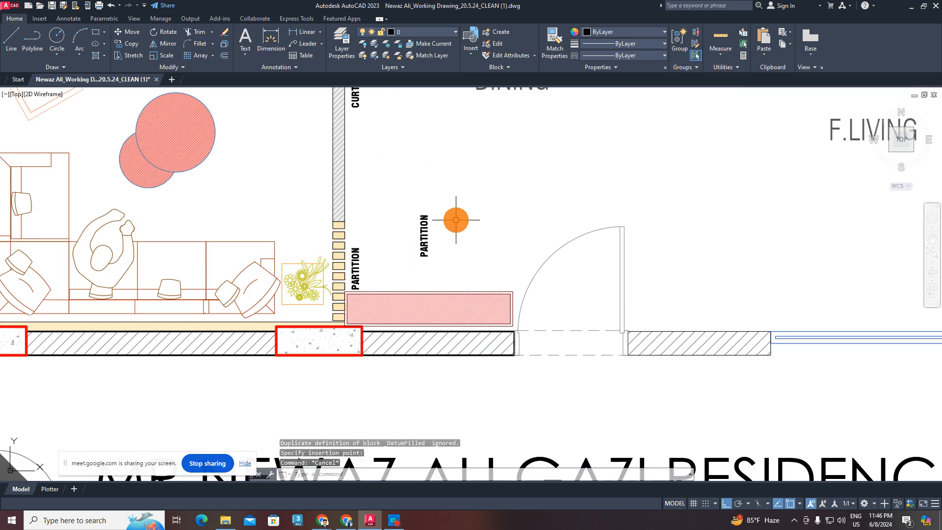
- Rotate the pasted PARTITION label by 270° so that it reads horizontally
click(456, 218)
click(399, 256)
middle_drag(437, 233, 431, 249)
text(RTITIO)
key(space)
click(446, 250)
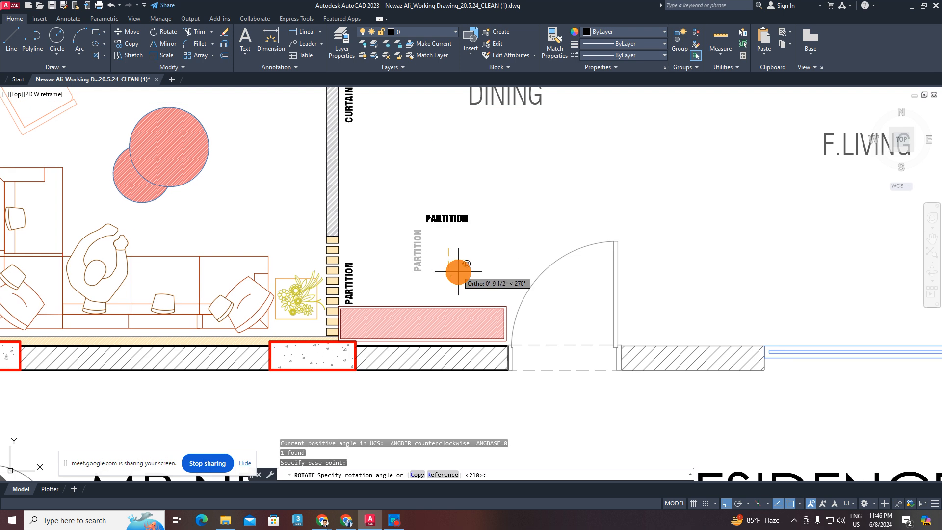
click(458, 271)
- Change the text of the horizontal PARTITION label above the entrance cabinet to SHOE CABINET
double_click(448, 219)
drag(488, 217, 230, 225)
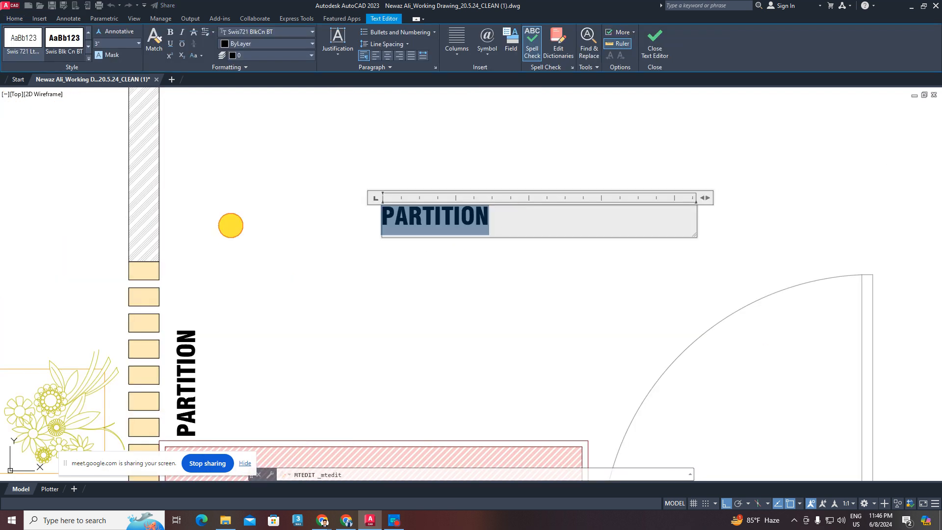
text(SHOE CABINET)
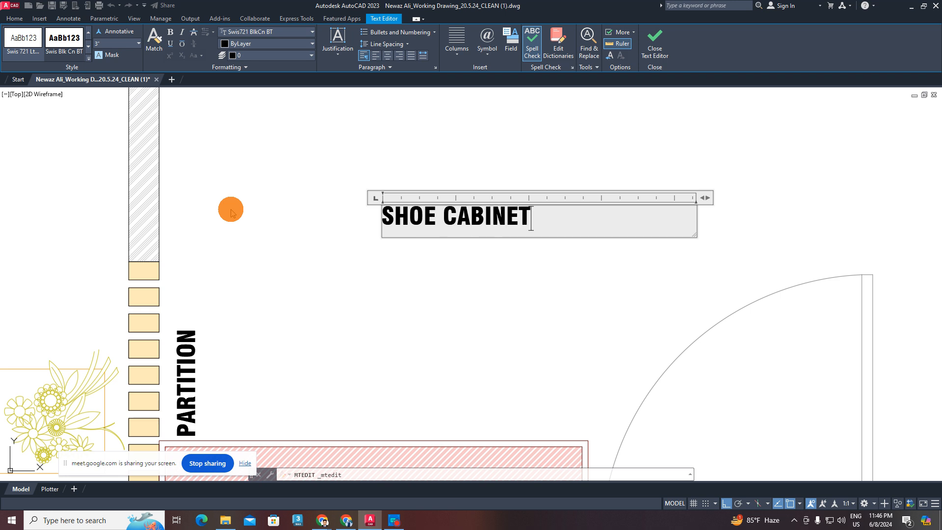
click(462, 164)
click(510, 182)
click(412, 247)
- Erase the hatch inside the cabinet beside the entrance door
scroll(414, 249, down, 4)
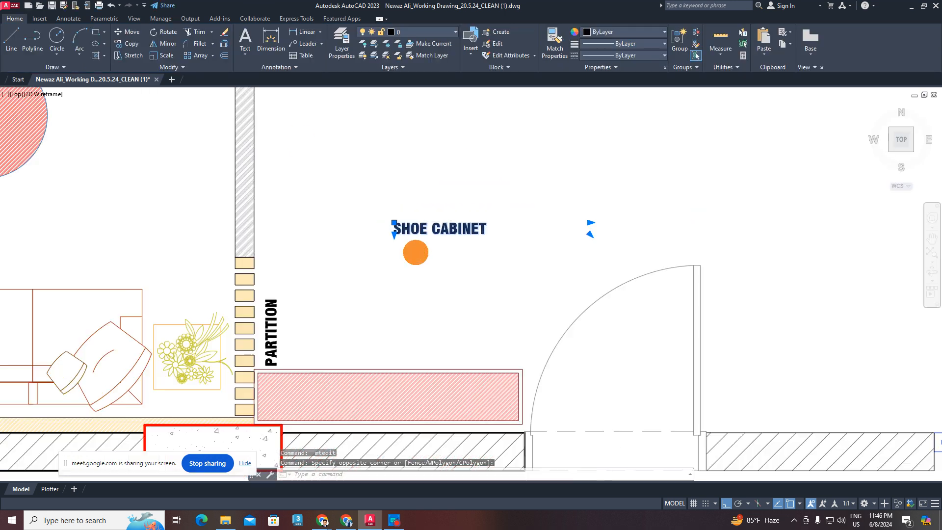
key(Escape)
click(424, 338)
key(Escape)
- Move the SHOE CABINET label down into the empty cabinet outline beside the entrance door
click(484, 221)
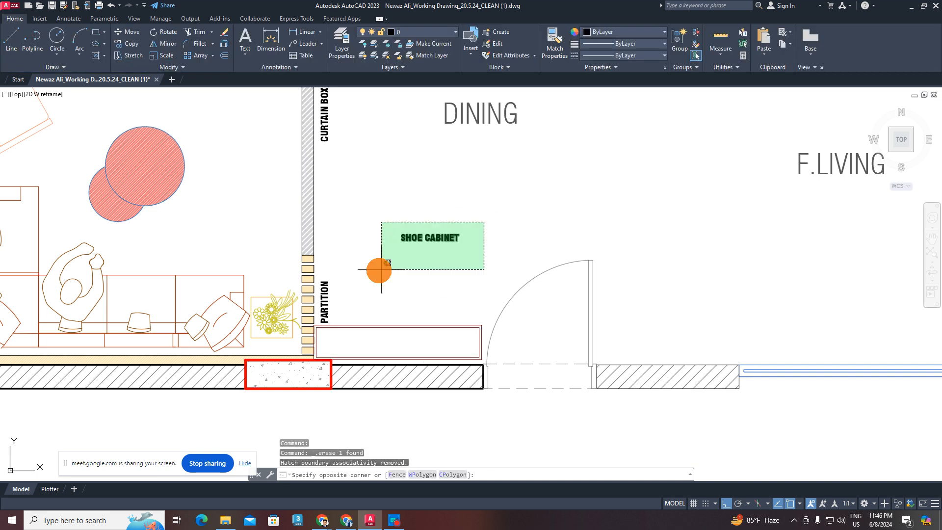
click(378, 270)
text(m)
key(Return)
click(434, 244)
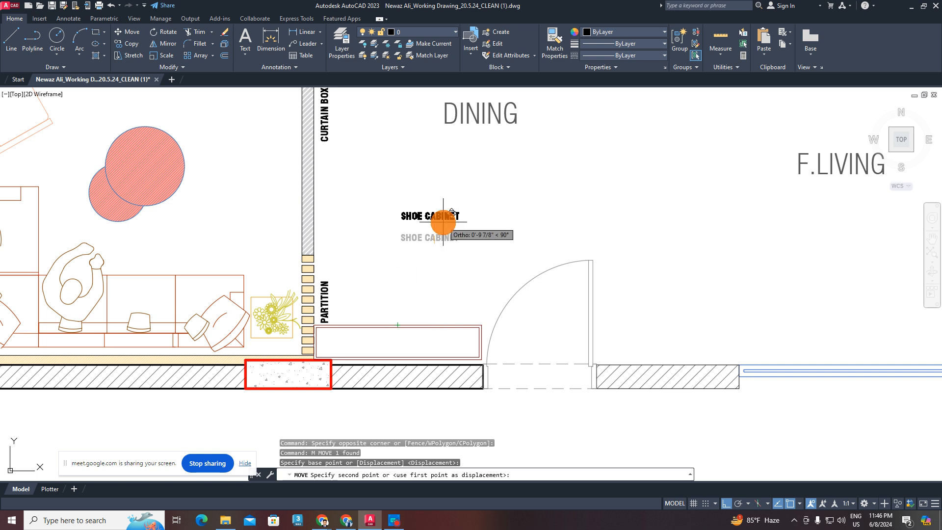
scroll(394, 349, up, 2)
click(421, 345)
key(Escape)
- Shift the SHOE CABINET label sideways so that it sits in the middle of the cabinet
click(438, 343)
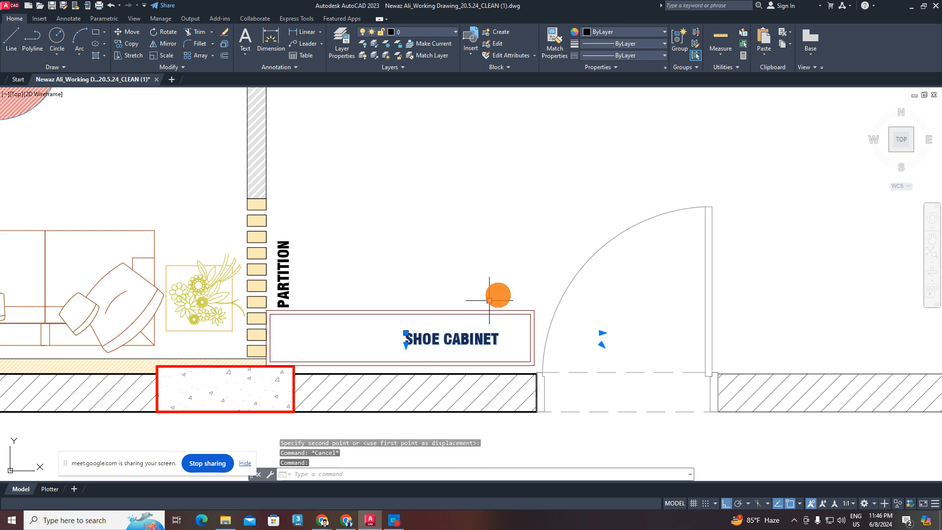
key(Return)
click(530, 211)
click(486, 211)
key(Escape)
middle_drag(401, 286, 406, 295)
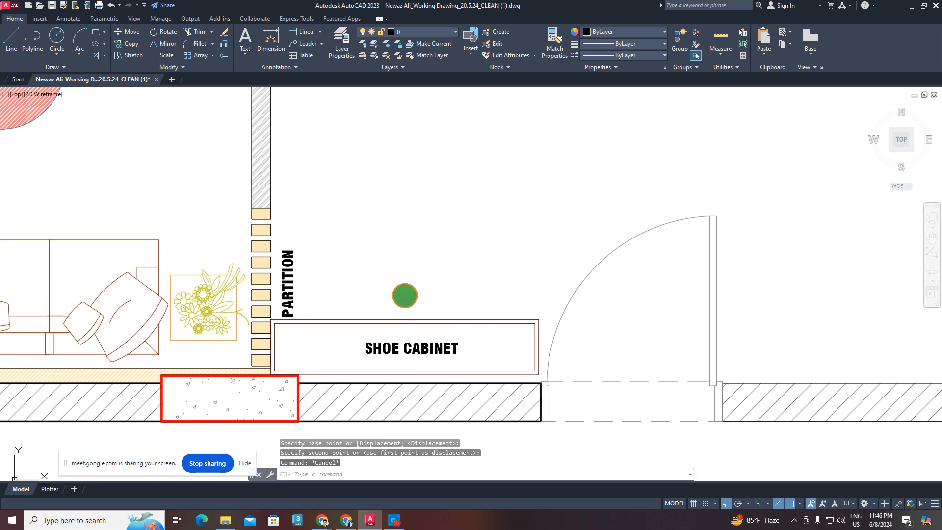
- Hatch the inside of the shoe cabinet around its label
key(Escape)
text(H)
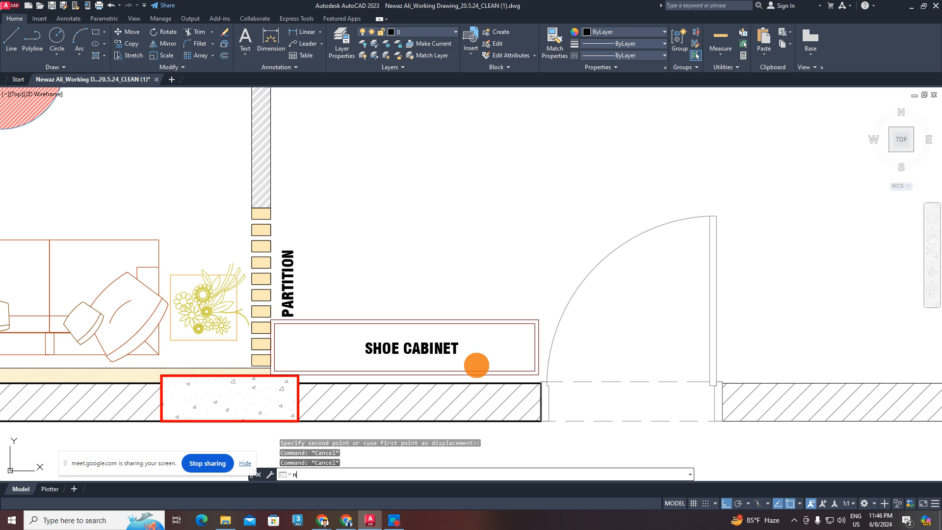
key(Return)
click(478, 345)
key(Escape)
key(Escape)
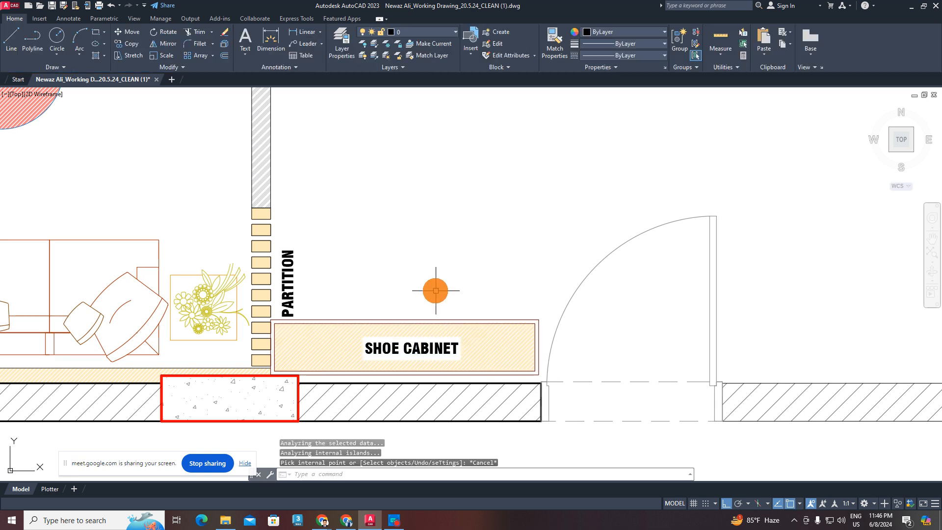
- Match the TV cabinet's hatch properties onto the shoe cabinet's hatch and save the drawing
scroll(436, 309, down, 3)
scroll(422, 380, up, 4)
scroll(419, 348, down, 5)
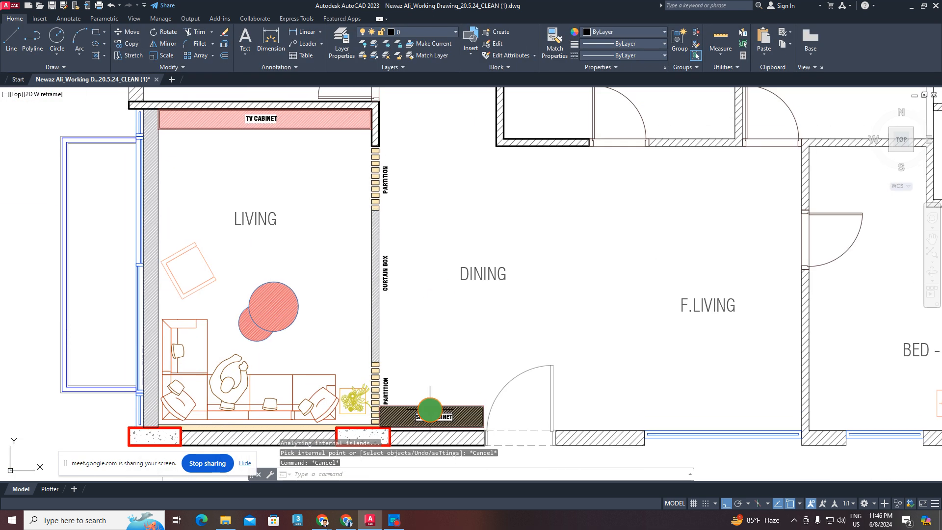
text(MA)
key(Return)
scroll(319, 139, up, 5)
click(327, 116)
scroll(325, 129, down, 3)
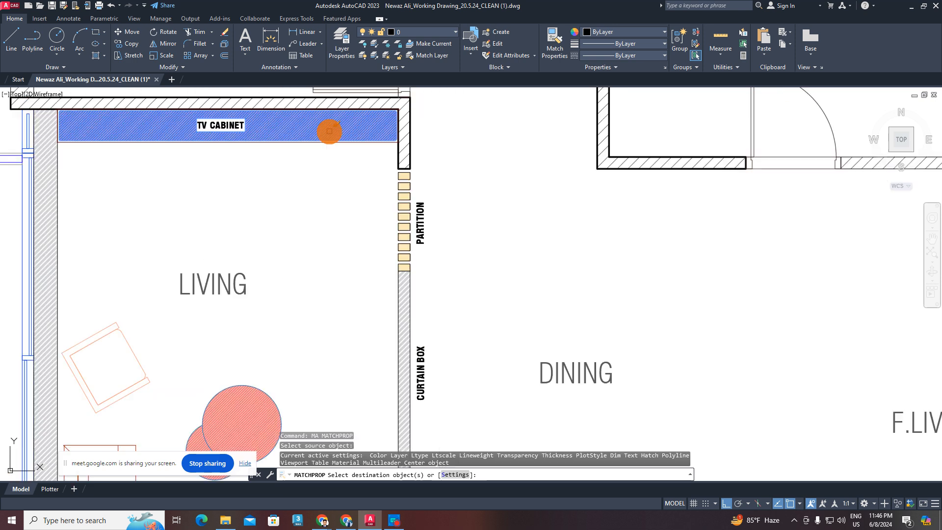
key(Escape)
scroll(424, 422, up, 2)
middle_drag(425, 422, 456, 332)
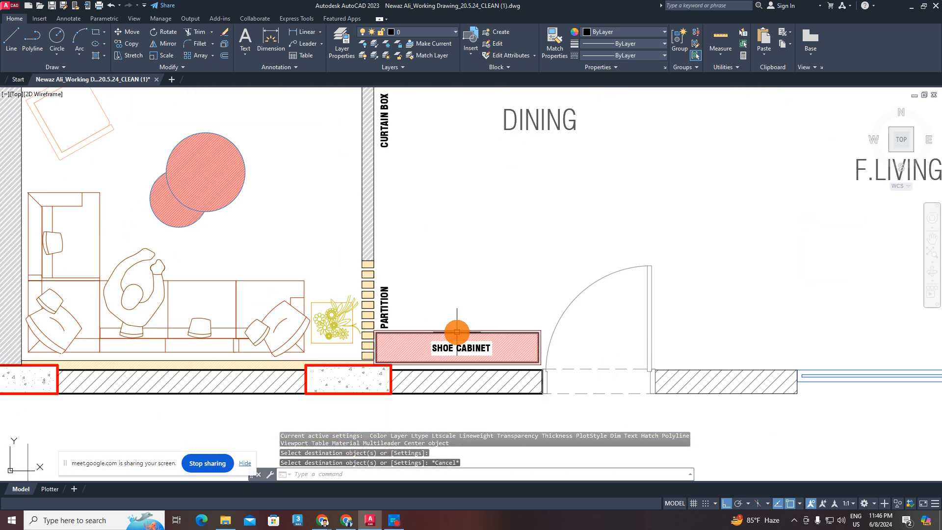
key(ctrl+s)
- Measure the shoe cabinet's depth at its door-side end with a linear dimension
scroll(457, 332, down, 4)
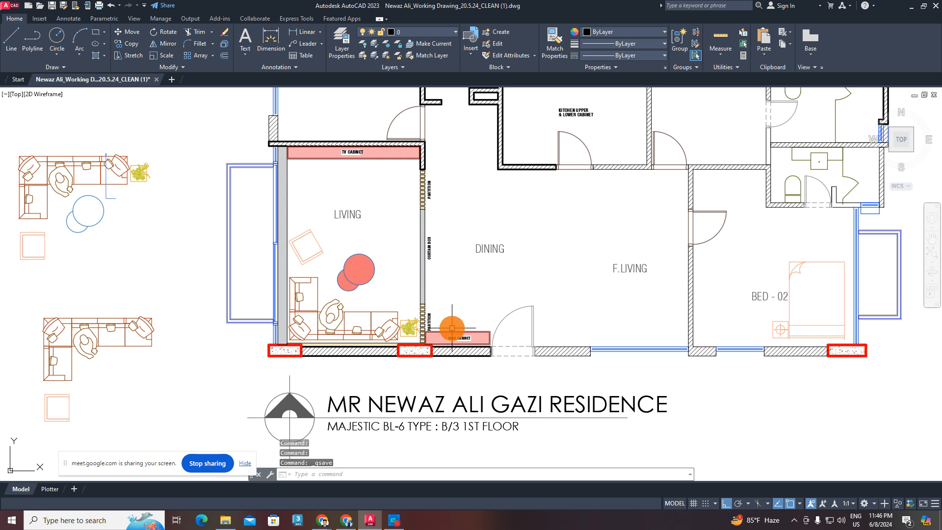
click(308, 33)
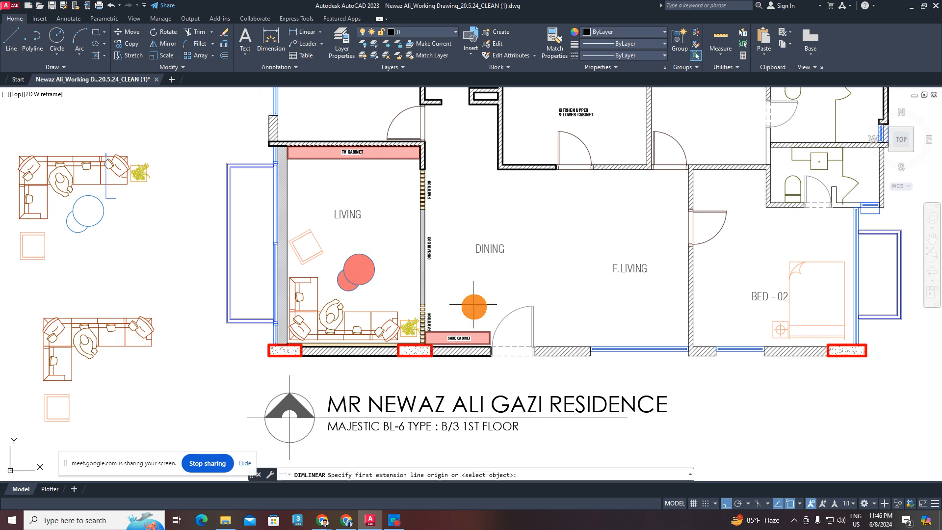
scroll(491, 343, up, 5)
click(501, 378)
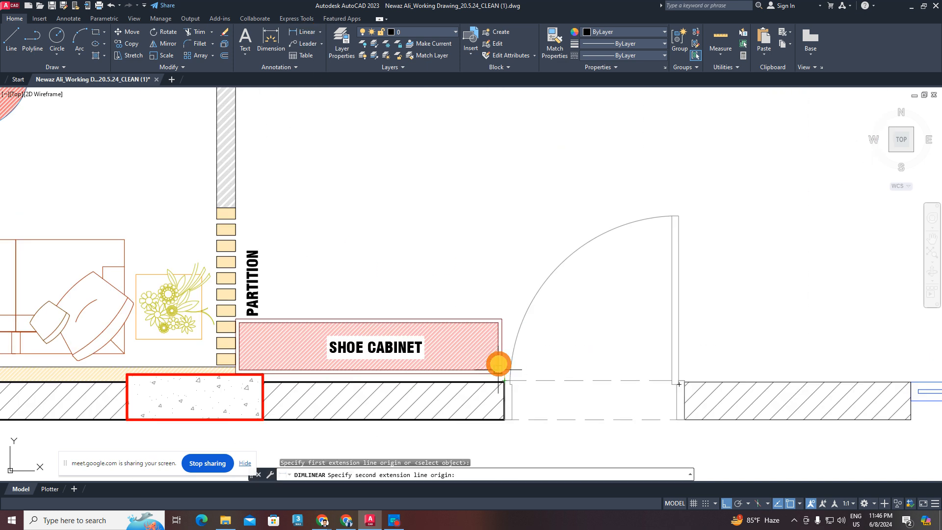
click(501, 319)
scroll(595, 305, down, 6)
key(Escape)
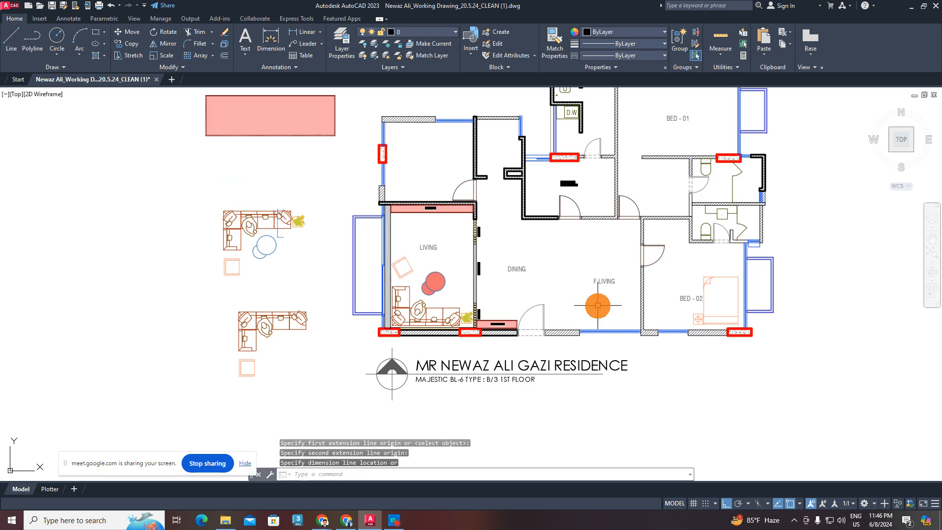
- Examine the shelf arrangement in the Shoe Cabinet With Seater inner elevation below the floor plans
scroll(625, 318, down, 4)
middle_drag(624, 318, 505, 328)
scroll(506, 329, up, 8)
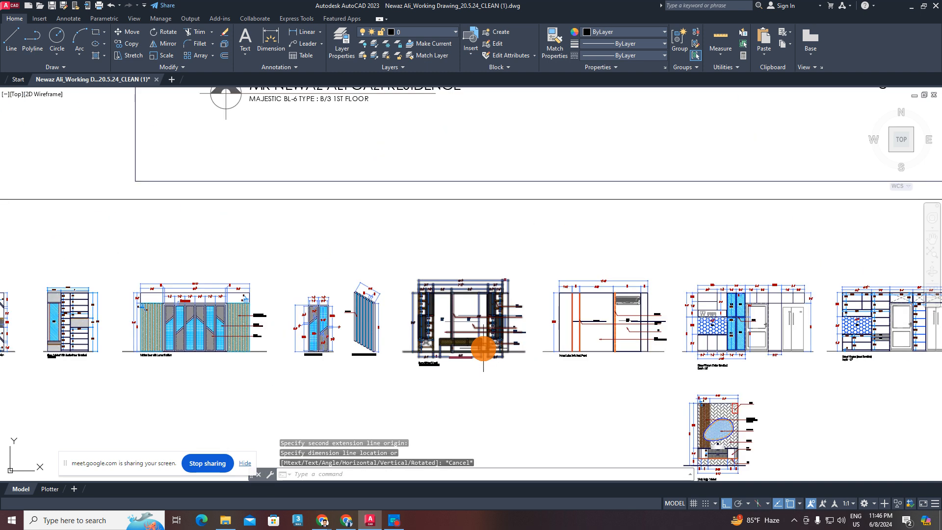
middle_drag(238, 360, 645, 385)
scroll(500, 359, up, 6)
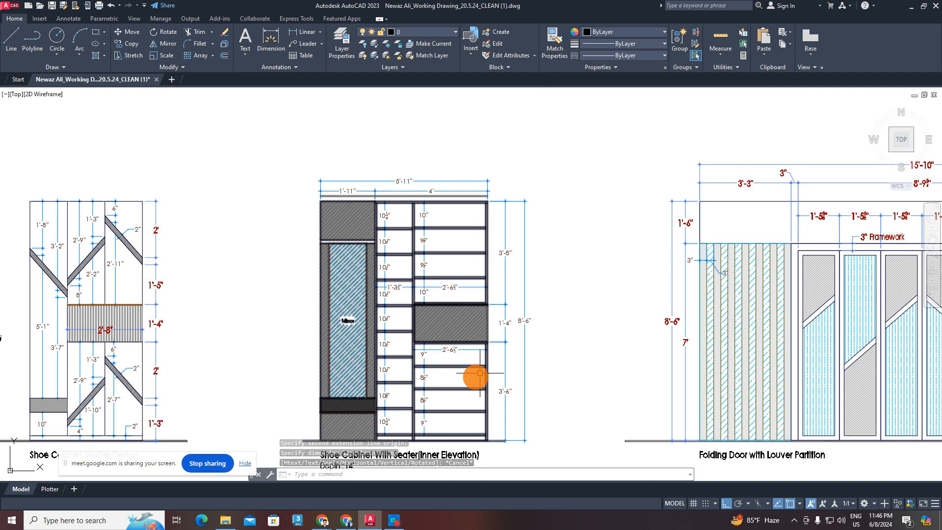
middle_drag(450, 379, 481, 309)
scroll(469, 349, up, 2)
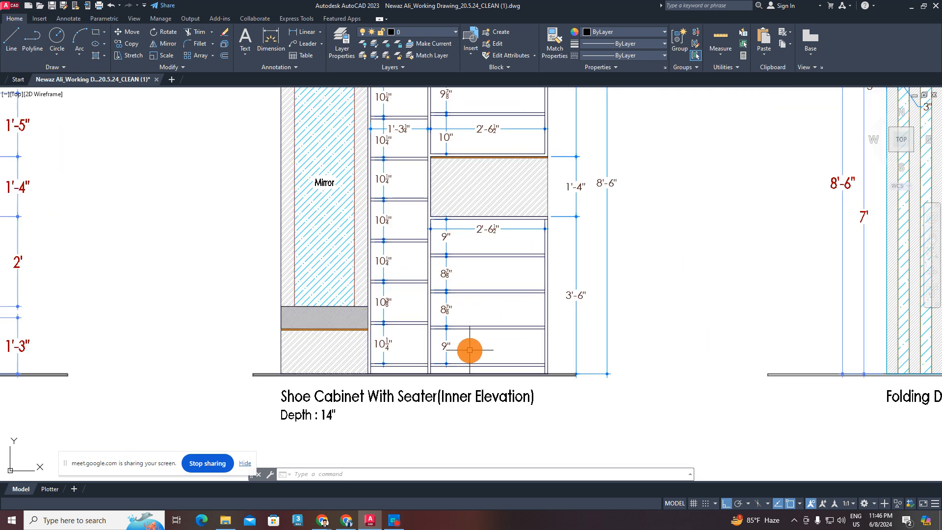
scroll(461, 351, up, 2)
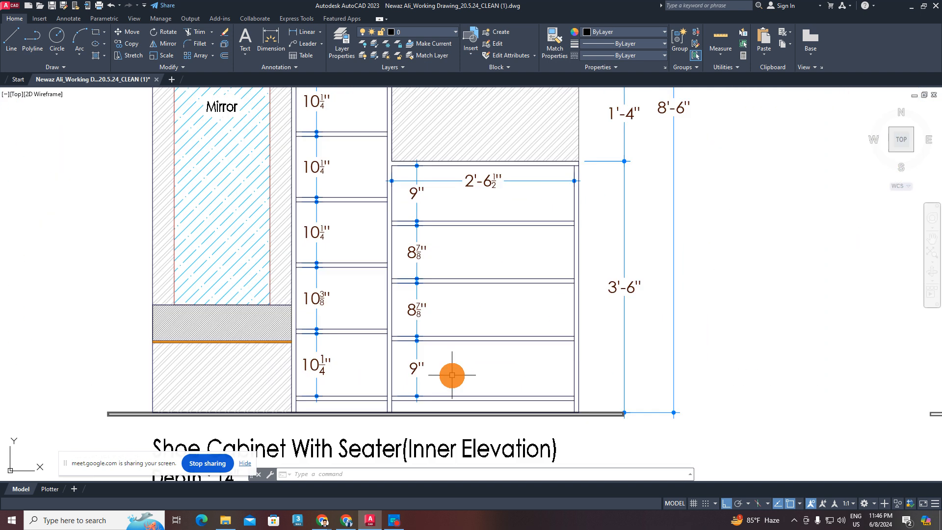
- Add a vertical linear dimension to the clear height of the wide lowest shelf compartment in the shoe cabinet's inner elevation
click(303, 34)
scroll(564, 397, up, 2)
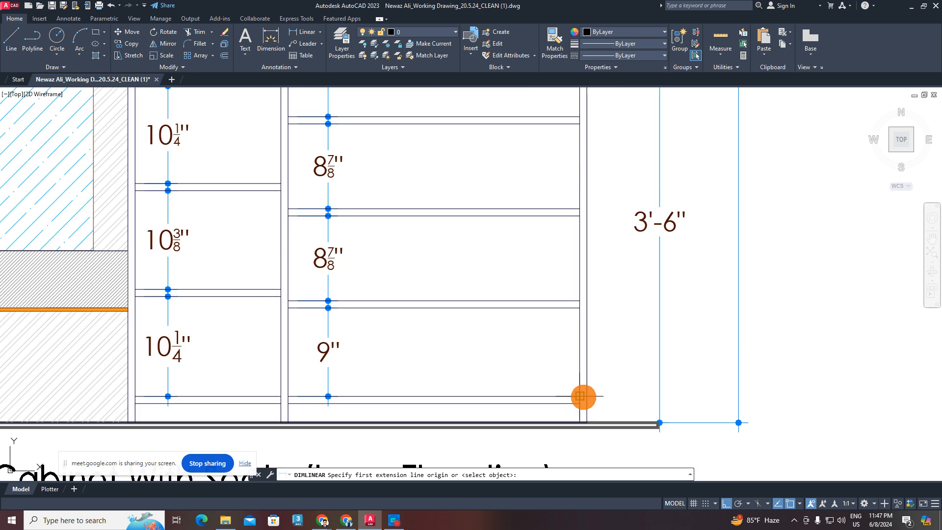
click(583, 396)
click(580, 308)
click(529, 328)
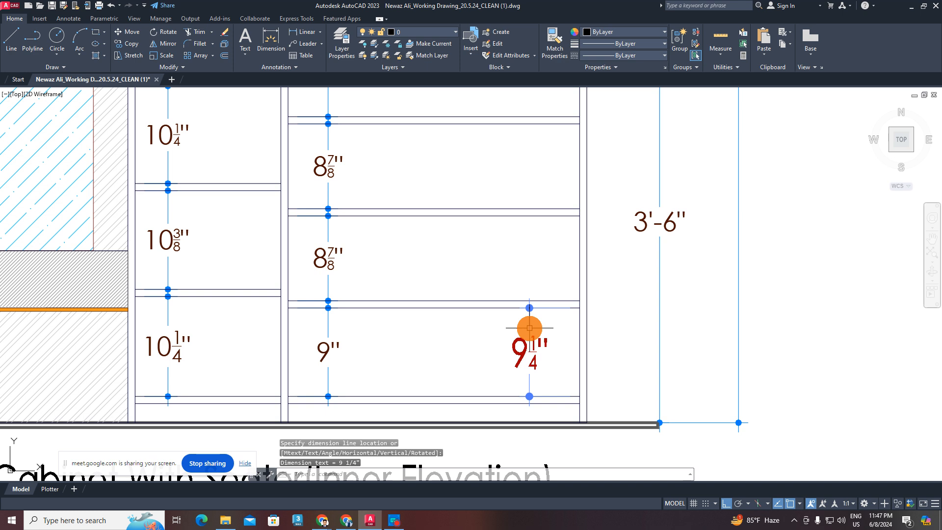
- Examine the shoe cabinet elevations, then the living, dining and shoe cabinet areas of the floor plan being furnished
scroll(534, 331, down, 6)
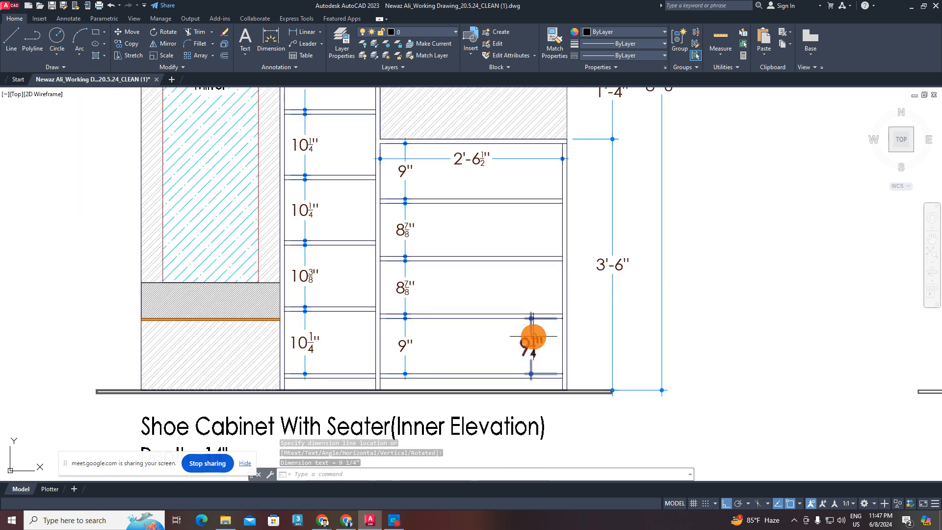
middle_drag(487, 312, 498, 359)
scroll(430, 291, down, 4)
middle_drag(430, 290, 809, 306)
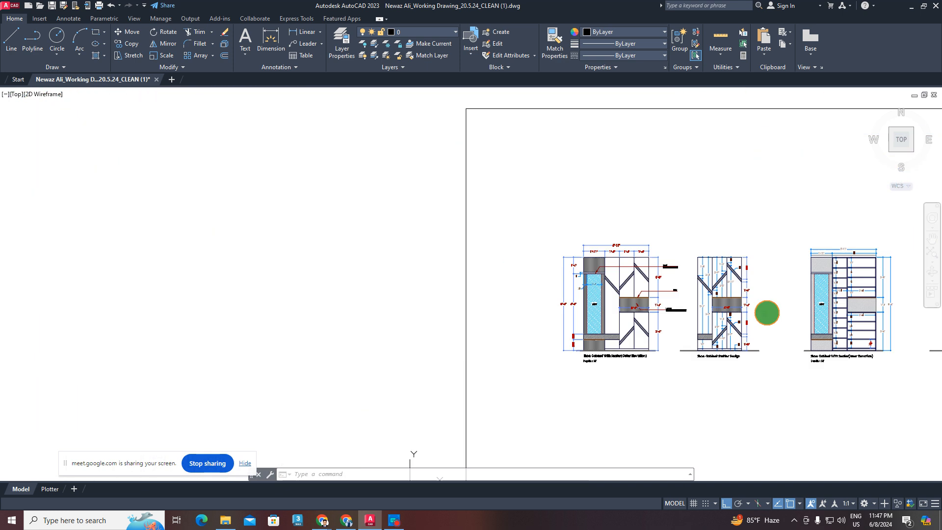
scroll(472, 290, down, 4)
middle_drag(416, 293, 584, 304)
scroll(542, 403, up, 6)
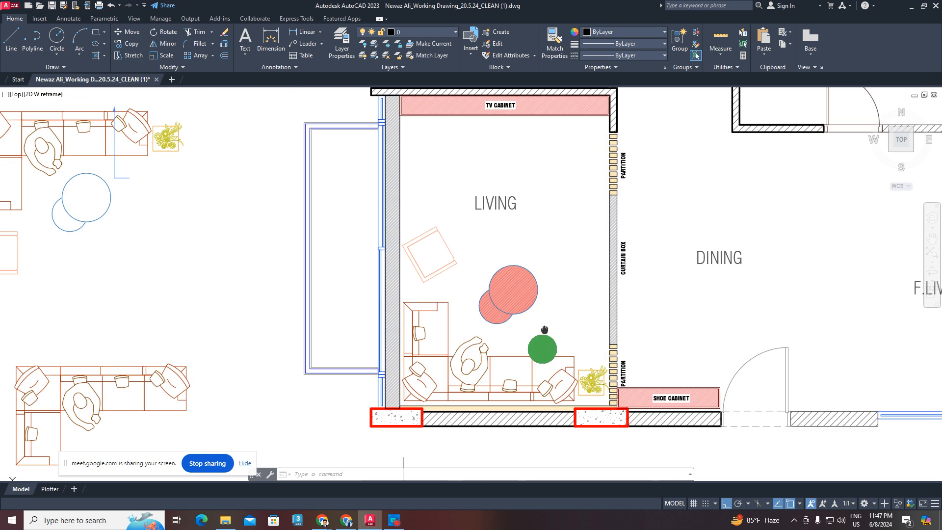
scroll(492, 338, down, 4)
middle_drag(603, 390, 511, 389)
scroll(504, 390, up, 4)
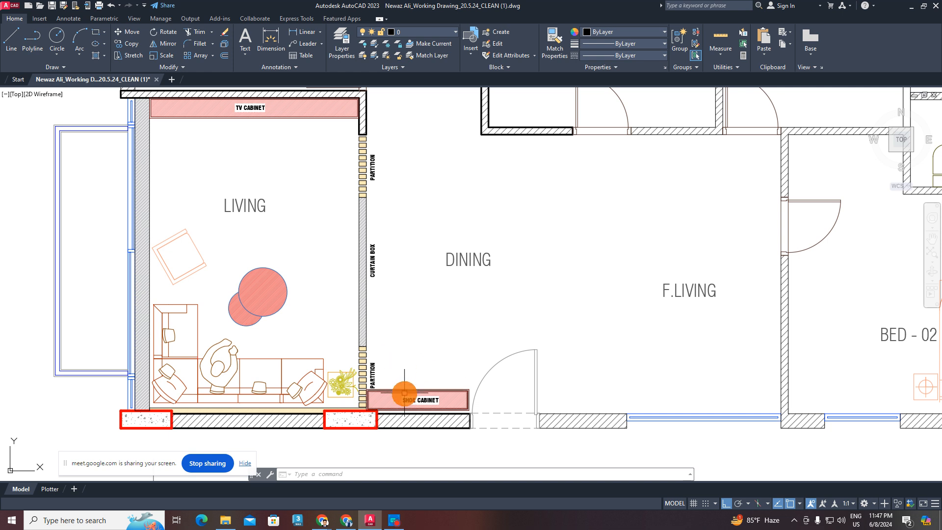
scroll(400, 391, up, 2)
scroll(414, 362, down, 6)
scroll(415, 314, up, 4)
scroll(420, 317, down, 4)
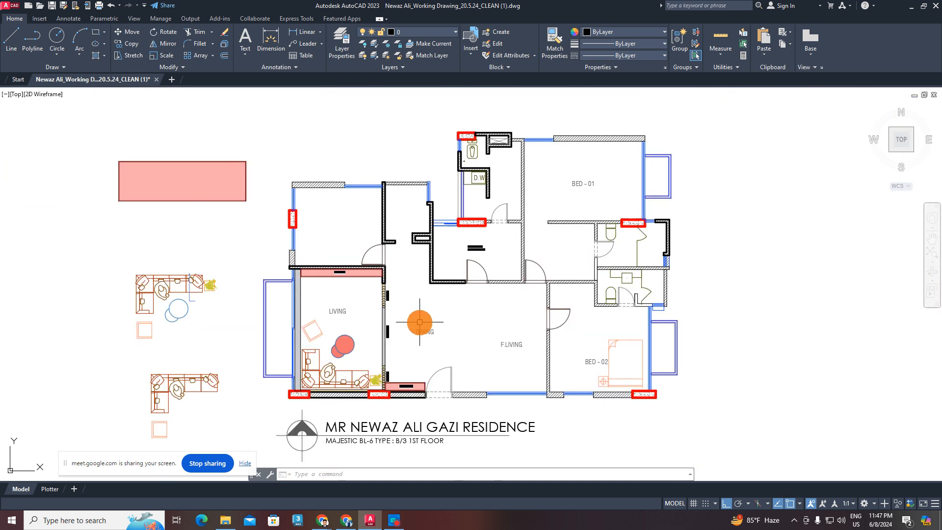
scroll(387, 330, up, 3)
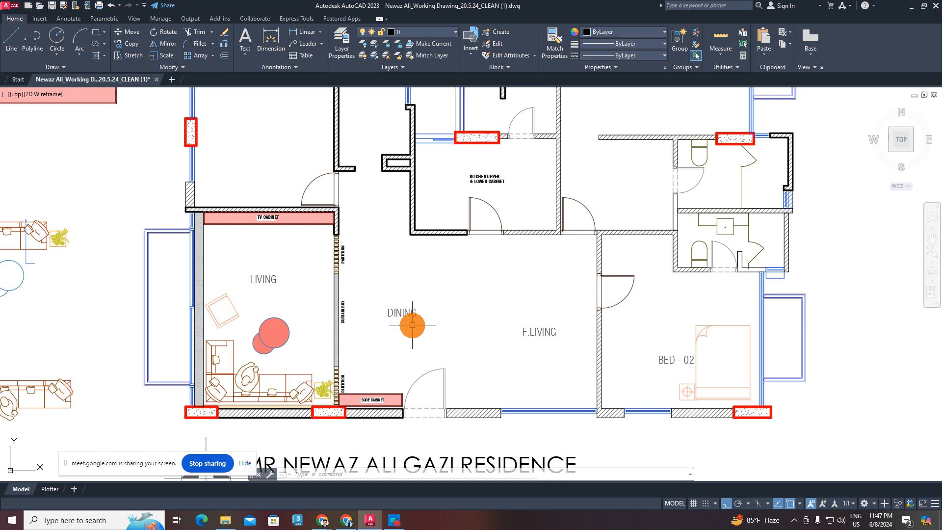
- Copy the six-seat dining table set from the finished furniture plan and paste it into the dining area of the working plan
scroll(411, 325, down, 5)
scroll(452, 252, up, 6)
click(554, 258)
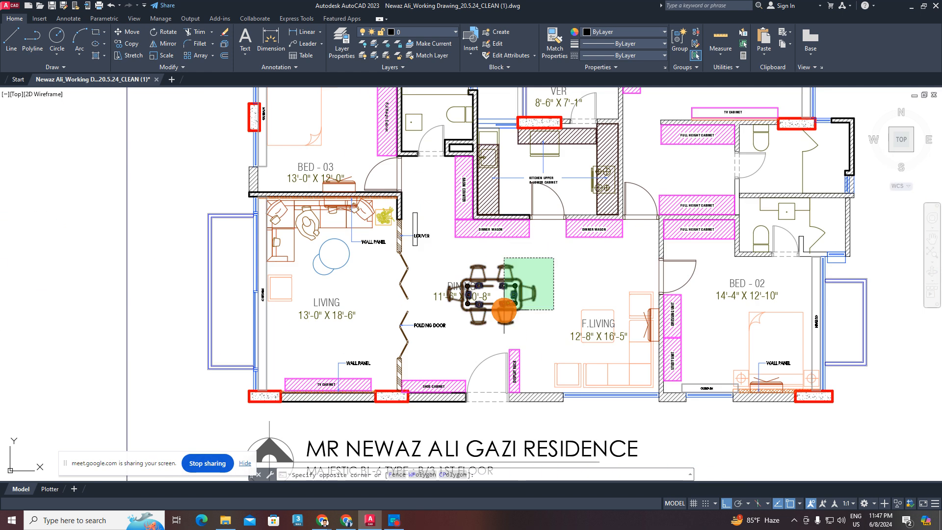
click(504, 310)
key(ctrl+c)
scroll(315, 326, down, 5)
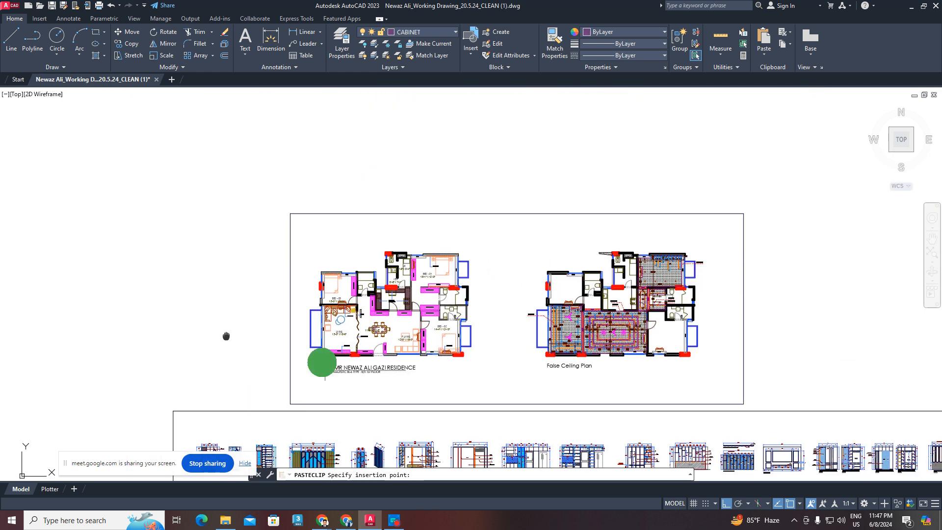
scroll(368, 385, up, 4)
key(ctrl+v)
scroll(328, 398, up, 4)
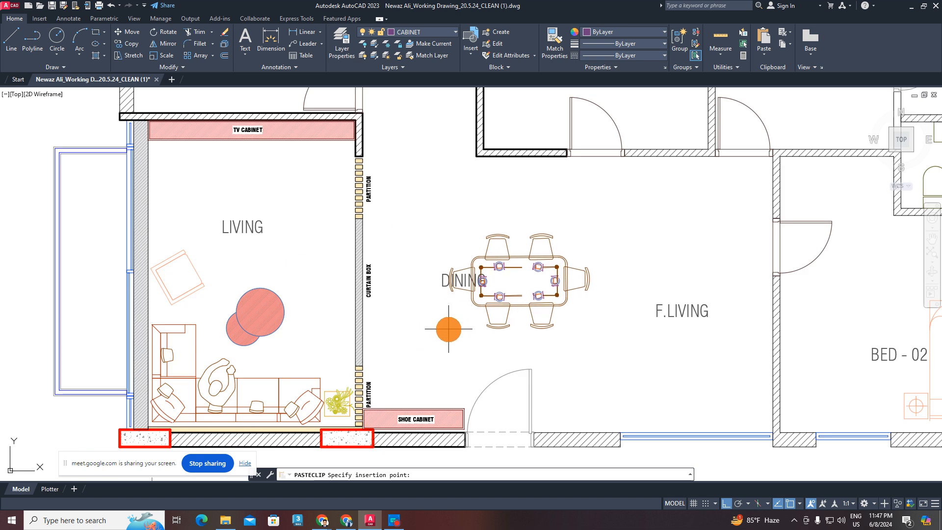
click(445, 276)
- Turn off Ortho and move the DINING label off the table into the free space above the dining set
scroll(444, 274, up, 2)
click(443, 268)
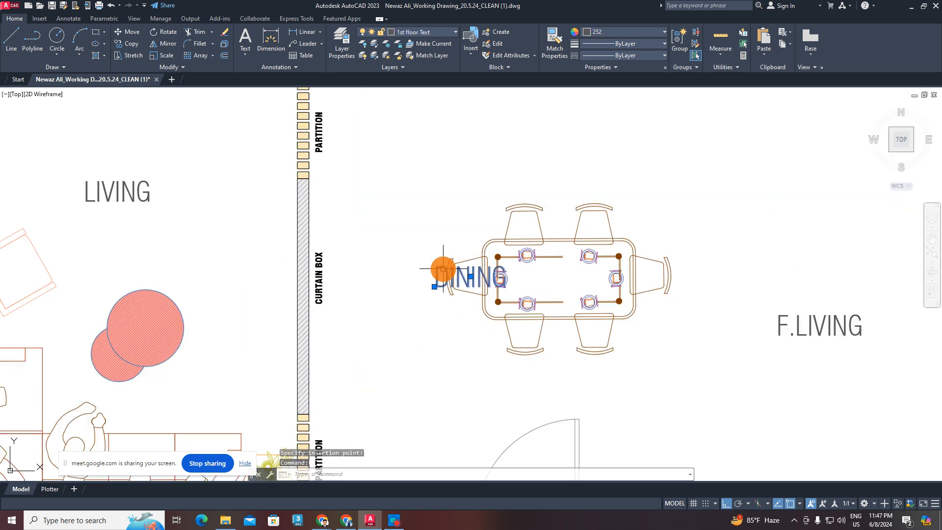
text(m)
key(Return)
click(441, 274)
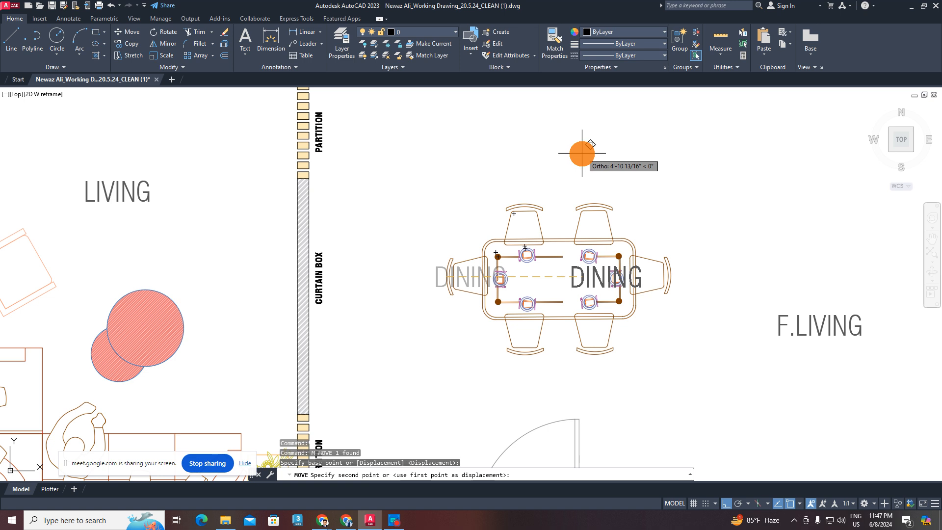
key(F8)
key(Escape)
scroll(553, 217, down, 5)
scroll(517, 282, up, 2)
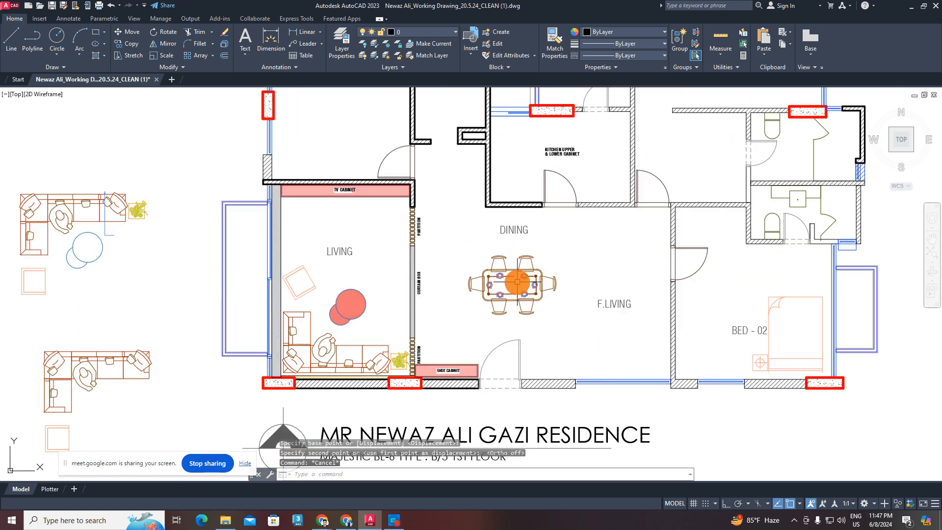
scroll(517, 282, up, 2)
scroll(542, 295, up, 1)
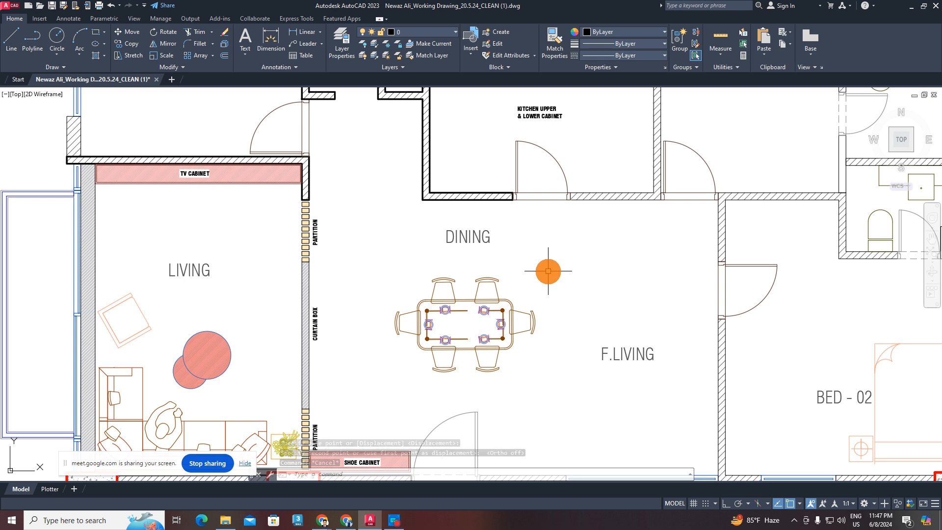
click(553, 271)
click(470, 346)
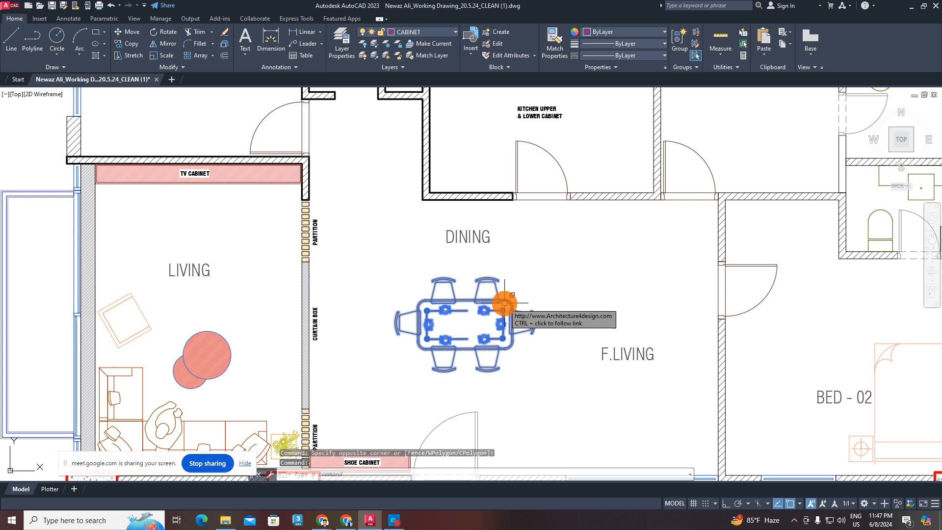
middle_drag(504, 303, 529, 283)
key(Escape)
key(Escape)
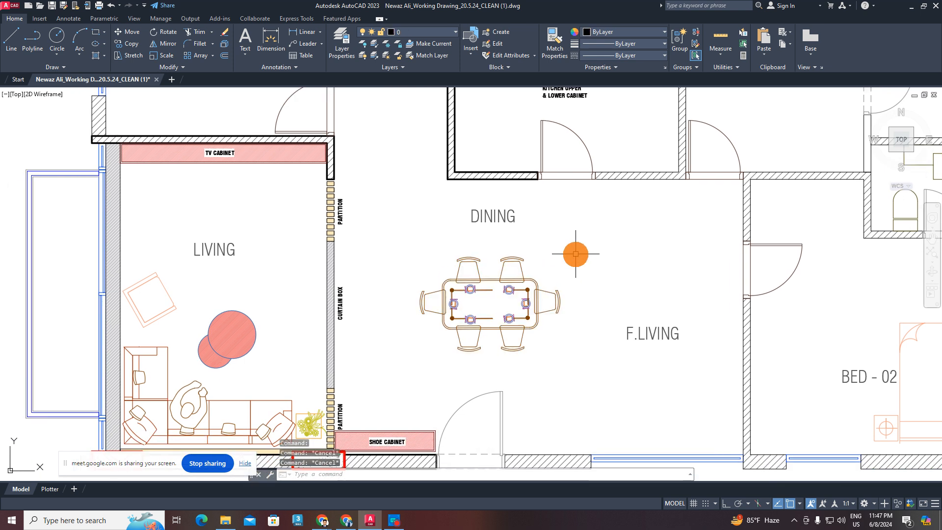
- Explode the pasted six-seat dining table set into separate objects
click(576, 253)
click(450, 343)
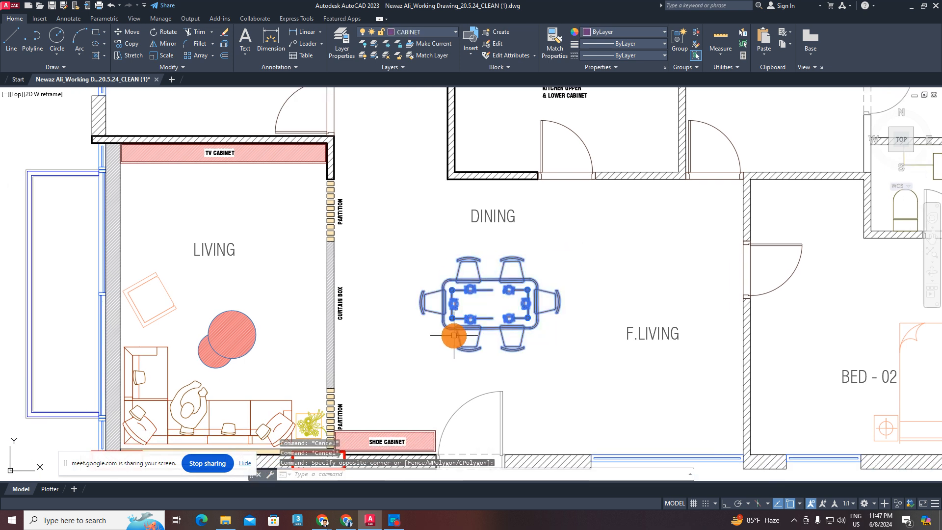
text(x)
key(Return)
key(Escape)
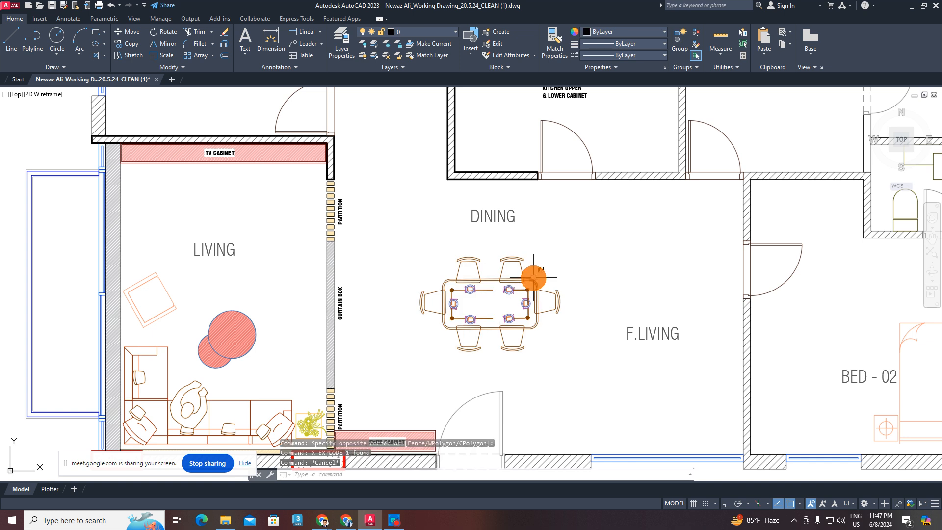
click(575, 241)
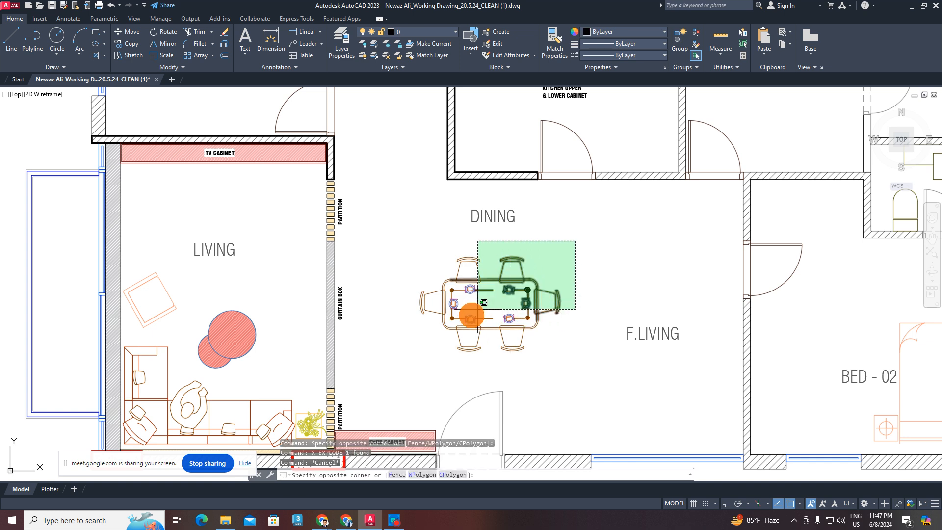
click(425, 357)
key(Escape)
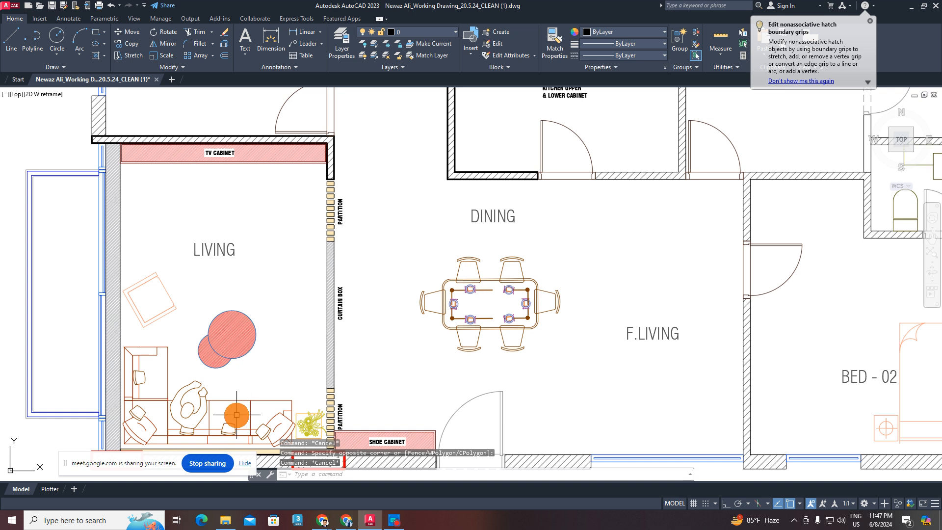
scroll(300, 374, up, 1)
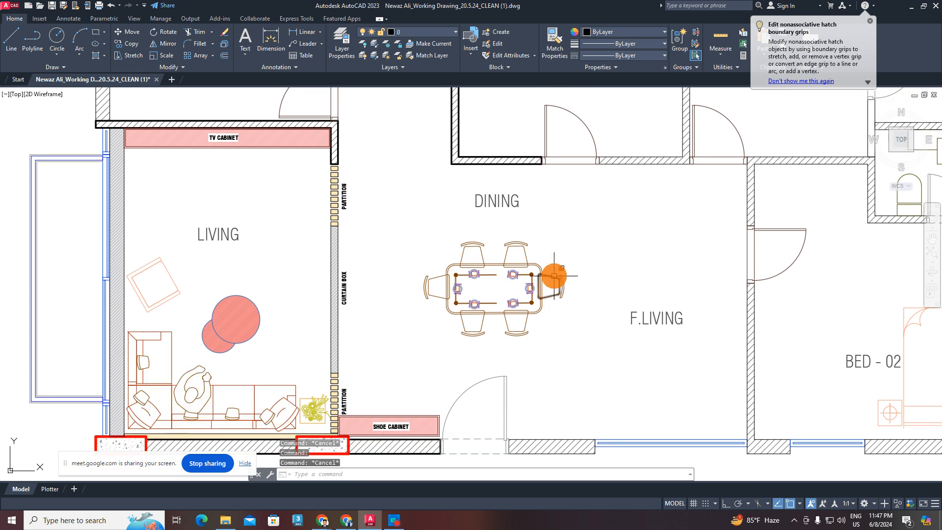
scroll(557, 265, up, 3)
click(613, 213)
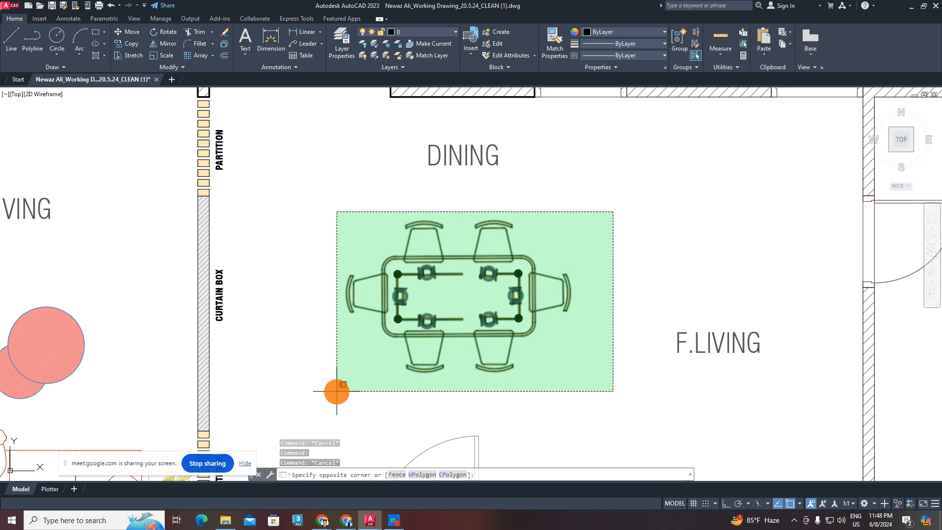
key(Escape)
key(Escape)
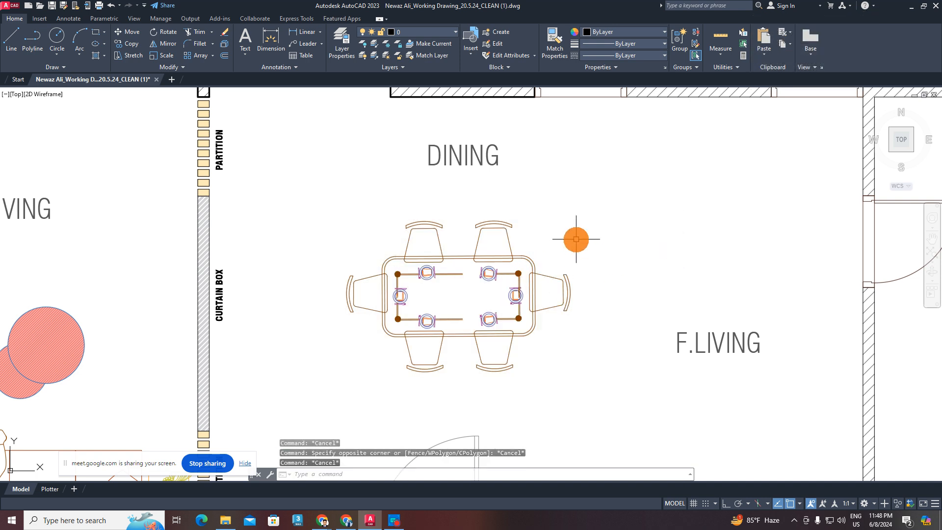
scroll(574, 236, down, 3)
click(611, 224)
click(421, 315)
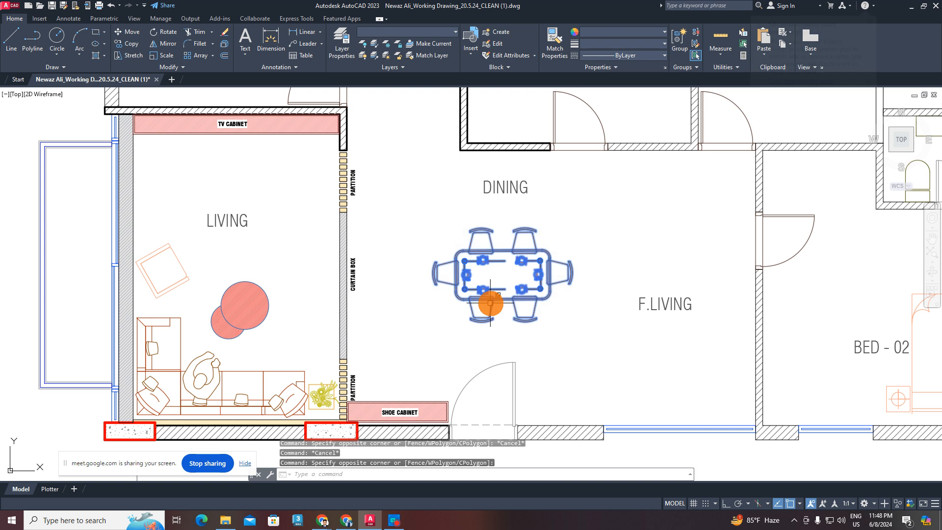
key(Escape)
scroll(539, 255, up, 2)
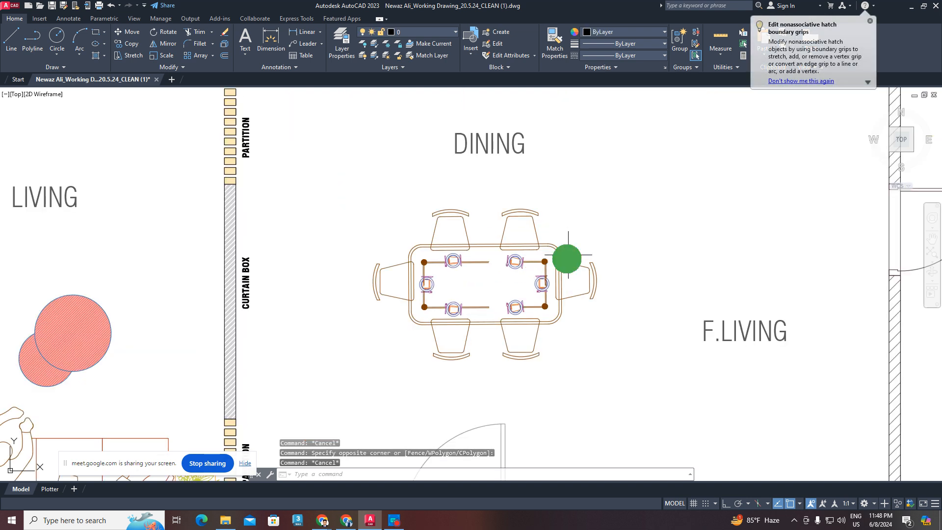
middle_drag(568, 254, 506, 257)
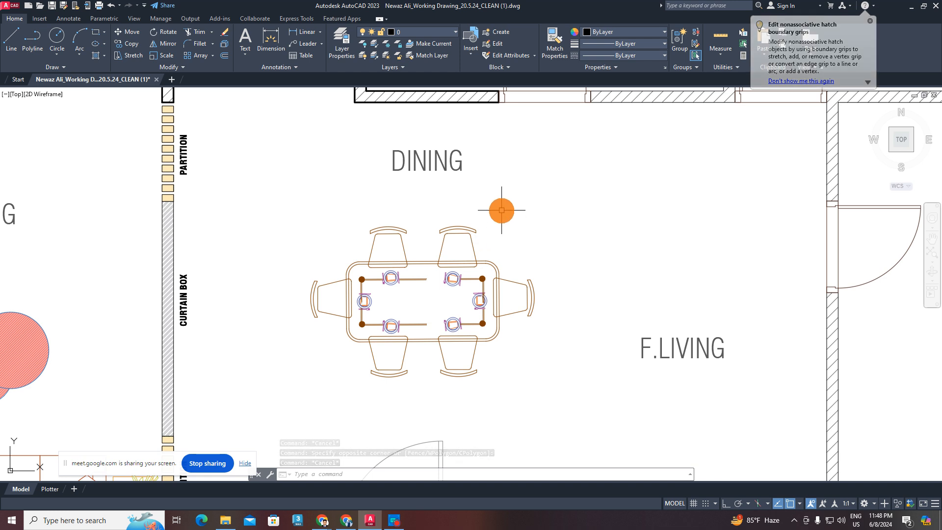
click(586, 200)
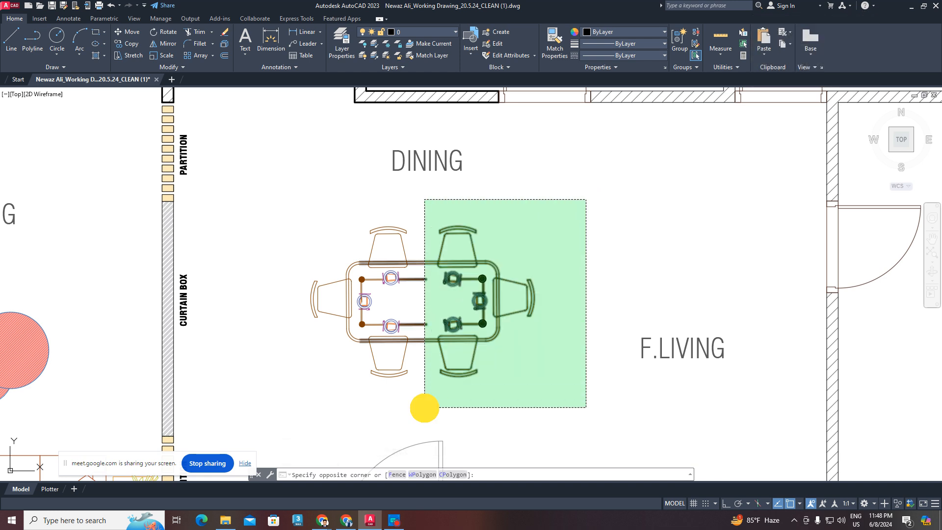
click(424, 407)
middle_drag(543, 248, 491, 261)
key(Escape)
- Stretch the right half of the dining table set horizontally to lengthen the table for an extra chair on each long side
click(531, 214)
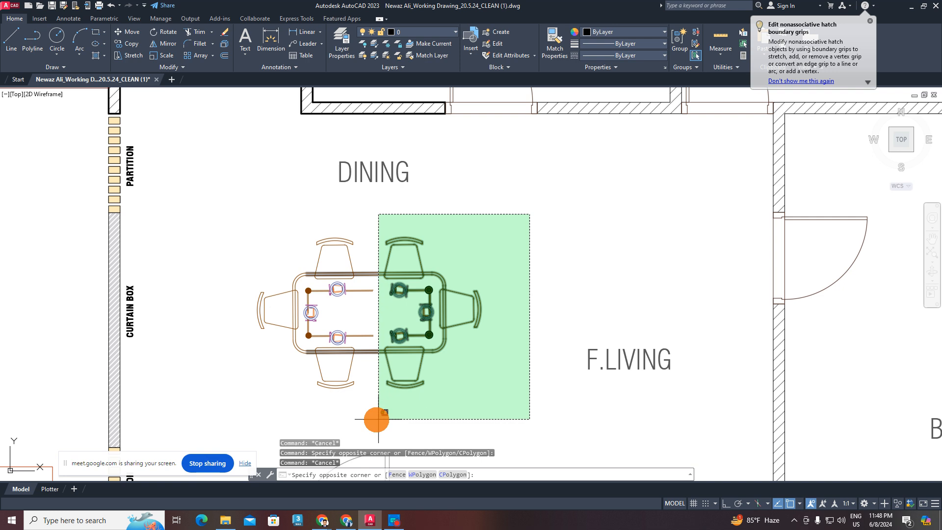
click(376, 419)
text(s)
key(Return)
click(494, 253)
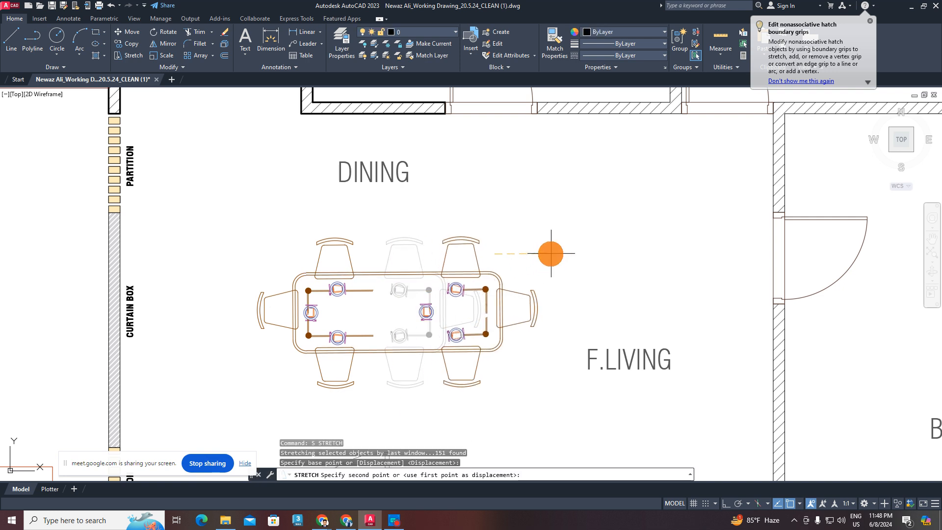
key(Escape)
- Copy the right-hand chairs of both long sides into the middle gaps, making the dining table an eight-seater
click(483, 215)
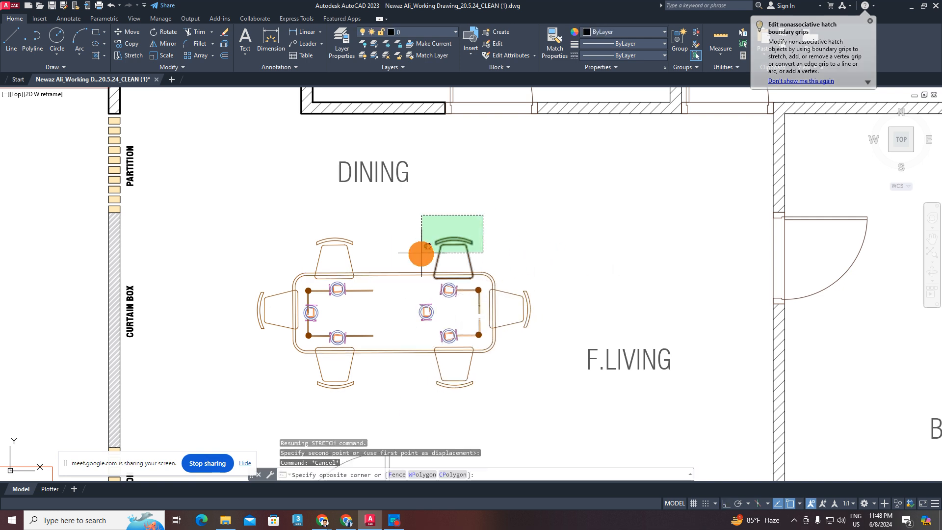
click(421, 252)
click(504, 361)
click(398, 407)
middle_drag(437, 358, 485, 395)
text(co)
key(Return)
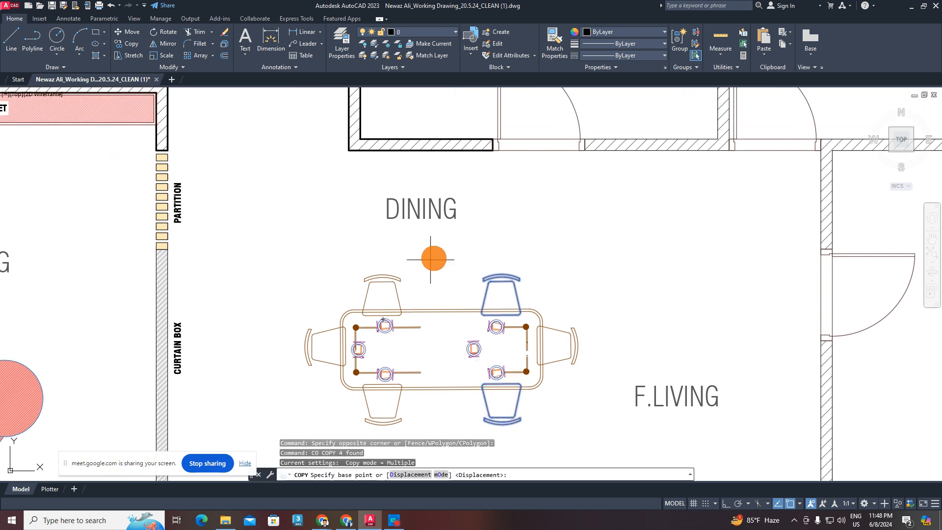
click(443, 251)
key(F8)
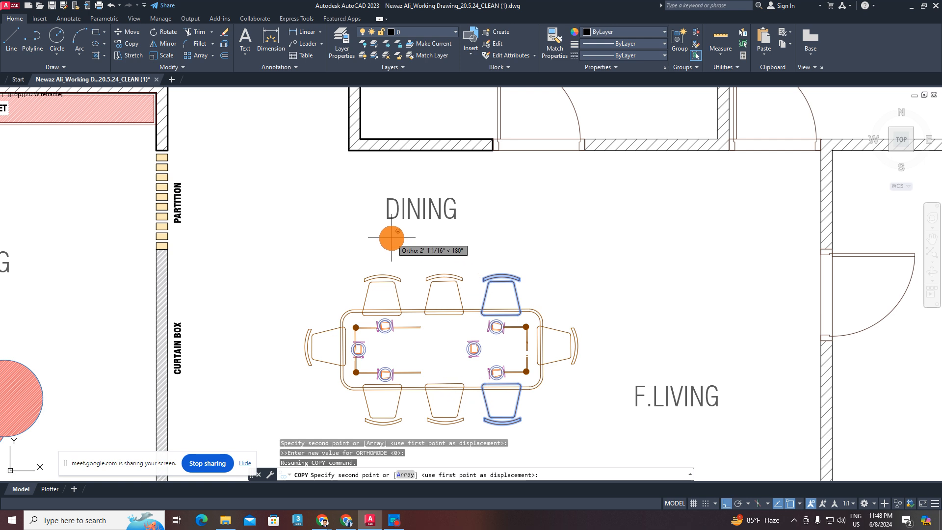
shift+click(391, 238)
key(Escape)
middle_drag(477, 346, 456, 309)
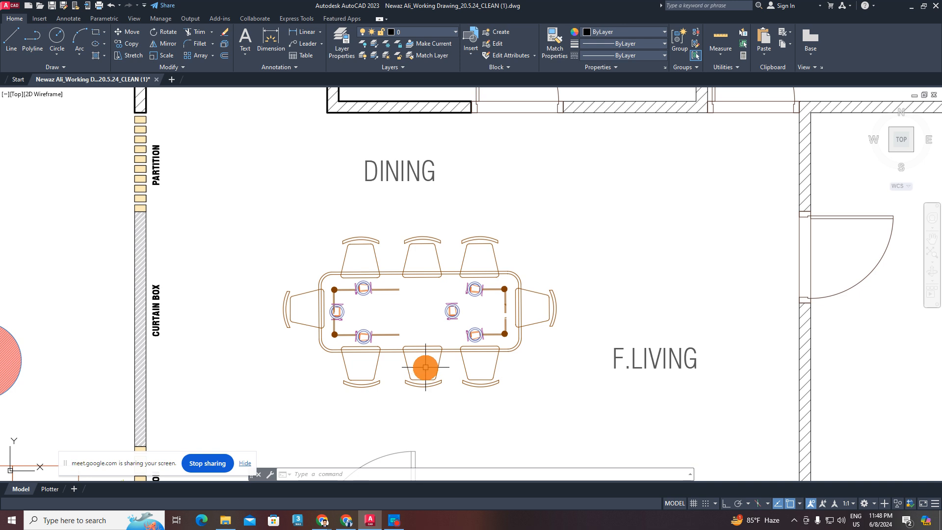
scroll(486, 349, down, 2)
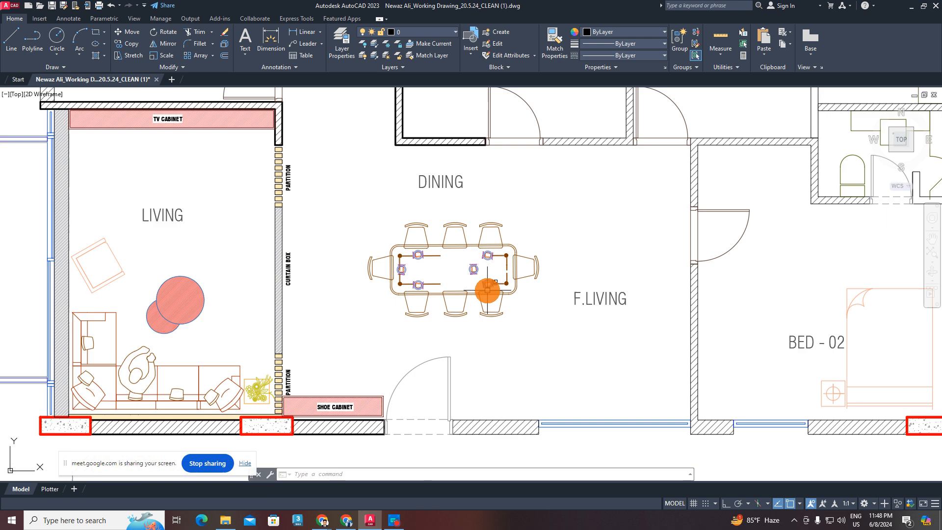
middle_drag(489, 345, 500, 314)
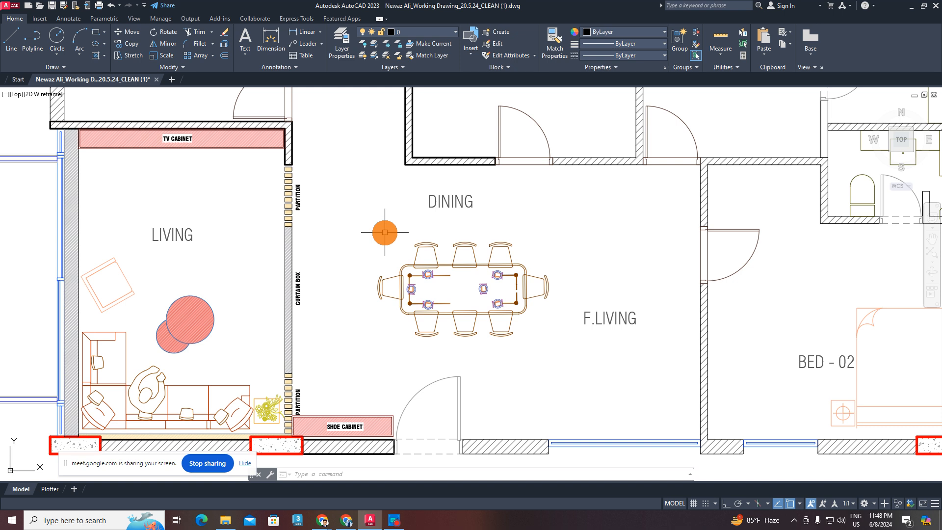
- Switch to Chrome, search Google for "TABLE SIZE" in a new tab and examine the Lamon Luther table size guide image
click(345, 520)
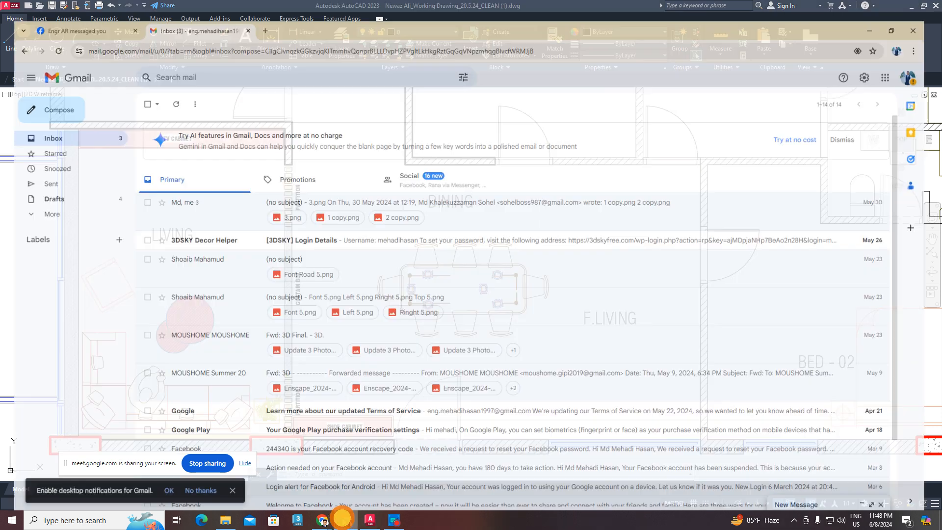
click(259, 10)
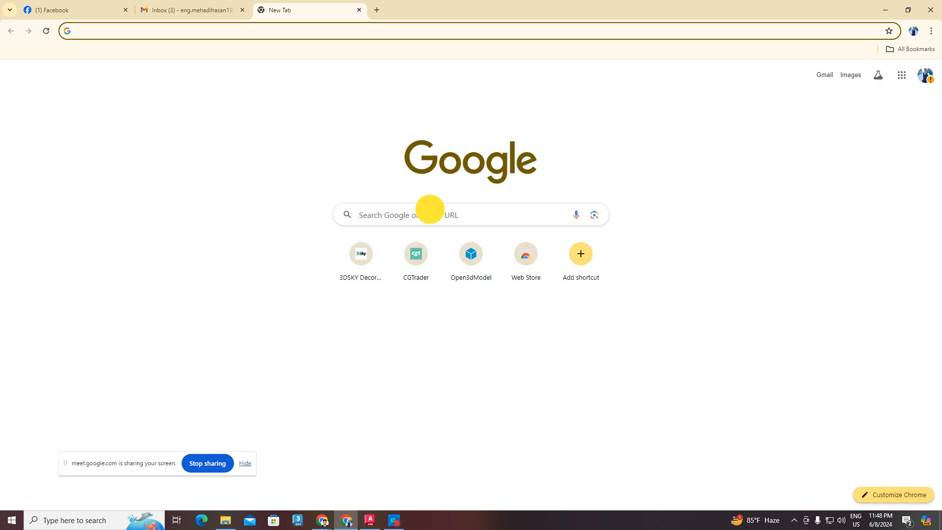
click(429, 209)
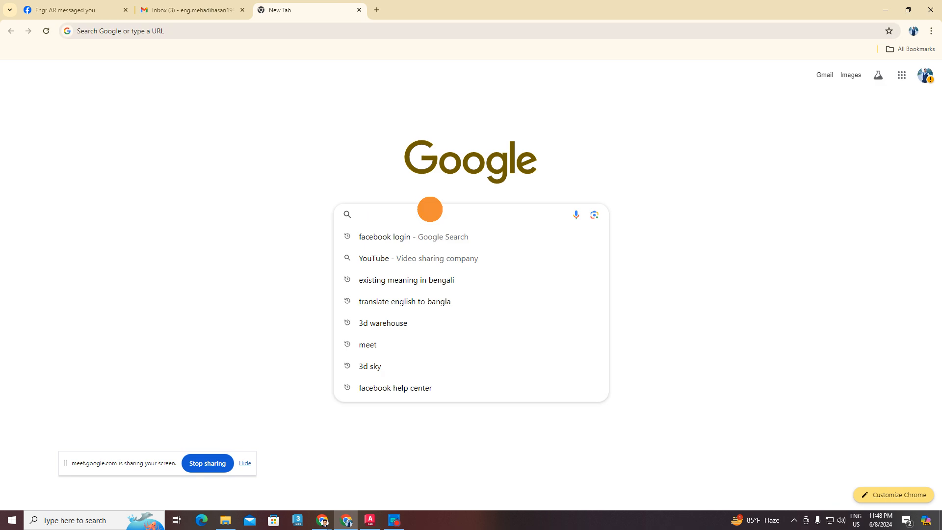
text(TABL)
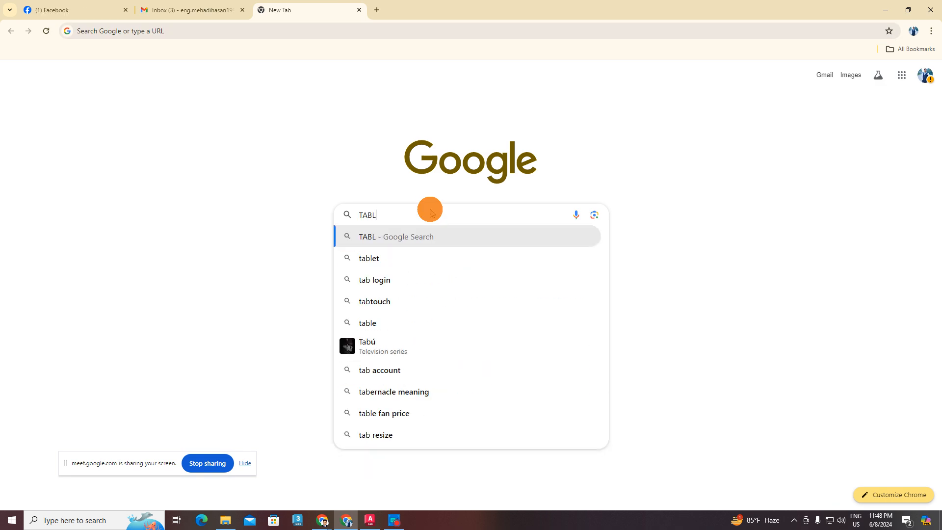
text(E SIZE)
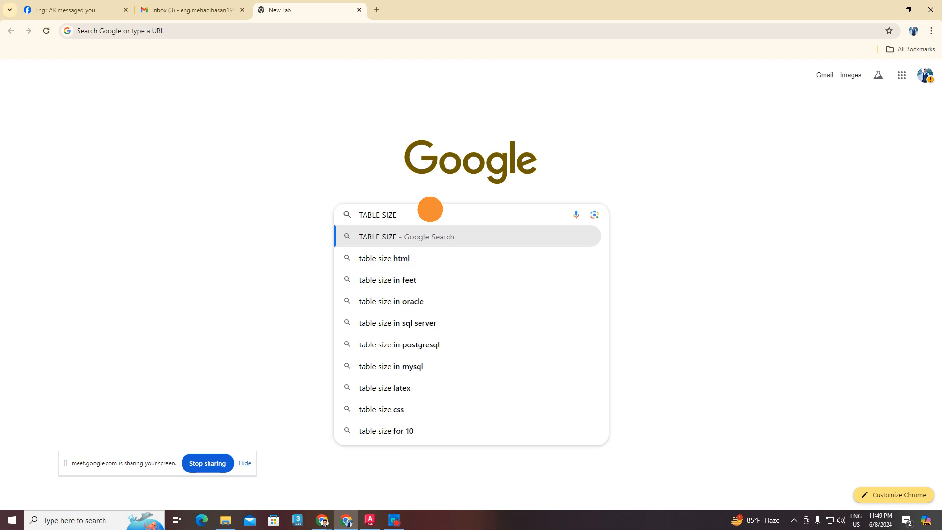
key(Return)
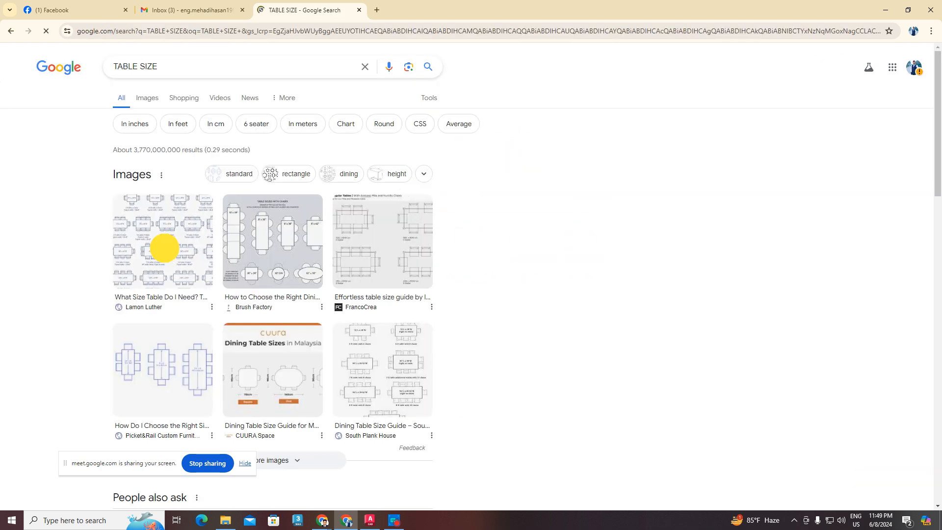
click(164, 248)
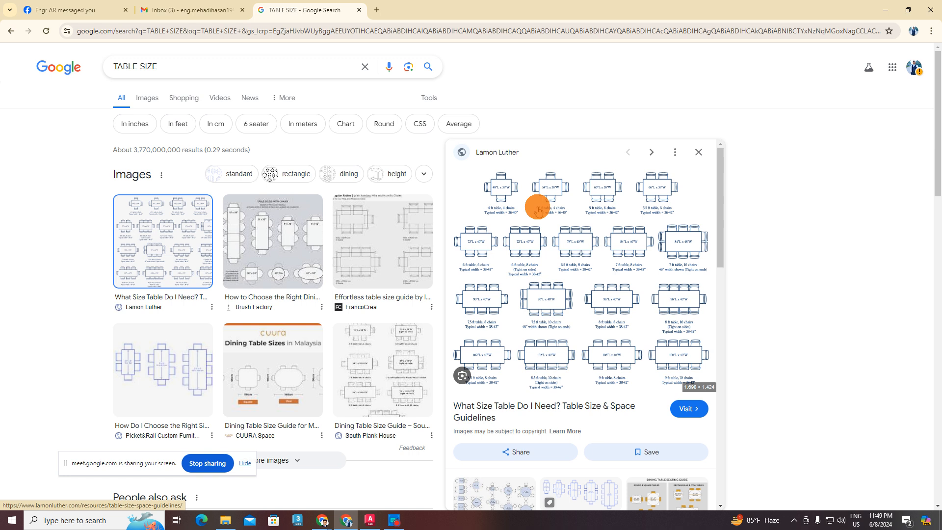
ctrl+scroll(538, 211, up, 3)
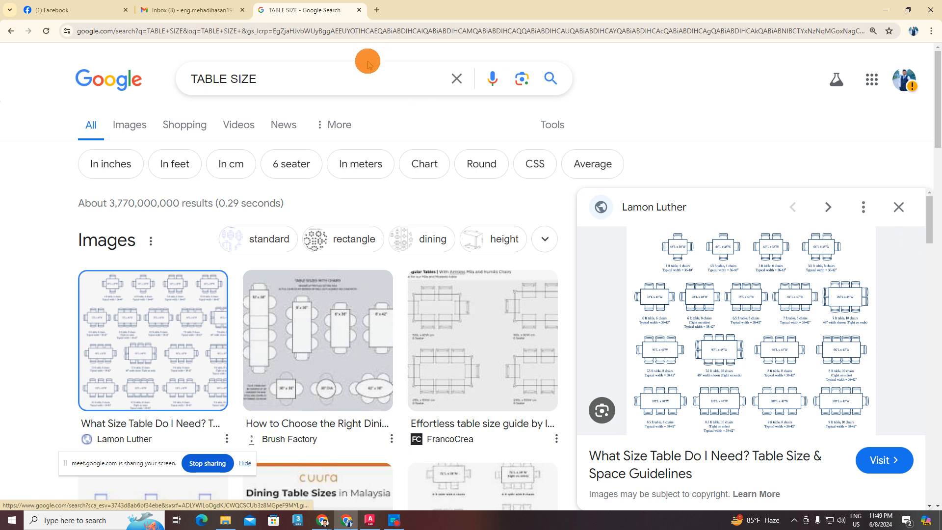
- Return to AutoCAD and move the DINING label from above the set onto the middle of the dining table
click(885, 10)
scroll(446, 261, up, 4)
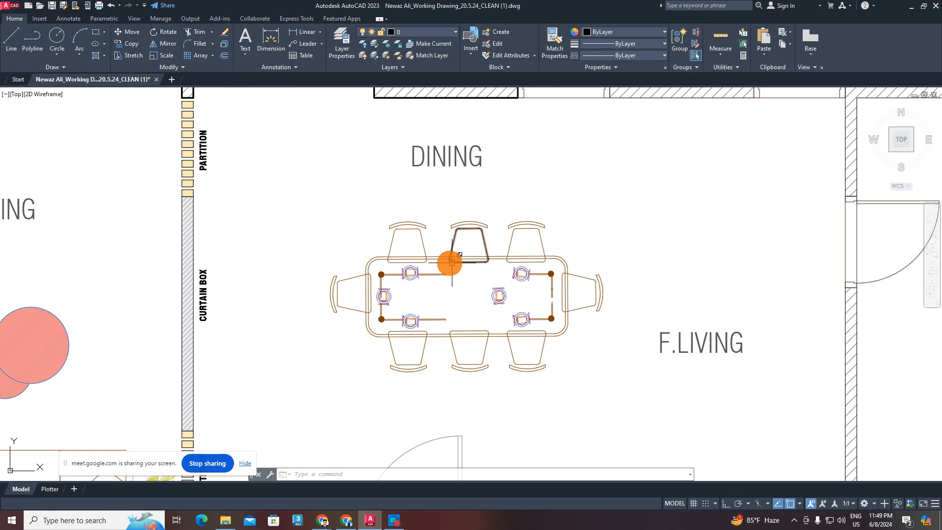
scroll(448, 262, down, 4)
key(Escape)
middle_drag(463, 266, 484, 245)
scroll(479, 244, up, 2)
middle_drag(412, 217, 436, 289)
click(526, 240)
click(480, 263)
middle_drag(571, 262, 563, 269)
text(m)
key(Return)
click(596, 249)
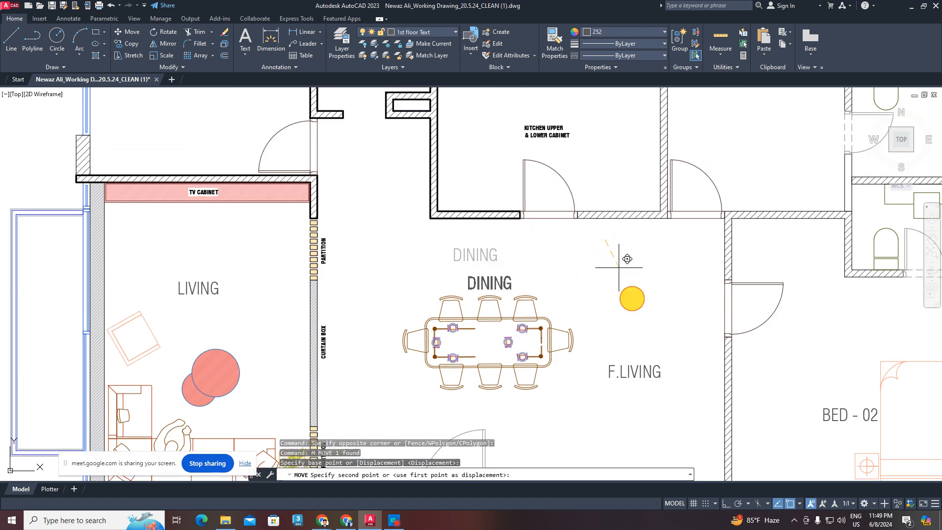
scroll(623, 322, up, 2)
click(611, 330)
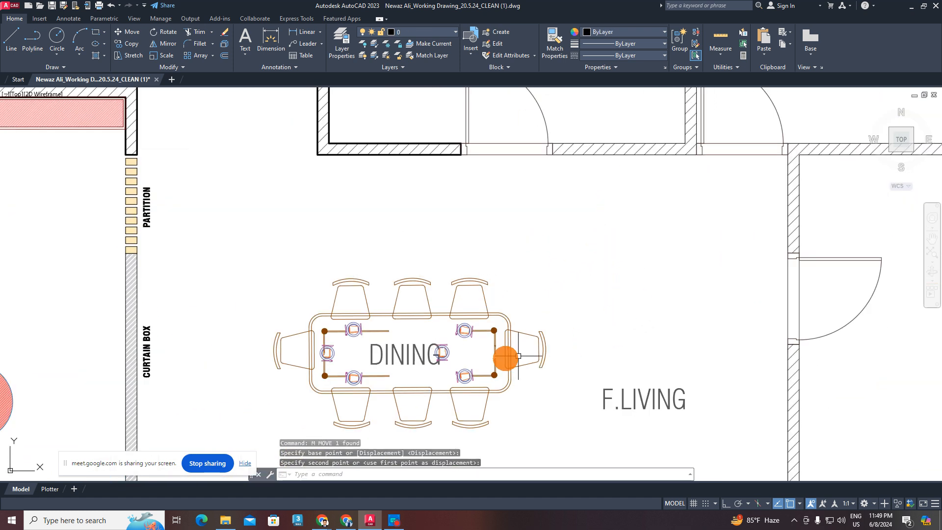
- Delete the place setting that overlaps the end of the DINING label on the table
key(Escape)
scroll(449, 348, up, 3)
click(454, 335)
click(443, 388)
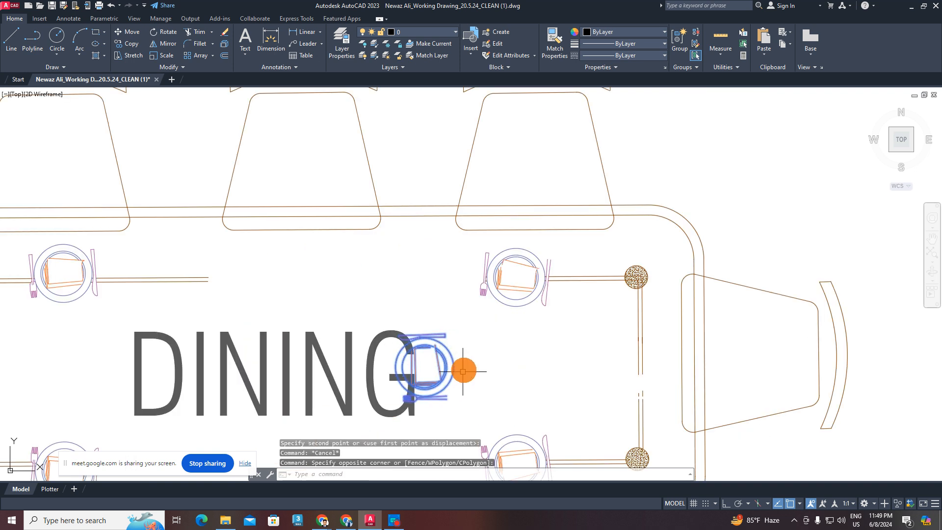
key(Delete)
scroll(462, 372, down, 5)
mouse_move(496, 267)
middle_down()
mouse_move(478, 300)
mouse_move(389, 317)
mouse_move(368, 368)
middle_up()
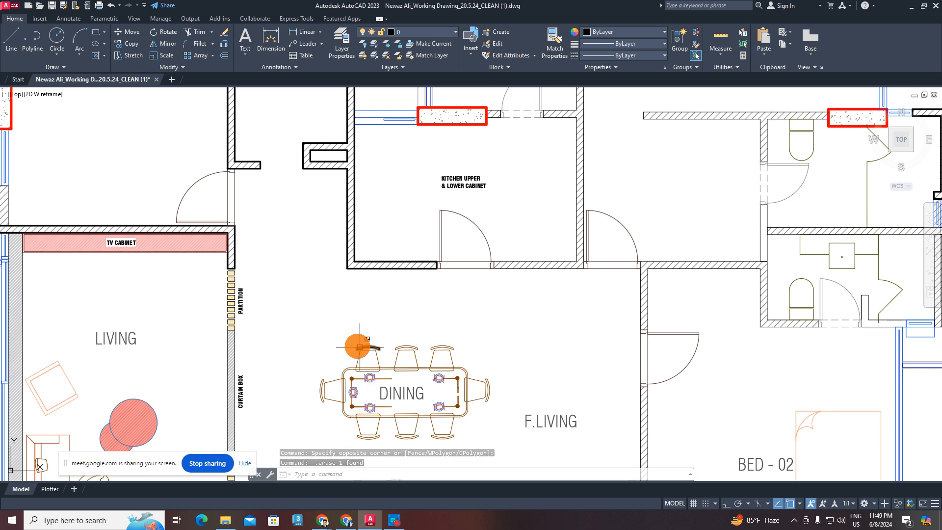
mouse_move(343, 334)
middle_down()
mouse_move(357, 261)
mouse_move(419, 301)
middle_up()
scroll(363, 275, down, 2)
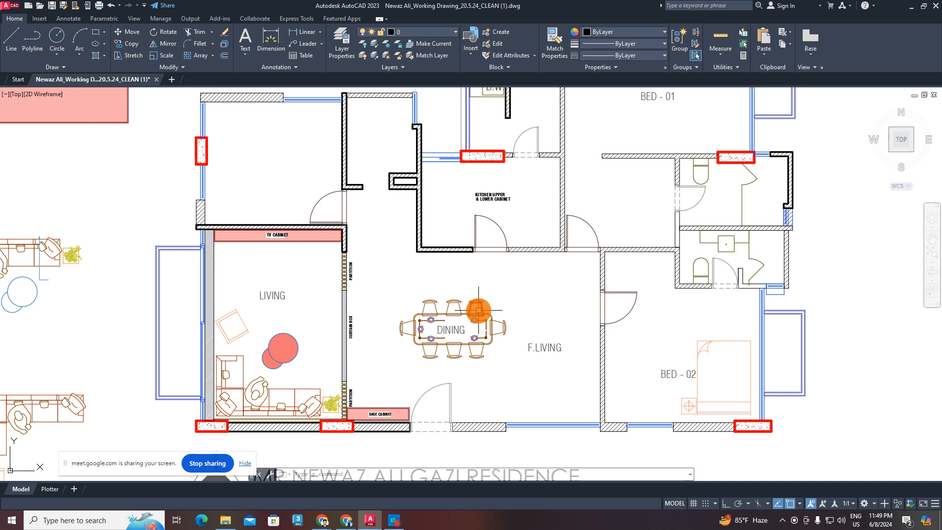
- Examine the passage and kitchen walls in the working plan and compare them with the finished furniture layout
middle_drag(436, 310, 458, 350)
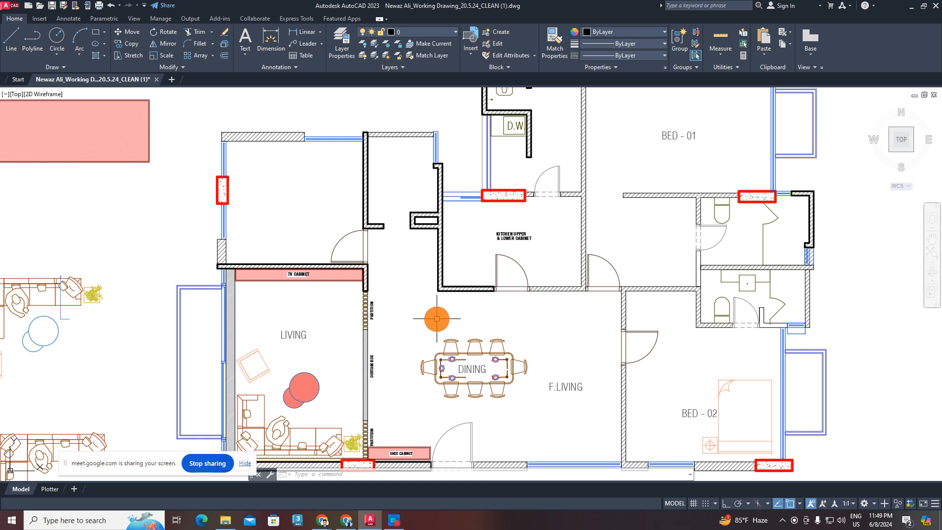
middle_drag(428, 290, 430, 342)
scroll(429, 274, up, 2)
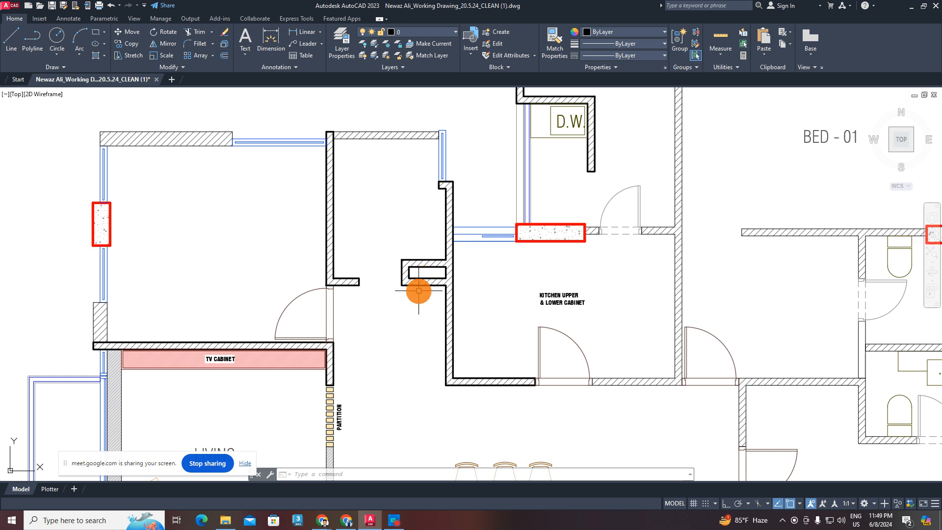
middle_drag(499, 327, 451, 264)
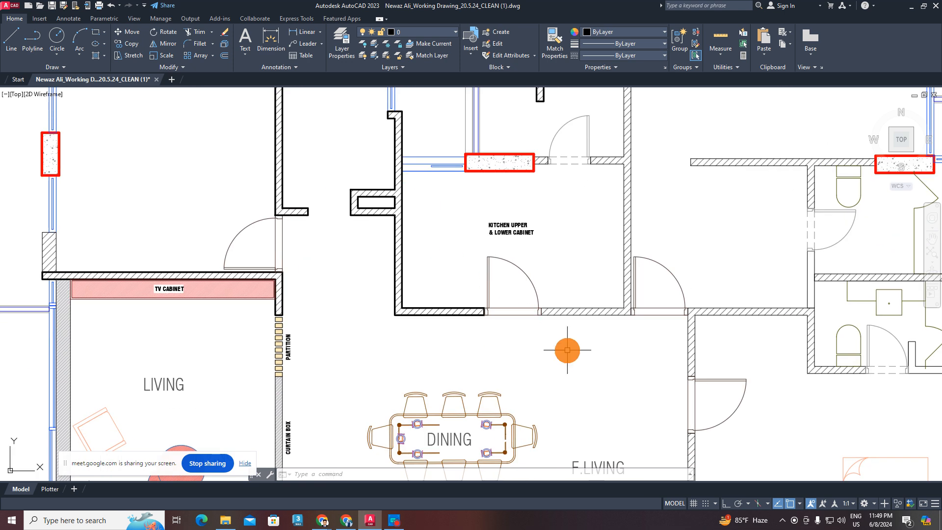
scroll(564, 347, down, 2)
middle_drag(511, 364, 515, 353)
scroll(429, 227, up, 2)
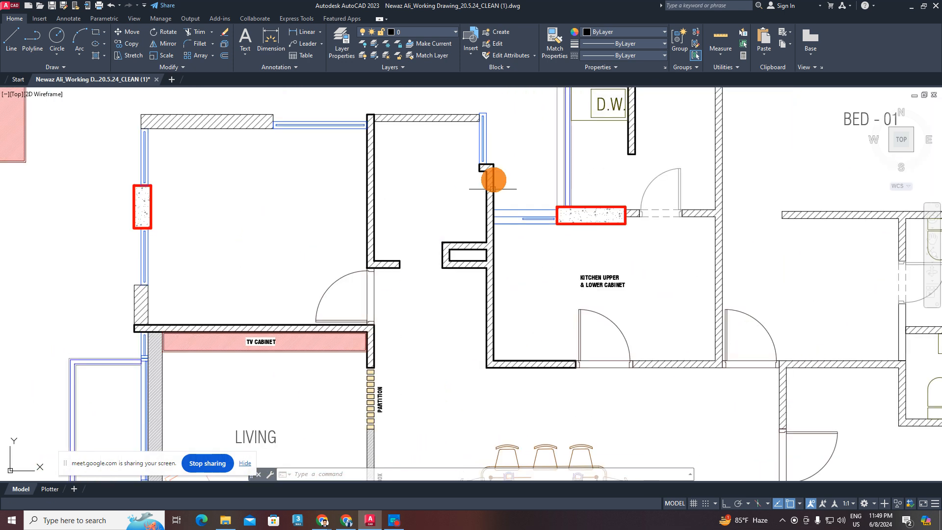
scroll(353, 249, down, 4)
middle_drag(905, 305, 658, 316)
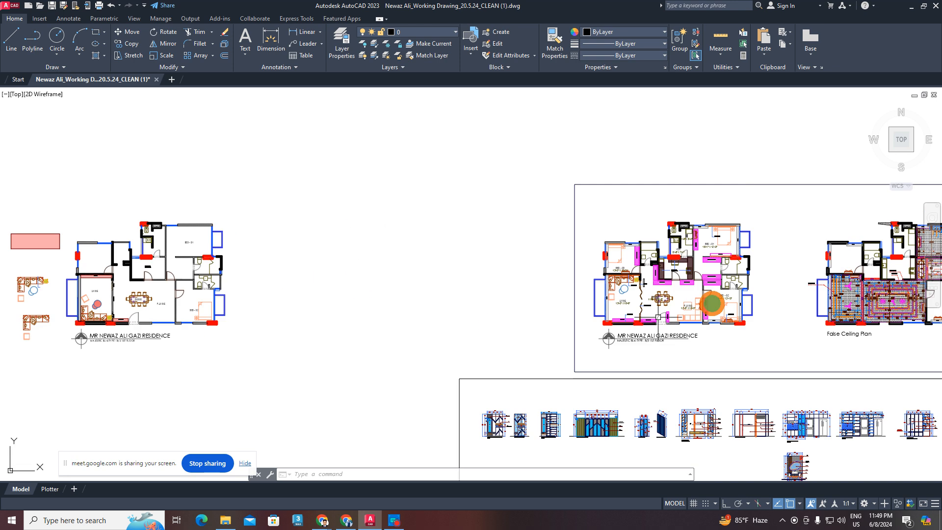
scroll(662, 249, up, 2)
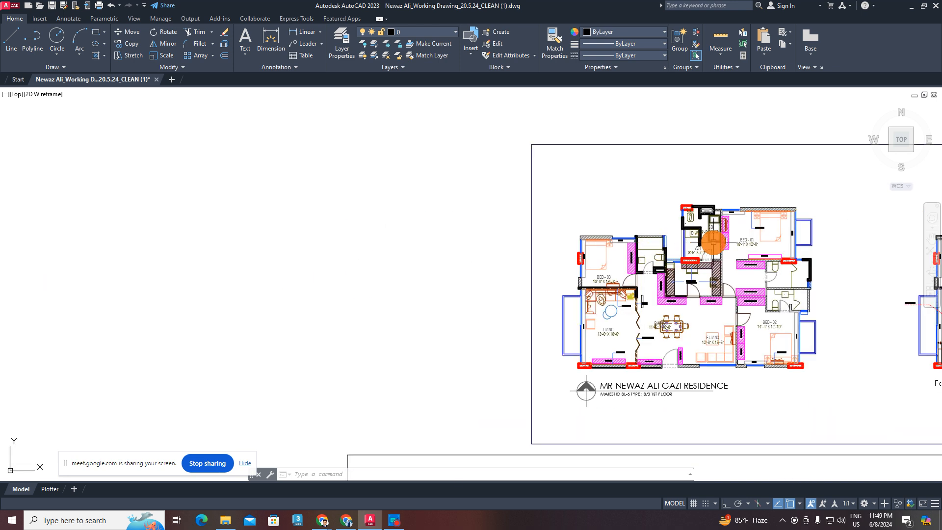
scroll(525, 290, down, 2)
middle_drag(227, 304, 493, 334)
scroll(511, 304, up, 4)
scroll(485, 319, down, 3)
middle_drag(856, 363, 498, 325)
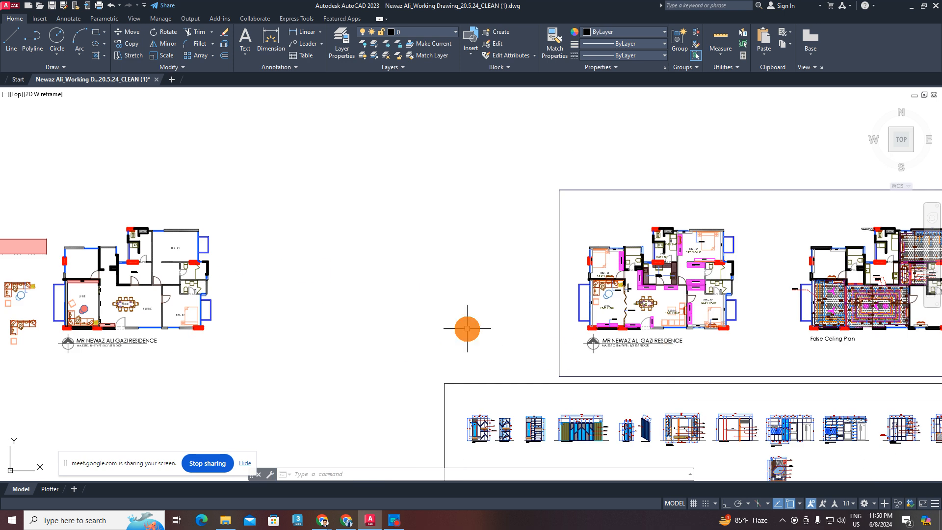
middle_drag(89, 273, 552, 338)
scroll(468, 322, up, 4)
key(Escape)
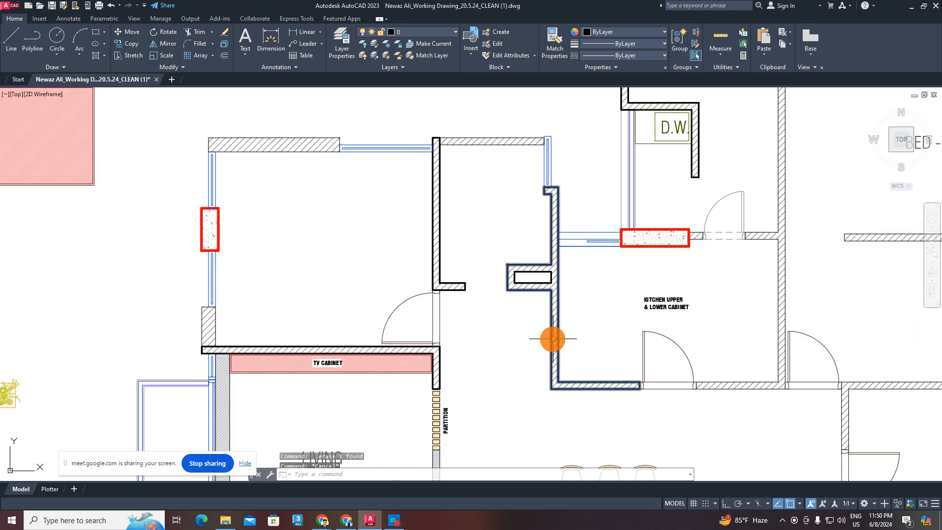
text(rec)
key(Return)
scroll(536, 371, up, 2)
key(Escape)
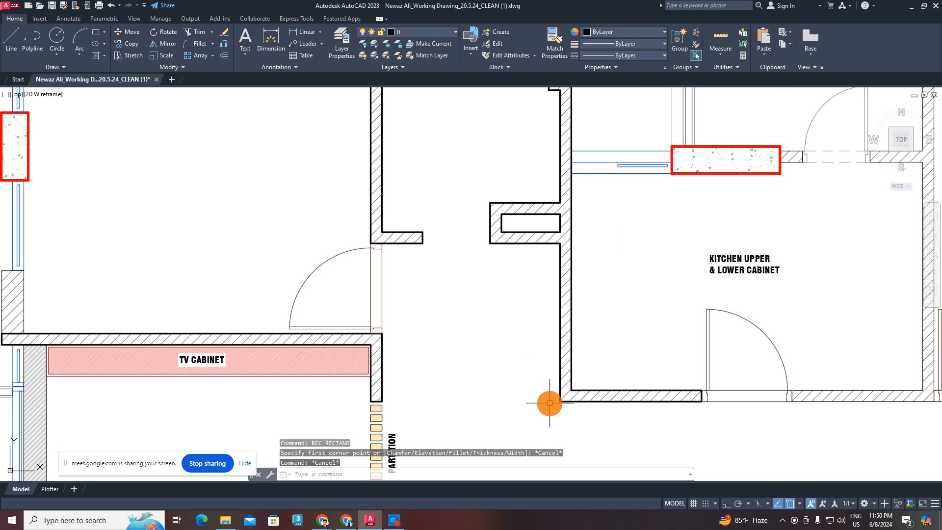
text(l)
key(Return)
click(560, 401)
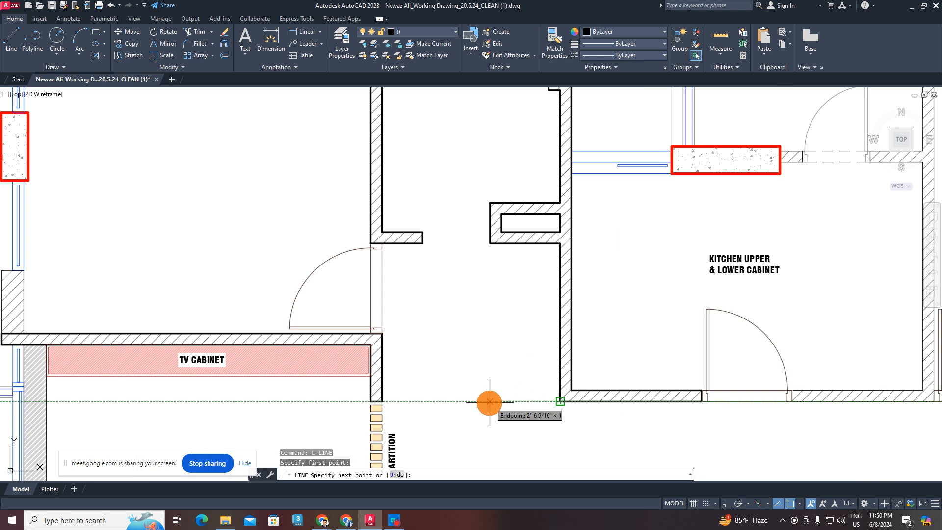
key(Escape)
- Measure the passage wall beside the kitchen, from the small shaft down to the wall's outer corner, with a linear dimension
click(292, 32)
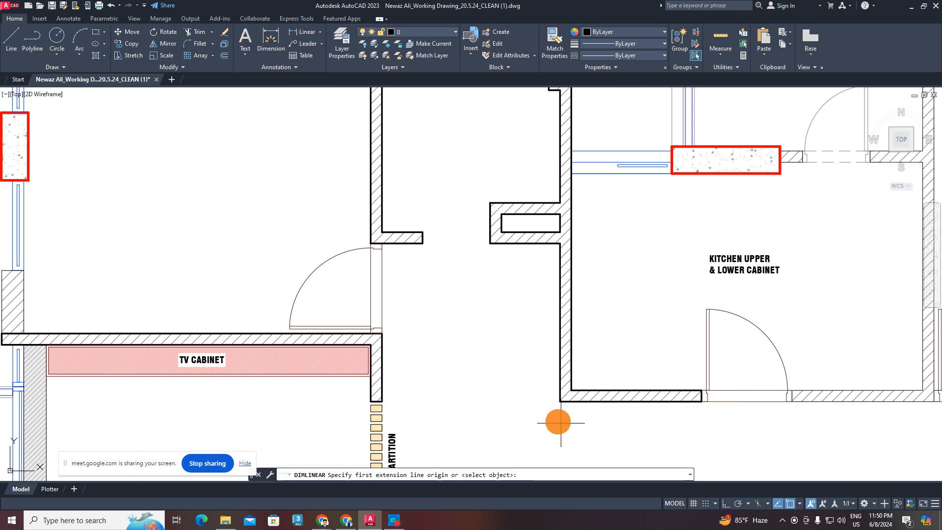
click(560, 401)
click(560, 243)
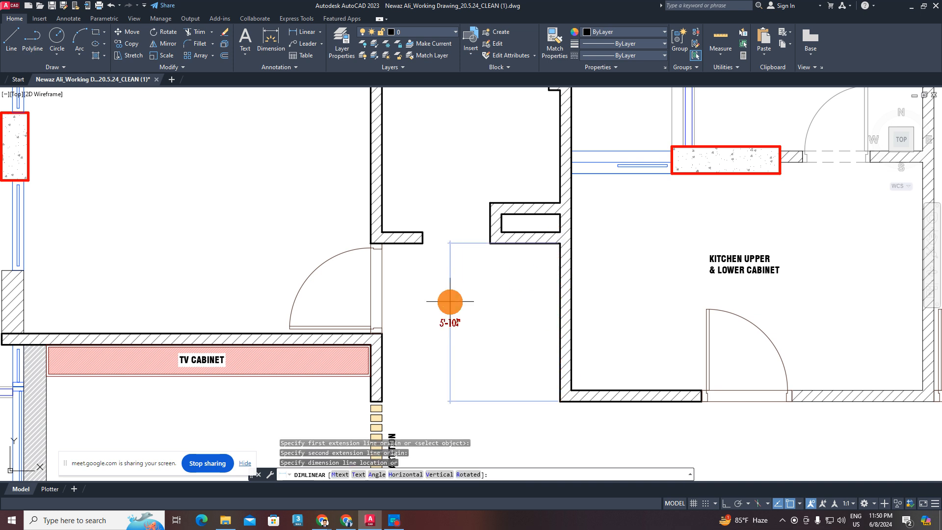
key(Escape)
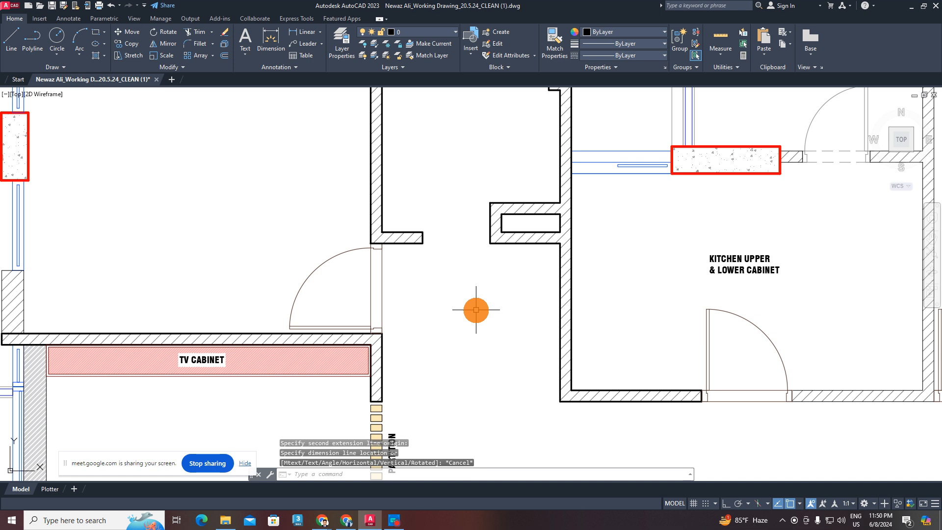
click(305, 32)
click(560, 244)
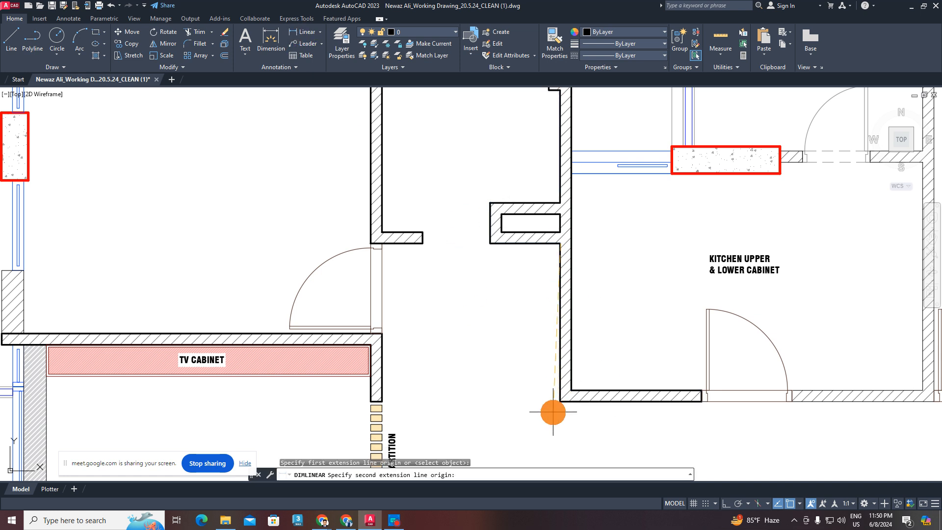
click(561, 397)
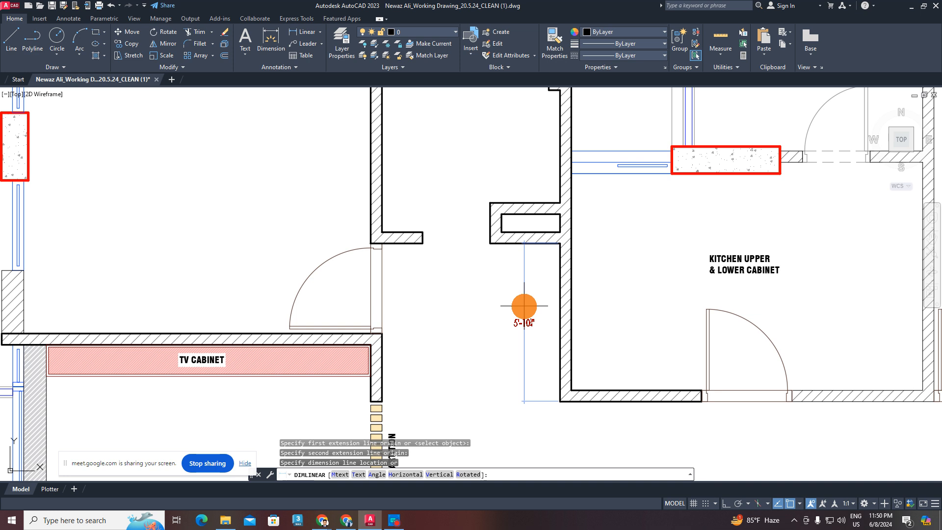
key(Escape)
key(Escape)
key(Escape)
- Try to mark a cabinet depth of 16 inches with a line from the kitchen wall's outer corner into the passage, and erase it
text(L)
key(Return)
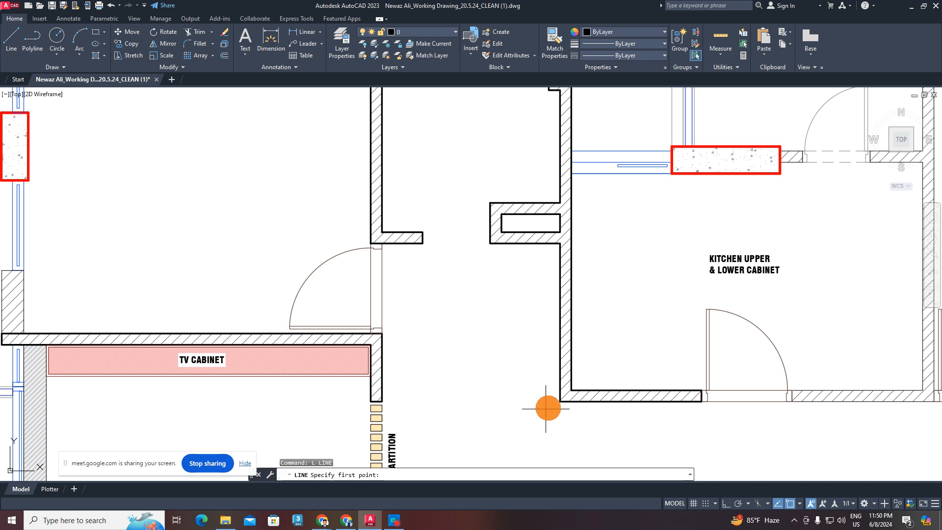
click(560, 401)
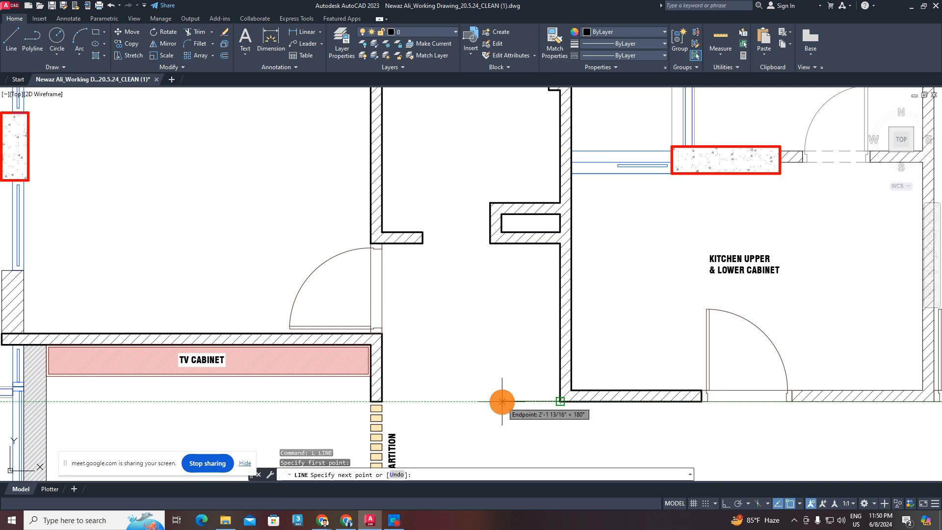
text(16)
key(Return)
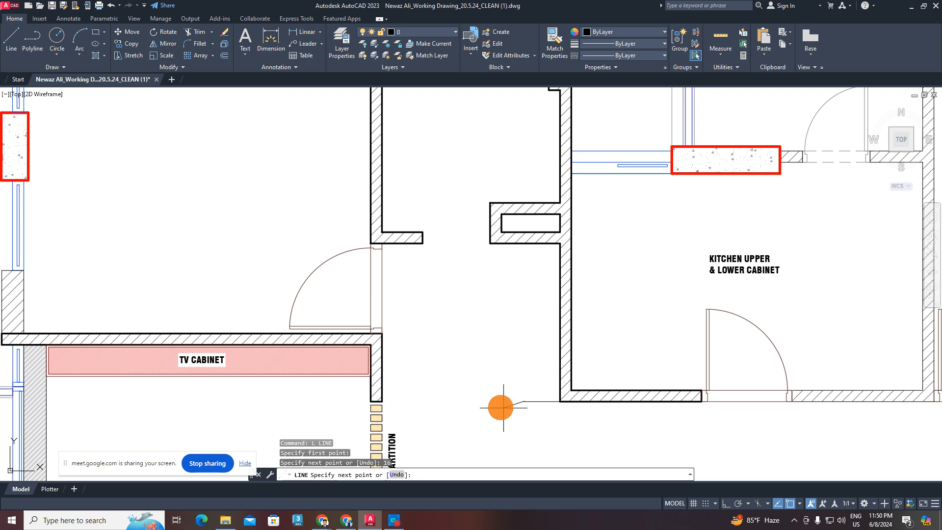
key(Escape)
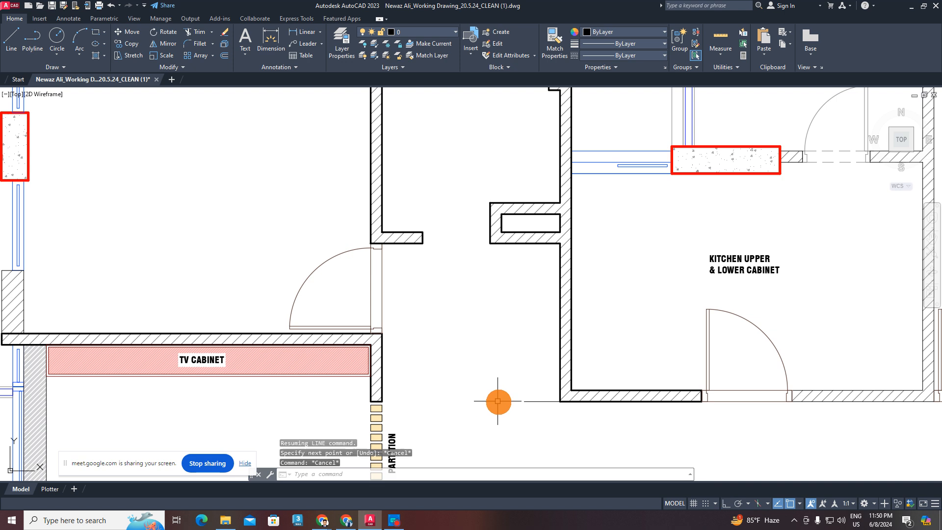
click(505, 407)
key(Escape)
key(Escape)
click(538, 384)
click(505, 419)
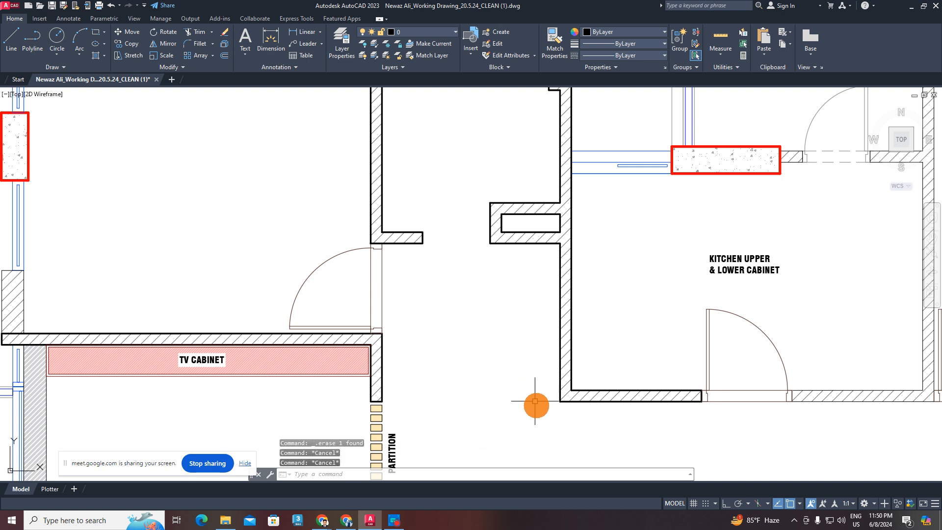
- Draw guide lines from the kitchen wall's outer corner, 18 inches into the passage and straight up past the small shaft
text(l)
key(Return)
click(559, 401)
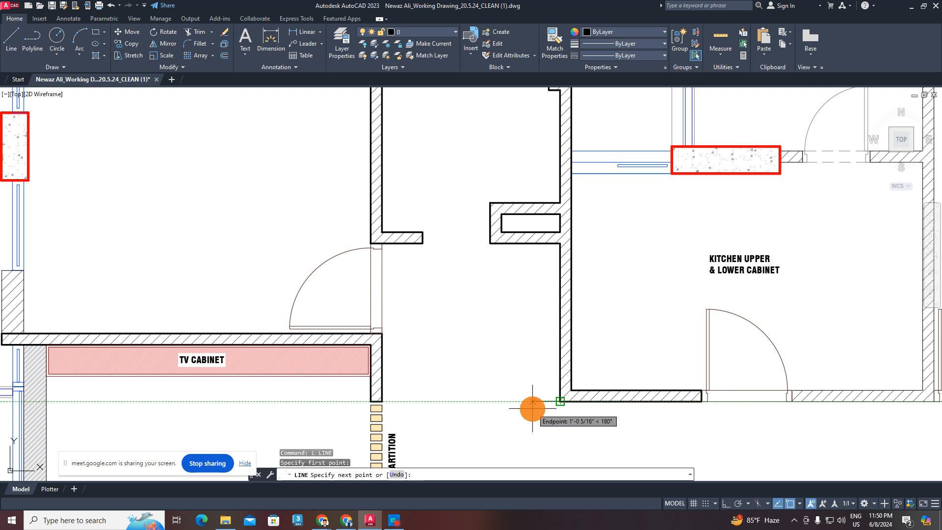
text(18)
key(Return)
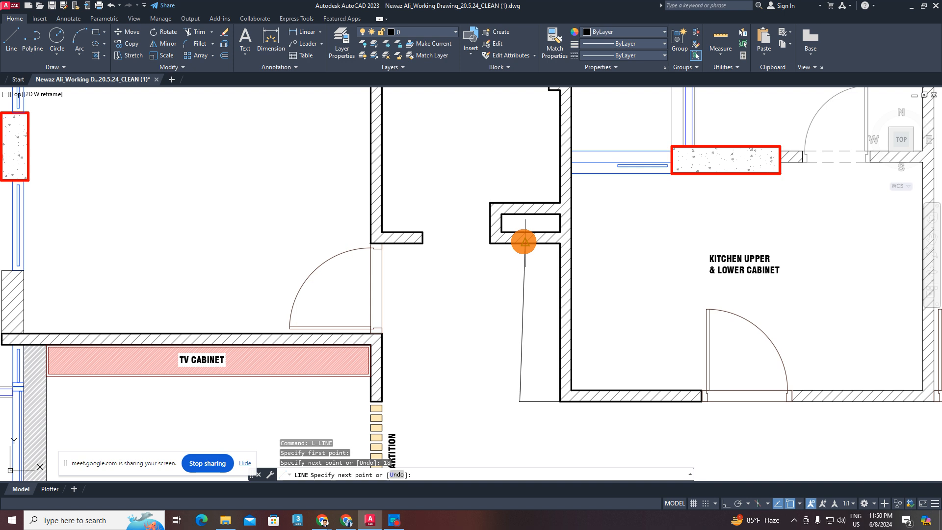
click(493, 173)
key(Escape)
- Draw the cabinet rectangle from the guide corner to the wall corner under the shaft, and delete the vertical guide line
text(rec)
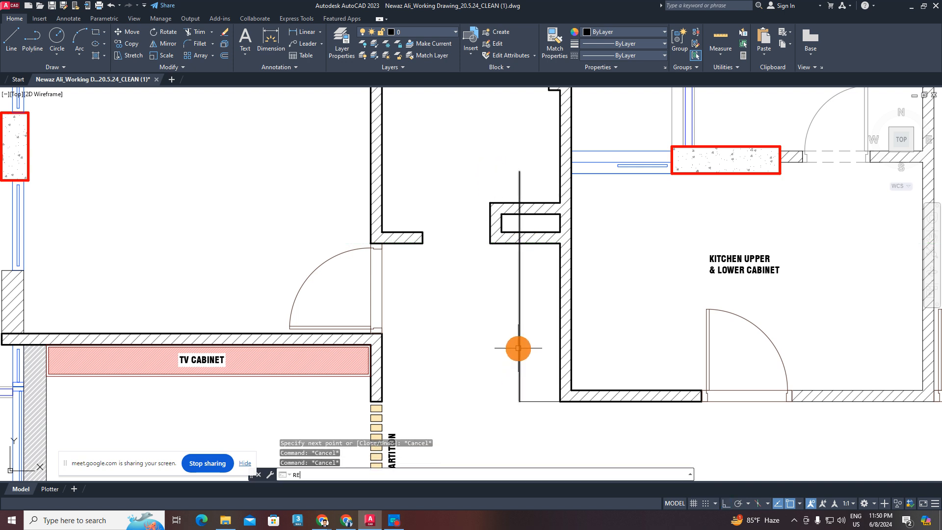
key(Return)
click(515, 401)
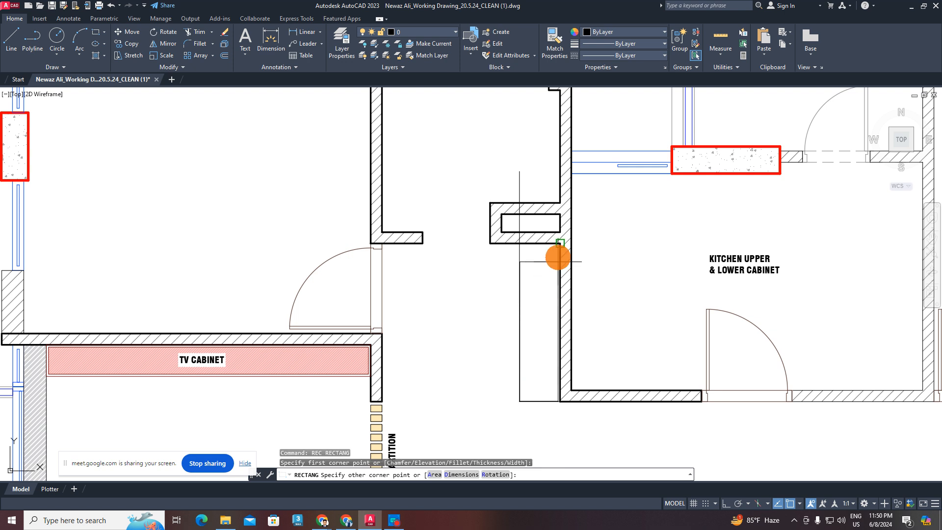
key(Escape)
drag(533, 168, 486, 191)
click(486, 190)
key(Delete)
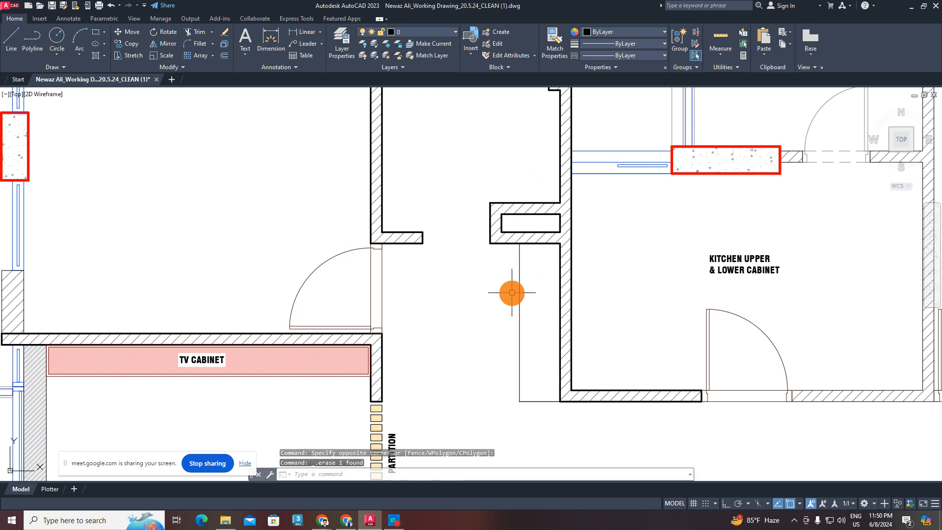
- Offset the passage cabinet rectangle 1 inch inward
middle_drag(509, 292, 494, 263)
key(Escape)
text(o)
key(Return)
text(1)
key(Return)
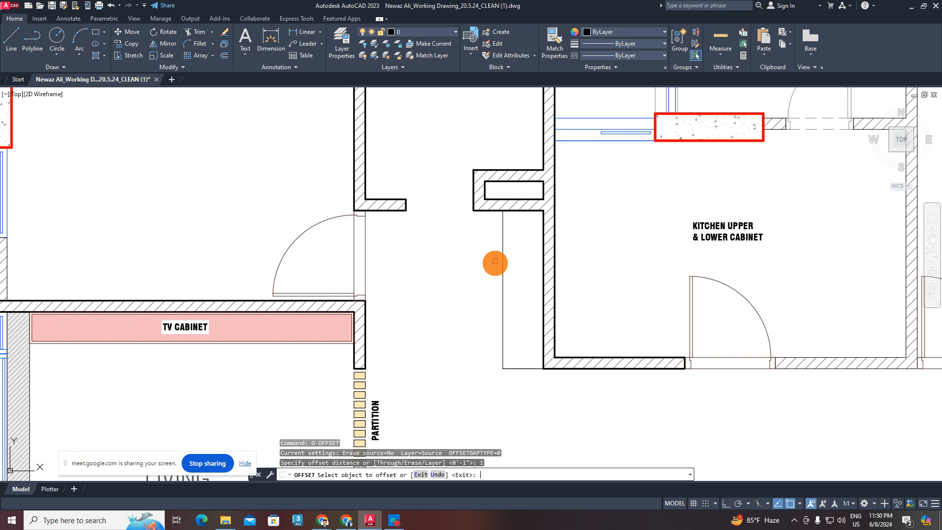
click(502, 272)
click(521, 327)
scroll(508, 329, down, 4)
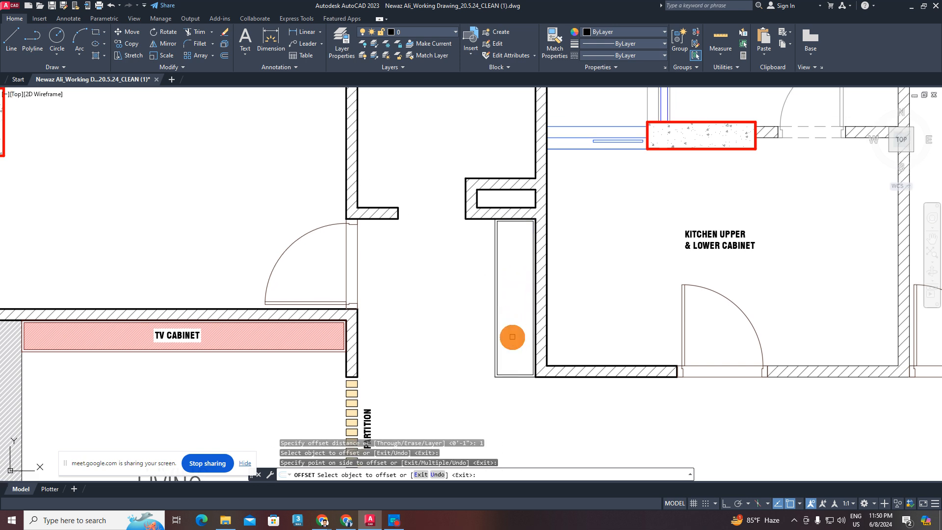
middle_drag(503, 322, 521, 261)
key(Escape)
key(Escape)
key(Escape)
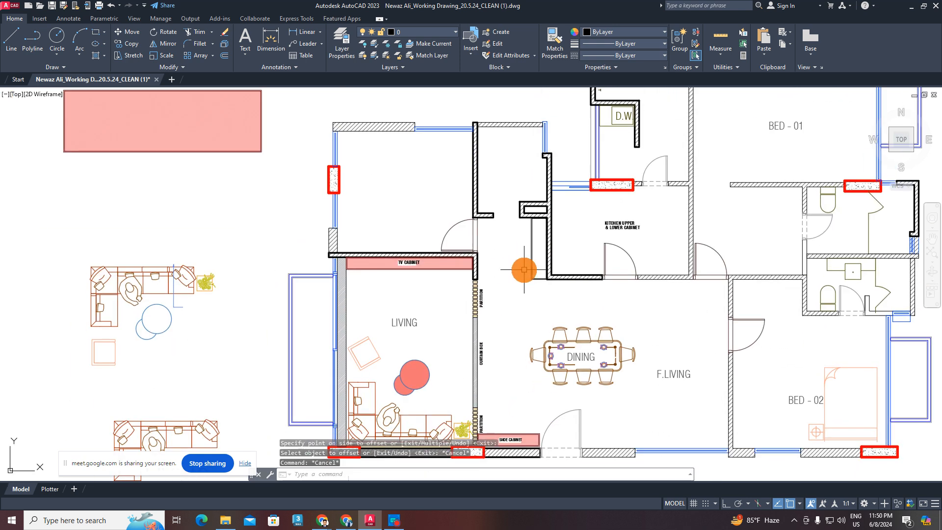
- Hatch the inside of the passage cabinet with the cream colour 254,234,185
scroll(515, 289, up, 3)
key(Escape)
text(H)
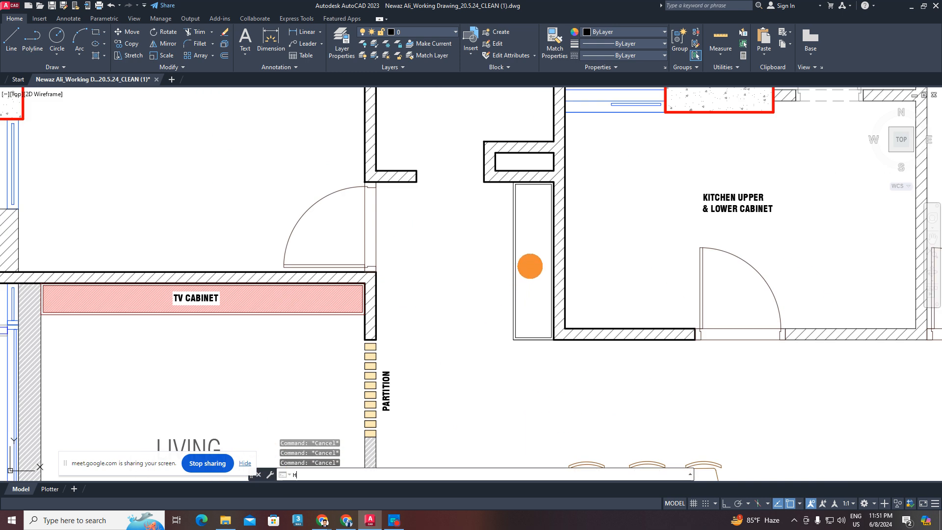
key(Return)
click(526, 251)
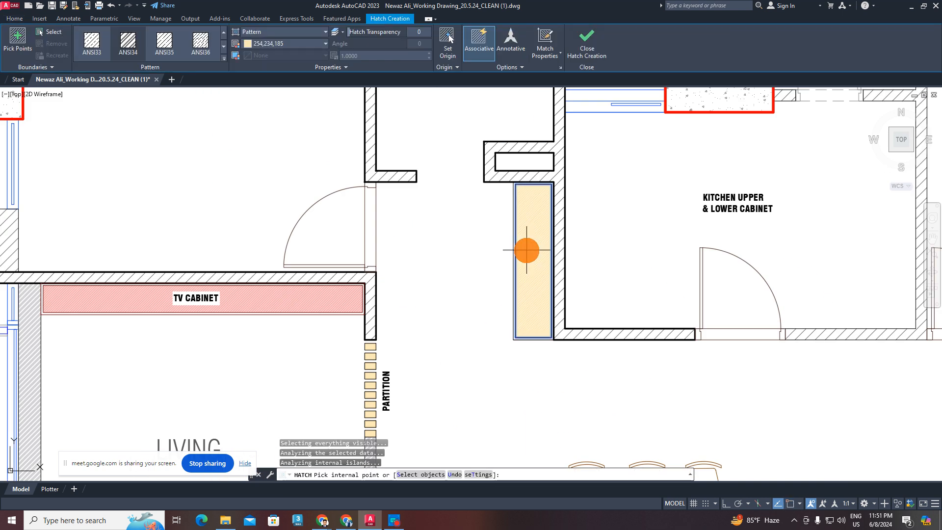
key(Escape)
- Copy the kitchen sink block from the false ceiling plan
scroll(551, 286, down, 6)
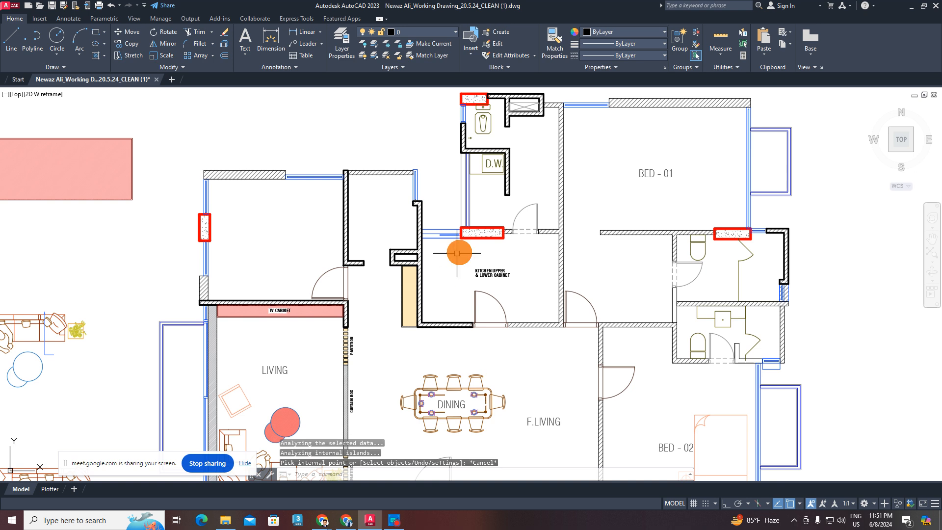
scroll(409, 279, down, 5)
scroll(616, 288, up, 2)
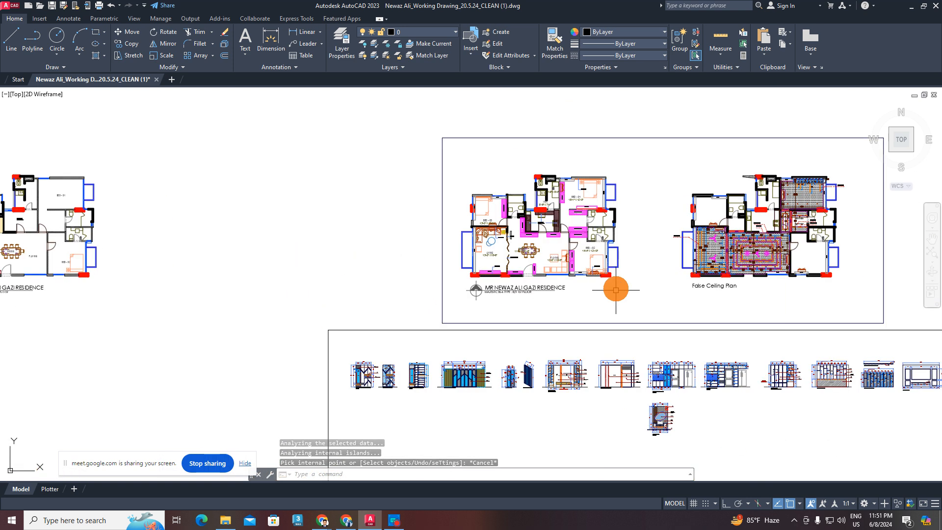
scroll(564, 274, up, 3)
scroll(439, 237, up, 2)
scroll(552, 330, down, 5)
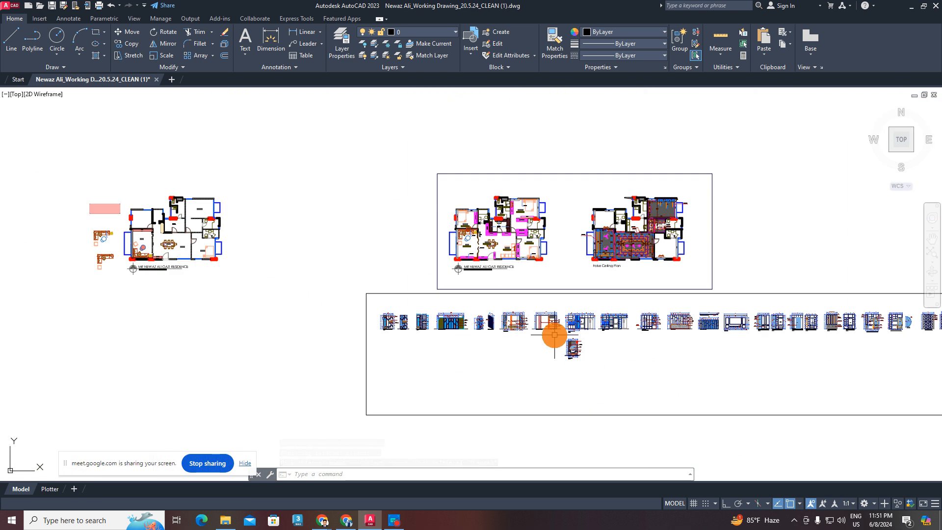
scroll(500, 278, up, 2)
scroll(456, 245, up, 3)
scroll(436, 198, up, 8)
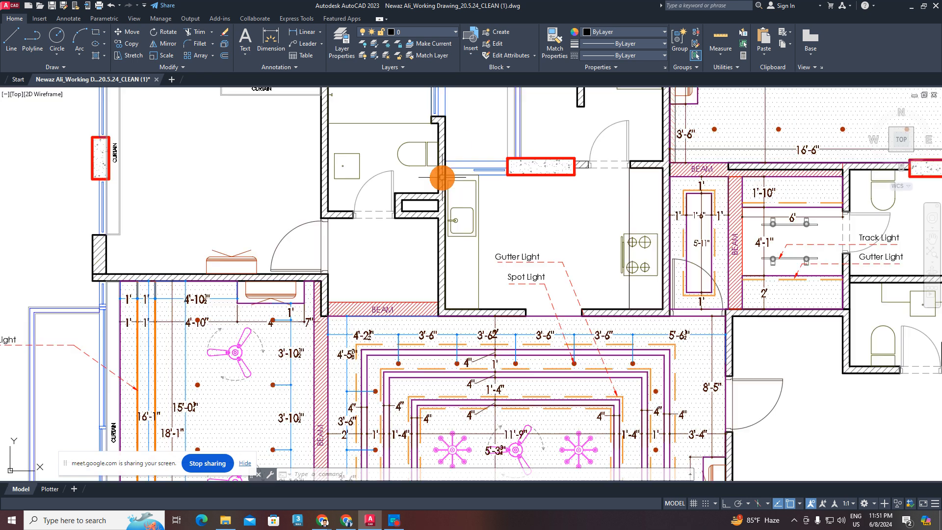
click(454, 179)
scroll(443, 314, down, 6)
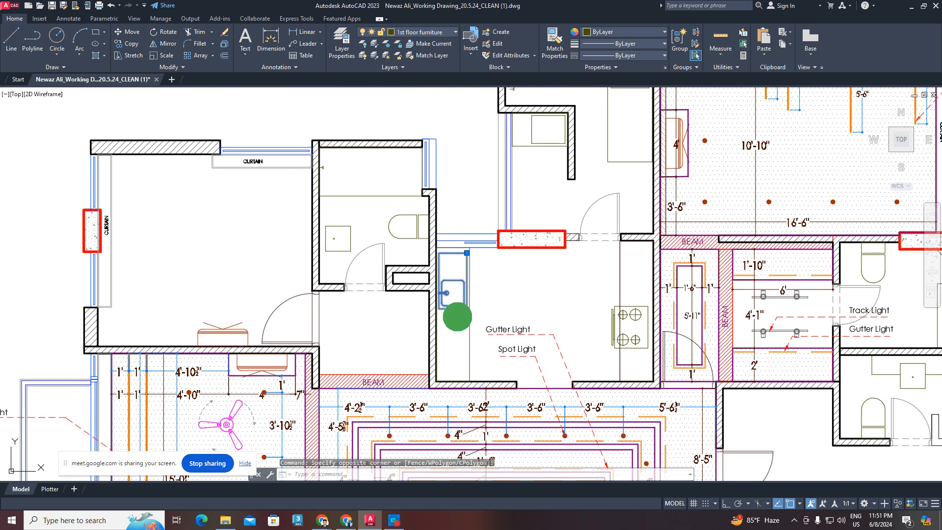
scroll(452, 316, up, 2)
key(ctrl+c)
- Paste the sink block into the working plan near the lower end of the passage cabinet
key(ctrl+v)
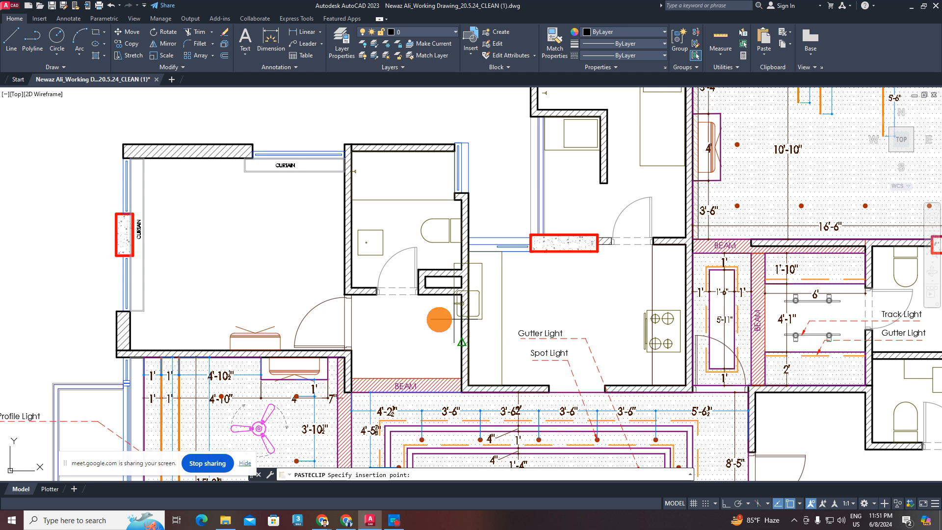
scroll(422, 318, down, 4)
middle_drag(145, 344, 641, 398)
scroll(472, 347, up, 12)
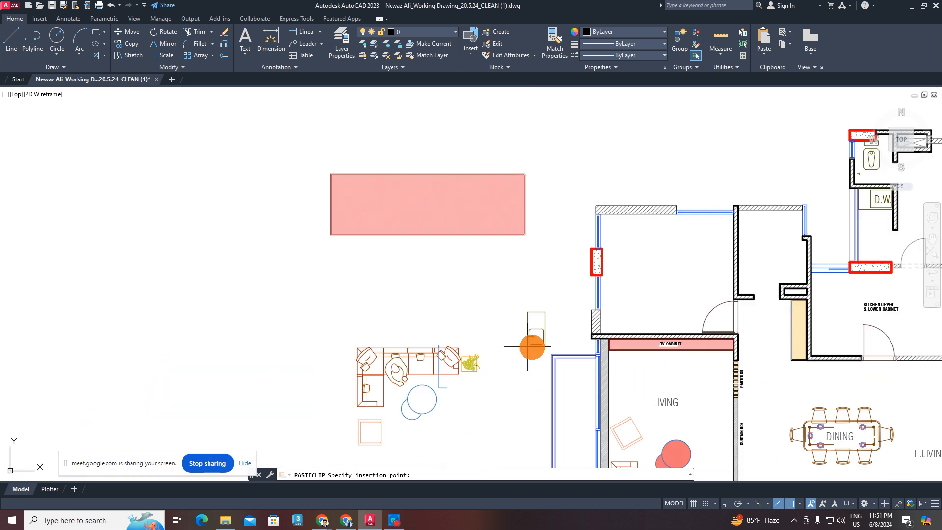
click(537, 384)
key(Escape)
- Move the sink block clear of the passage cabinet into the open space below it
click(652, 327)
click(565, 398)
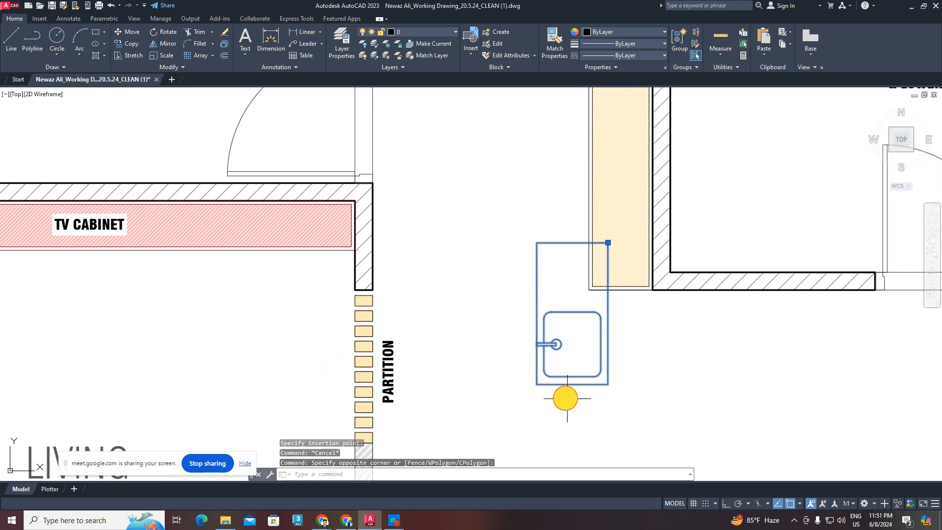
middle_drag(625, 374, 595, 398)
text(m)
key(Return)
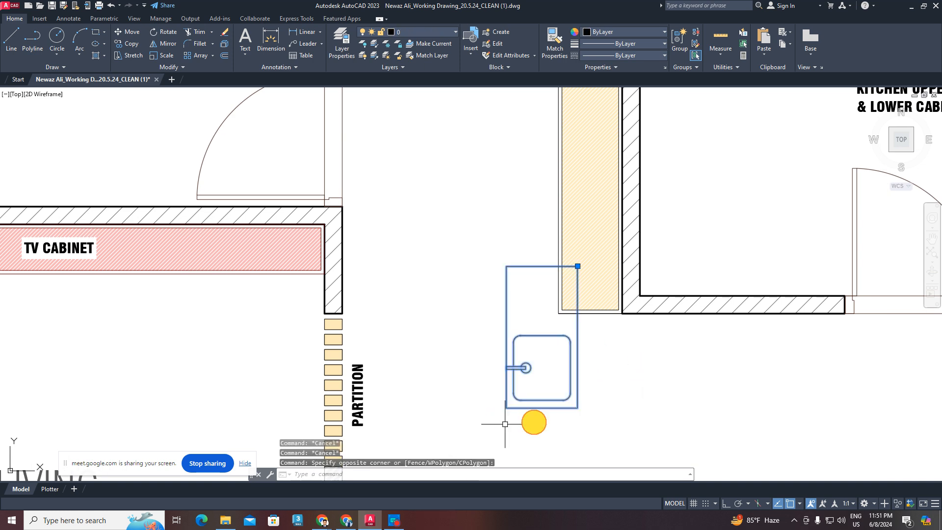
middle_drag(535, 421, 543, 370)
click(601, 362)
click(541, 409)
click(546, 292)
click(446, 371)
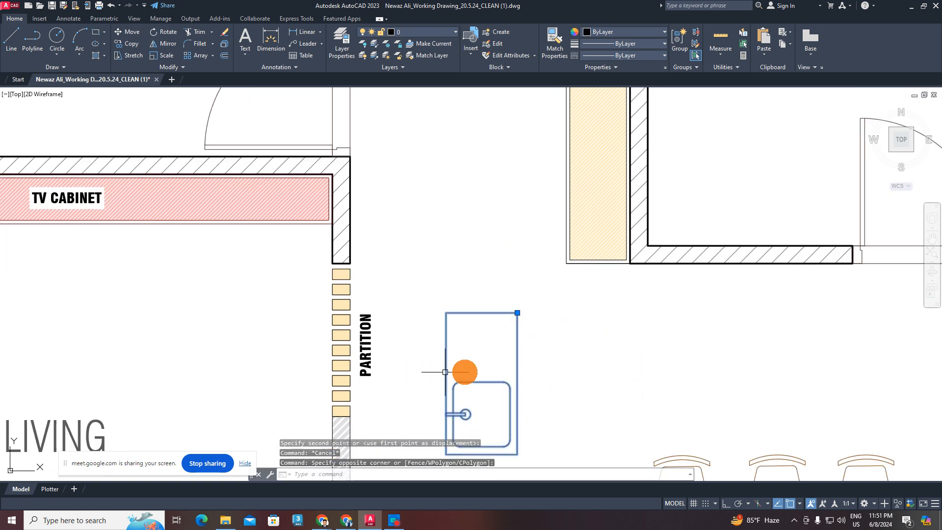
middle_drag(531, 336, 542, 270)
text(s)
key(Return)
click(565, 241)
key(Escape)
- Explode the sink block into separate editable objects
click(563, 269)
click(440, 366)
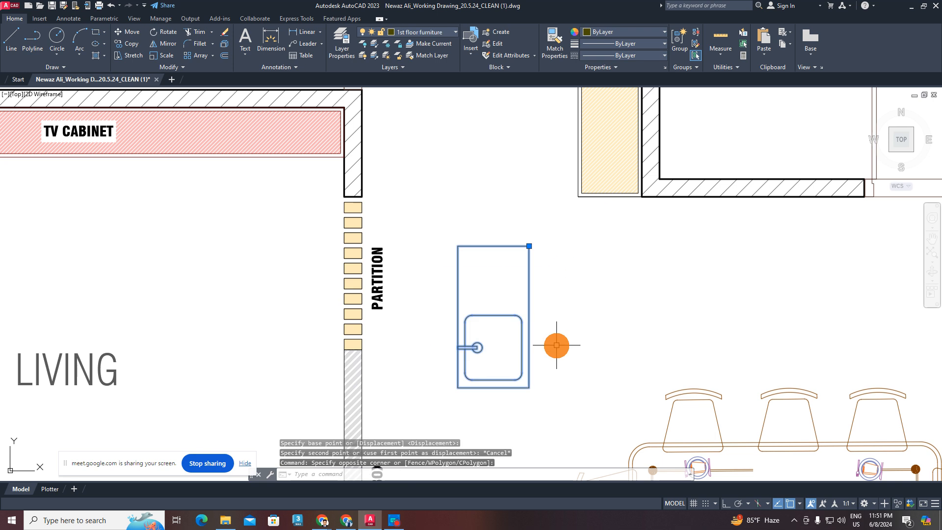
middle_drag(556, 345, 557, 362)
text(x)
key(Return)
- Stretch the upper edge of the sink's outer rectangle straight down about 1'-3", close to the basin
click(563, 241)
click(441, 294)
text(s)
key(Return)
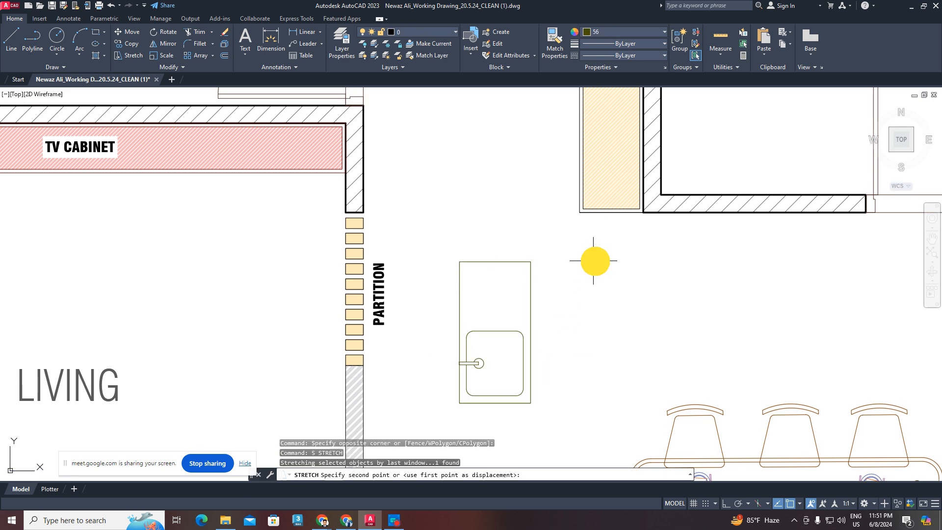
click(594, 261)
key(F8)
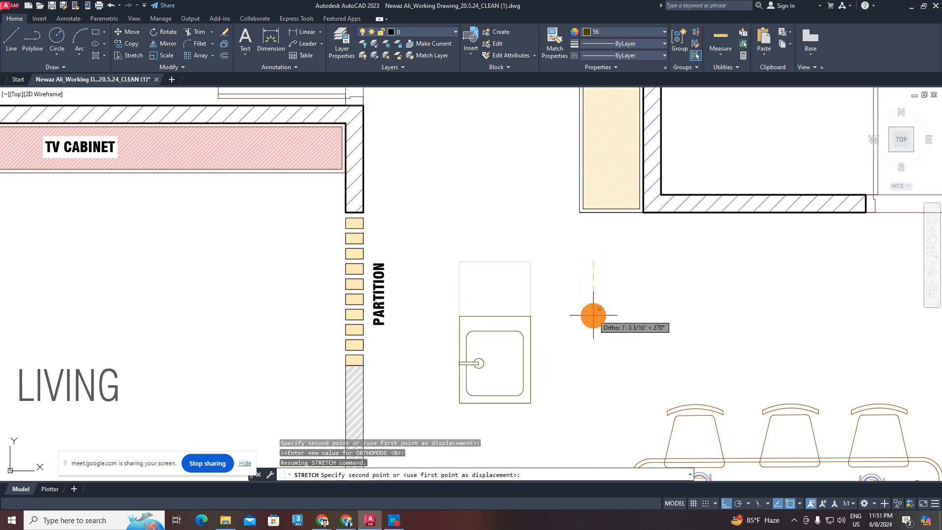
key(Escape)
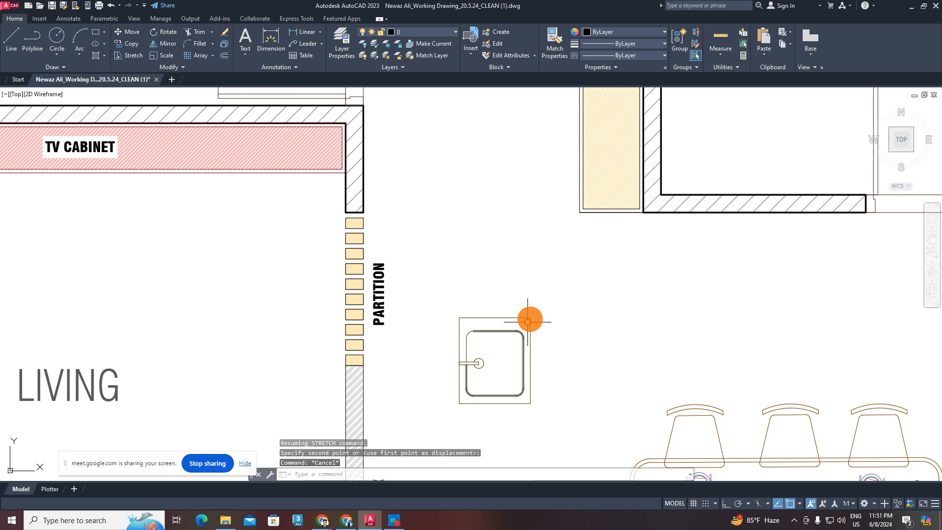
- Rotate the whole sink 180 degrees so that its tap faces the passage cabinet side
click(551, 298)
click(432, 417)
middle_drag(487, 406, 498, 398)
text(r)
key(Return)
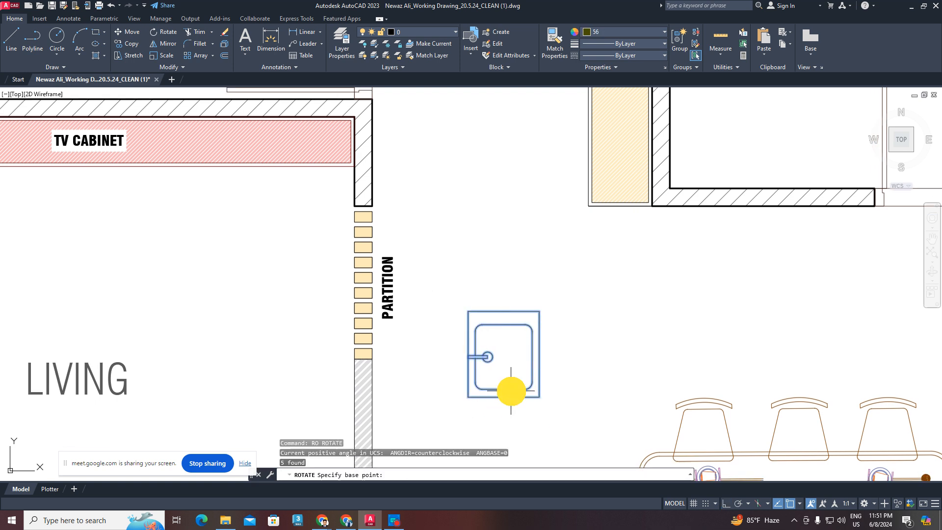
click(504, 389)
key(F8)
middle_drag(611, 406, 610, 319)
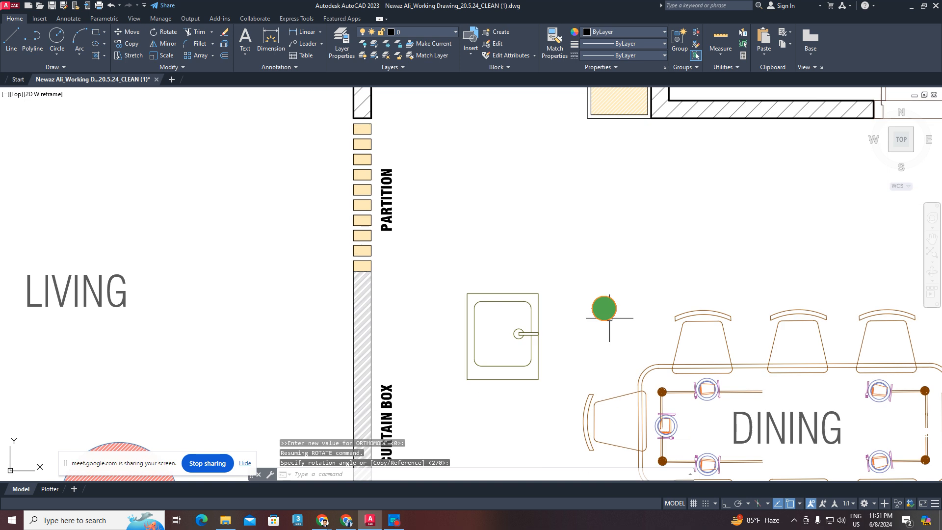
- Stretch the upper ends of the sink's outer rectangle and basin straight up to lengthen them
click(590, 251)
click(439, 319)
text(s)
key(Return)
click(565, 276)
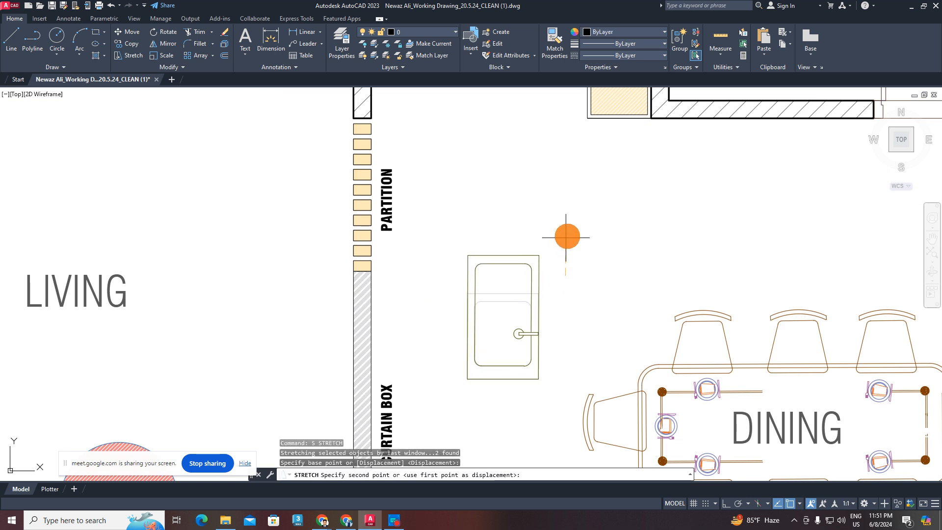
key(F8)
click(564, 249)
- Stretch the lower ends of the sink's outer rectangle and basin straight down to lengthen them
click(564, 356)
click(452, 401)
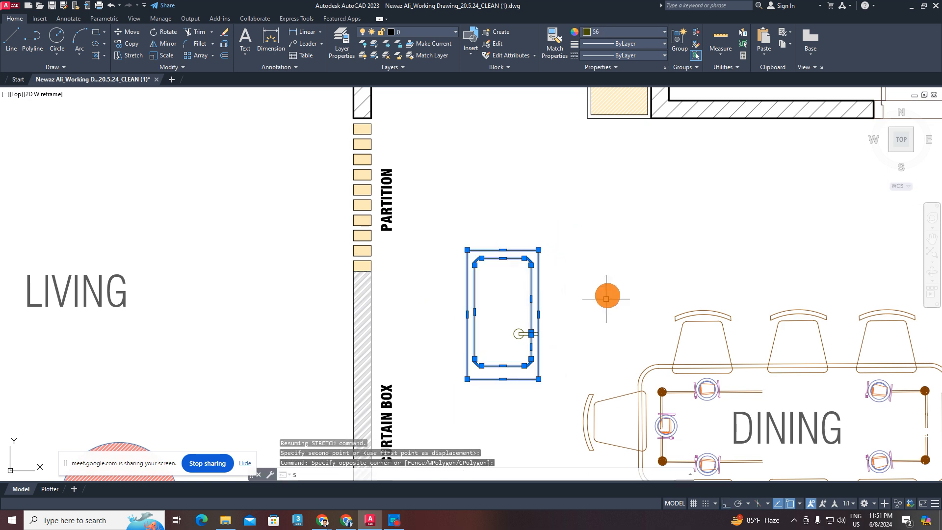
key(Return)
click(608, 294)
key(F8)
key(Escape)
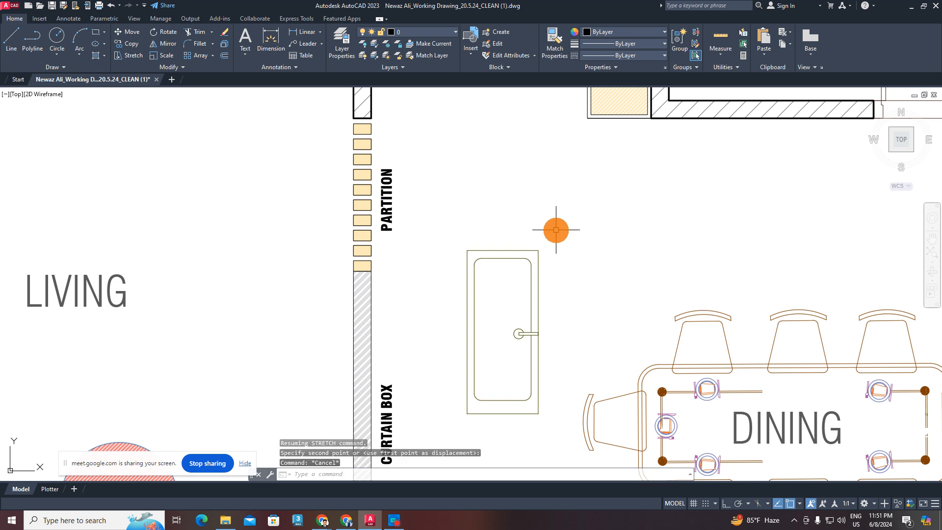
- Move the lengthened sink up into the passage, directly beside the passage cabinet
click(556, 229)
click(452, 431)
text(m)
key(Return)
click(498, 335)
scroll(546, 257, down, 2)
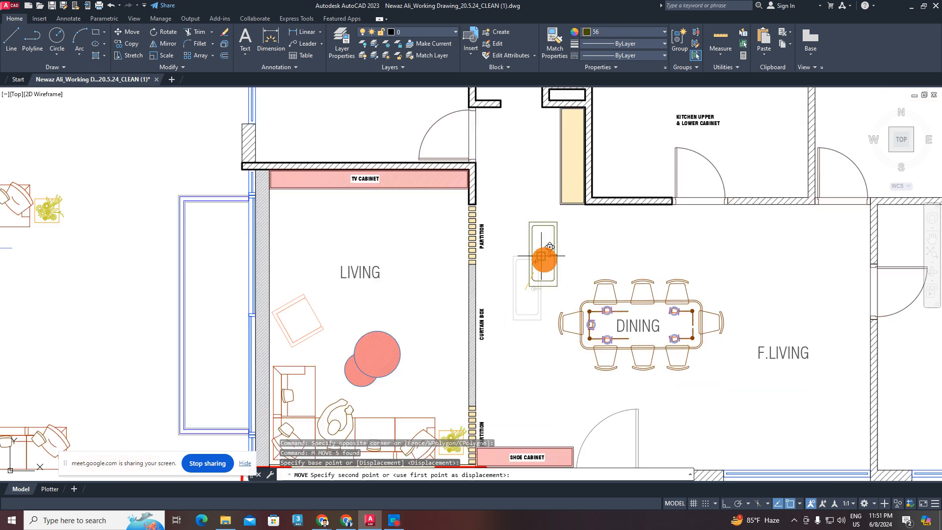
scroll(569, 170, up, 1)
middle_drag(569, 170, 577, 328)
scroll(577, 325, up, 1)
click(452, 325)
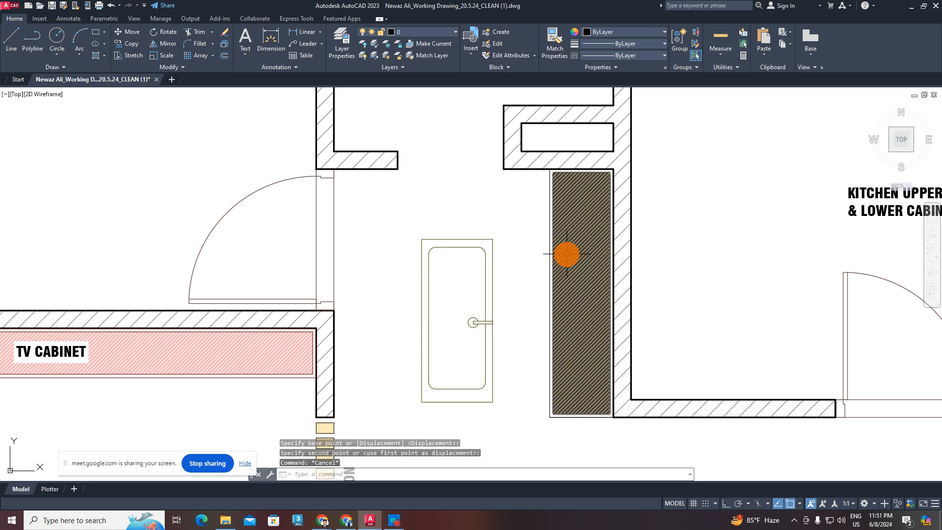
- Delete the cream hatch inside the passage cabinet
click(554, 273)
key(Delete)
click(498, 221)
click(401, 424)
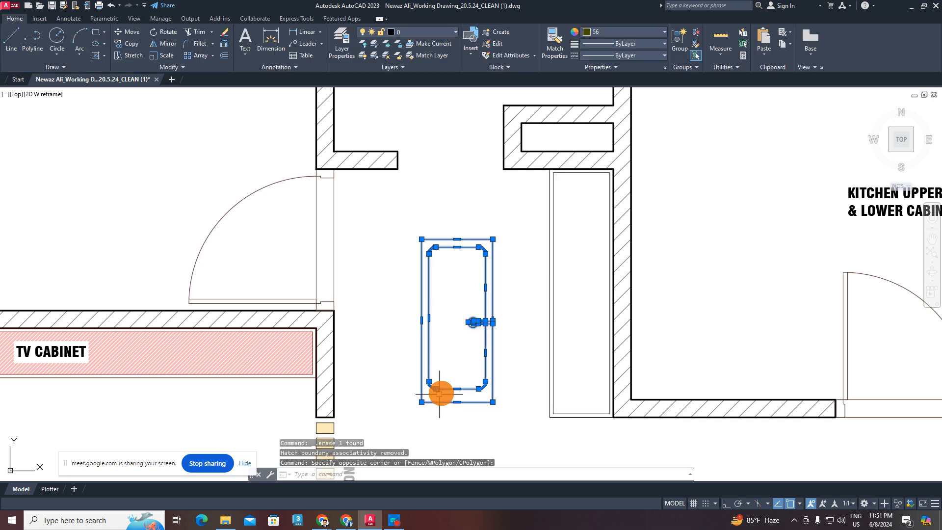
key(Escape)
key(Escape)
click(513, 223)
click(396, 390)
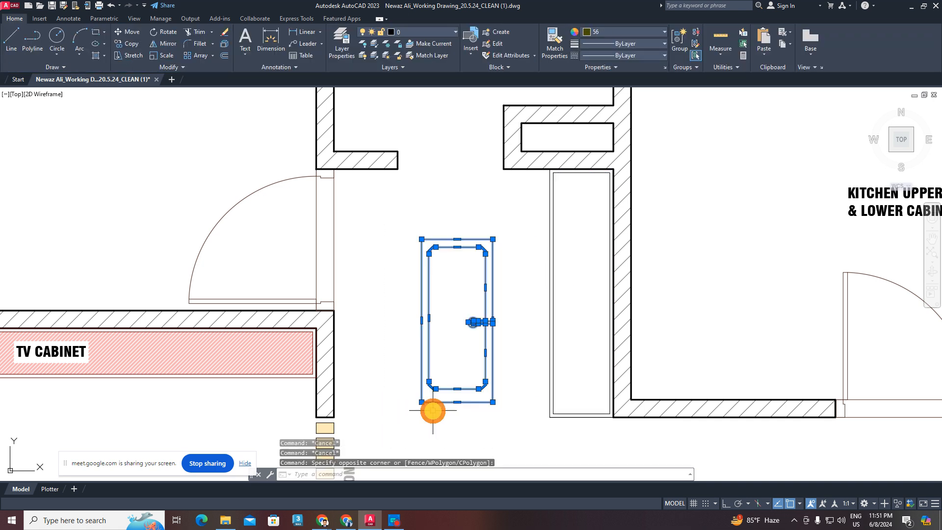
middle_drag(431, 410, 444, 372)
text(sc)
key(Return)
click(470, 303)
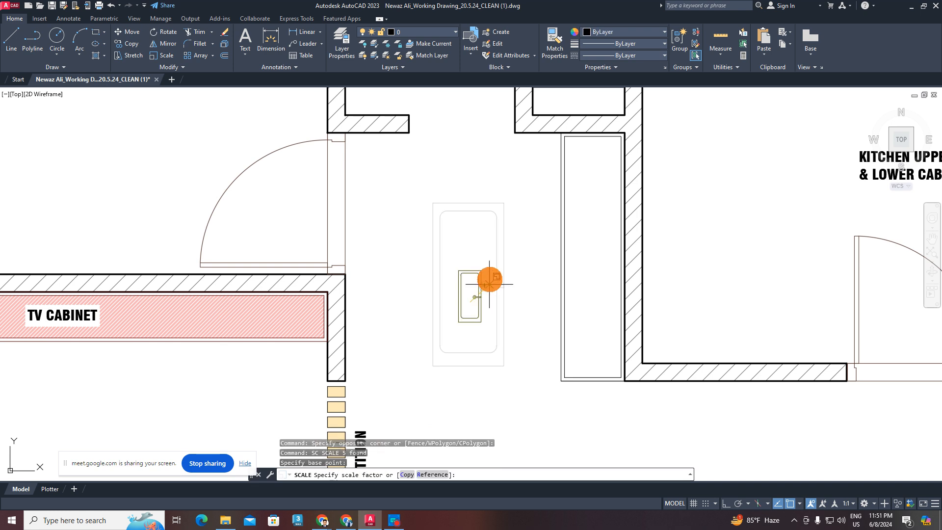
key(Escape)
- Scale the whole sink down slightly about its tap, keeping it in the passage
click(508, 196)
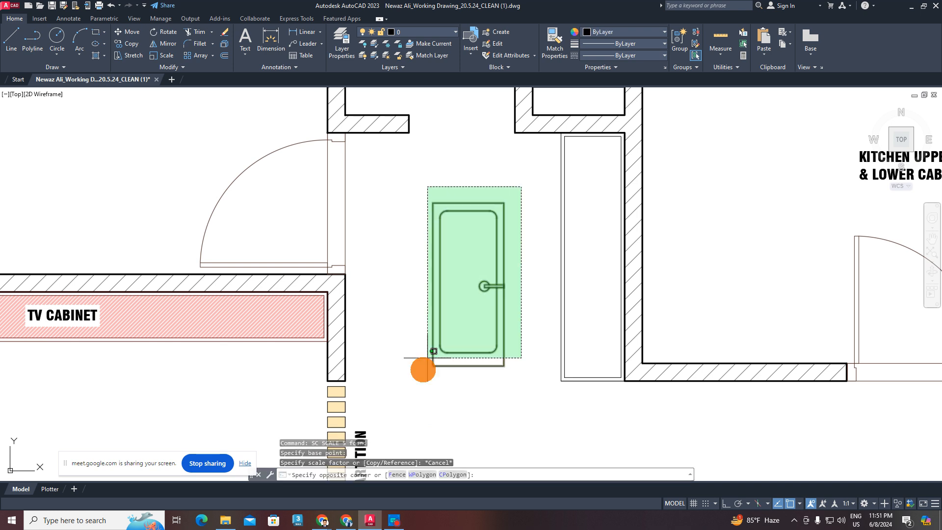
click(418, 393)
key(Return)
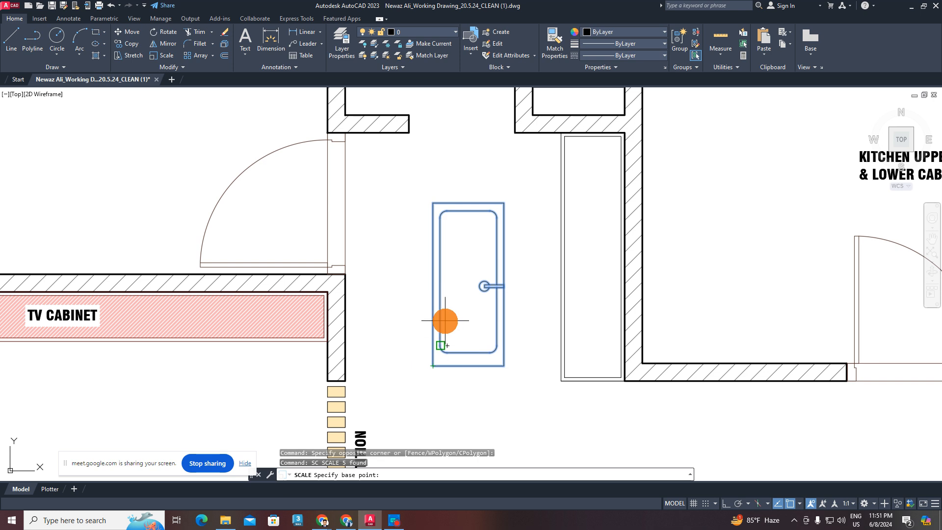
click(471, 281)
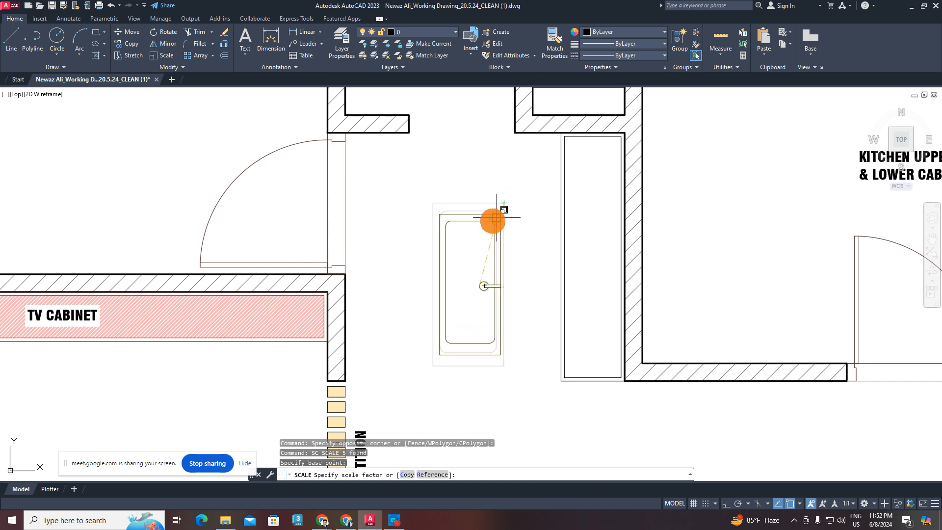
click(489, 219)
- Try the sink's width against the passage cabinet with Move, and set it down just beside the cabinet
click(519, 215)
click(448, 330)
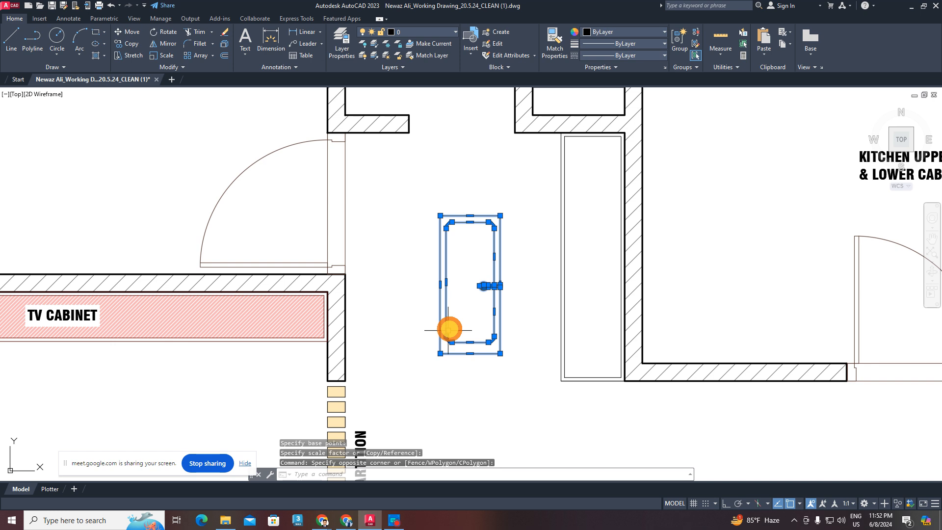
text(m)
key(Return)
click(483, 286)
scroll(585, 265, up, 2)
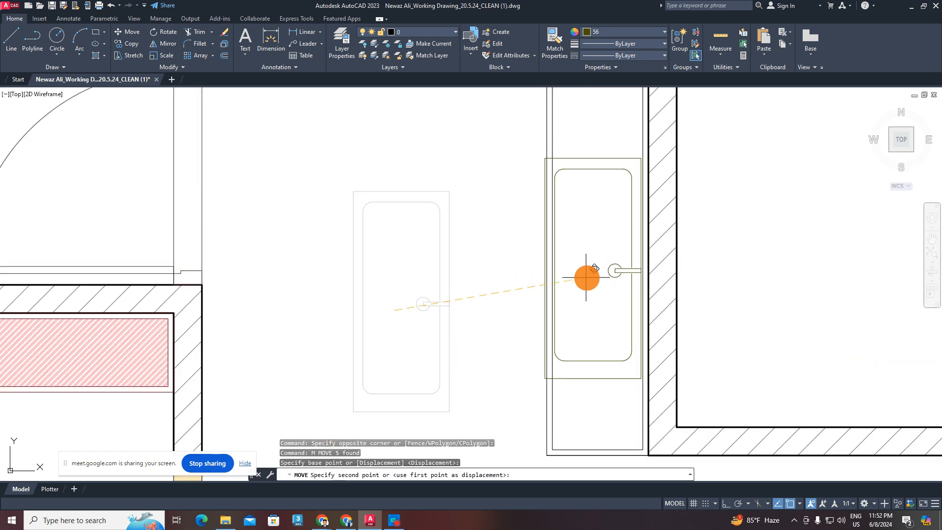
click(429, 301)
key(Escape)
- Stretch the sink's side opposite the tap inward to make the outer rectangle and basin narrower
click(401, 213)
click(324, 421)
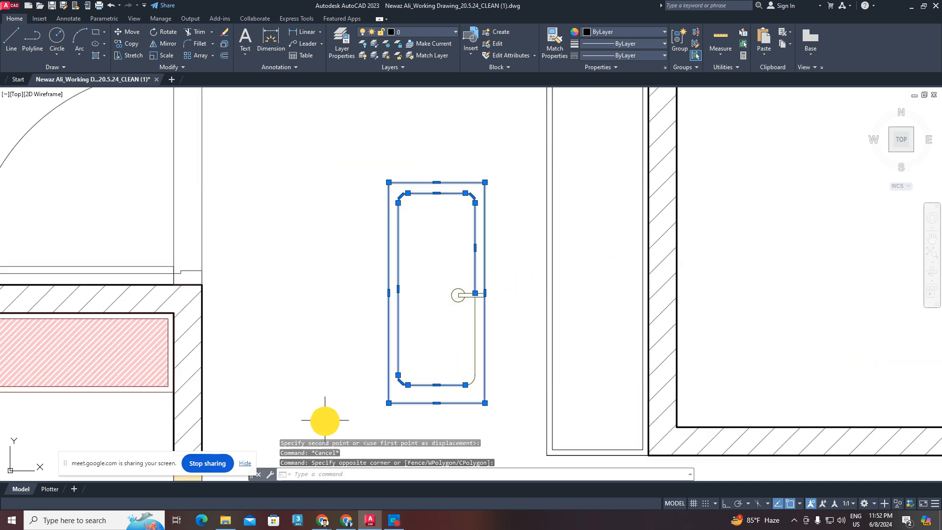
text(s)
key(Return)
click(278, 324)
key(F8)
key(Escape)
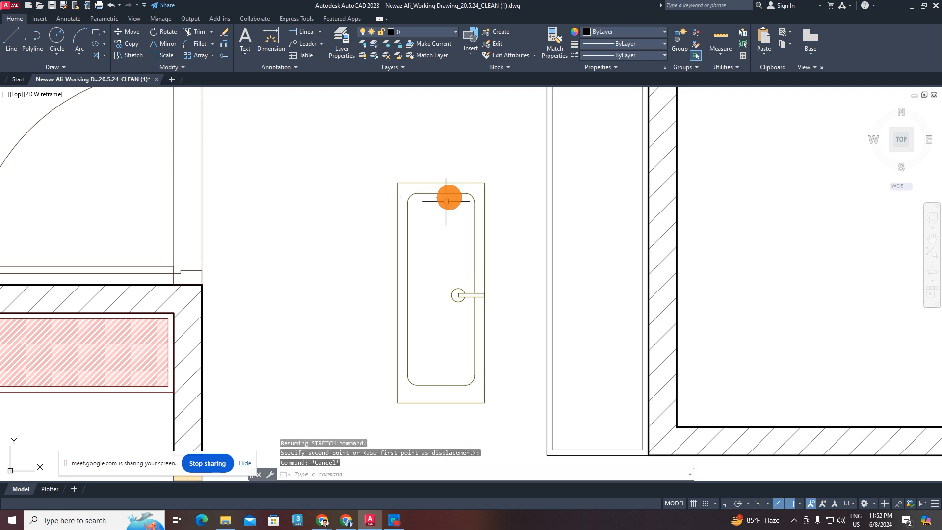
- Move the narrowed sink into the passage cabinet, inside its inner rectangle with the tap against the kitchen wall
click(503, 162)
click(356, 435)
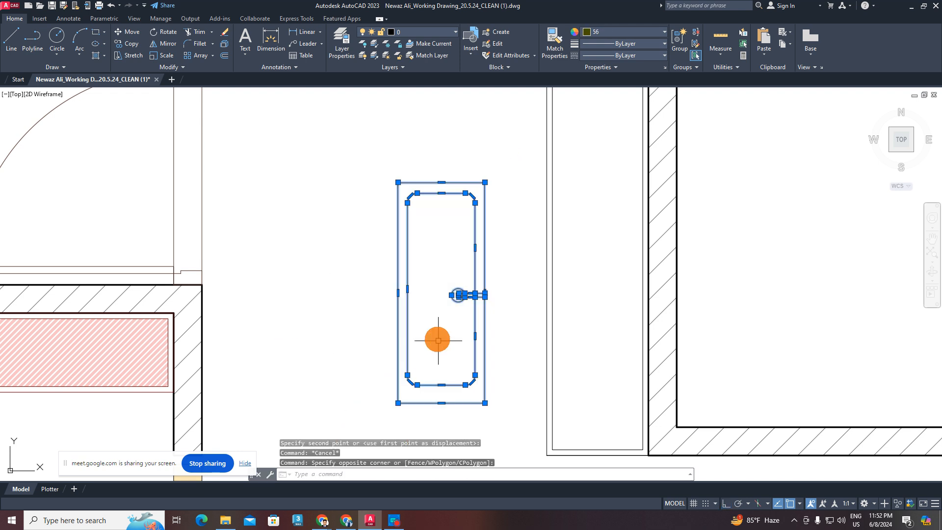
text(m)
key(Return)
click(440, 303)
middle_drag(588, 261, 574, 331)
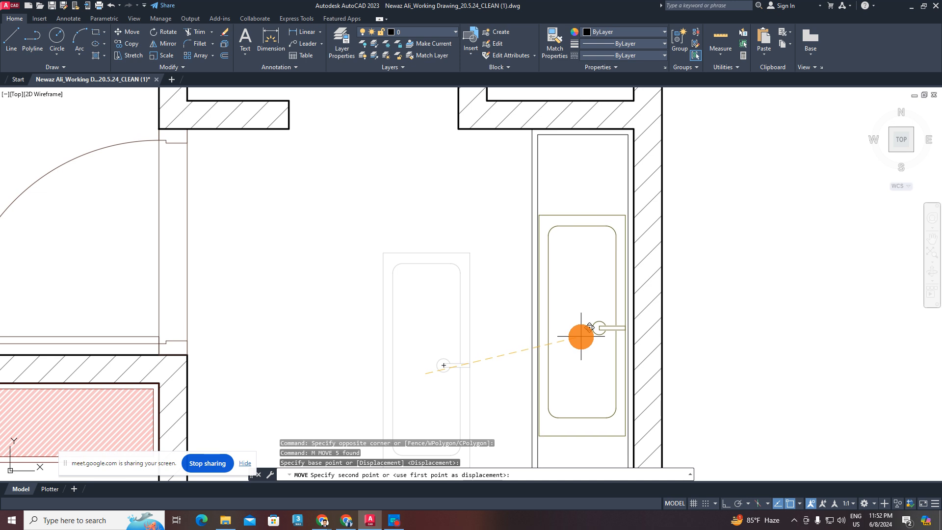
click(582, 340)
scroll(581, 340, down, 4)
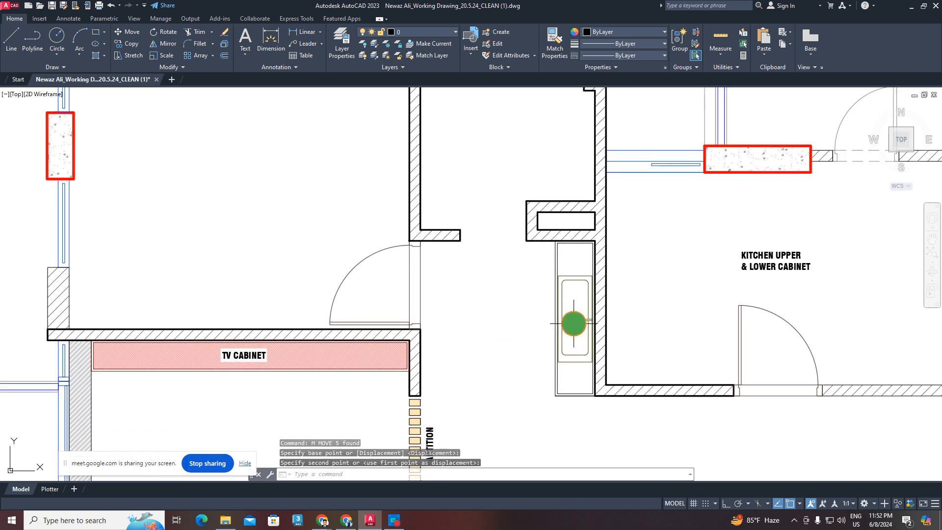
scroll(574, 326, up, 2)
key(Escape)
key(Escape)
text(h)
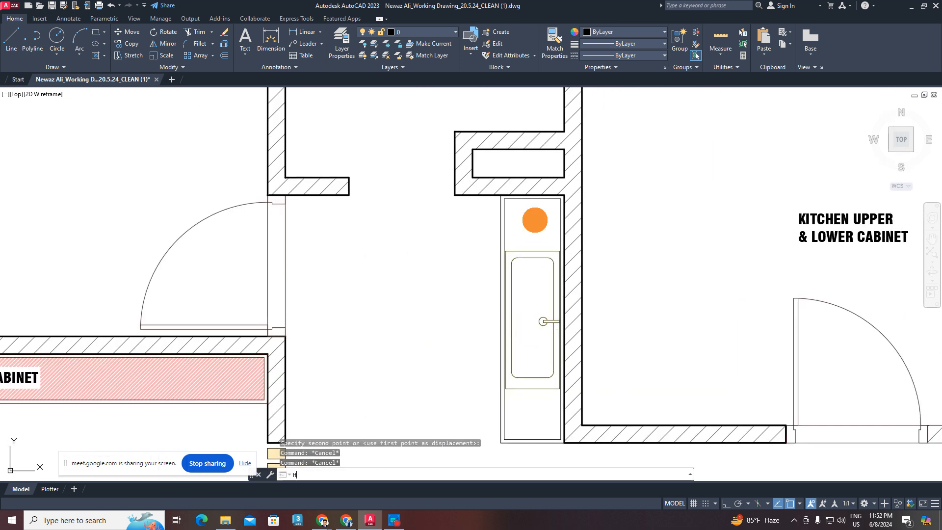
key(Return)
click(542, 190)
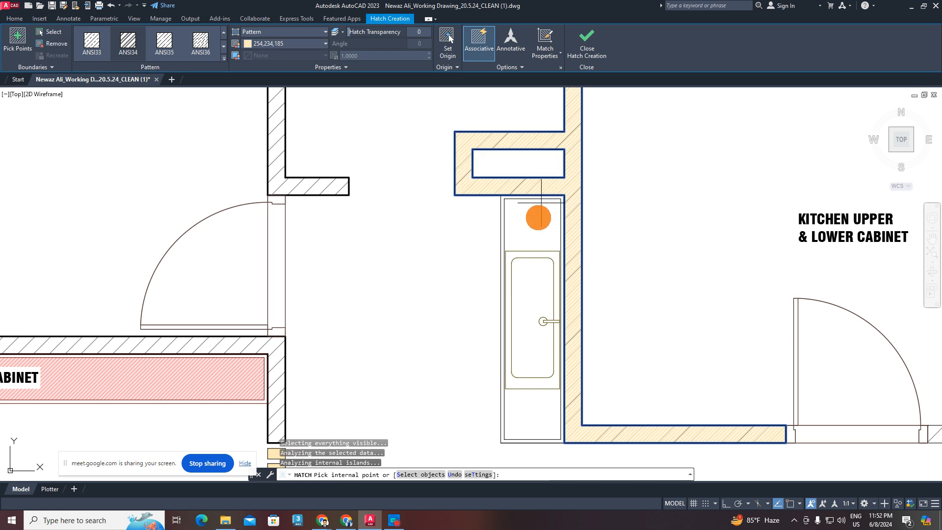
key(Escape)
key(Escape)
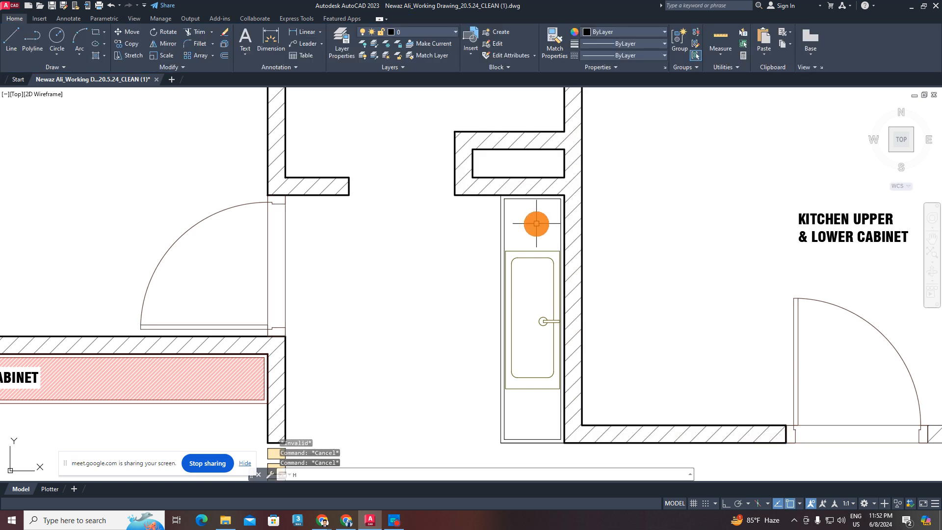
- Hatch the passage cabinet's inner rectangle on both sides of the sink, leaving the sink itself unfilled
key(Return)
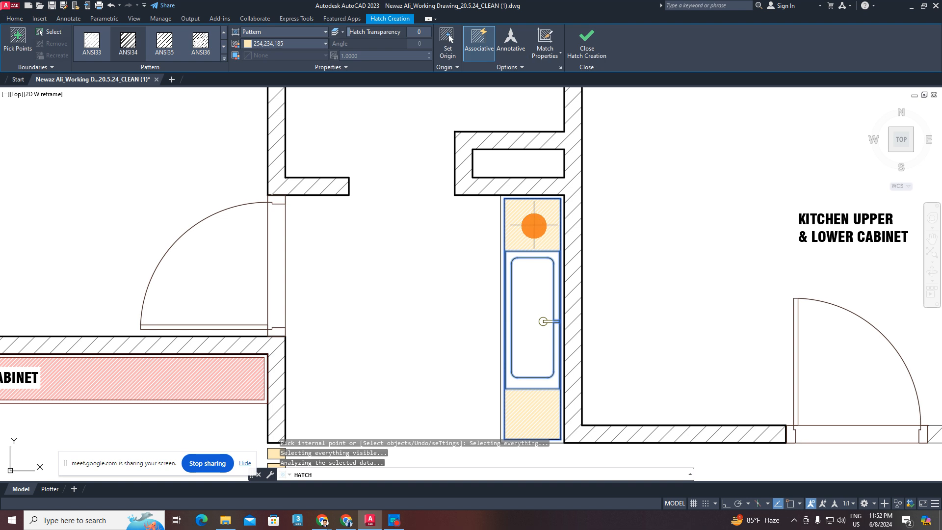
click(534, 224)
click(536, 407)
key(Escape)
key(Escape)
key(Escape)
scroll(542, 358, down, 2)
scroll(542, 354, up, 1)
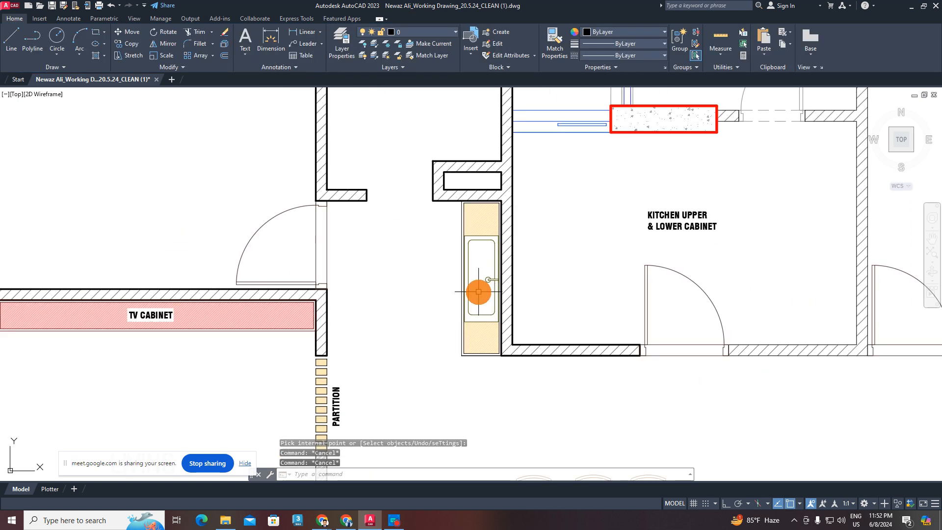
- Set the passage cabinet hatch's color to 175,217,170 and save the drawing
scroll(477, 294, down, 3)
click(481, 323)
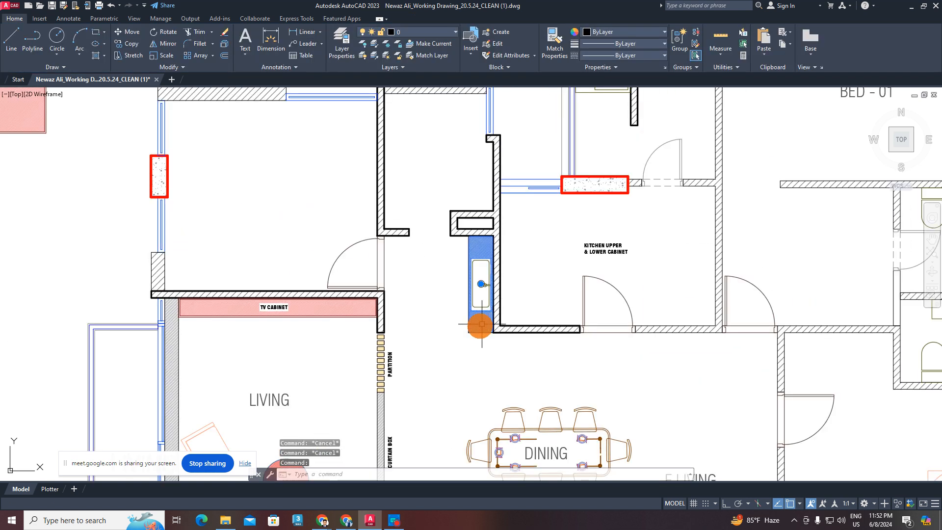
click(285, 44)
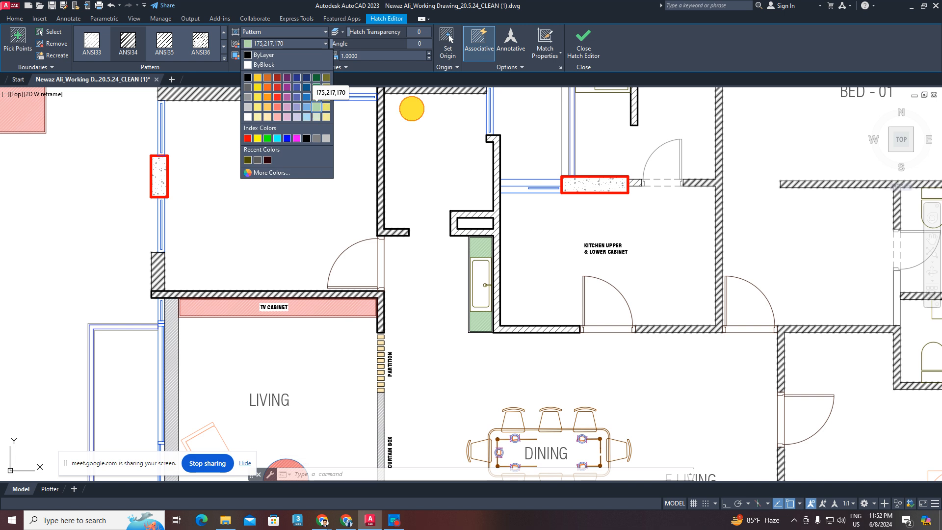
click(316, 107)
click(586, 44)
middle_drag(572, 308, 550, 270)
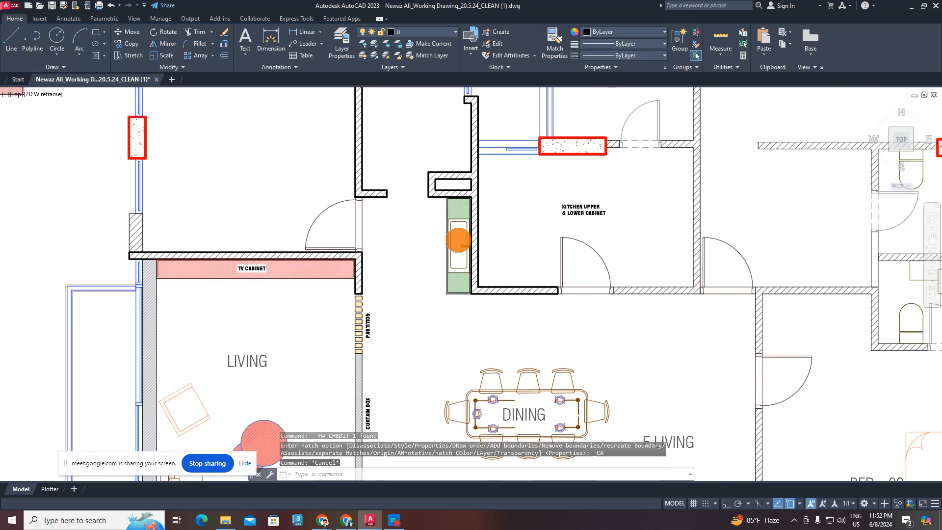
key(Escape)
scroll(458, 240, up, 4)
key(ctrl+s)
scroll(457, 235, down, 5)
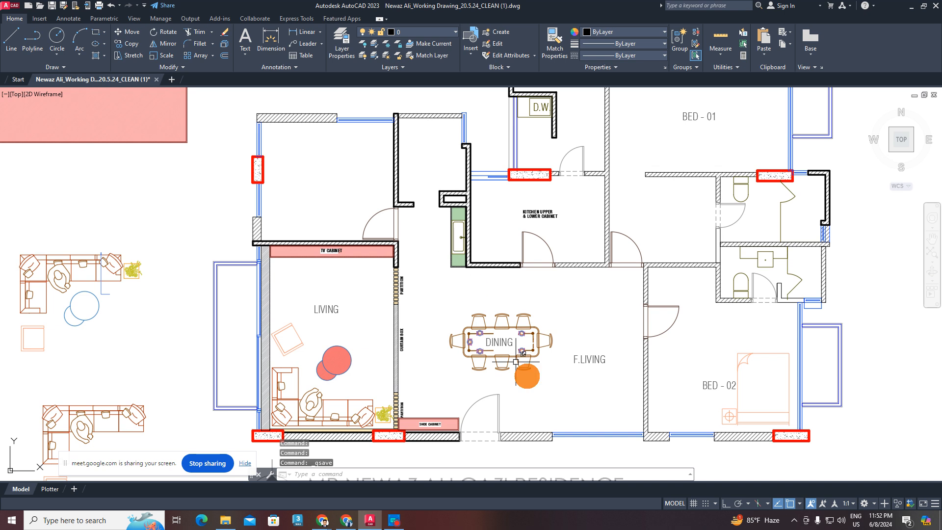
- Extend the broken inner line along the dining table's kitchen-facing side so it spans the gap above the DINING label
scroll(500, 341, up, 4)
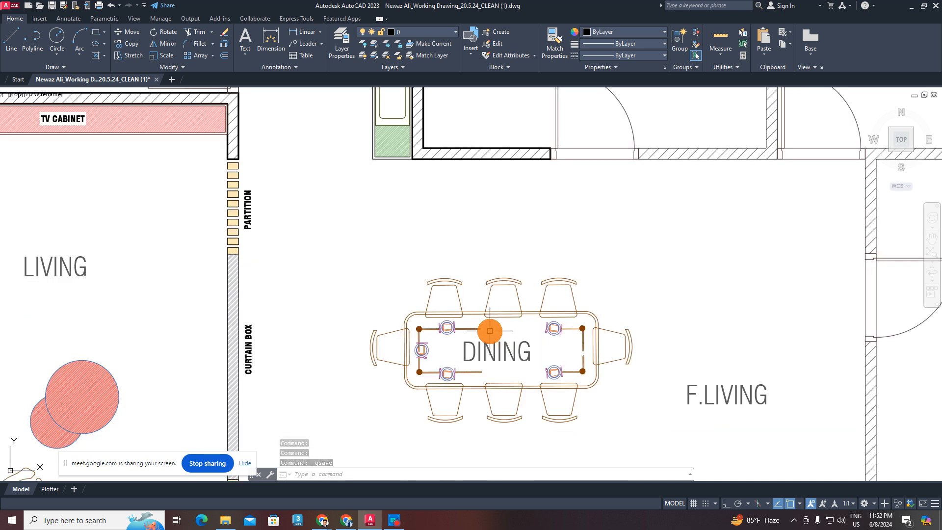
scroll(488, 330, up, 2)
key(Escape)
text(E)
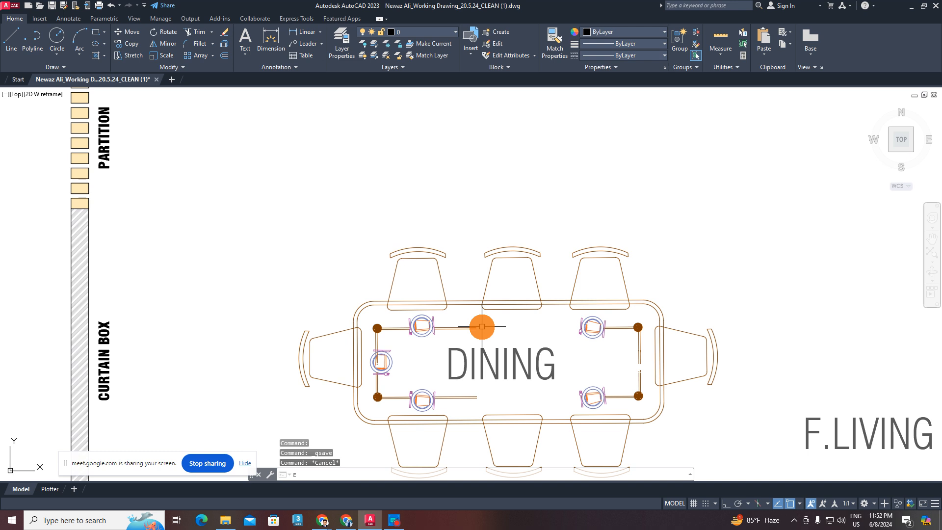
text(X)
key(space)
scroll(479, 327, up, 5)
click(467, 311)
click(418, 359)
scroll(452, 340, down, 5)
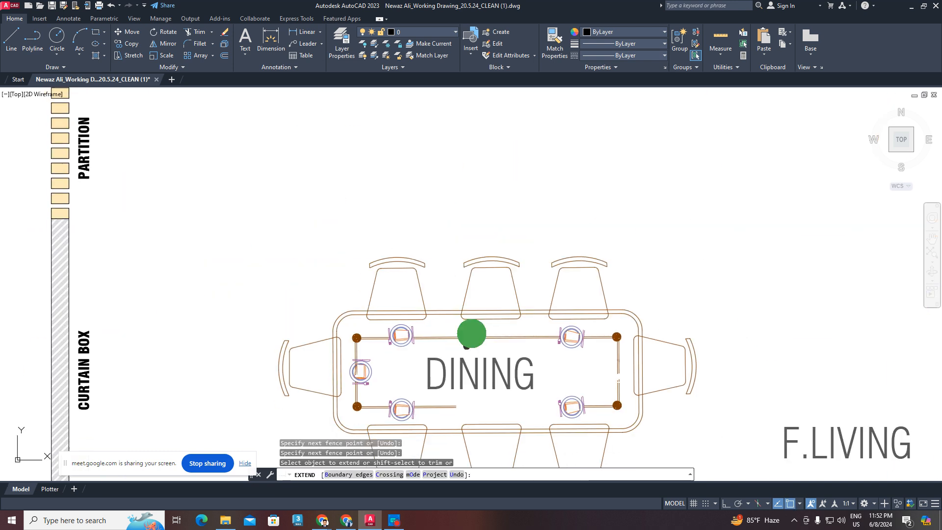
- Extend the broken inner line on the dining table's opposite side across the gap below the DINING label, and save the drawing
middle_drag(471, 334, 482, 290)
scroll(457, 351, up, 1)
click(458, 361)
click(446, 391)
click(542, 385)
scroll(543, 389, down, 2)
middle_drag(573, 392, 511, 416)
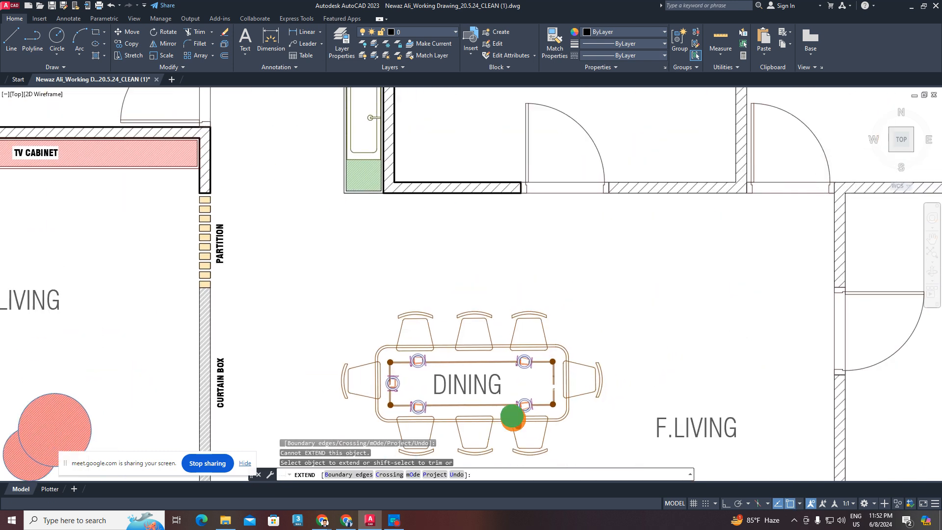
key(Escape)
scroll(496, 381, down, 4)
key(ctrl+s)
- Review the floor plan around the passage sink cabinet, kitchen, living and dining areas
scroll(488, 370, down, 3)
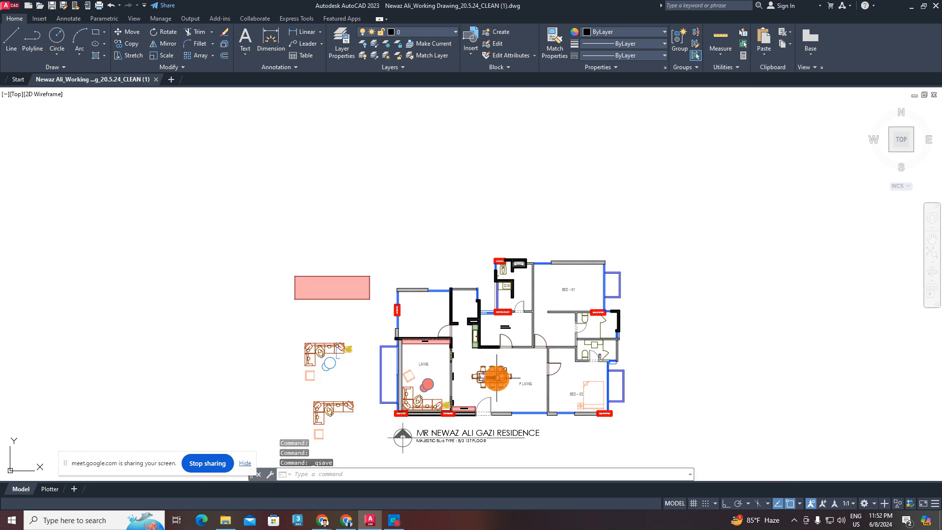
scroll(513, 326, up, 3)
scroll(486, 295, up, 2)
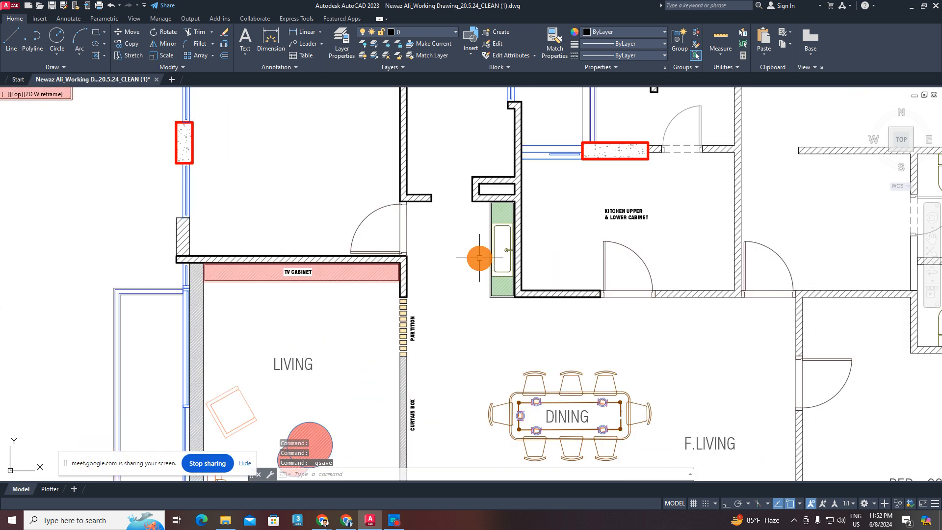
middle_drag(483, 257, 477, 281)
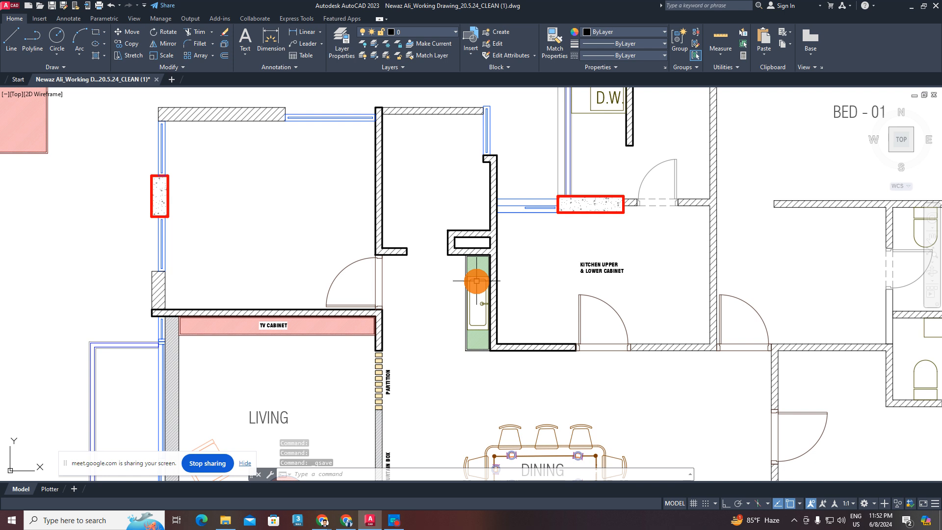
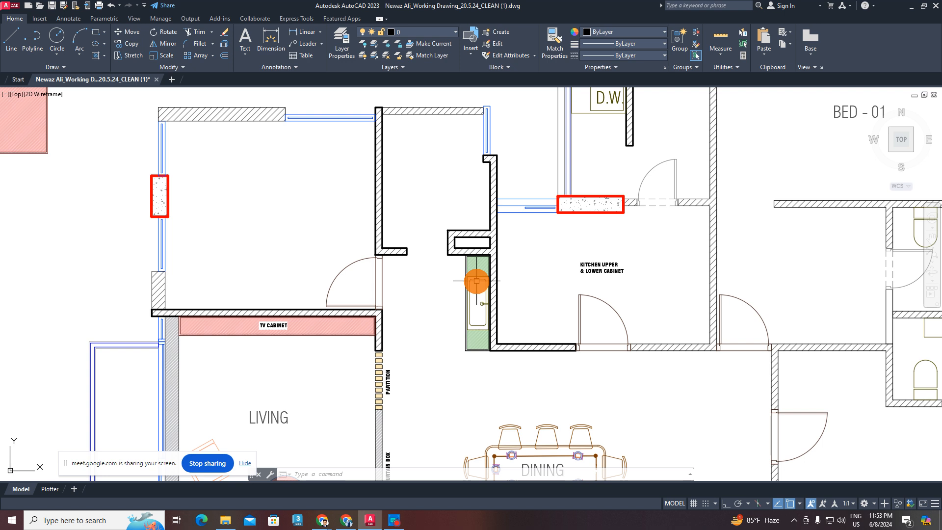
scroll(464, 298, down, 5)
scroll(465, 301, up, 5)
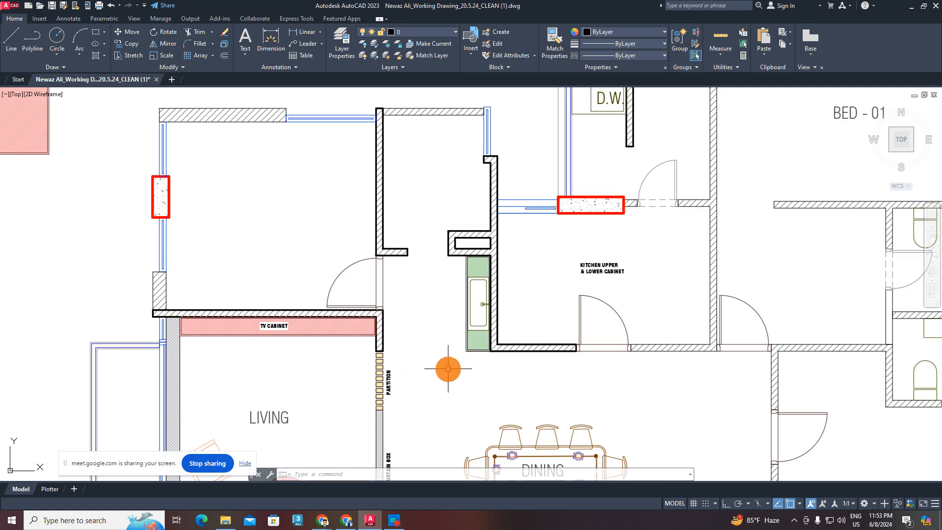
middle_drag(451, 363, 480, 343)
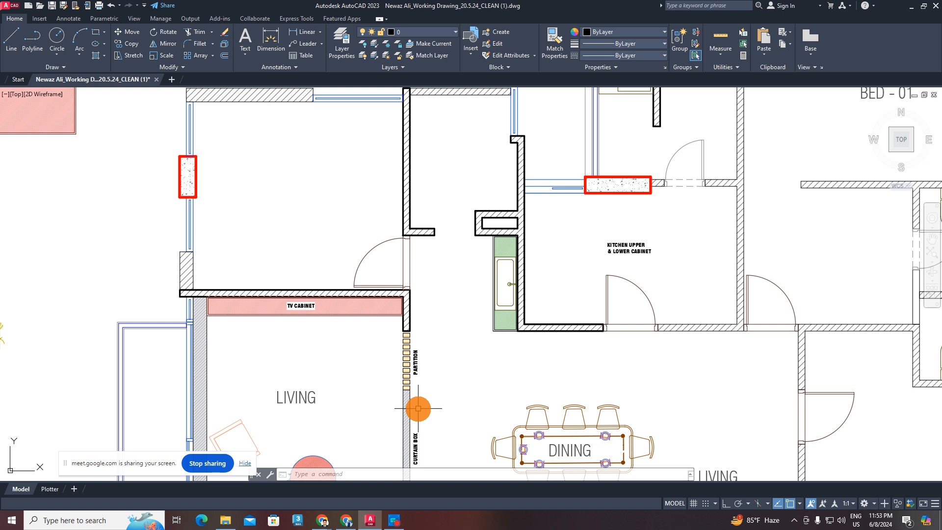
scroll(418, 408, down, 3)
scroll(494, 426, down, 4)
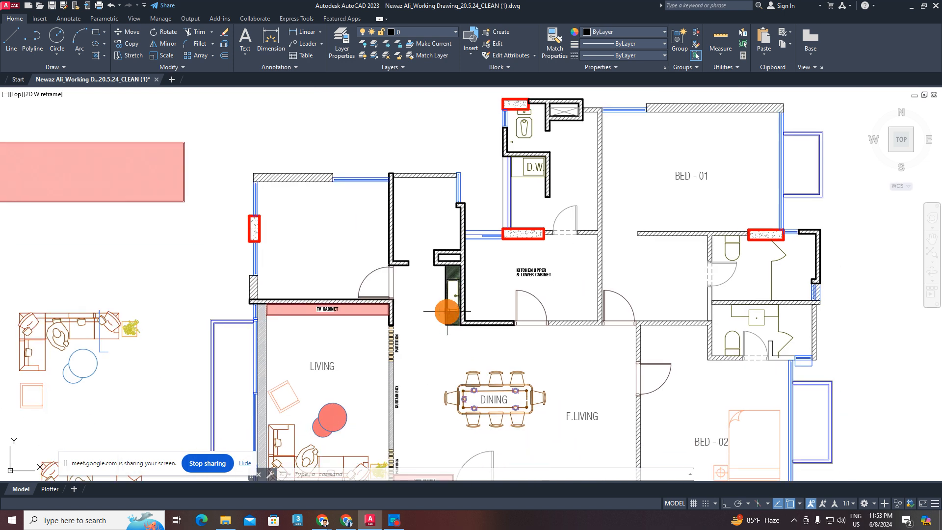
scroll(456, 339, up, 5)
scroll(482, 320, down, 2)
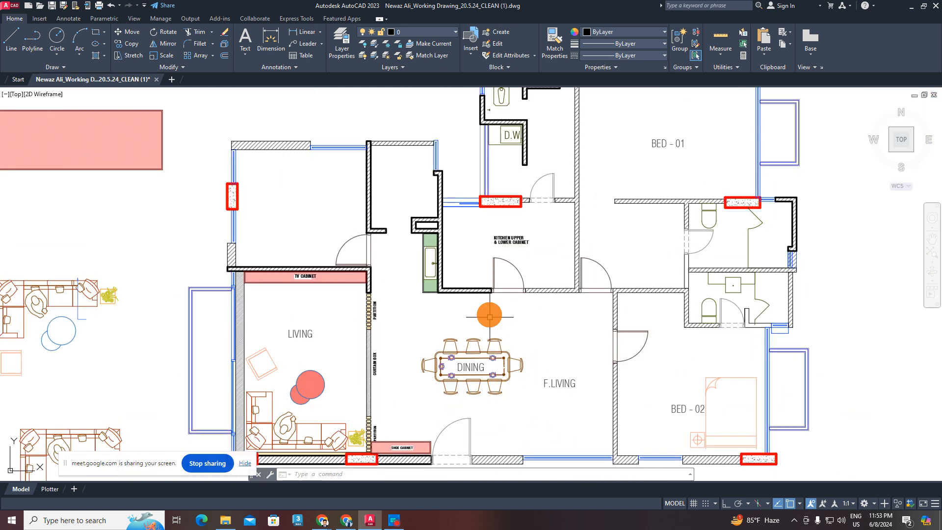
middle_drag(475, 374, 500, 307)
scroll(537, 292, up, 3)
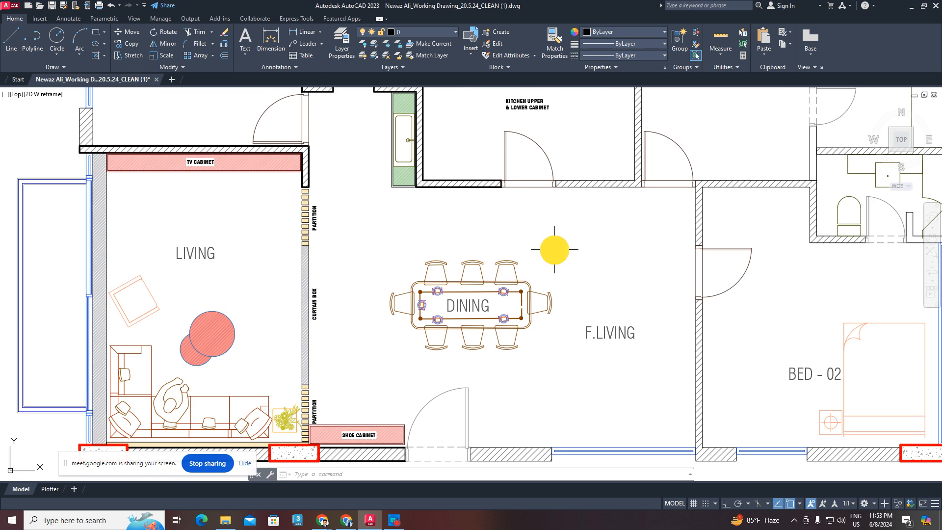
click(554, 249)
click(366, 344)
text(N)
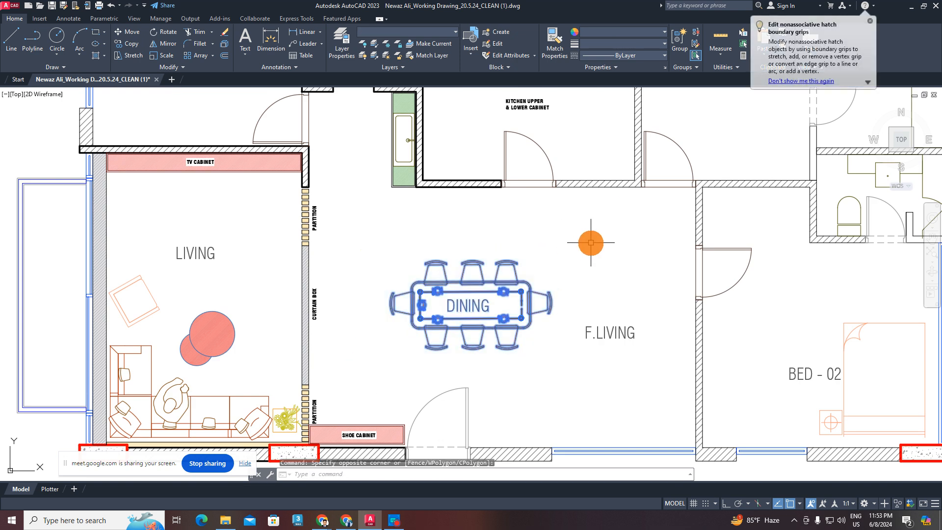
key(Return)
key(Escape)
key(Escape)
- Move the whole dining set with its label slightly towards the shoe cabinet, and save the drawing
click(569, 247)
click(352, 355)
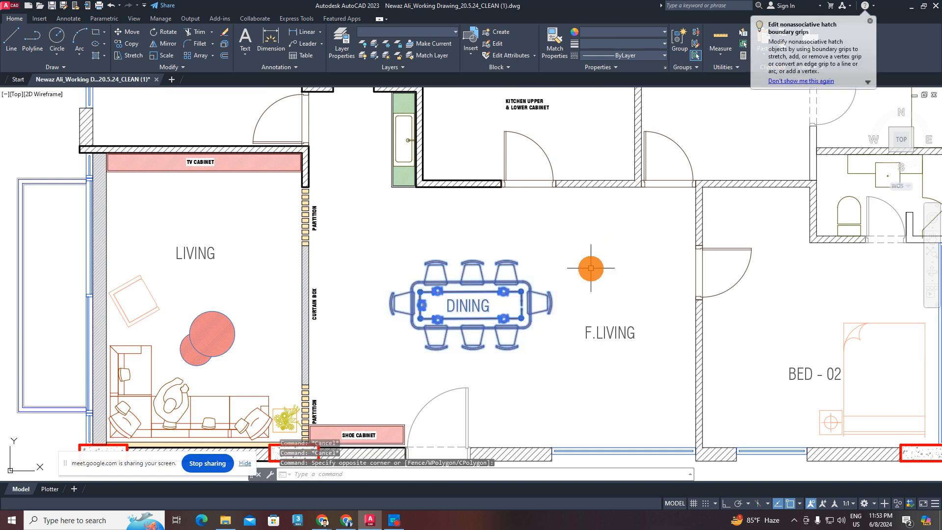
text(m)
key(Return)
click(597, 260)
click(594, 265)
key(Escape)
scroll(510, 286, down, 2)
middle_drag(514, 289, 509, 308)
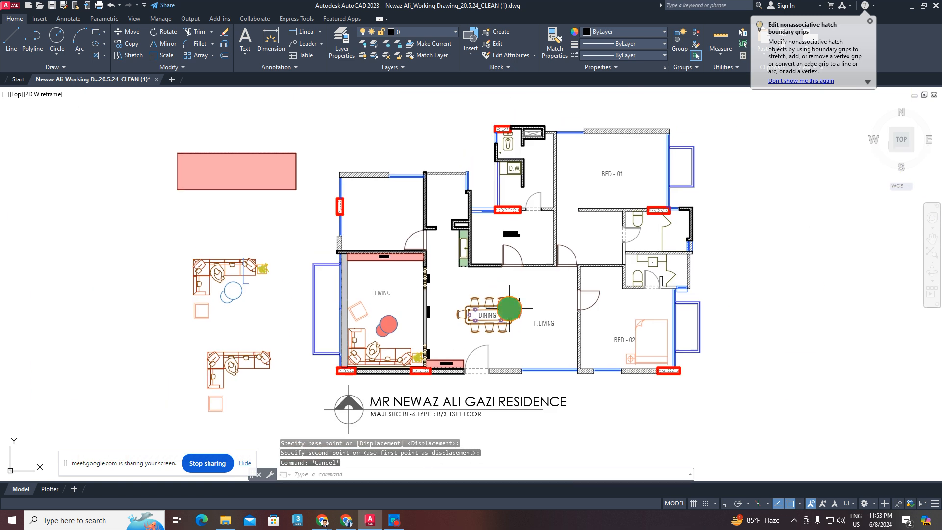
key(ctrl+s)
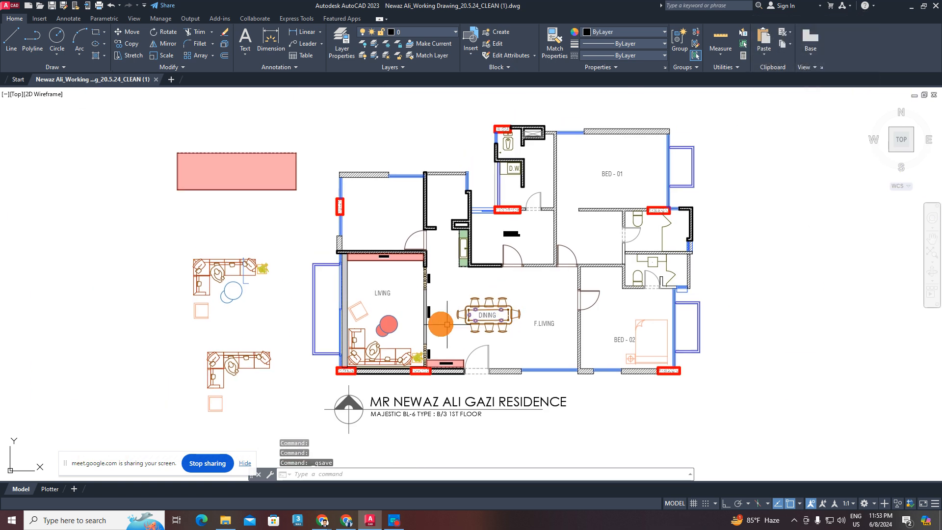
- Add a linear dimension along the length of the curtain box between the two partitions, placed on the dining side
scroll(430, 323, up, 3)
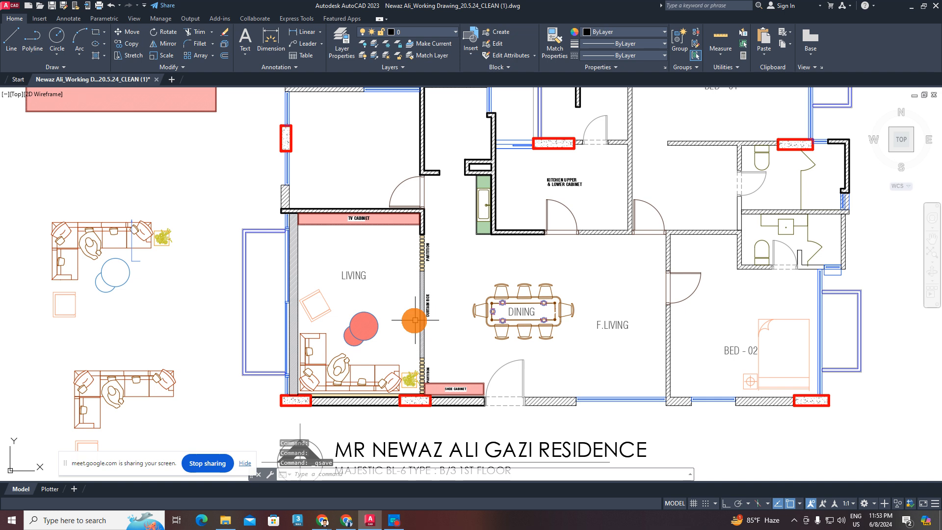
scroll(423, 297, down, 1)
scroll(438, 267, up, 2)
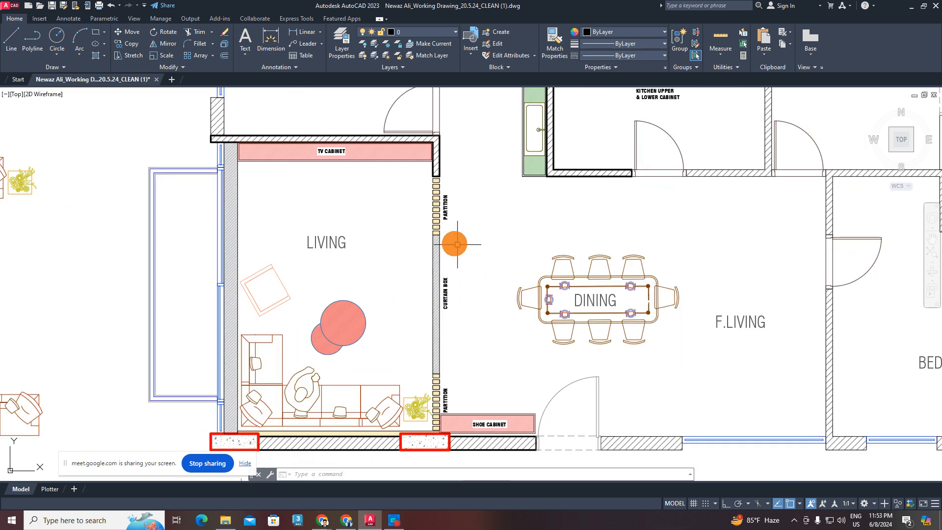
click(317, 34)
click(441, 373)
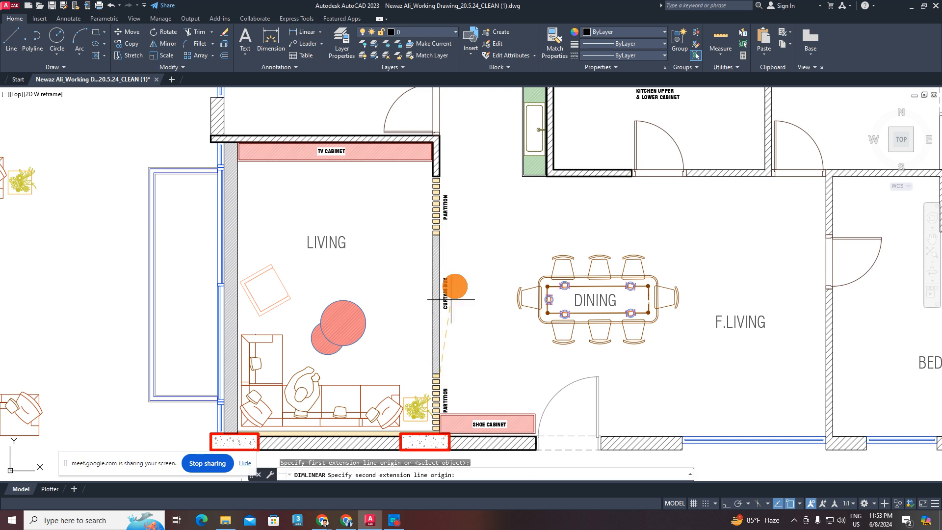
click(443, 242)
scroll(474, 292, up, 4)
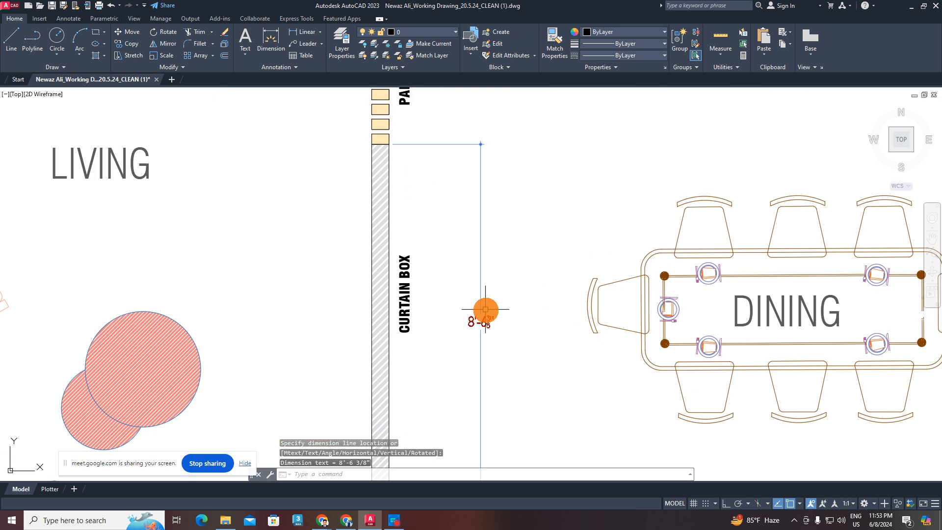
click(474, 301)
- Switch to Calculator and divide the curtain box length of 102 inches by 5
click(93, 520)
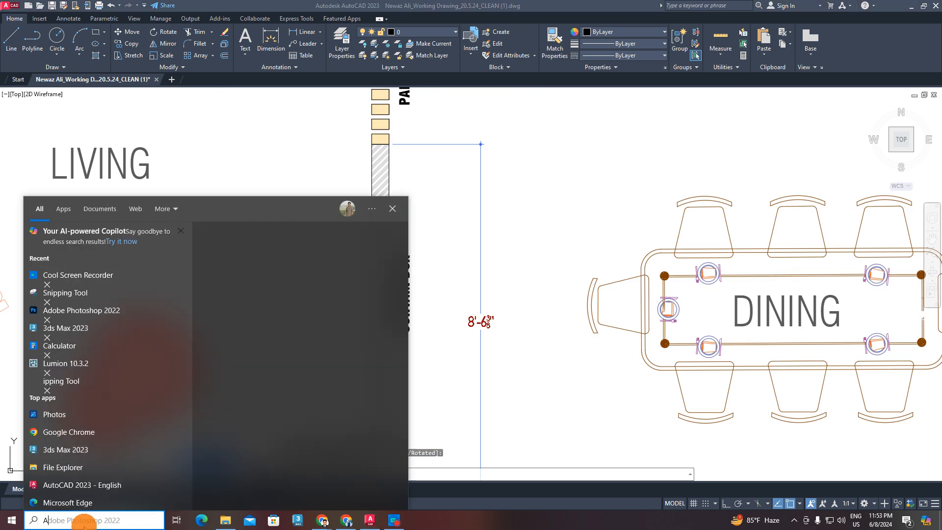
text(AL)
click(116, 257)
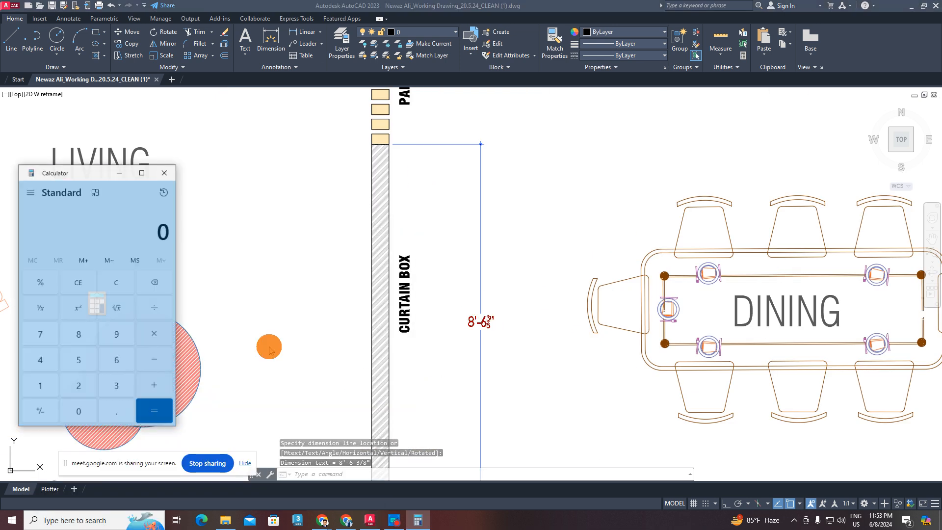
drag(93, 174, 216, 161)
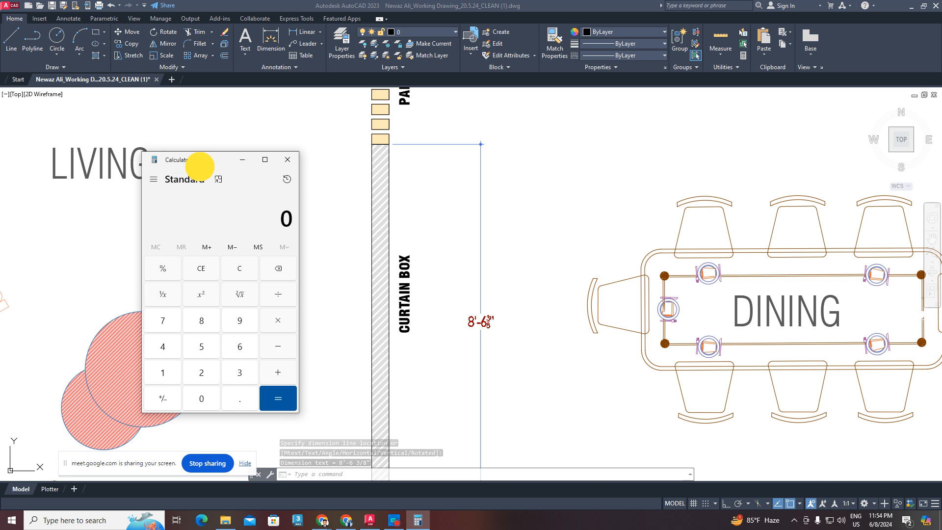
click(166, 374)
click(207, 400)
click(201, 373)
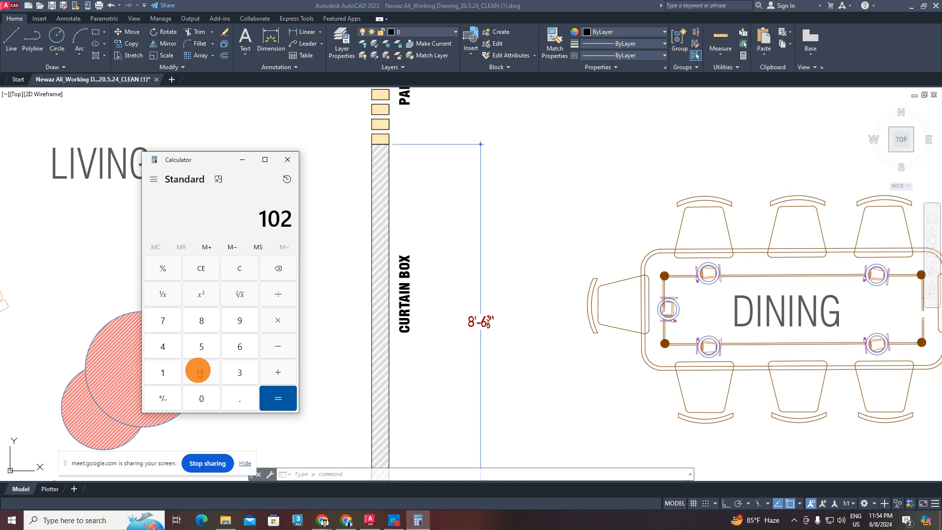
click(267, 297)
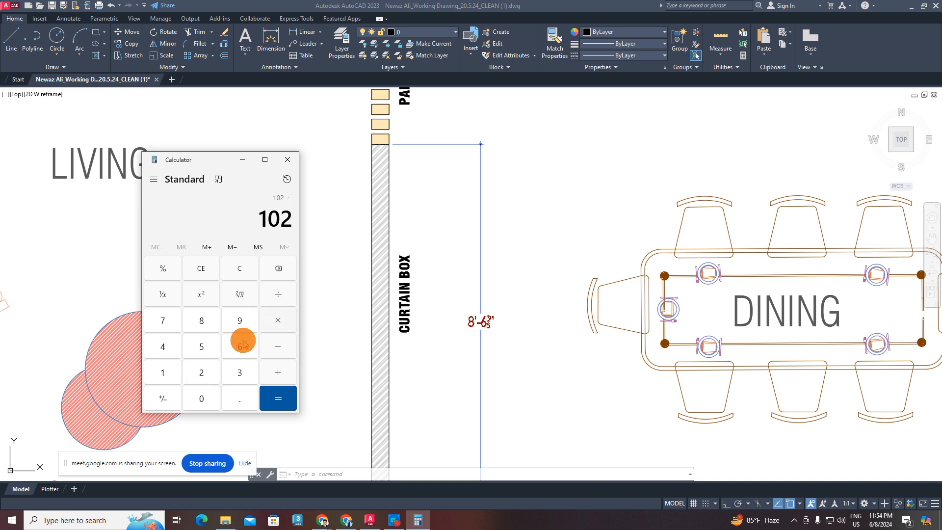
click(202, 344)
click(270, 397)
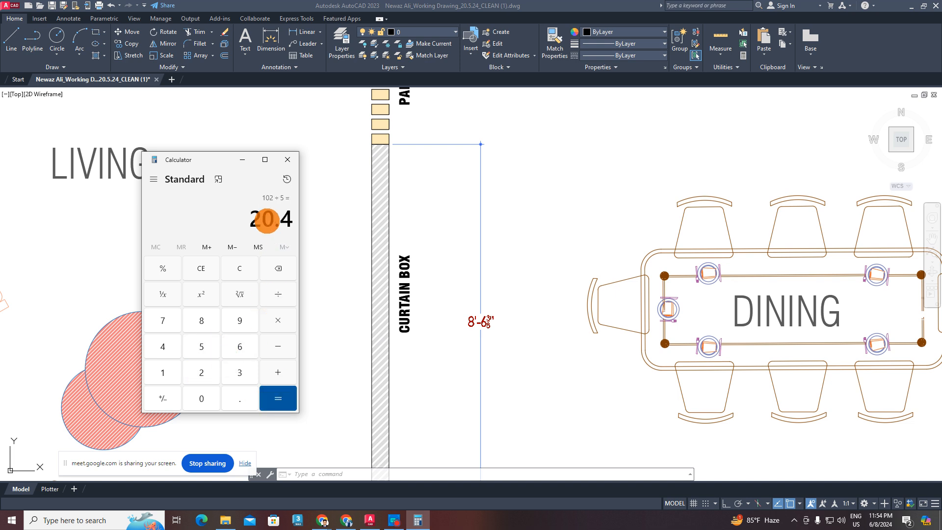
- Divide the same 102-inch curtain box length by 6 instead
click(160, 371)
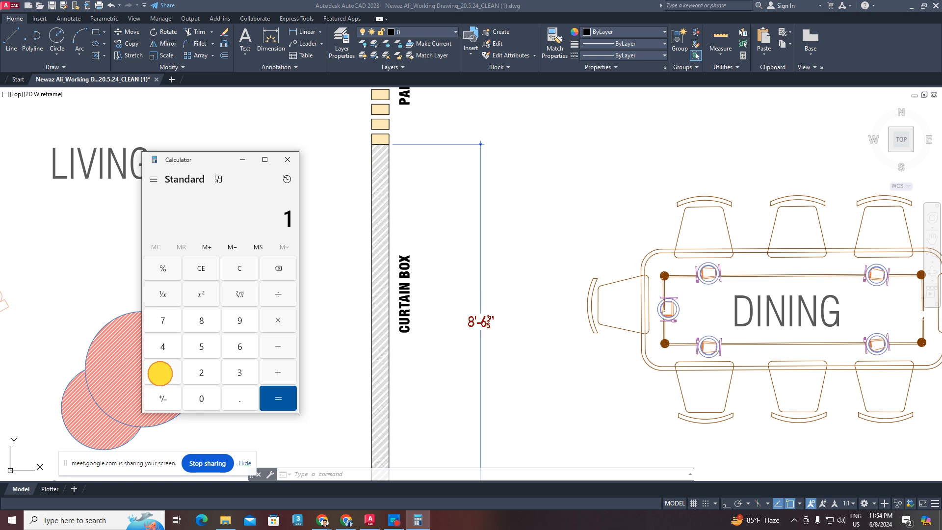
click(207, 410)
click(201, 373)
click(278, 294)
click(240, 346)
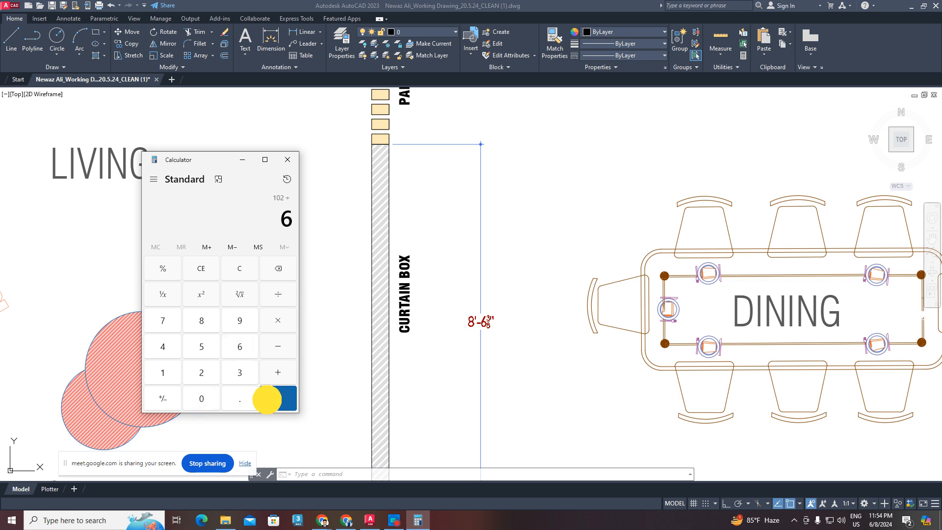
click(267, 399)
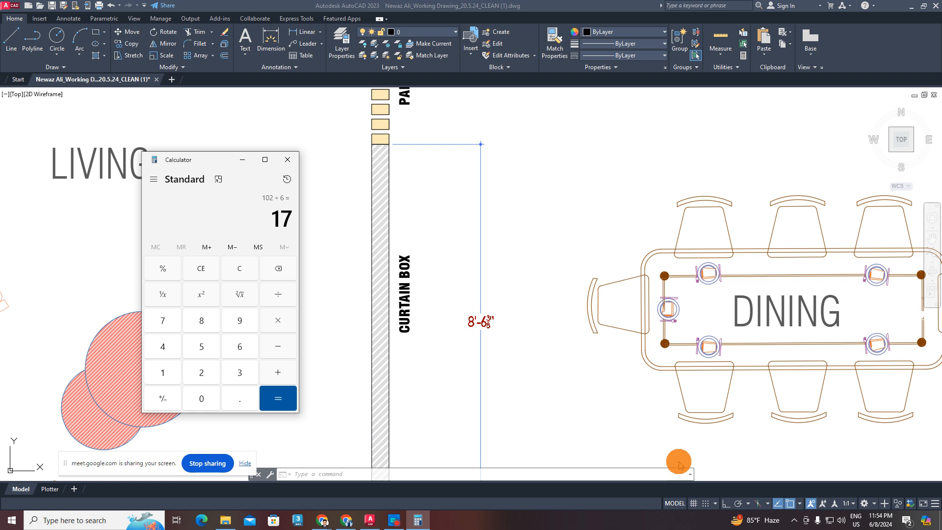
- Return to AutoCAD and save the drawing
click(490, 366)
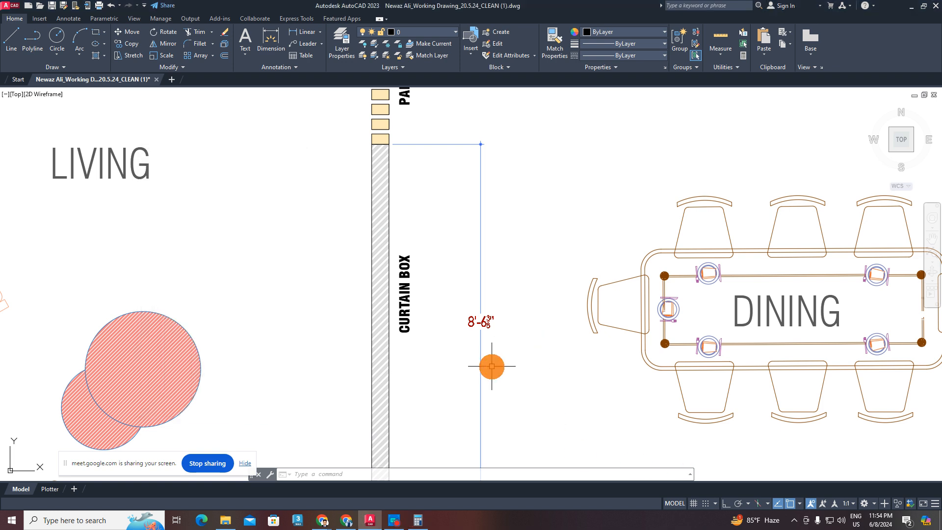
scroll(525, 348, down, 7)
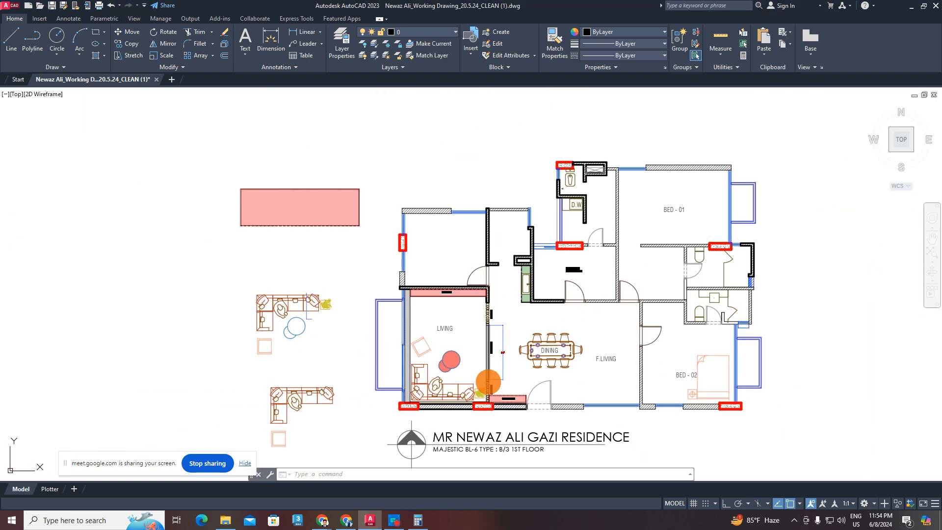
key(ctrl+s)
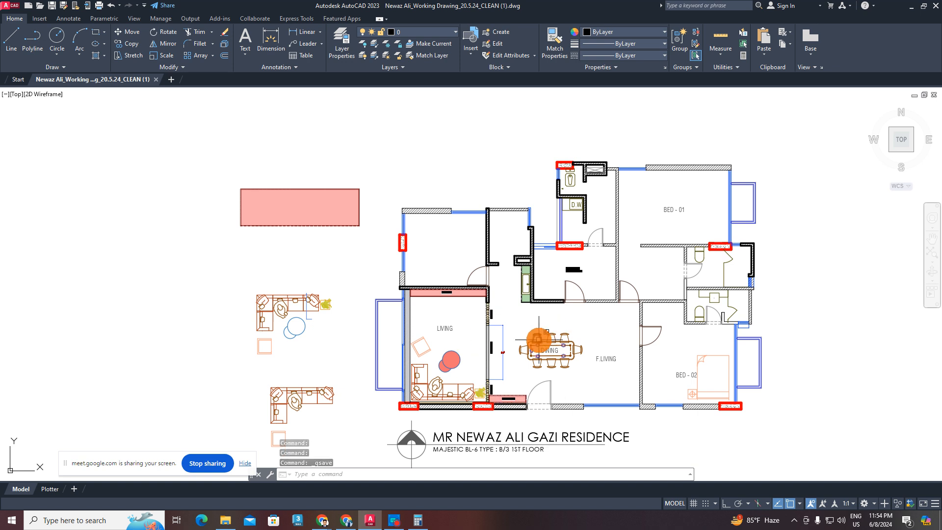
scroll(515, 331, up, 2)
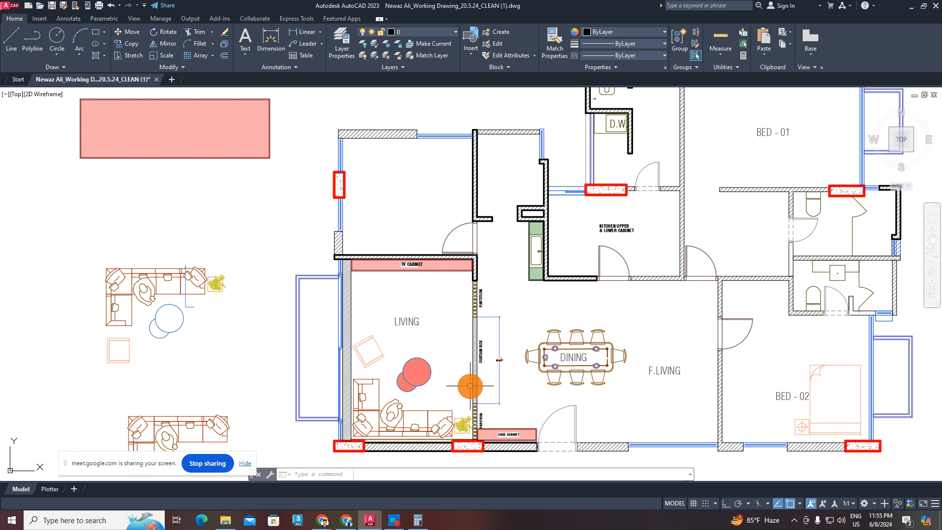
scroll(456, 379, down, 4)
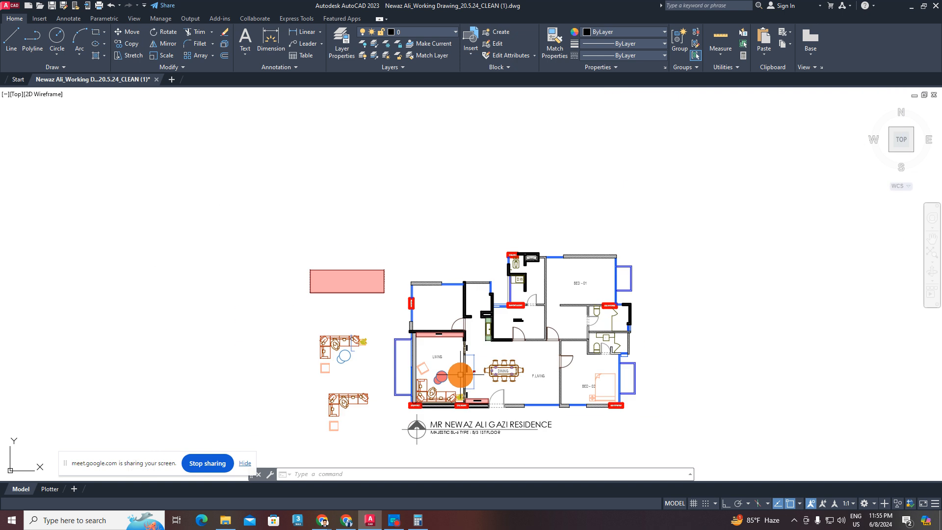
middle_drag(446, 306, 437, 252)
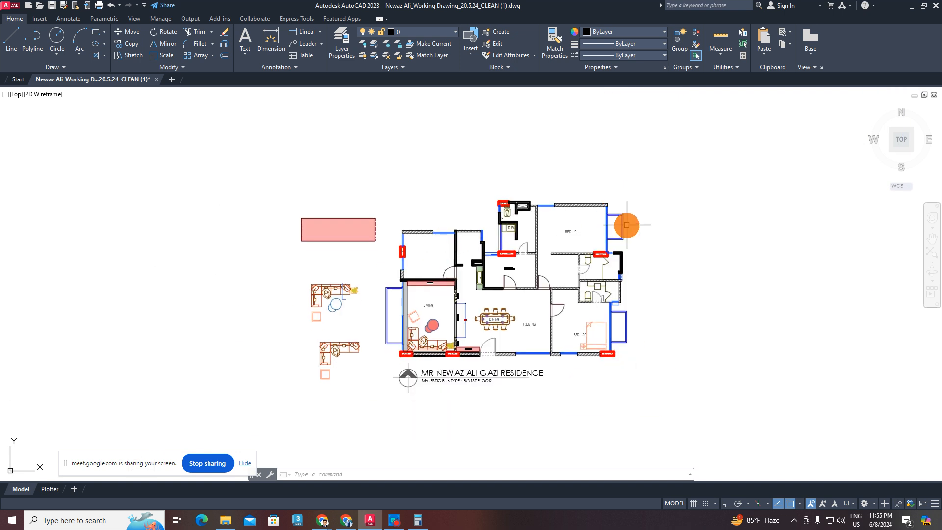
click(667, 183)
click(233, 444)
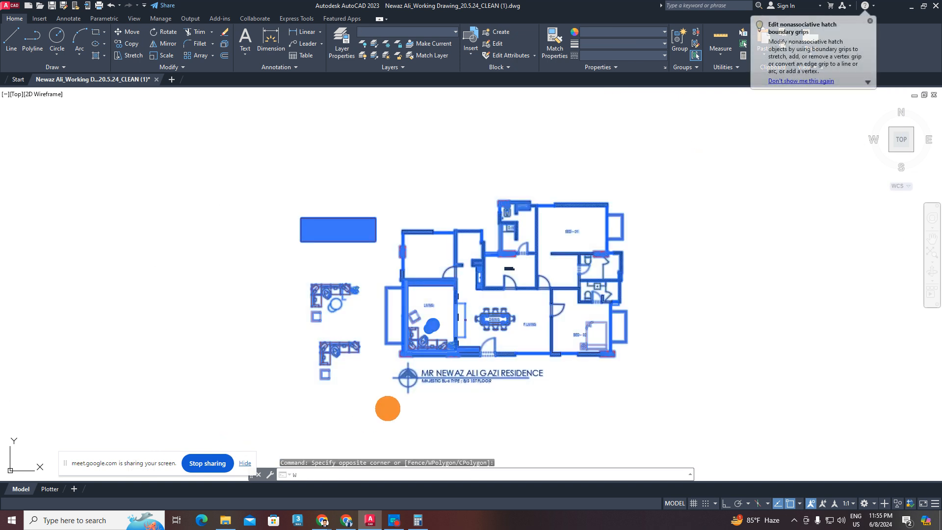
text(w)
key(Return)
key(Escape)
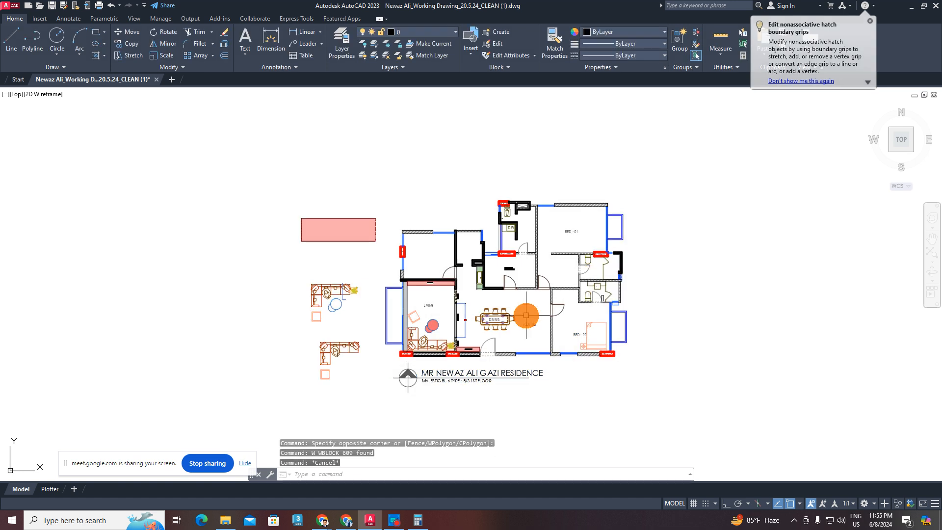